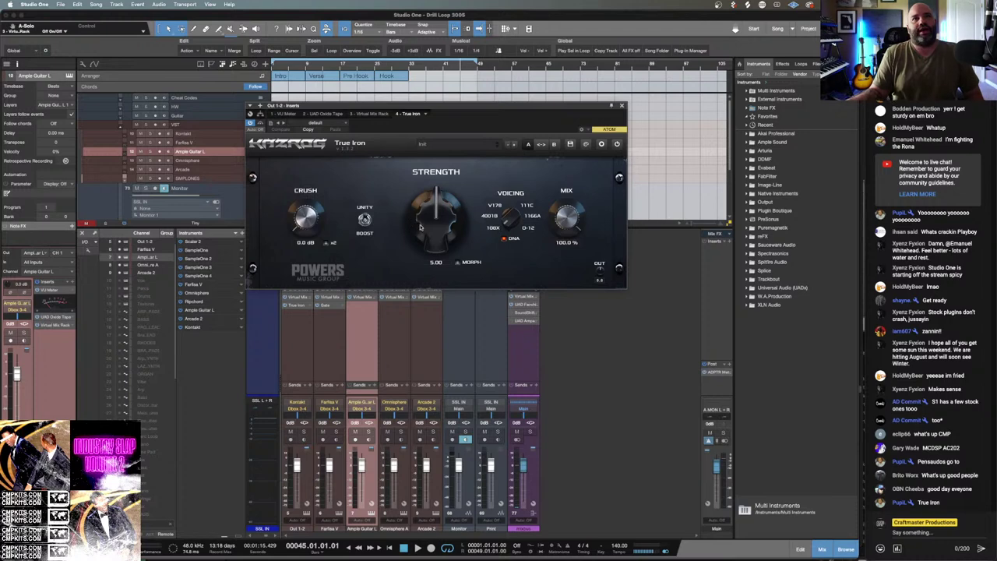
# Try True Iron with Strength at 4.19, toggle its crush x2 option and browse its presets.
pyautogui.moveTo(428, 219)
pyautogui.mouseDown()
pyautogui.moveTo(426, 332)
pyautogui.moveTo(452, 307)
pyautogui.moveTo(455, 259)
pyautogui.moveTo(408, 206)
pyautogui.moveTo(422, 211)
pyautogui.moveTo(420, 238)
pyautogui.mouseUp()
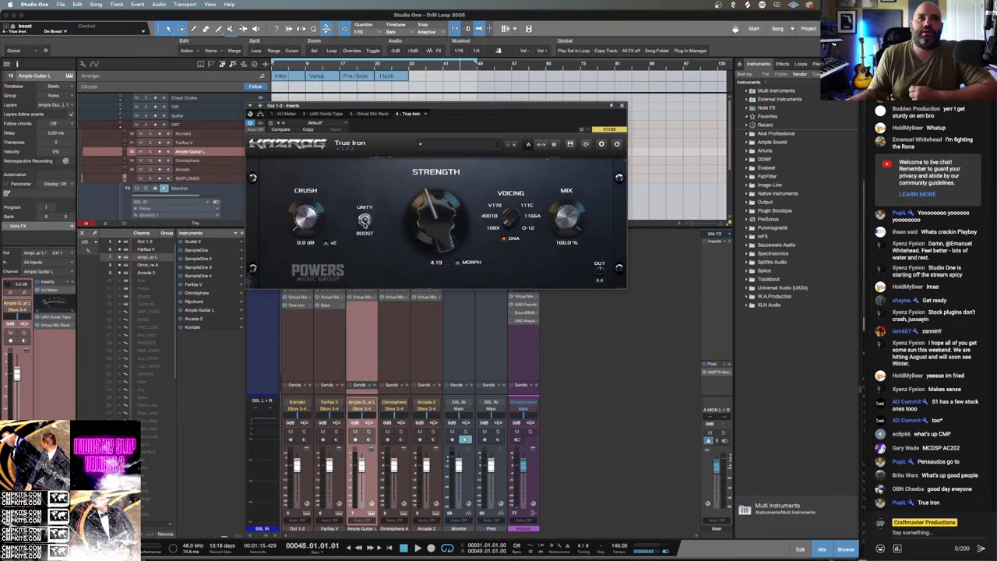
pyautogui.click(328, 243)
pyautogui.click(329, 244)
pyautogui.moveTo(567, 222); pyautogui.dragTo(568, 138)
pyautogui.click(497, 144)
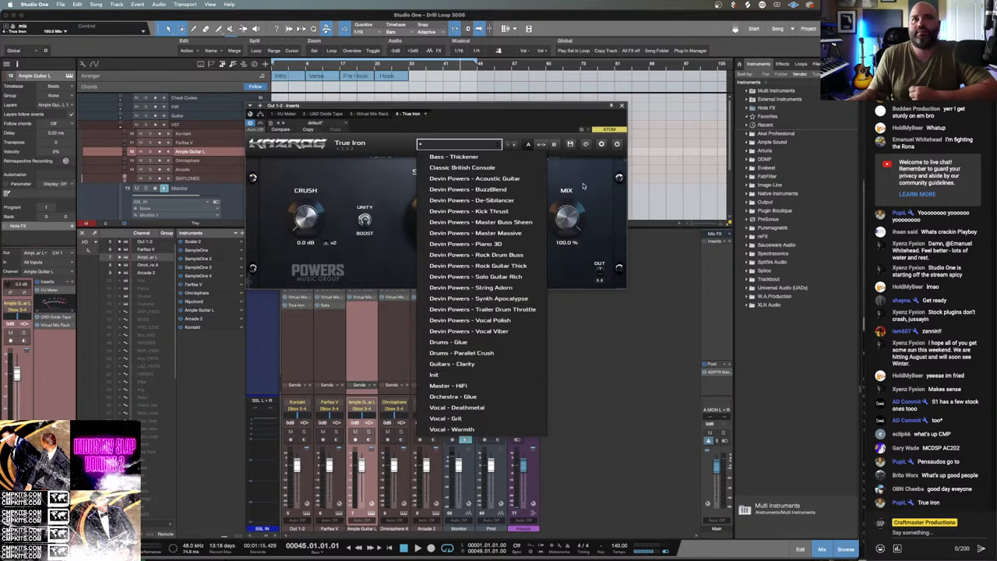
pyautogui.click(583, 182)
pyautogui.click(621, 105)
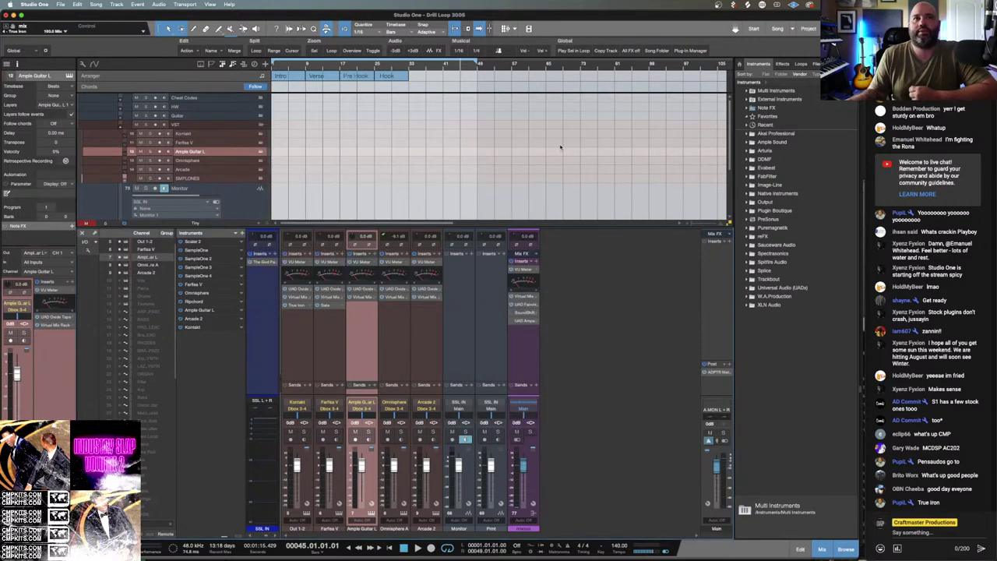
# Remove the True Iron insert from the Kontakt channel.
pyautogui.rightClick(303, 308)
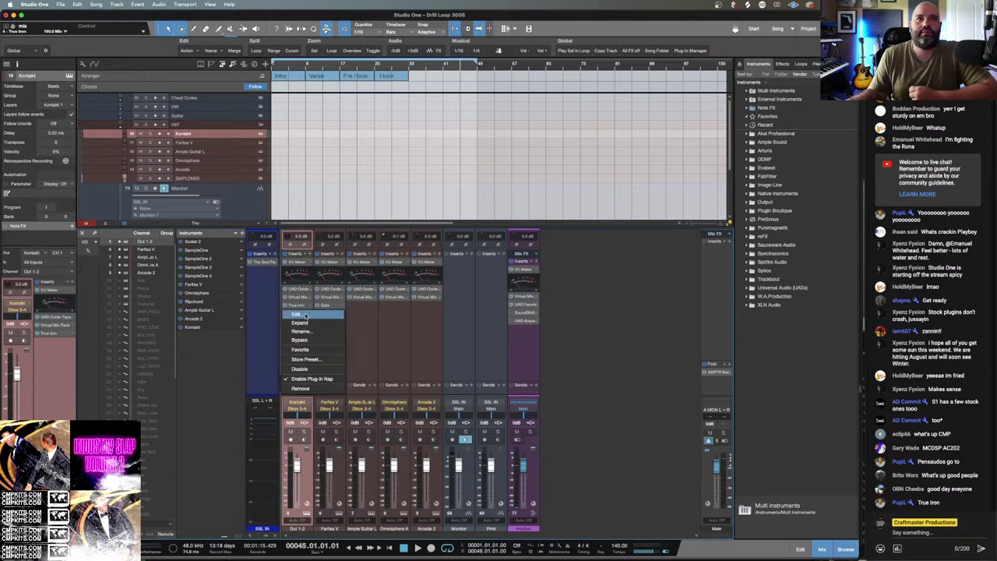
pyautogui.click(301, 388)
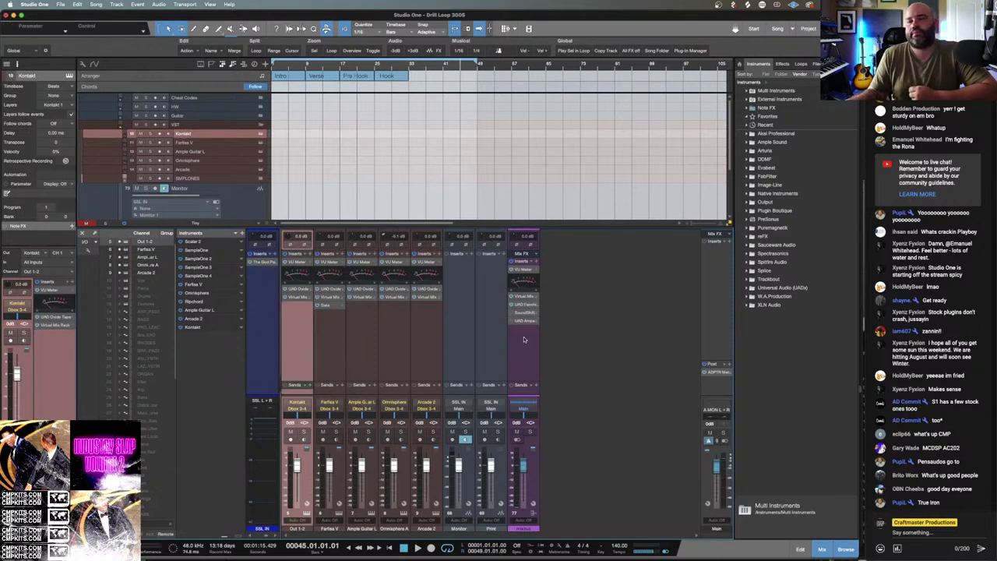
# Open the Omnisphere track's instrument and arm the track for recording.
pyautogui.click(226, 162)
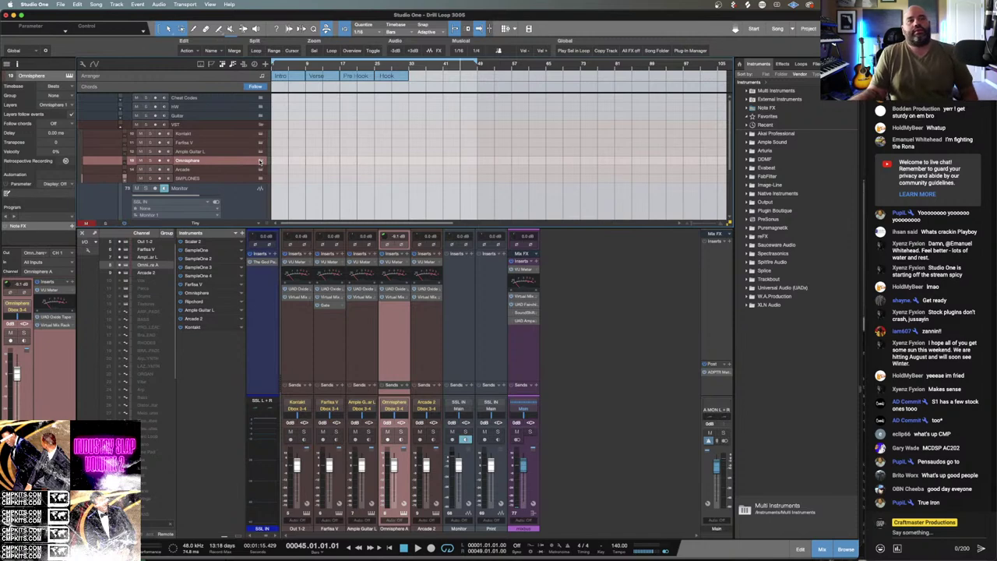
pyautogui.click(261, 161)
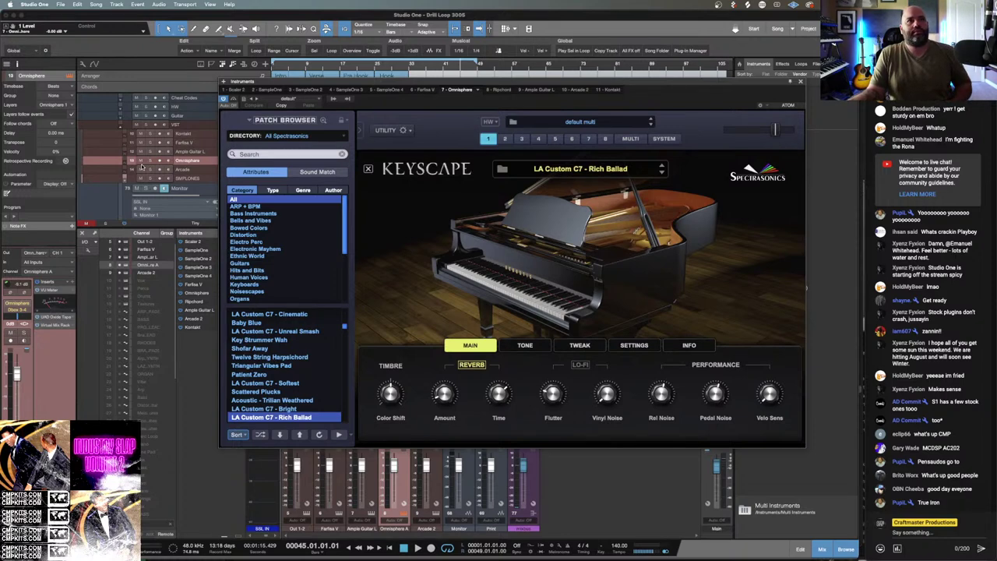
pyautogui.click(158, 162)
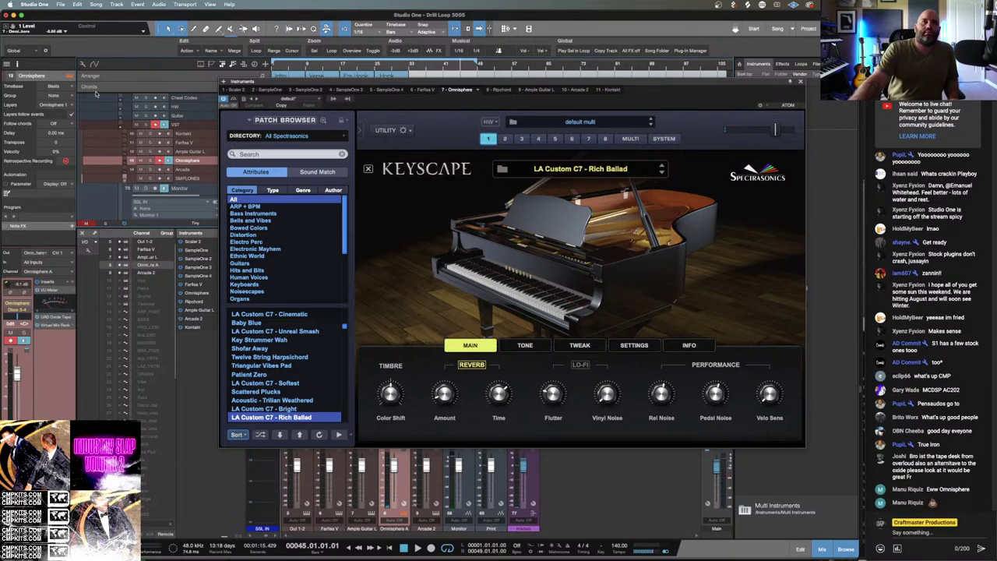
# Load the Love Ensemble patch from the String Machines category of the Unclean Machine library.
pyautogui.click(336, 138)
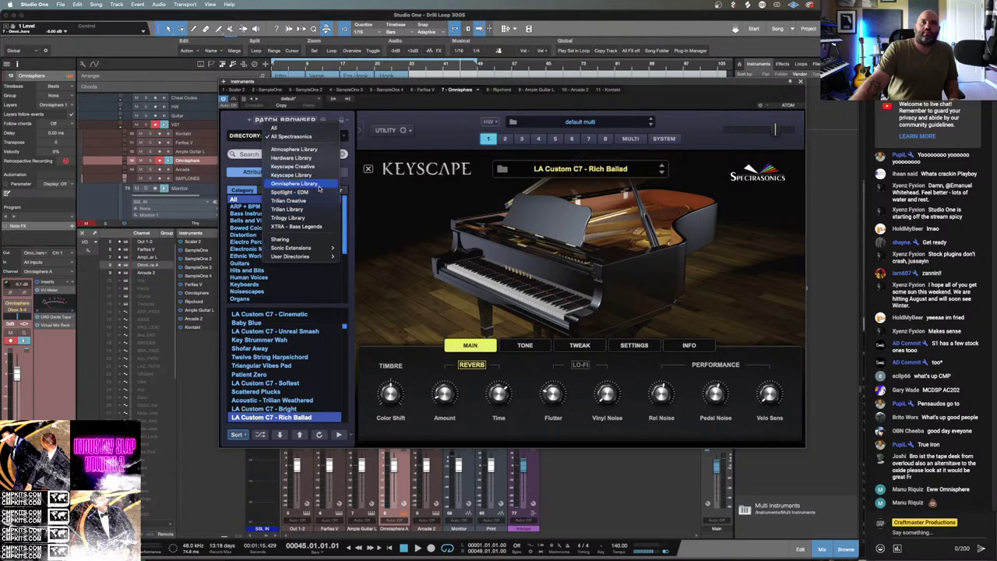
pyautogui.click(345, 250)
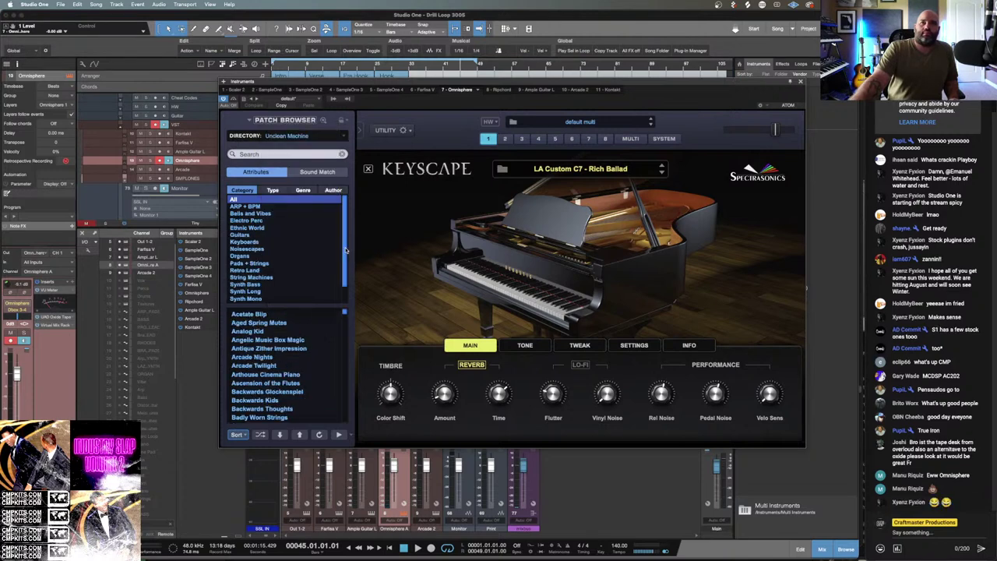
pyautogui.click(264, 265)
pyautogui.click(263, 279)
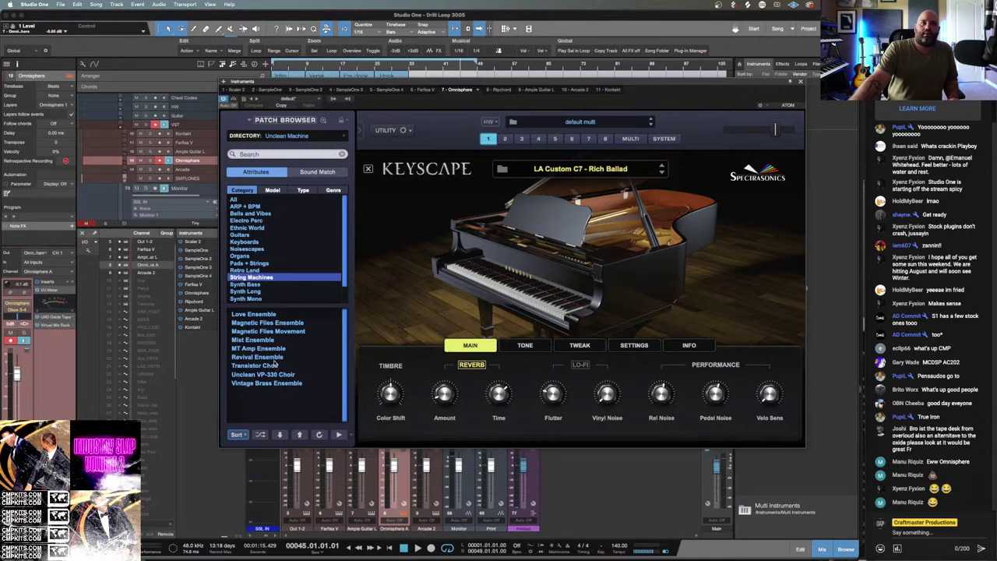
pyautogui.click(261, 316)
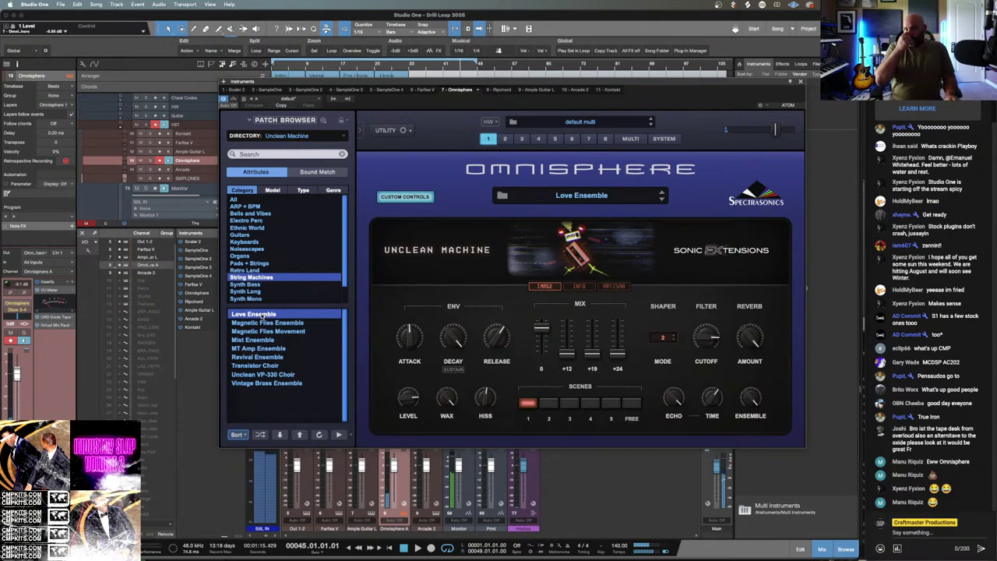
# Record a MIDI take on the Omnisphere track and close the instrument window.
pyautogui.press(',')
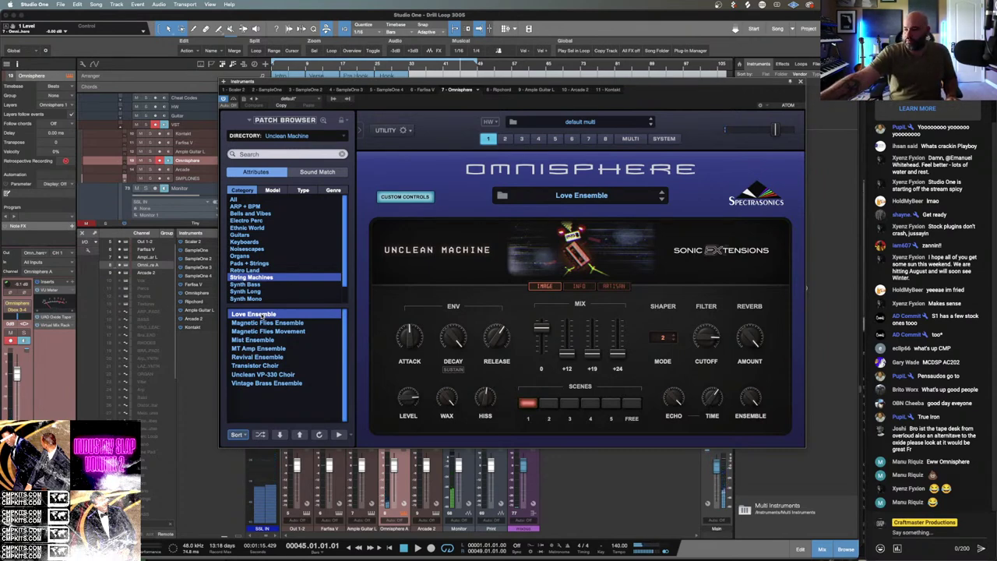
pyautogui.press('space')
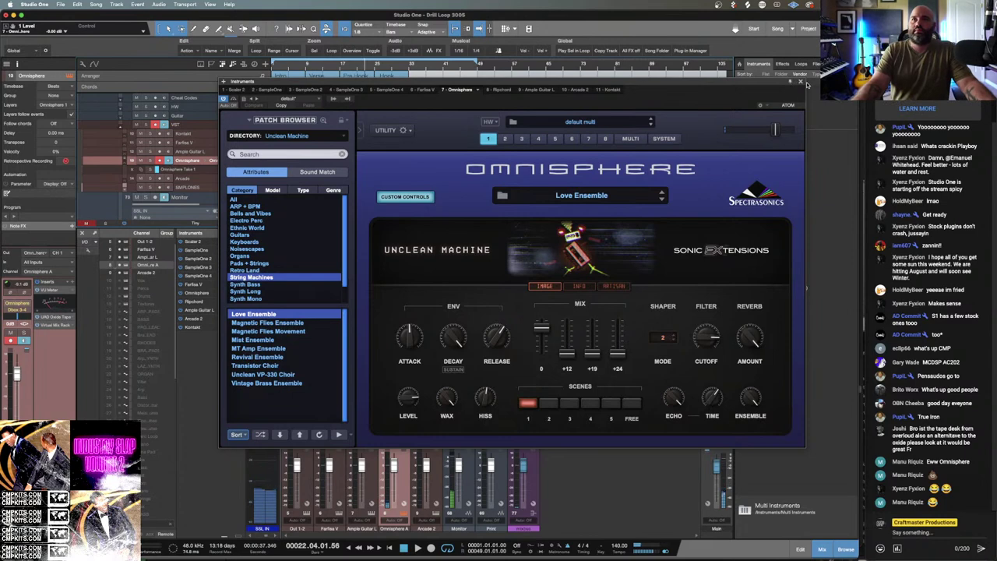
pyautogui.click(801, 82)
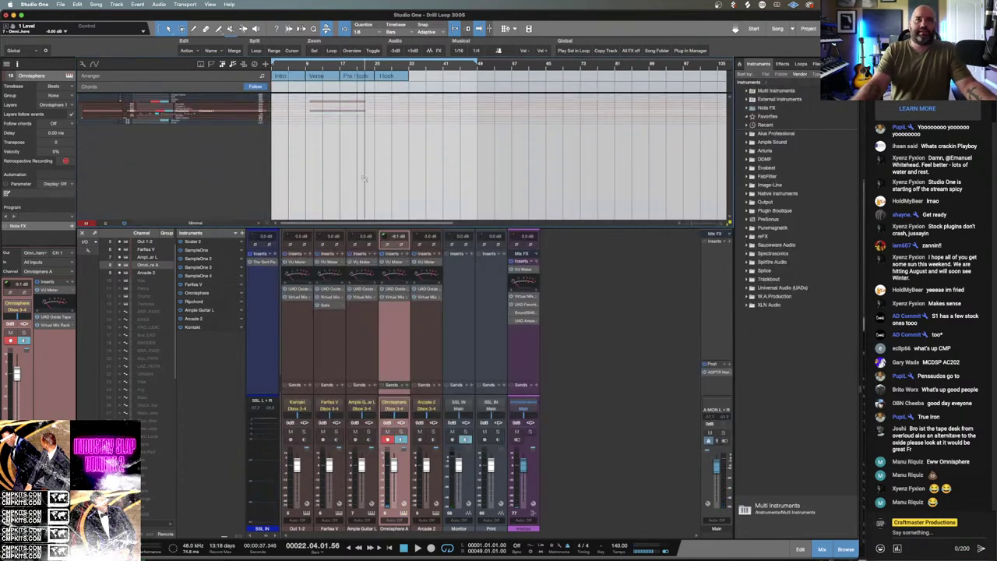
# Remove the Omnisphere Take 1 layer from view and trim the start of the recorded event to bar 14.
pyautogui.scroll(5, 374, 181)
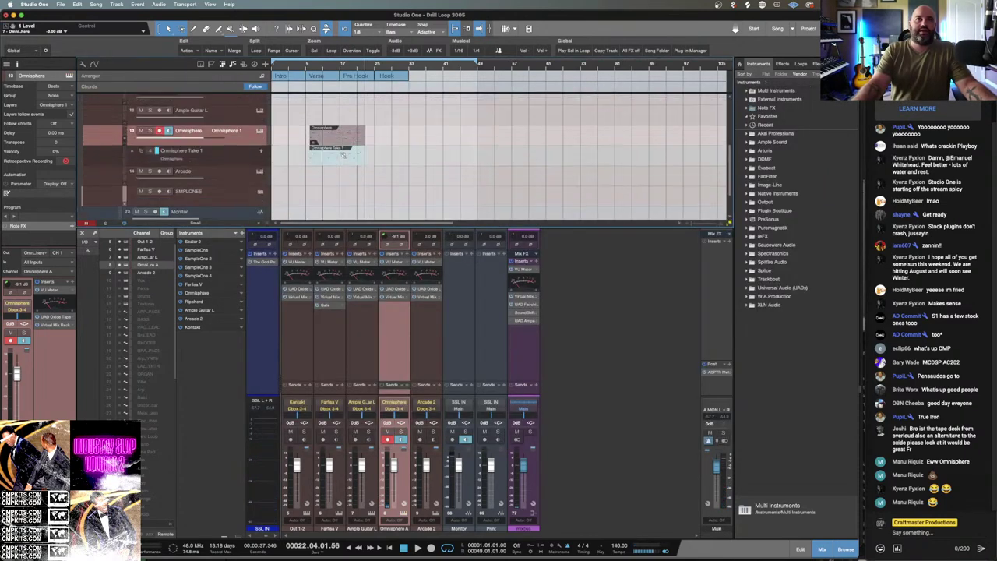
pyautogui.click(132, 160)
pyautogui.scroll(3, 348, 68)
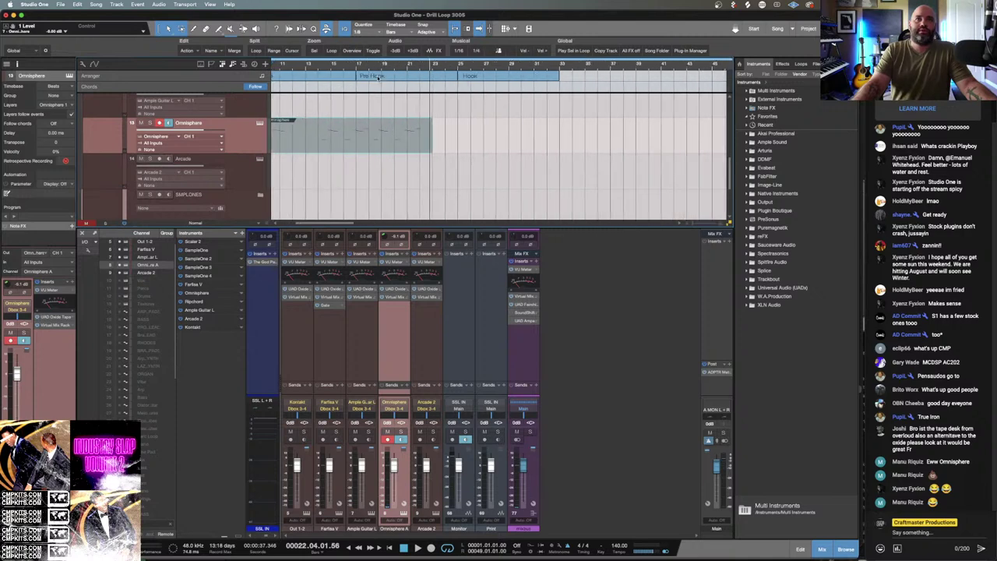
pyautogui.scroll(-2, 321, 70)
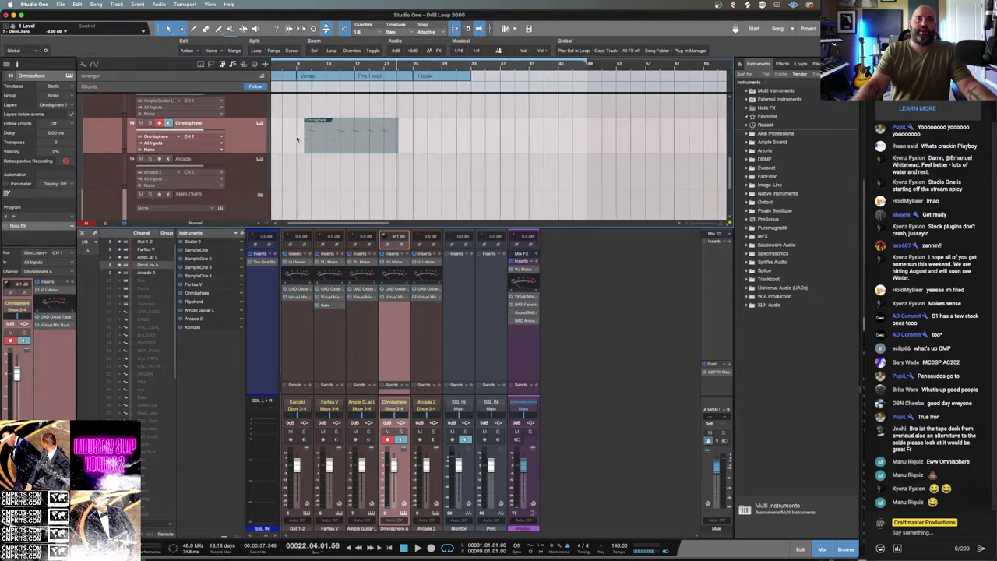
pyautogui.moveTo(303, 142); pyautogui.dragTo(332, 145)
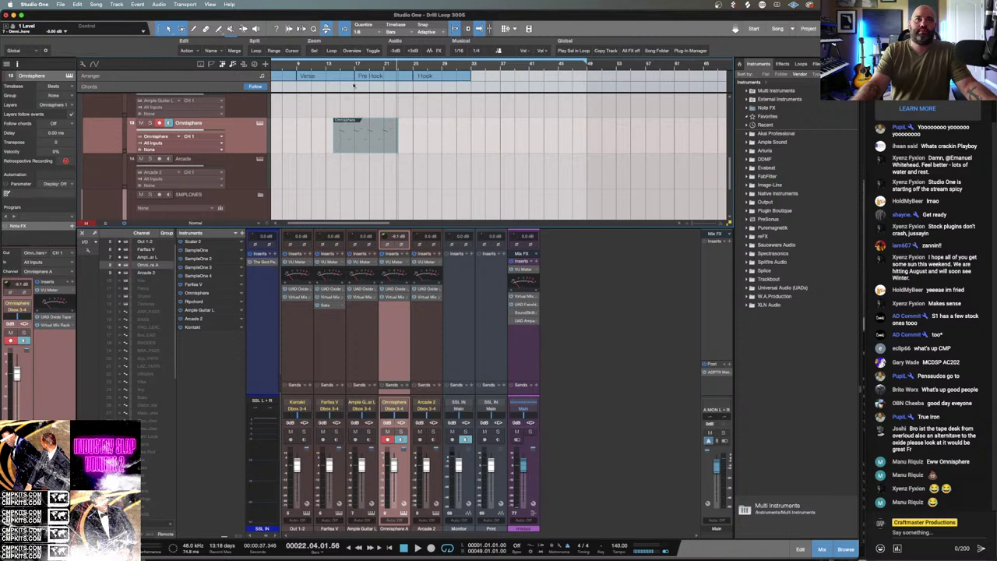
# Open the Omnisphere event in the note editor and delete all notes before bar 18.
pyautogui.scroll(3, 349, 67)
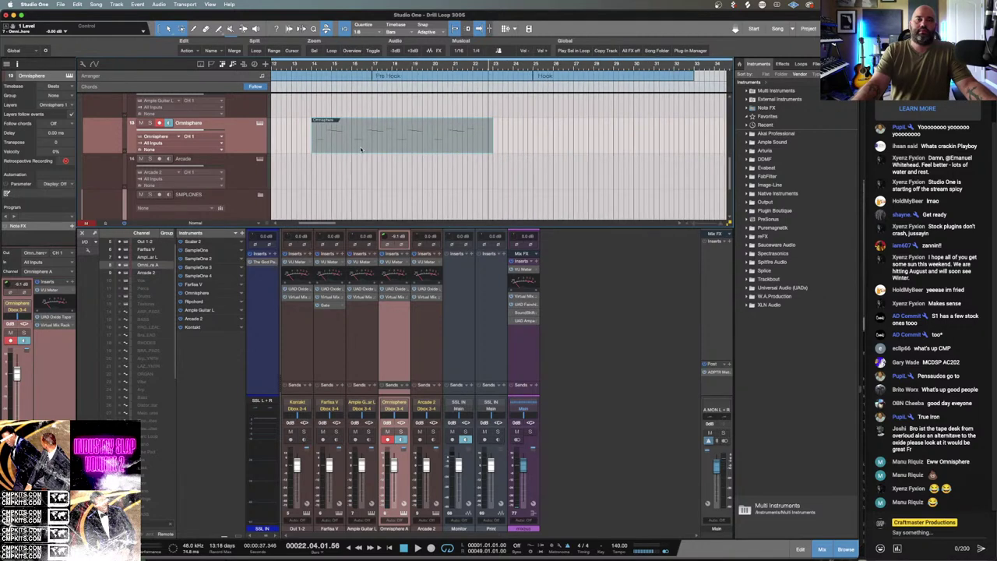
pyautogui.doubleClick(360, 149)
pyautogui.moveTo(409, 453); pyautogui.dragTo(421, 283)
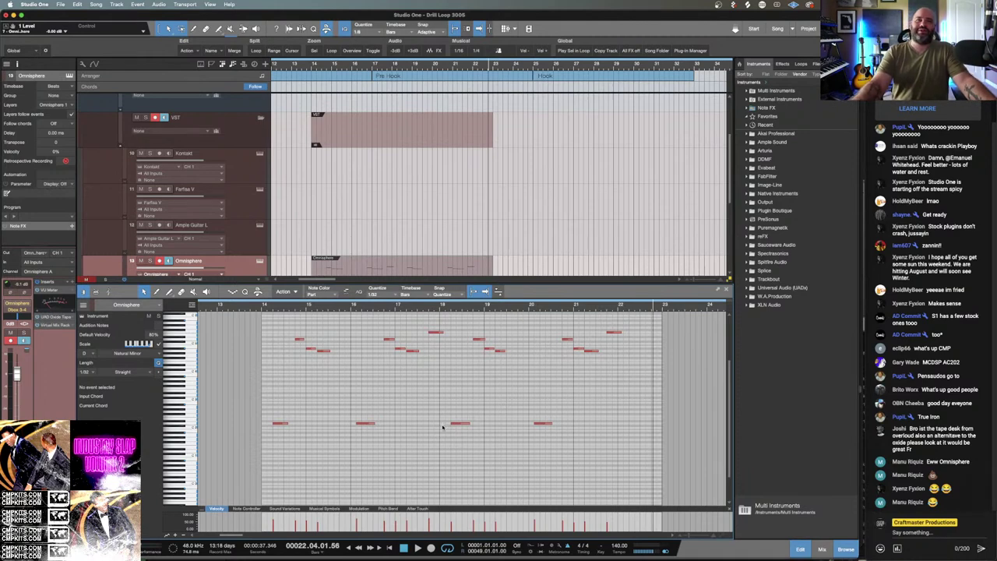
pyautogui.moveTo(442, 427); pyautogui.dragTo(264, 325)
pyautogui.press('Delete')
# Nudge all remaining Omnisphere notes earlier so the first low note starts exactly at bar 18.
pyautogui.moveTo(453, 319); pyautogui.dragTo(624, 446)
pyautogui.hotkey('alt', 'Left')
pyautogui.hotkey('alt', 'Left')
pyautogui.hotkey('alt', 'Left')
pyautogui.hotkey('alt', 'Left')
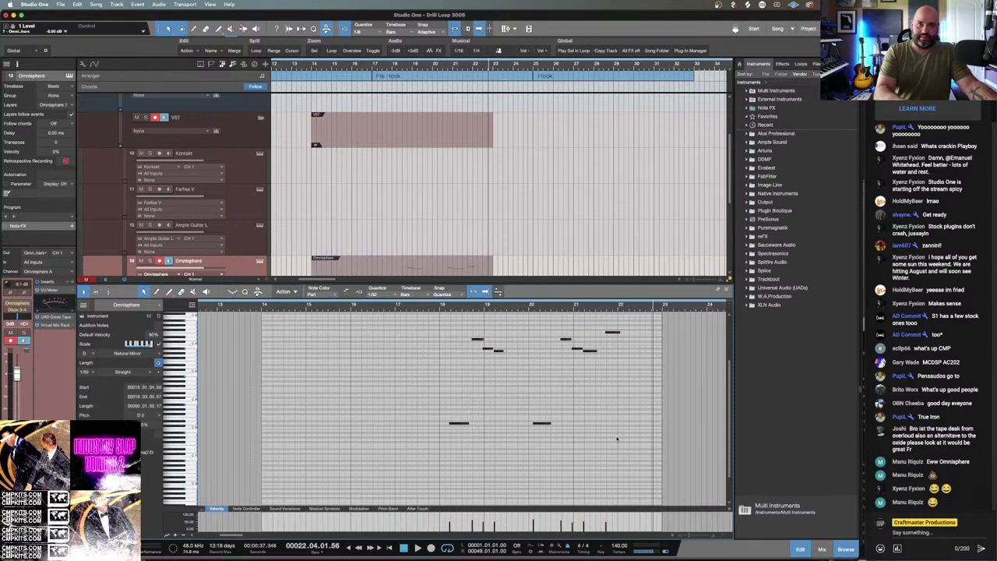
pyautogui.hotkey('alt', 'Left')
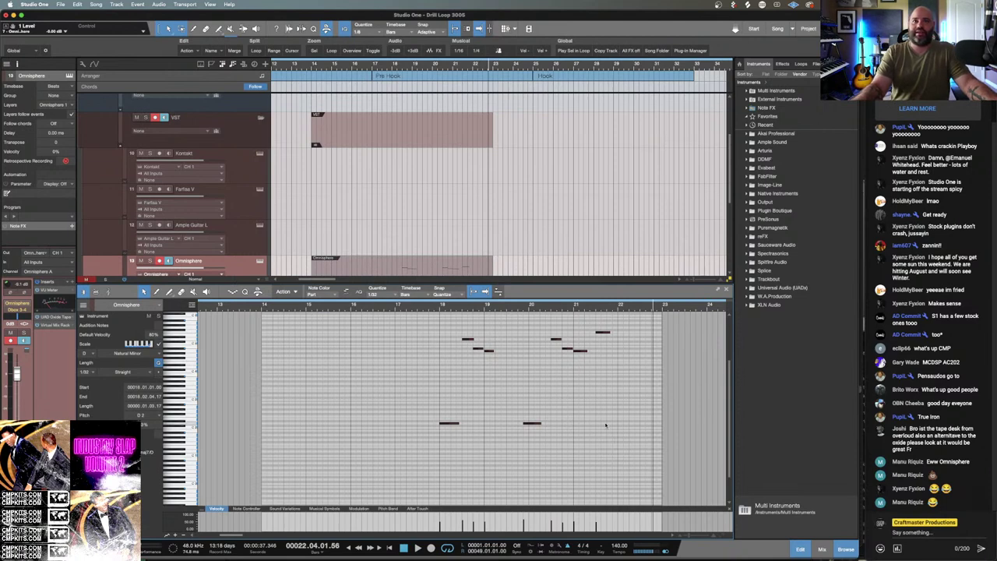
# Nudge the second phrase's notes later so its low note starts exactly at bar 20.
pyautogui.moveTo(629, 449); pyautogui.dragTo(521, 323)
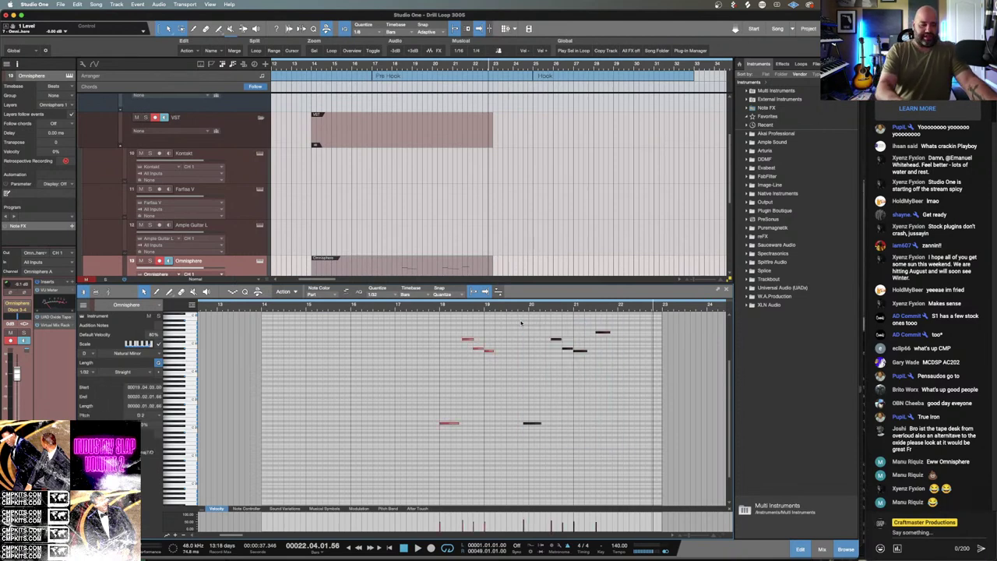
pyautogui.hotkey('alt', 'Right')
pyautogui.hotkey('alt', 'Right')
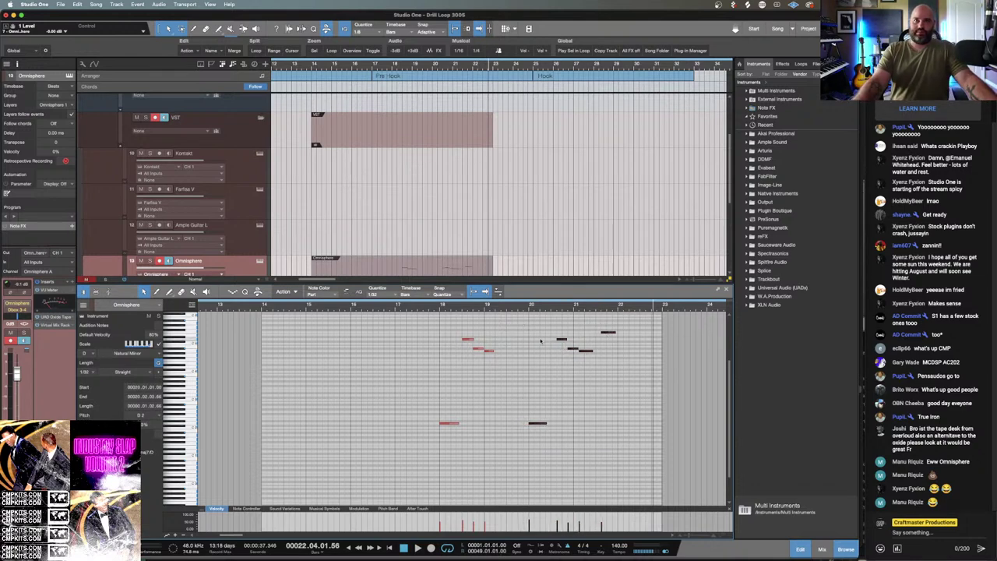
# Nudge the four upper notes of the second phrase earlier so the first starts at 20.03.01.00.
pyautogui.moveTo(495, 308); pyautogui.dragTo(419, 317)
pyautogui.moveTo(521, 328); pyautogui.dragTo(632, 356)
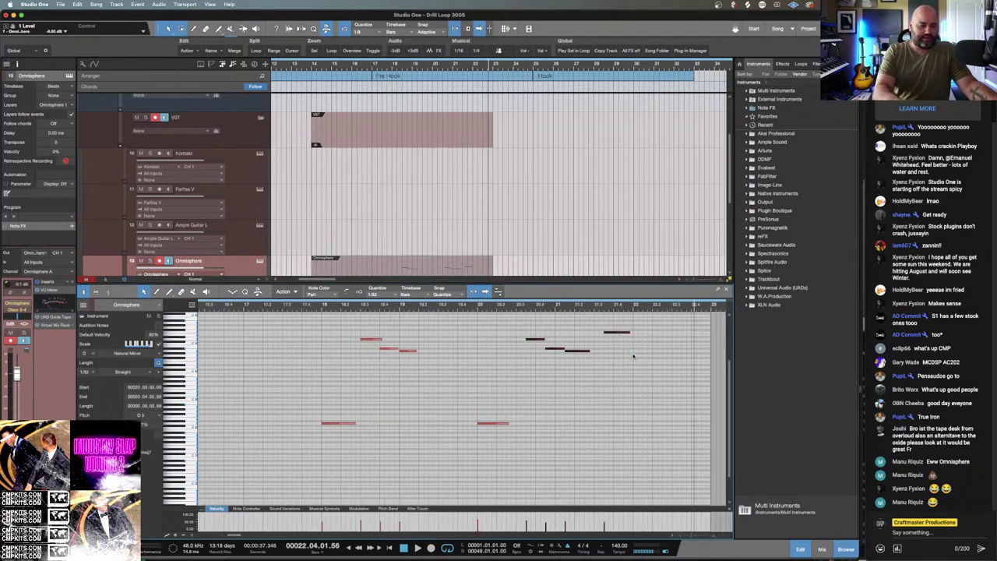
pyautogui.hotkey('alt', 'Left')
pyautogui.hotkey('alt', 'Left')
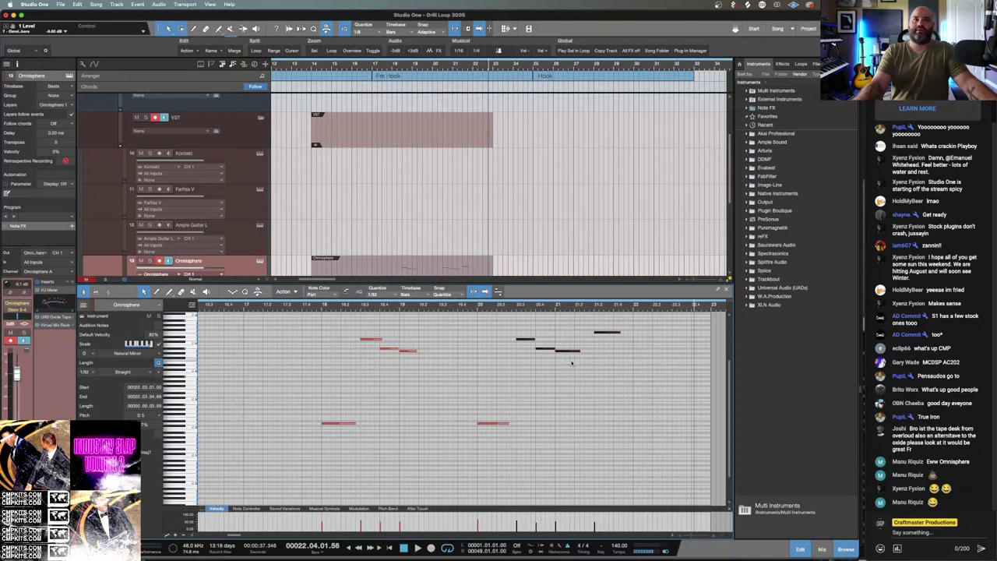
# Trim the Omnisphere event's start to bar 18 and move the event to bar 1.
pyautogui.moveTo(313, 265); pyautogui.dragTo(392, 267)
pyautogui.scroll(-3, 381, 207)
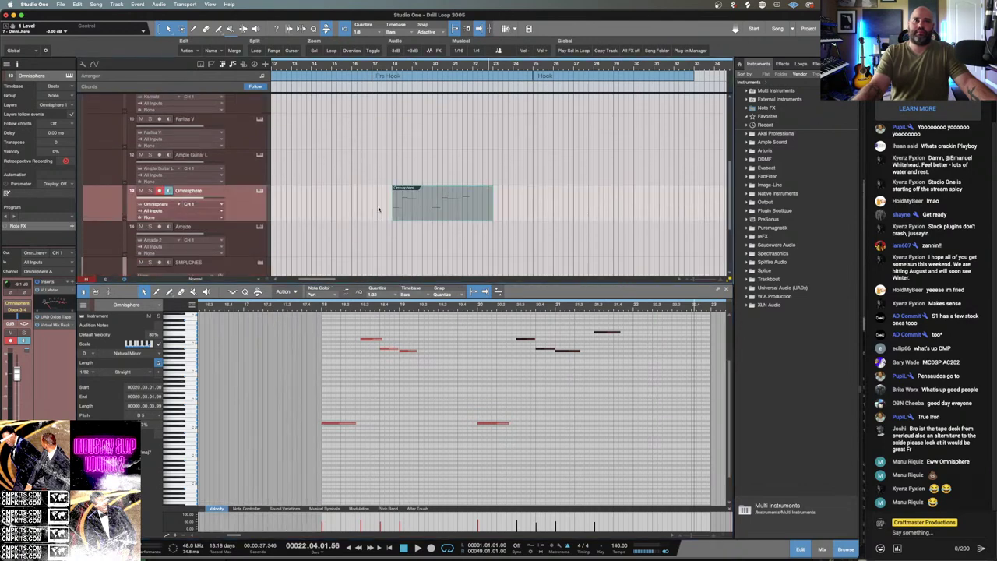
pyautogui.moveTo(436, 187); pyautogui.dragTo(282, 184)
pyautogui.scroll(-3, 326, 181)
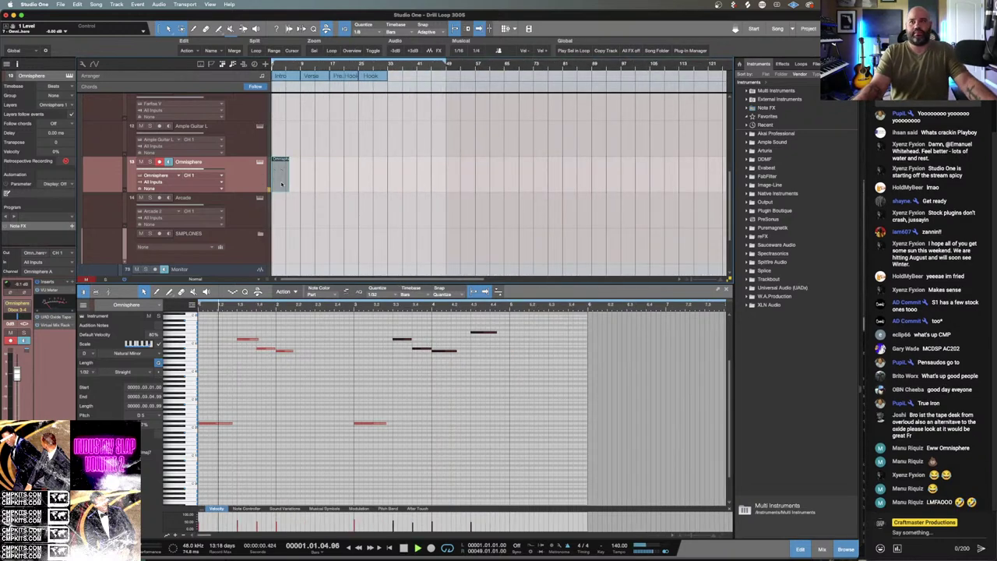
# Shorten the Omnisphere event to end at bar 5 and duplicate it to fill the Intro section.
pyautogui.scroll(3, 284, 184)
pyautogui.scroll(3, 490, 83)
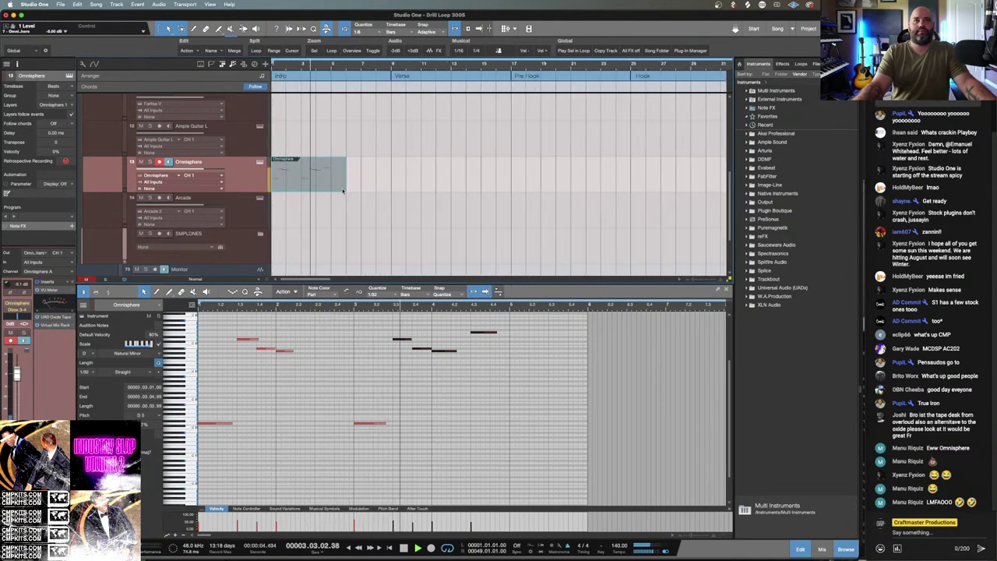
pyautogui.moveTo(343, 189); pyautogui.dragTo(327, 188)
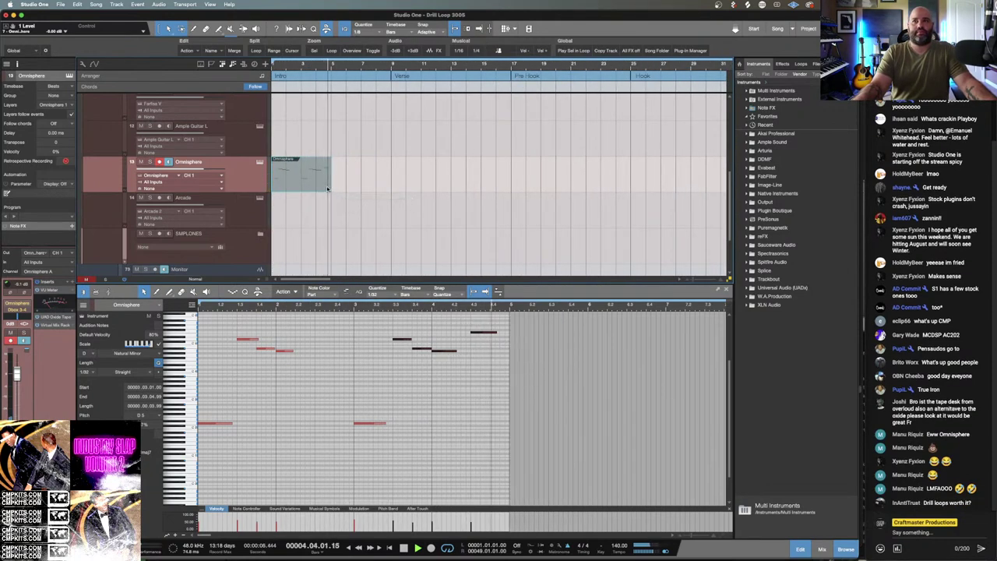
pyautogui.press('d')
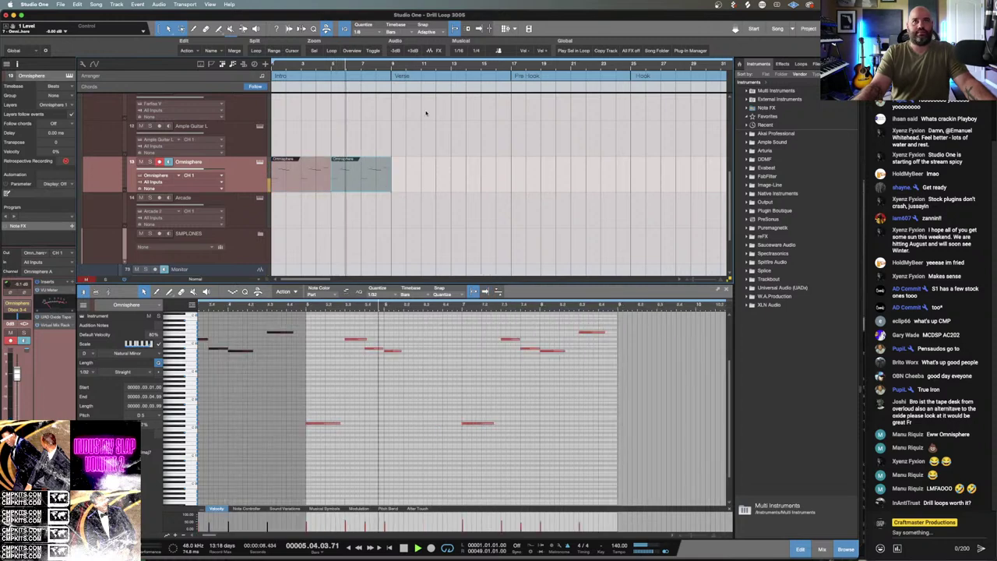
# Shorten the loop range to end at bar 9, covering only the Intro, and reduce the track height.
pyautogui.scroll(-4, 638, 76)
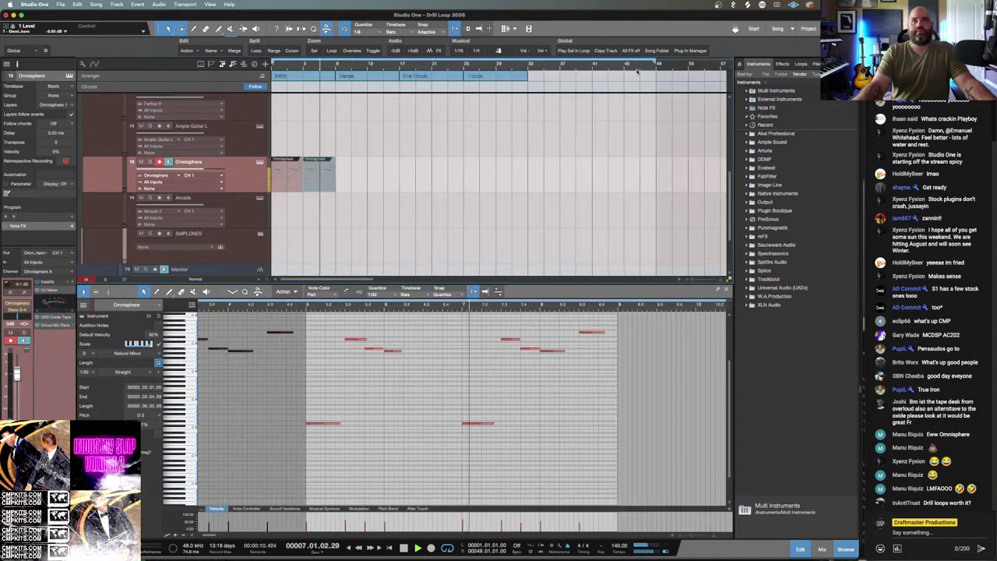
pyautogui.moveTo(653, 62); pyautogui.dragTo(338, 63)
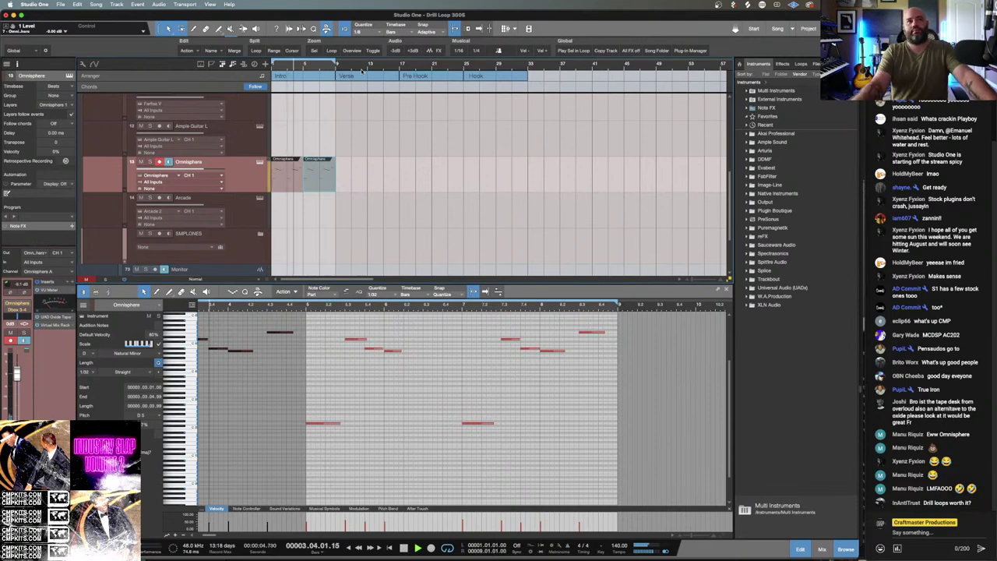
pyautogui.scroll(3, 307, 203)
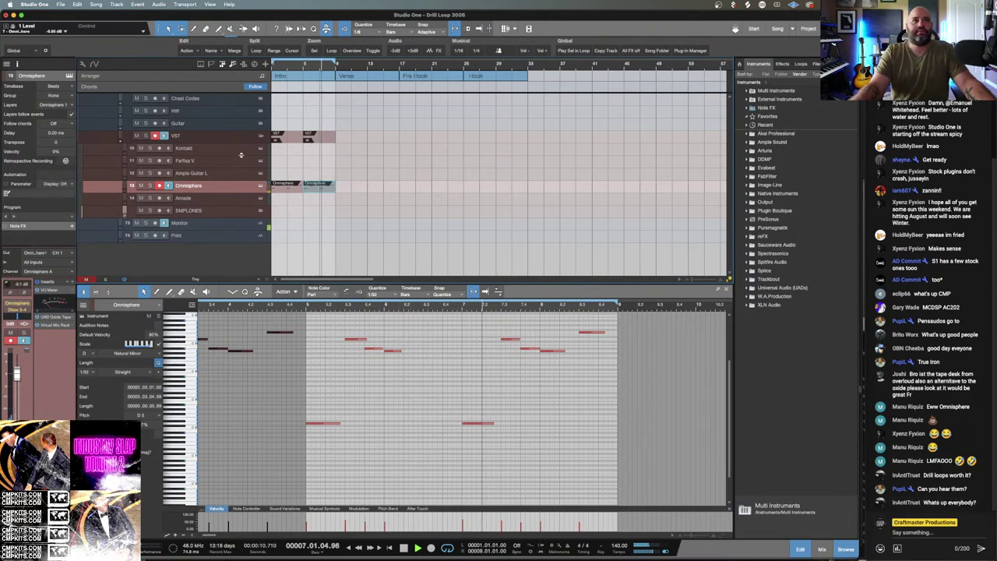
# Move the Kontakt track below the Omnisphere track and load the 40's Very Own Keys instrument in Kontakt.
pyautogui.moveTo(241, 149); pyautogui.dragTo(242, 200)
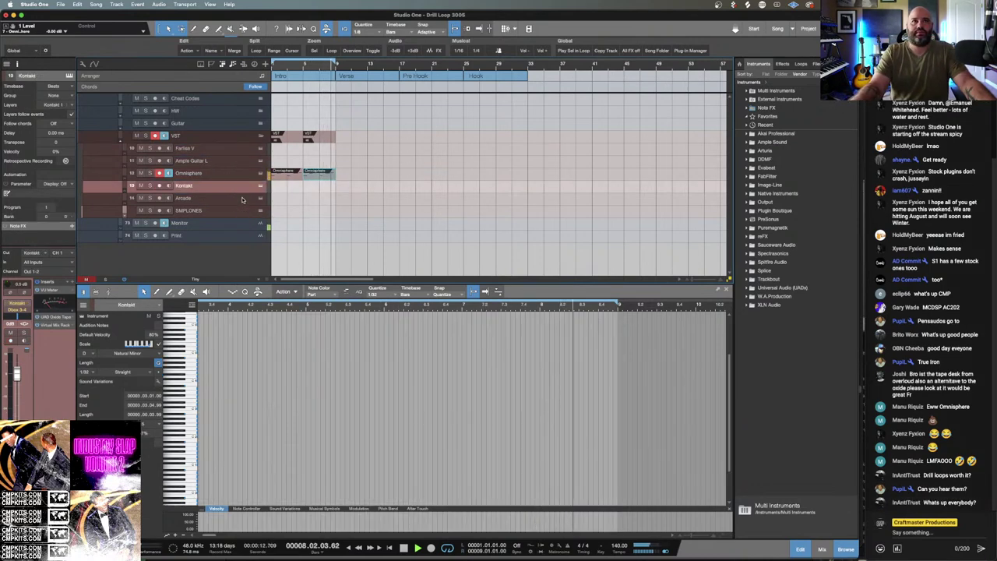
pyautogui.click(168, 186)
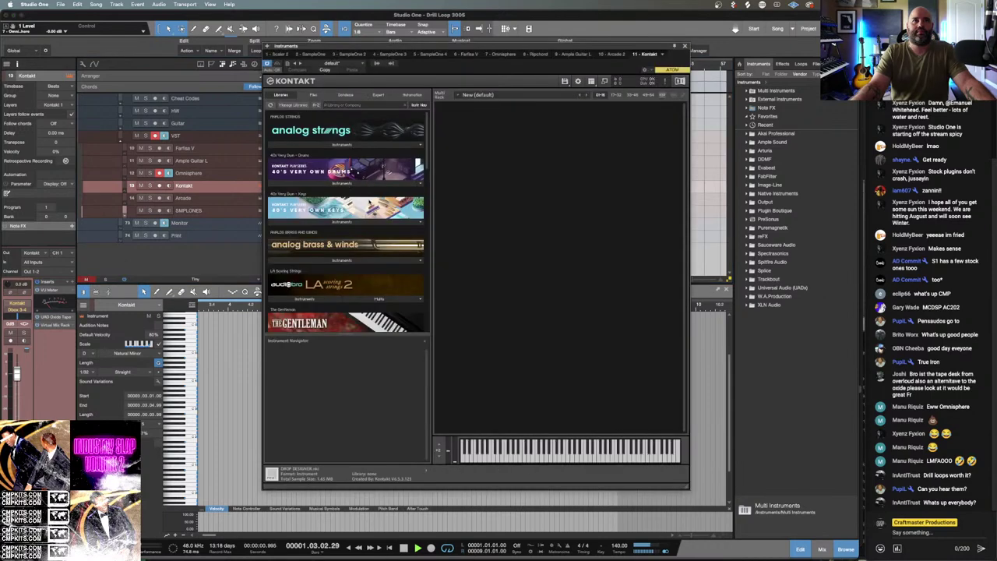
pyautogui.click(363, 223)
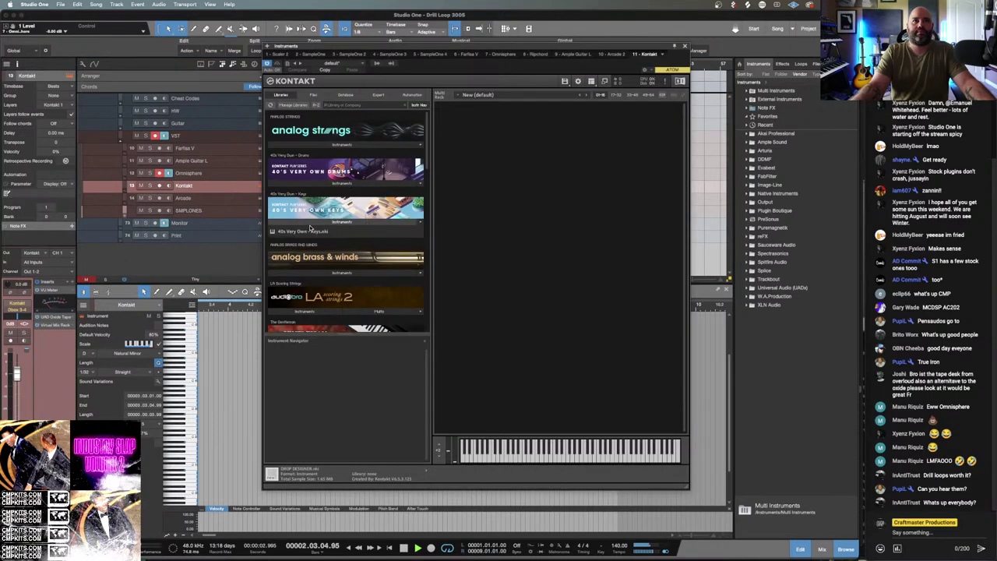
pyautogui.moveTo(304, 232); pyautogui.dragTo(440, 240)
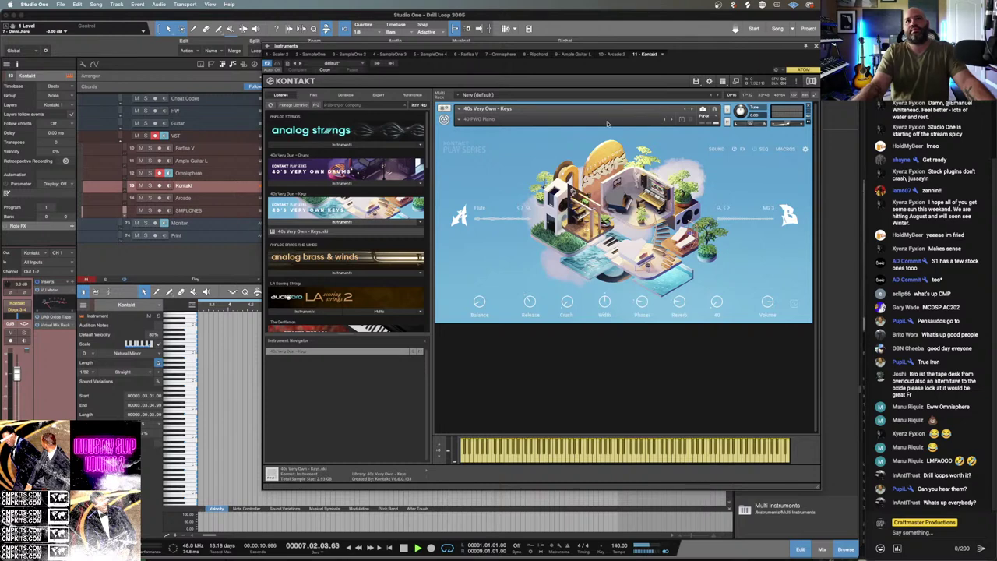
# Load the Colour Keys preset from the Keys category in 40's Very Own Keys.
pyautogui.click(460, 123)
pyautogui.moveTo(467, 140)
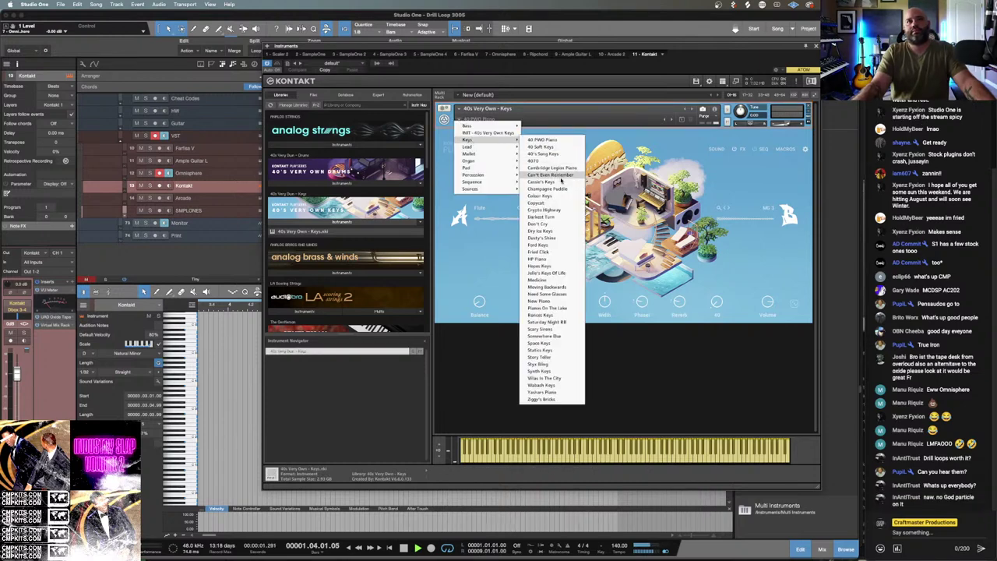
pyautogui.click(568, 195)
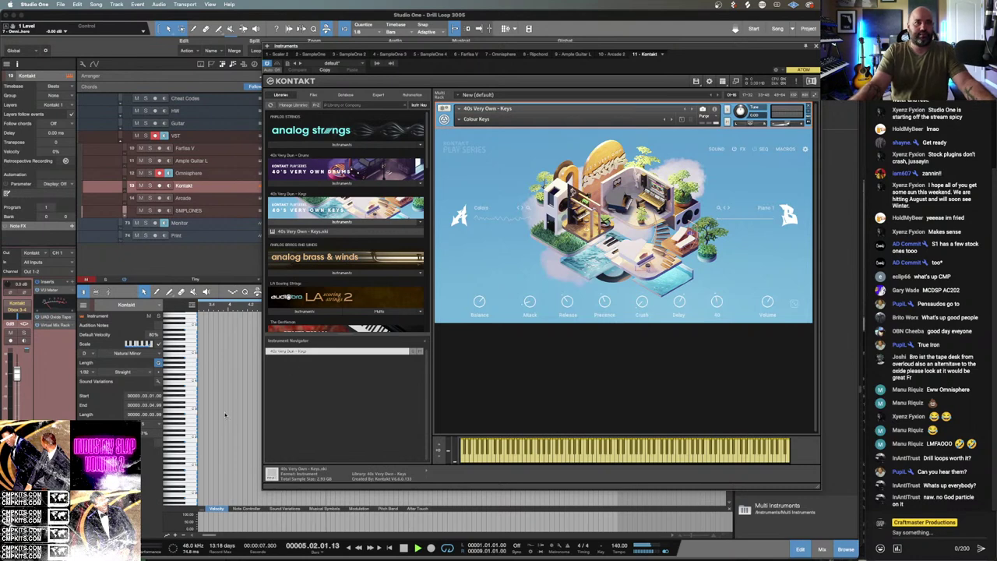
# Show the mixer and open The God Particle on the SSL IN channel, leaving it clear of the channels with Kontakt closed.
pyautogui.press('F3')
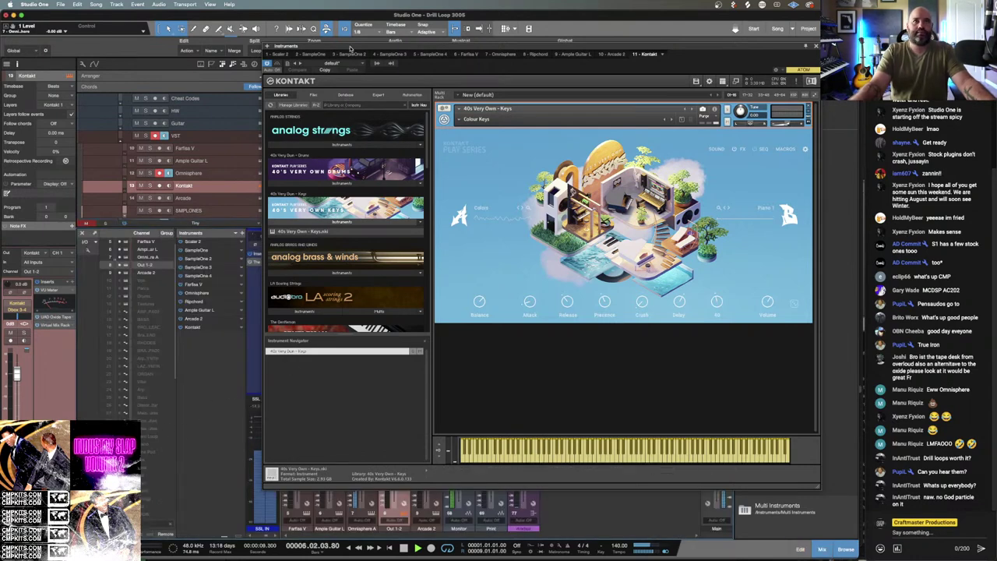
pyautogui.moveTo(350, 48); pyautogui.dragTo(452, 49)
pyautogui.click(249, 262)
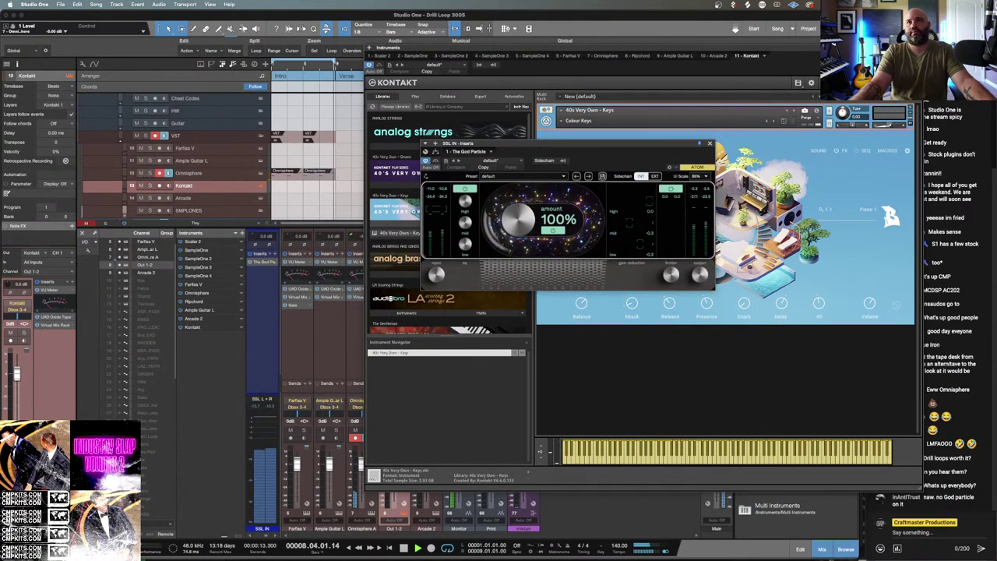
pyautogui.moveTo(656, 48); pyautogui.dragTo(355, 44)
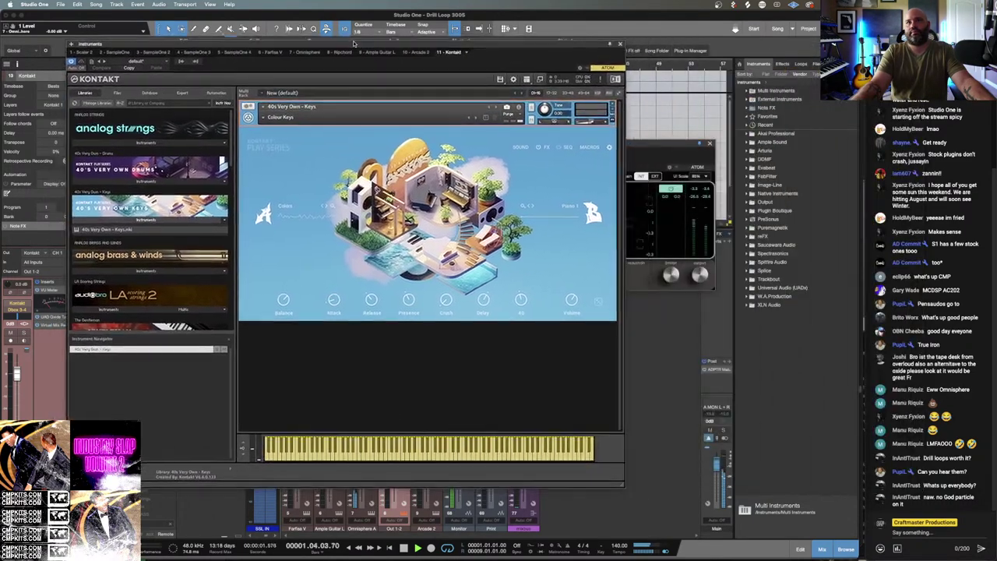
pyautogui.moveTo(639, 142); pyautogui.dragTo(762, 208)
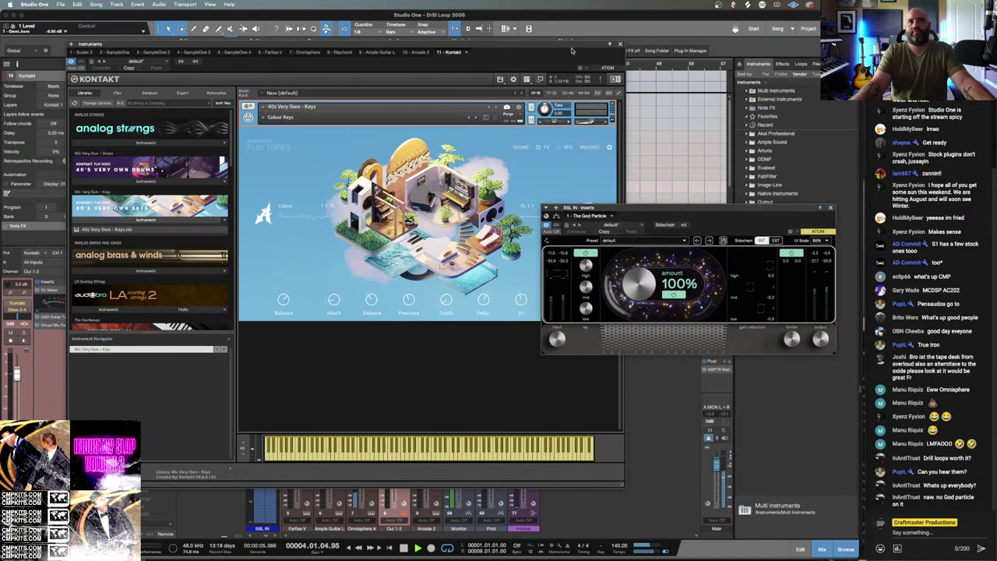
pyautogui.click(619, 45)
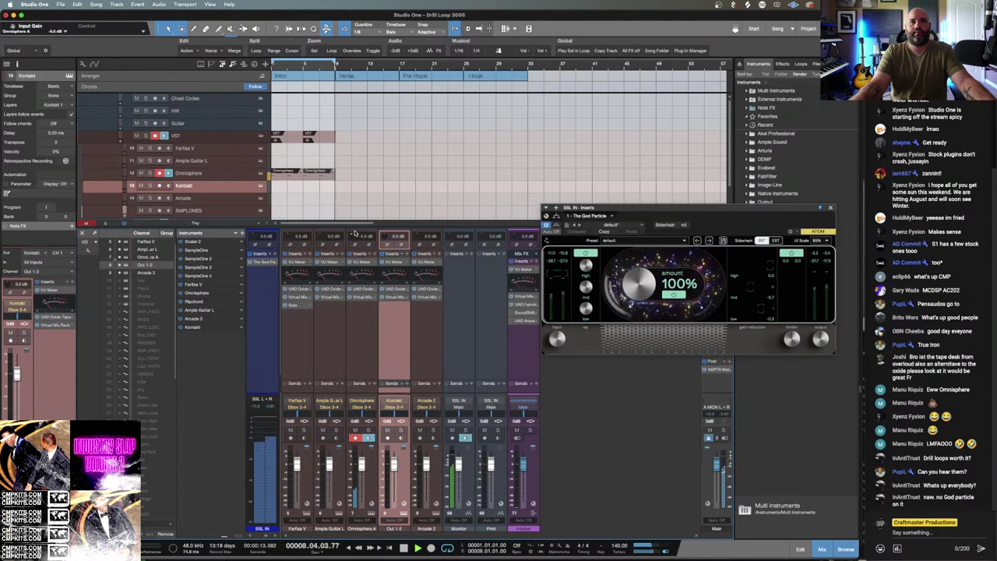
# Check the Omnisphere channel's VU Meter, set its UAD Oxide Tape output level to 5.4 dB, and stop playback.
pyautogui.click(361, 264)
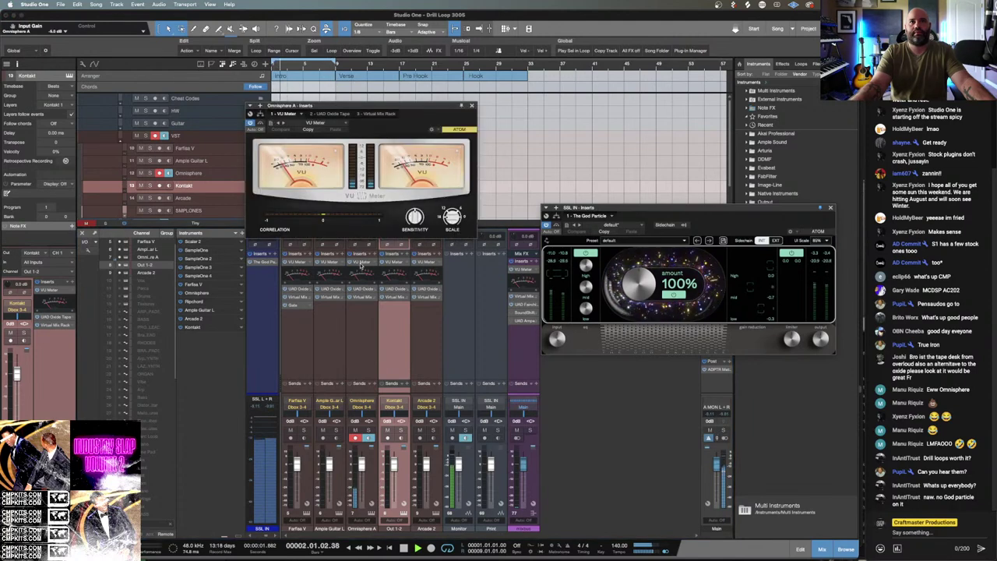
pyautogui.click(361, 288)
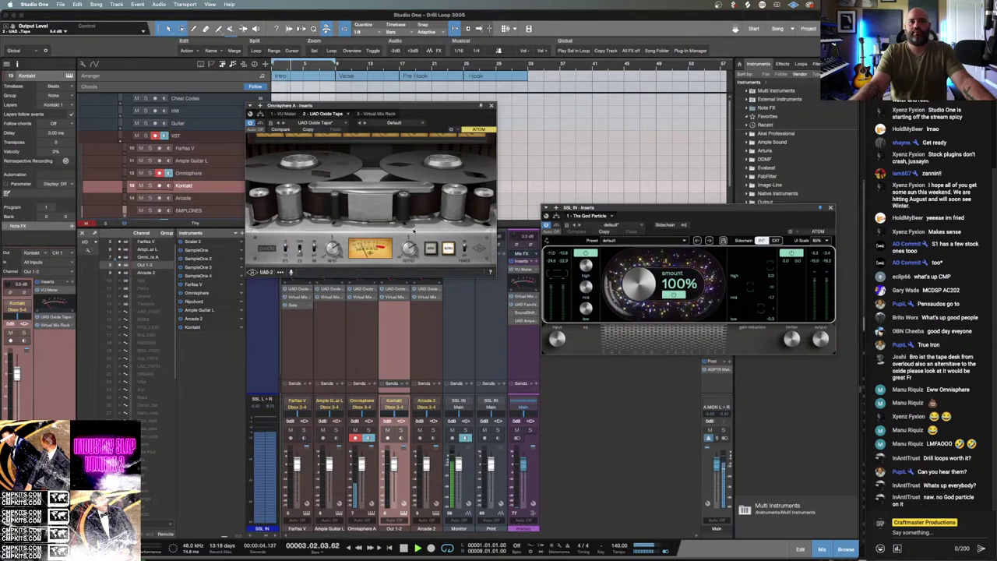
pyautogui.click(492, 106)
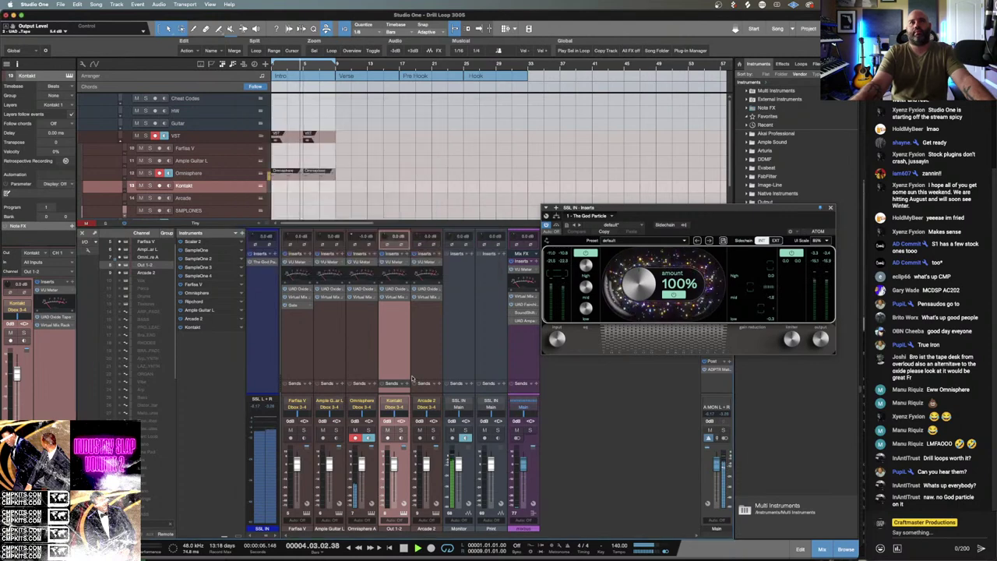
pyautogui.press('space')
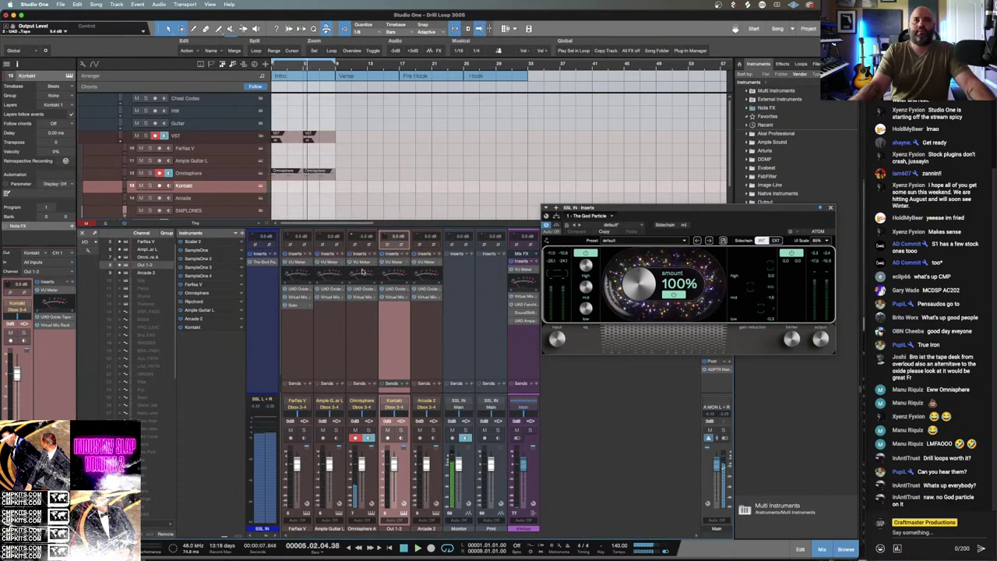
# Open the Omnisphere instrument from its mixer channel and place its window beside The God Particle.
pyautogui.click(374, 512)
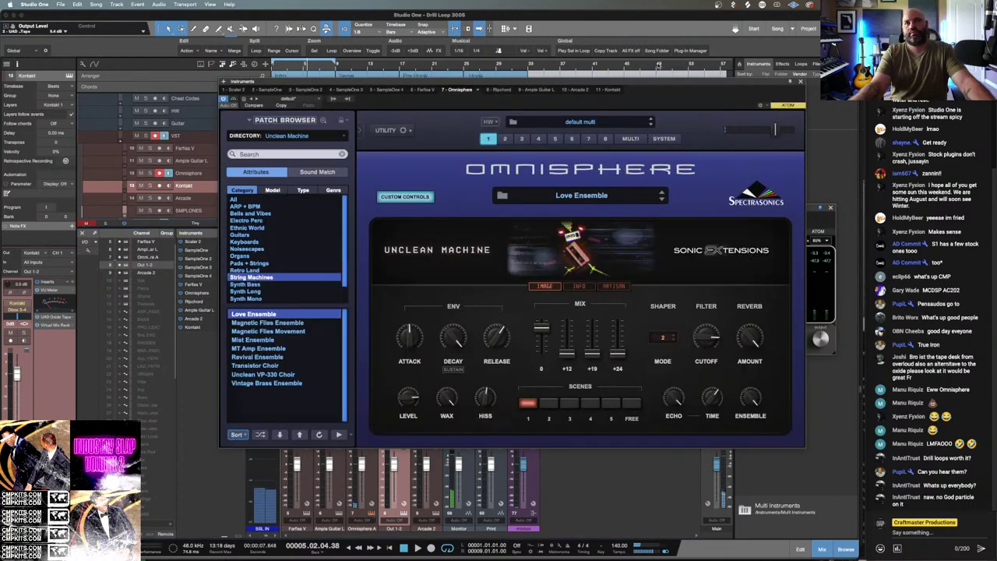
pyautogui.moveTo(658, 81); pyautogui.dragTo(458, 124)
pyautogui.moveTo(454, 127); pyautogui.dragTo(441, 165)
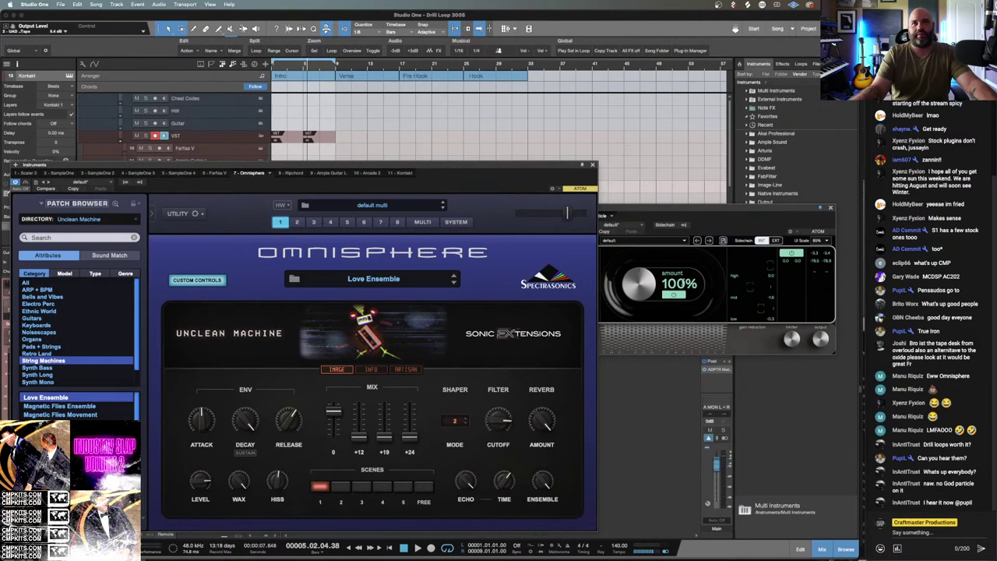
# Lower The God Particle's amount to 51% during playback and bring its window to the front.
pyautogui.scroll(-10, 653, 293)
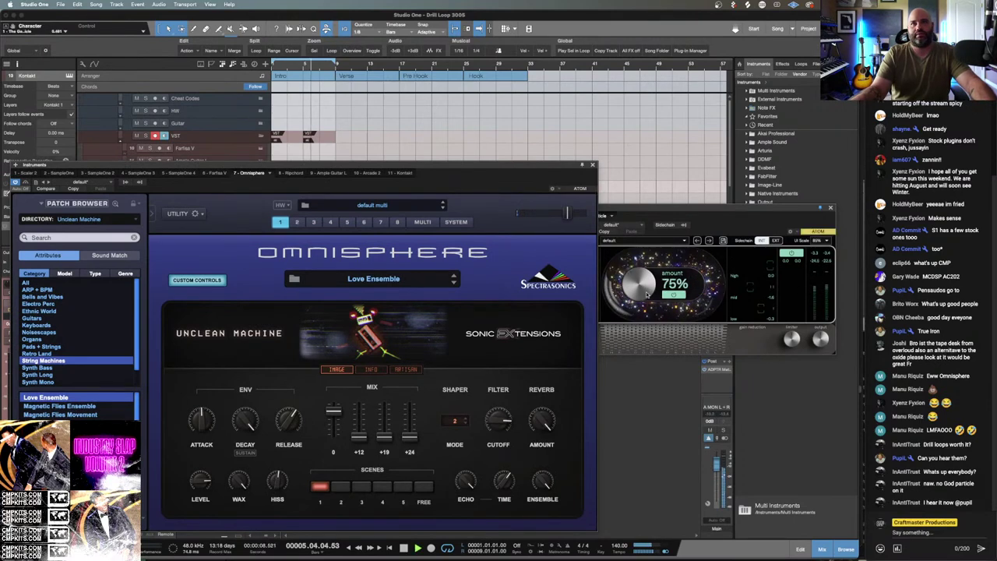
pyautogui.scroll(-6, 642, 293)
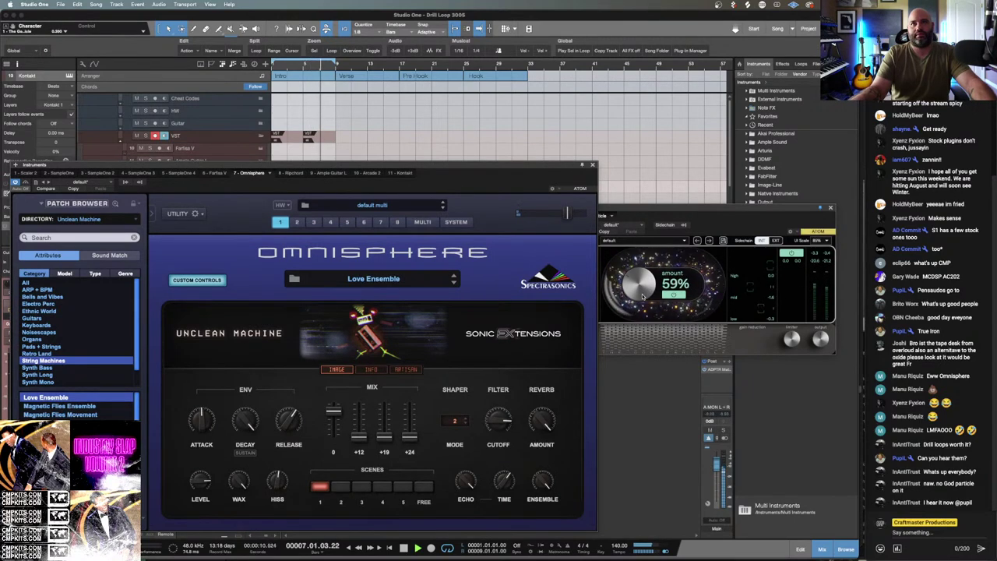
pyautogui.scroll(-3, 642, 296)
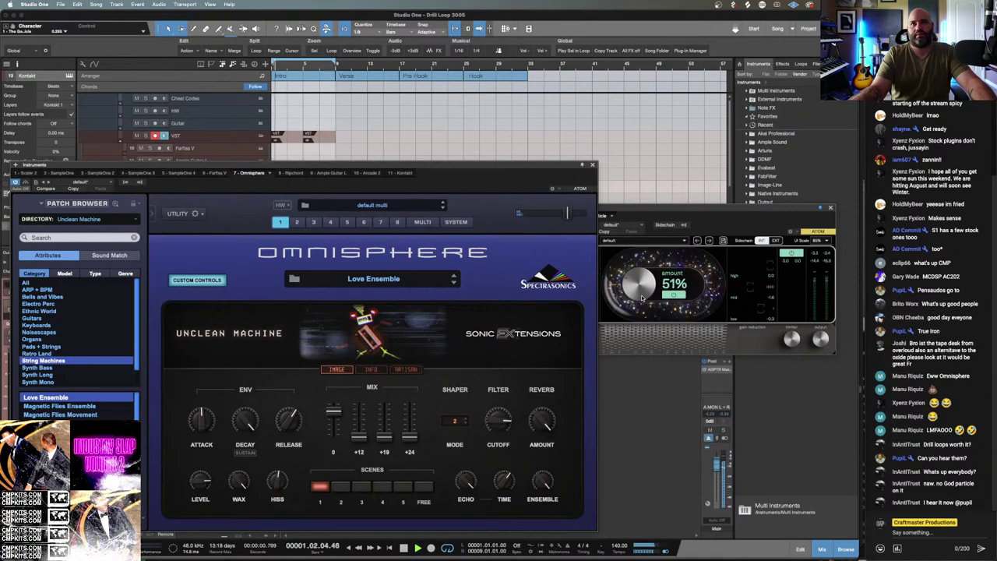
pyautogui.click(641, 296)
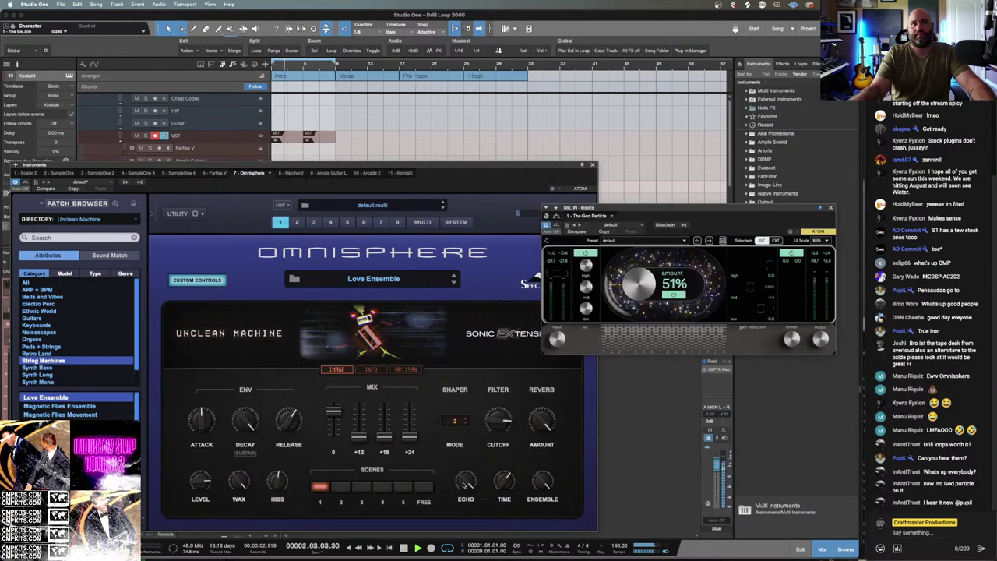
# Turn down the Hiss and Wax amounts of the Love Ensemble patch in Omnisphere.
pyautogui.moveTo(275, 496); pyautogui.dragTo(273, 516)
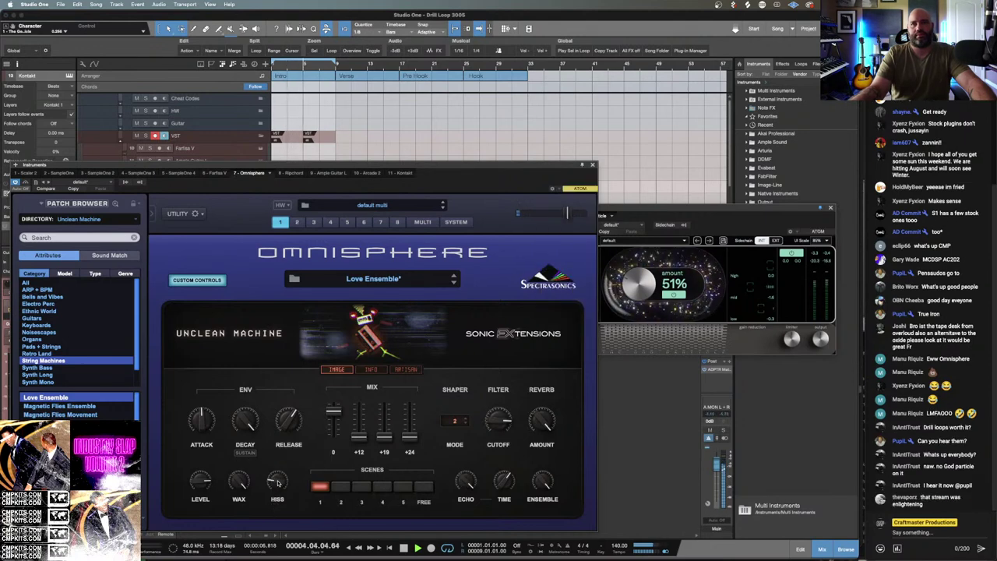
pyautogui.moveTo(275, 480); pyautogui.dragTo(282, 511)
pyautogui.moveTo(238, 483); pyautogui.dragTo(240, 522)
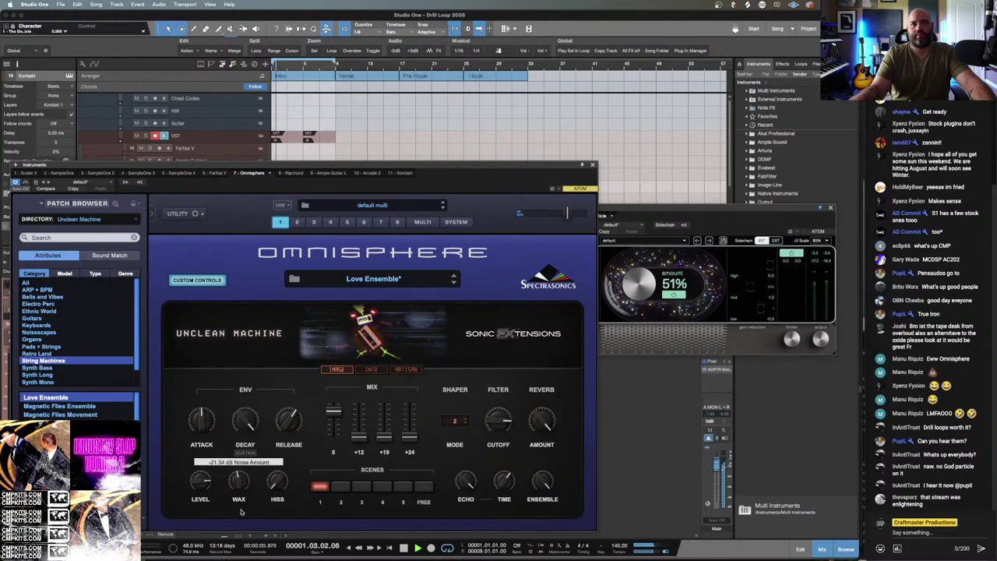
pyautogui.moveTo(236, 475); pyautogui.dragTo(240, 491)
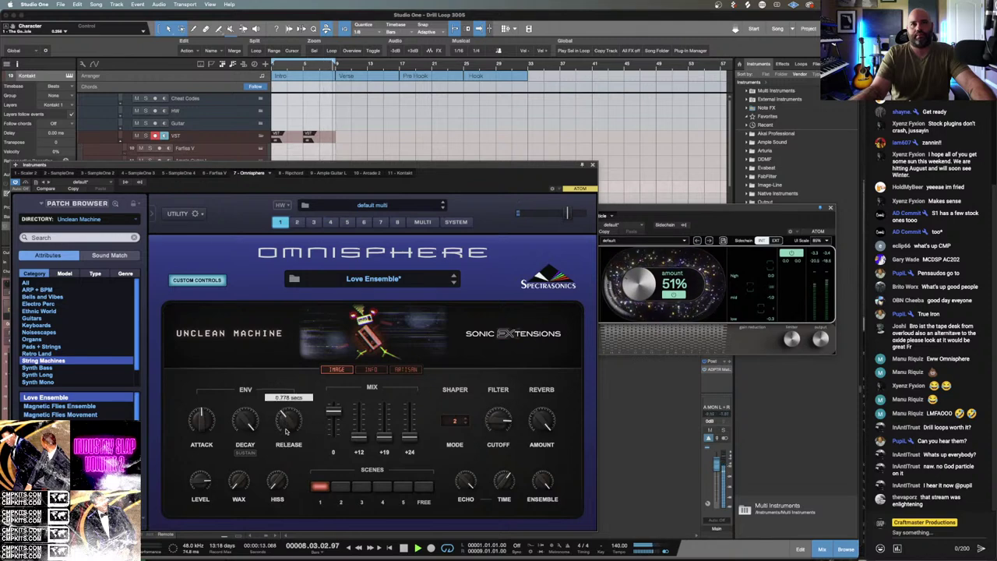
# Shorten the Release and Decay of the Love Ensemble envelope, and close the Omnisphere window.
pyautogui.moveTo(247, 442)
pyautogui.moveTo(248, 442); pyautogui.dragTo(249, 484)
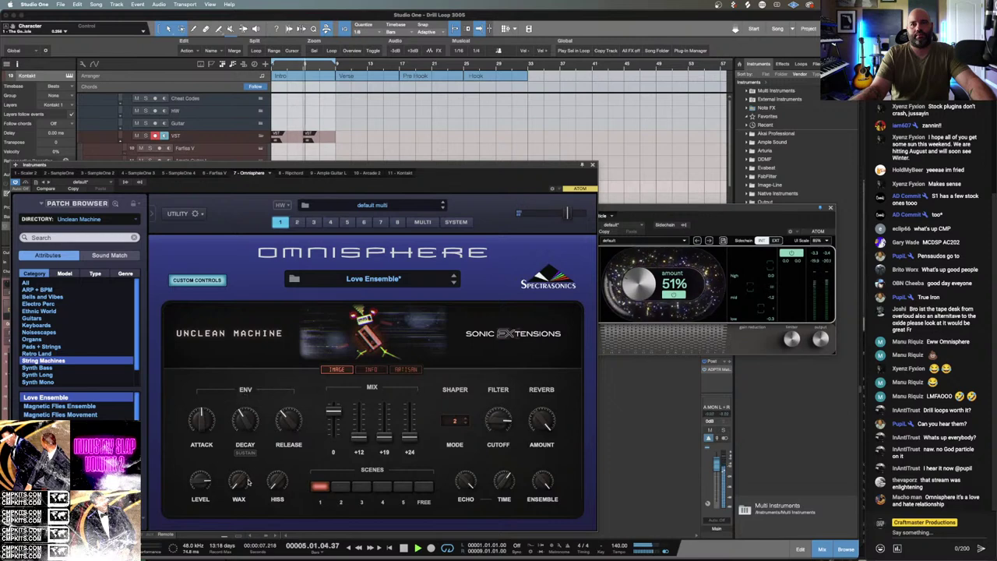
pyautogui.moveTo(285, 427)
pyautogui.moveTo(285, 426); pyautogui.dragTo(285, 431)
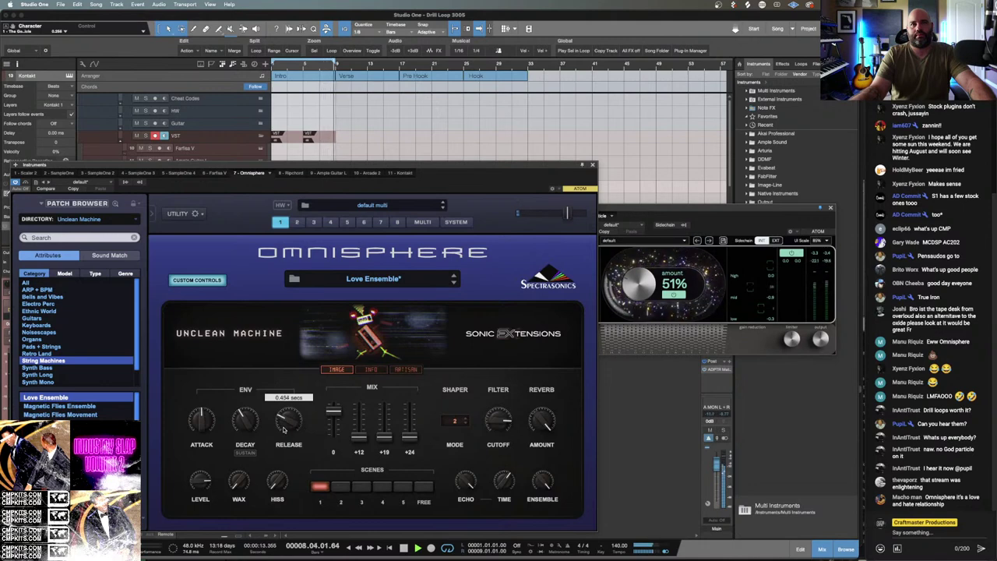
pyautogui.moveTo(285, 431); pyautogui.dragTo(253, 417)
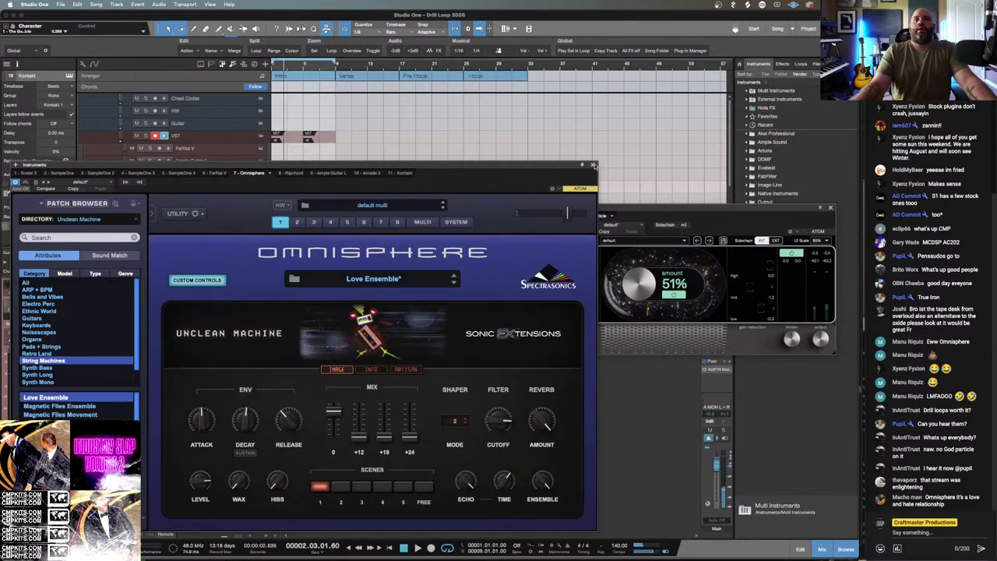
pyautogui.click(593, 166)
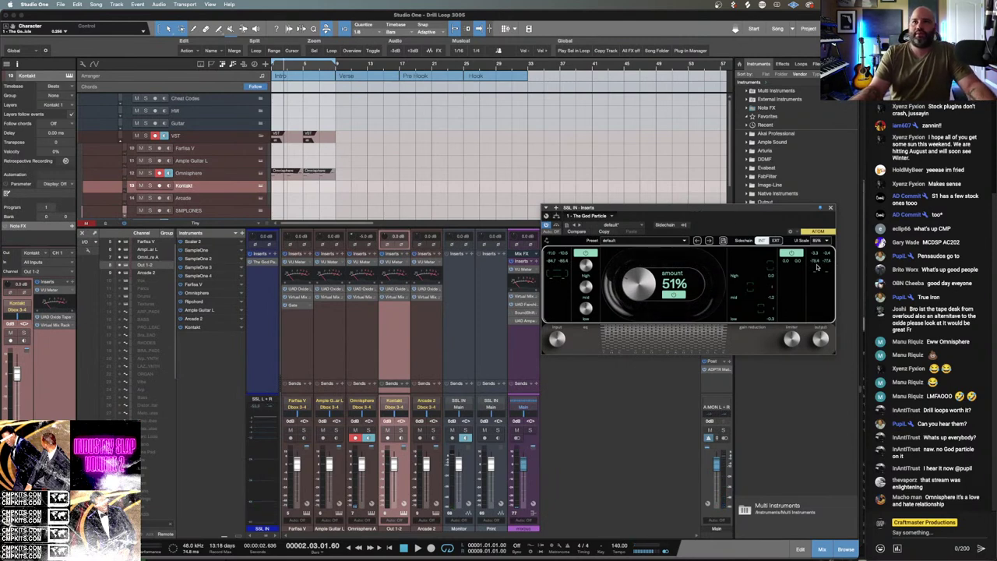
# Reduce The God Particle's UI scale by one size and move its window away from the mixer channels.
pyautogui.click(818, 240)
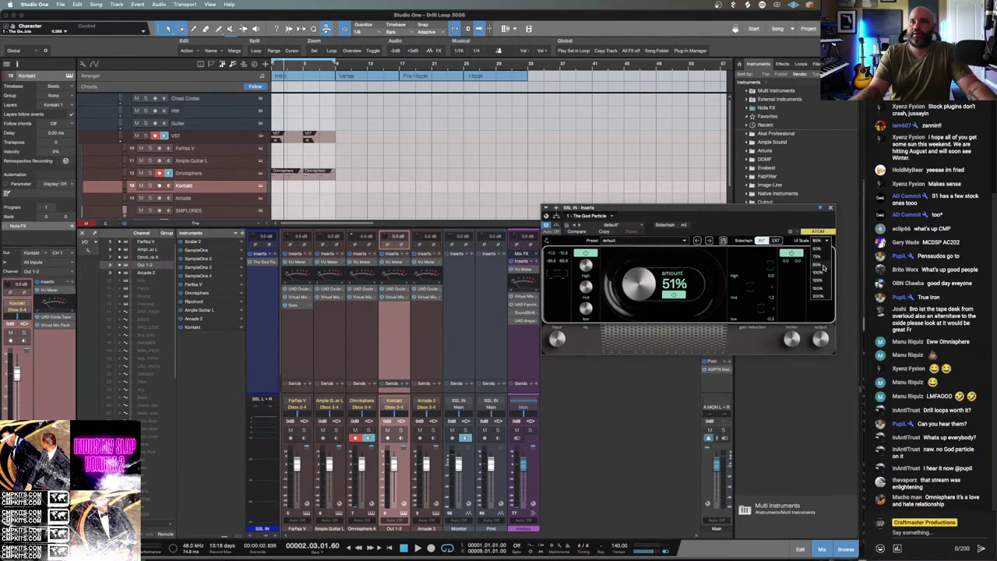
pyautogui.click(822, 258)
pyautogui.moveTo(736, 211); pyautogui.dragTo(800, 428)
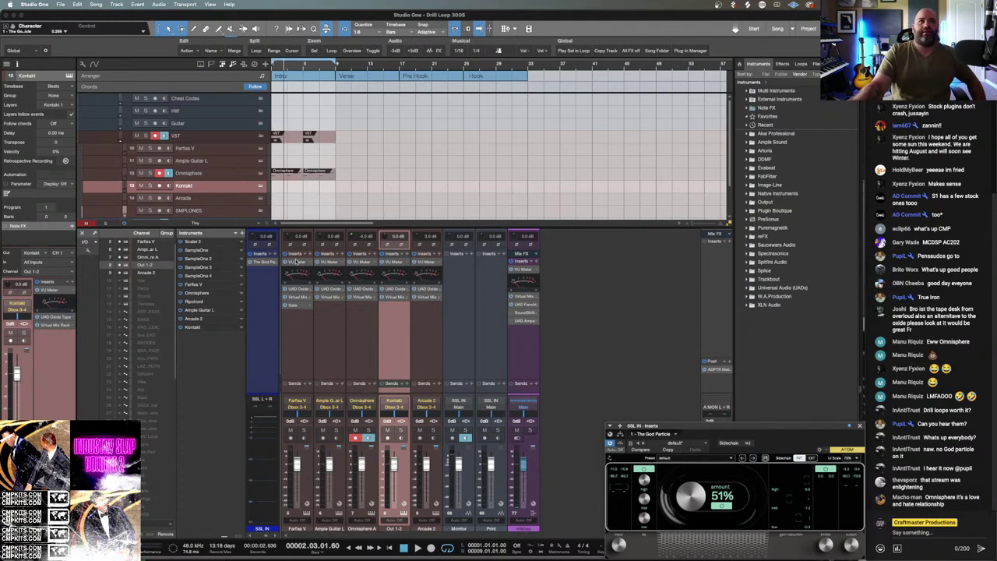
# Open the Kontakt instrument clear of the track list and switch the track selection to Omnisphere.
pyautogui.click(261, 186)
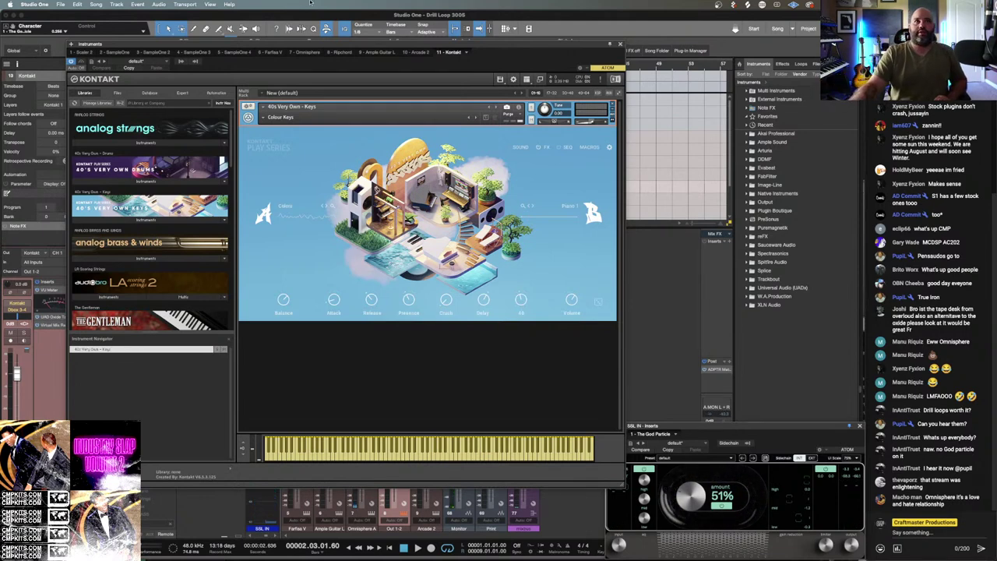
pyautogui.moveTo(246, 53); pyautogui.dragTo(427, 48)
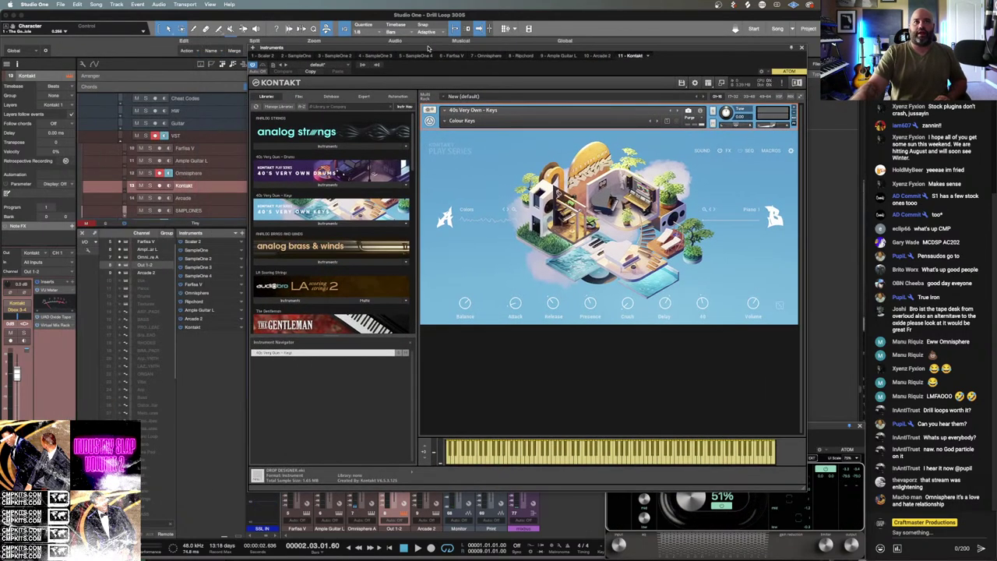
pyautogui.press('Up')
pyautogui.press('Up')
pyautogui.press('Up')
pyautogui.press('Up')
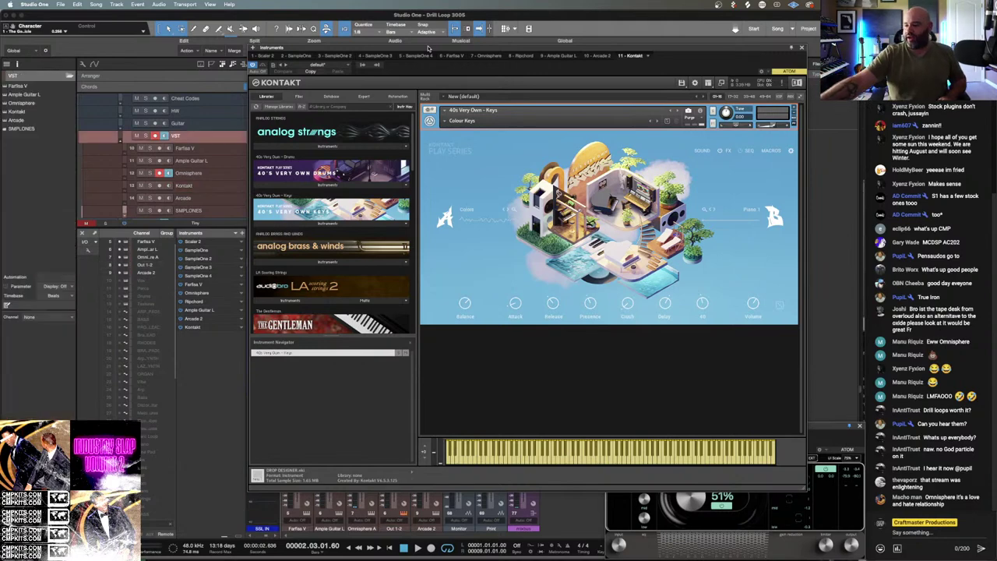
pyautogui.press('Down')
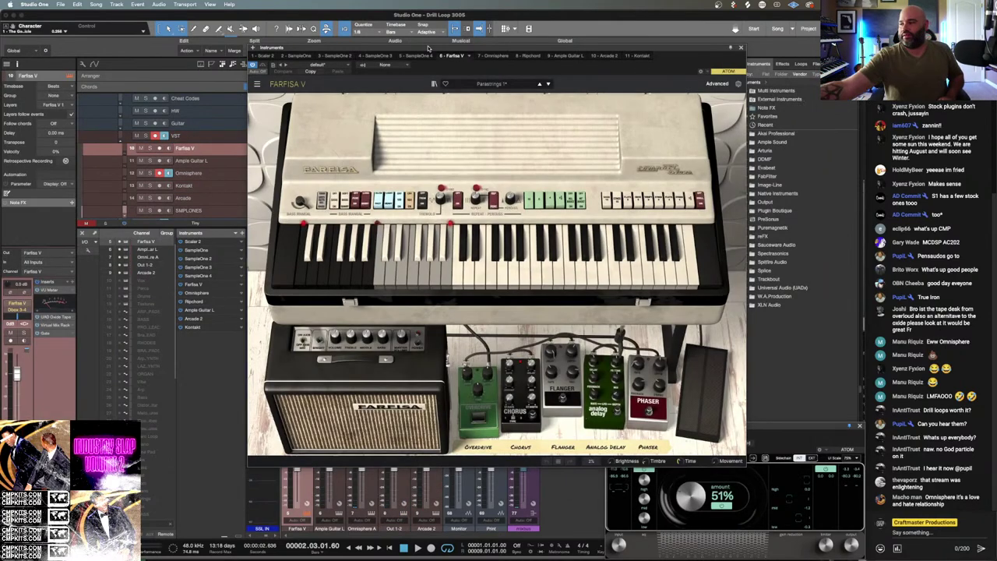
pyautogui.press('Down')
pyautogui.press('Down')
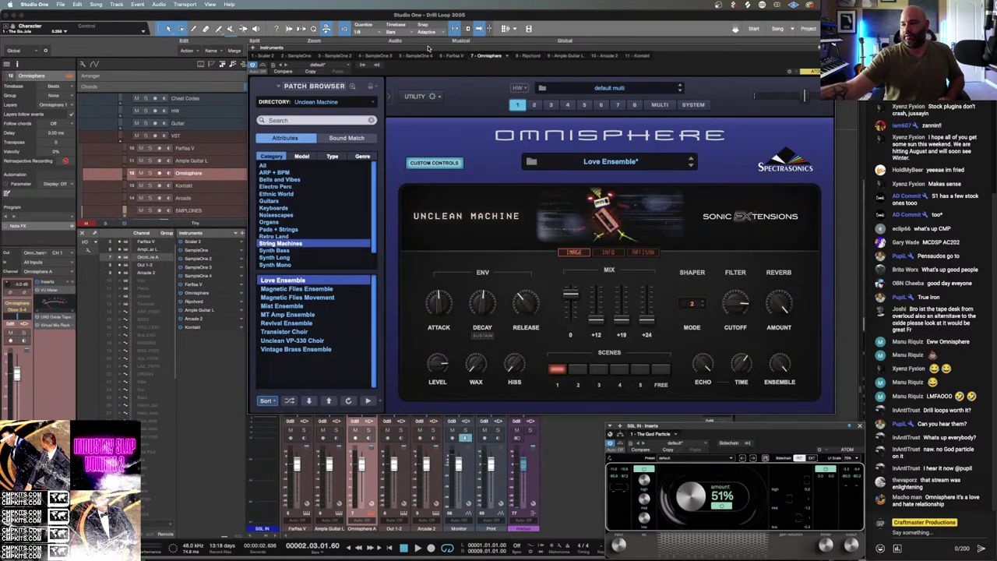
# Adjust the Colour Keys reverb on the Kontakt track and capture a keys take over the looping intro.
pyautogui.press('Down')
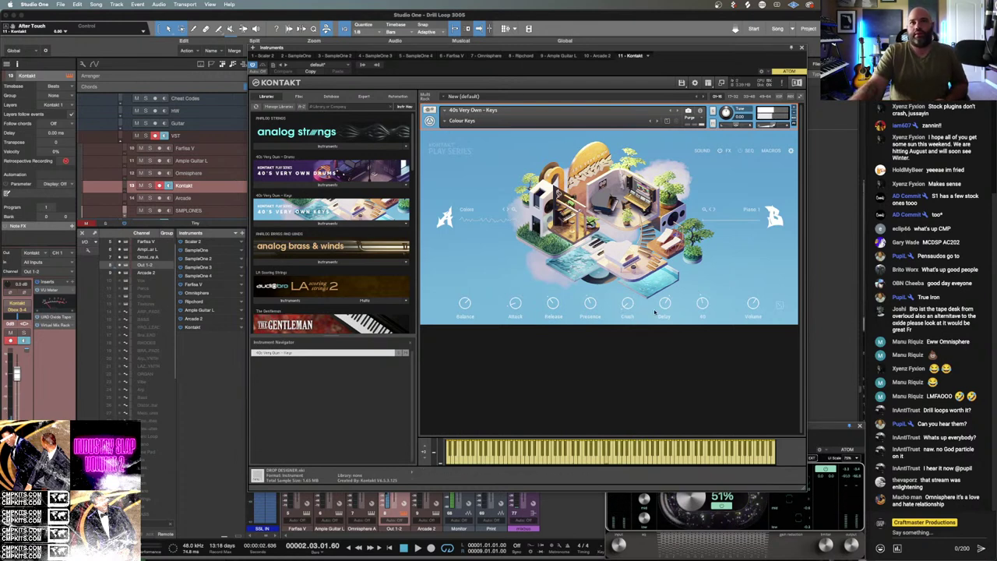
pyautogui.moveTo(666, 310); pyautogui.dragTo(661, 310)
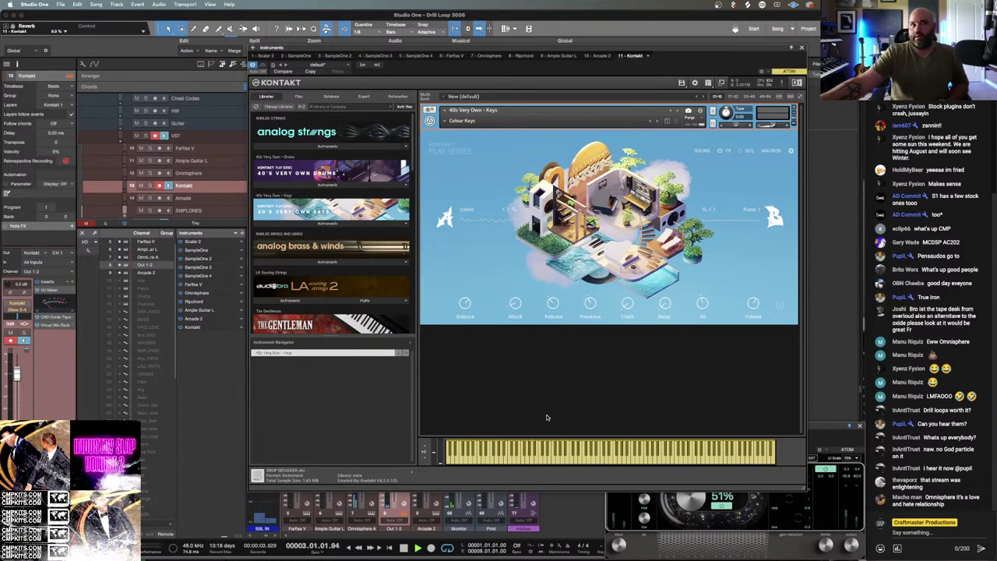
pyautogui.press('space')
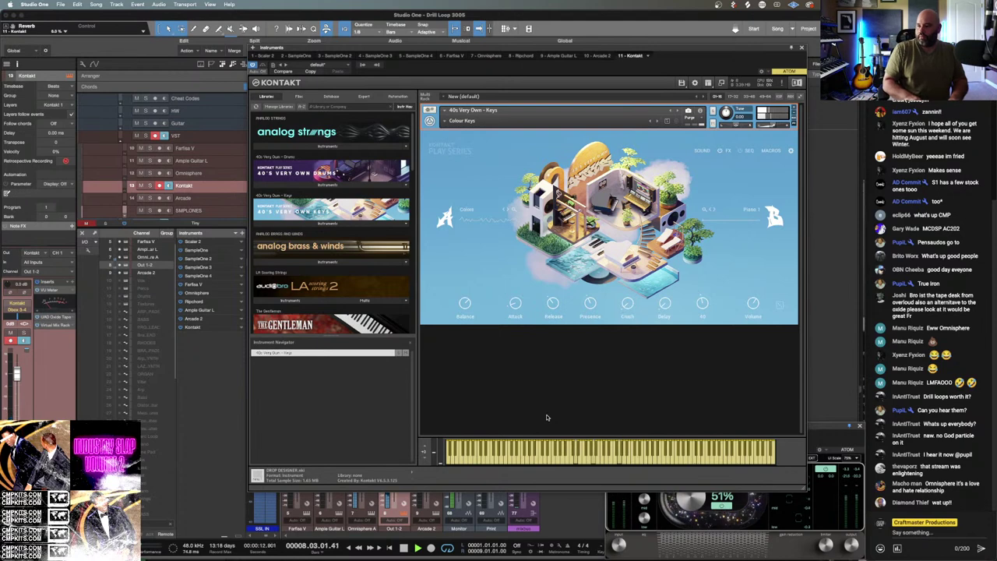
pyautogui.press('space')
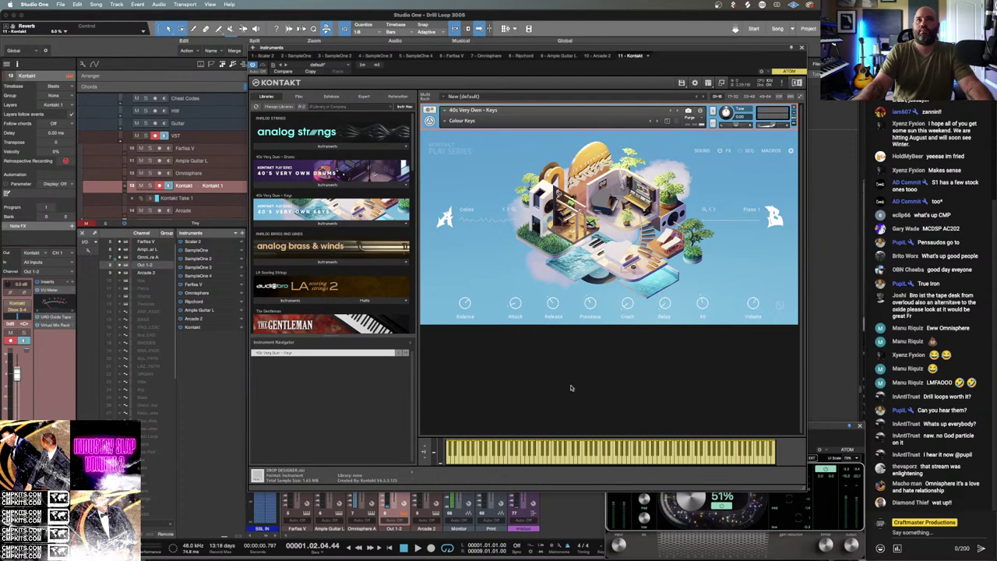
# Hide the Kontakt take layer, trim the keys part to its first four bars and repeat it to fill the eight-bar intro.
pyautogui.moveTo(437, 52); pyautogui.dragTo(620, 41)
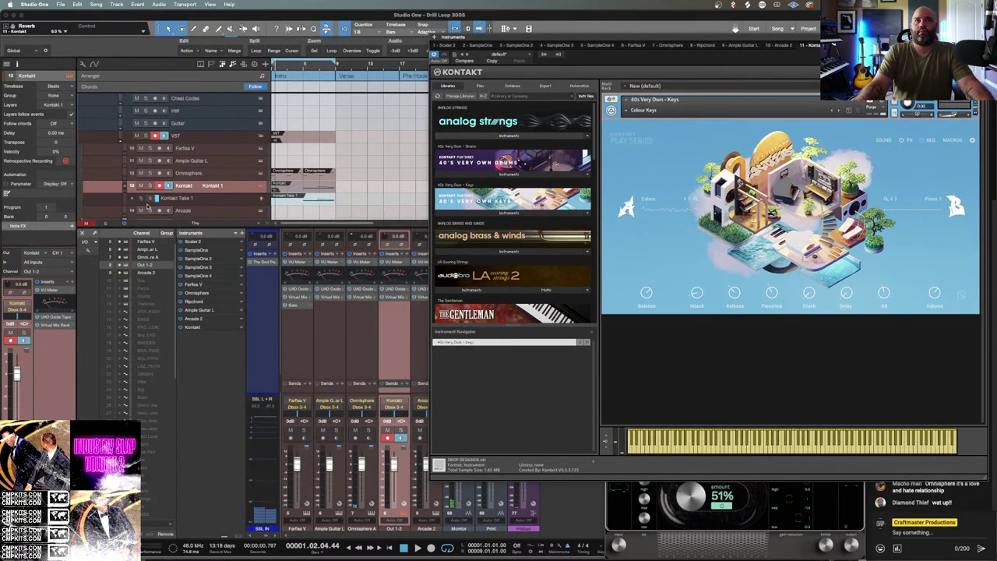
pyautogui.click(136, 201)
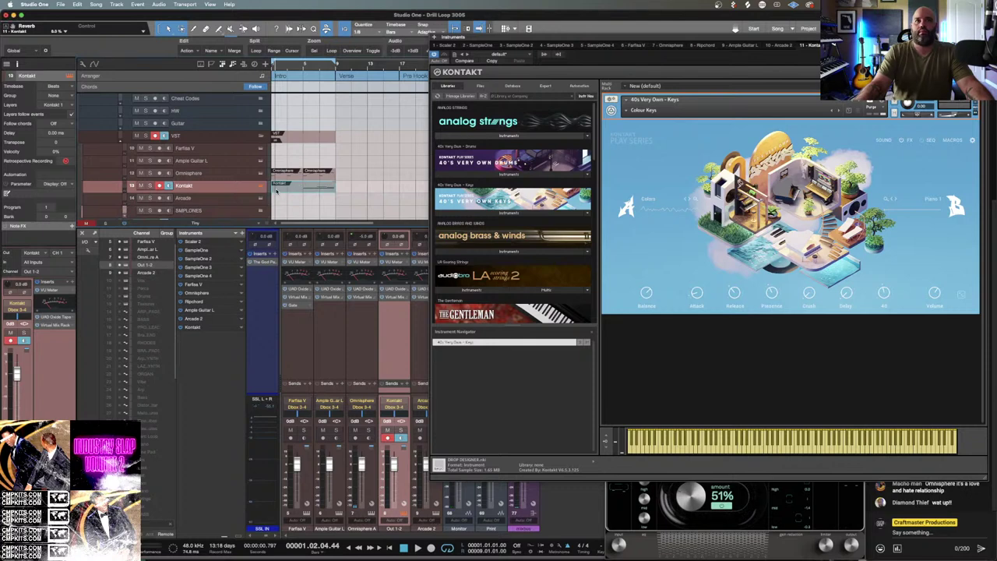
pyautogui.moveTo(273, 187)
pyautogui.mouseDown()
pyautogui.moveTo(315, 187)
pyautogui.moveTo(291, 185)
pyautogui.mouseUp()
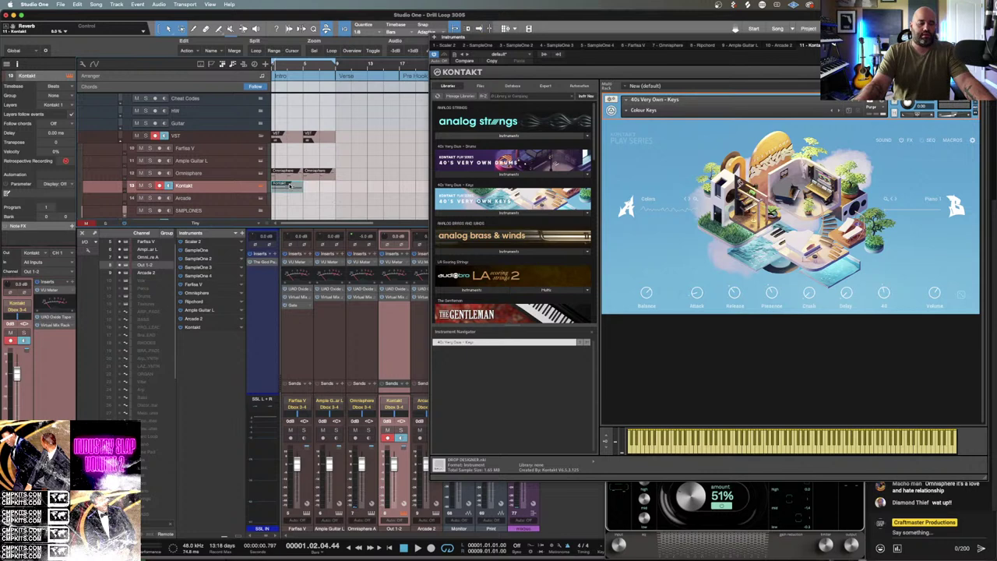
pyautogui.press('space')
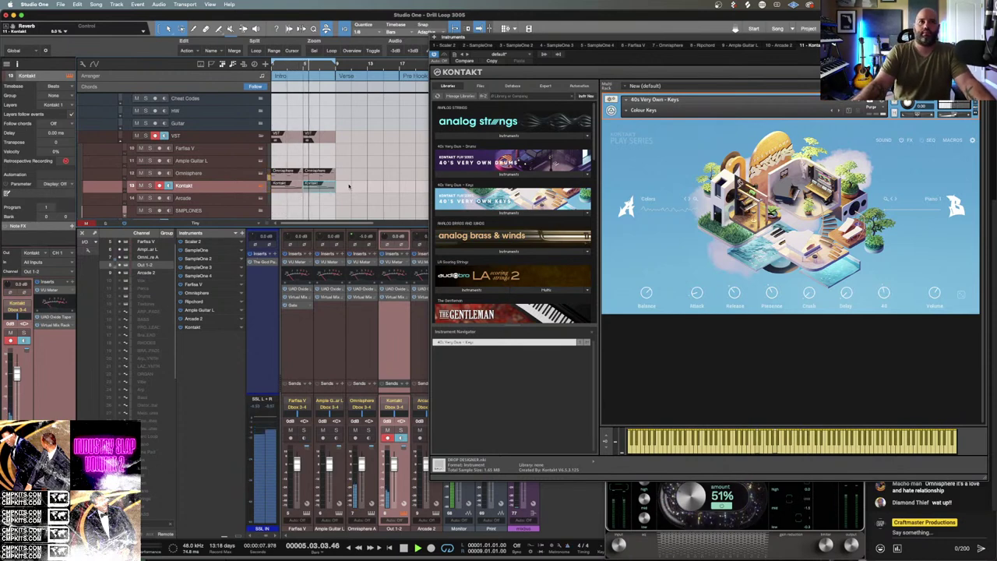
# Open the Kontakt part in an enlarged note editor with the instrument window closed, and select all its notes.
pyautogui.doubleClick(284, 187)
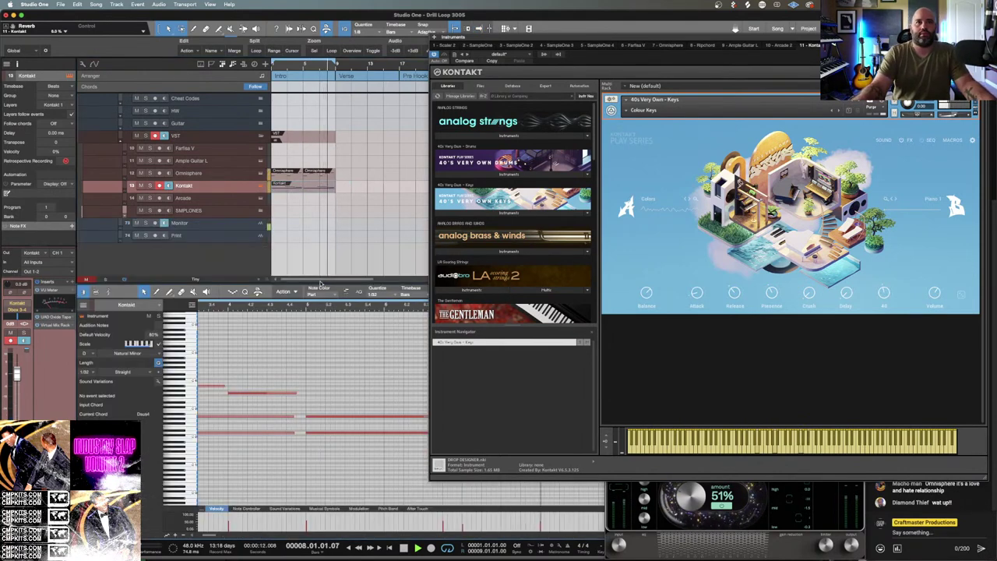
pyautogui.moveTo(307, 283); pyautogui.dragTo(319, 217)
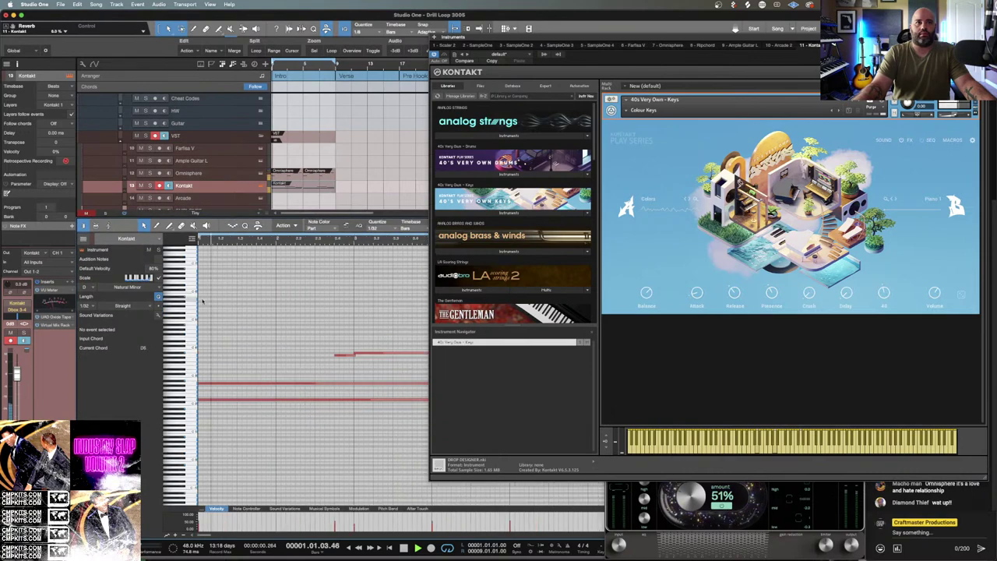
pyautogui.click(85, 239)
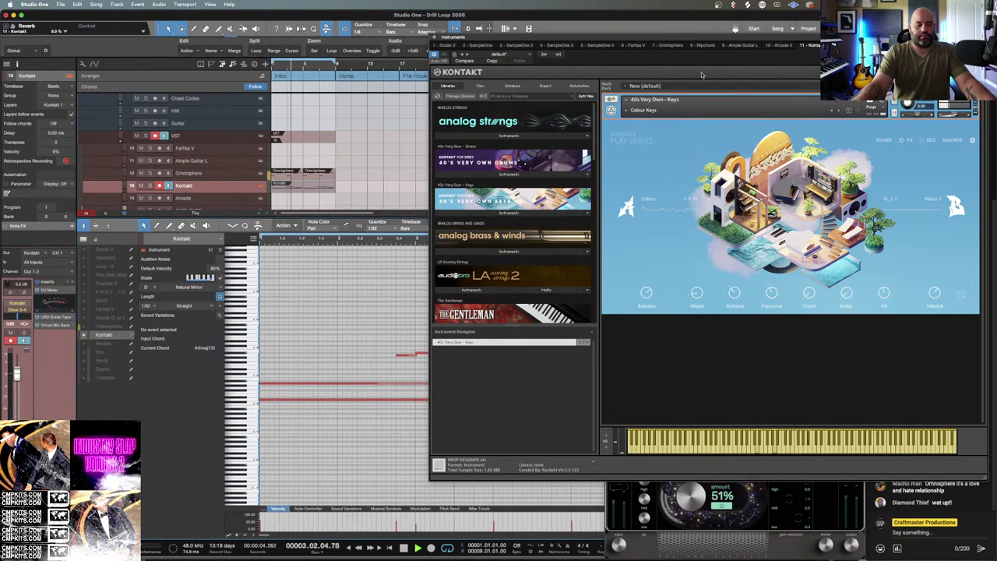
pyautogui.click(566, 384)
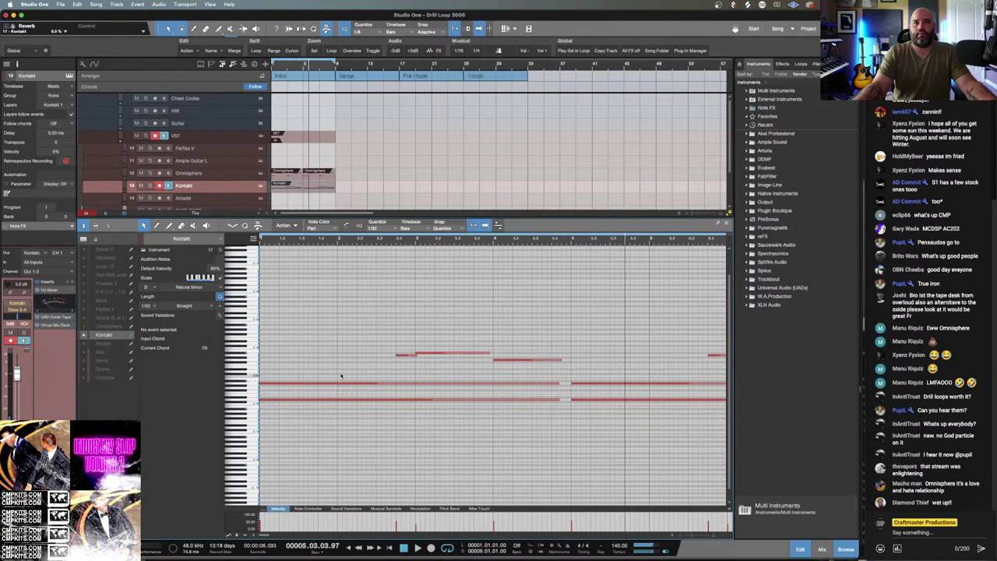
pyautogui.moveTo(321, 326); pyautogui.dragTo(794, 452)
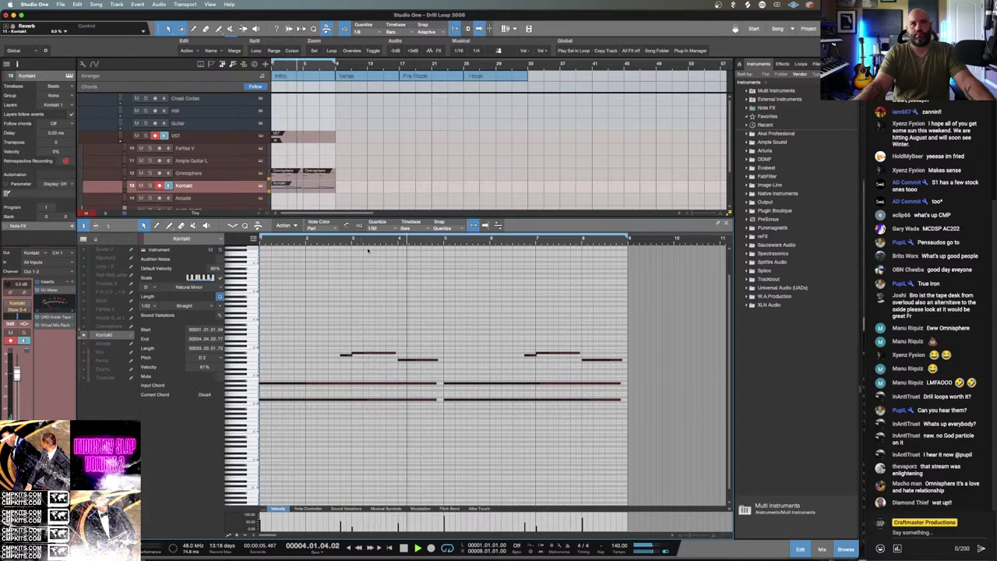
pyautogui.moveTo(386, 219); pyautogui.dragTo(386, 245)
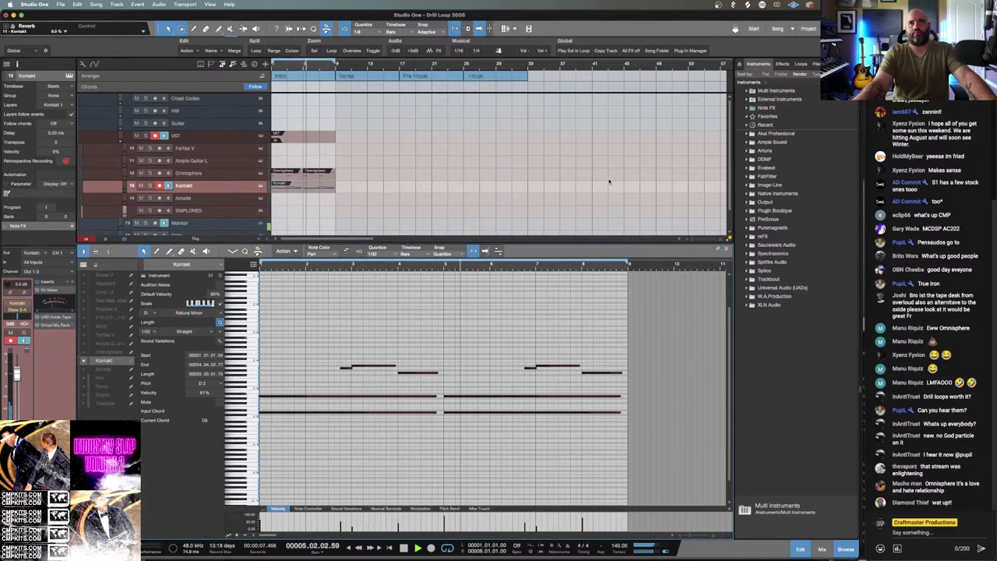
# Browse the sample files, collapse the Piano and Bells folders, and open the Vocals folder under Melodic_Loops.
pyautogui.click(816, 65)
pyautogui.scroll(-7, 810, 257)
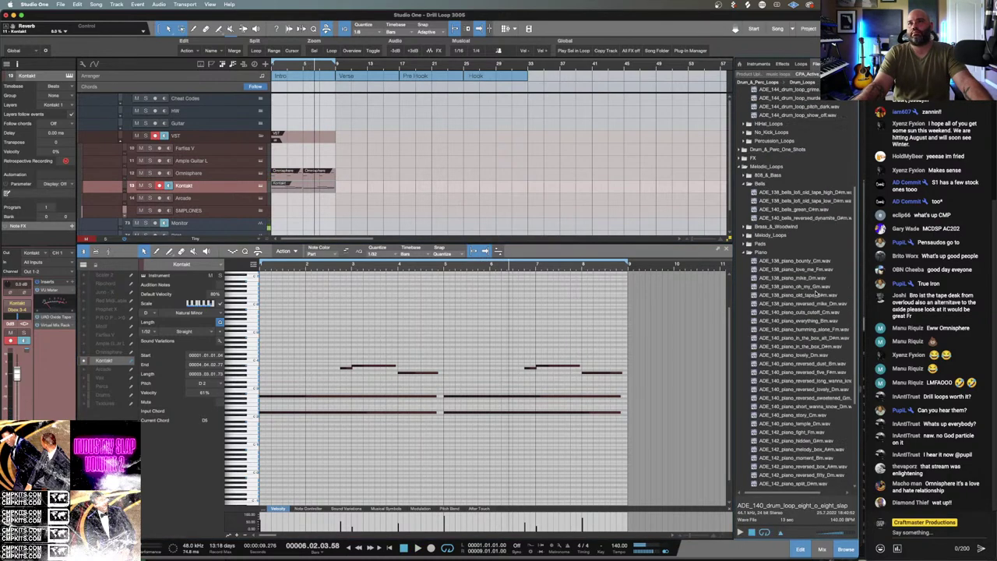
pyautogui.scroll(-1, 815, 294)
pyautogui.scroll(-4, 802, 336)
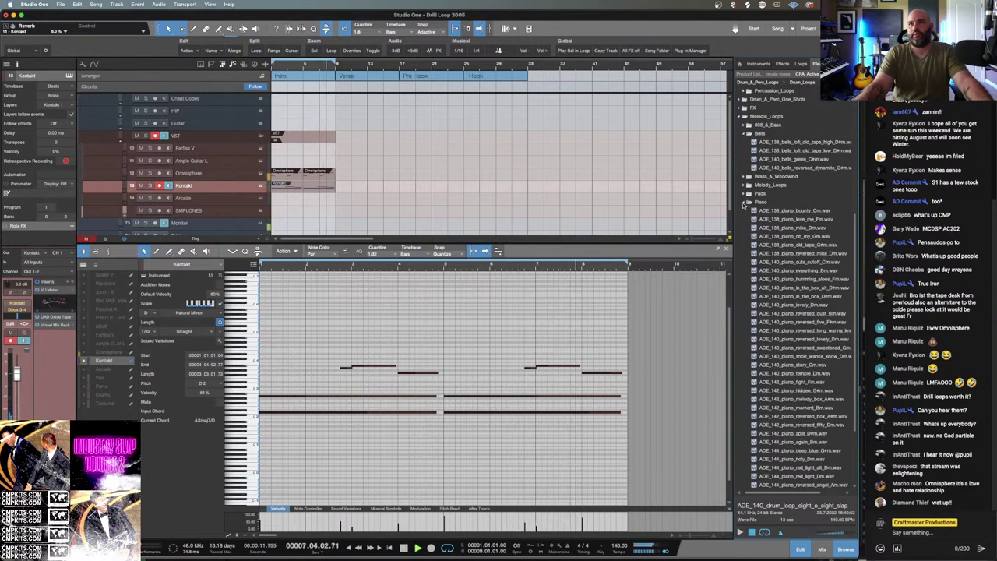
pyautogui.click(746, 203)
pyautogui.click(744, 133)
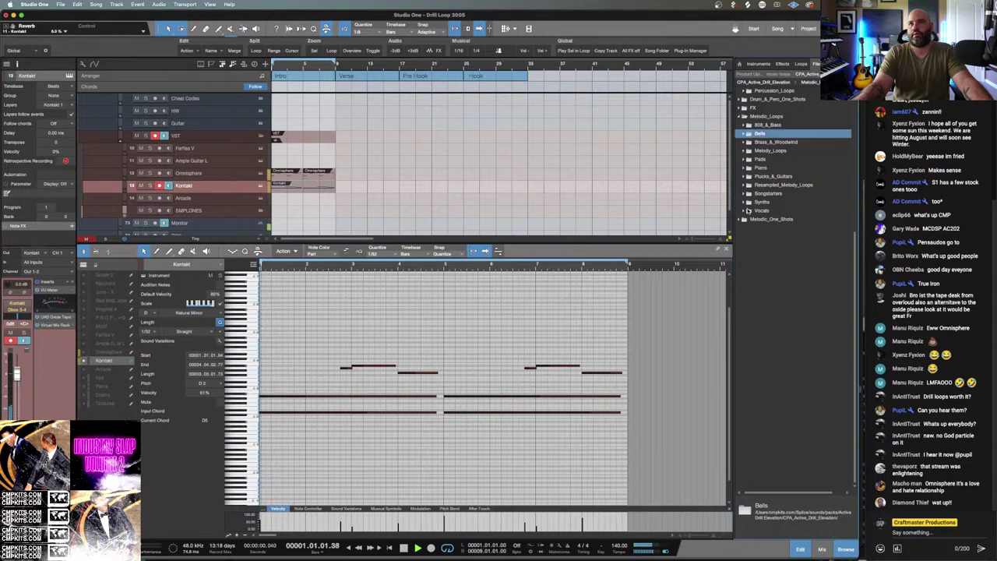
pyautogui.doubleClick(761, 210)
pyautogui.scroll(-3, 795, 381)
pyautogui.scroll(-2, 795, 382)
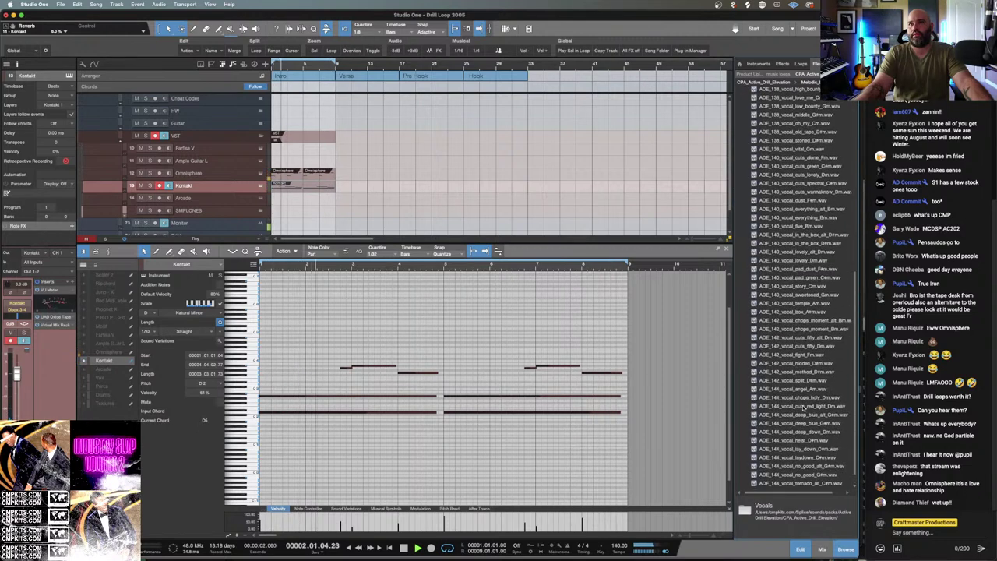
# Audition several vocal loops and add ADE_142_vocal_cuts_fifty_Dm.wav on a new track at the start of the intro.
pyautogui.click(796, 441)
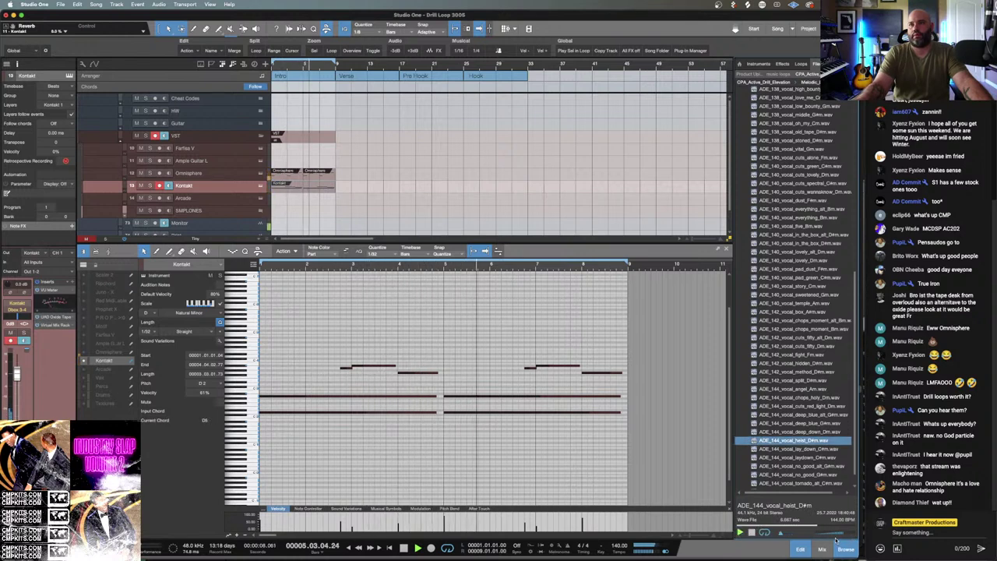
pyautogui.click(800, 433)
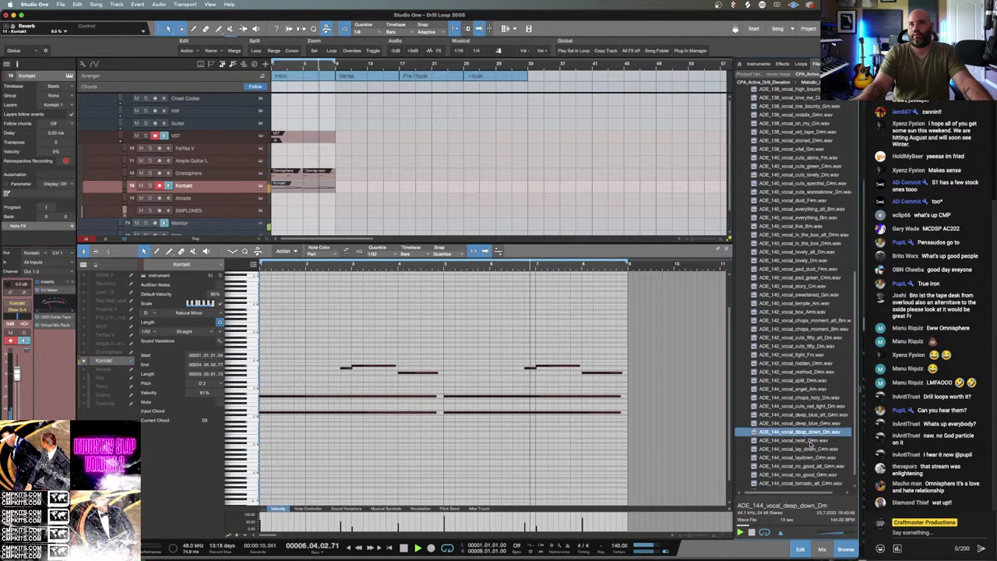
pyautogui.scroll(-1, 810, 444)
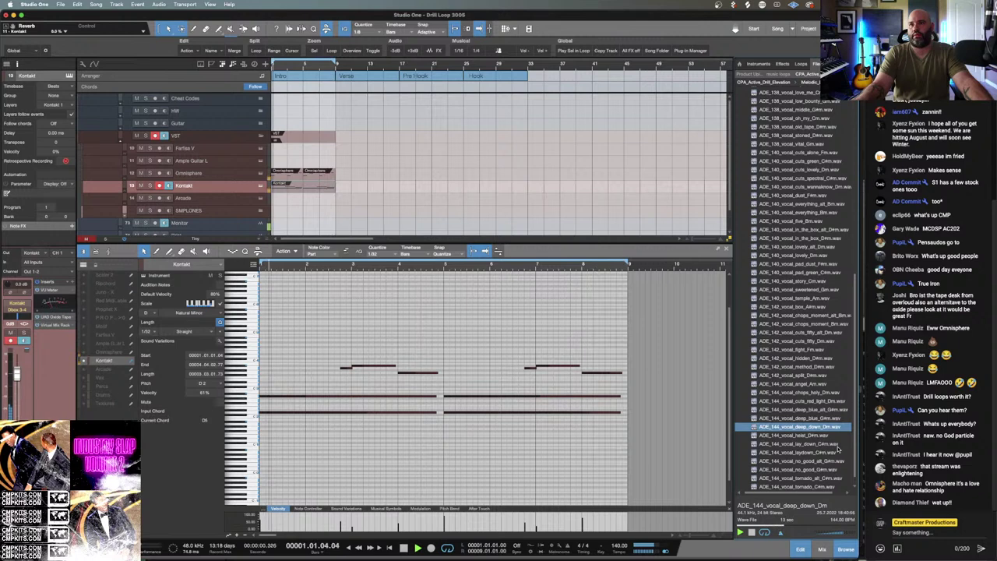
pyautogui.scroll(-1, 826, 421)
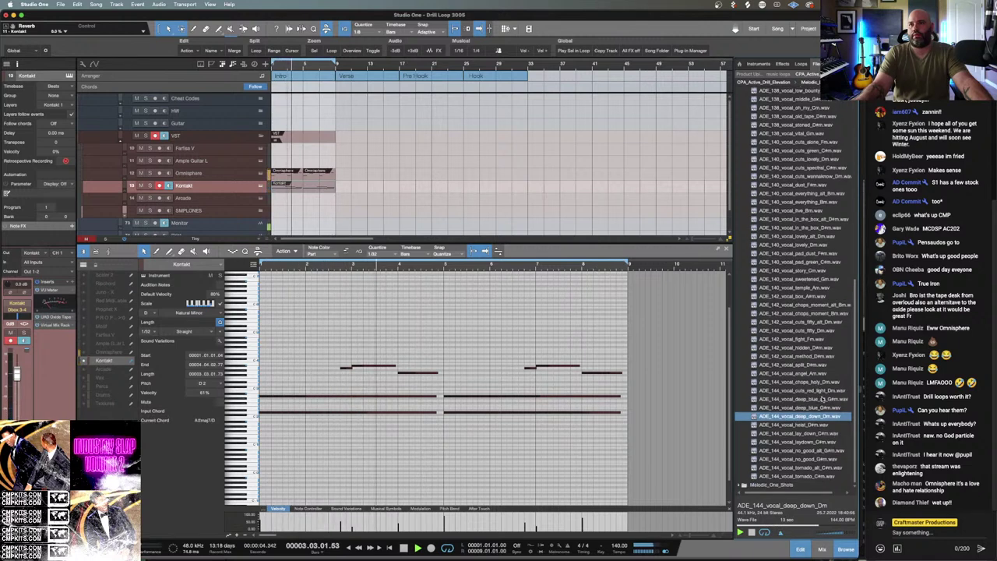
pyautogui.click(818, 350)
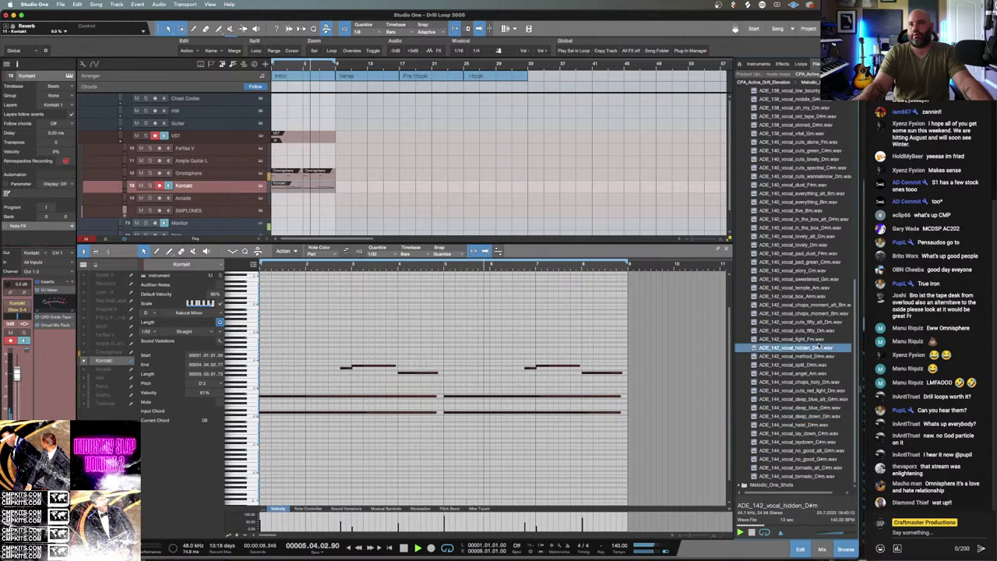
pyautogui.click(820, 332)
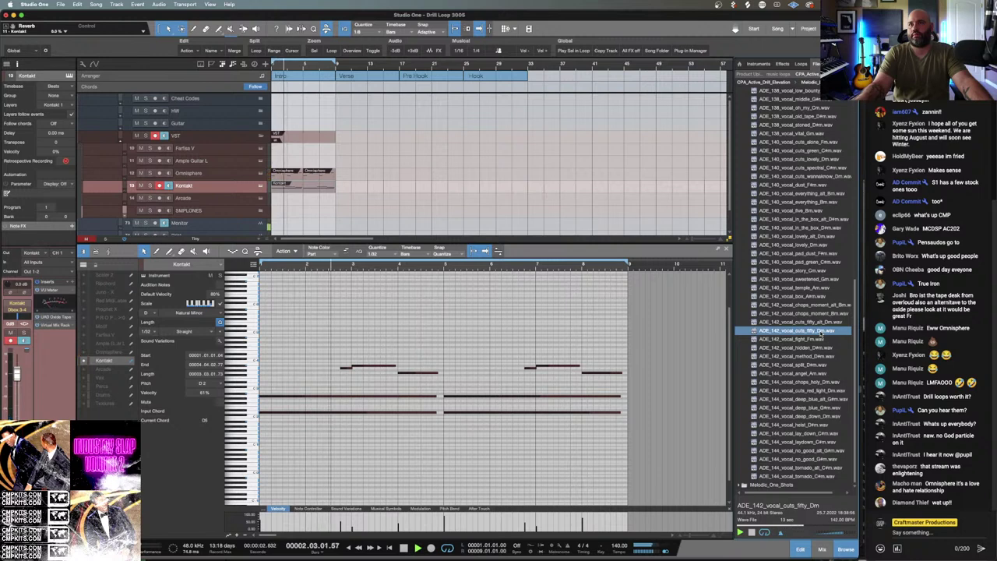
pyautogui.scroll(-2, 530, 209)
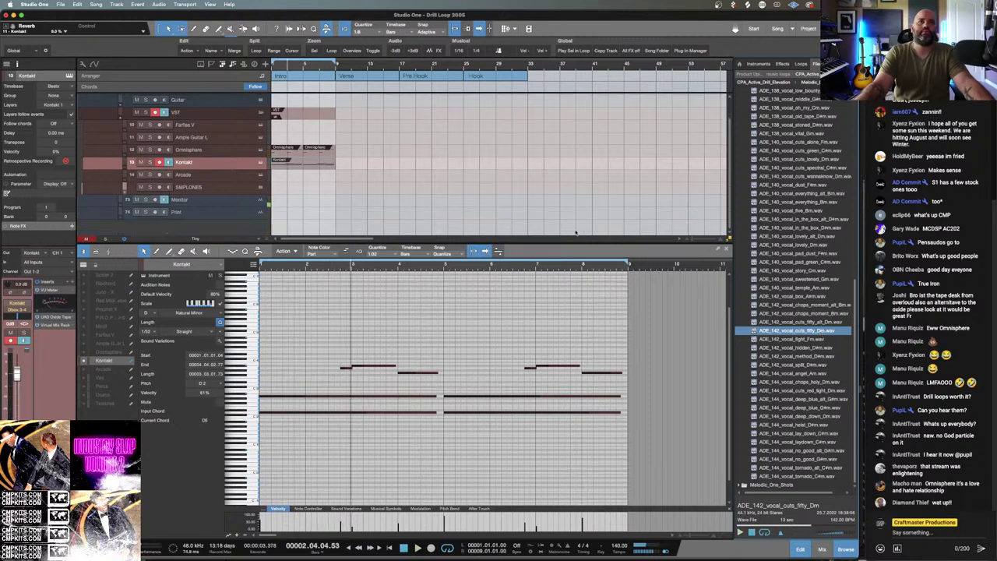
pyautogui.moveTo(789, 334); pyautogui.dragTo(291, 226)
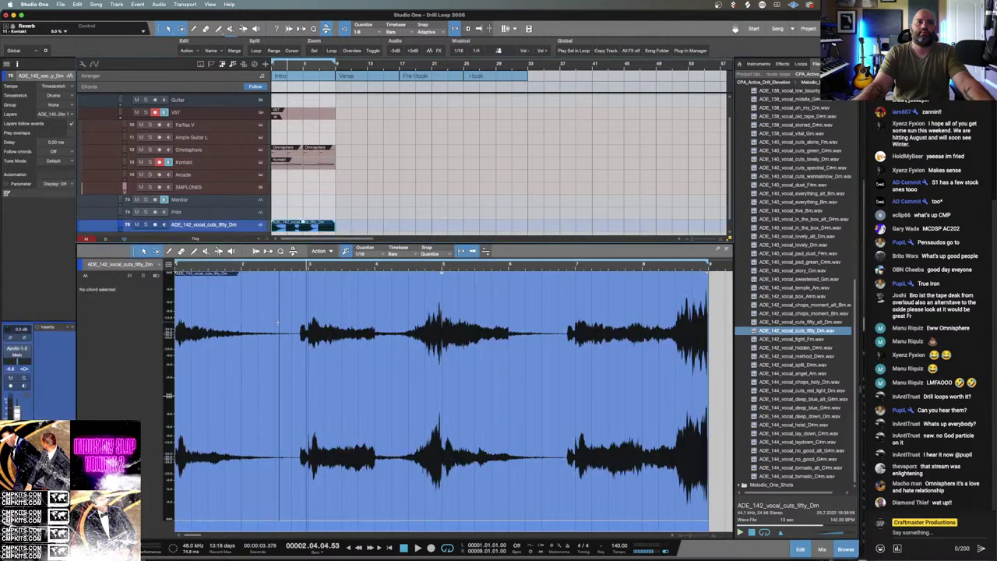
# Split the vocal clip into six slices at its phrase changes and load all slices into a new SampleOne instrument.
pyautogui.click(300, 319)
pyautogui.click(375, 310)
pyautogui.click(441, 300)
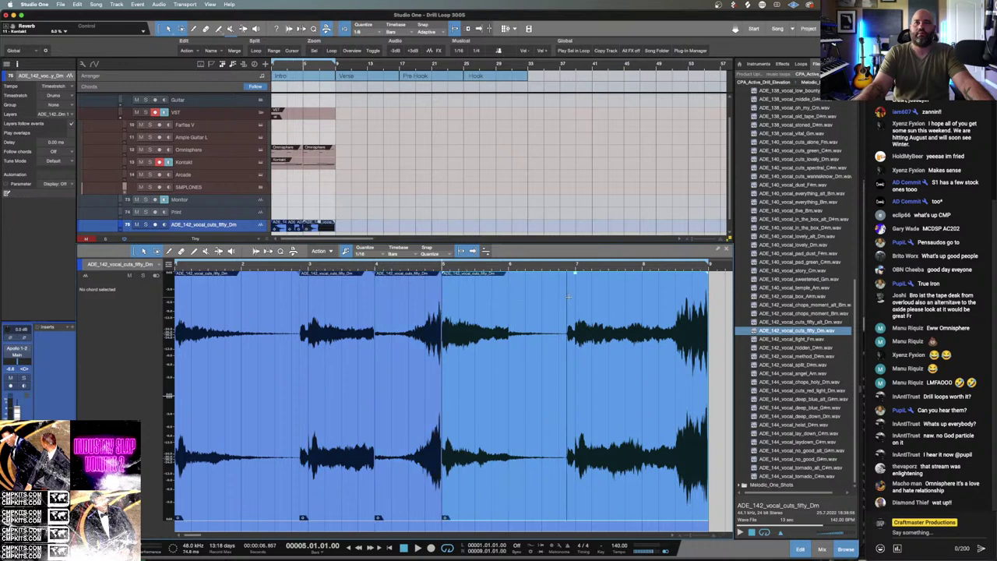
pyautogui.click(575, 296)
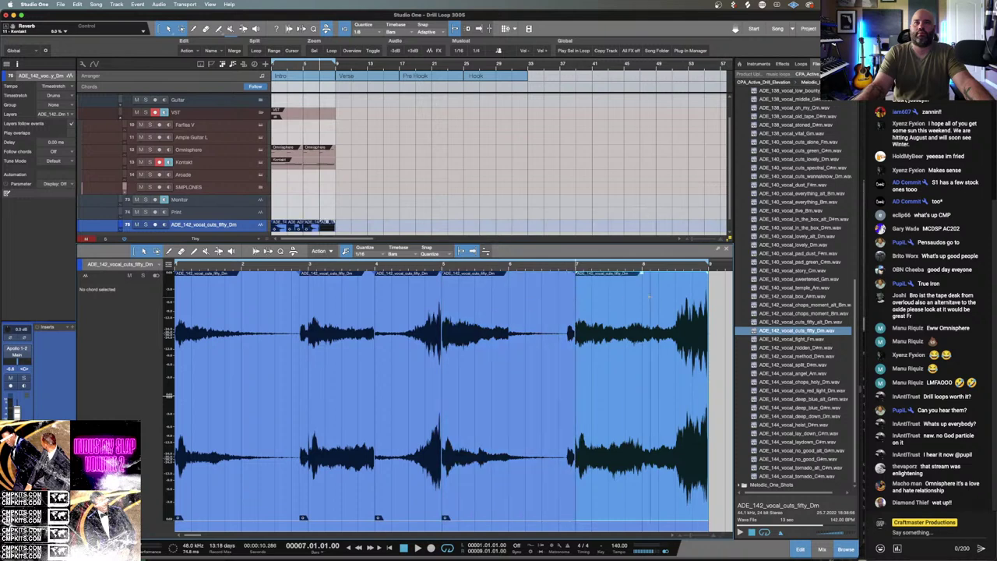
pyautogui.click(673, 300)
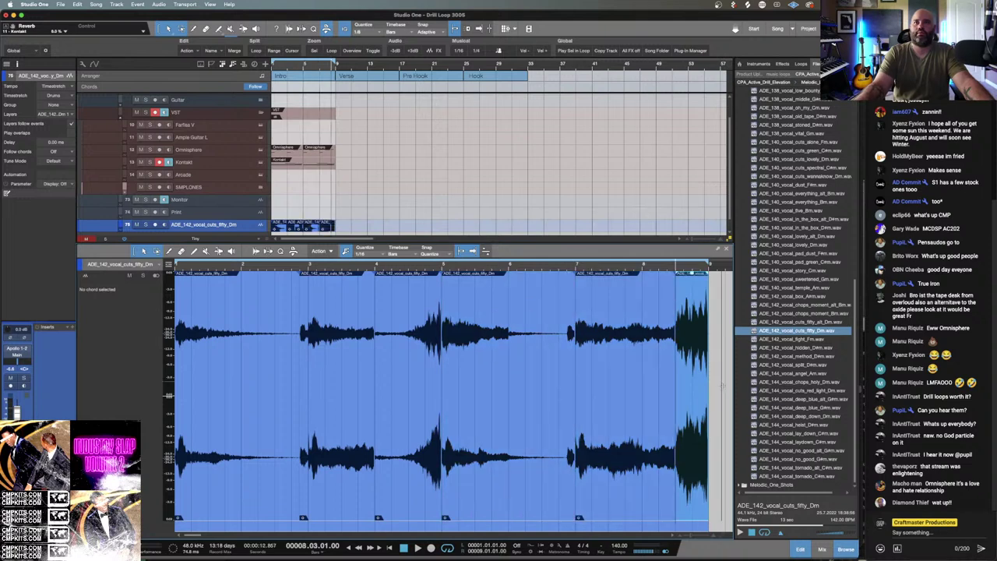
pyautogui.hotkey('ctrl', 'a')
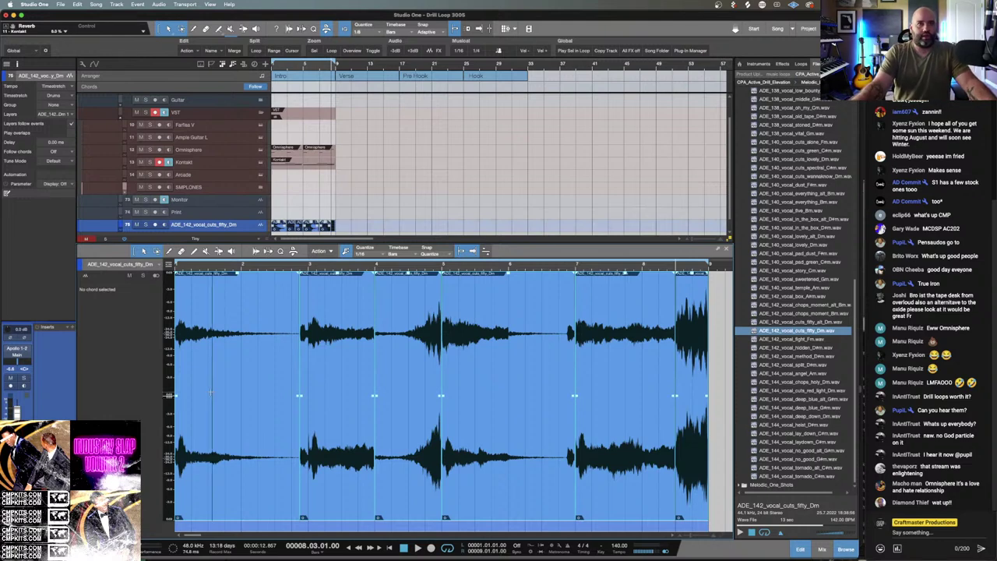
pyautogui.moveTo(210, 393); pyautogui.dragTo(254, 222)
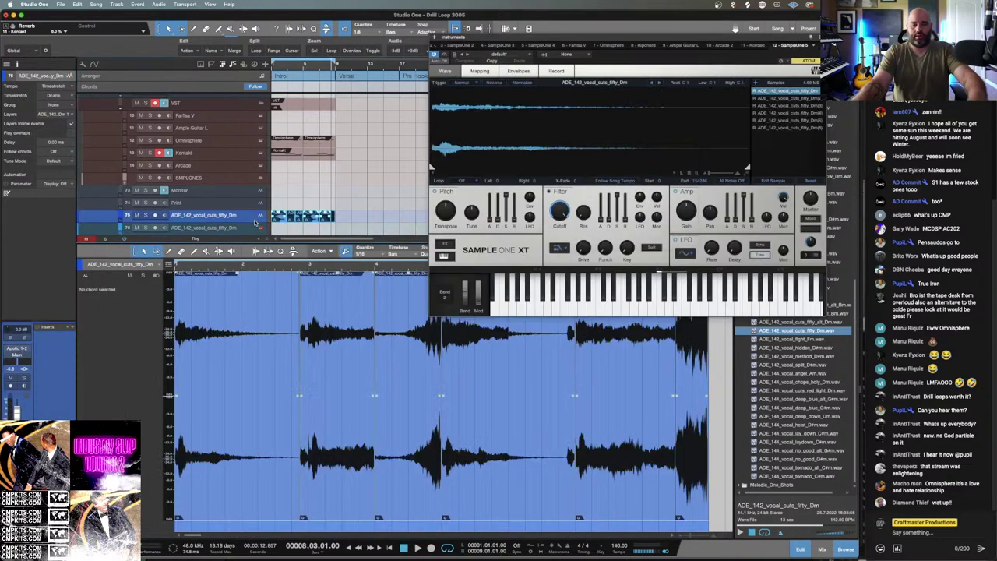
# Remove the sliced vocal audio track and move the SampleOne vocal track directly below Kontakt.
pyautogui.rightClick(240, 227)
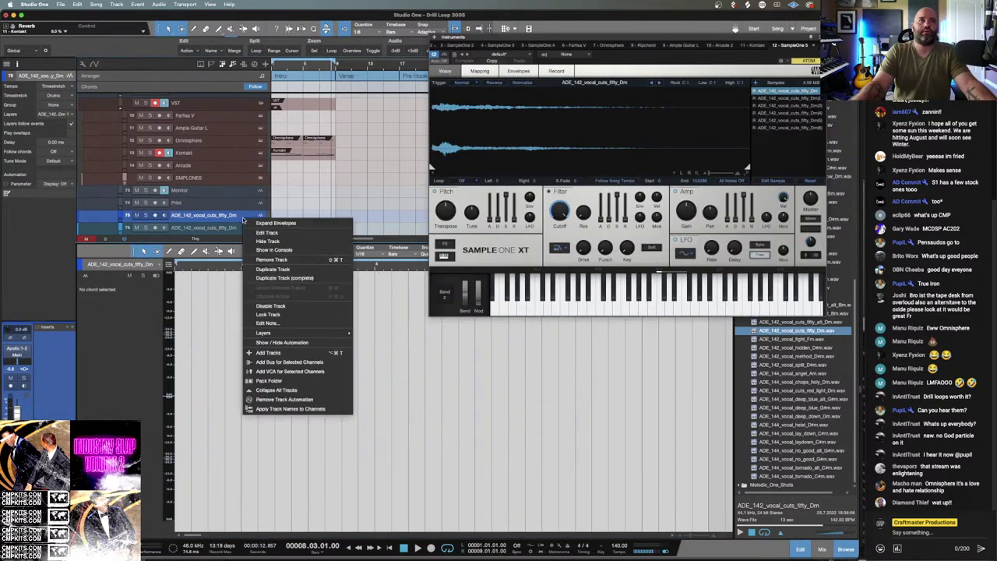
pyautogui.click(290, 260)
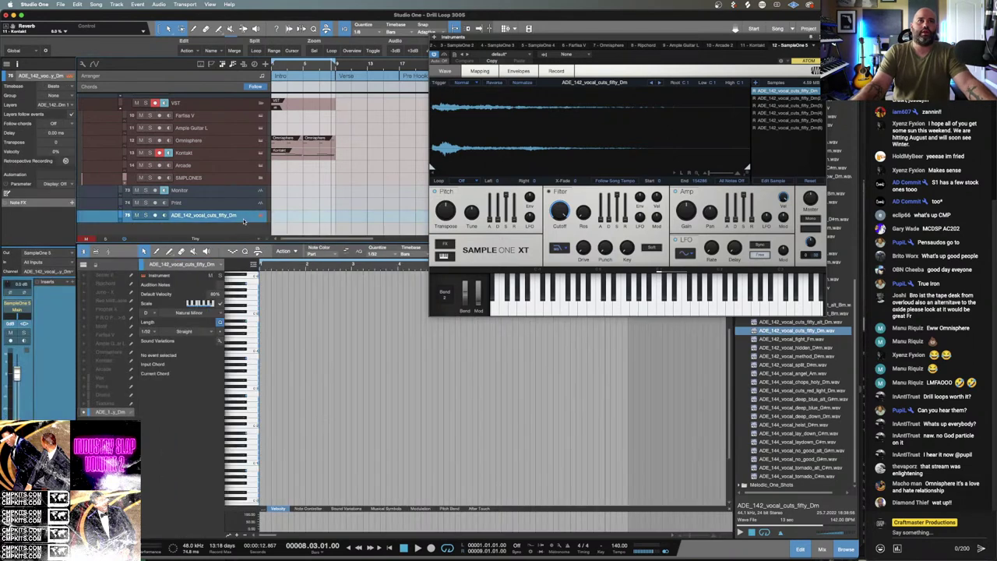
pyautogui.moveTo(243, 218); pyautogui.dragTo(241, 165)
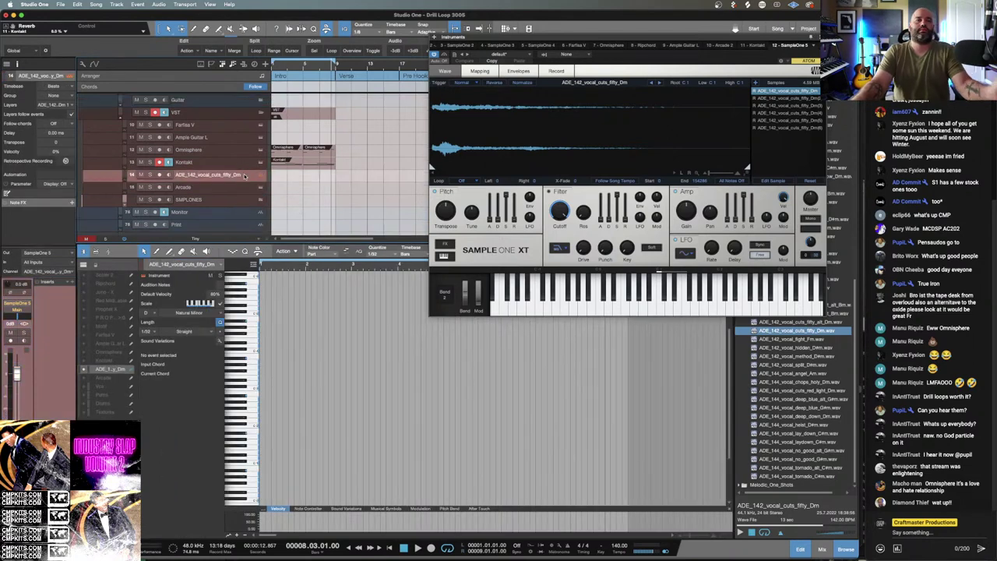
# Rename the sliced vocal SampleOne track as Vox and arm it for recording.
pyautogui.doubleClick(236, 175)
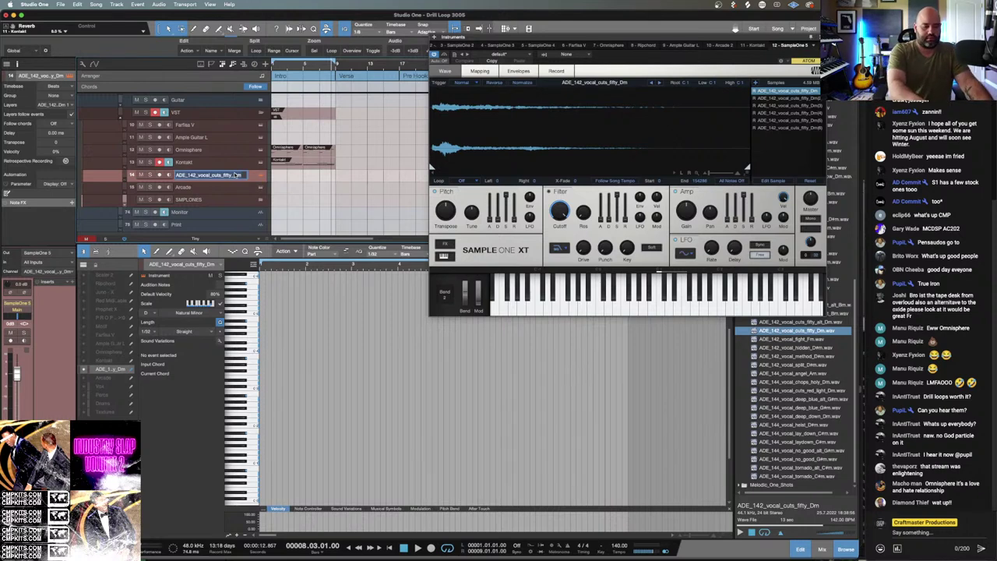
pyautogui.press('Return')
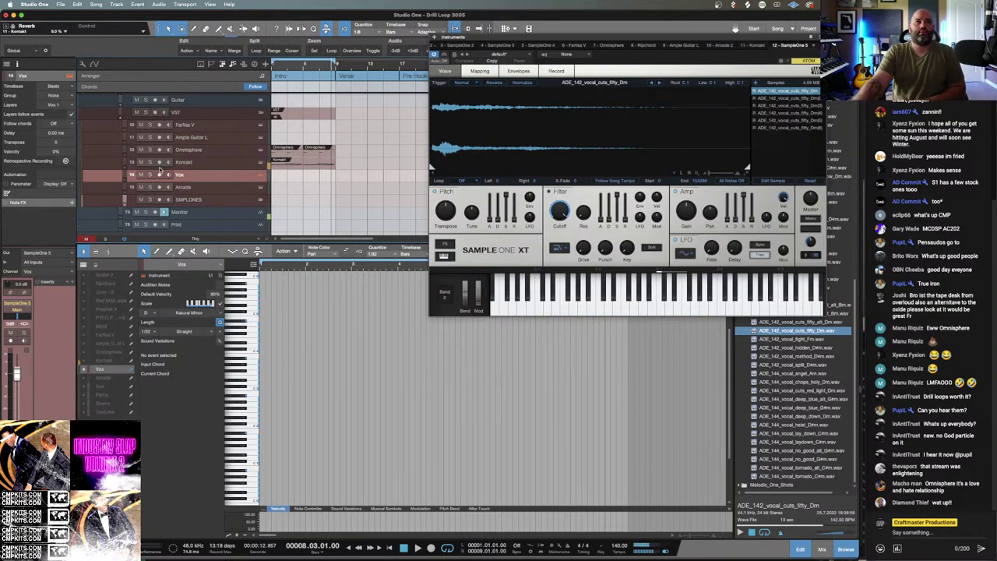
pyautogui.click(160, 174)
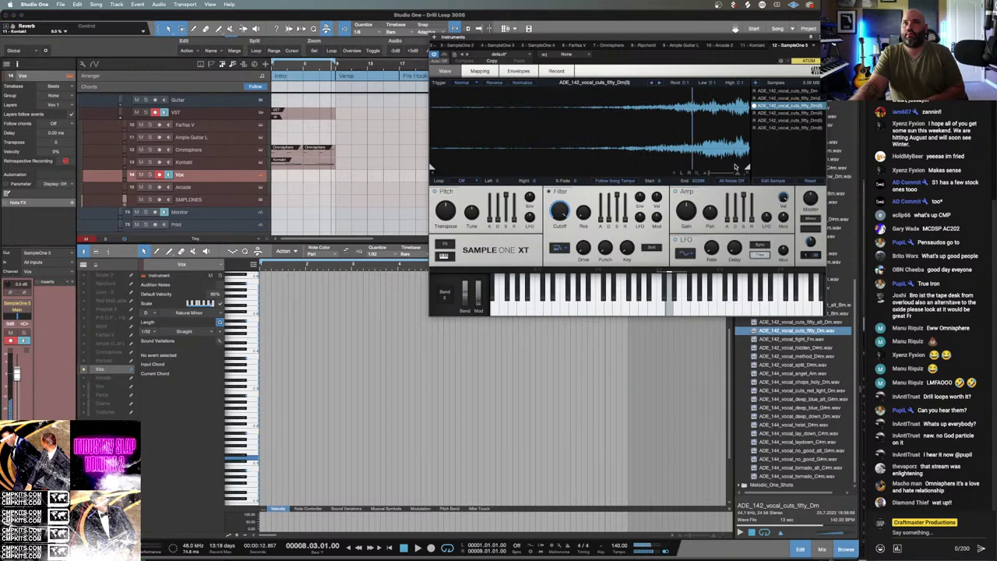
# Trim the end point of the third vocal slice in SampleOne back to before its loud tail.
pyautogui.moveTo(745, 167); pyautogui.dragTo(620, 166)
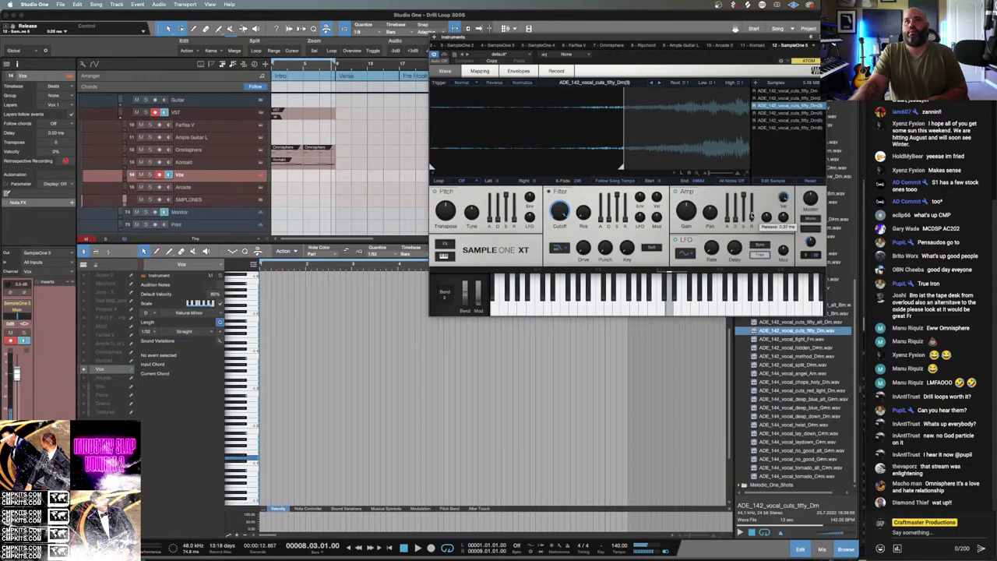
pyautogui.moveTo(750, 210)
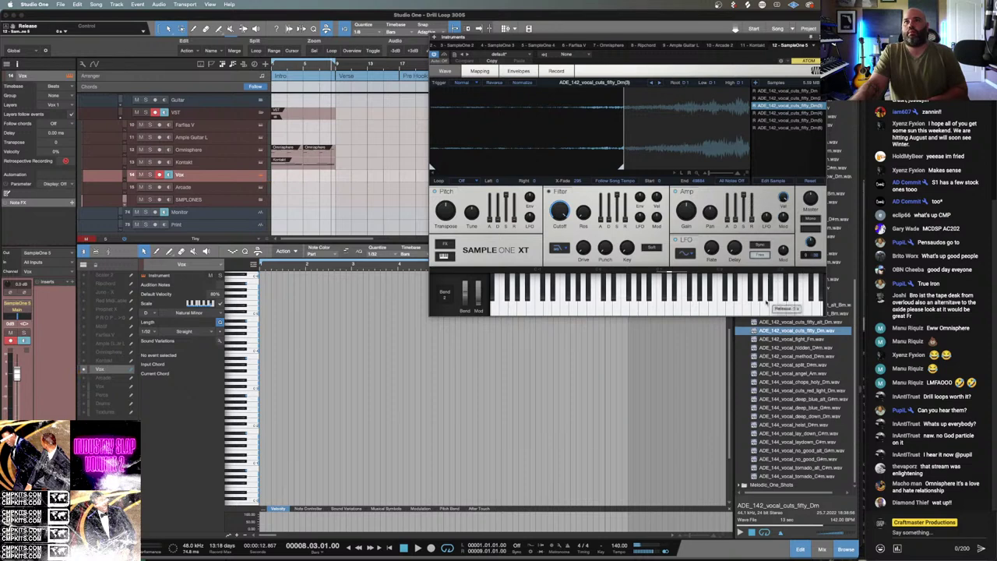
pyautogui.scroll(3, 618, 110)
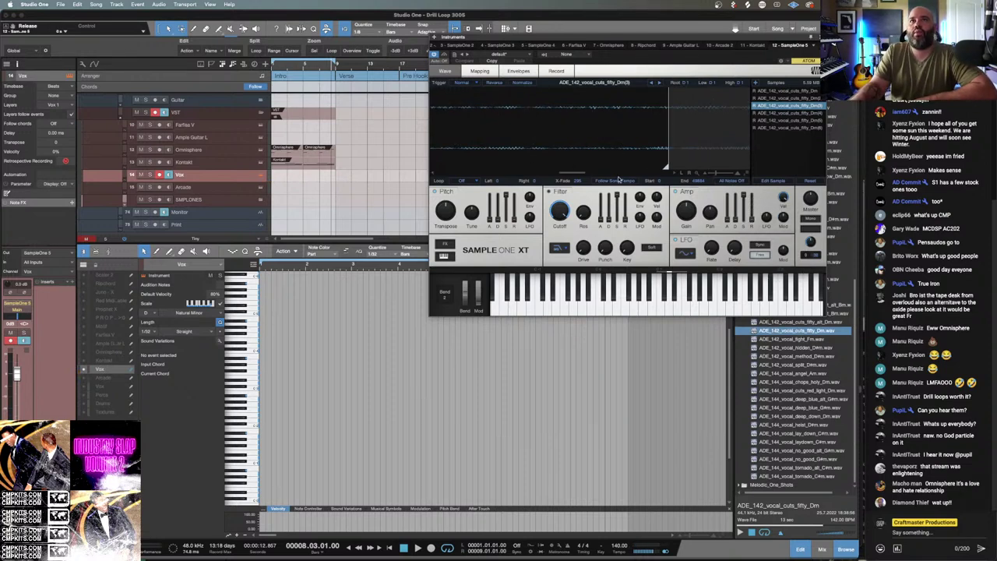
pyautogui.scroll(-2, 723, 128)
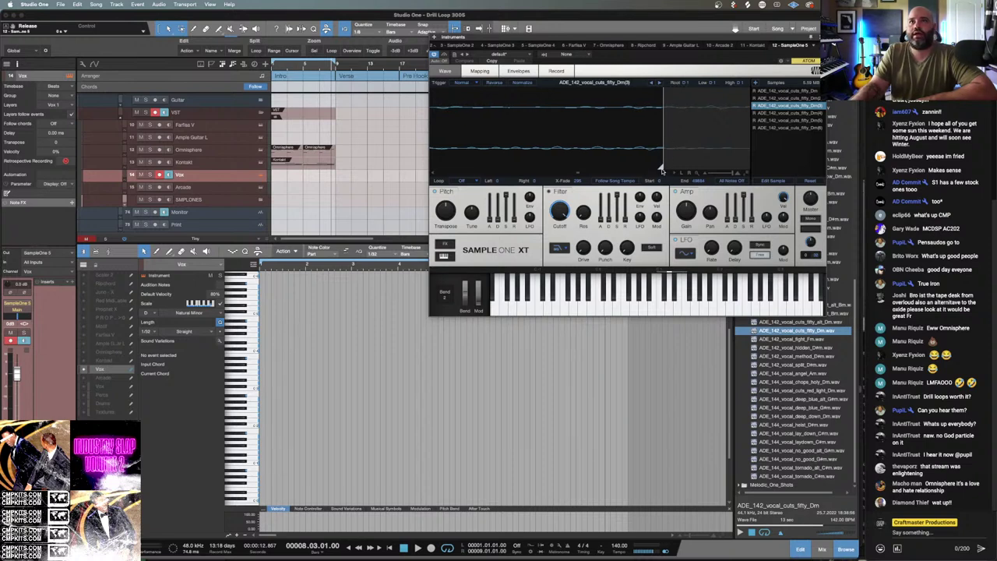
pyautogui.moveTo(659, 166); pyautogui.dragTo(627, 163)
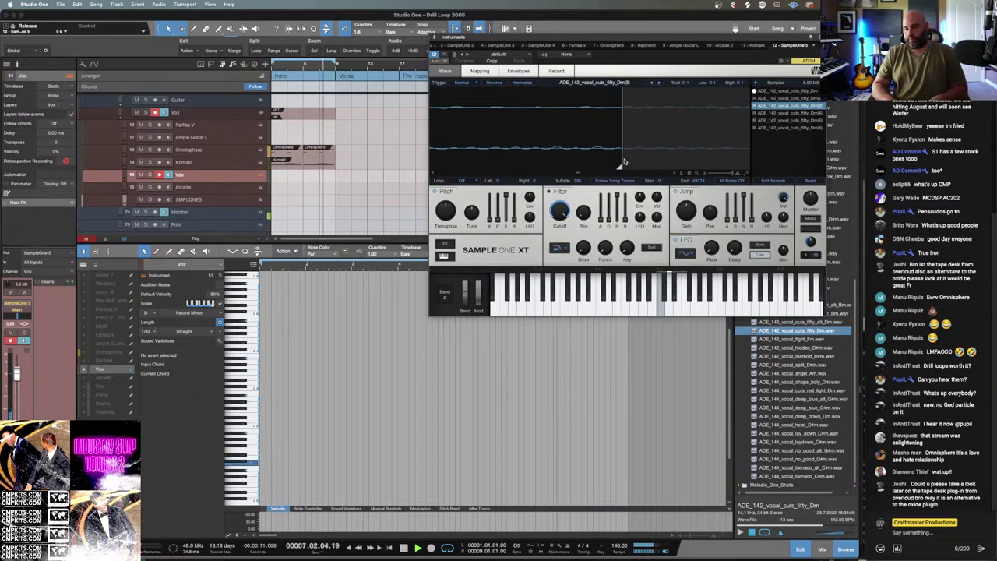
# Record a Vox chop take over the eight-bar intro and delete stray notes, keeping two C1 notes and one F1 note.
pyautogui.press('KP_Multiply')
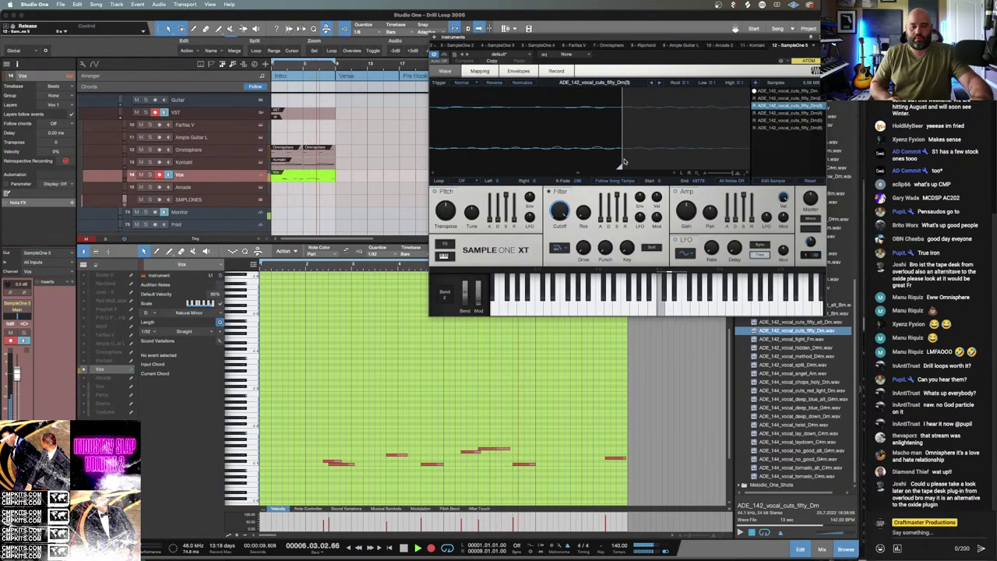
pyautogui.press('space')
pyautogui.click(328, 461)
pyautogui.moveTo(386, 430); pyautogui.dragTo(424, 478)
pyautogui.press('Delete')
pyautogui.click(466, 451)
pyautogui.moveTo(462, 450); pyautogui.dragTo(483, 451)
pyautogui.click(495, 450)
pyautogui.click(502, 450)
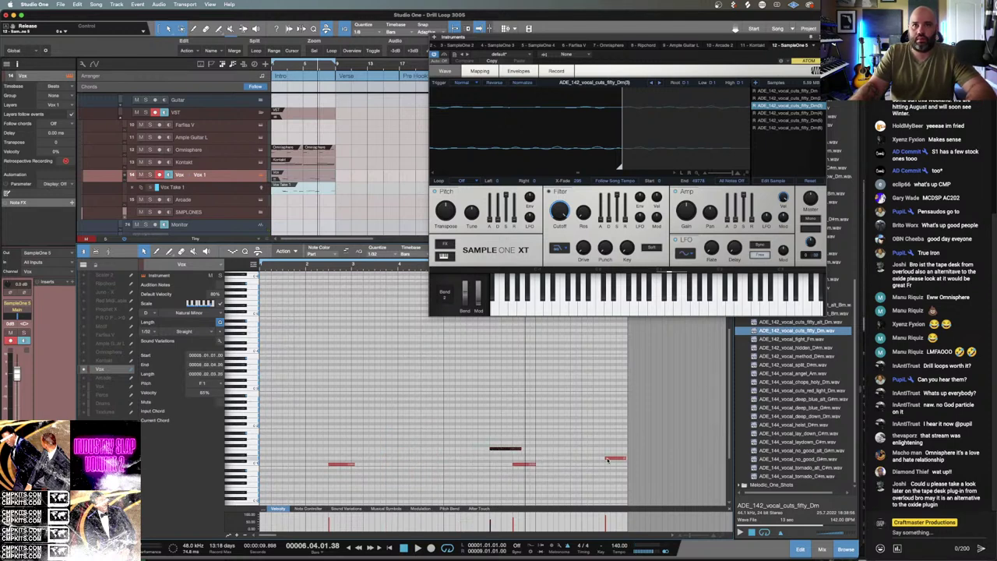
pyautogui.doubleClick(614, 459)
pyautogui.press('space')
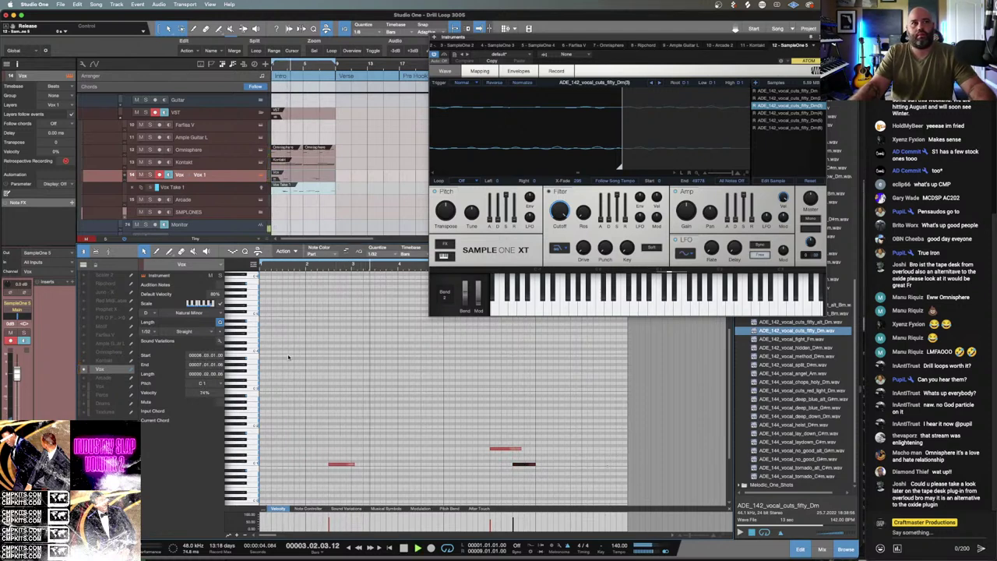
# Route the Vox channel's output to Dbox 3-4.
pyautogui.click(23, 309)
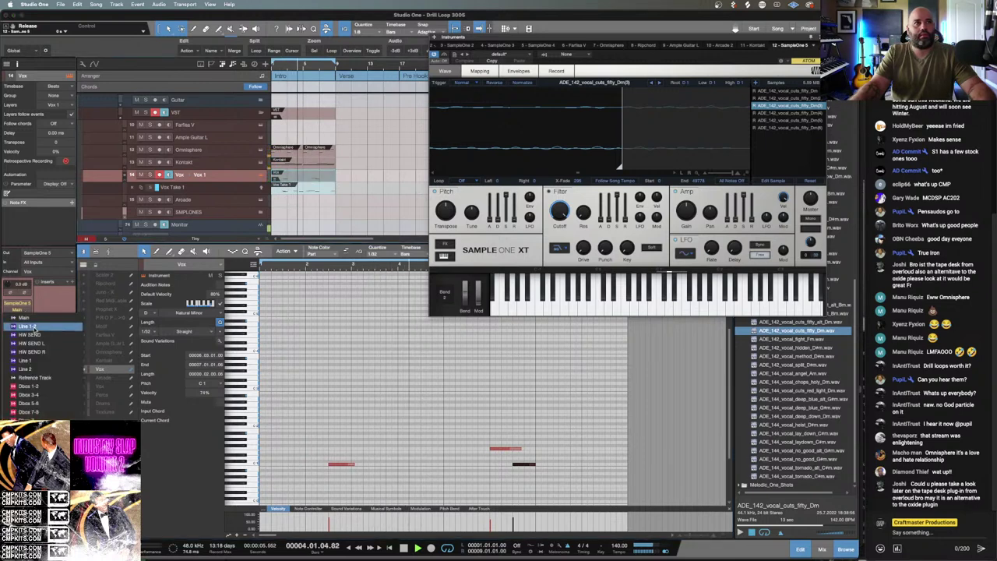
pyautogui.click(50, 401)
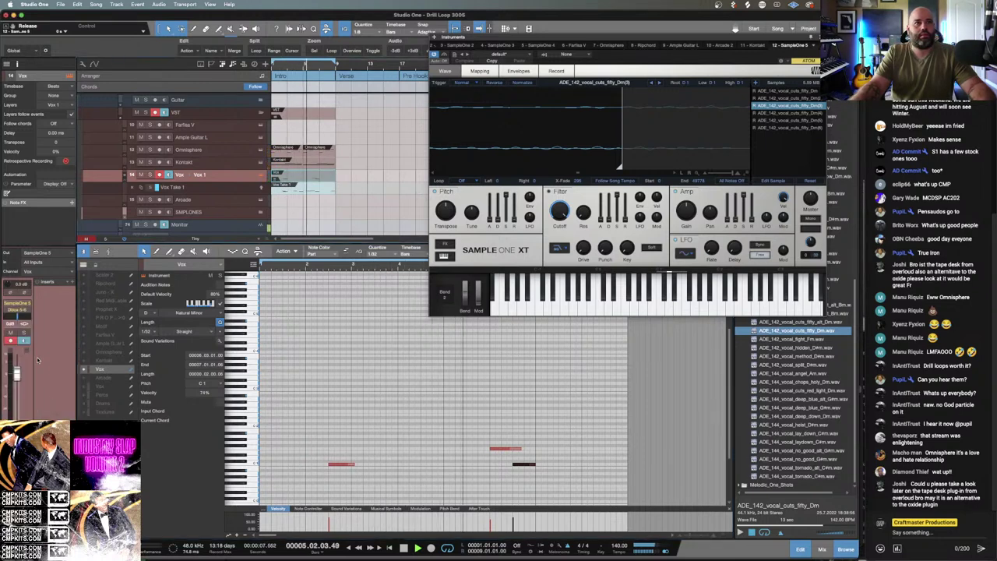
pyautogui.click(23, 309)
pyautogui.click(36, 395)
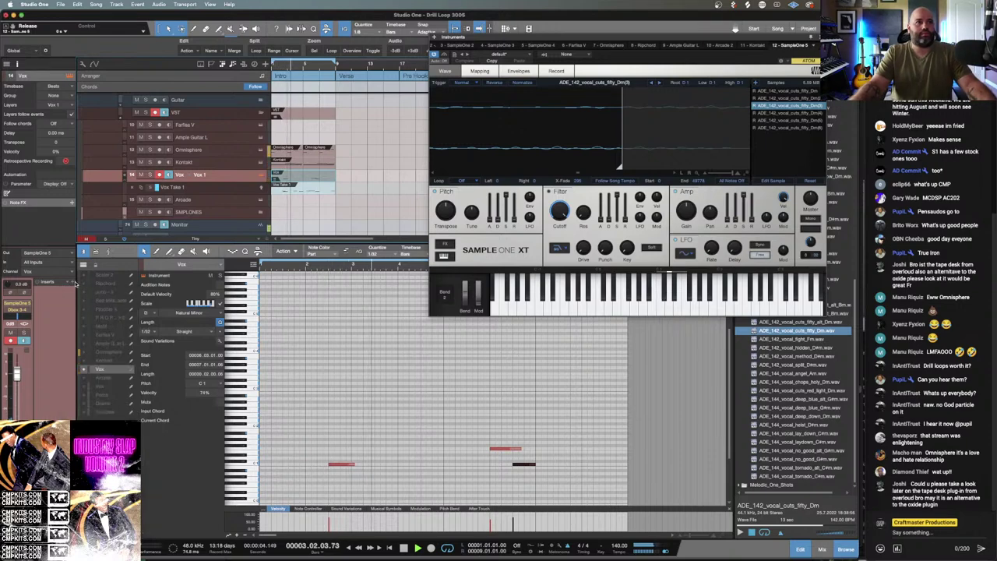
pyautogui.click(76, 283)
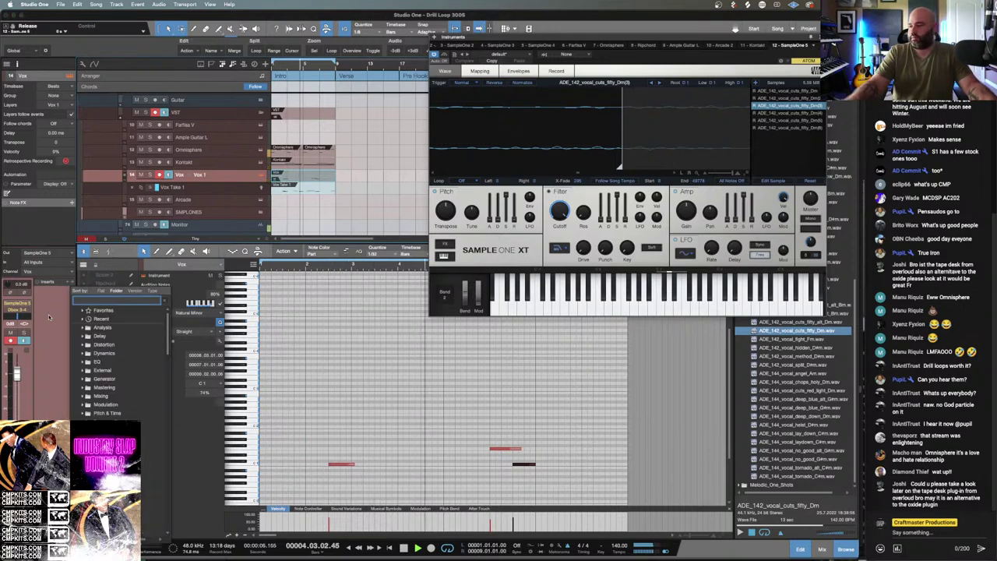
pyautogui.press('KP_Multiply')
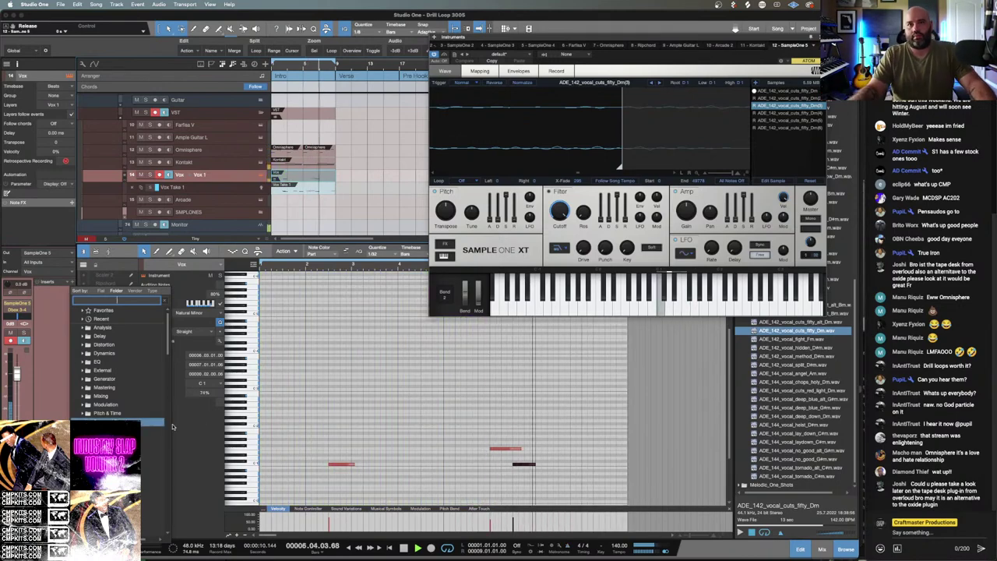
pyautogui.click(490, 524)
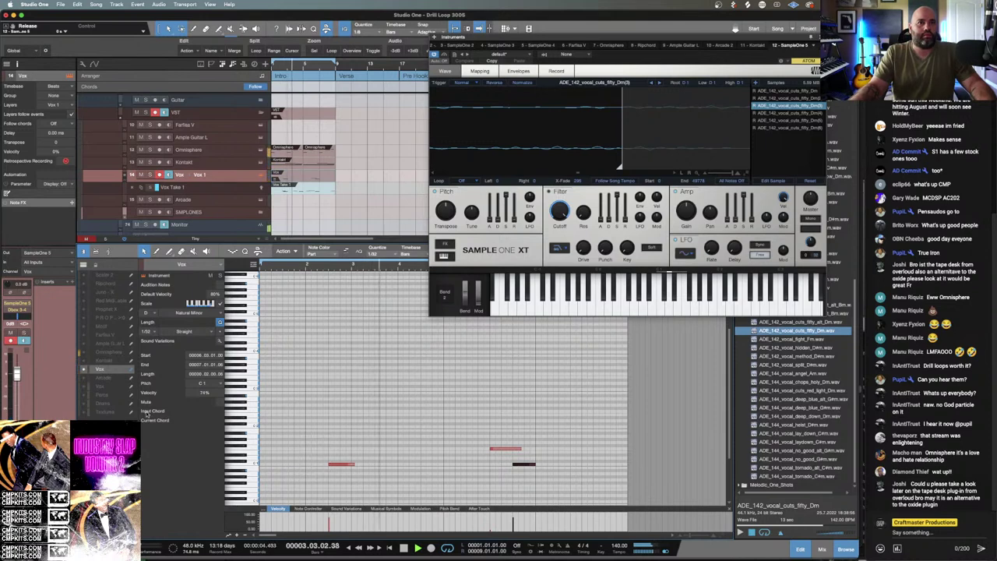
# Shorten the first C1 note slightly and load the Gainstaging insert chain with VU Meter, UAD Oxide Tape and Virtual Mix Rack on Vox.
pyautogui.moveTo(354, 465); pyautogui.dragTo(352, 475)
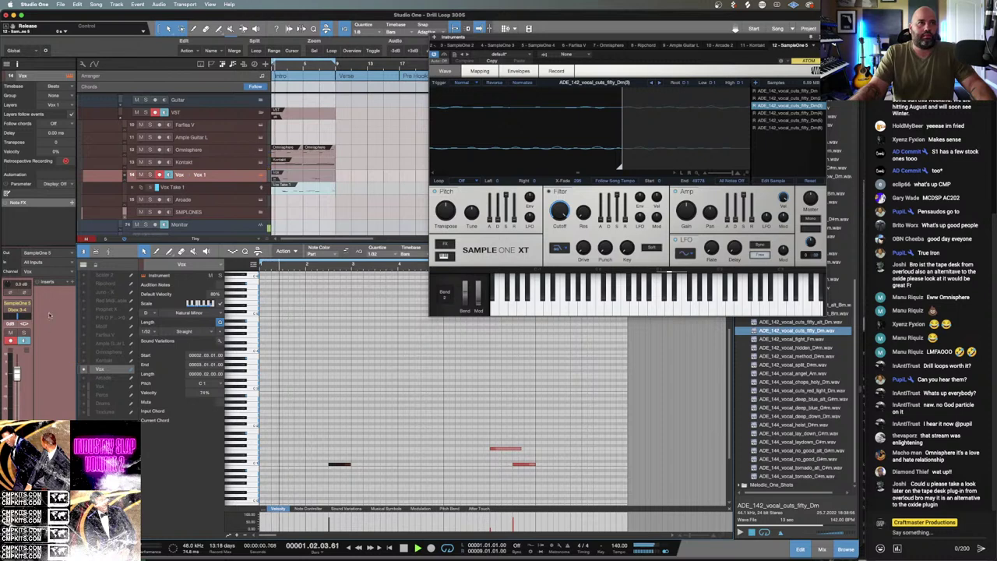
pyautogui.click(71, 285)
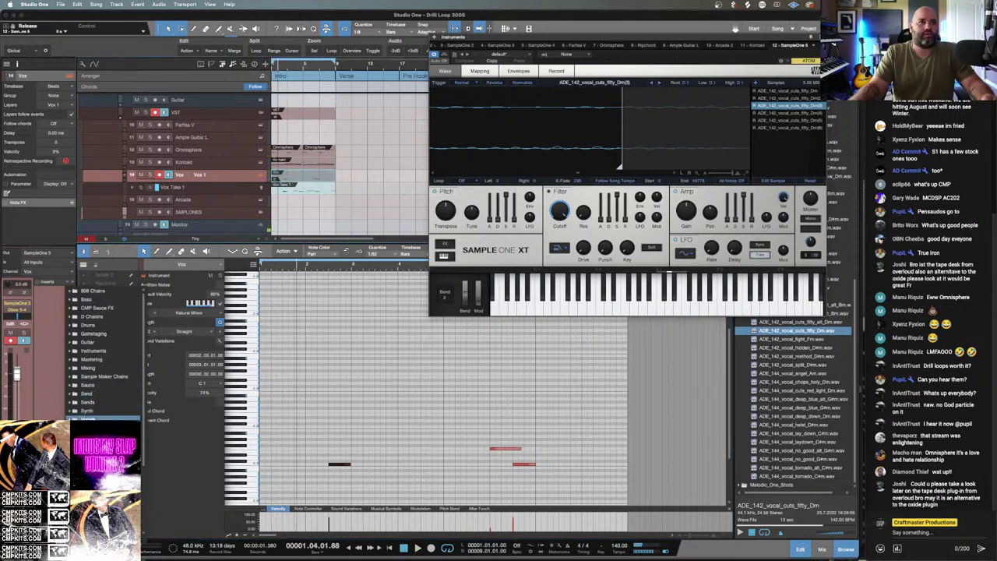
pyautogui.click(88, 332)
pyautogui.click(94, 342)
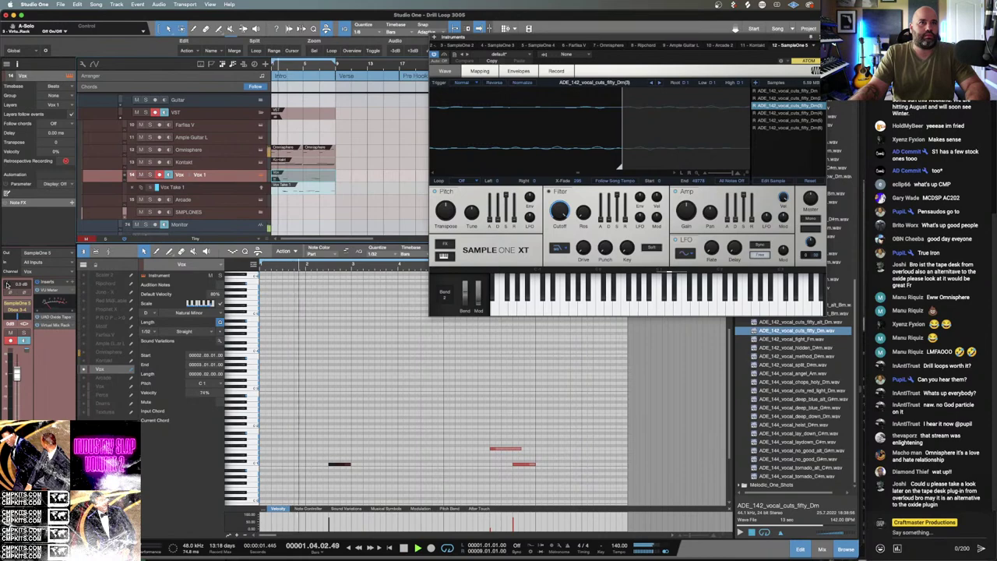
# Open Virtual Mix Rack on the Vox channel and lower the Trimmer module's trim to about -9 dB.
pyautogui.doubleClick(56, 325)
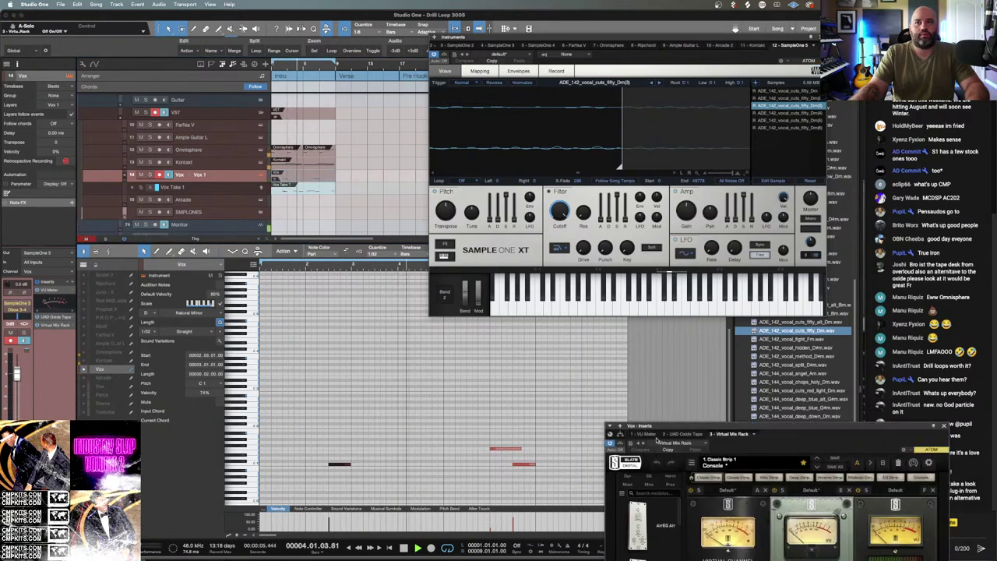
pyautogui.moveTo(736, 427); pyautogui.dragTo(524, 220)
pyautogui.moveTo(672, 396); pyautogui.dragTo(676, 419)
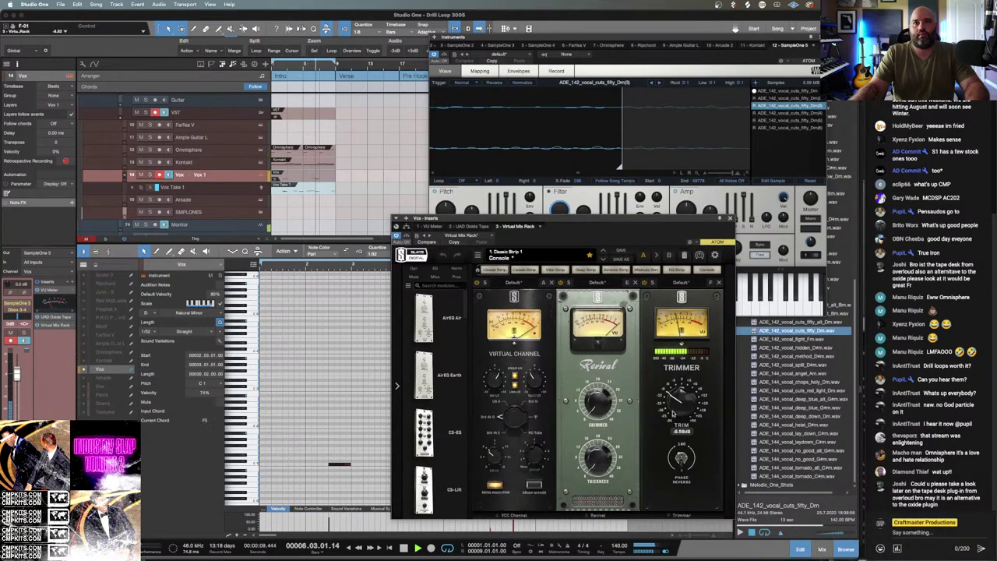
pyautogui.moveTo(680, 222); pyautogui.dragTo(409, 239)
# Delete the F1 note from the Vox part and lower the Trimmer module's trim to about -18 dB.
pyautogui.press('space')
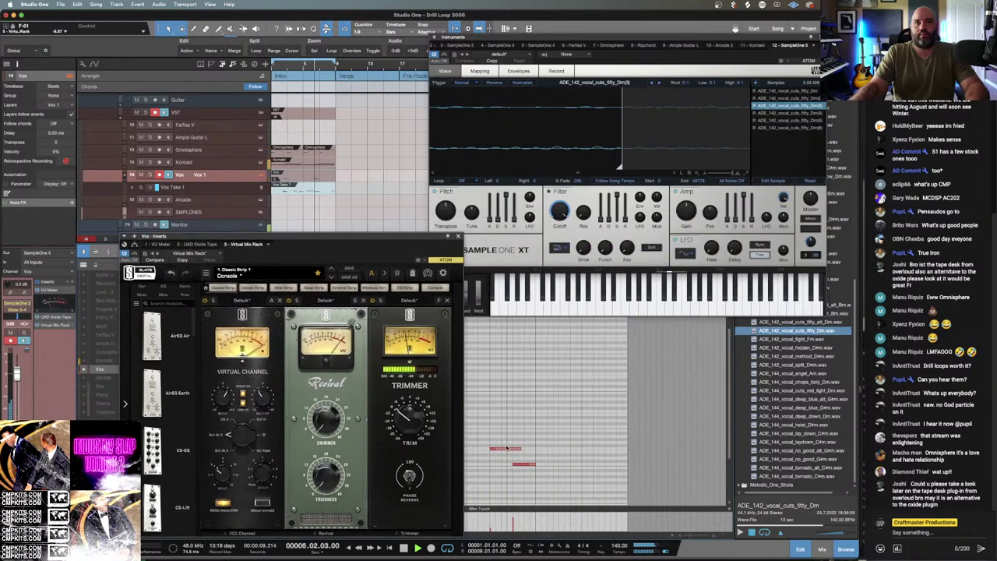
pyautogui.press('space')
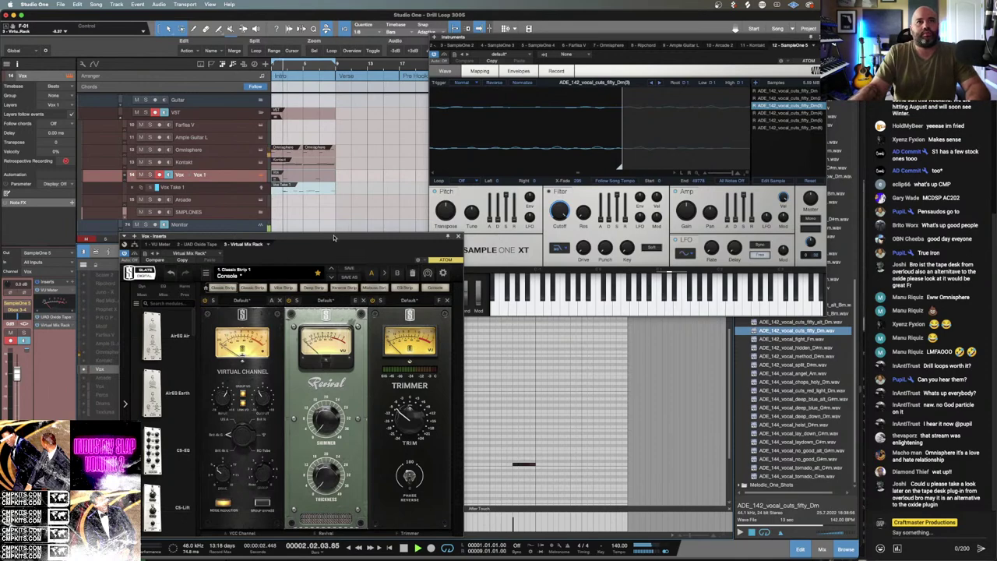
pyautogui.moveTo(334, 234); pyautogui.dragTo(545, 153)
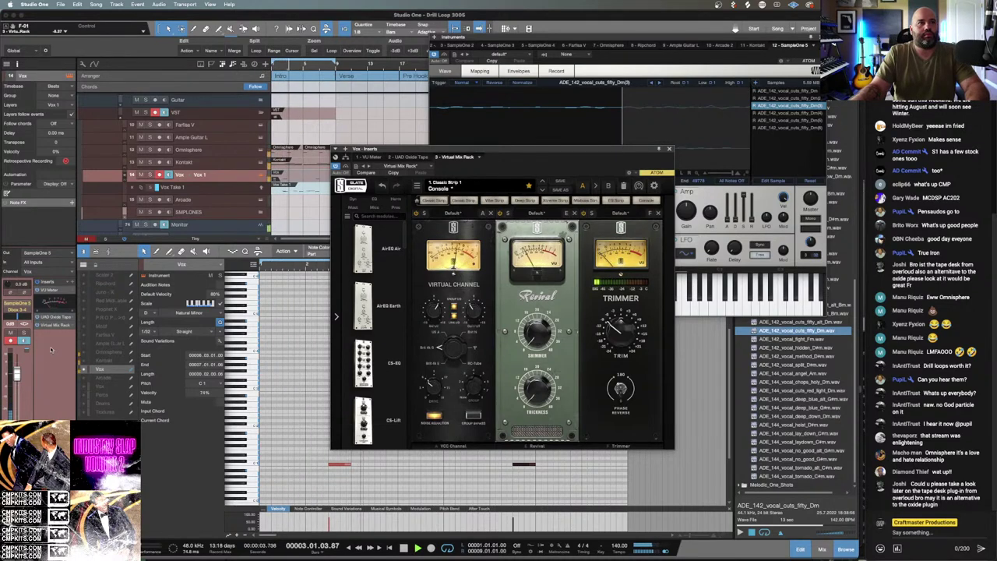
pyautogui.moveTo(623, 340)
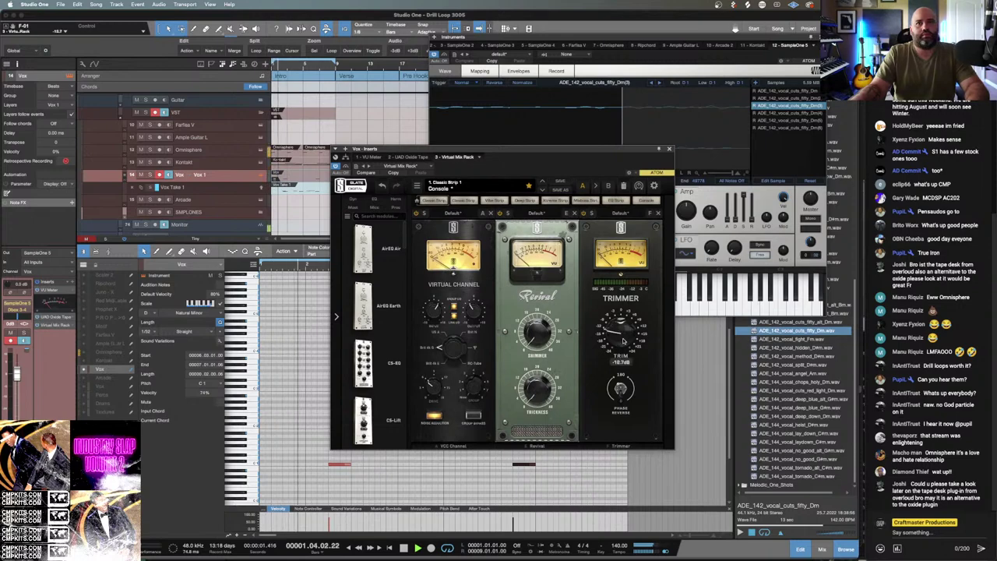
pyautogui.scroll(-2, 623, 340)
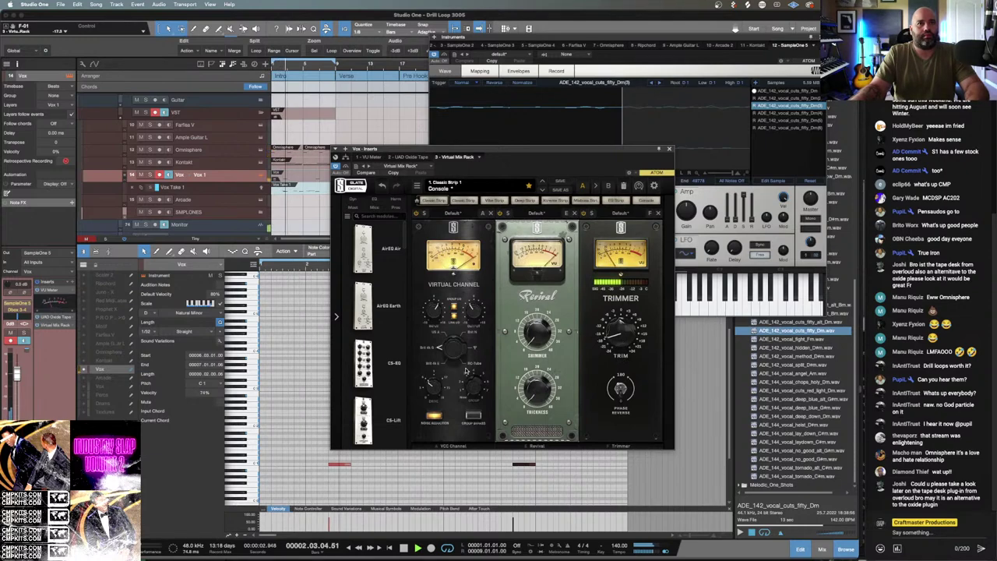
pyautogui.scroll(-2, 619, 338)
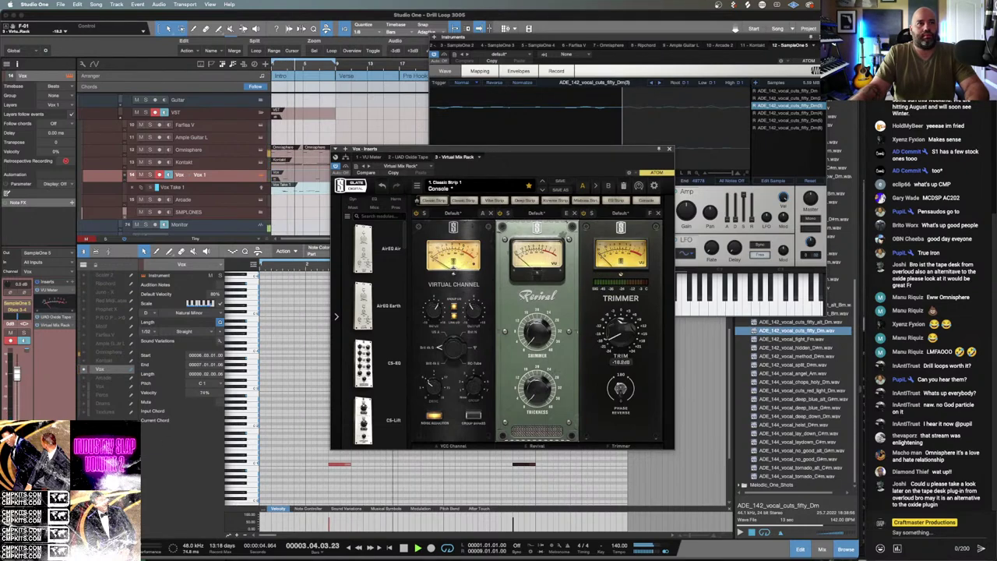
# Add an effects send to the Vox channel and insert LittleAlterBoy after Virtual Mix Rack.
pyautogui.click(71, 201)
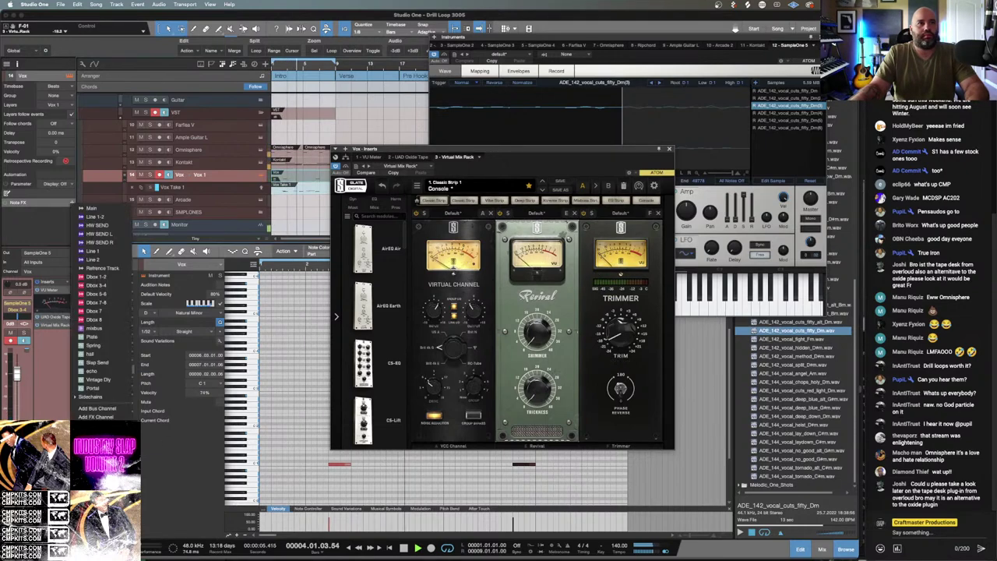
pyautogui.click(100, 358)
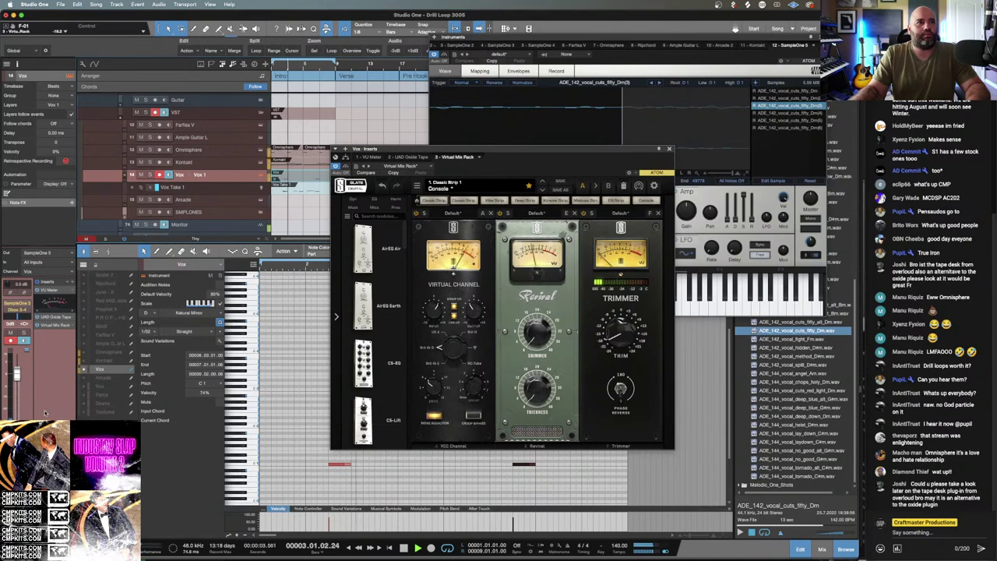
pyautogui.click(72, 283)
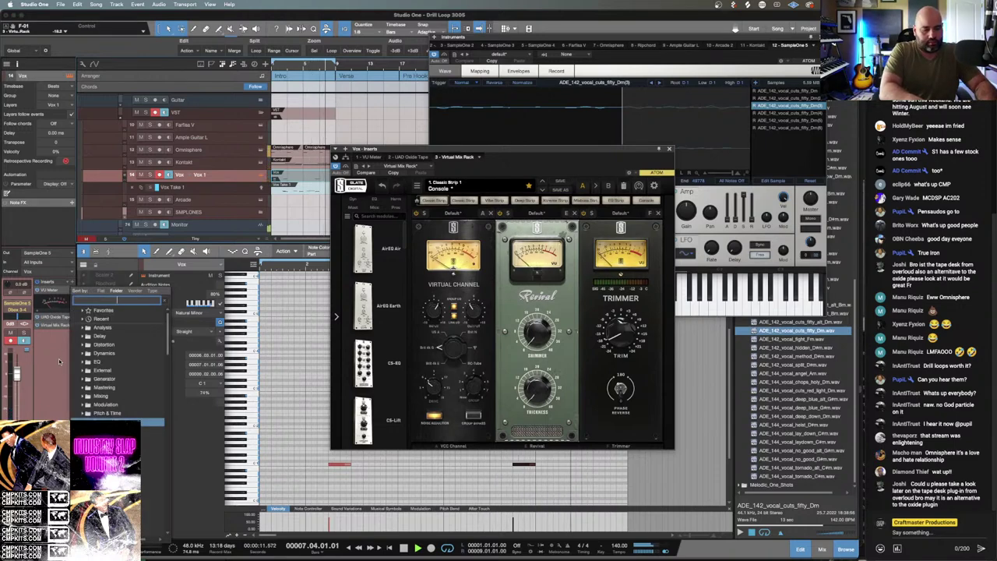
pyautogui.write('atte')
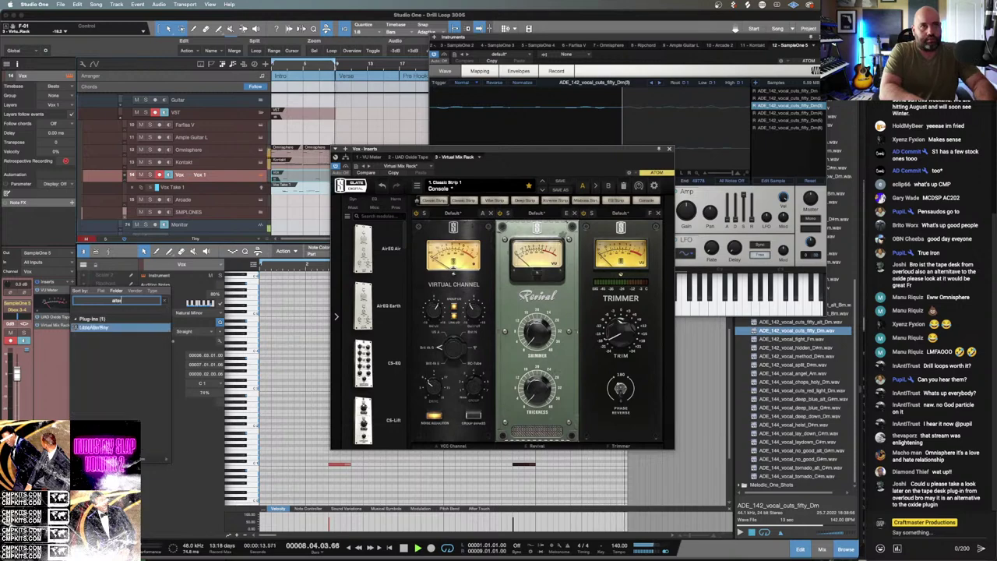
pyautogui.press('Return')
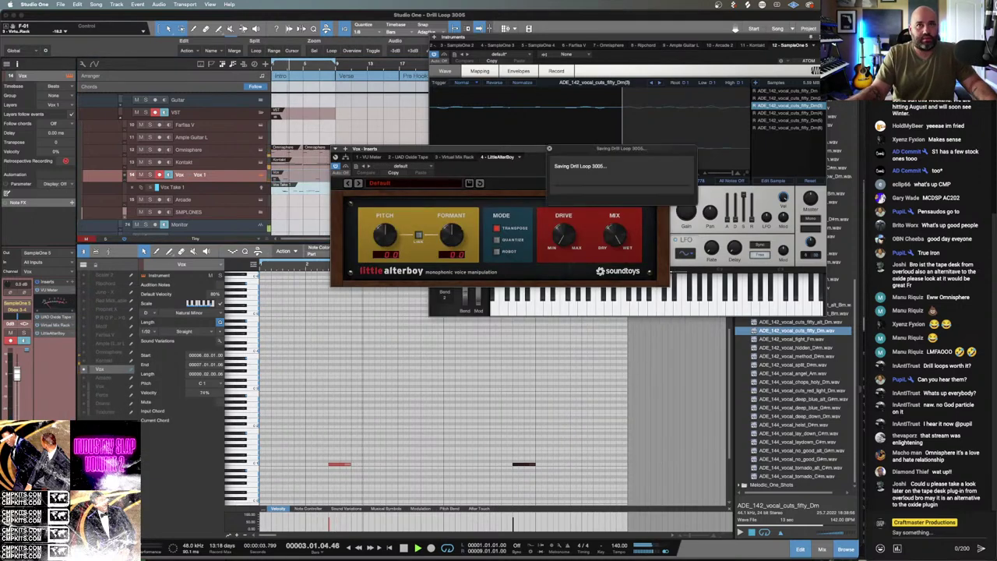
# Set LittleAlterBoy's pitch and formant to -12.0, and close the insert and instrument windows.
pyautogui.moveTo(376, 232); pyautogui.dragTo(363, 335)
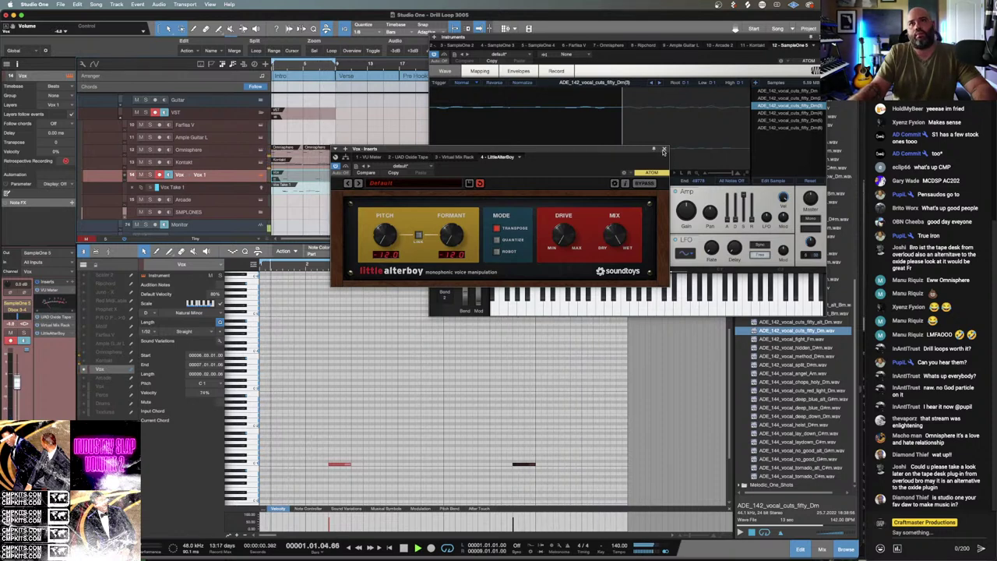
pyautogui.click(664, 149)
pyautogui.click(816, 37)
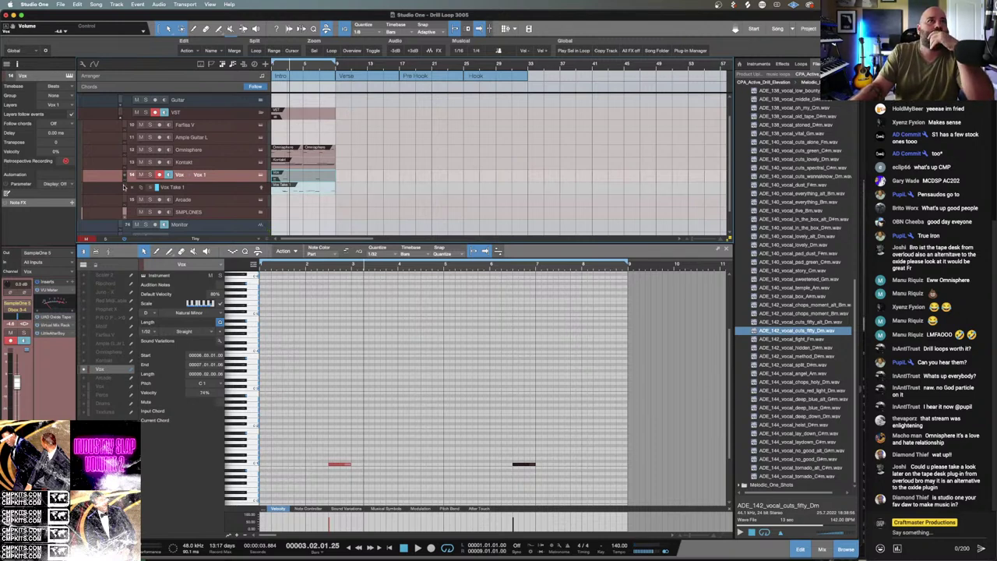
# Remove the Vox Take 1 layer from the Vox track and merge the Omnisphere parts into one.
pyautogui.click(130, 189)
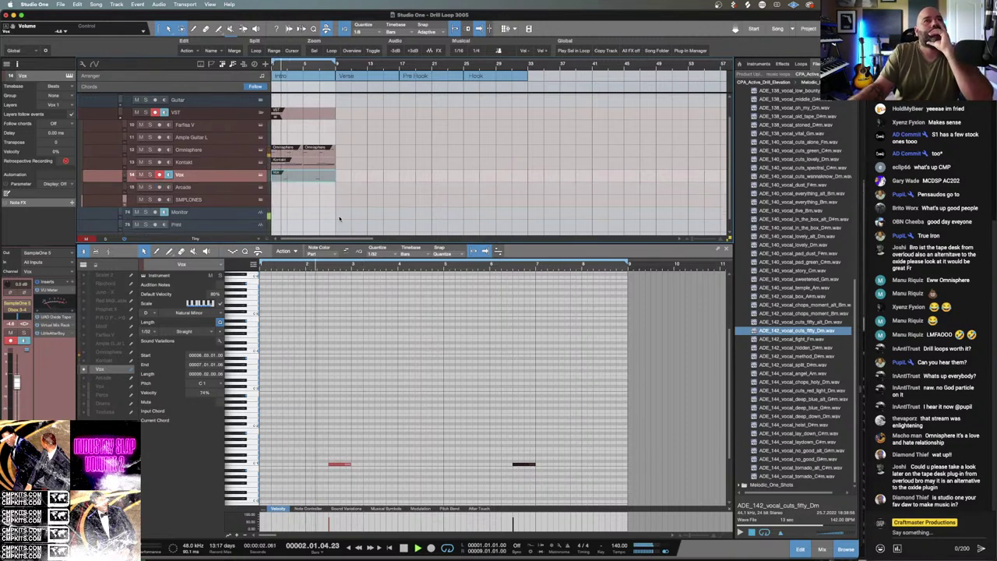
pyautogui.click(241, 149)
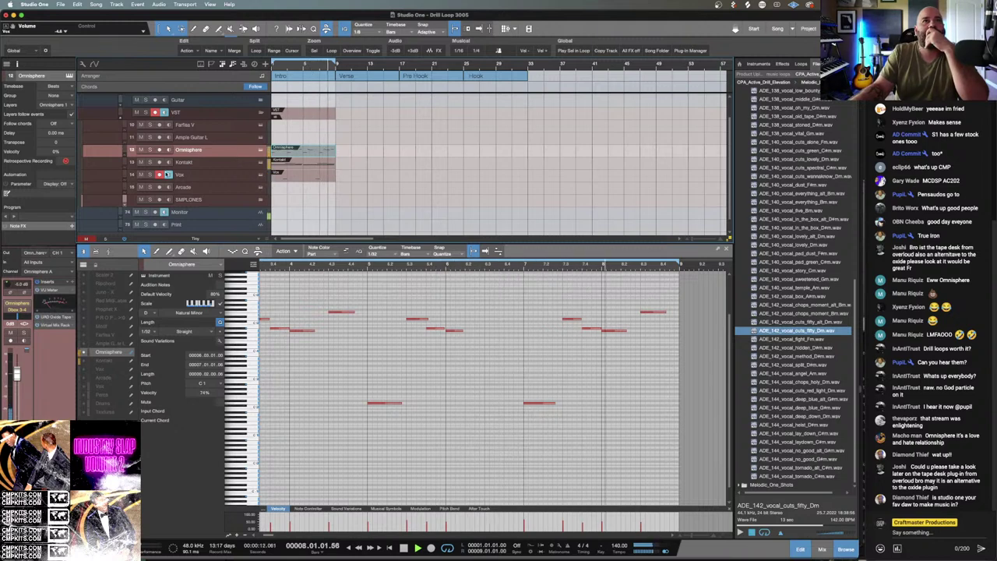
# Turn off record arming and monitoring on the Vox track and audition the Omnisphere part in solo.
pyautogui.click(159, 178)
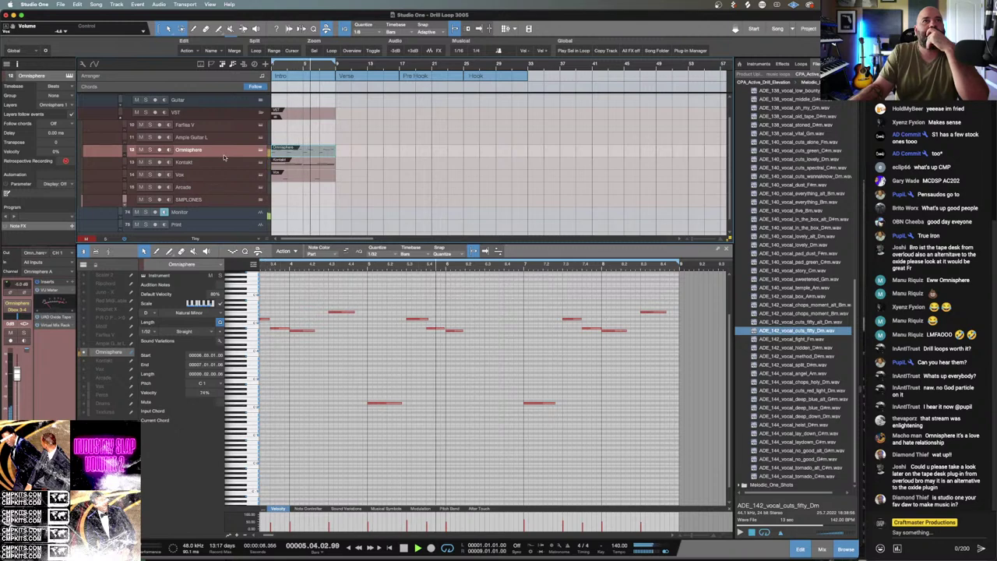
pyautogui.click(150, 150)
pyautogui.click(150, 149)
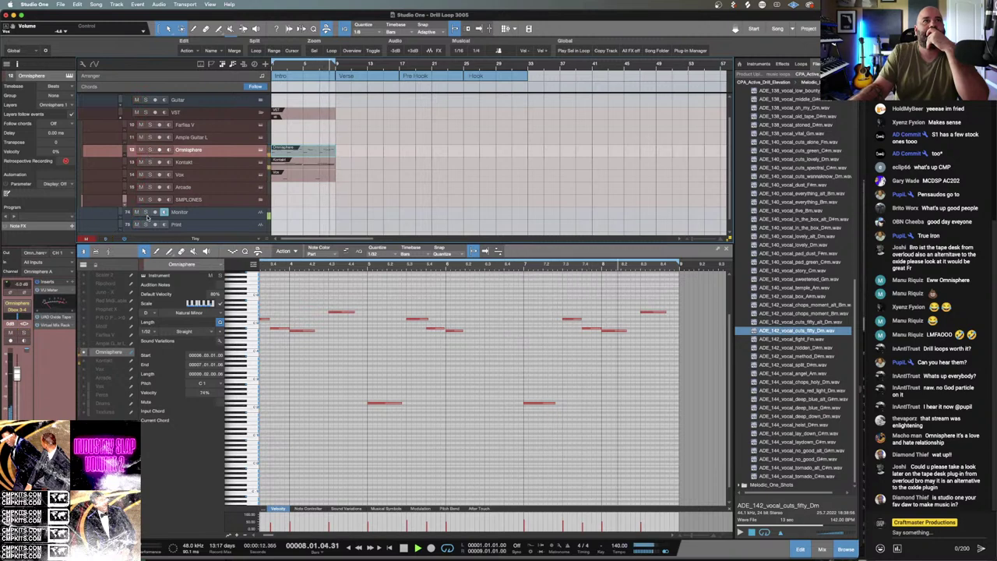
pyautogui.click(150, 150)
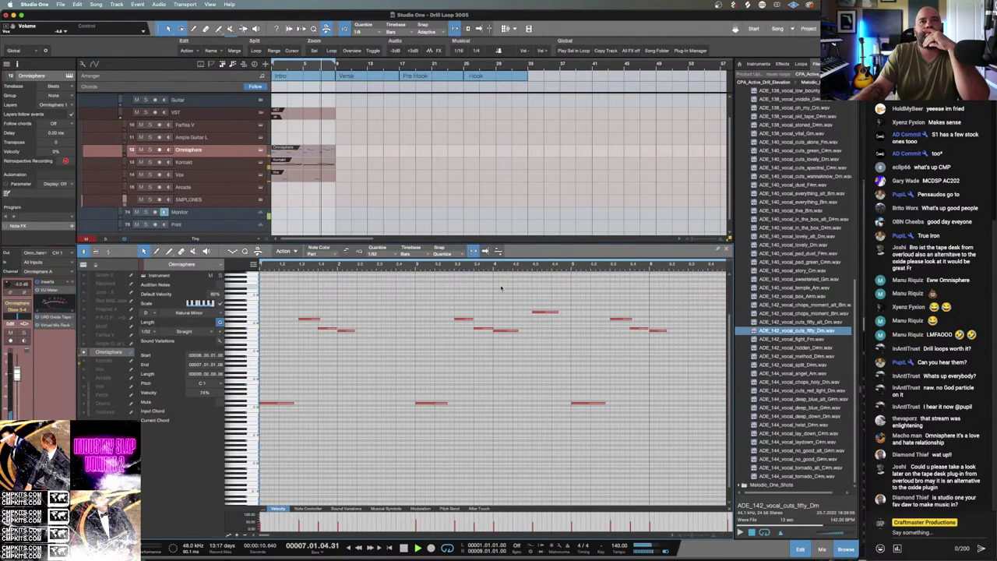
# Lower the velocity of the four low D2 notes in the Omnisphere part to about 16%.
pyautogui.press('w')
pyautogui.moveTo(575, 374); pyautogui.dragTo(262, 425)
pyautogui.moveTo(518, 516); pyautogui.dragTo(518, 532)
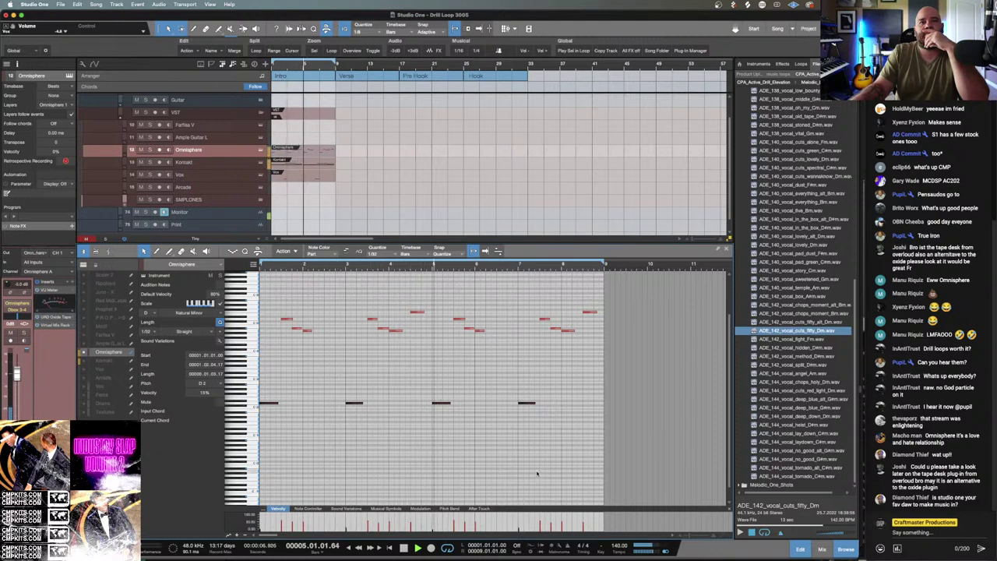
pyautogui.moveTo(379, 441); pyautogui.dragTo(302, 401)
pyautogui.moveTo(350, 527); pyautogui.dragTo(348, 532)
pyautogui.moveTo(489, 418); pyautogui.dragTo(574, 385)
pyautogui.moveTo(519, 527); pyautogui.dragTo(519, 534)
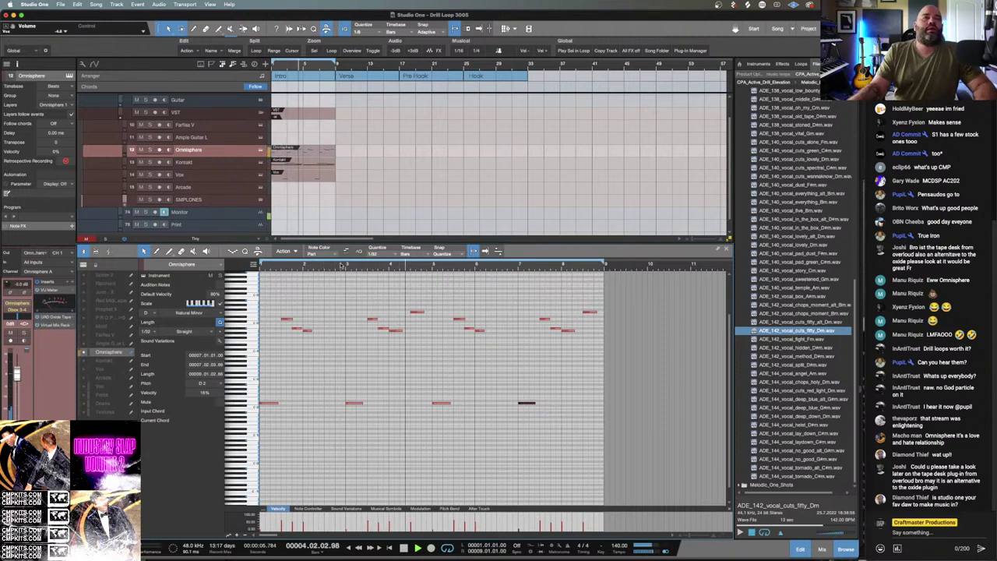
# Stop playback, open the Farfisa V instrument and arm its track for playing along with the loop.
pyautogui.press('f')
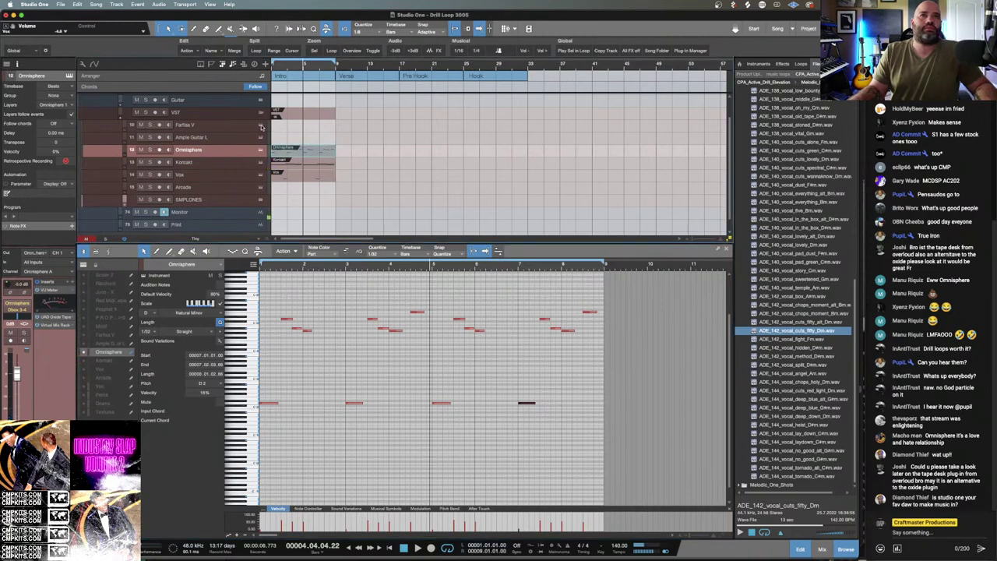
pyautogui.click(262, 126)
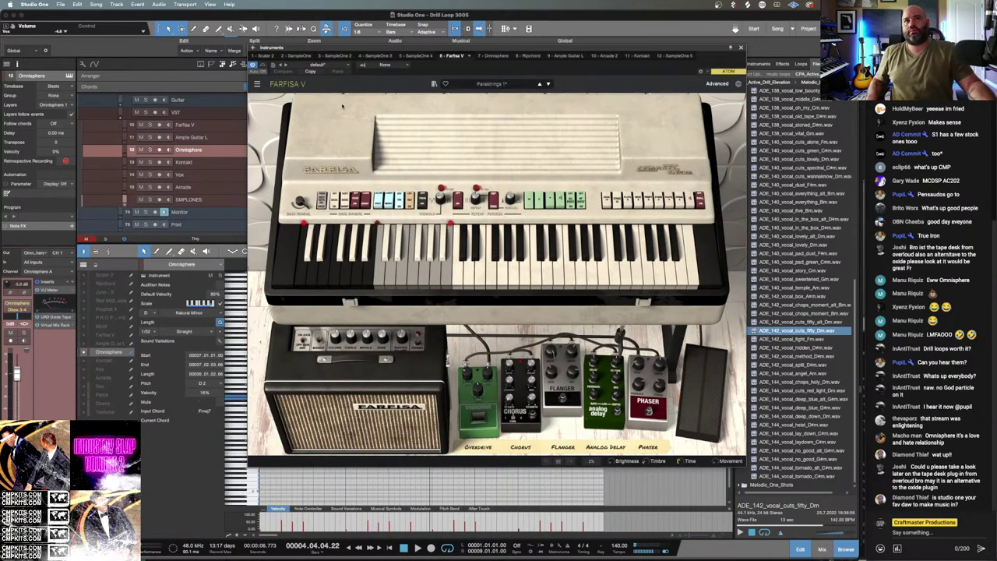
pyautogui.click(159, 125)
pyautogui.press('space')
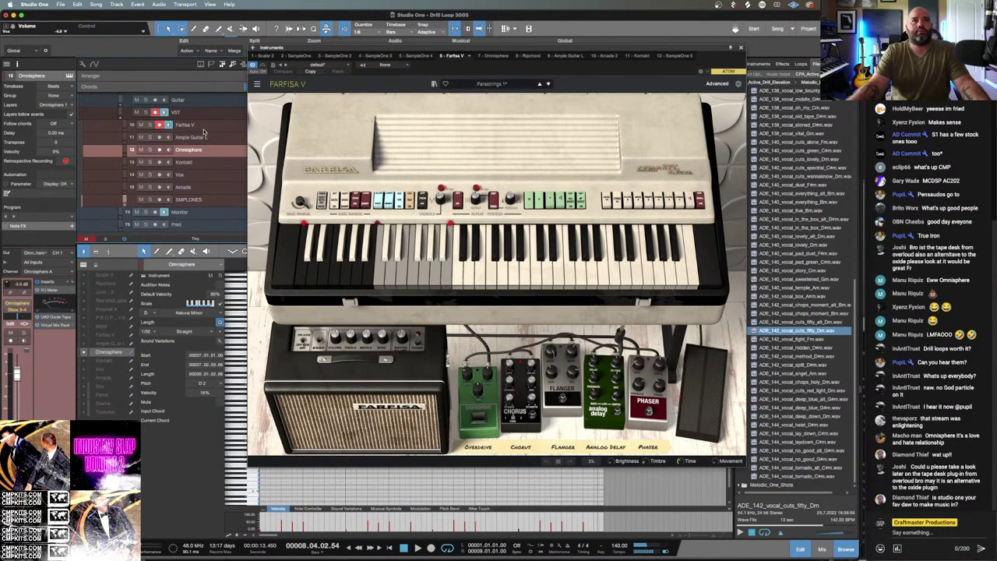
# Search the instrument browser for "epic".
pyautogui.click(810, 76)
pyautogui.click(810, 75)
pyautogui.click(758, 65)
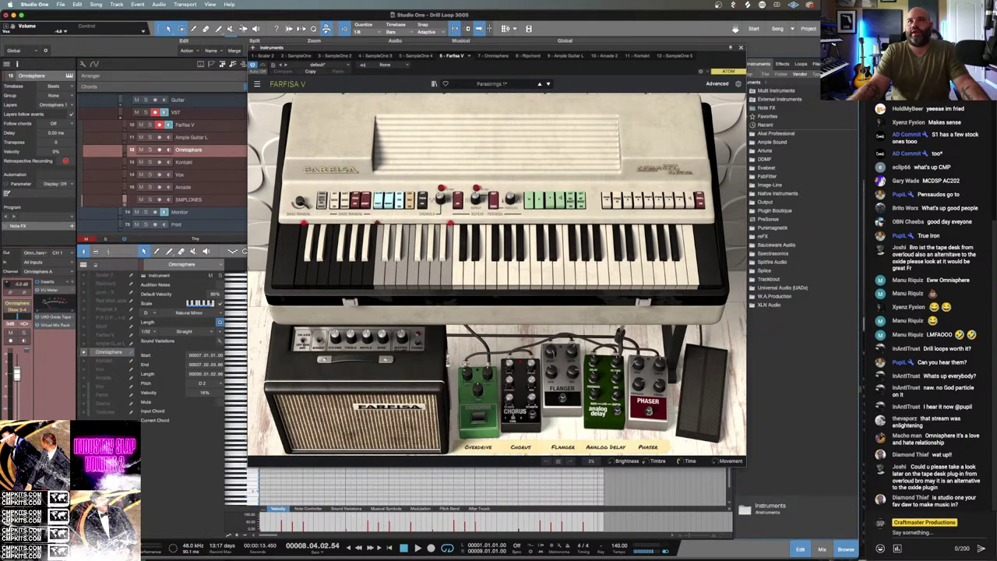
pyautogui.click(814, 65)
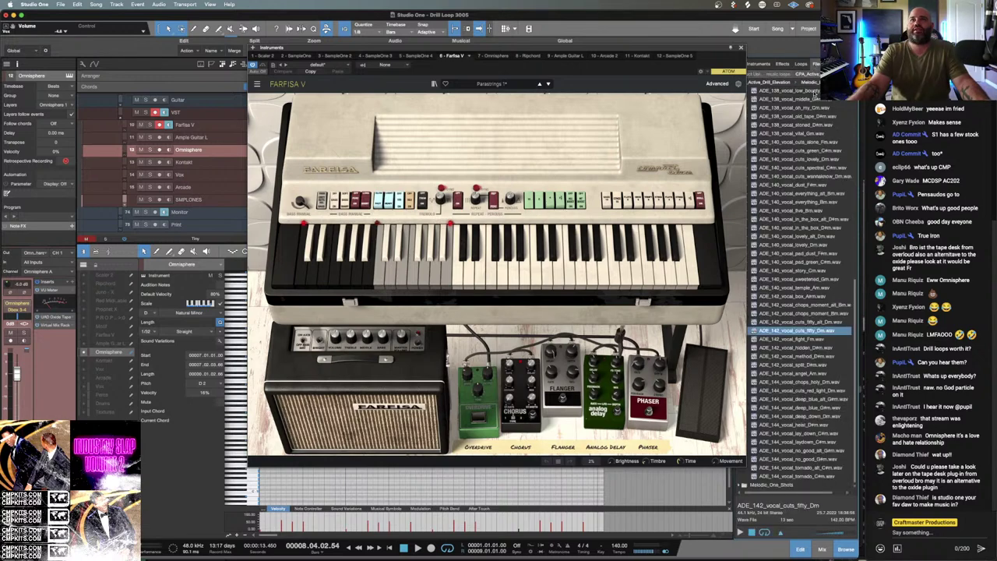
pyautogui.click(759, 67)
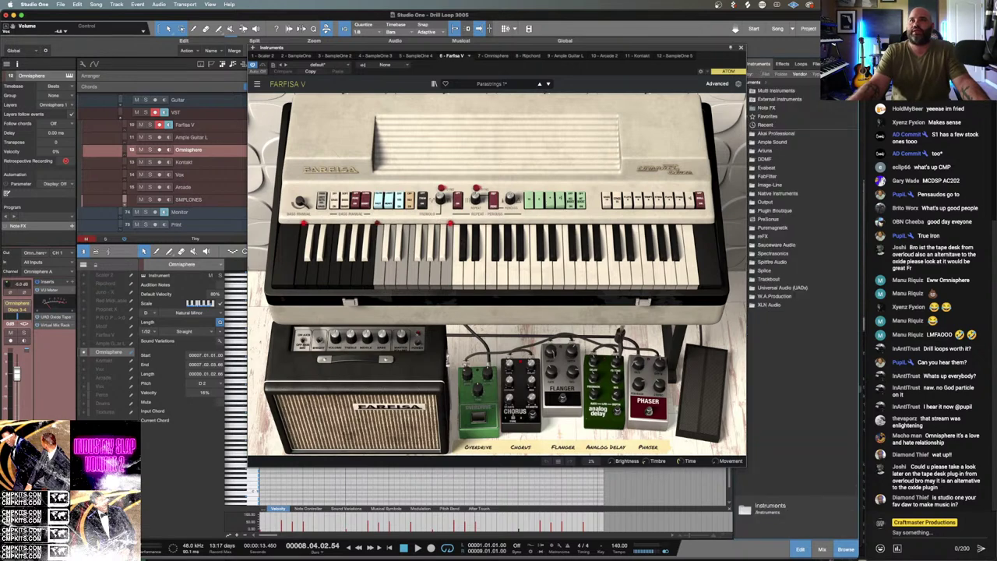
pyautogui.write('In')
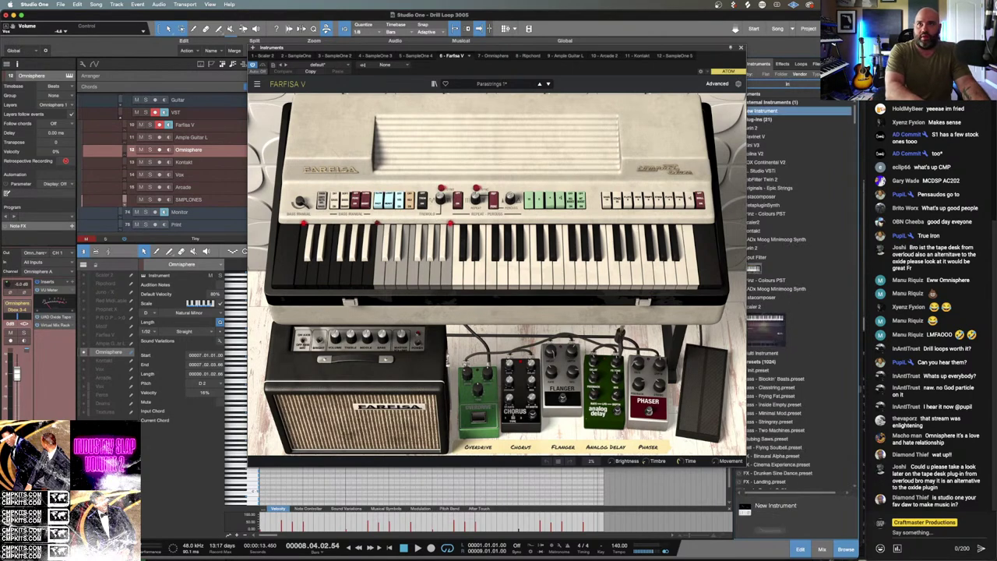
pyautogui.press('BackSpace')
pyautogui.press('BackSpace')
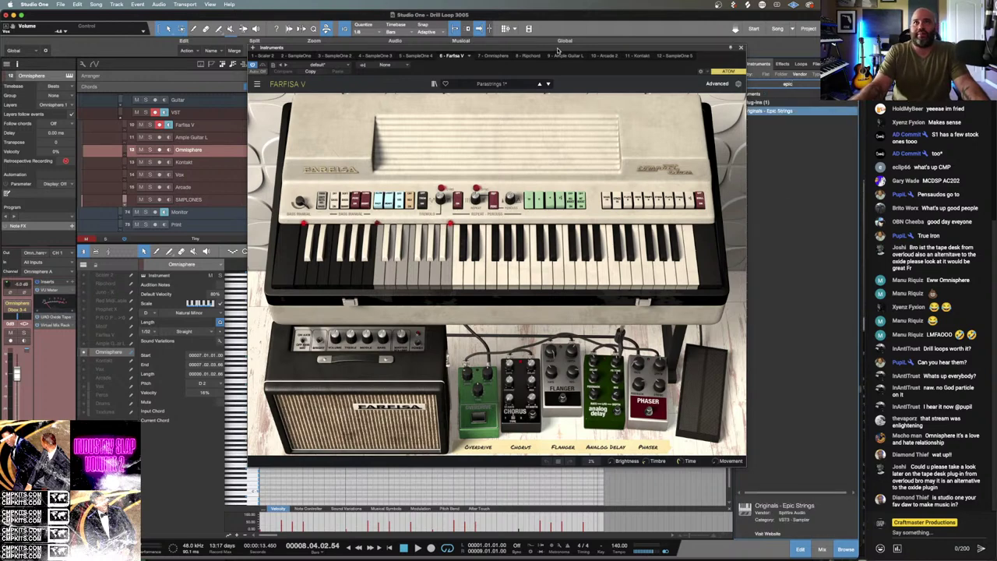
# Load Originals - Epic Strings on the Farfisa V track, replacing the existing instrument.
pyautogui.moveTo(557, 50); pyautogui.dragTo(554, 116)
pyautogui.moveTo(231, 137); pyautogui.dragTo(195, 131)
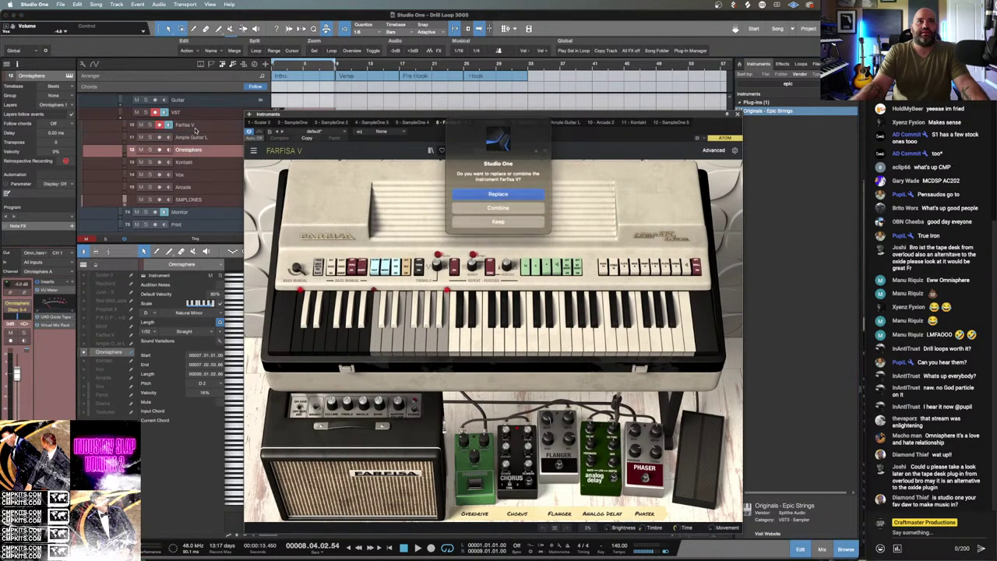
pyautogui.click(528, 196)
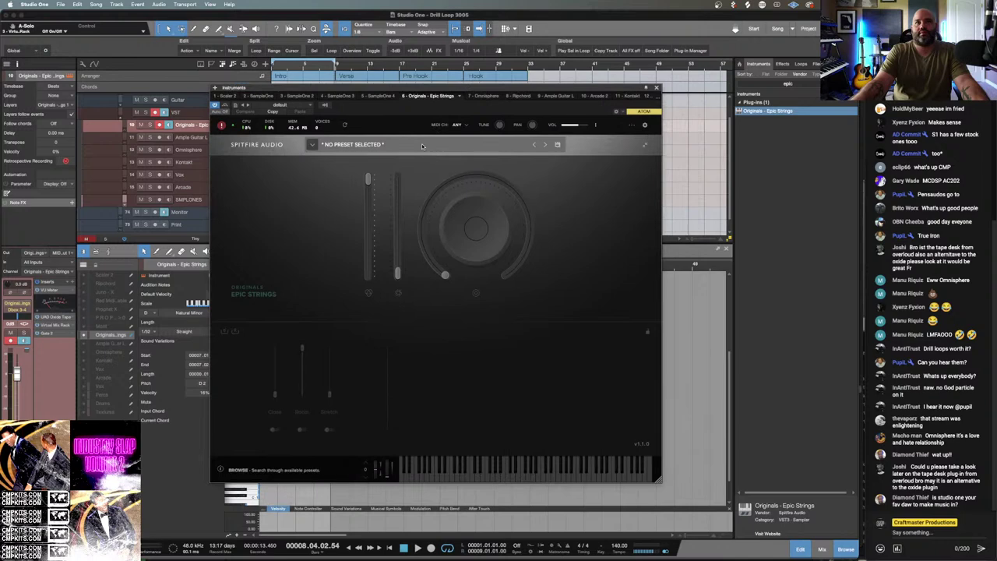
# Check the preset list of Epic Strings and open the online help for its Error #1.
pyautogui.click(342, 146)
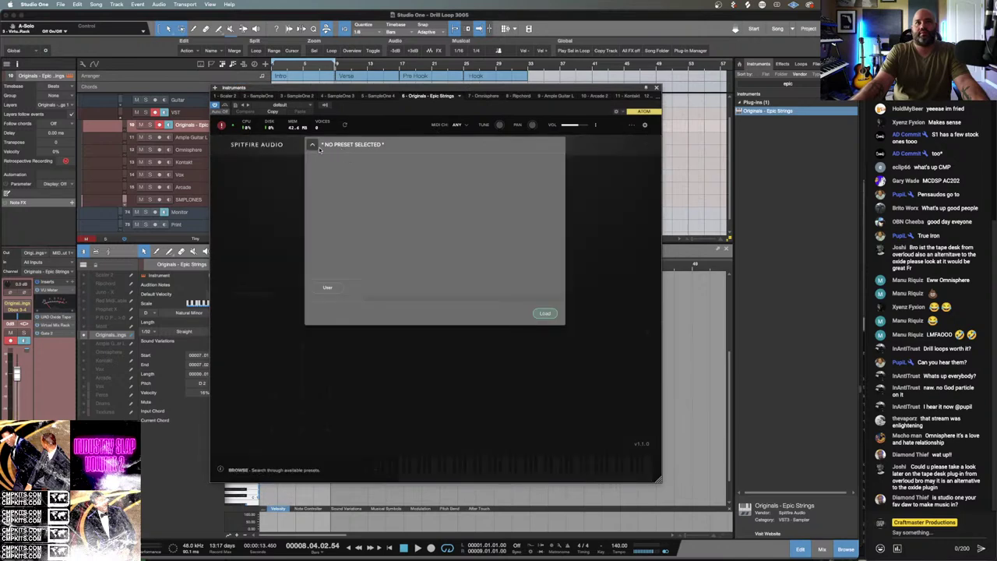
pyautogui.click(315, 146)
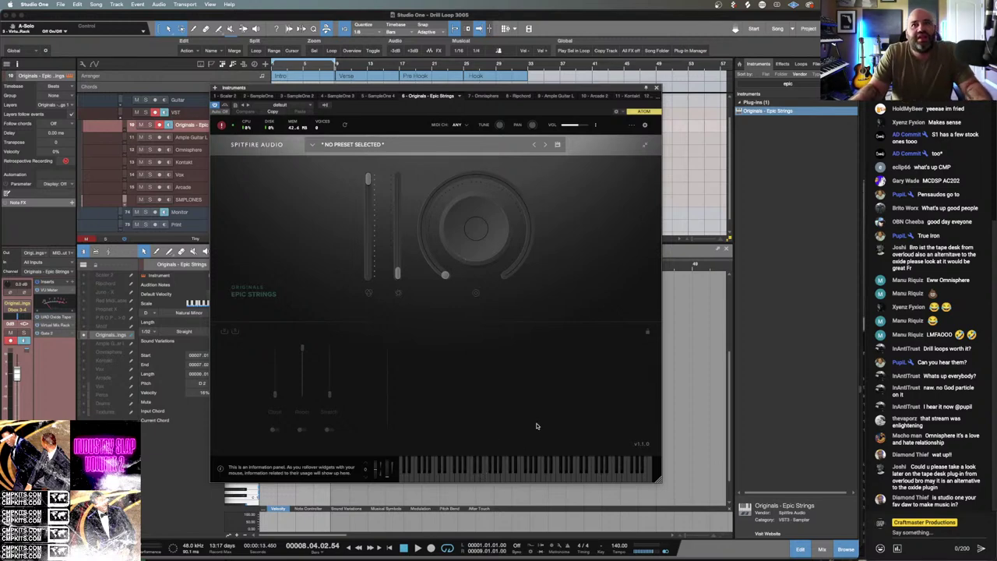
pyautogui.click(223, 126)
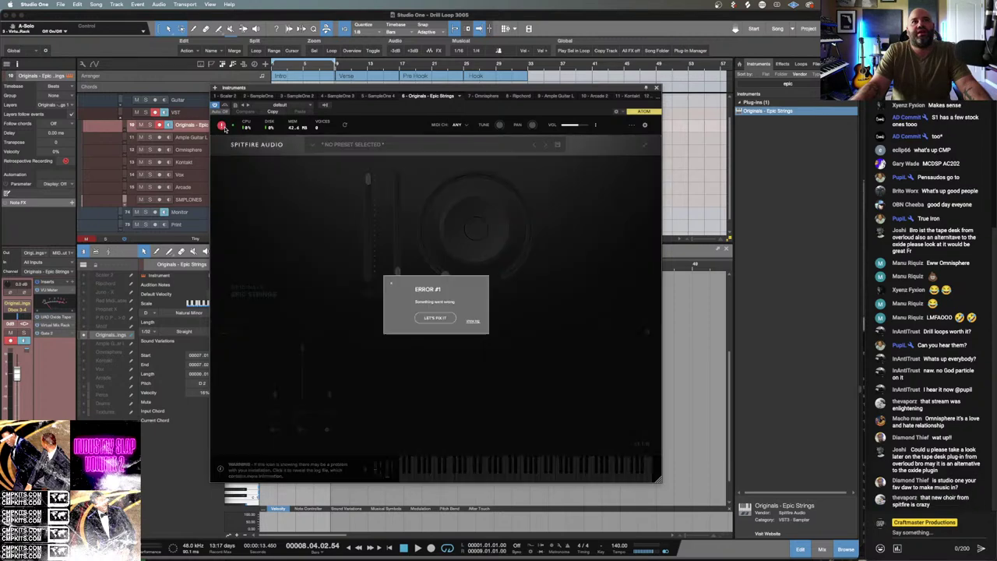
pyautogui.click(436, 317)
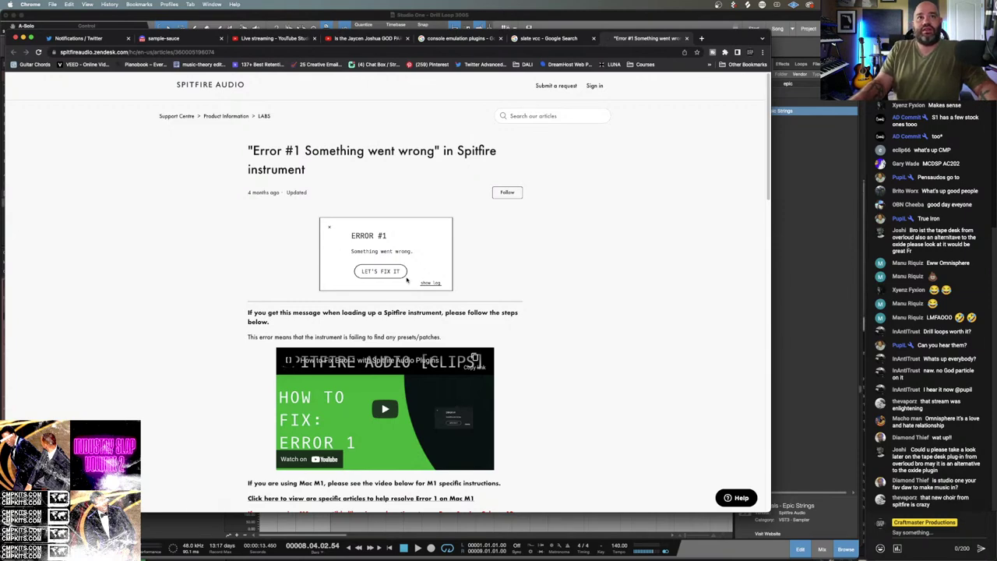
# Read through the Spitfire support article for the steps that resolve Error #1.
pyautogui.moveTo(485, 557)
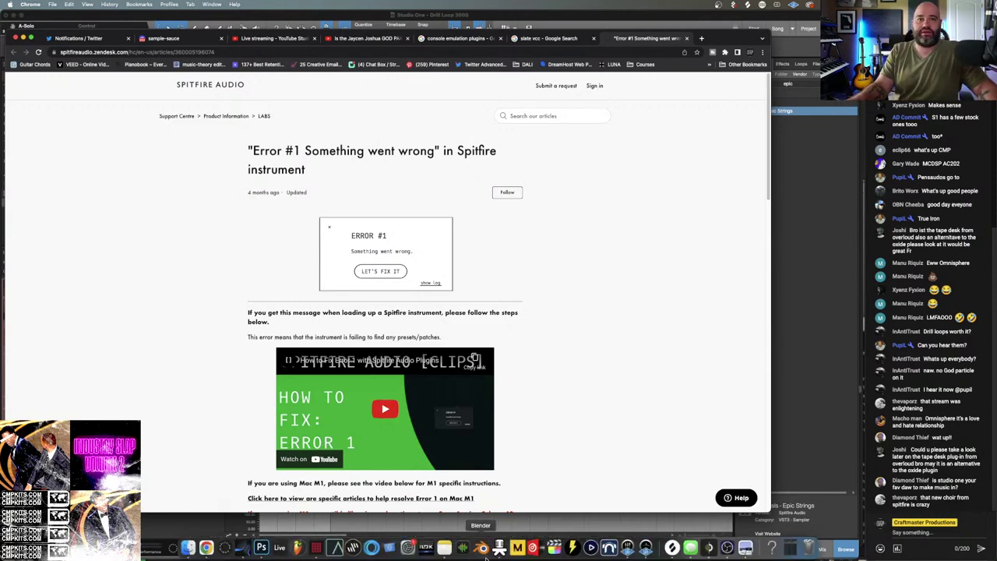
pyautogui.scroll(-3, 384, 455)
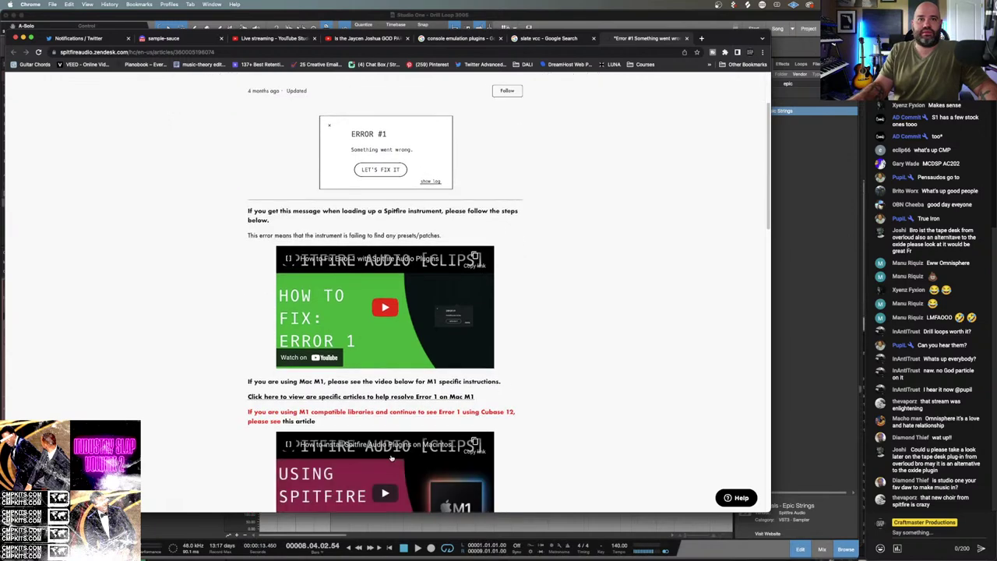
pyautogui.scroll(-1, 384, 456)
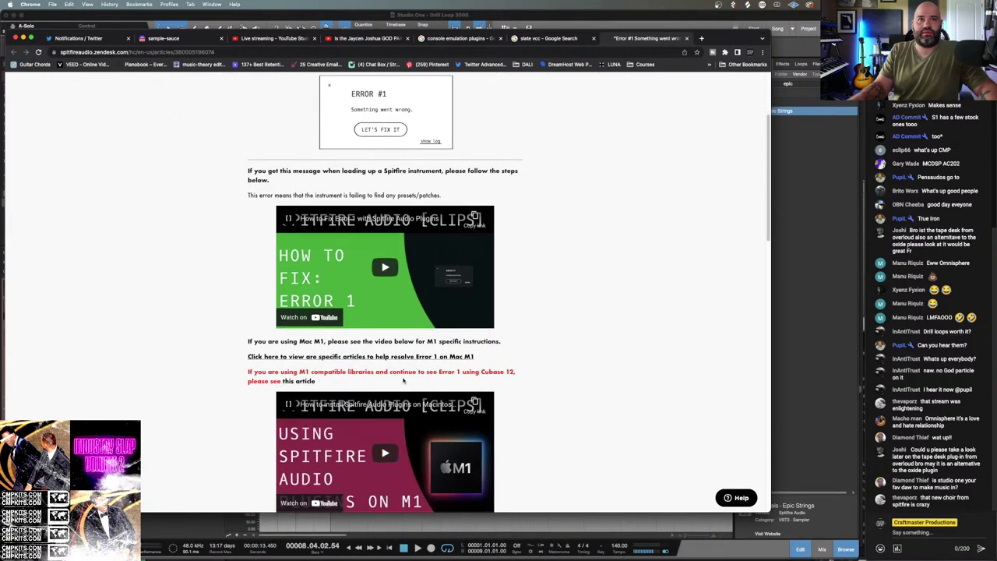
pyautogui.scroll(-5, 404, 380)
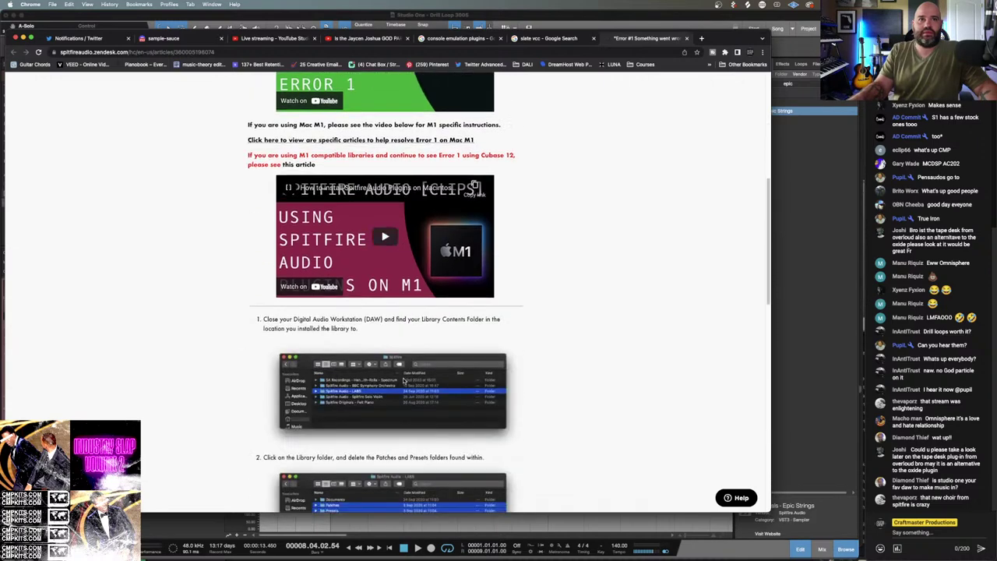
pyautogui.scroll(-15, 403, 380)
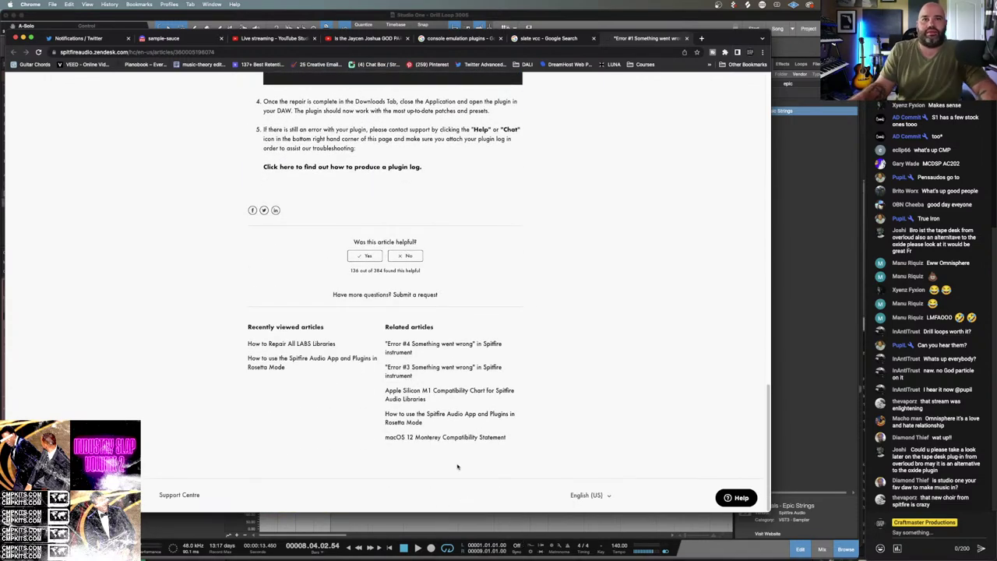
# Empty the Mac's Trash and confirm the deletion.
pyautogui.moveTo(592, 556)
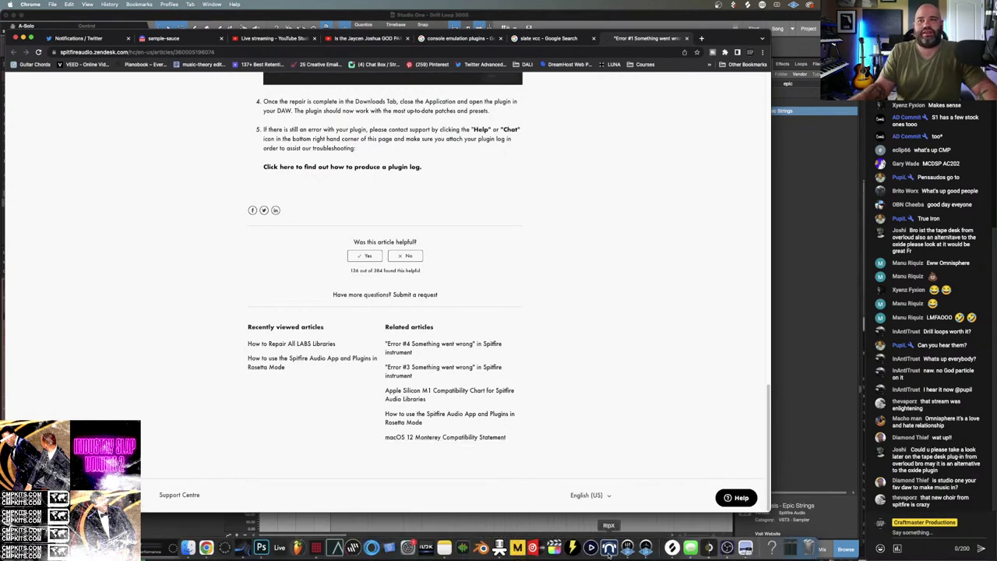
pyautogui.rightClick(810, 540)
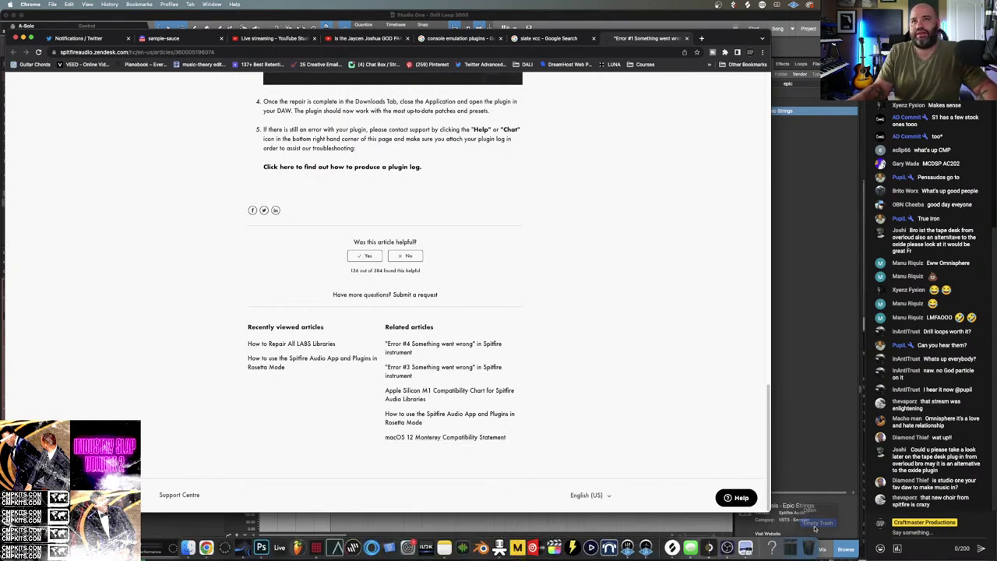
pyautogui.click(817, 523)
pyautogui.click(524, 205)
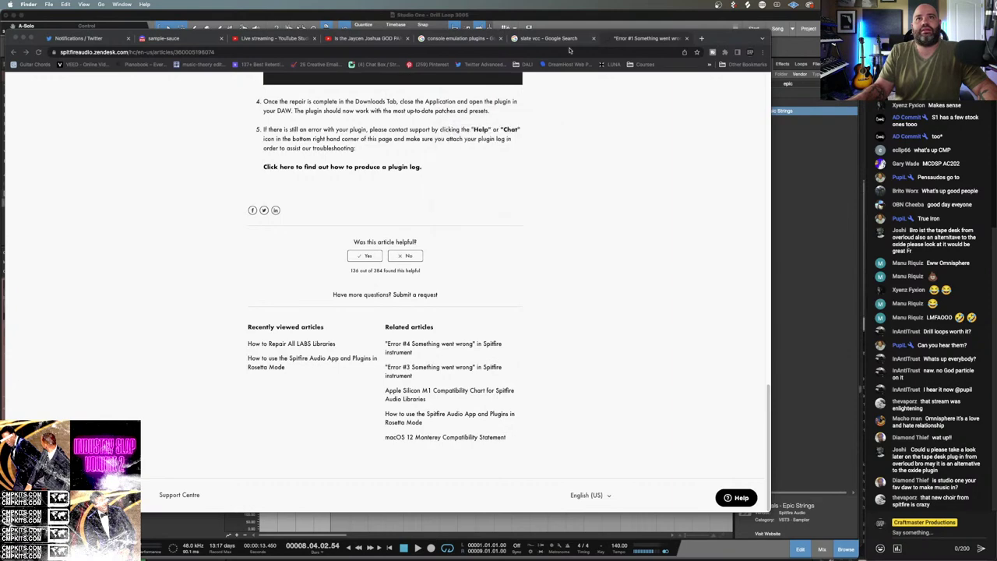
# Open spitfireaudio.com in the browser tab holding the slate vcc search.
pyautogui.click(557, 39)
pyautogui.click(530, 48)
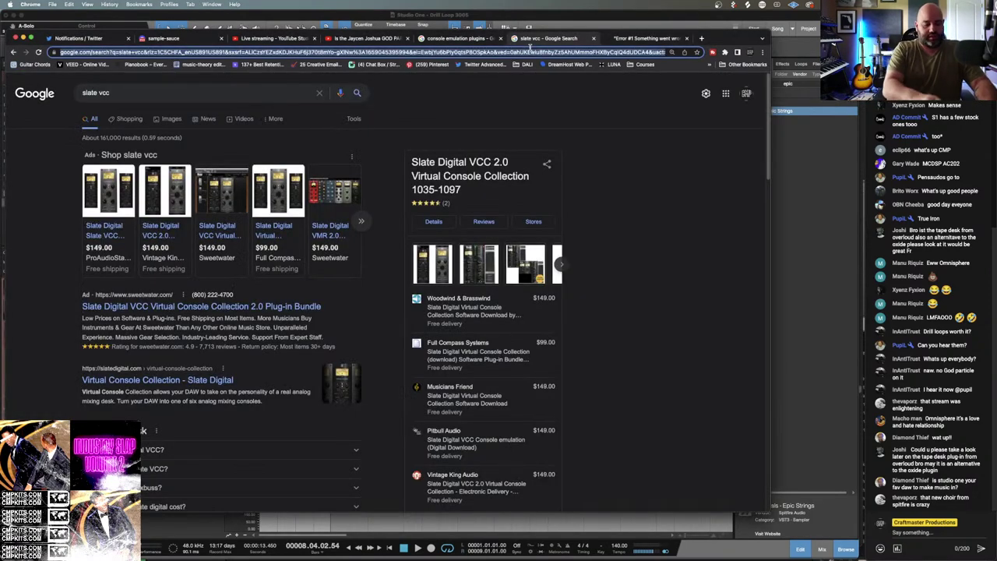
pyautogui.write('spit')
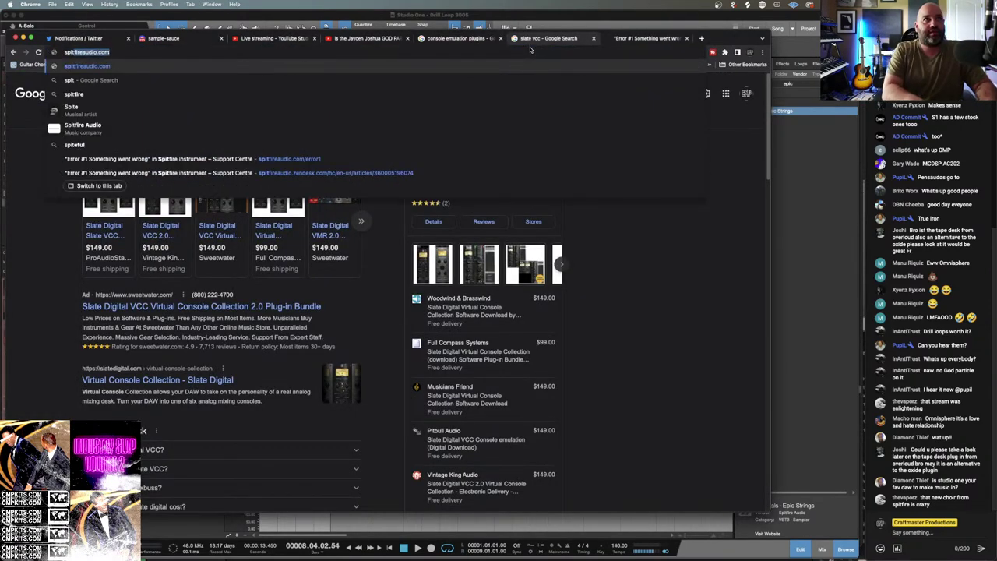
pyautogui.press('Return')
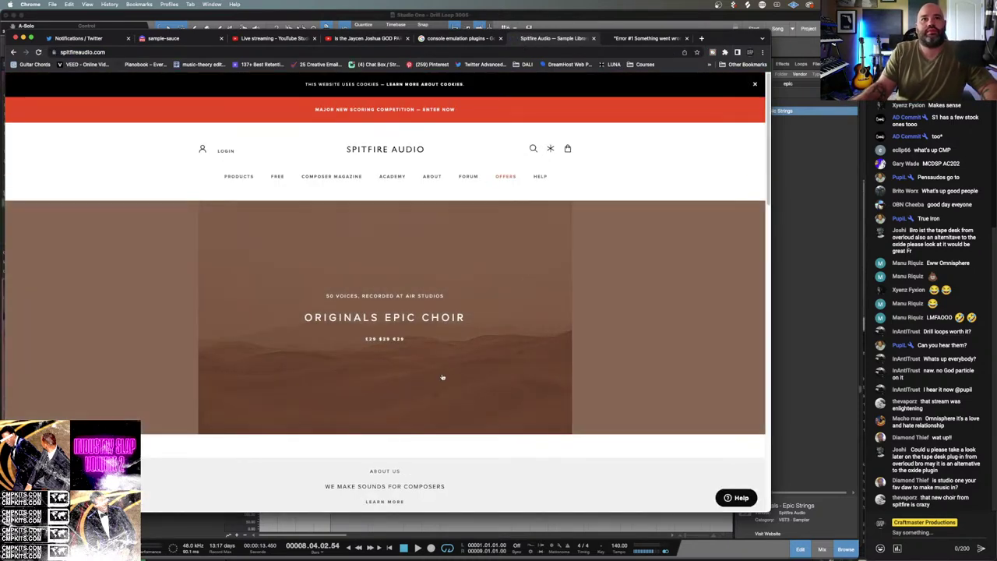
# Open the Originals Epic Choir product page, add the library to the cart and view the cart.
pyautogui.click(451, 365)
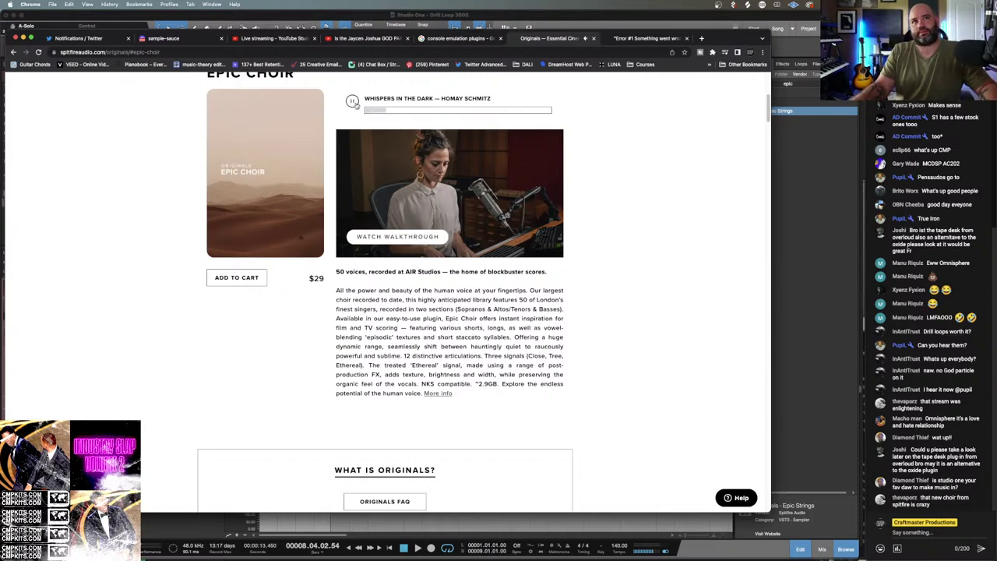
pyautogui.click(241, 278)
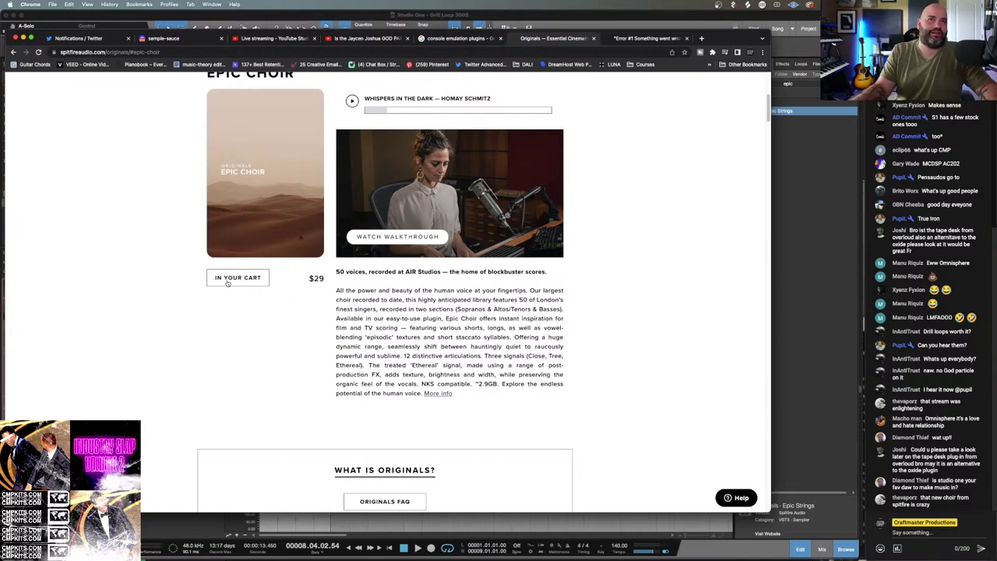
pyautogui.click(228, 279)
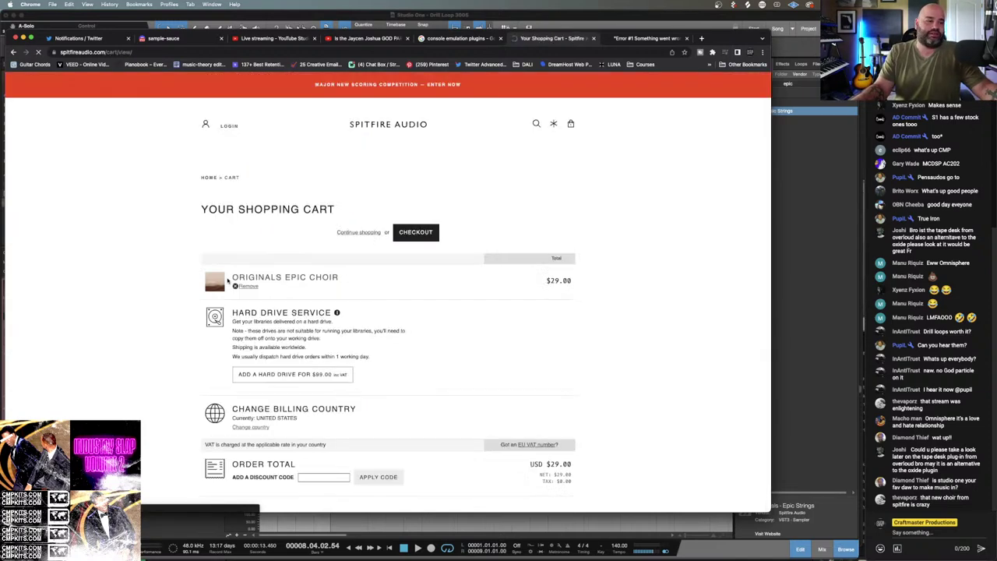
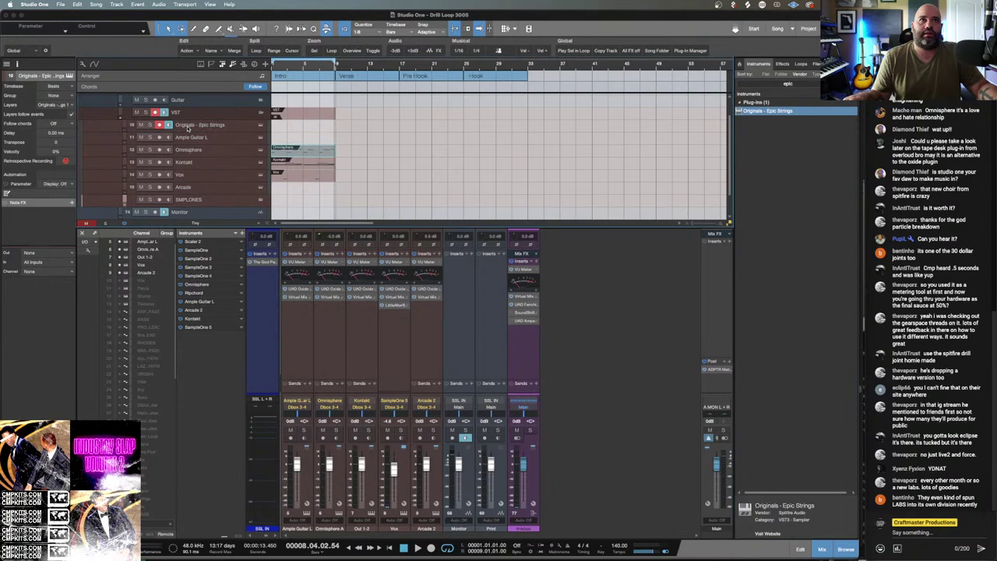
# Load the Originals - Epic Strings instrument on its track, inspect its interface and close the instrument window.
pyautogui.click(187, 128)
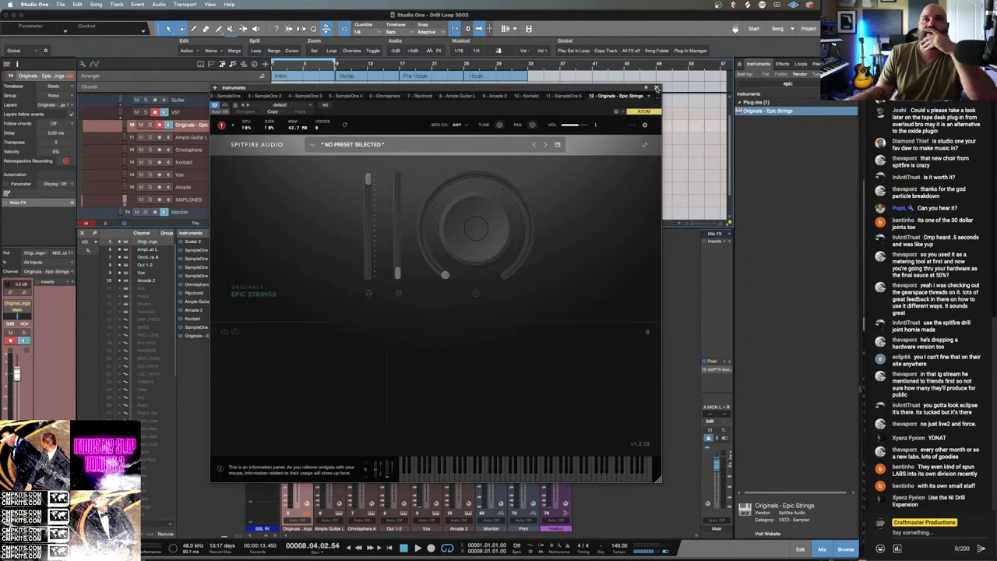
pyautogui.click(656, 88)
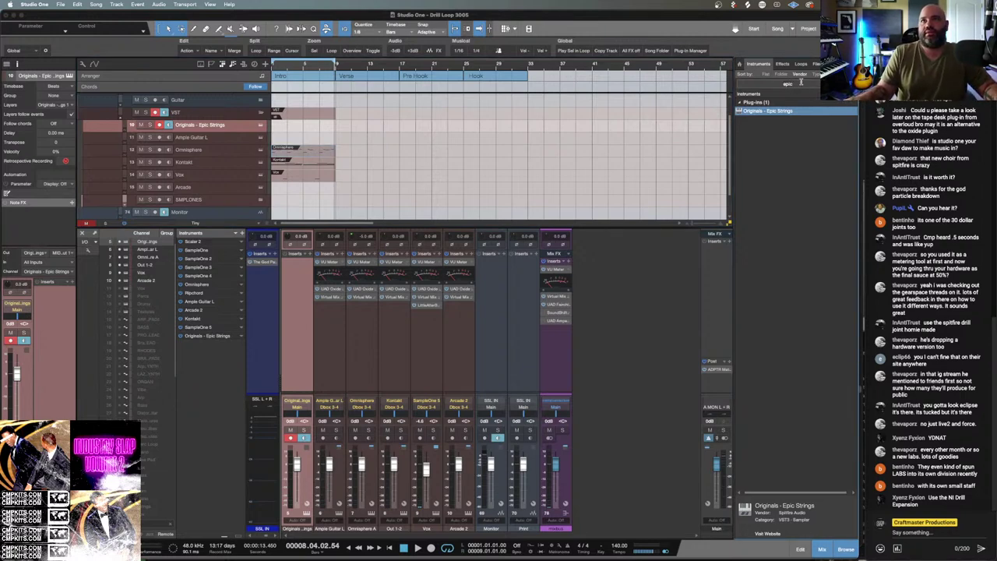
# Search the instruments for "col" and replace Originals - Epic Strings on its track with Trinz - Colours PST.
pyautogui.click(789, 89)
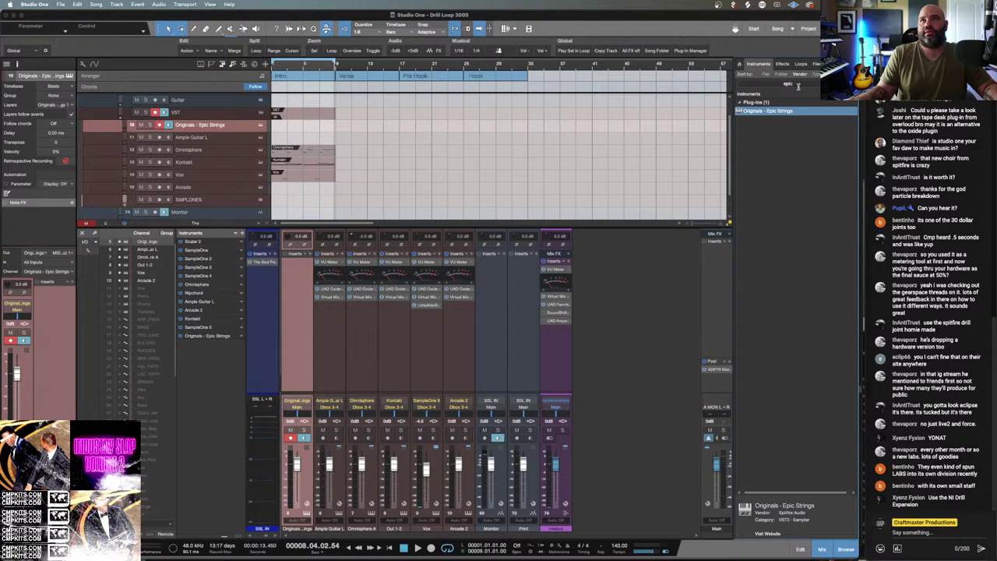
pyautogui.click(800, 184)
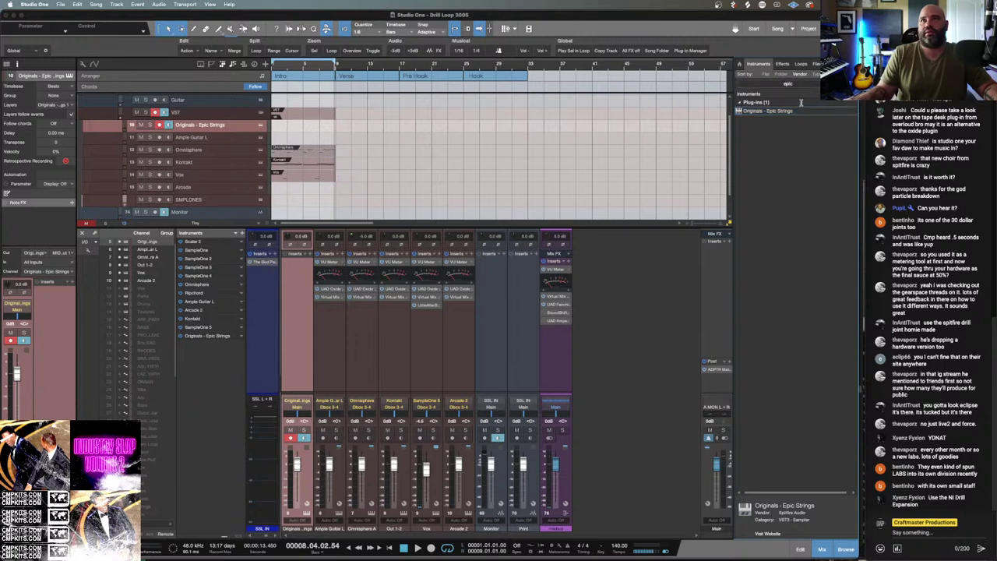
pyautogui.click(810, 85)
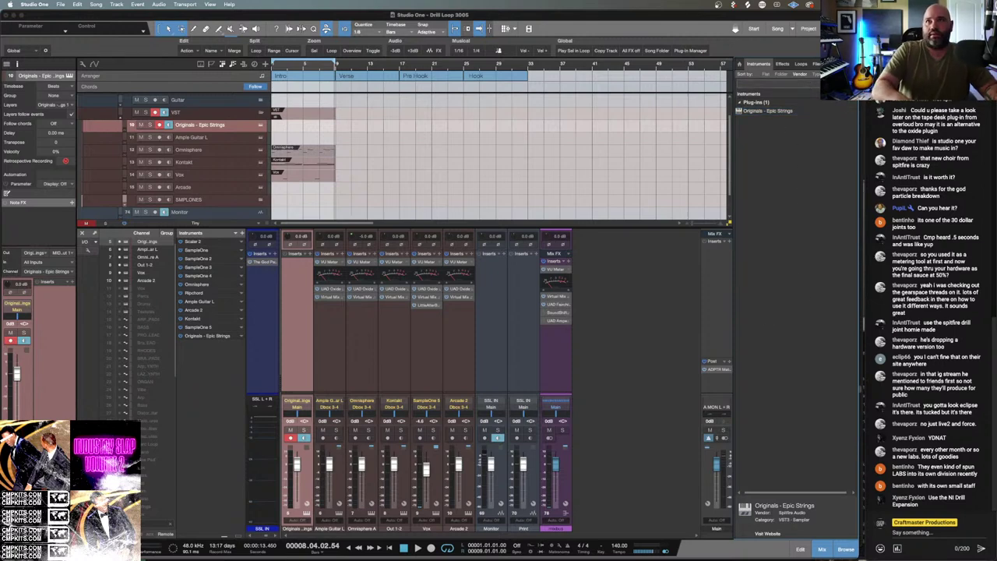
pyautogui.write('co')
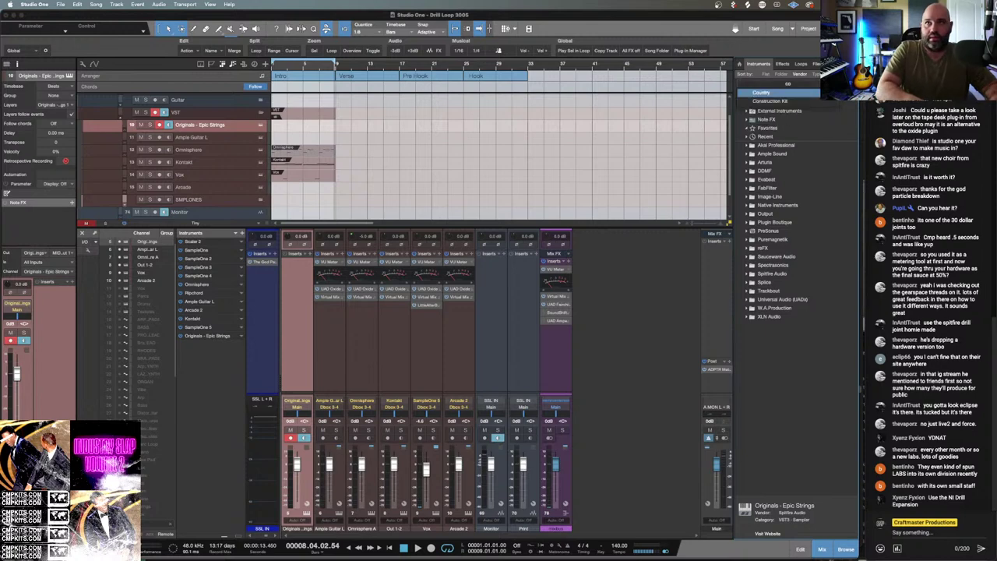
pyautogui.write('l')
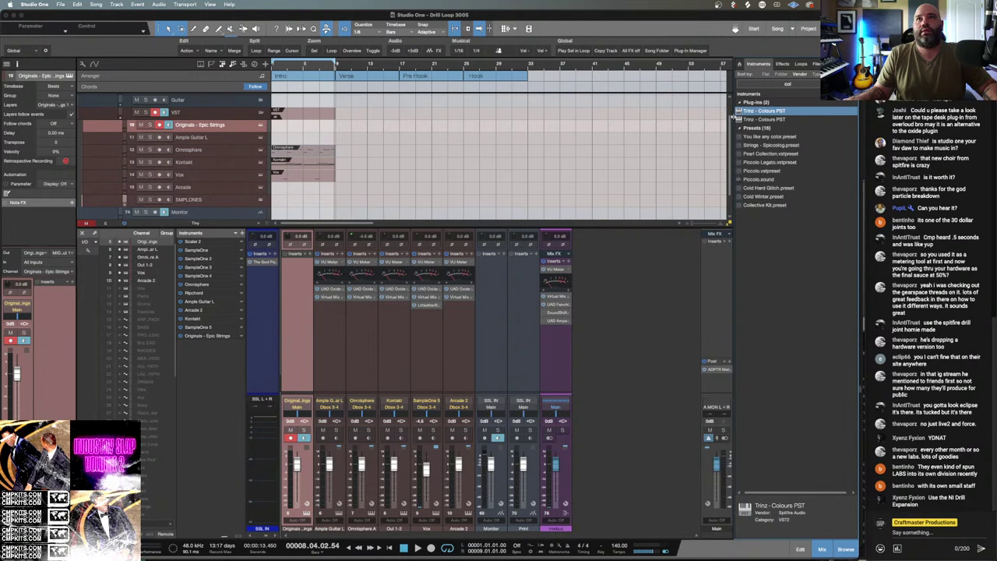
pyautogui.moveTo(738, 113); pyautogui.dragTo(221, 129)
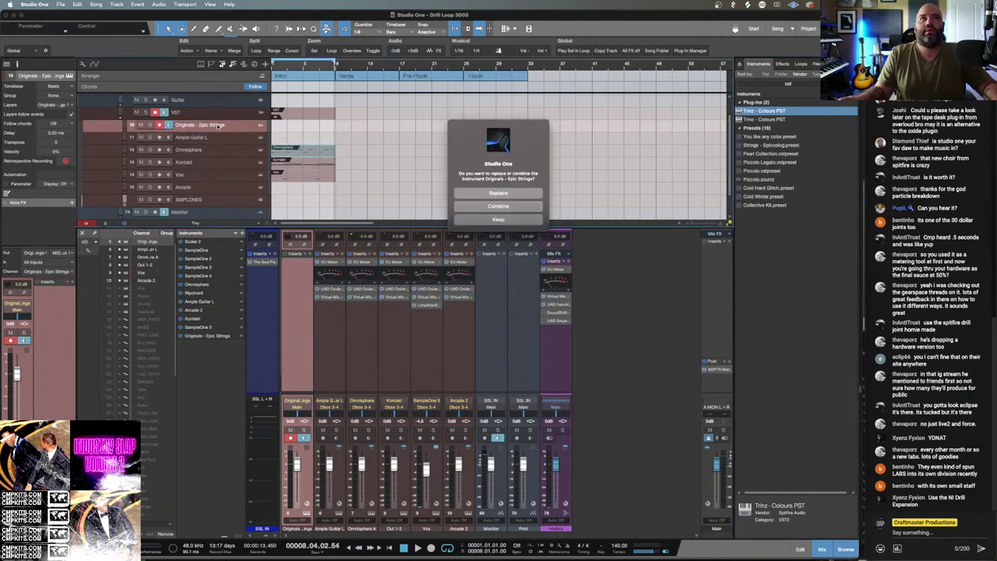
pyautogui.click(510, 193)
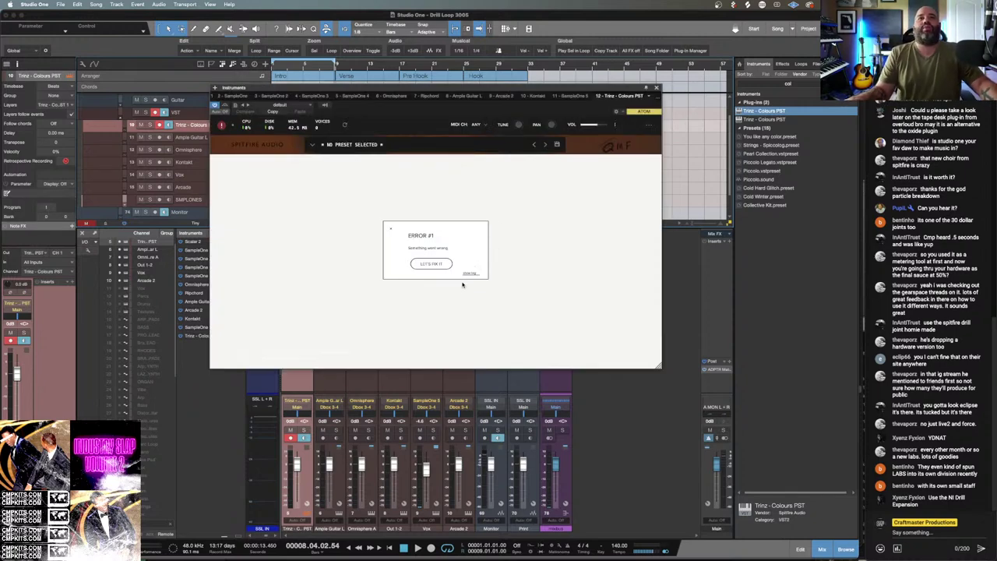
# Open the support article for the instrument's Error #1 and play the video "How to Fix Error 1 with Spitfire Audio Plugins".
pyautogui.click(430, 263)
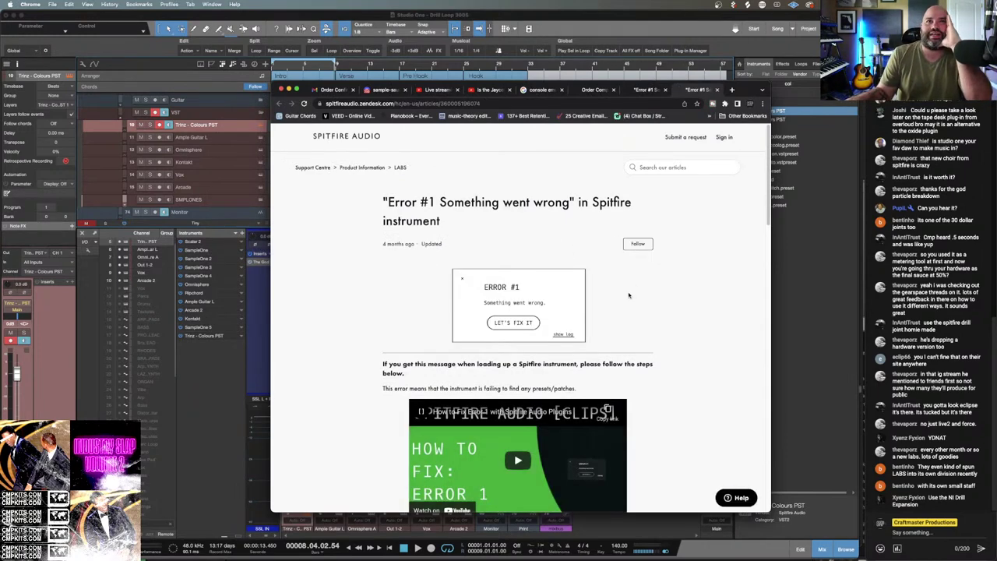
pyautogui.scroll(-3, 654, 286)
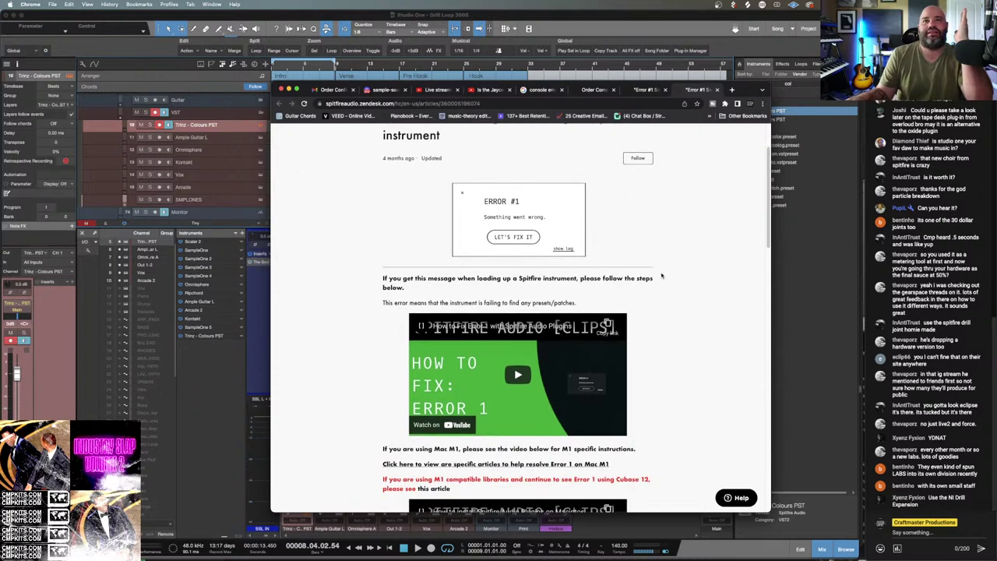
pyautogui.click(516, 377)
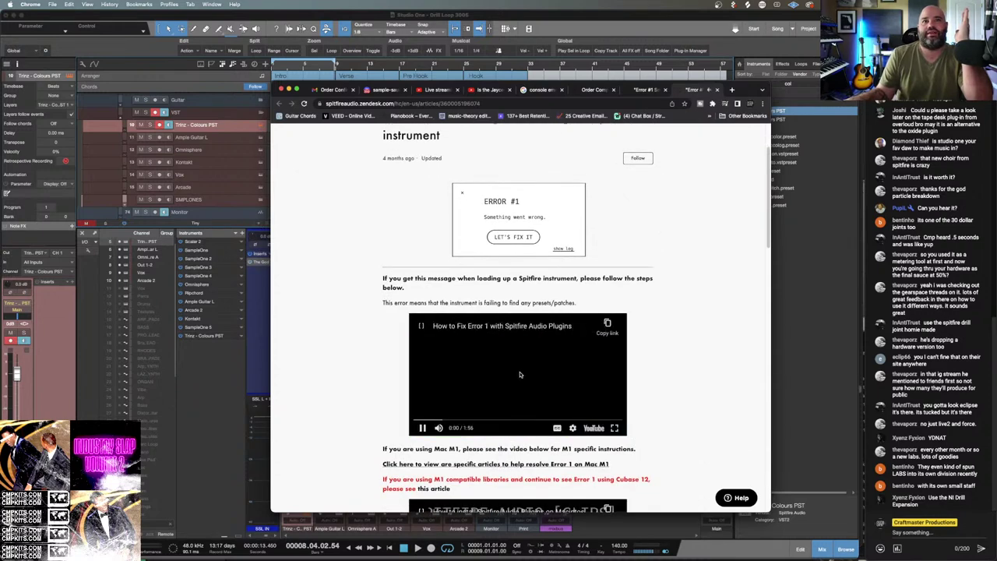
pyautogui.scroll(-1, 567, 358)
pyautogui.scroll(-1, 567, 358)
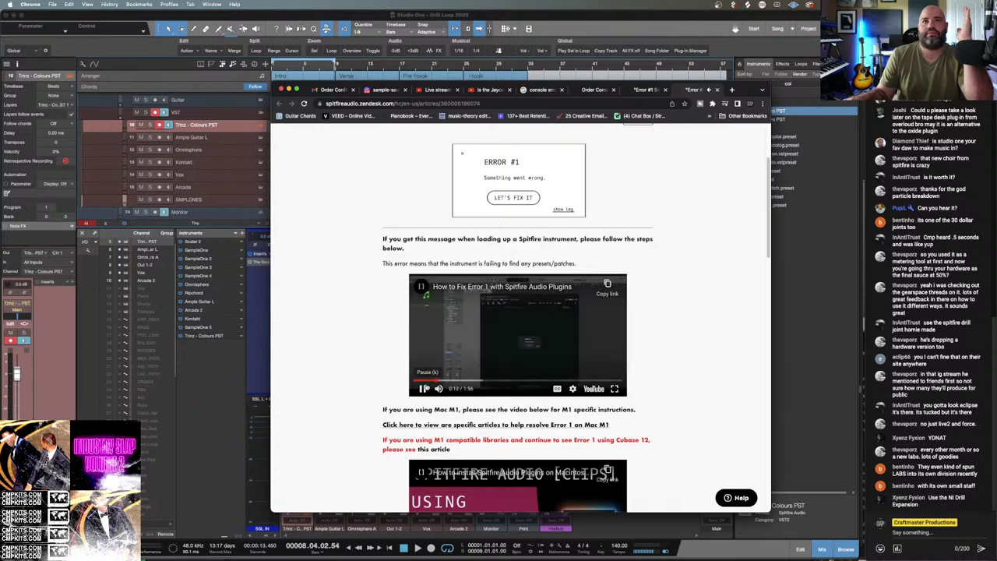
# Watch the Error 1 fix video in full screen, pause it and return to the article.
pyautogui.click(421, 388)
pyautogui.click(549, 360)
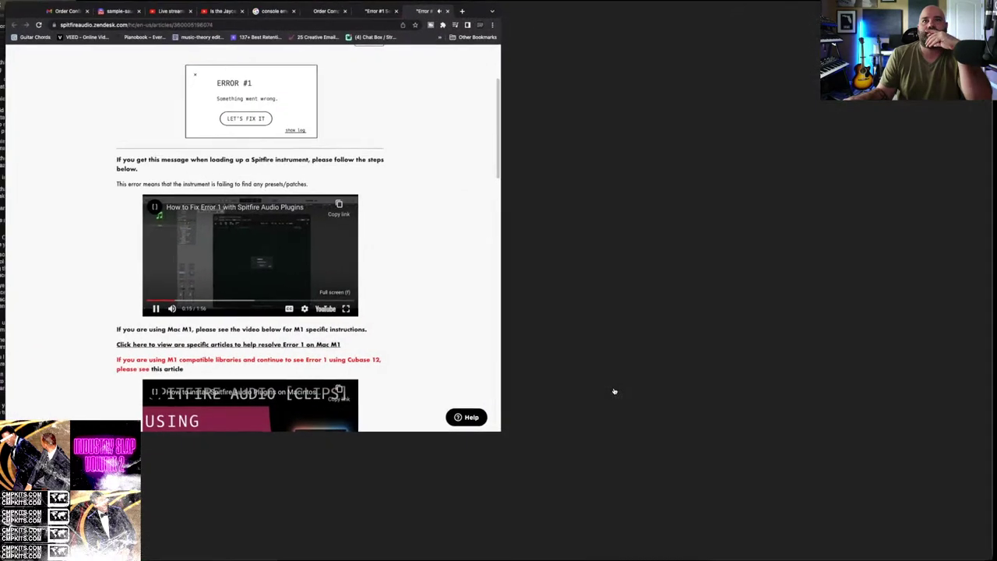
pyautogui.press('f')
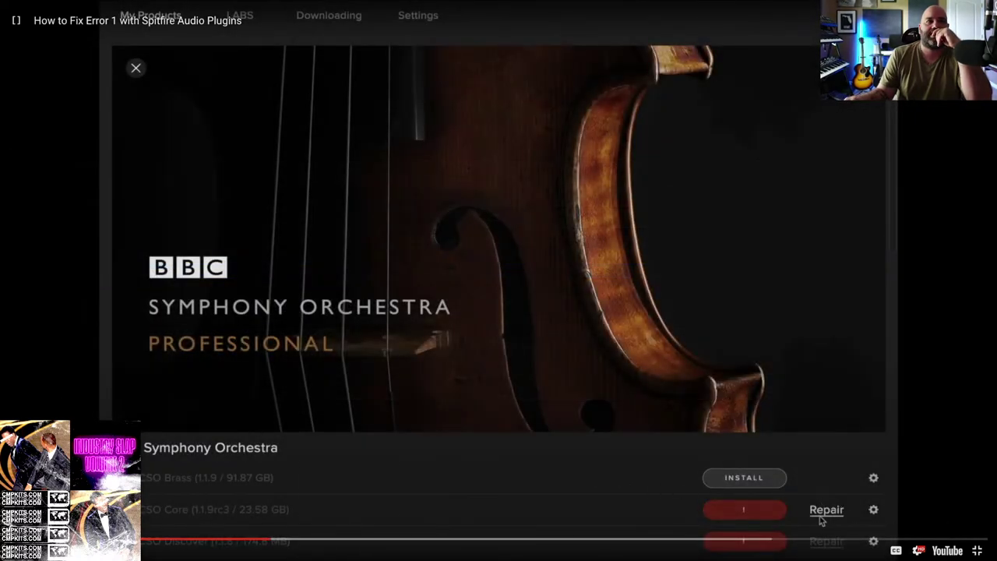
pyautogui.click(88, 203)
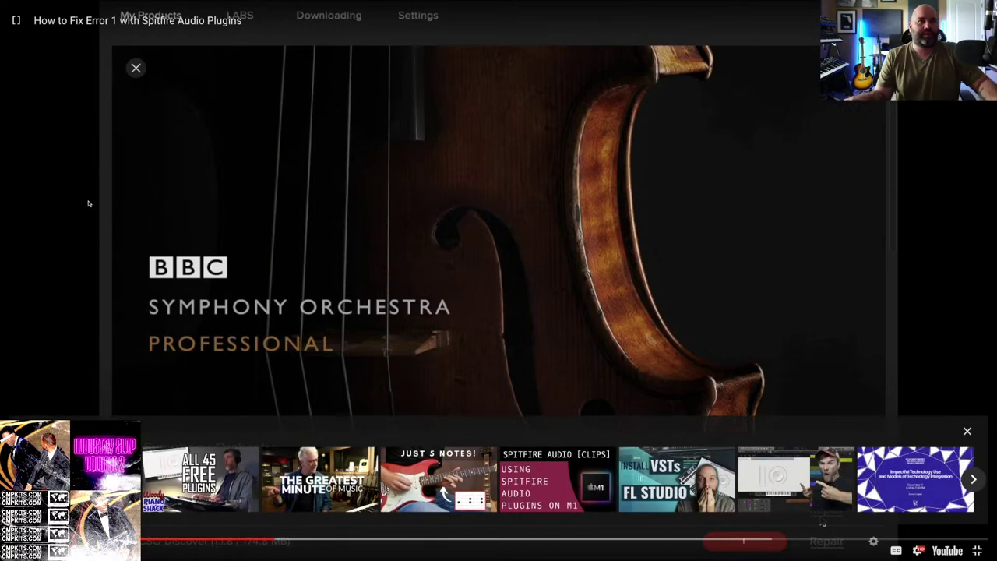
pyautogui.press('Escape')
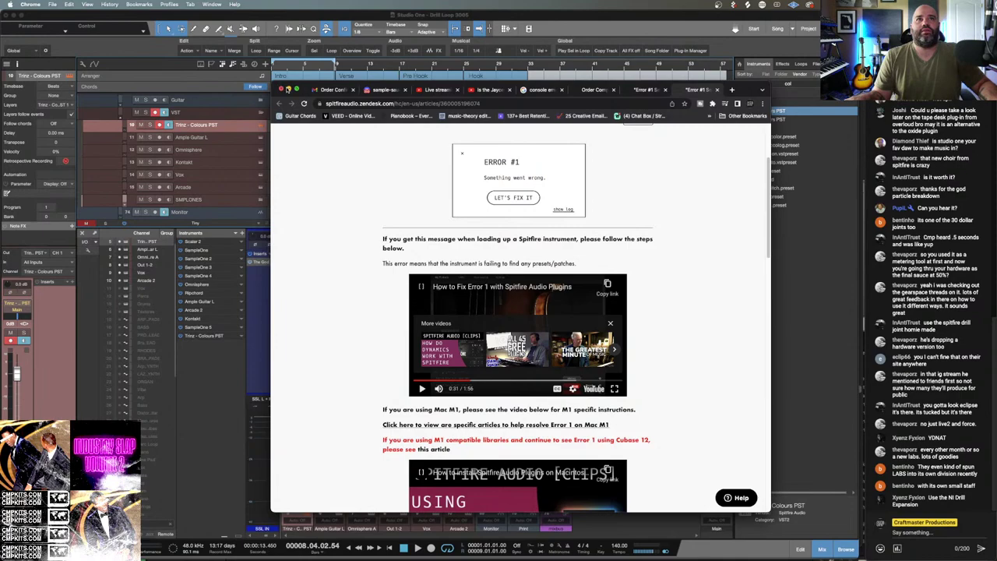
# Minimize the browser, recheck the Trinz - Colours PST instrument window and close it.
pyautogui.click(289, 91)
pyautogui.click(260, 126)
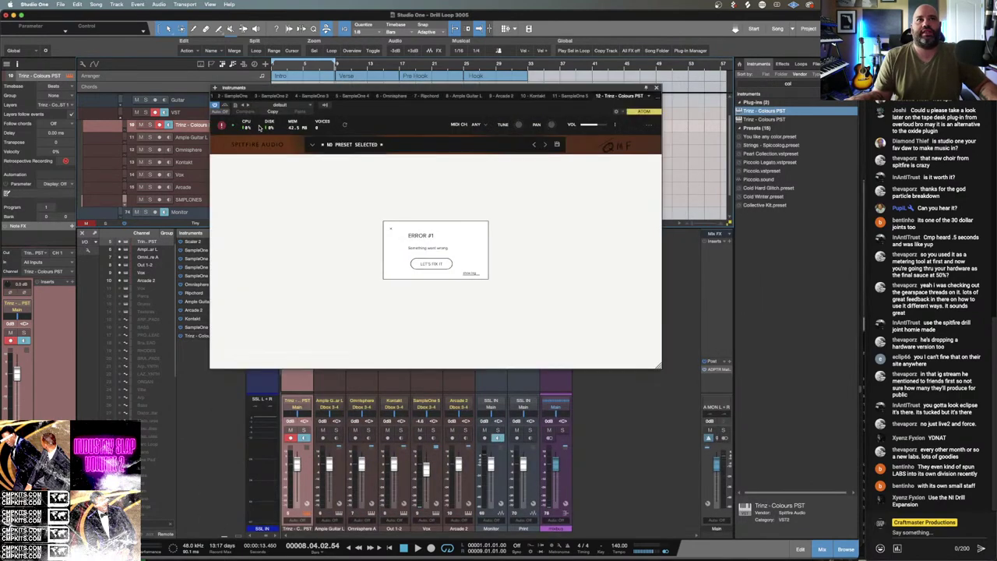
pyautogui.click(260, 127)
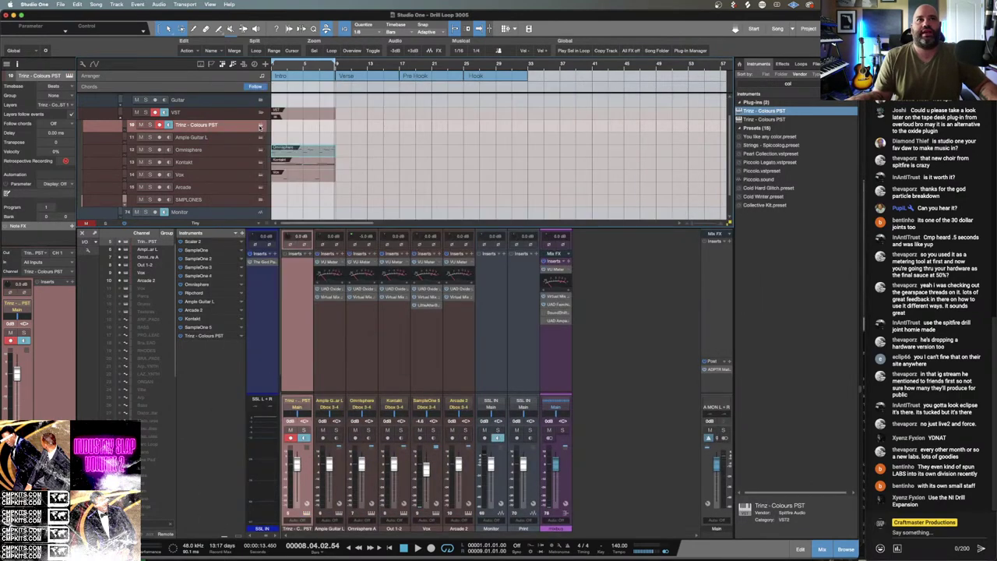
pyautogui.click(261, 126)
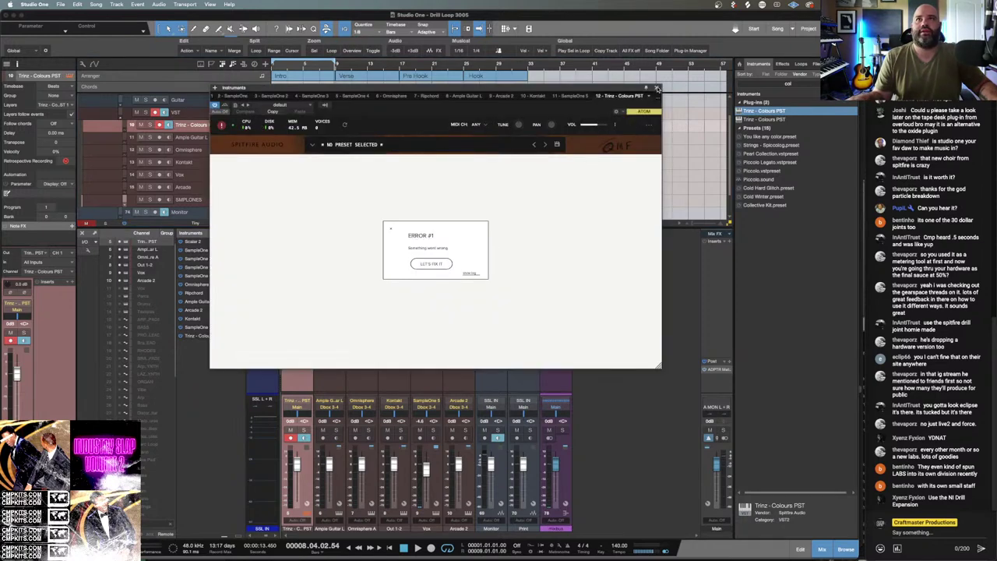
pyautogui.click(657, 88)
# Switch to Finder and open the FatAzz drive to browse for its Spitfire content.
pyautogui.moveTo(591, 547)
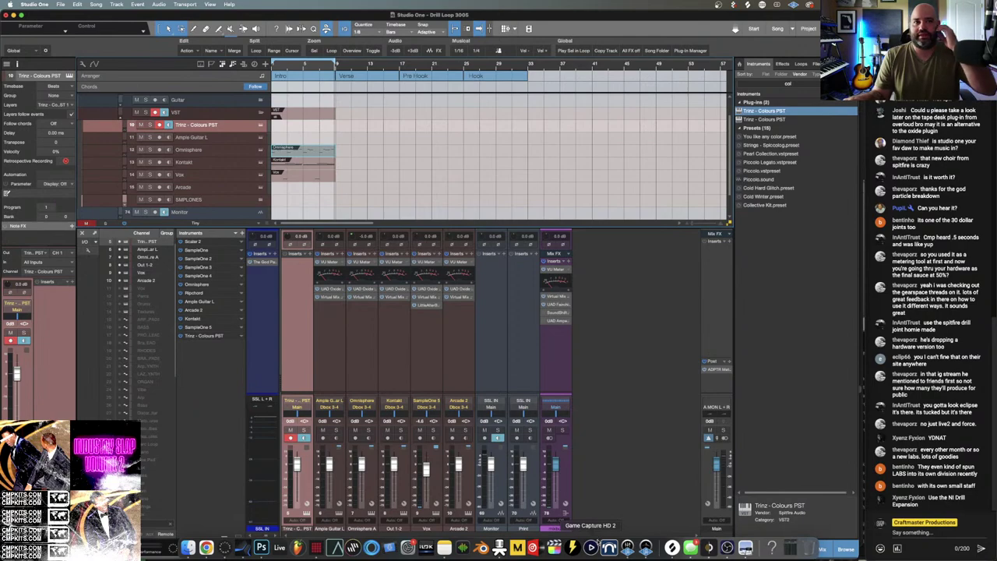
pyautogui.click(187, 547)
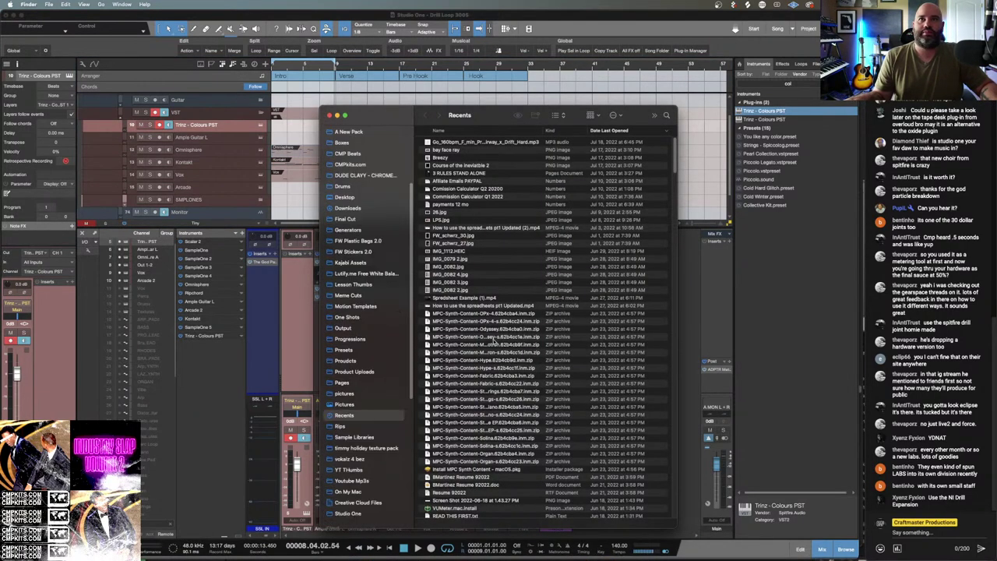
pyautogui.scroll(-5, 552, 184)
pyautogui.scroll(5, 552, 184)
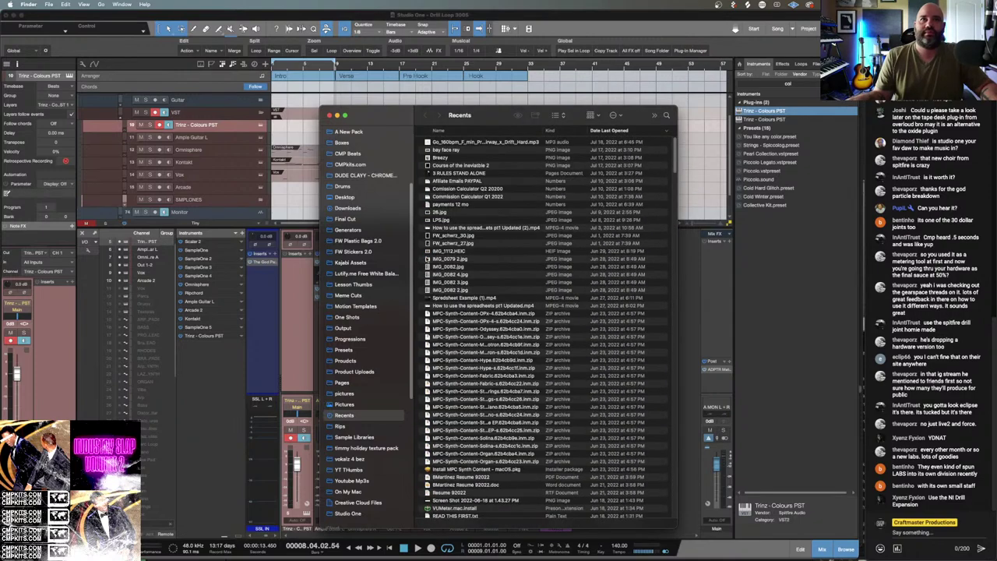
pyautogui.scroll(-6, 404, 430)
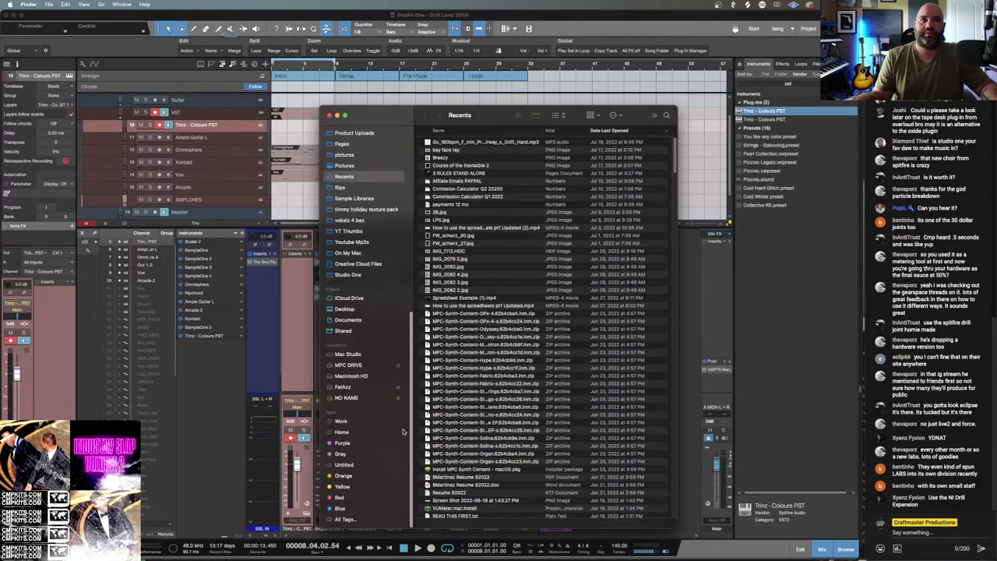
pyautogui.click(361, 389)
pyautogui.scroll(-3, 506, 343)
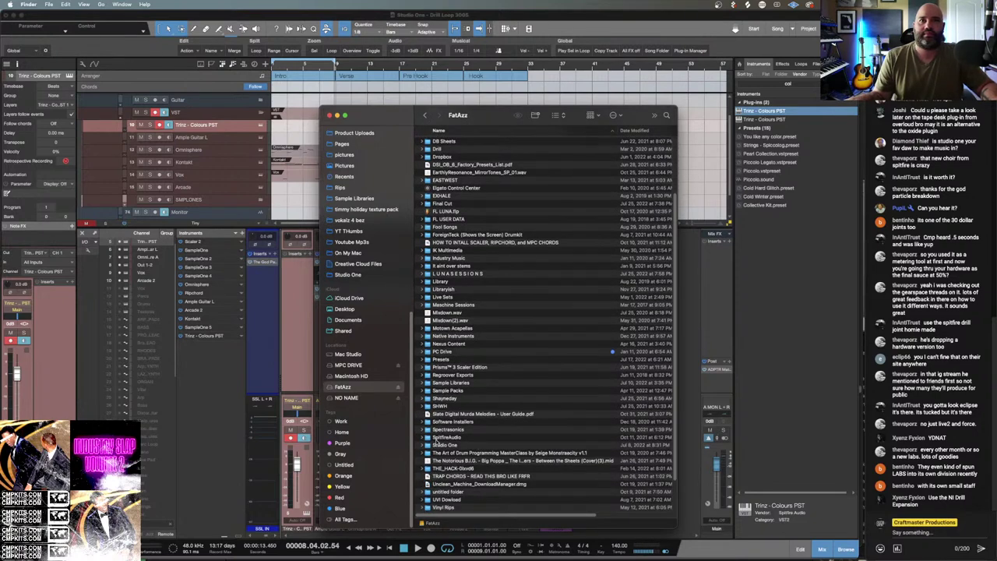
# Expand the SpitfireAudio folder and its Spitfire Audio - Originals - Epic Strings subfolder.
pyautogui.click(436, 438)
pyautogui.click(422, 439)
pyautogui.scroll(-2, 500, 413)
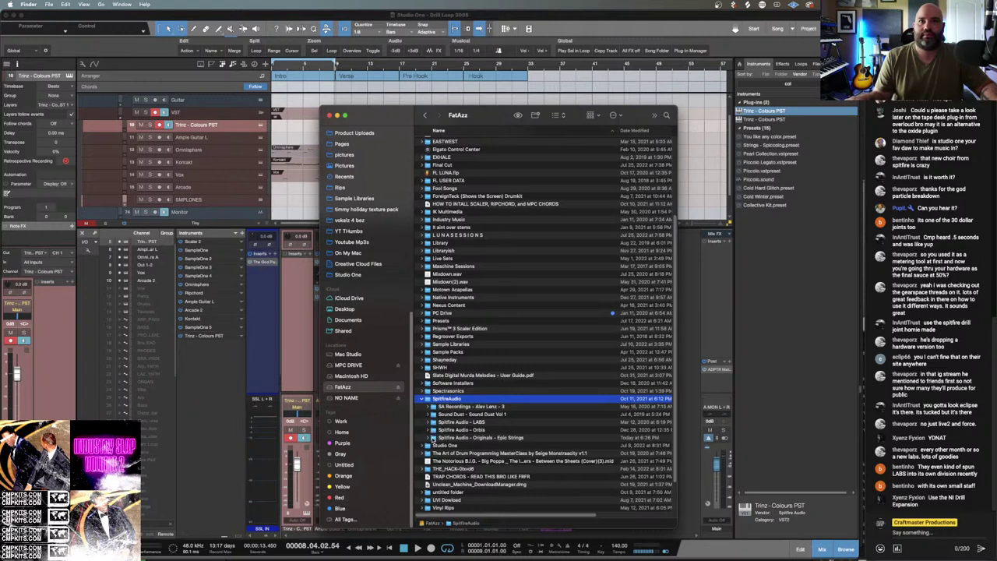
pyautogui.click(433, 438)
pyautogui.scroll(-1, 433, 439)
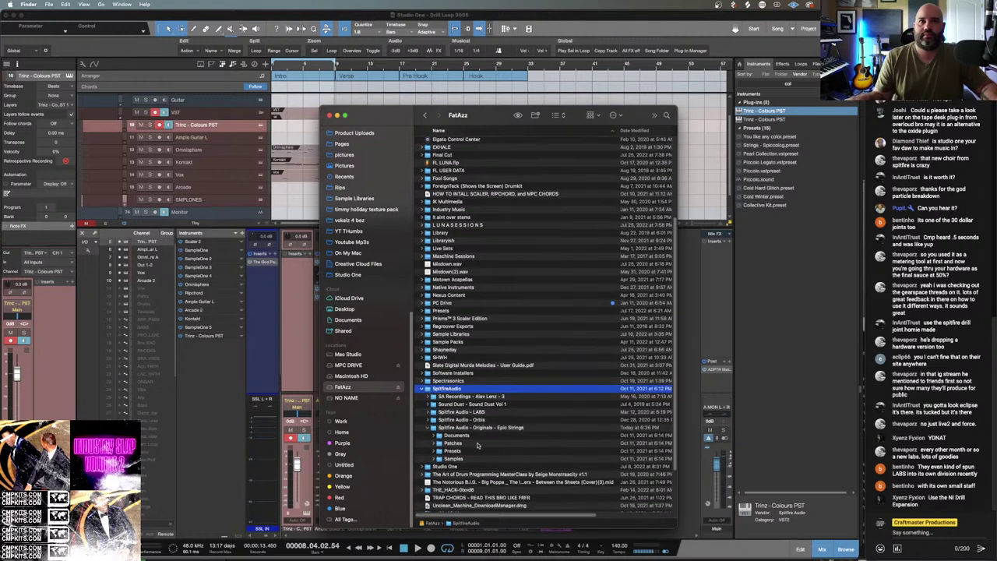
# Select only the Patches and Presets folders inside the Epic Strings library folder.
pyautogui.click(460, 443)
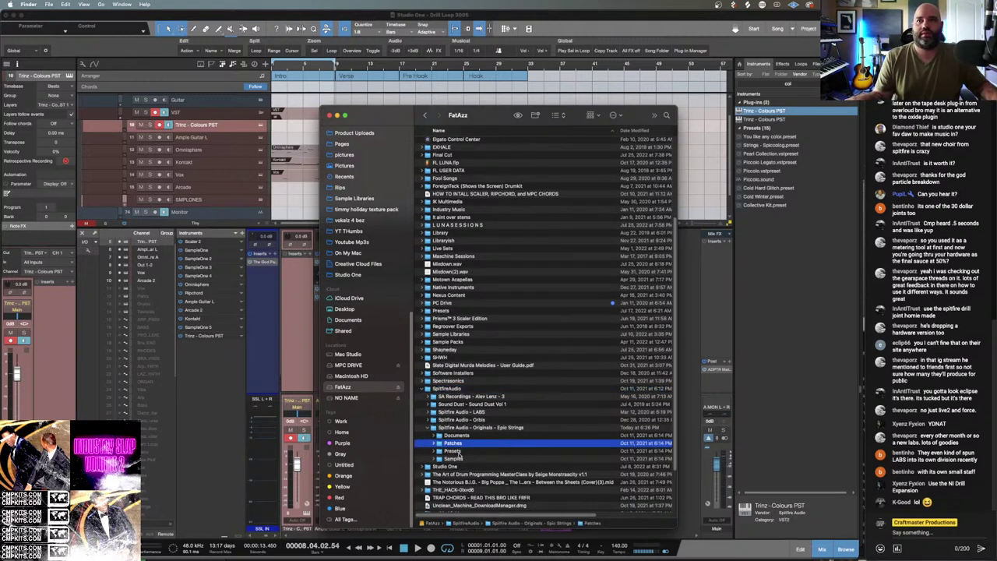
pyautogui.keyDown('shift'); pyautogui.click(459, 458); pyautogui.keyUp('shift')
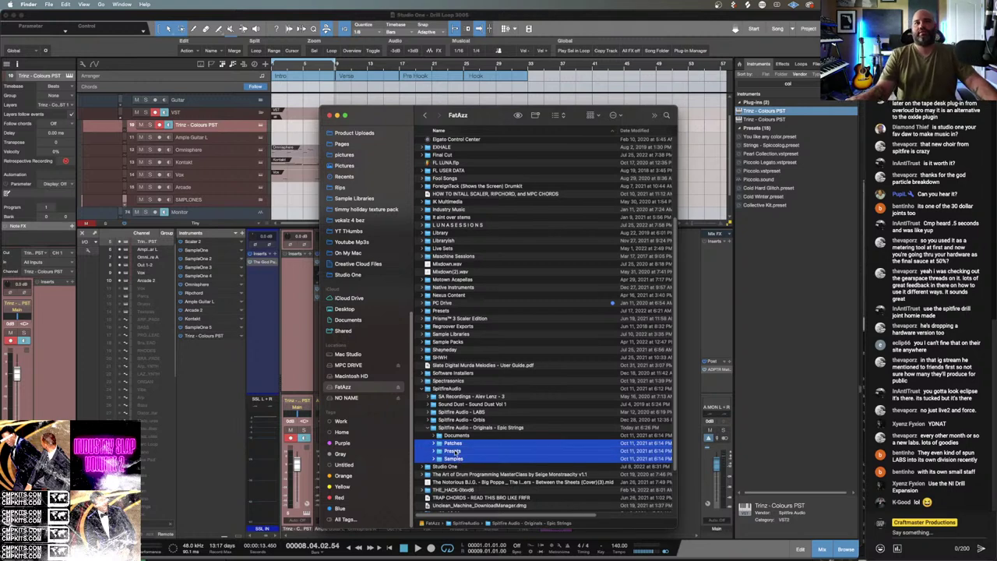
pyautogui.keyDown('super'); pyautogui.click(459, 459); pyautogui.keyUp('super')
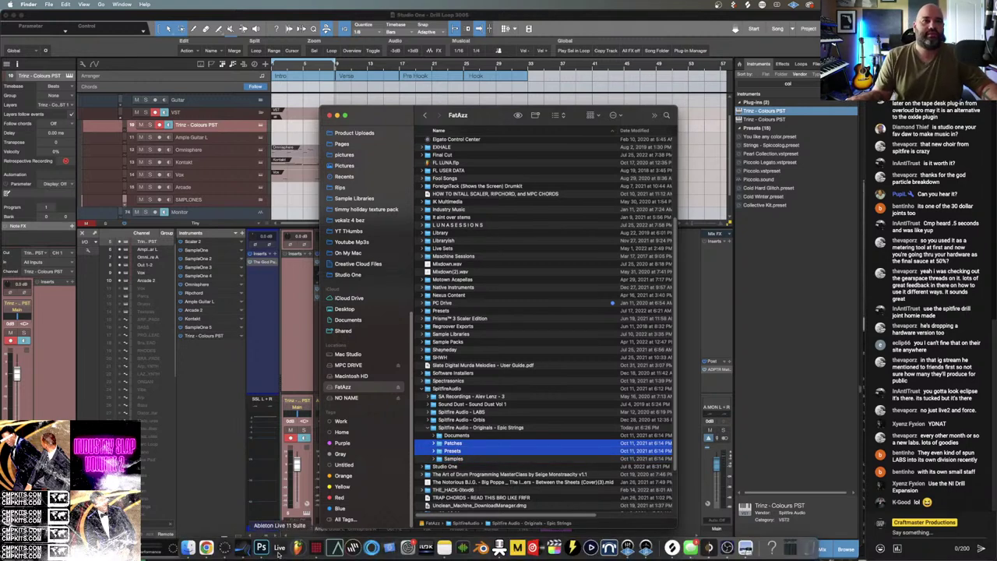
# Bring up the Spitfire Error #1 support article in Chrome, replay the fix video from about 0:20, and minimize the browser.
pyautogui.click(208, 549)
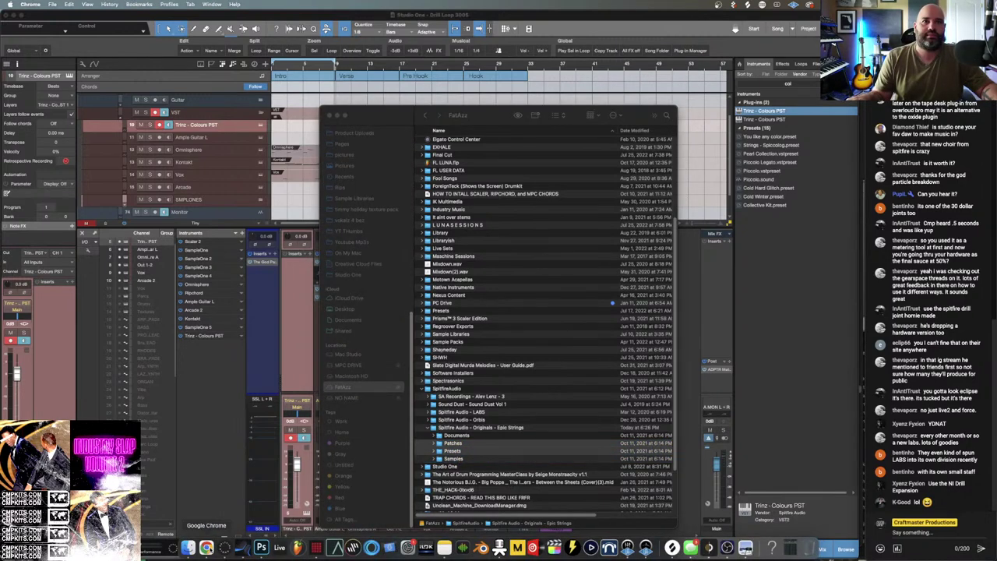
pyautogui.rightClick(207, 548)
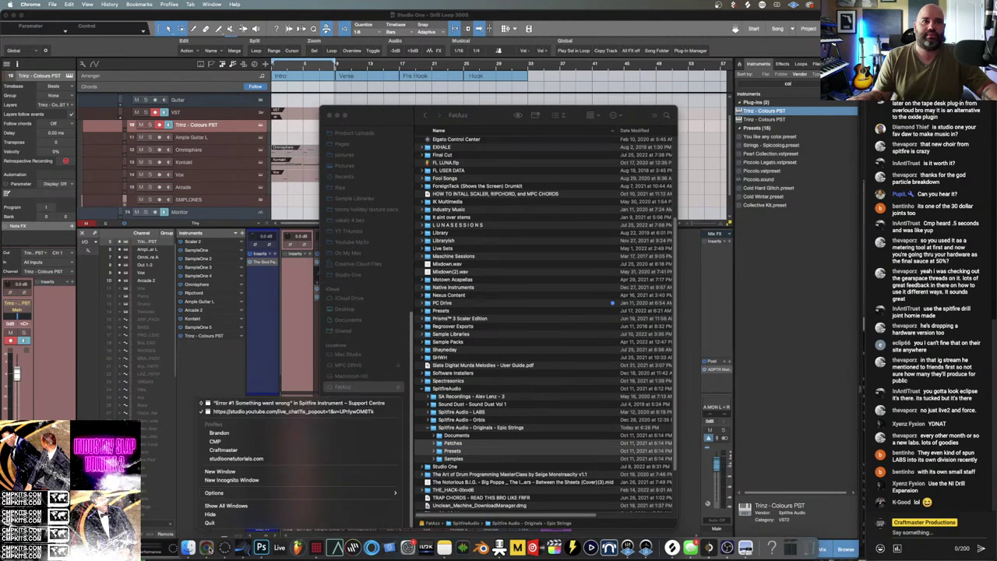
pyautogui.click(257, 403)
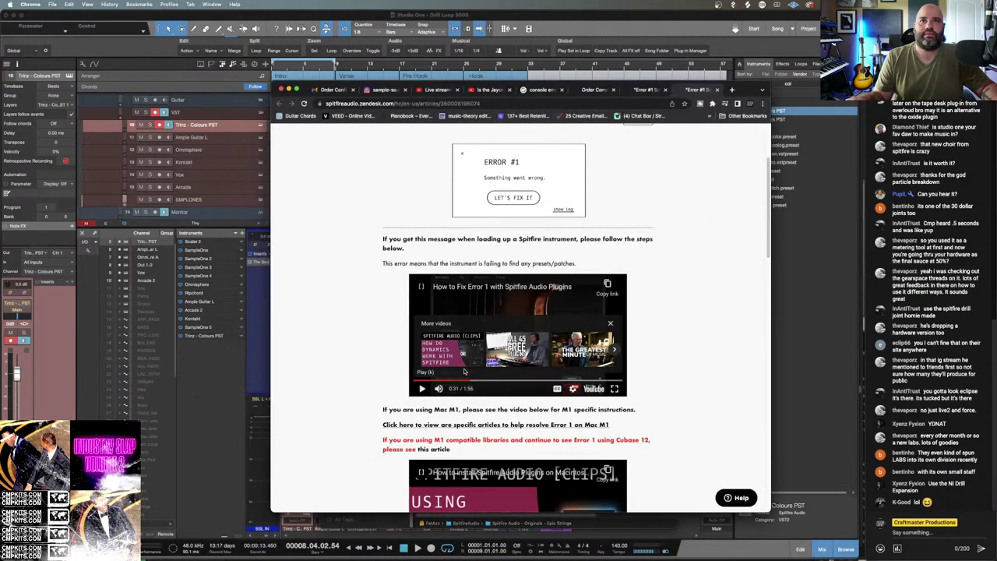
pyautogui.click(464, 372)
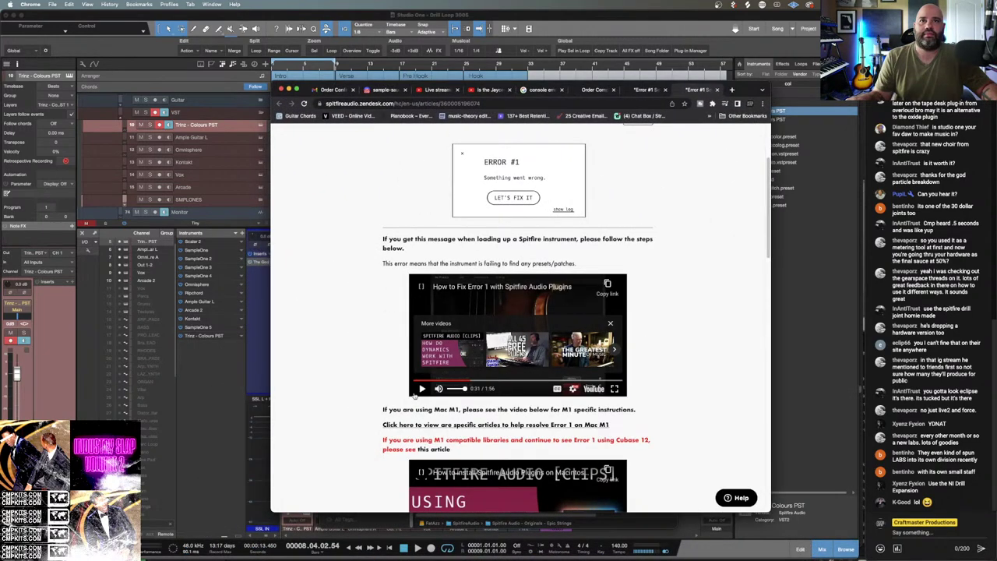
pyautogui.click(458, 380)
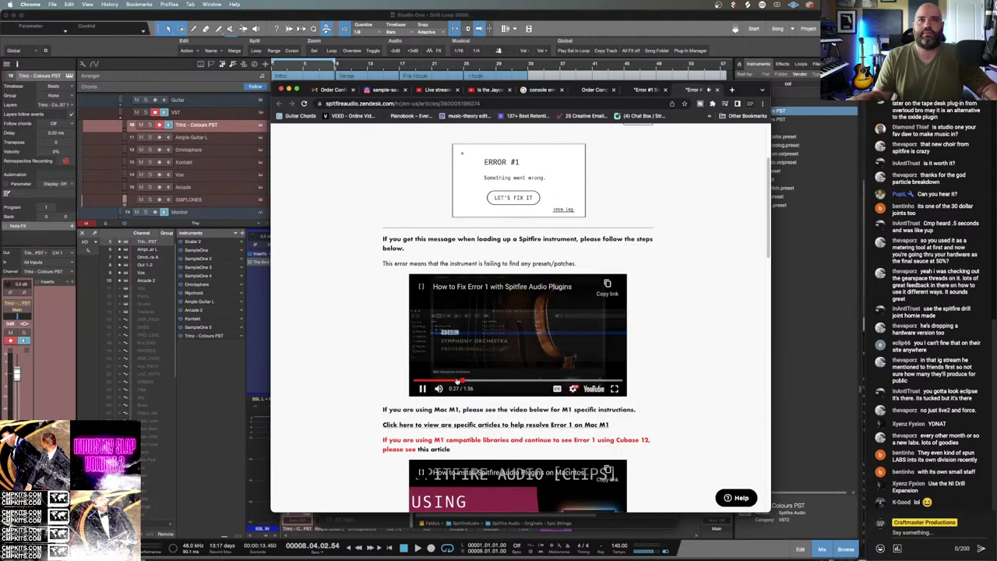
pyautogui.click(455, 379)
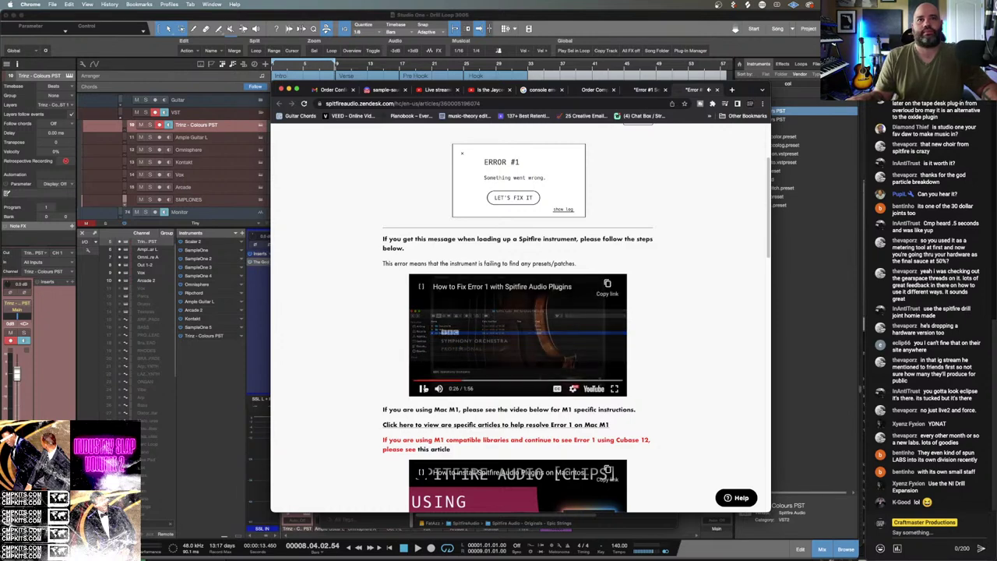
pyautogui.click(455, 379)
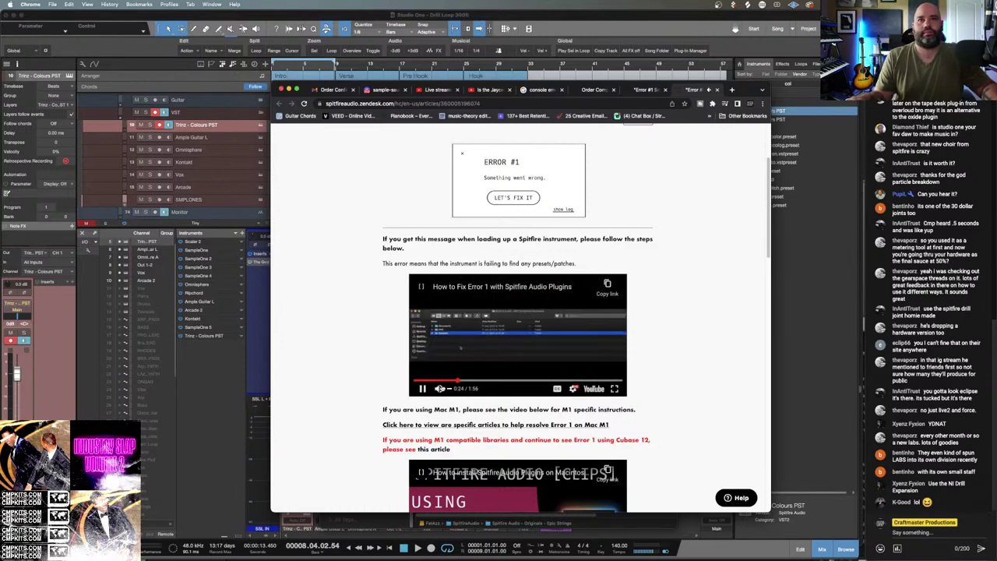
pyautogui.click(445, 379)
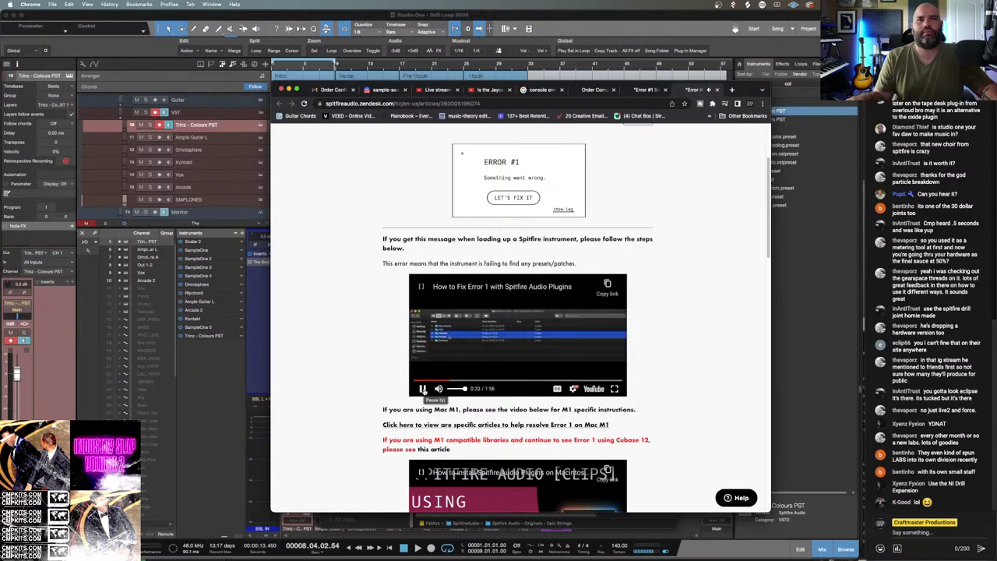
pyautogui.click(423, 389)
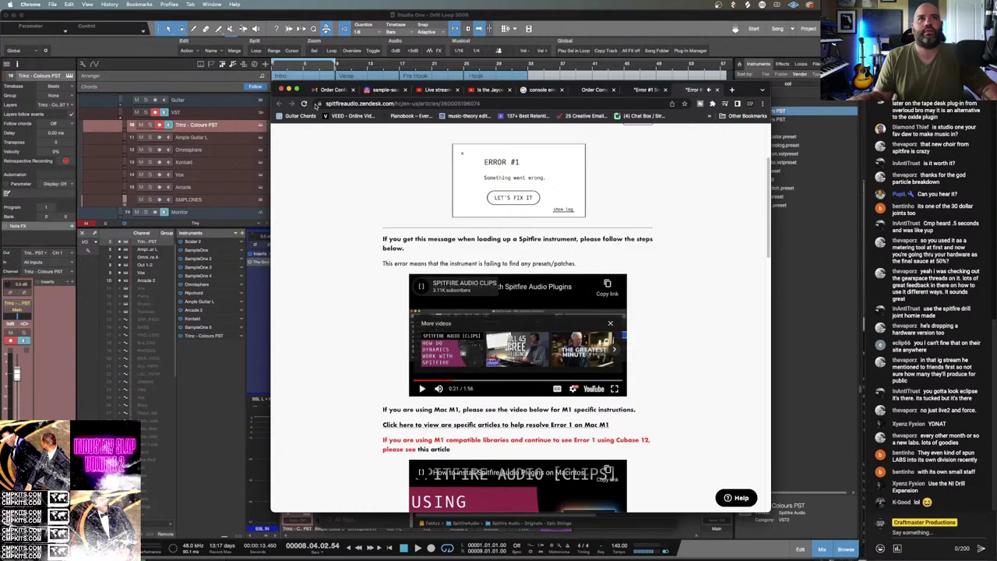
pyautogui.click(289, 91)
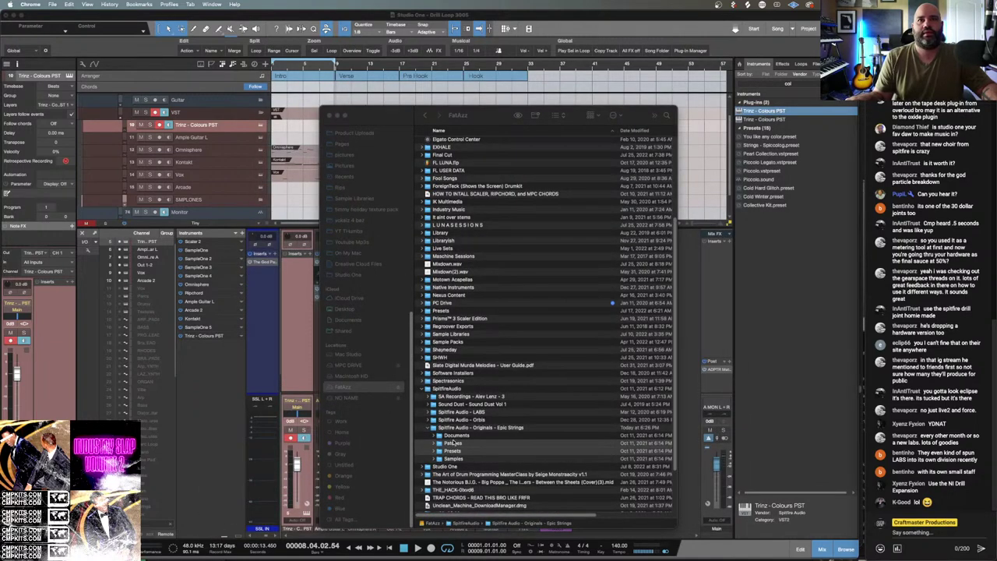
# Move the Patches and Presets folders of the Epic Strings library to the Trash.
pyautogui.rightClick(453, 444)
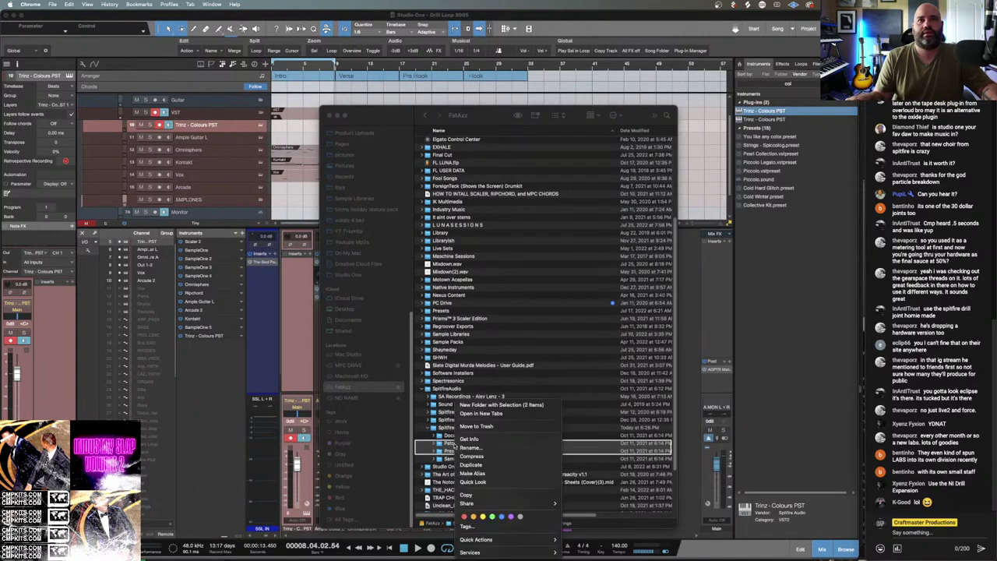
pyautogui.click(498, 427)
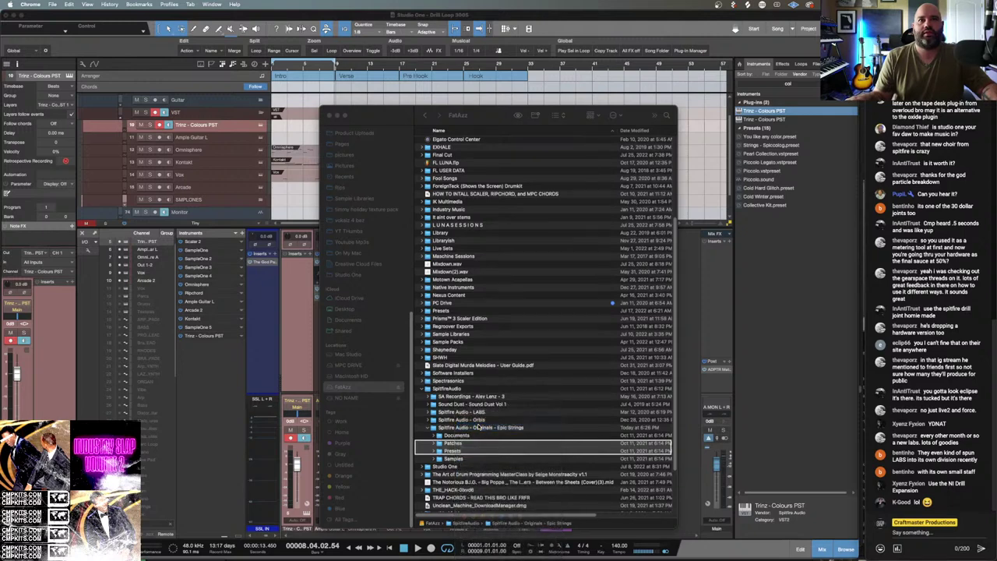
pyautogui.click(461, 442)
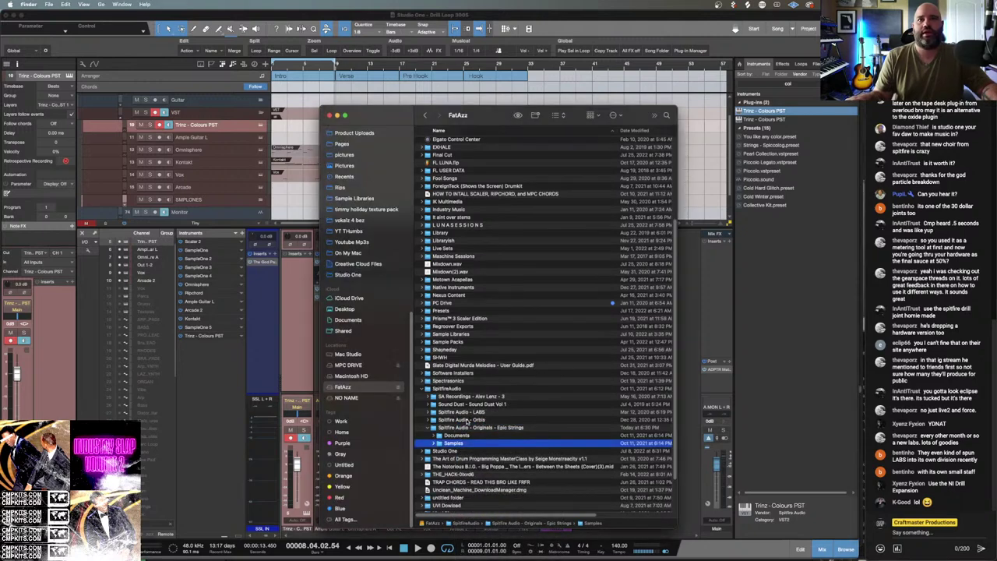
# Delete the Spitfire Audio - Orbis folder from SpitfireAudio and collapse the Epic Strings folder.
pyautogui.rightClick(465, 419)
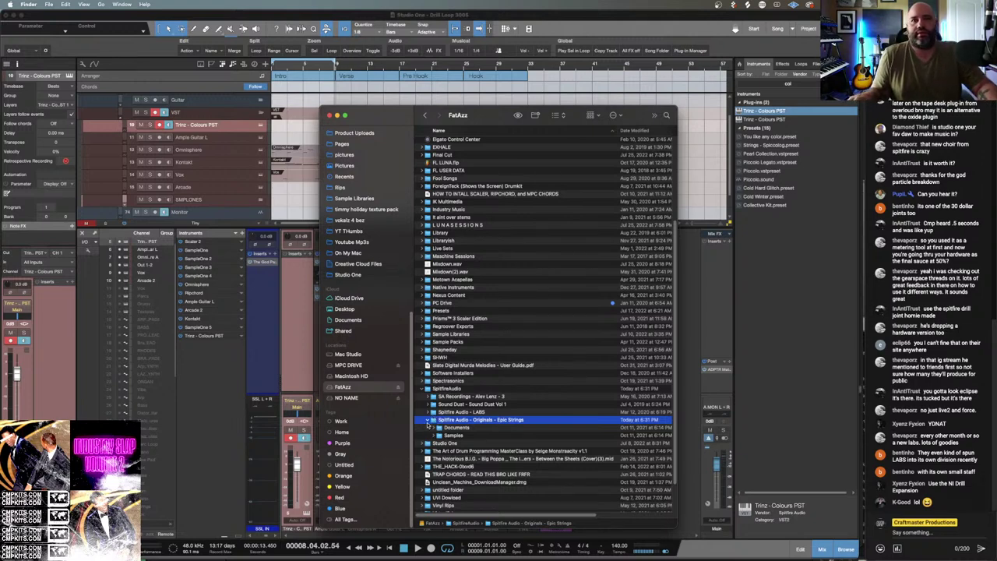
pyautogui.click(427, 423)
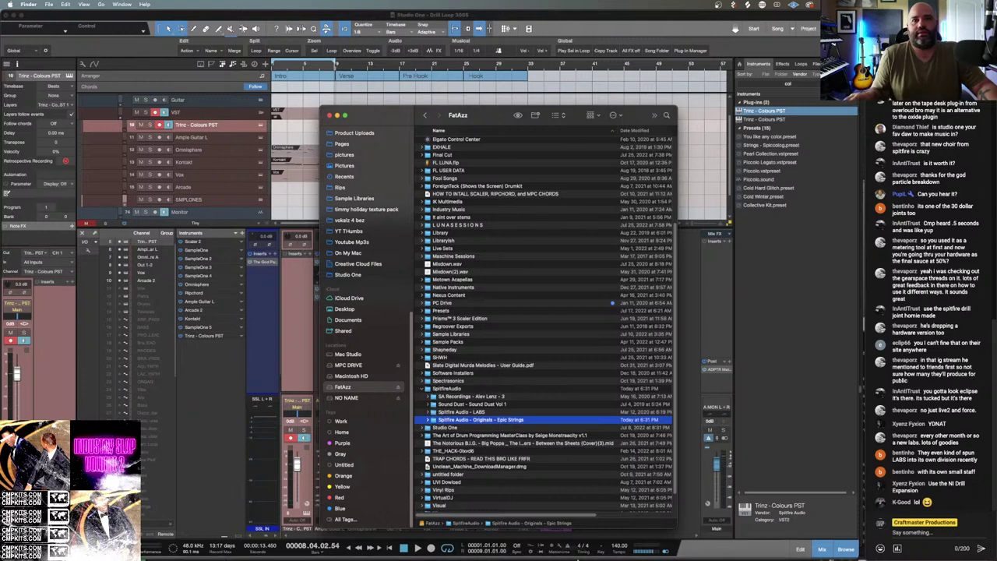
# Switch to the Spitfire Audio app and open the Originals - Epic Strings page from My Products.
pyautogui.moveTo(554, 547)
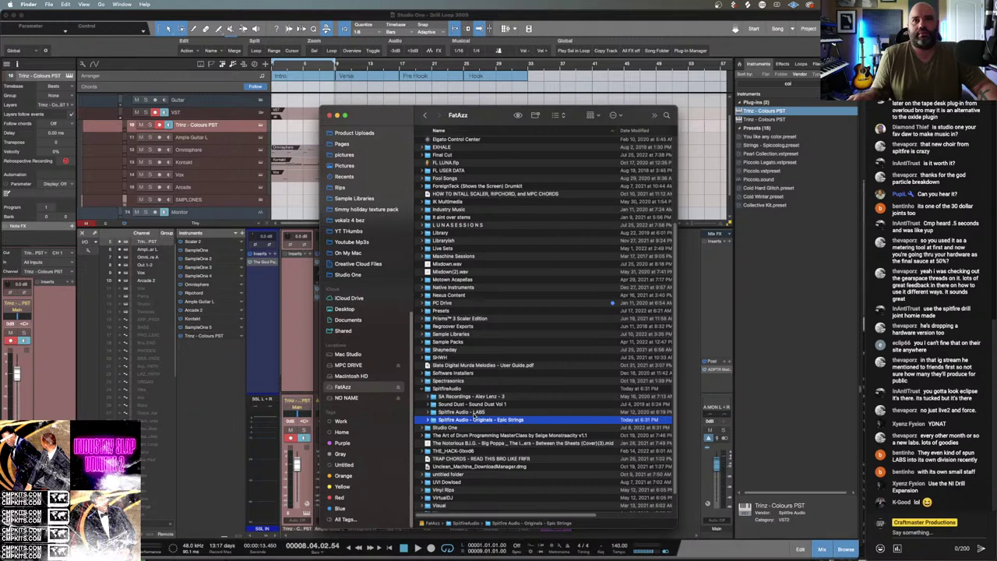
pyautogui.moveTo(477, 549)
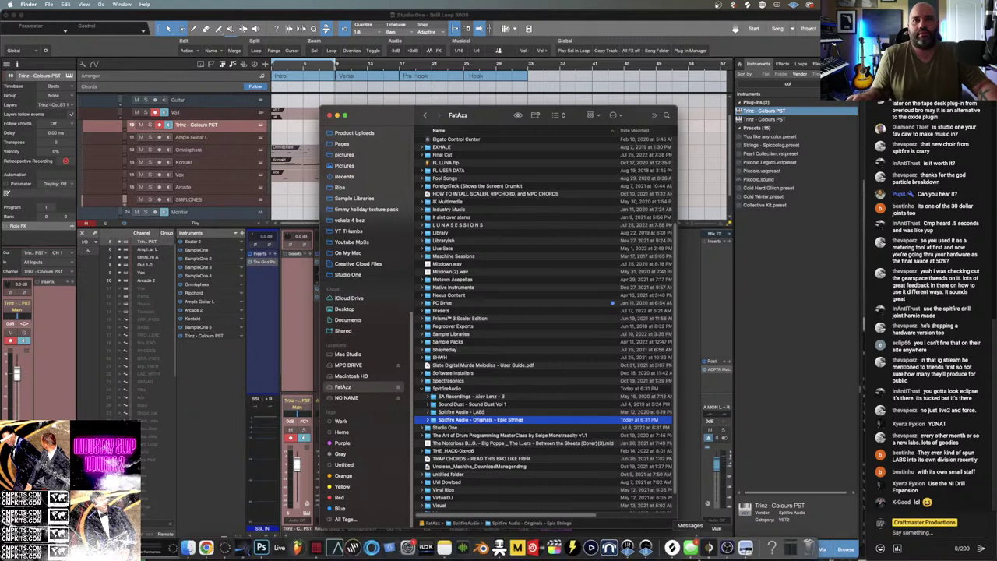
pyautogui.click(225, 547)
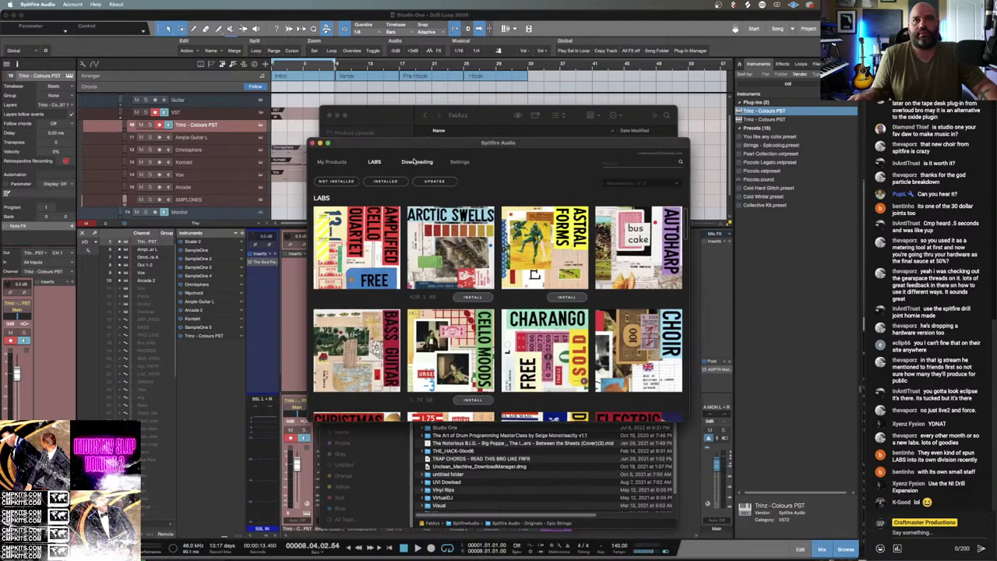
pyautogui.click(415, 162)
pyautogui.click(374, 162)
pyautogui.click(327, 162)
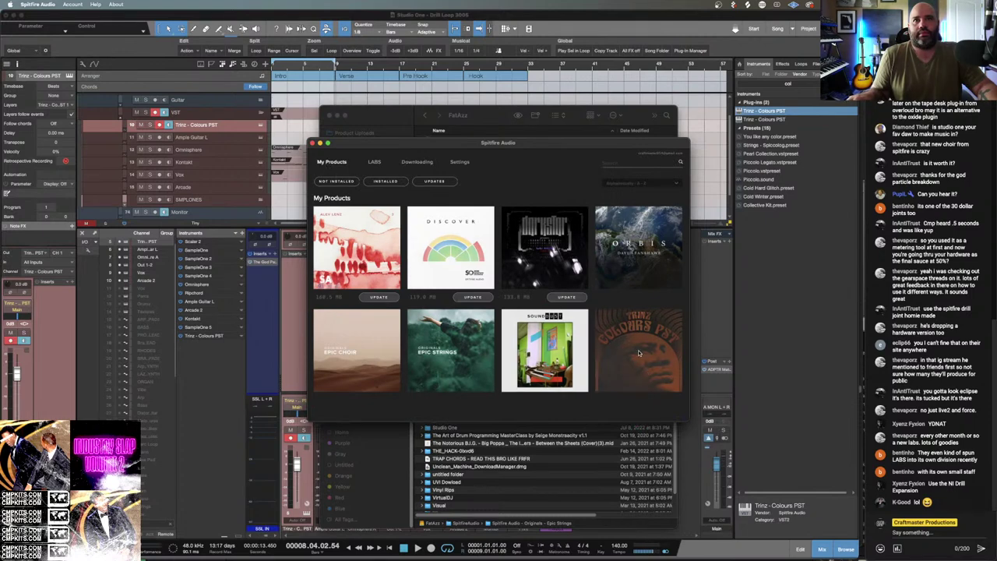
pyautogui.click(448, 372)
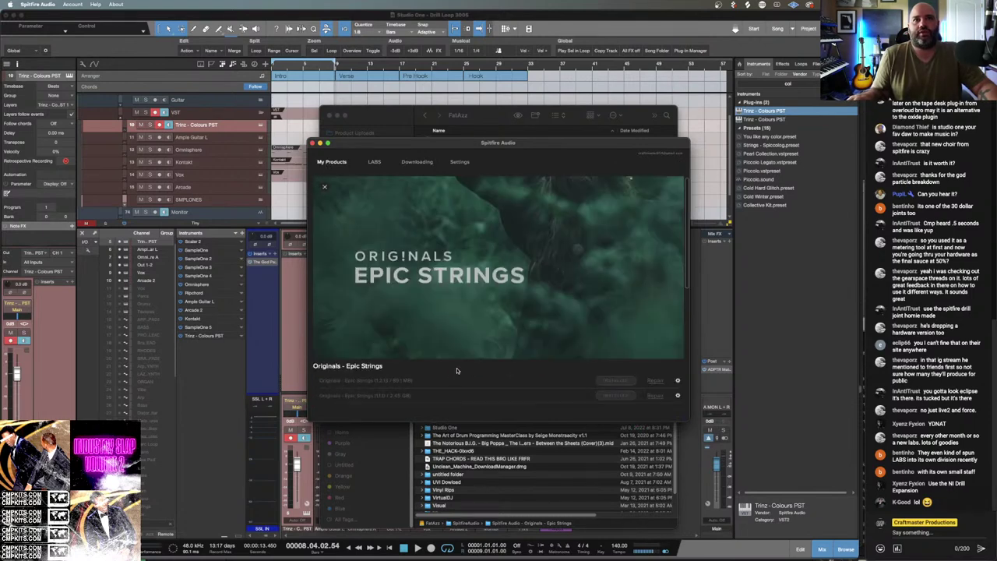
# Repair the first listed Epic Strings entry using the Spitfire Audio - Originals - Epic Strings folder on FatAzz as its location.
pyautogui.click(655, 377)
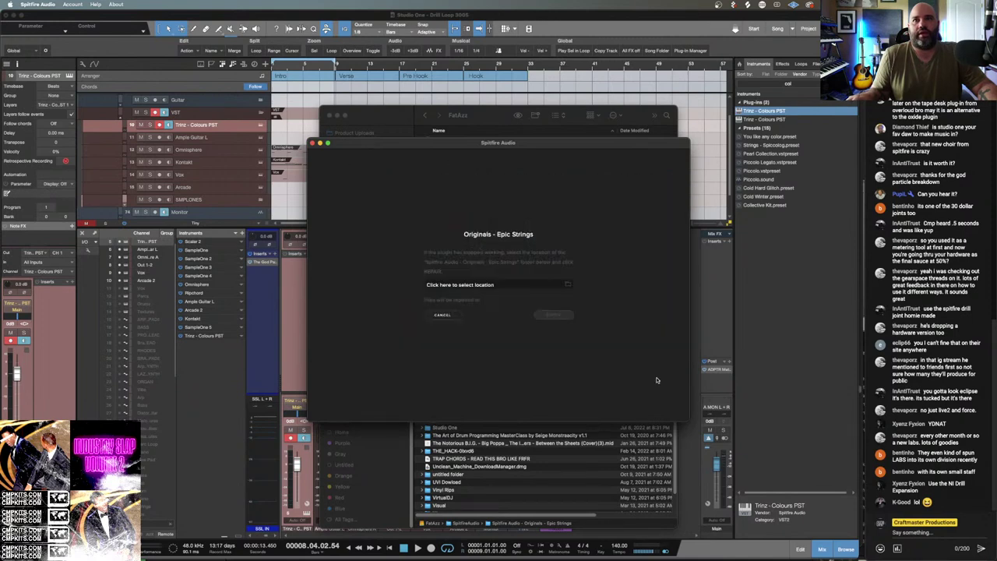
pyautogui.click(568, 285)
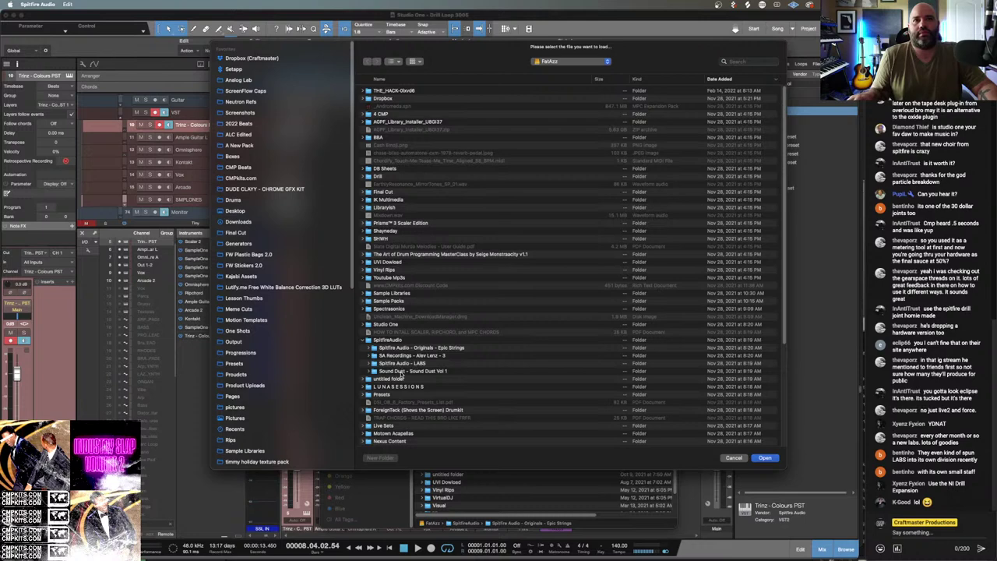
pyautogui.click(405, 349)
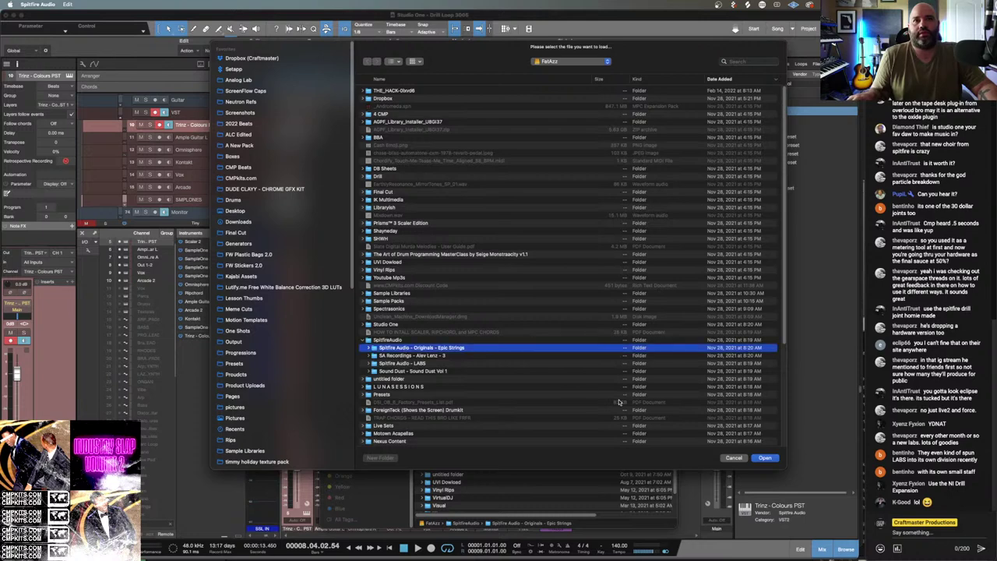
pyautogui.click(760, 459)
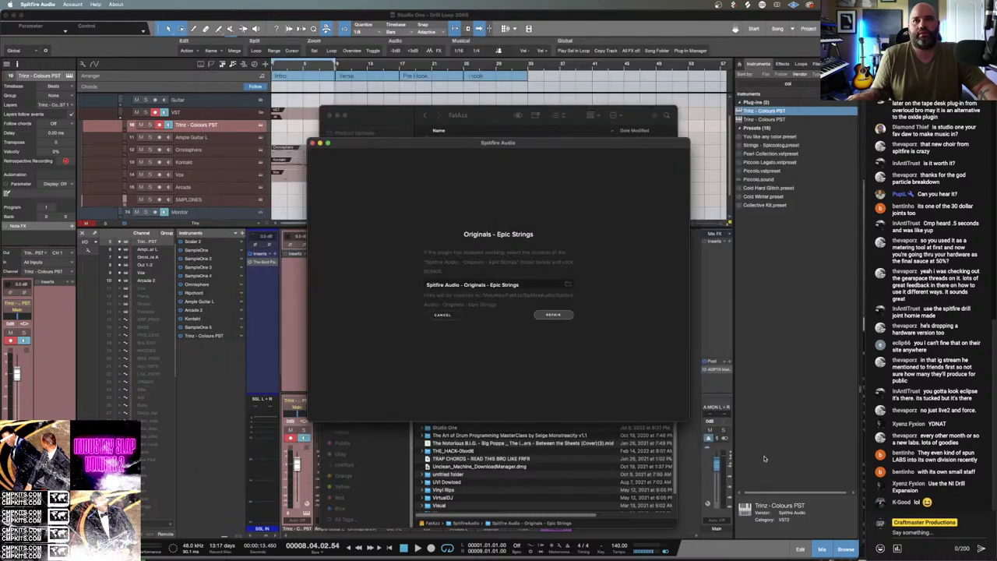
pyautogui.click(558, 316)
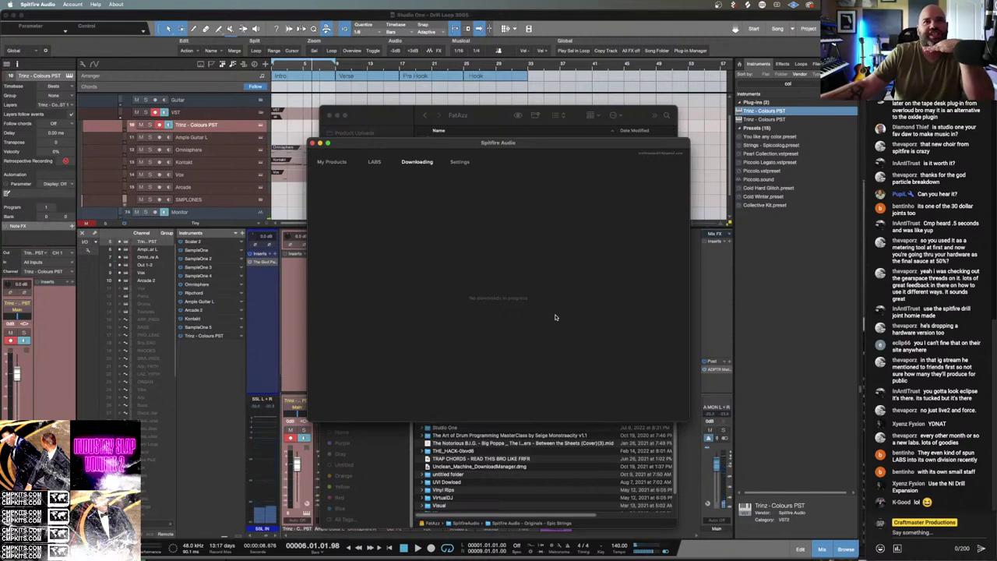
# Return to My Products and reopen the Originals - Epic Strings page.
pyautogui.click(375, 162)
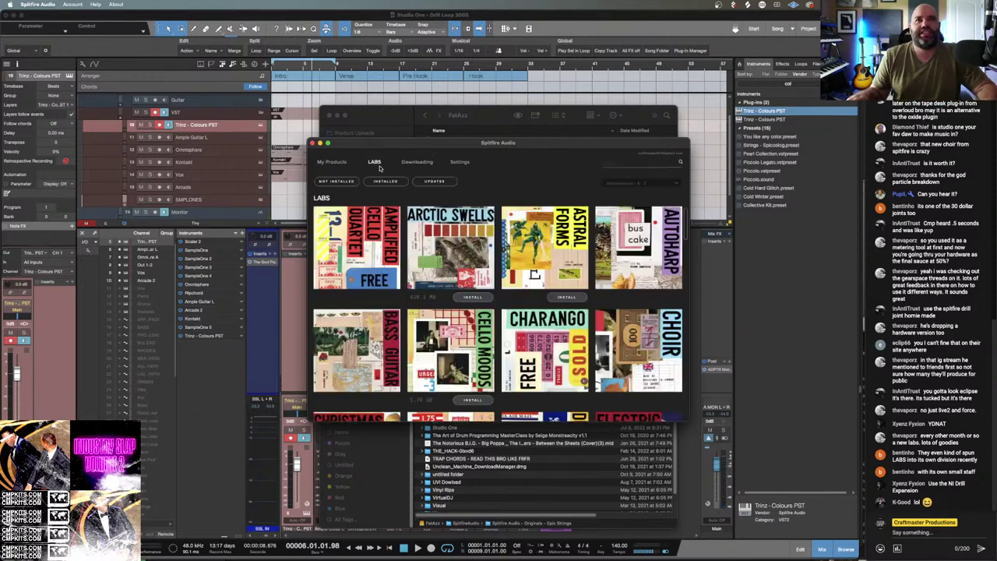
pyautogui.click(331, 162)
pyautogui.click(461, 354)
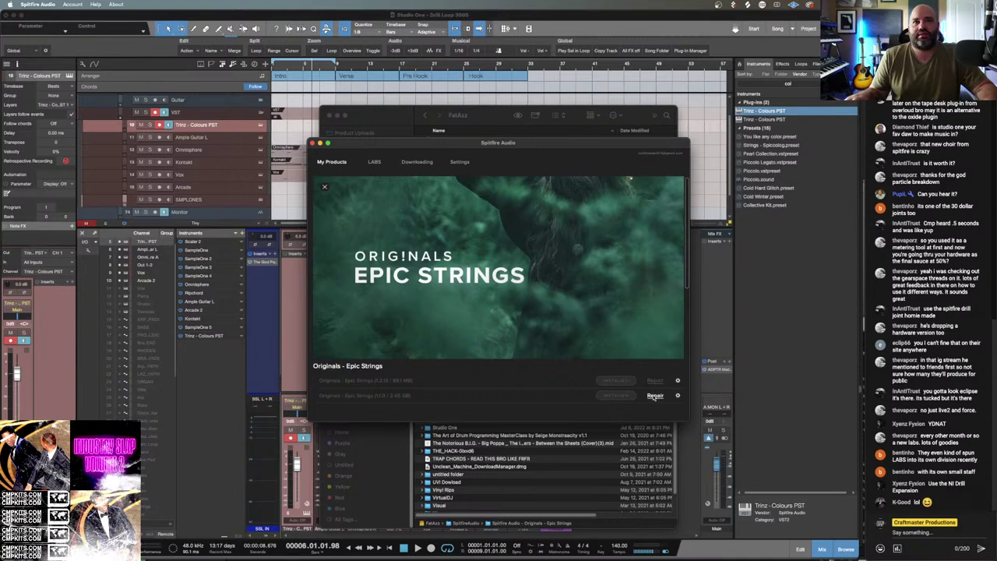
pyautogui.click(655, 396)
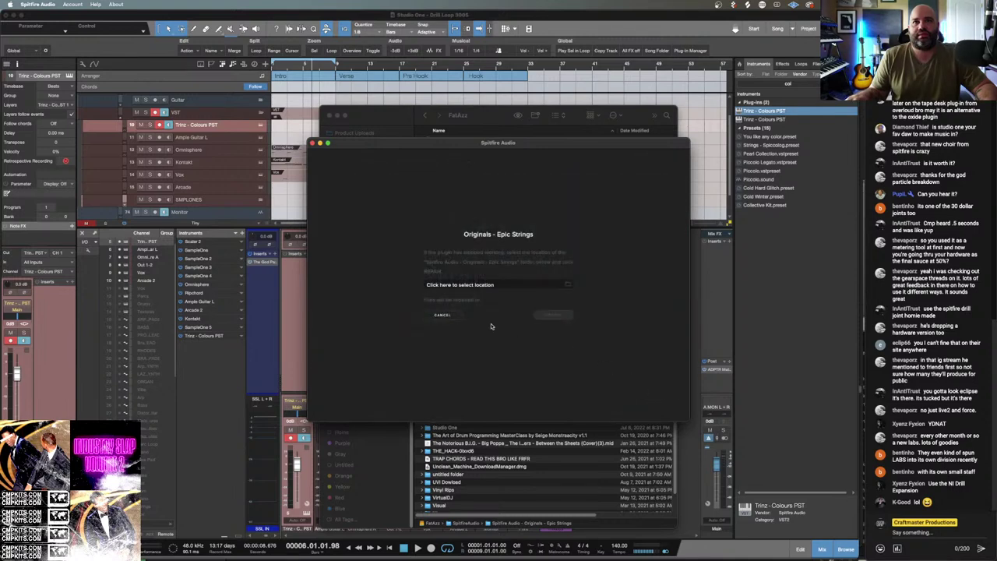
pyautogui.click(563, 286)
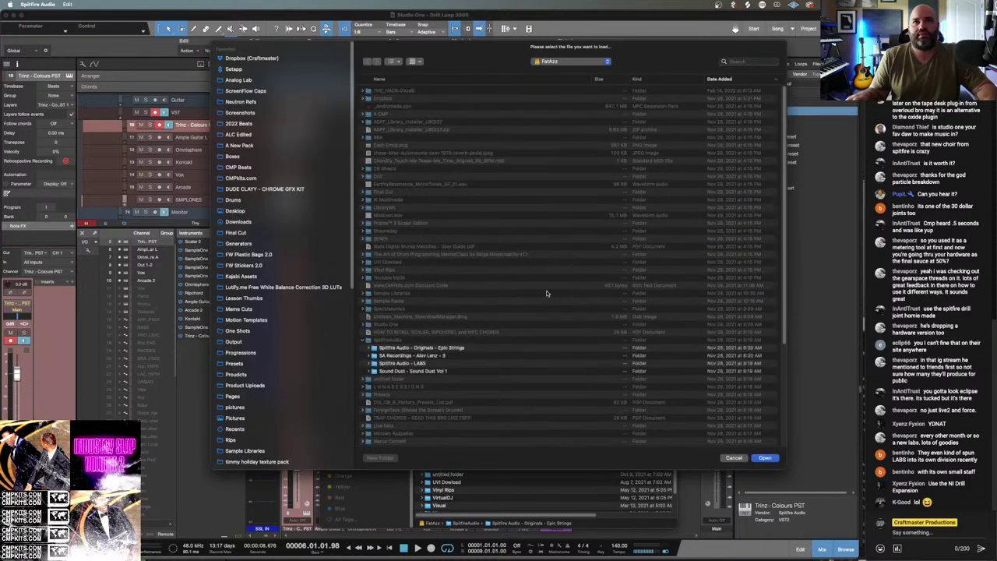
pyautogui.click(419, 364)
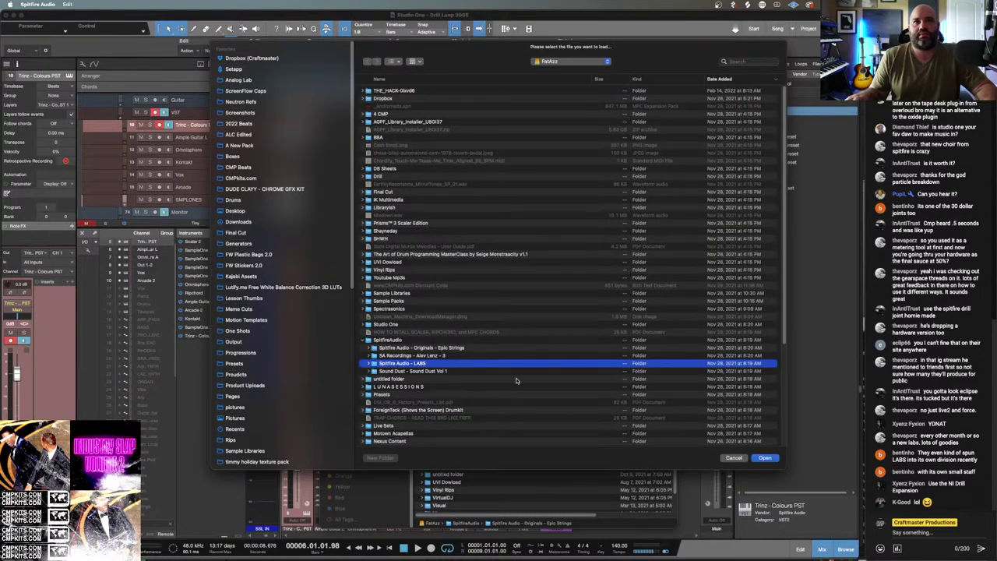
pyautogui.click(767, 458)
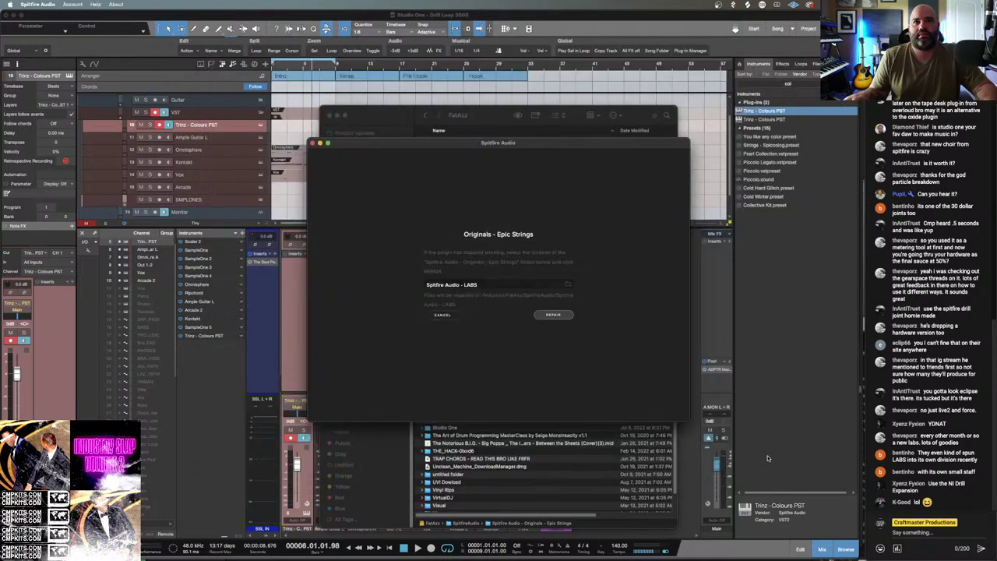
pyautogui.click(565, 316)
pyautogui.click(442, 315)
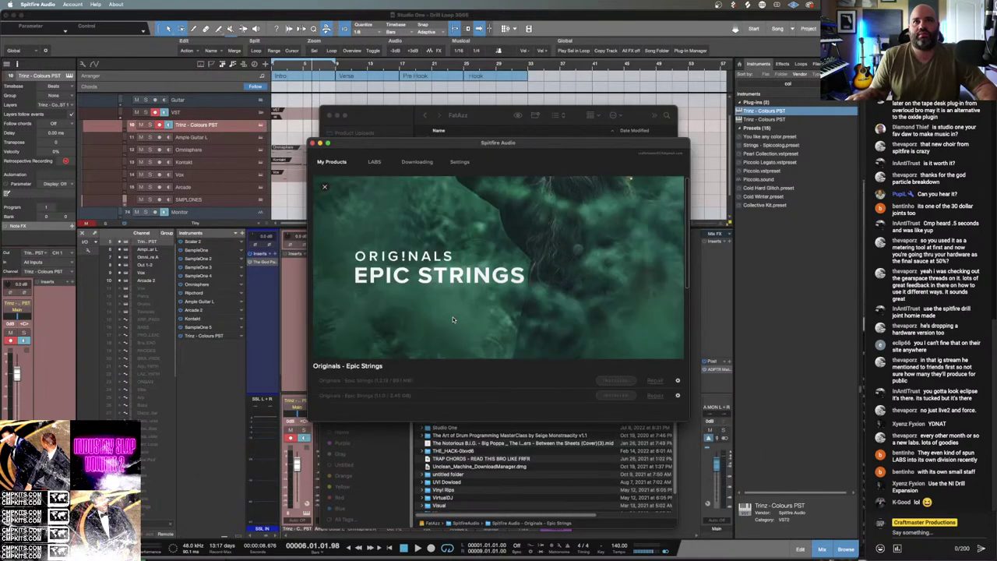
# Try to repair the second listed Epic Strings entry using the Spitfire Audio - Originals - Epic Strings folder in SpitfireAudio on FatAzz.
pyautogui.click(652, 396)
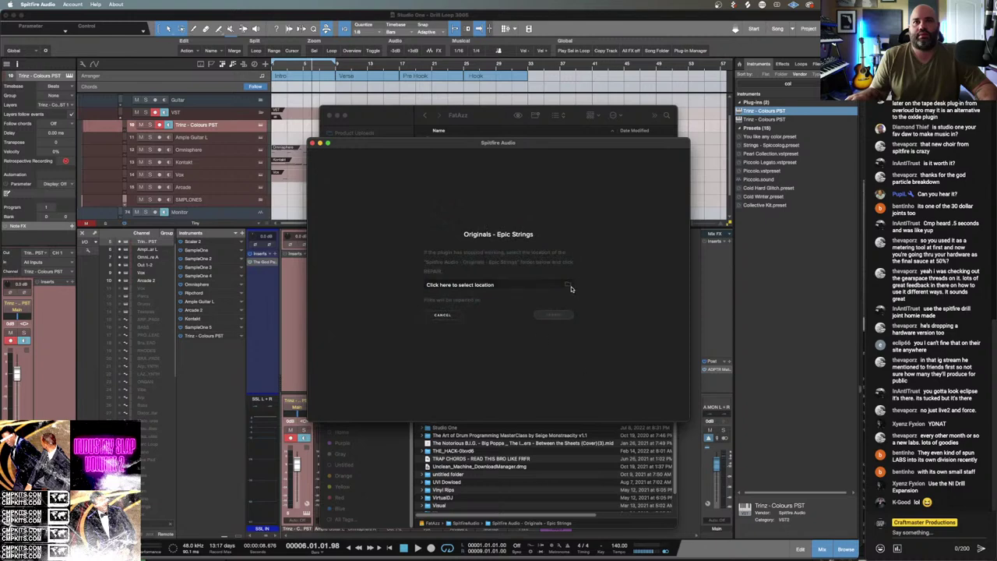
pyautogui.click(570, 289)
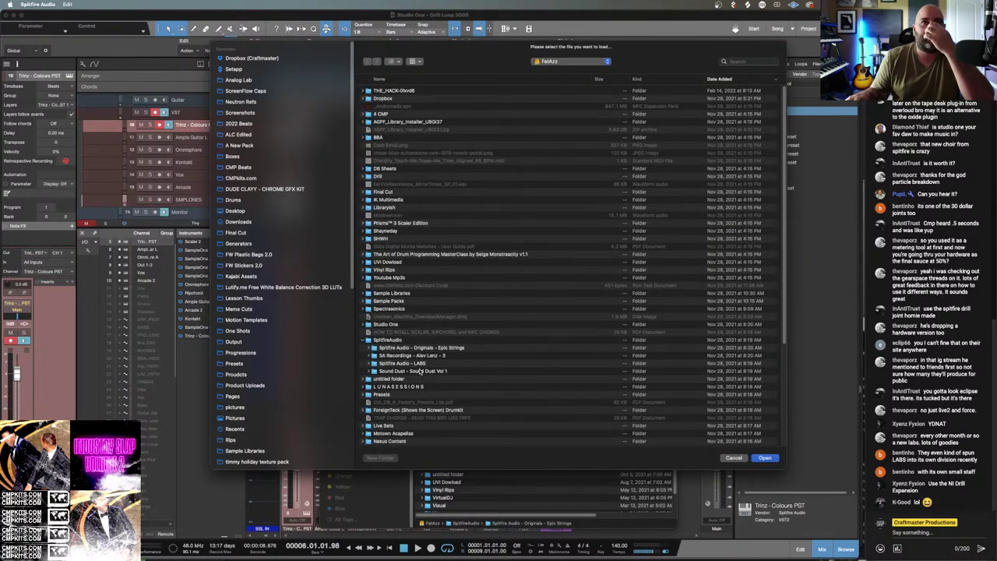
pyautogui.click(413, 348)
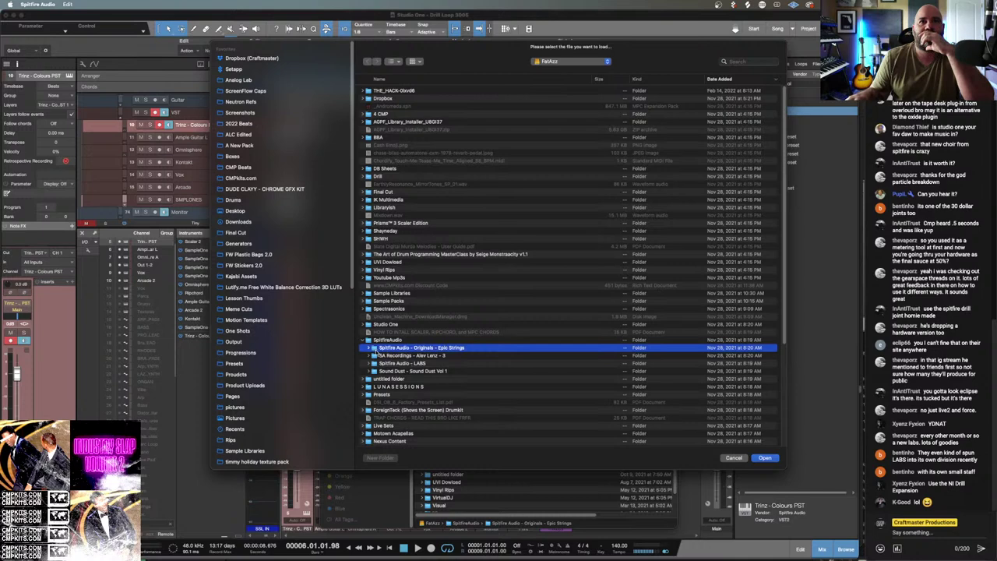
pyautogui.click(766, 457)
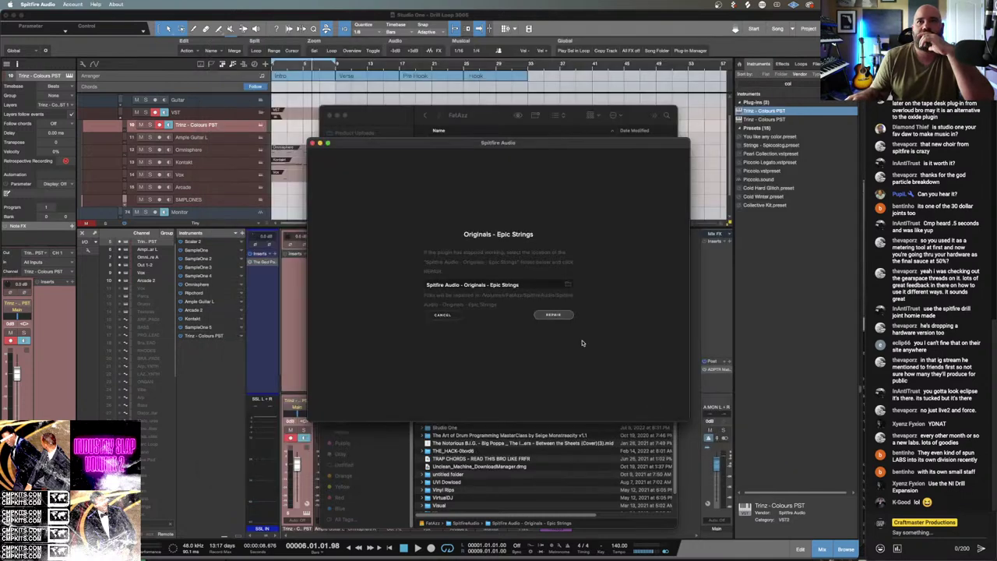
pyautogui.click(553, 316)
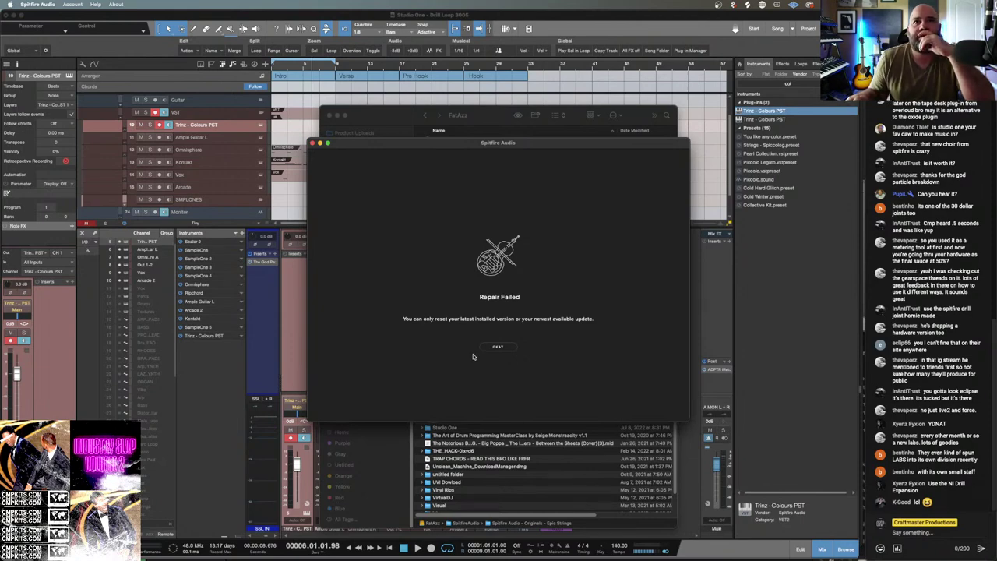
pyautogui.click(493, 347)
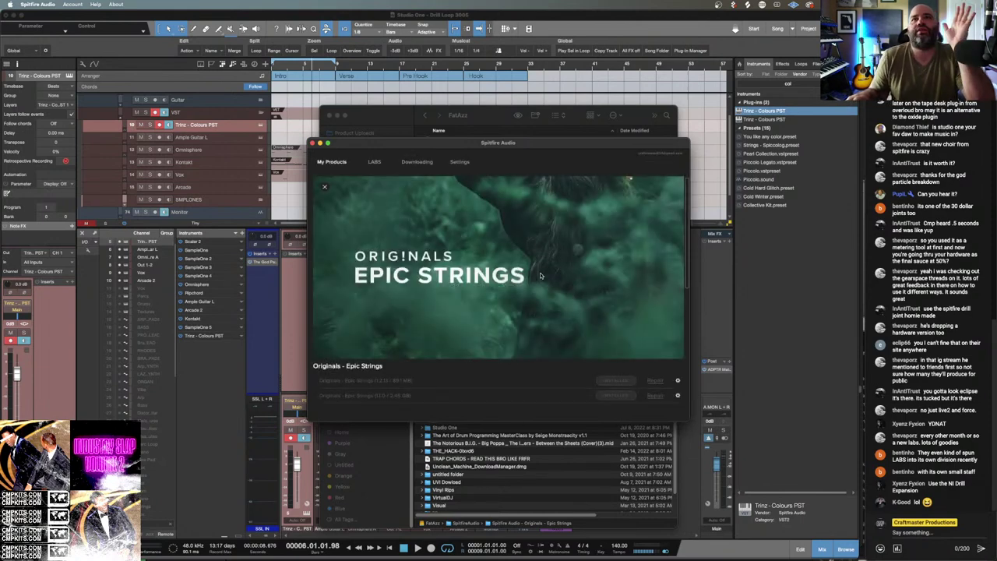
# Return to Studio One, search the instruments for "epic", and replace Trinz - Colours PST on its track with Originals - Epic Strings.
pyautogui.click(319, 144)
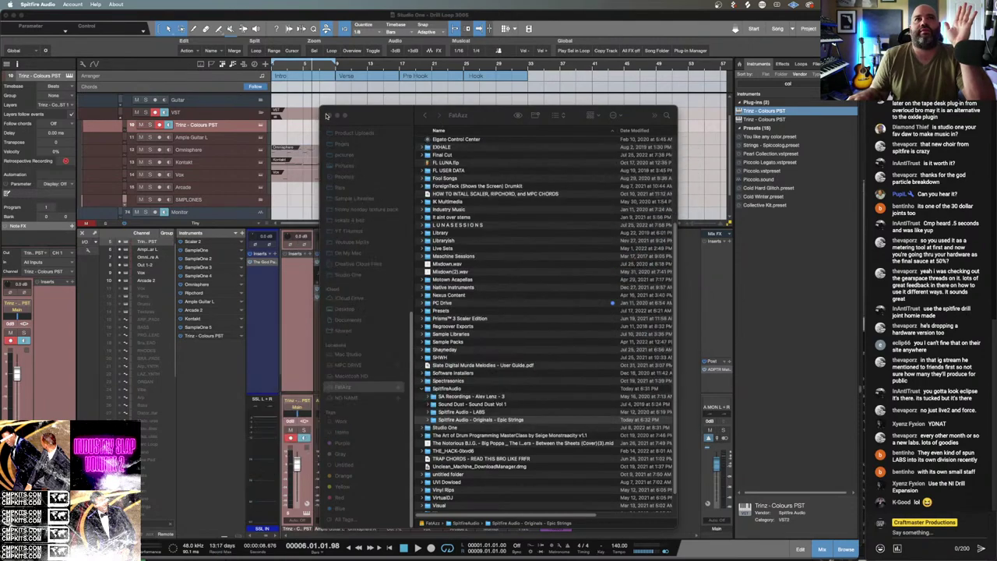
pyautogui.click(340, 115)
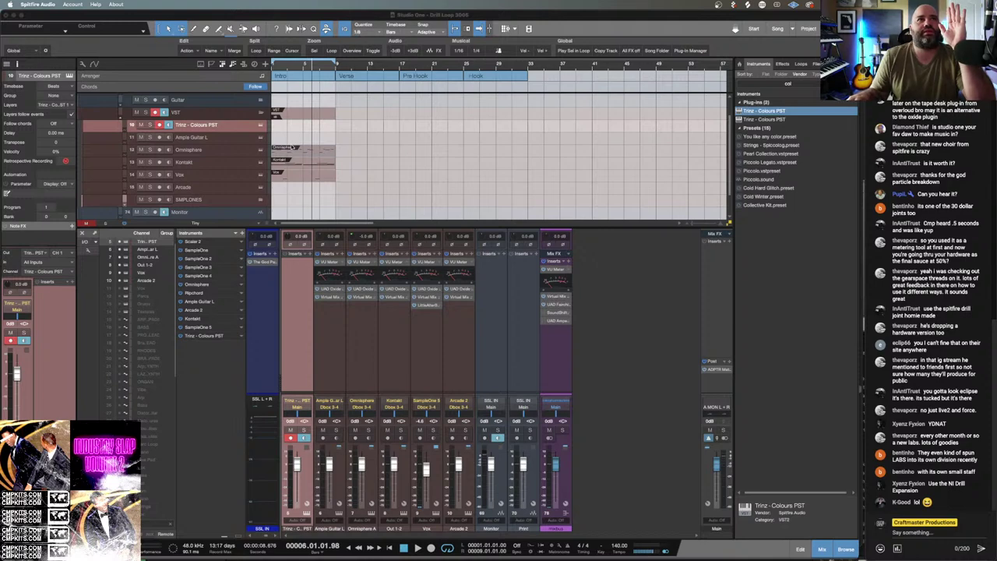
pyautogui.click(792, 86)
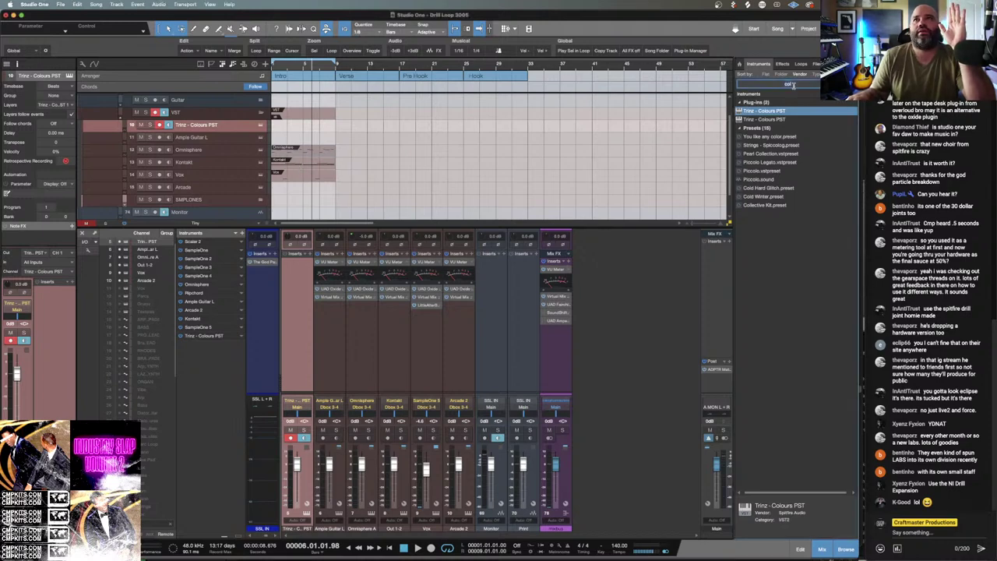
pyautogui.write('col')
pyautogui.press('BackSpace')
pyautogui.press('BackSpace')
pyautogui.press('BackSpace')
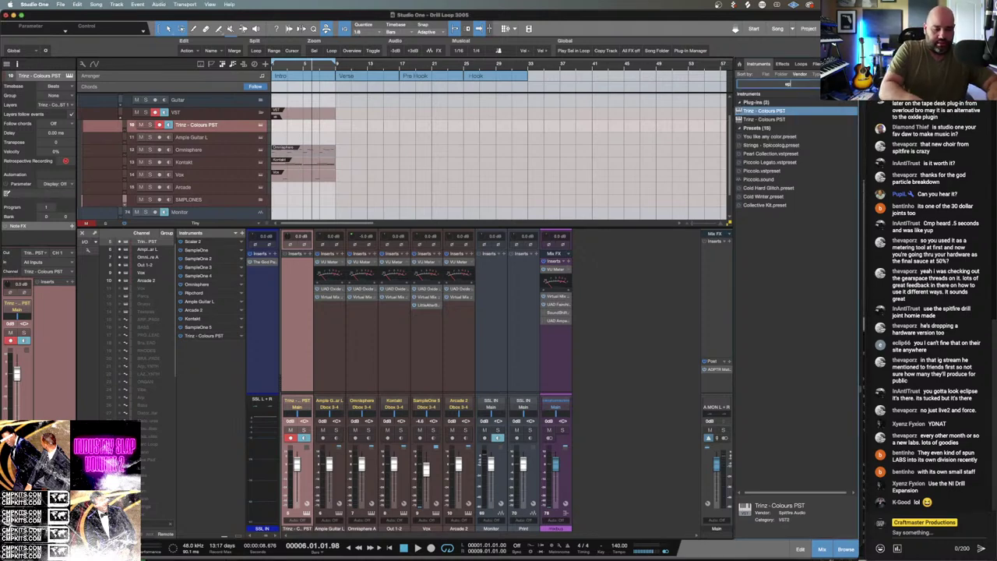
pyautogui.write('epi')
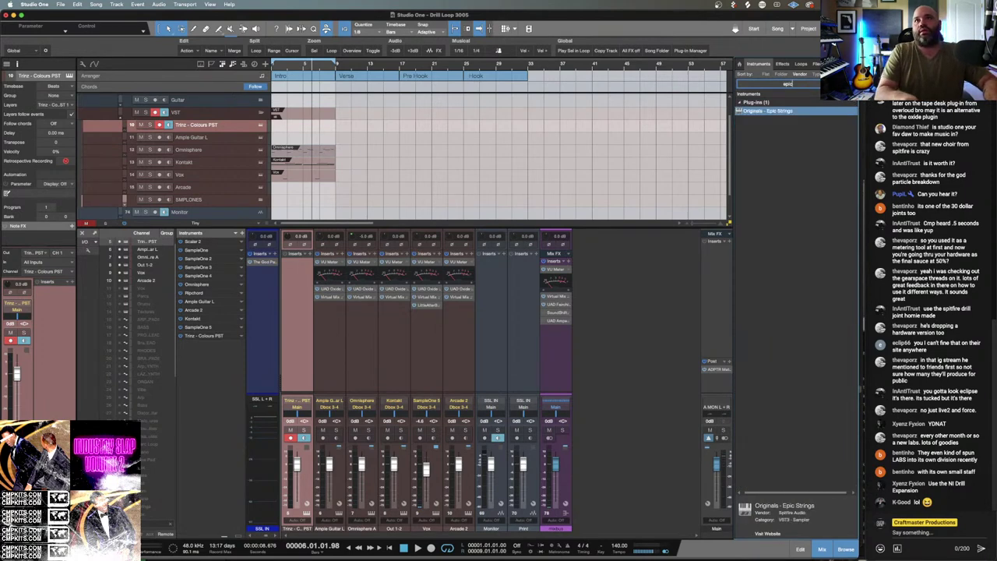
pyautogui.moveTo(779, 110); pyautogui.dragTo(231, 127)
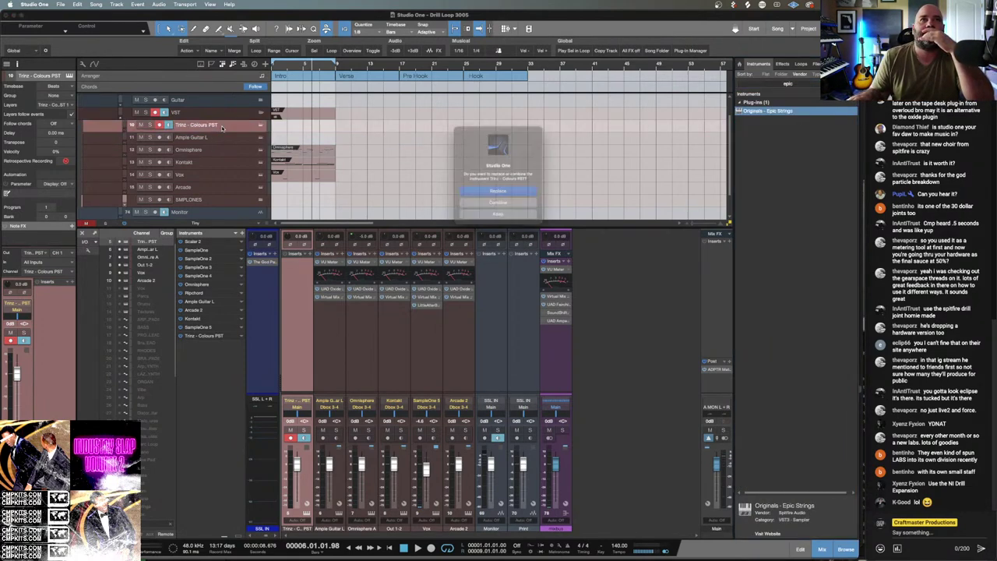
pyautogui.click(491, 195)
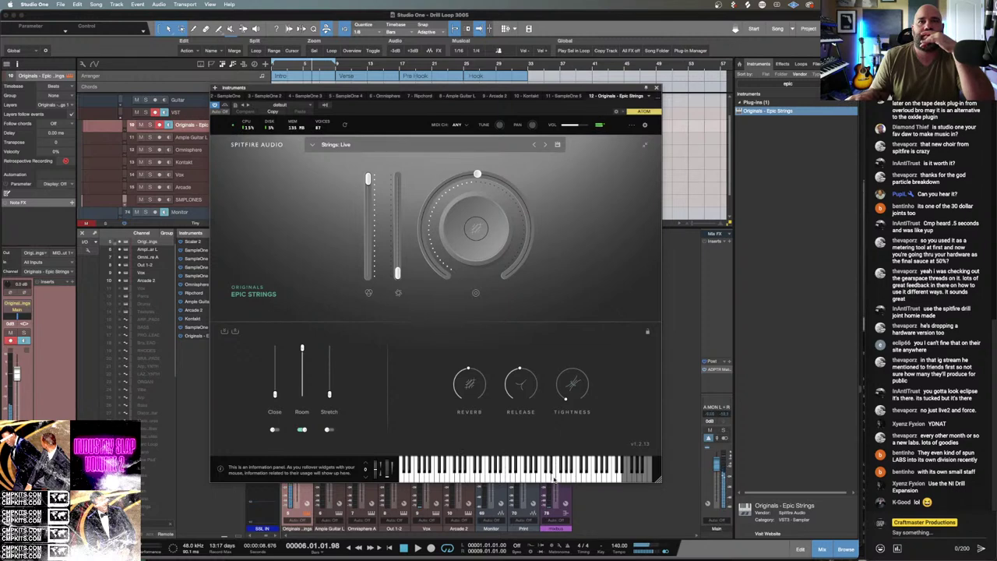
# Audition the Strings: Live preset across the keyboard, browse the other Epic Strings presets, and close the instrument window.
pyautogui.moveTo(521, 475)
pyautogui.mouseDown()
pyautogui.moveTo(408, 475)
pyautogui.moveTo(640, 483)
pyautogui.mouseUp()
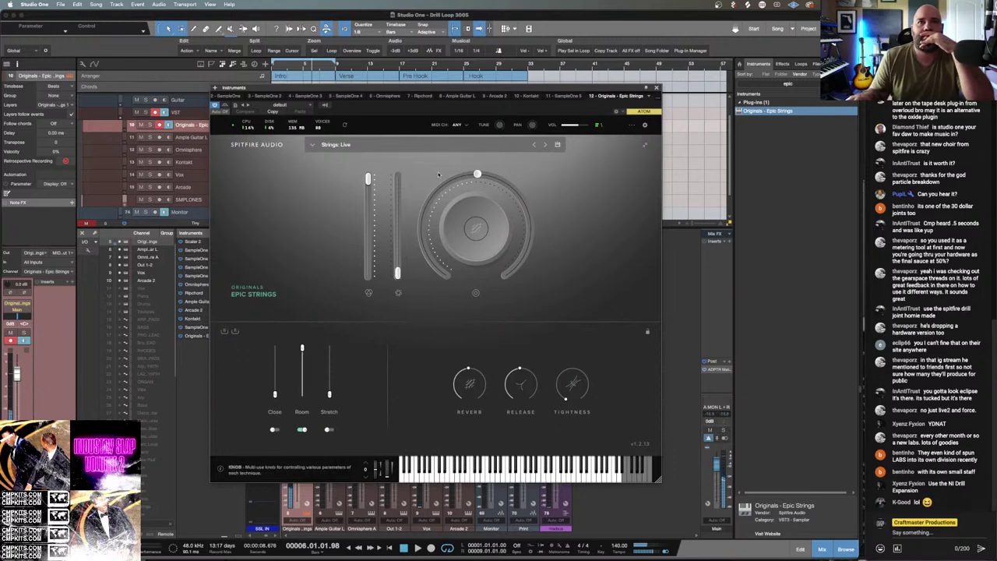
pyautogui.click(311, 146)
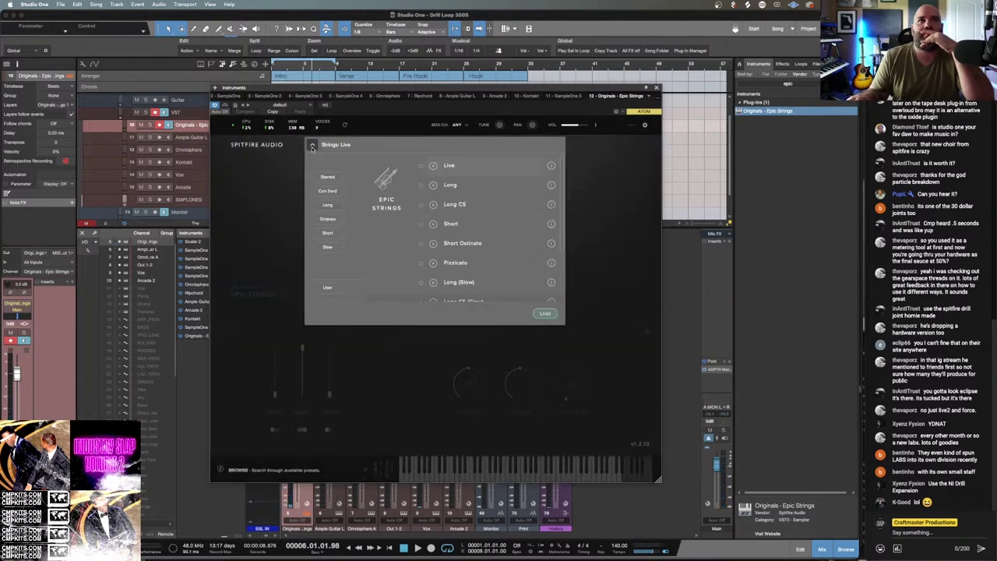
pyautogui.scroll(-3, 467, 204)
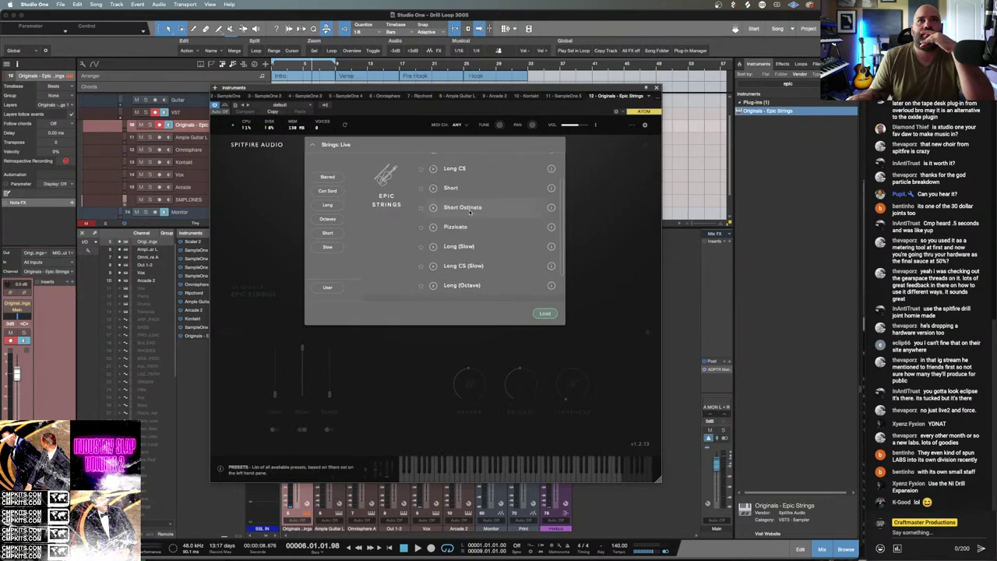
pyautogui.scroll(3, 467, 212)
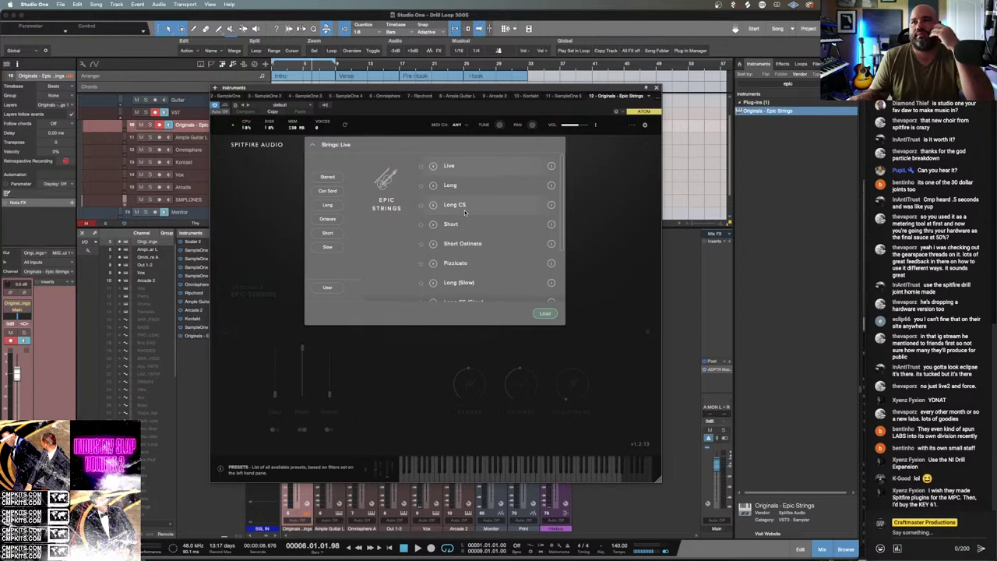
pyautogui.scroll(-3, 465, 212)
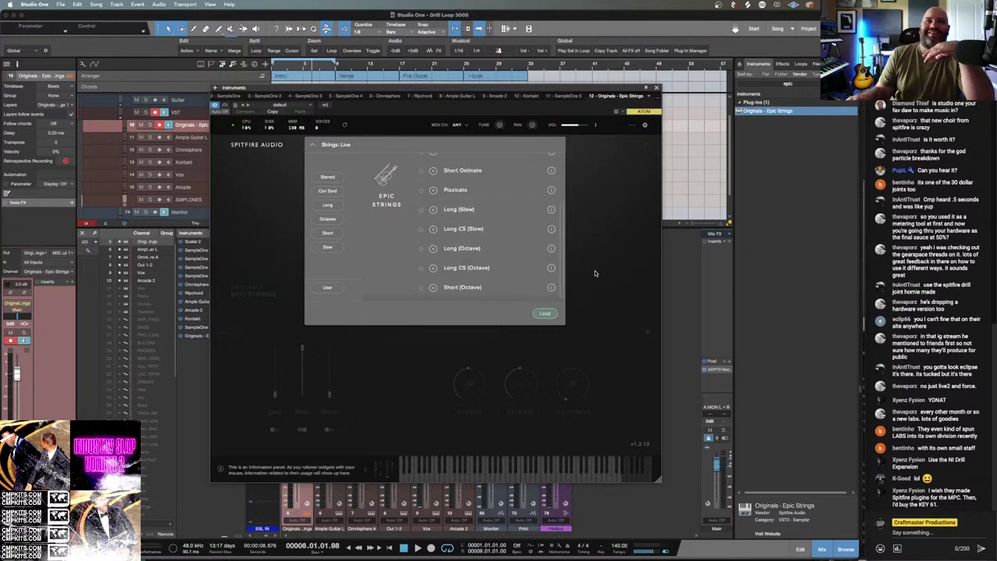
pyautogui.click(618, 221)
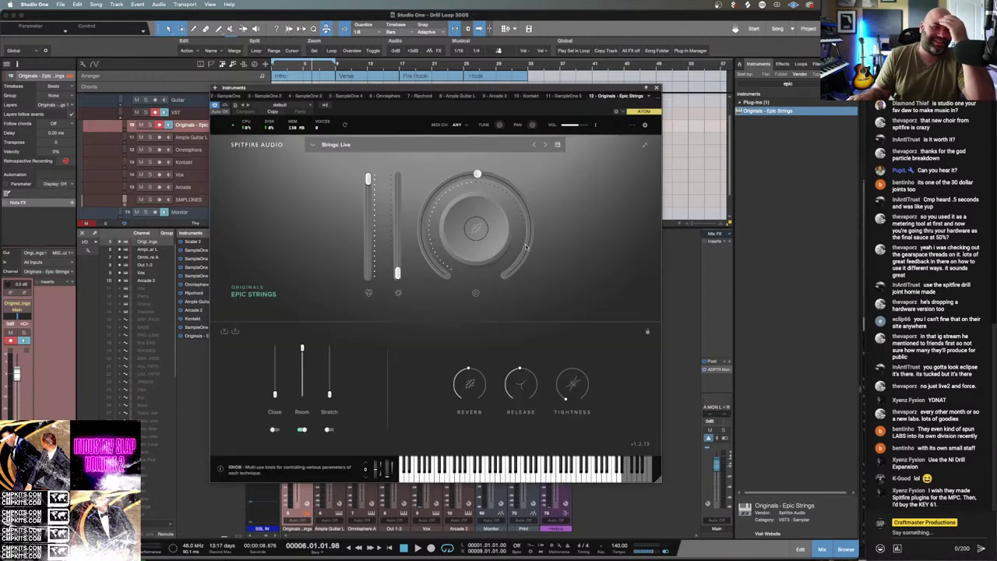
pyautogui.click(657, 88)
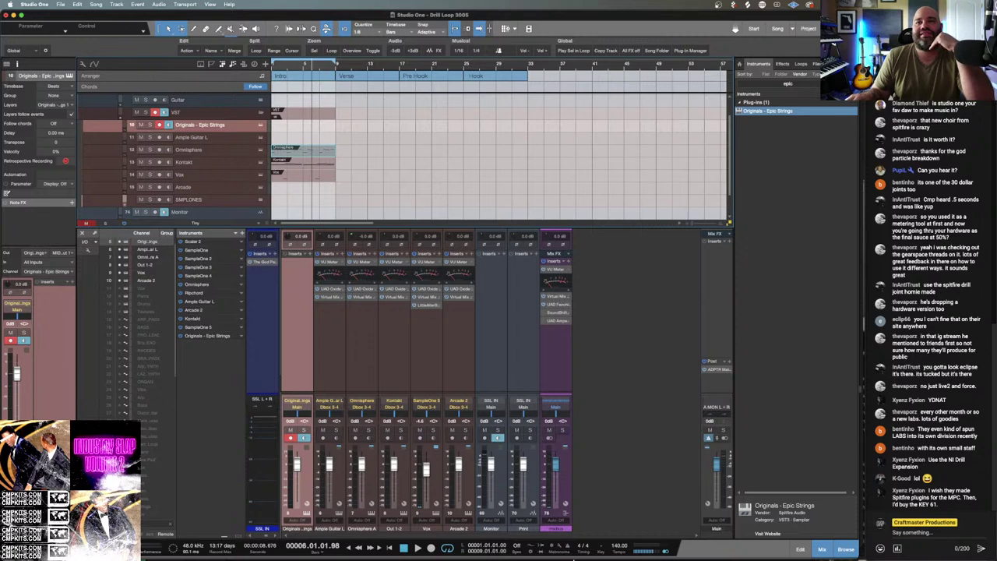
# Empty the system Trash to permanently remove the deleted files.
pyautogui.moveTo(574, 556)
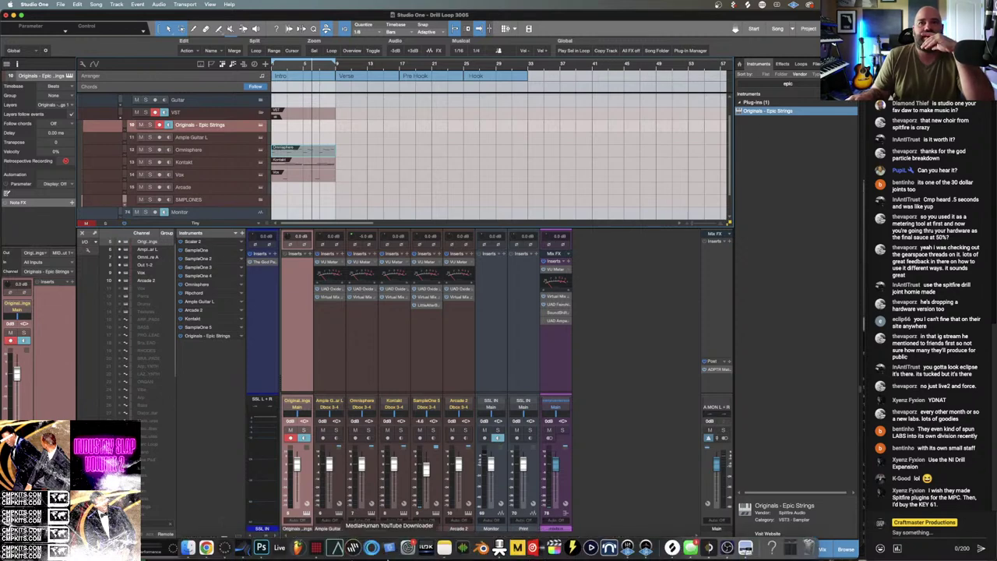
pyautogui.rightClick(807, 548)
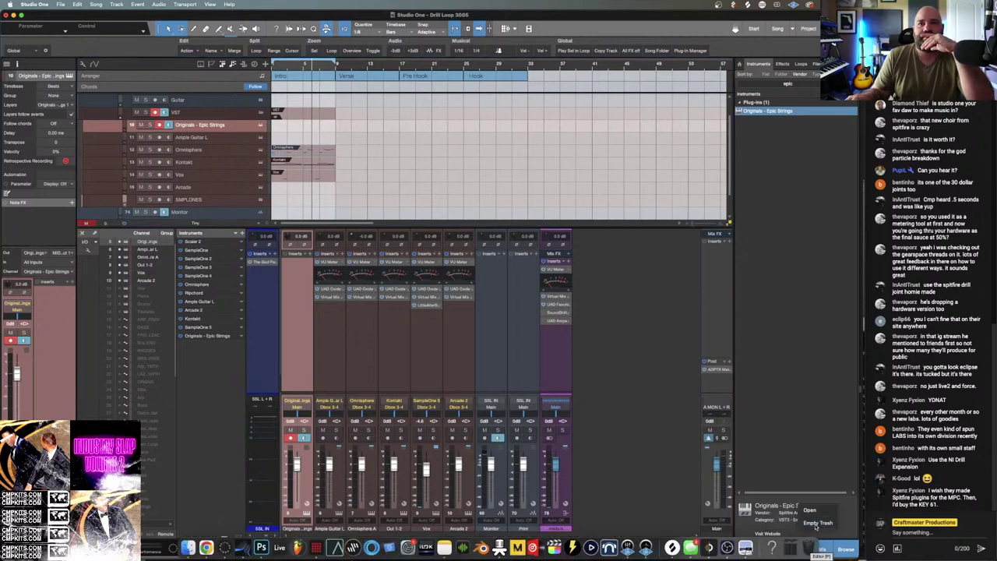
pyautogui.click(816, 523)
pyautogui.click(518, 205)
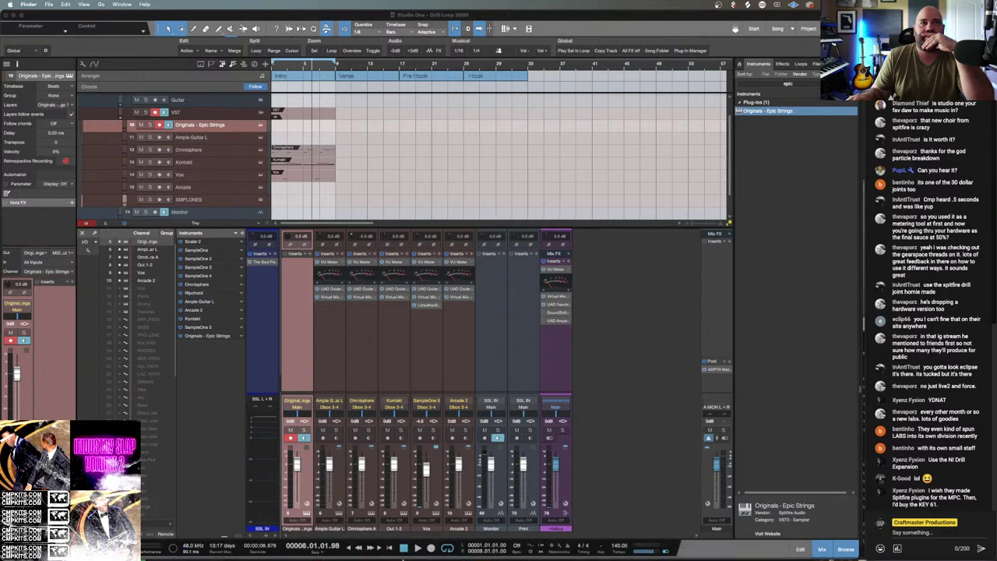
# Switch to the Spitfire Audio app, repair Trinz - Colours PST using the Spitfire Audio - Trinz - Colours PST folder, and close the app window.
pyautogui.click(225, 550)
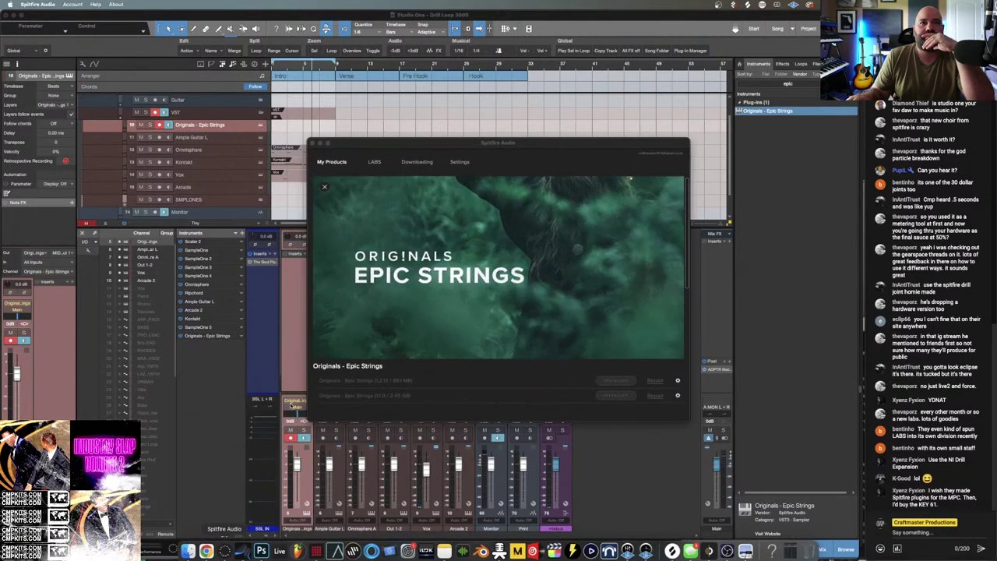
pyautogui.click(324, 186)
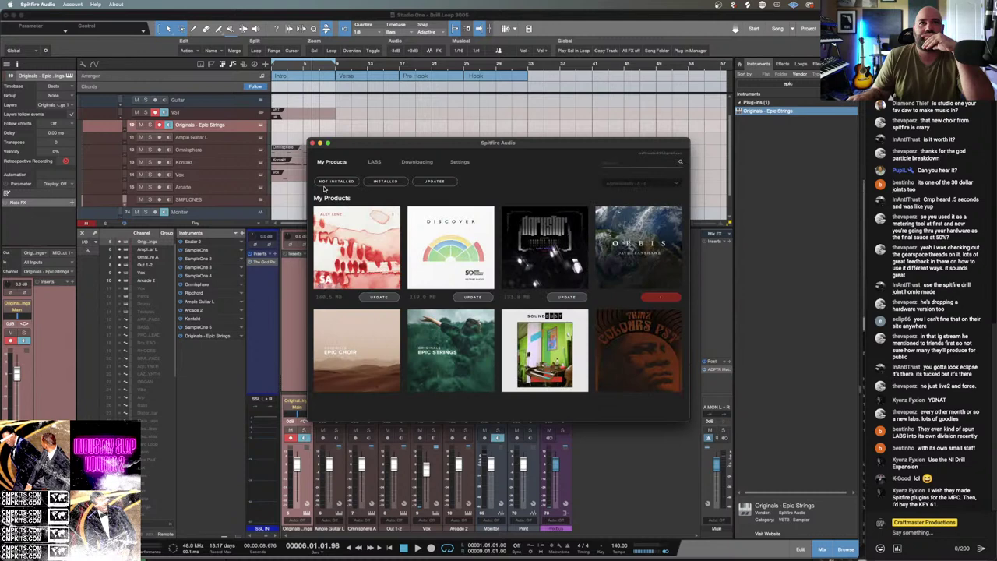
pyautogui.click(635, 375)
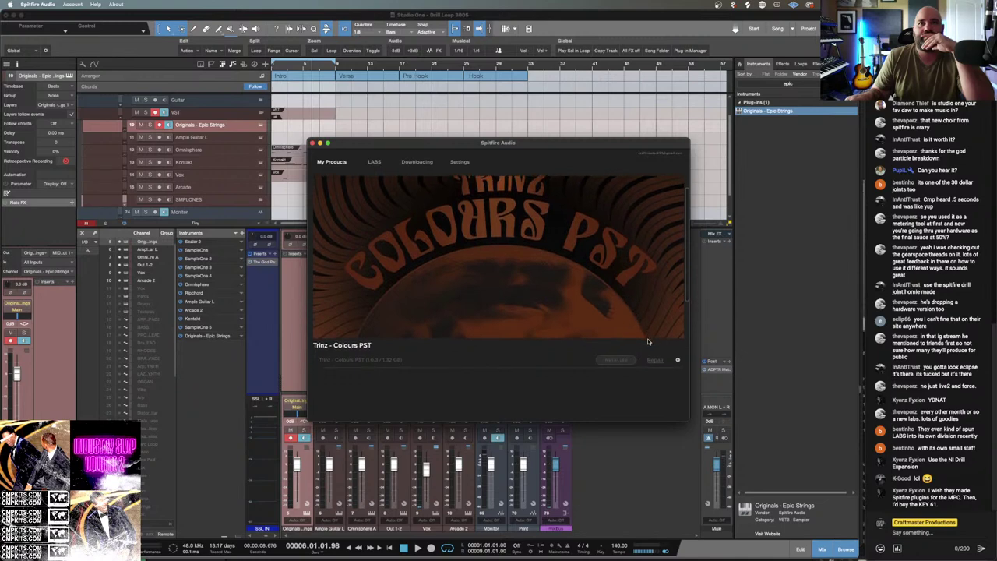
pyautogui.click(657, 360)
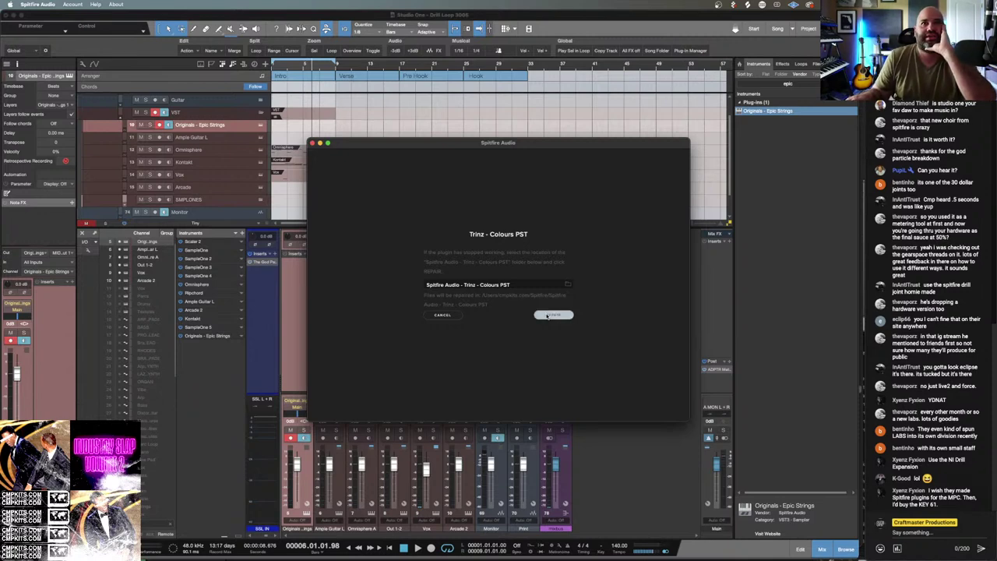
pyautogui.click(548, 314)
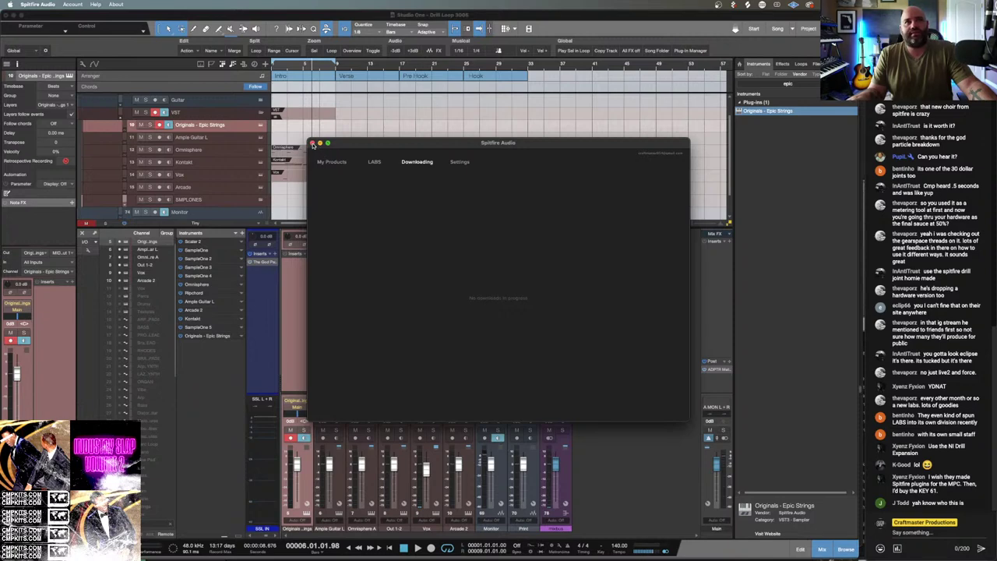
pyautogui.click(312, 144)
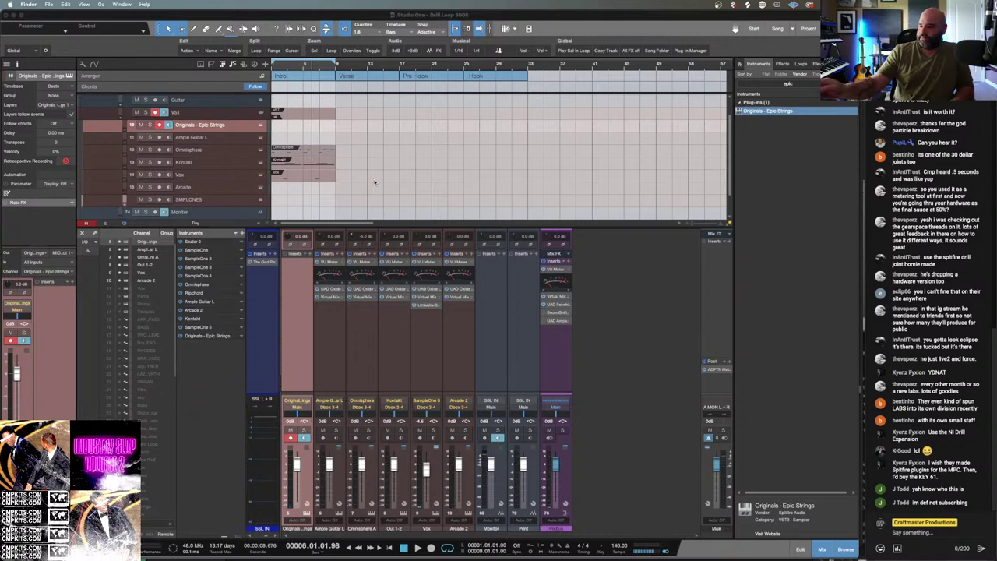
# During playback, copy the Omnisphere clip onto the Originals - Epic Strings track and move that track below Ample Guitar L.
pyautogui.press('space')
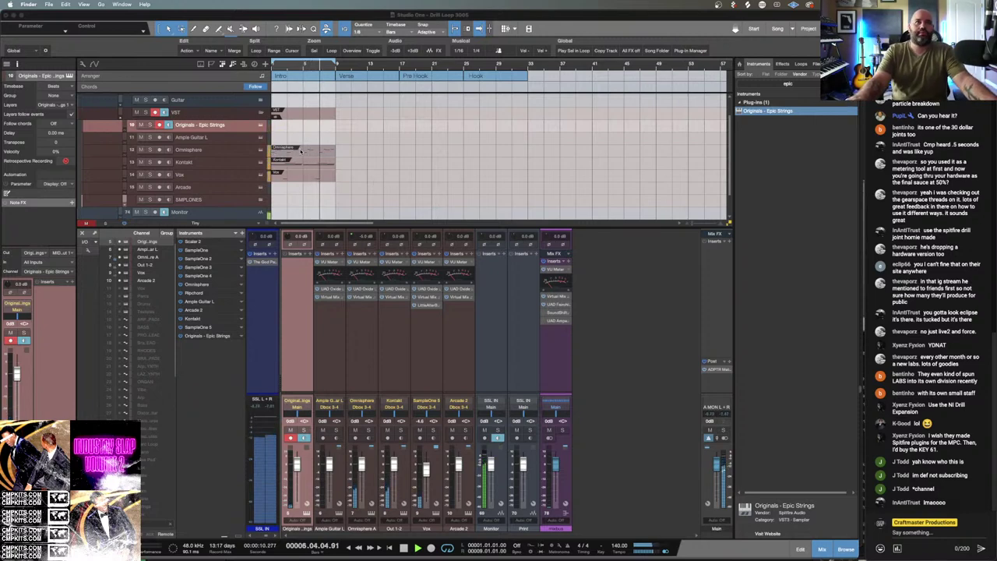
pyautogui.moveTo(300, 150); pyautogui.dragTo(298, 129)
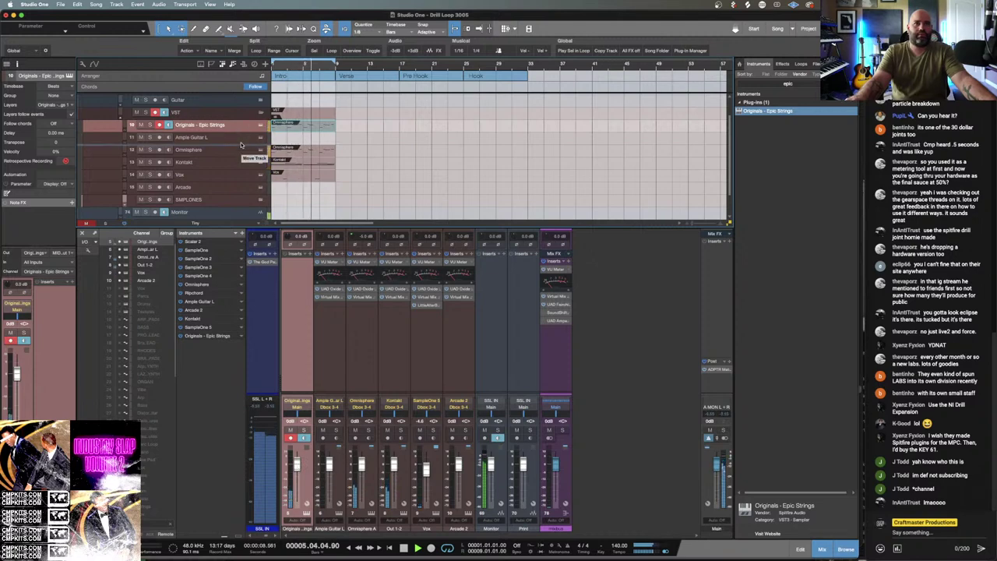
pyautogui.moveTo(240, 145); pyautogui.dragTo(241, 148)
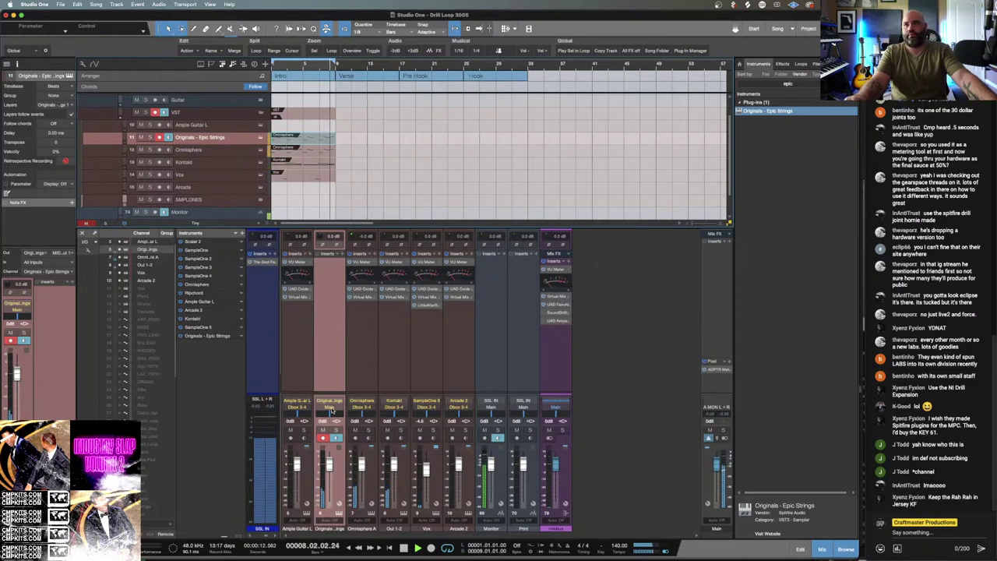
# Copy the Omnisphere channel's insert effects to the Originals - Epic Strings channel and play the loop.
pyautogui.press('/')
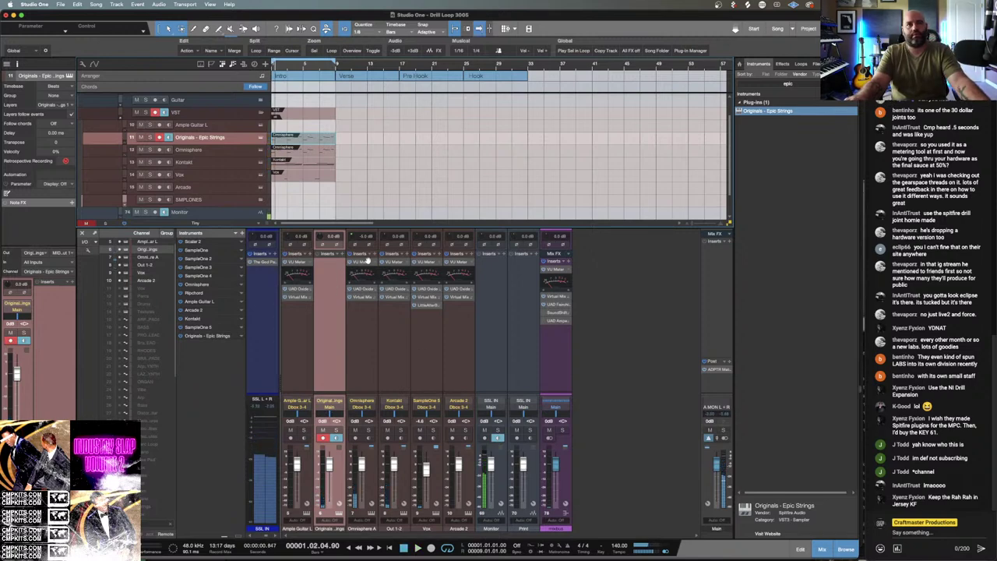
pyautogui.moveTo(362, 255); pyautogui.dragTo(323, 261)
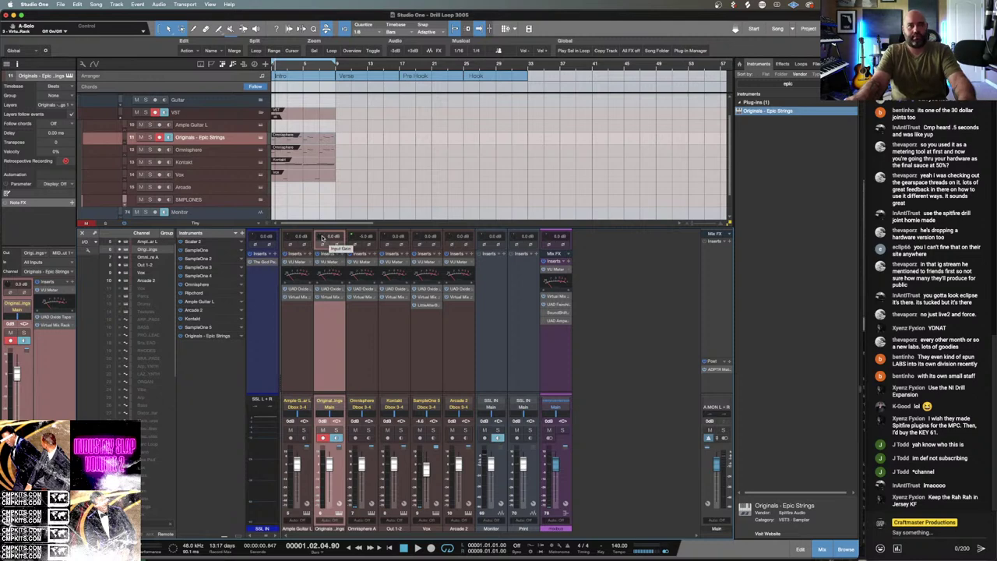
pyautogui.press('space')
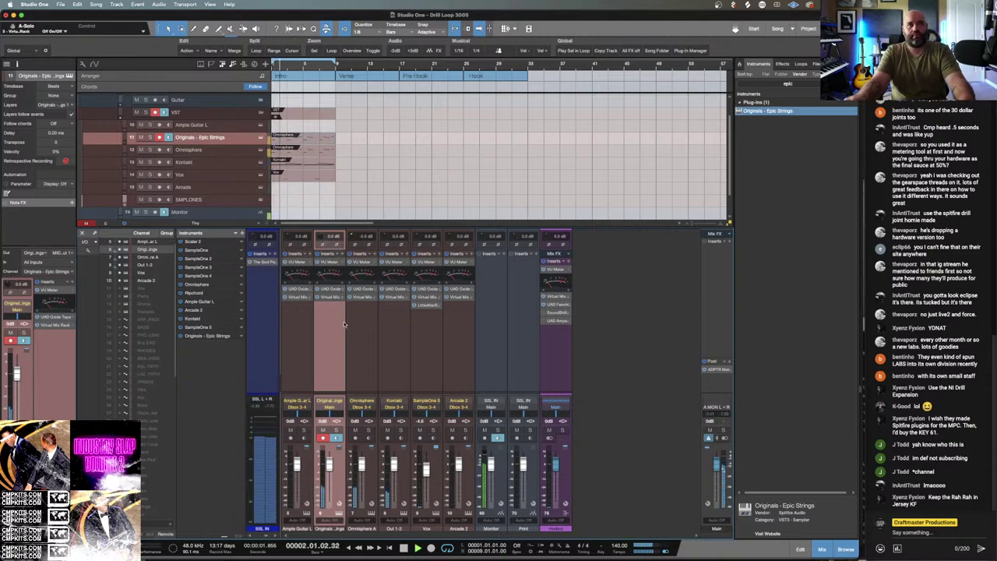
# Route the Originals - Epic Strings channel's output to Dbox 1-2 and close its inserts window.
pyautogui.click(332, 264)
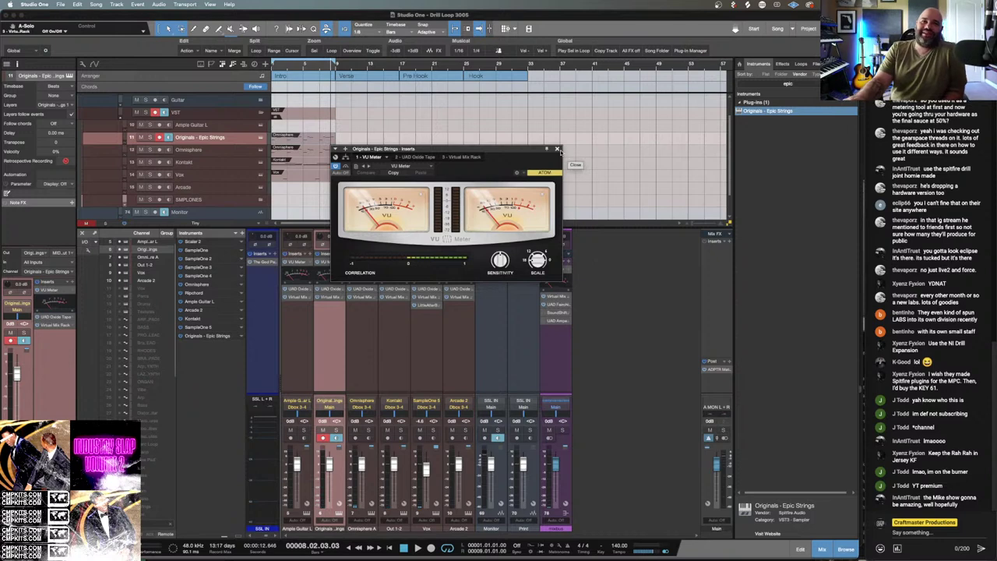
pyautogui.click(330, 408)
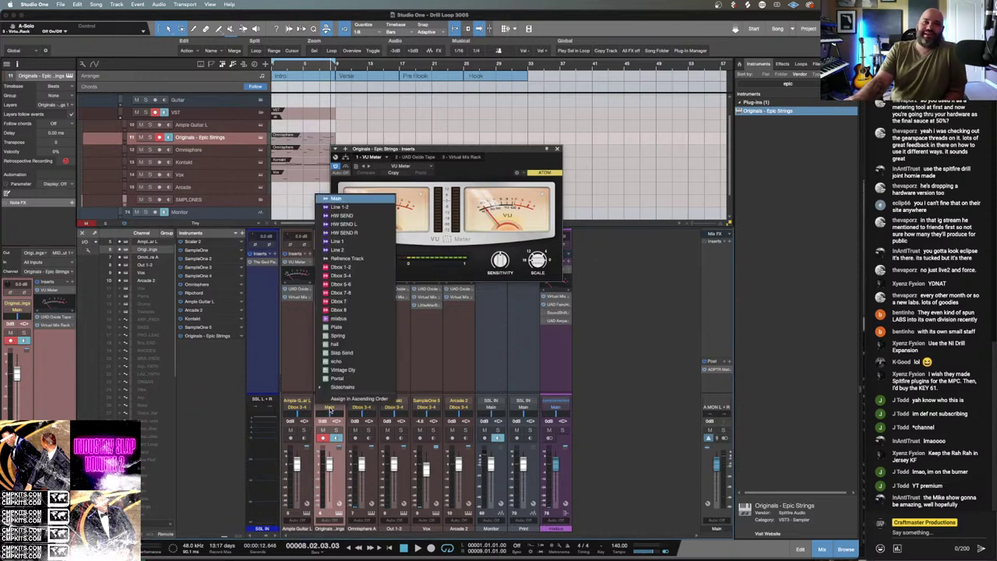
pyautogui.click(358, 267)
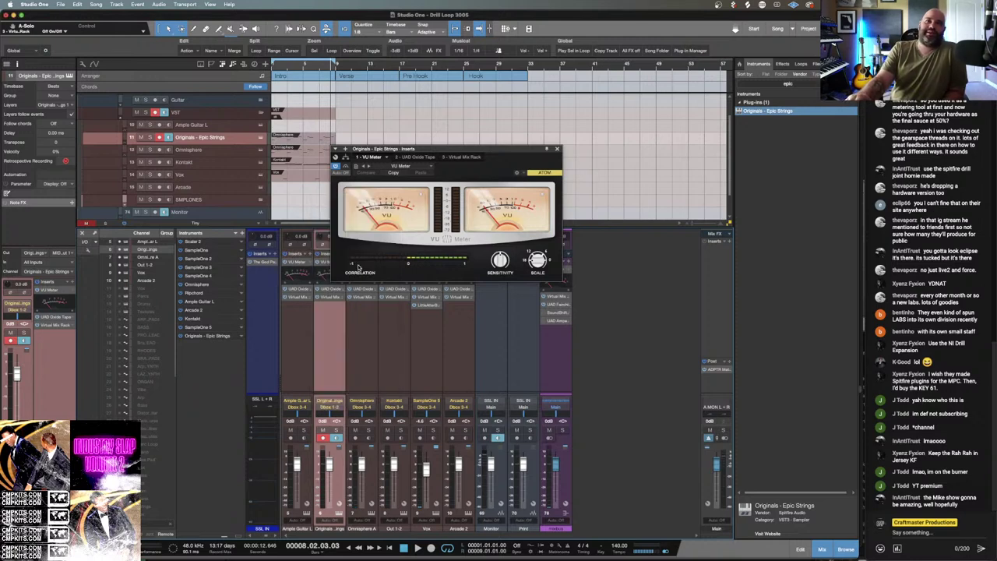
pyautogui.click(557, 149)
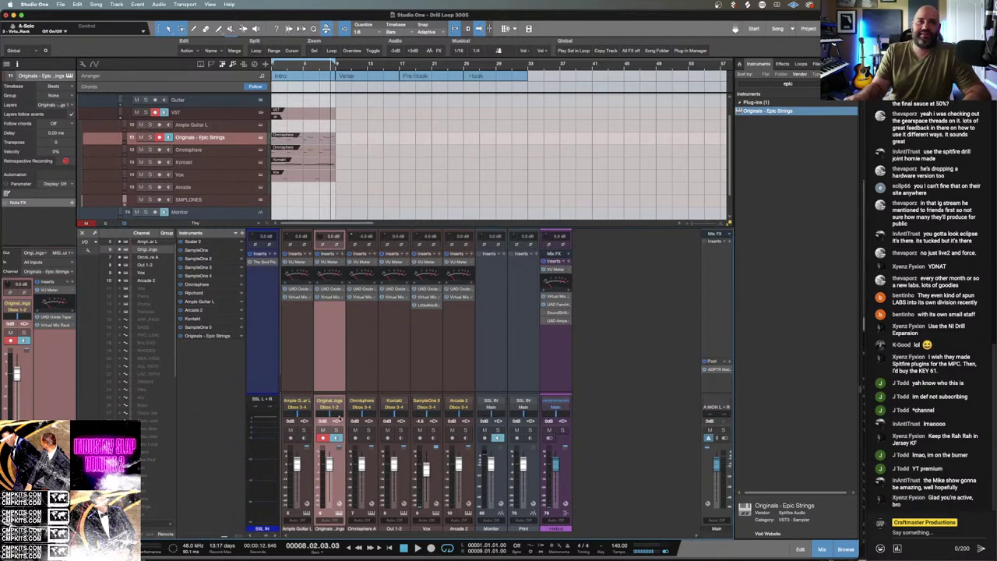
# Turn off monitoring and record arming for Originals - Epic Strings, and adjust its UAD Oxide Tape output level during playback.
pyautogui.click(336, 438)
pyautogui.click(323, 438)
pyautogui.press('space')
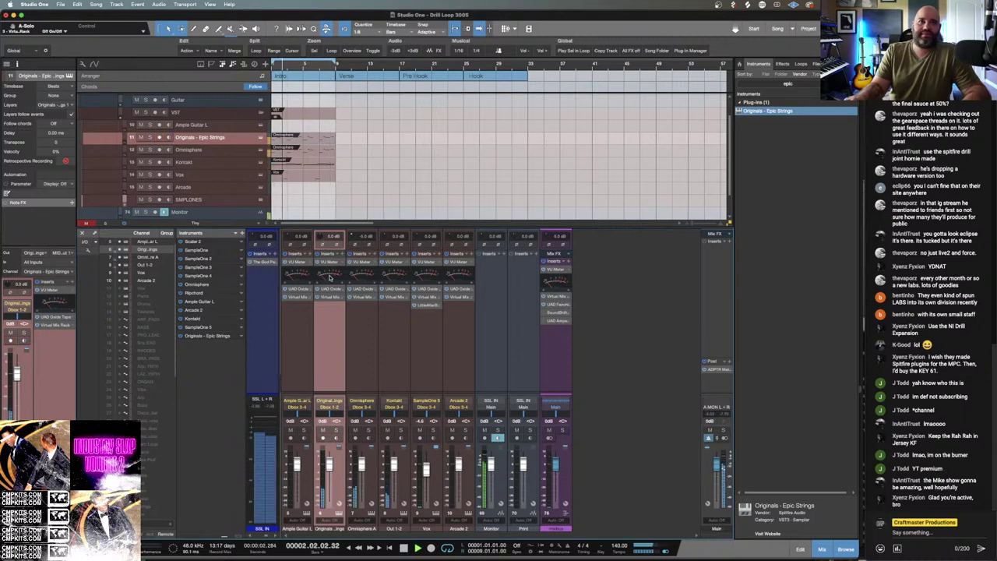
pyautogui.click(330, 289)
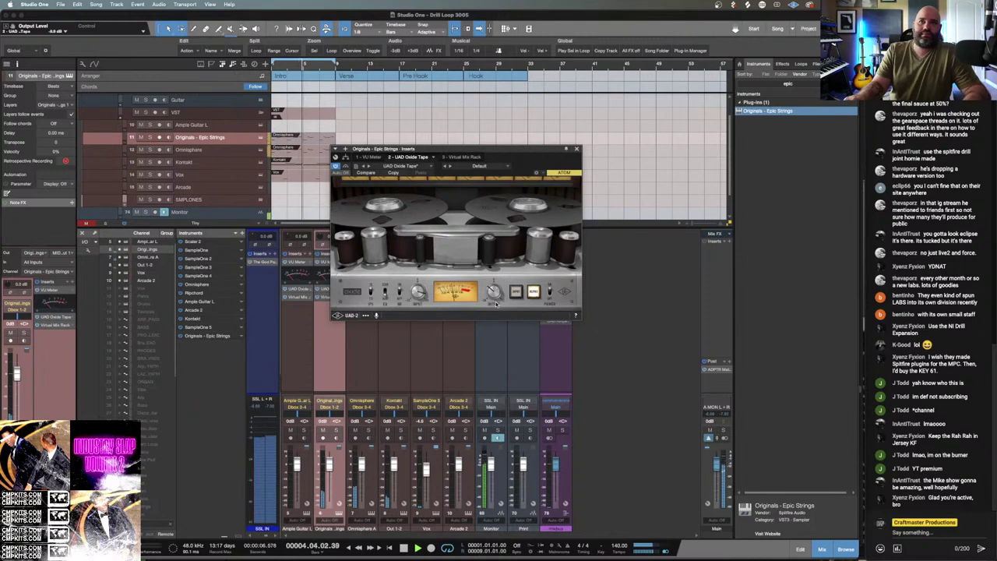
pyautogui.press('super+w')
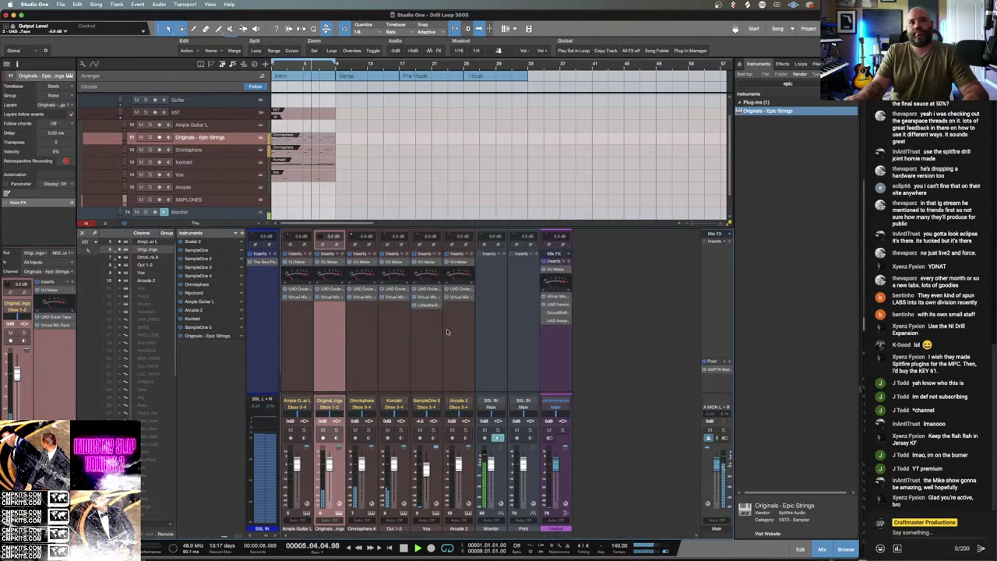
pyautogui.press('space')
# Copy the hall send from the SampleOne 5 channel to Originals - Epic Strings and set its send level to -4.2 dB.
pyautogui.moveTo(339, 391); pyautogui.dragTo(342, 368)
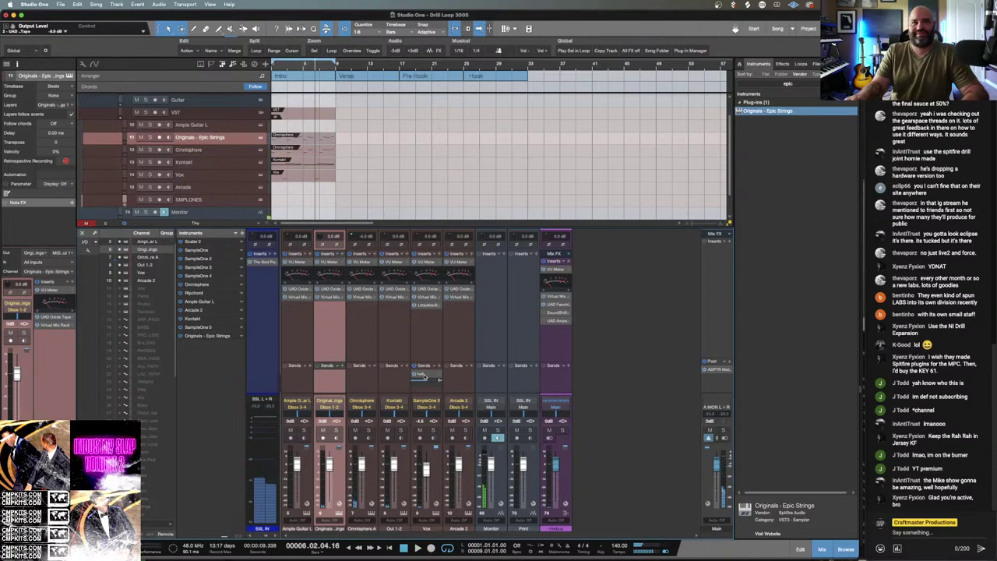
pyautogui.moveTo(425, 377); pyautogui.dragTo(337, 374)
pyautogui.doubleClick(336, 375)
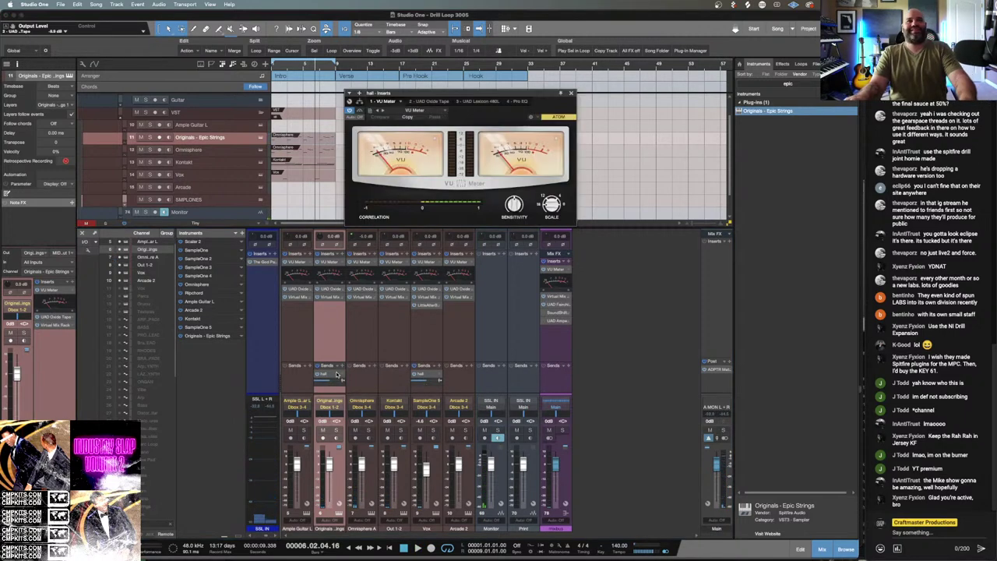
pyautogui.press('space')
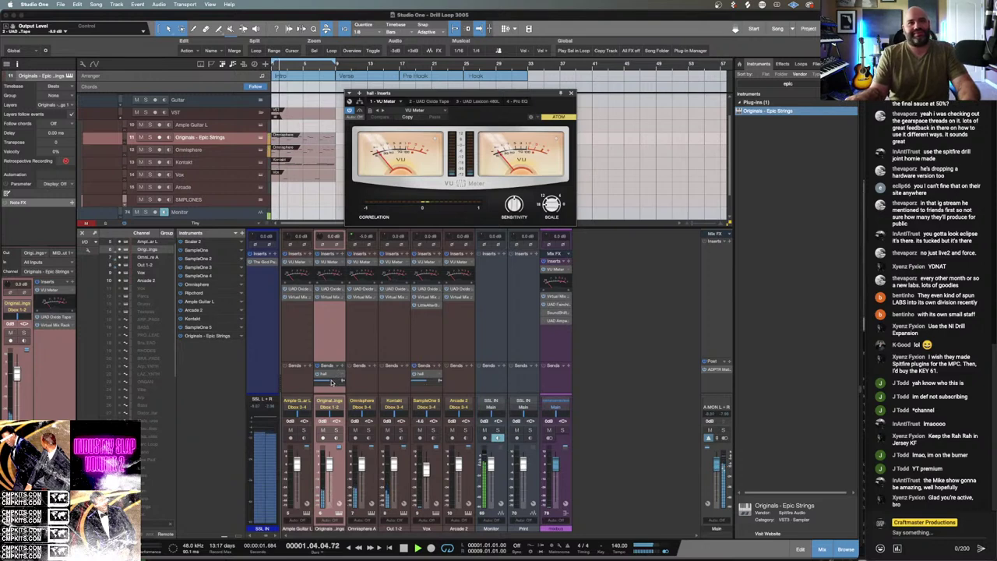
pyautogui.moveTo(333, 381)
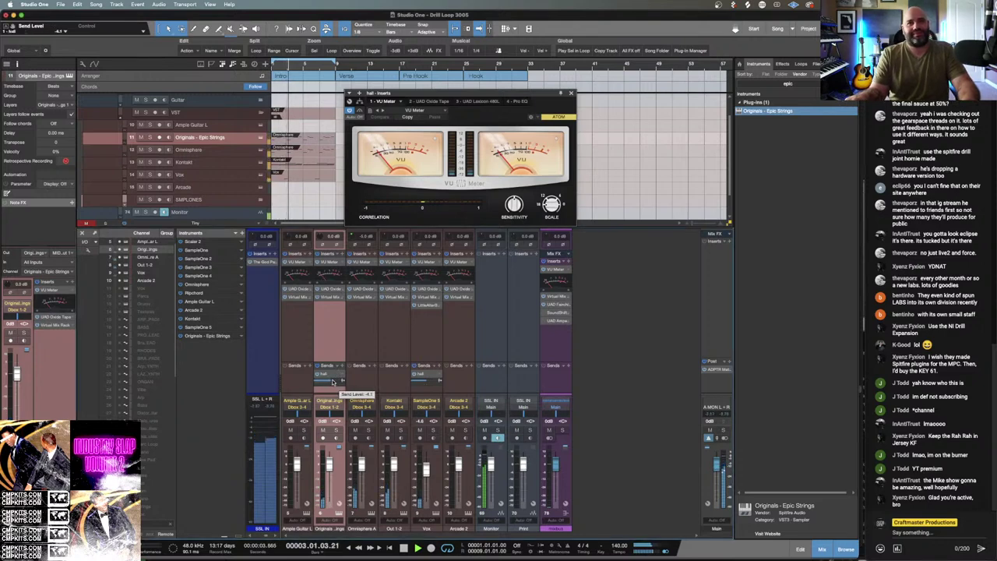
pyautogui.moveTo(333, 381); pyautogui.dragTo(331, 380)
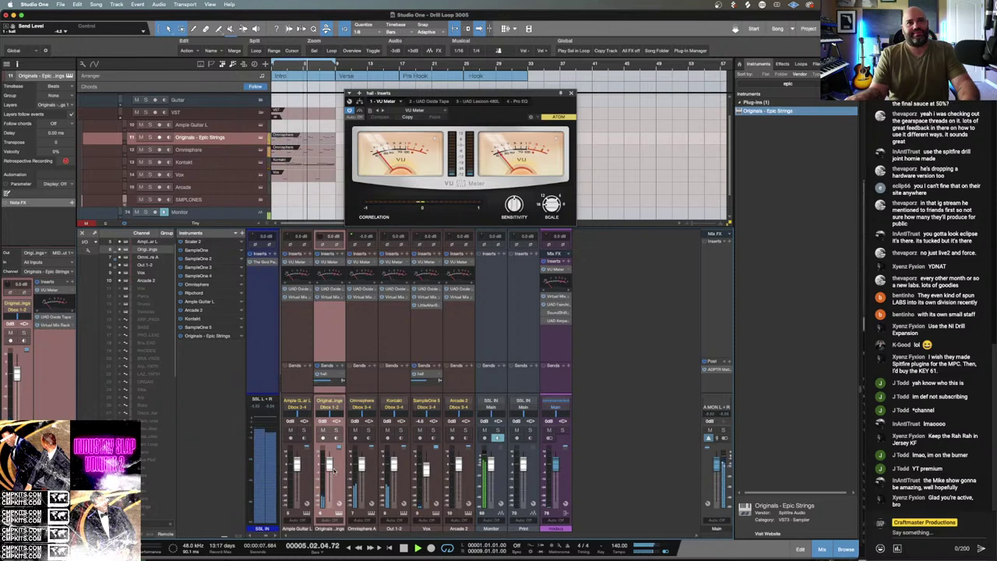
# Lower the Originals - Epic Strings and Omnisphere channel faders together to -6.1 dB and close the inserts window.
pyautogui.click(333, 467)
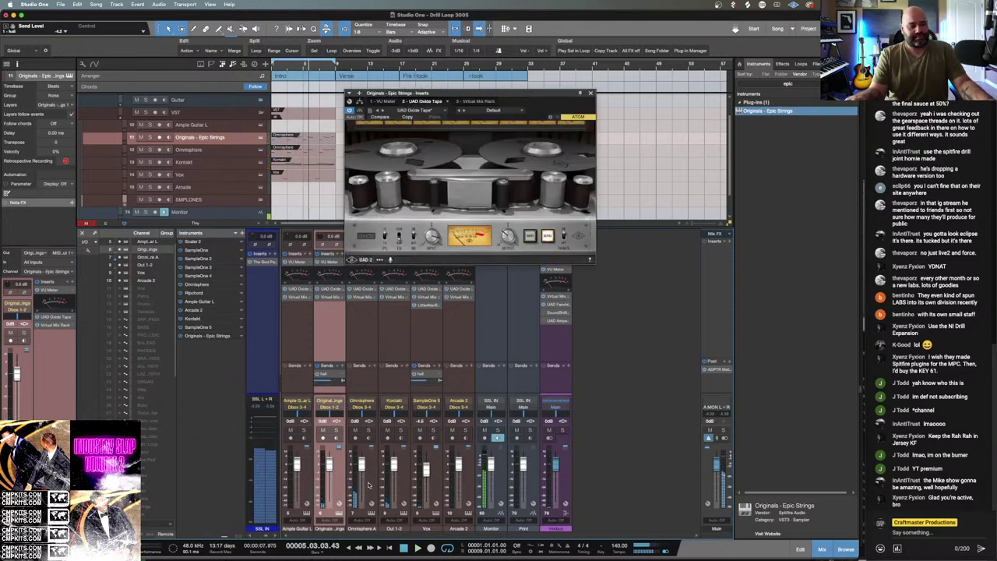
pyautogui.click(363, 479)
pyautogui.moveTo(361, 466); pyautogui.dragTo(361, 470)
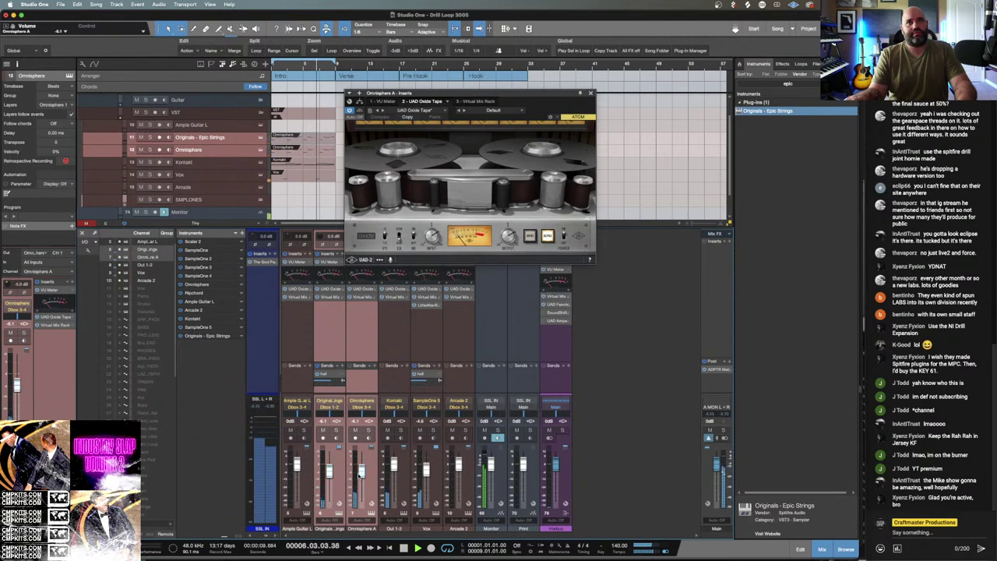
pyautogui.click(590, 93)
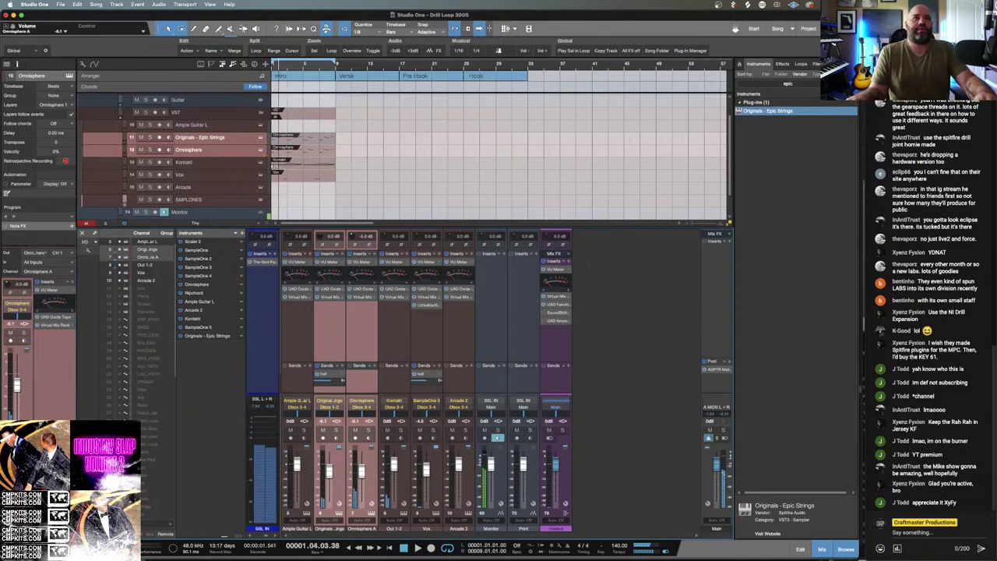
# Duplicate the complete Kontakt track to just below Ample Guitar L and delete all notes in the copy's clip.
pyautogui.click(231, 163)
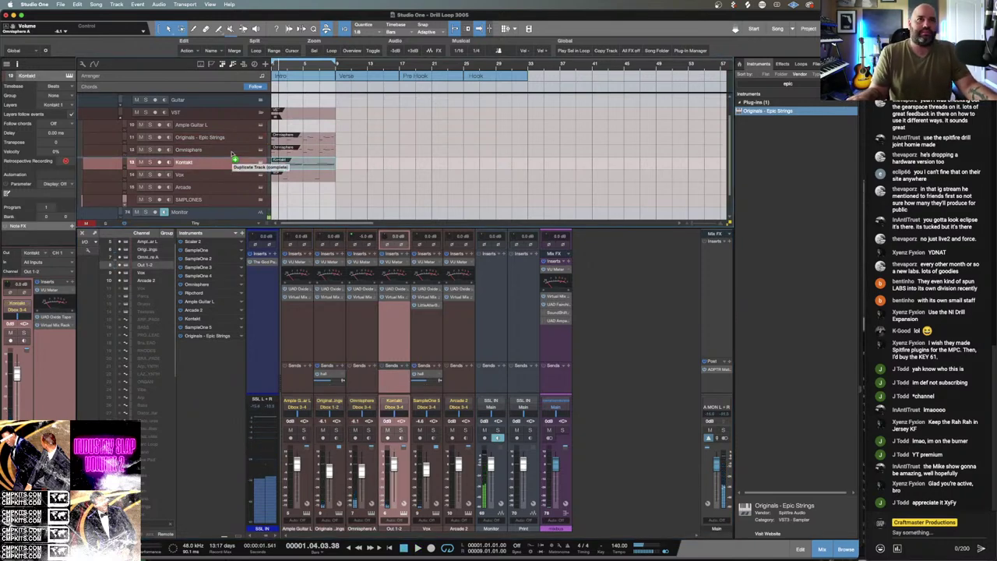
pyautogui.moveTo(230, 134); pyautogui.dragTo(231, 137)
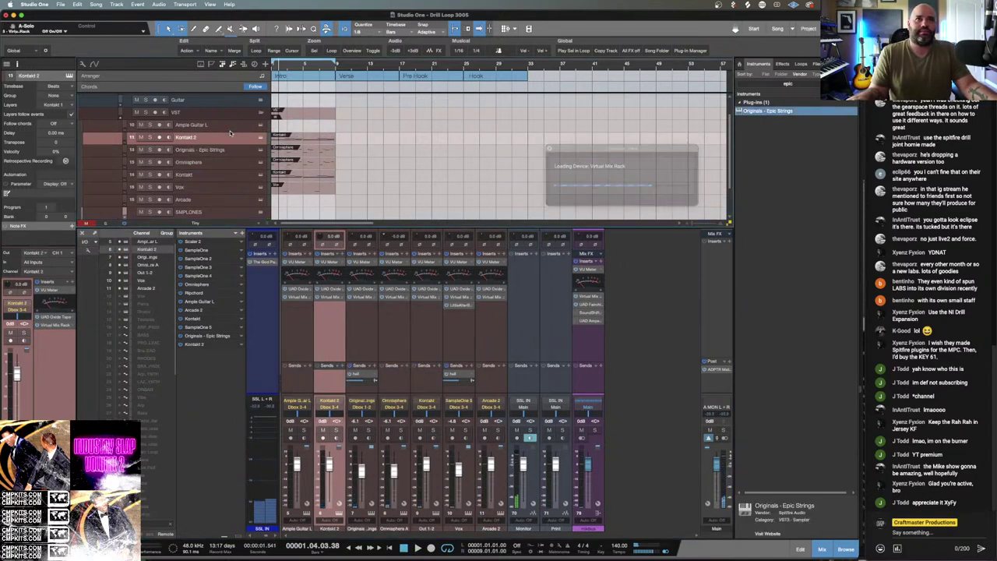
pyautogui.doubleClick(306, 138)
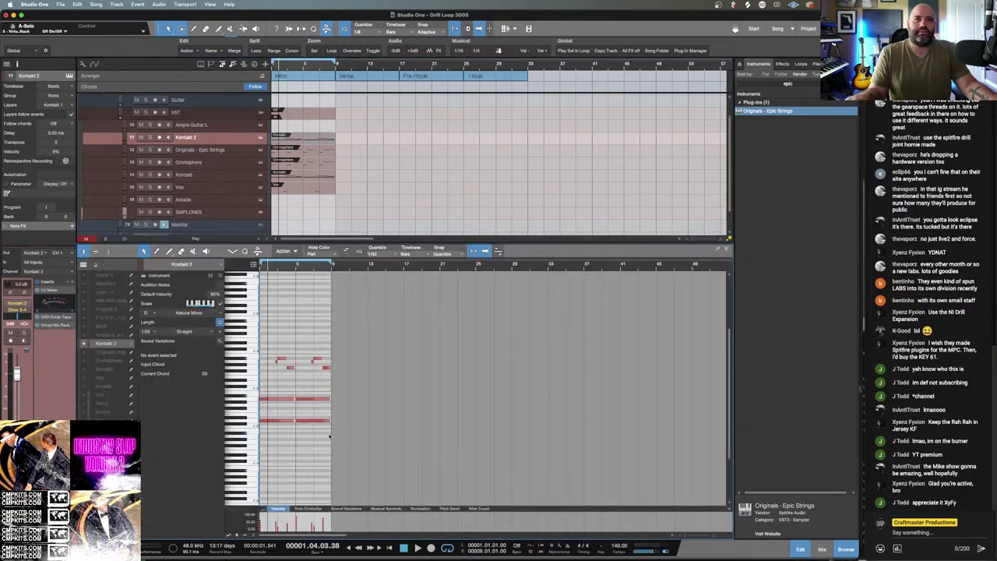
pyautogui.moveTo(328, 436); pyautogui.dragTo(262, 332)
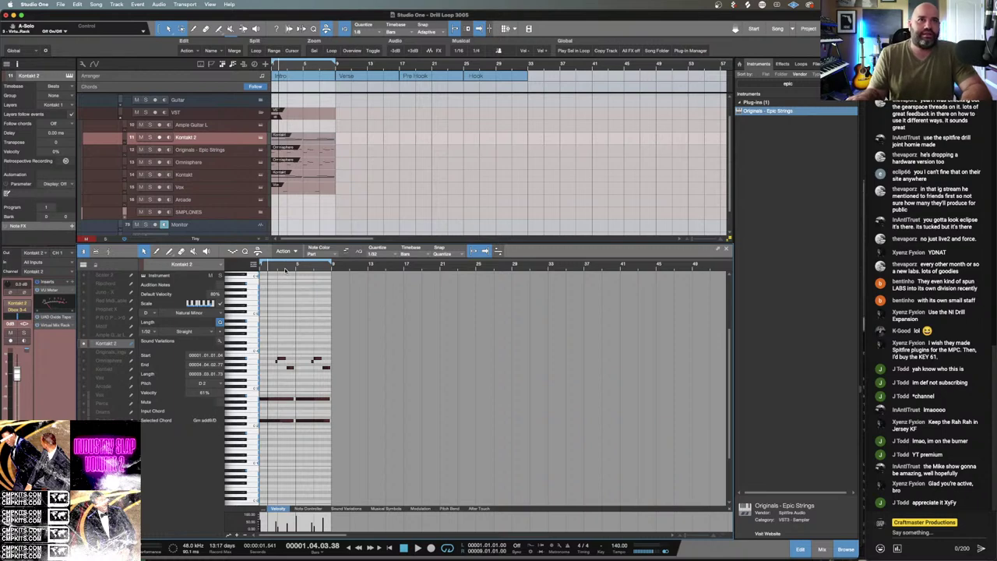
pyautogui.press('Delete')
# Replace the 40s Very Own - Keys patch in Kontakt 2 with Vlas Full Leg Sus NV-Vib from LA Scoring Strings 2.
pyautogui.click(261, 138)
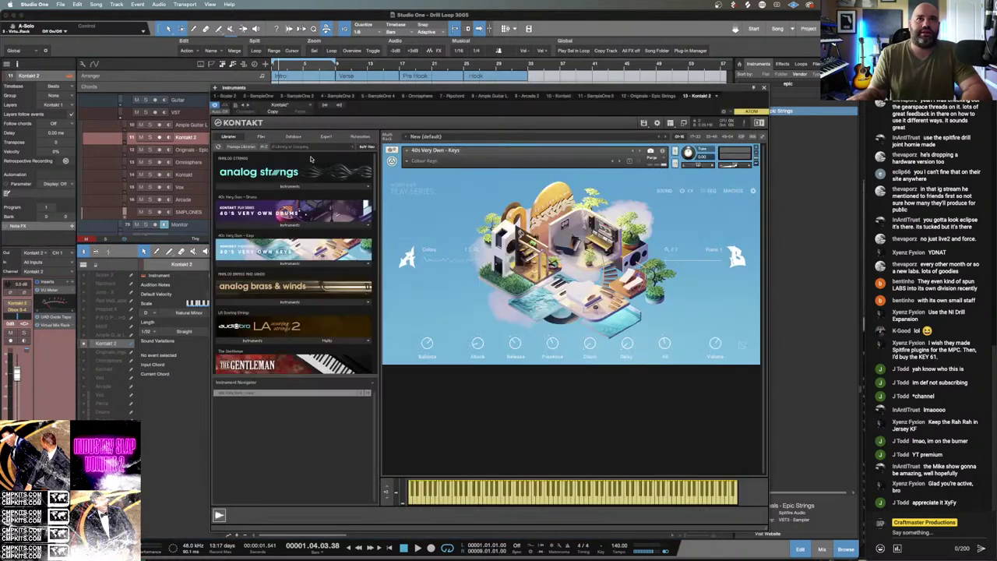
pyautogui.click(756, 148)
pyautogui.scroll(-5, 304, 237)
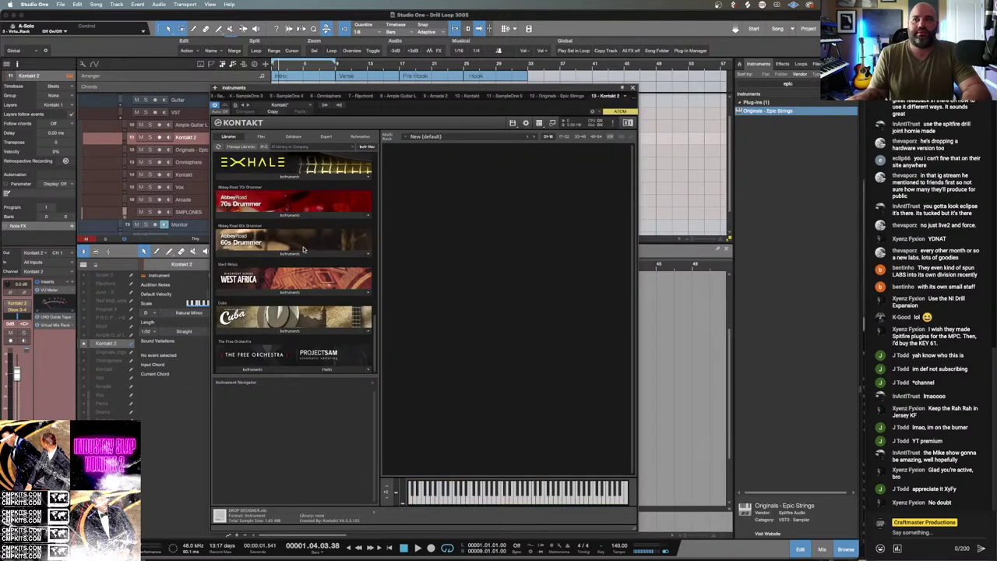
pyautogui.scroll(8, 304, 249)
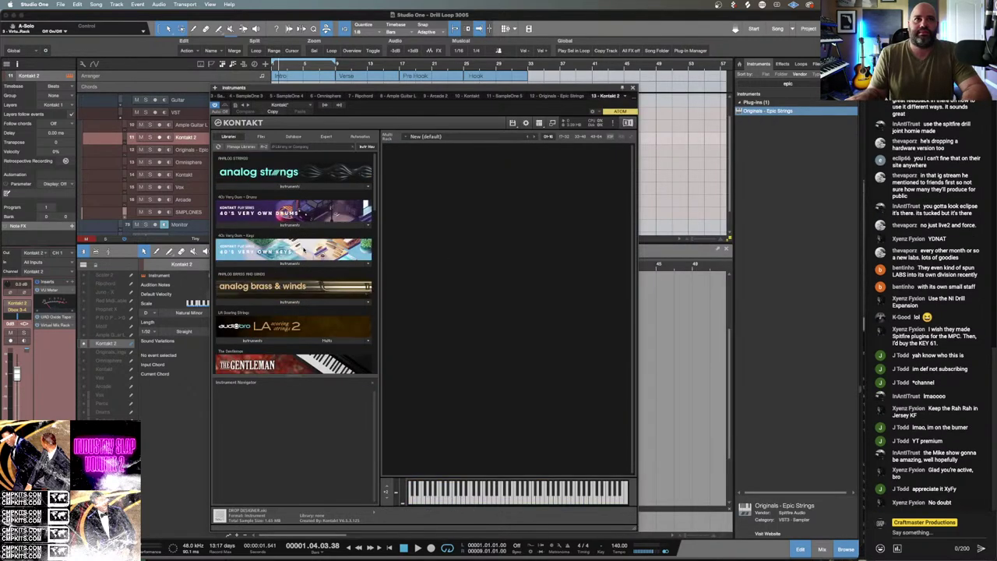
pyautogui.scroll(-1, 304, 251)
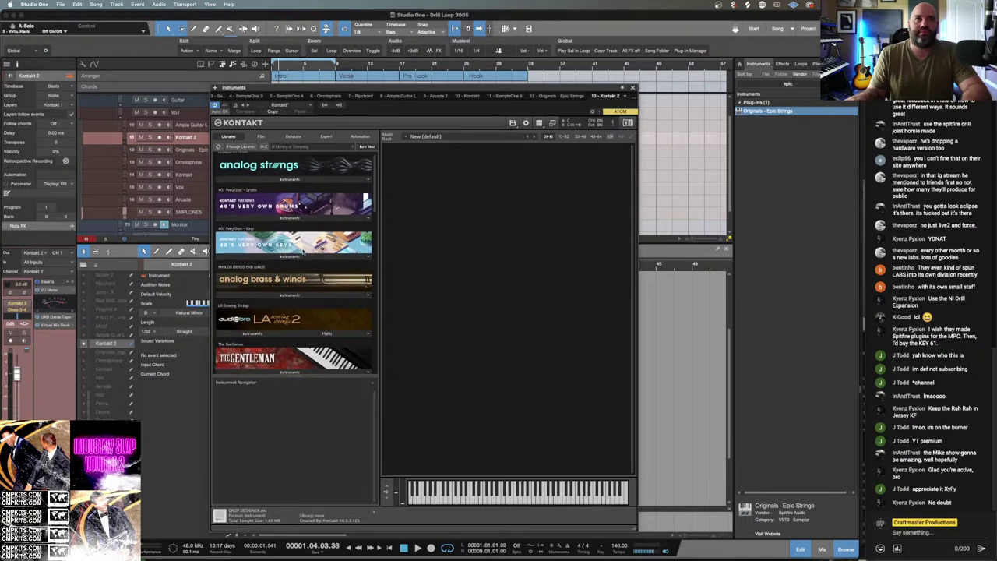
pyautogui.scroll(-5, 303, 251)
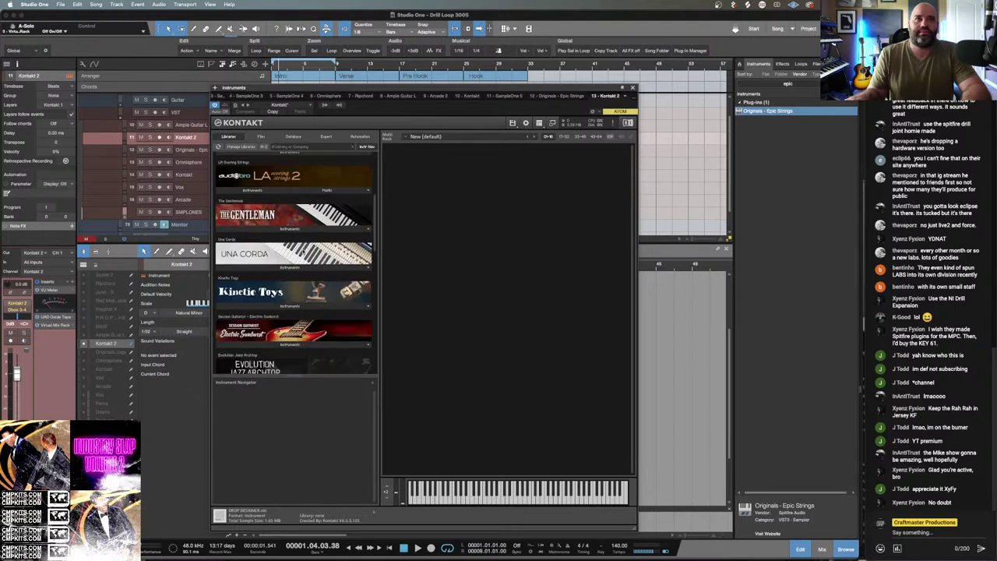
pyautogui.scroll(5, 296, 262)
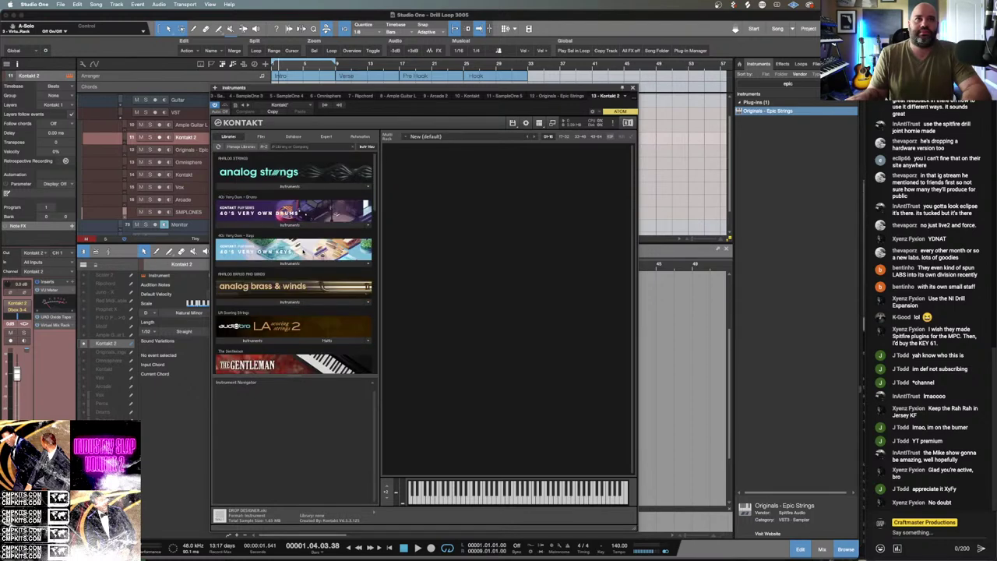
pyautogui.click(268, 341)
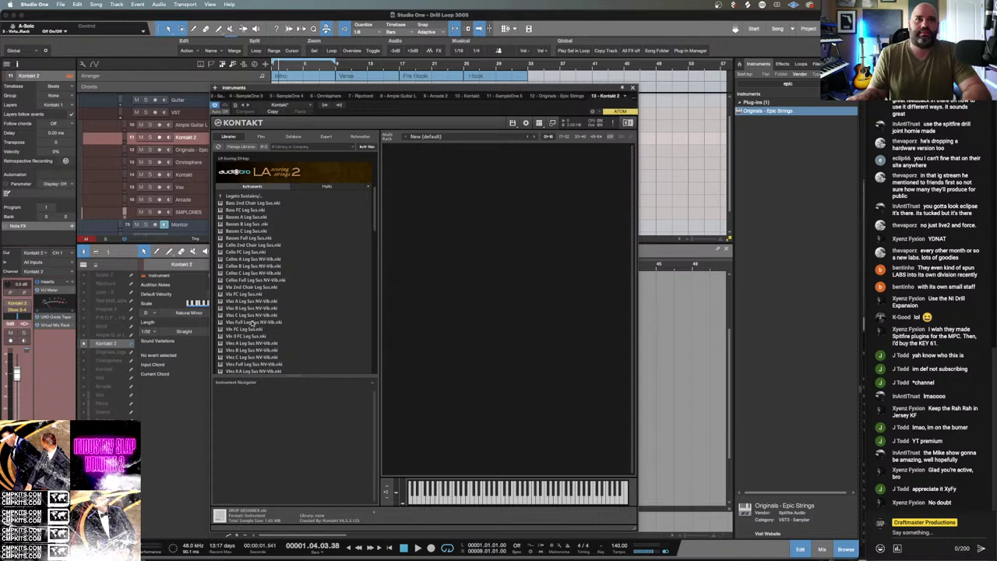
pyautogui.click(253, 322)
pyautogui.moveTo(428, 346); pyautogui.dragTo(425, 346)
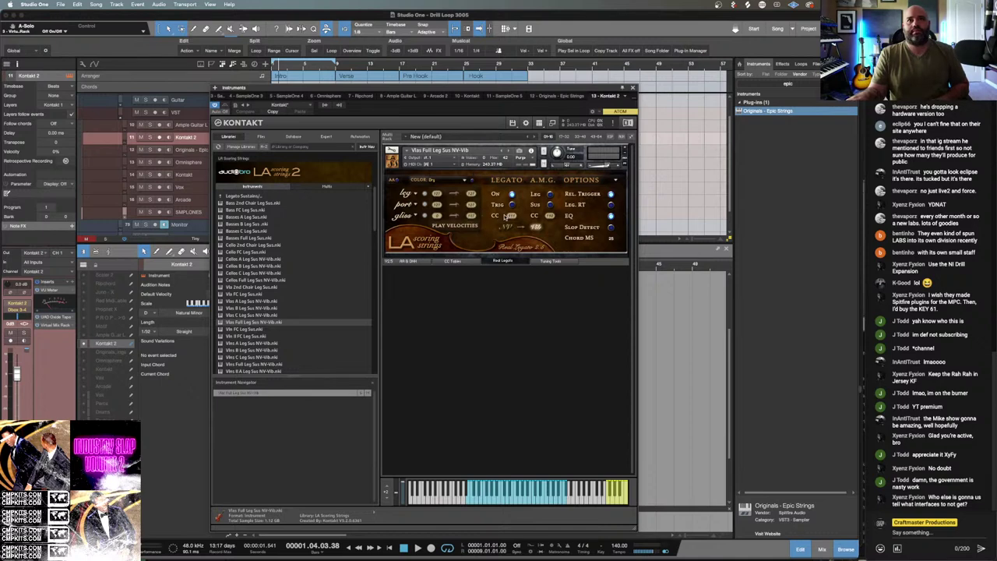
# Arm the Kontakt 2 track, record a viola take, set its volume to -9.7 dB, and close the instrument window.
pyautogui.click(159, 137)
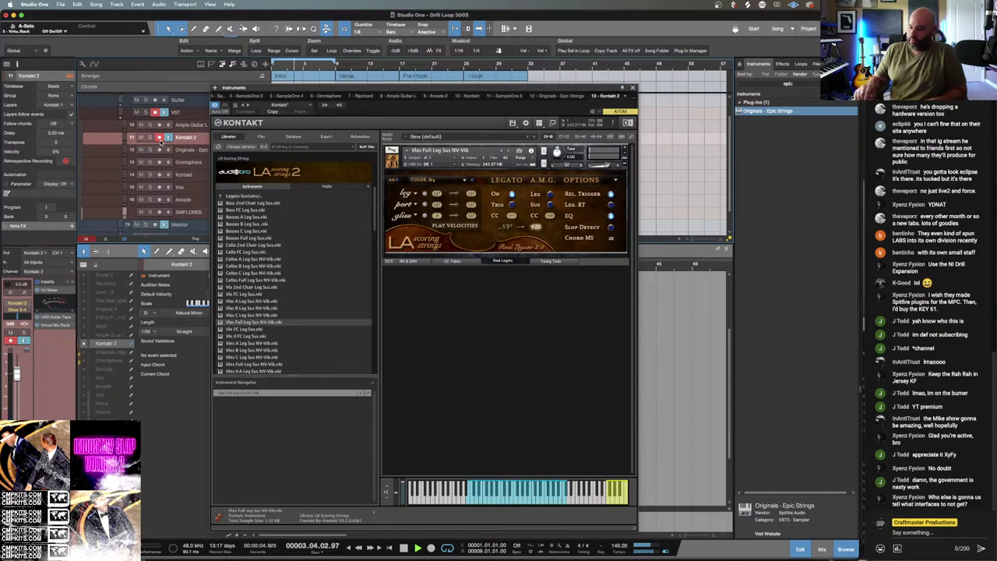
pyautogui.moveTo(16, 373); pyautogui.dragTo(16, 394)
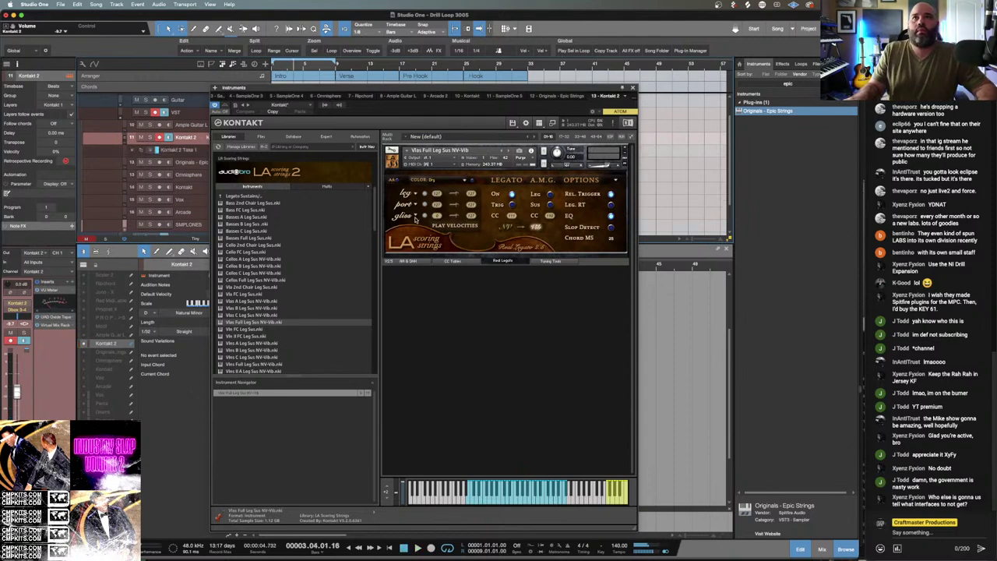
pyautogui.click(631, 88)
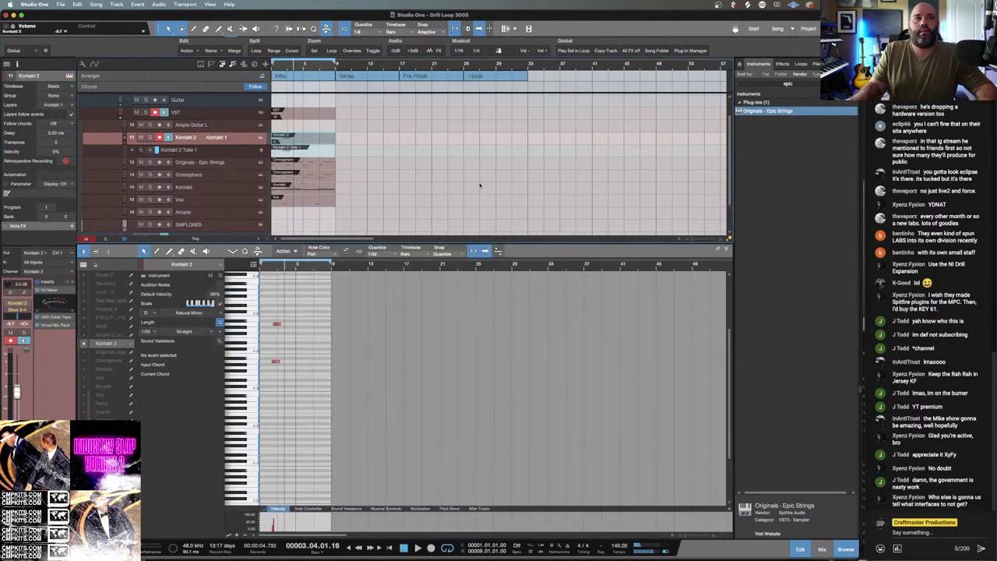
# Enlarge the arrangement area and play the loop with Kontakt 2 soloed to check the recorded viola notes.
pyautogui.hotkey('shift', 'z')
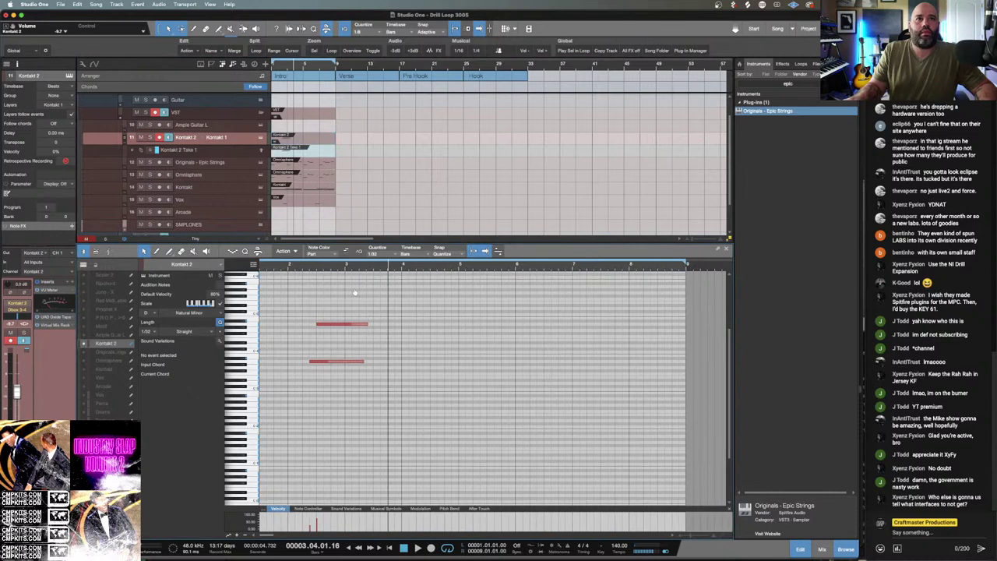
pyautogui.scroll(-1, 373, 364)
pyautogui.press('space')
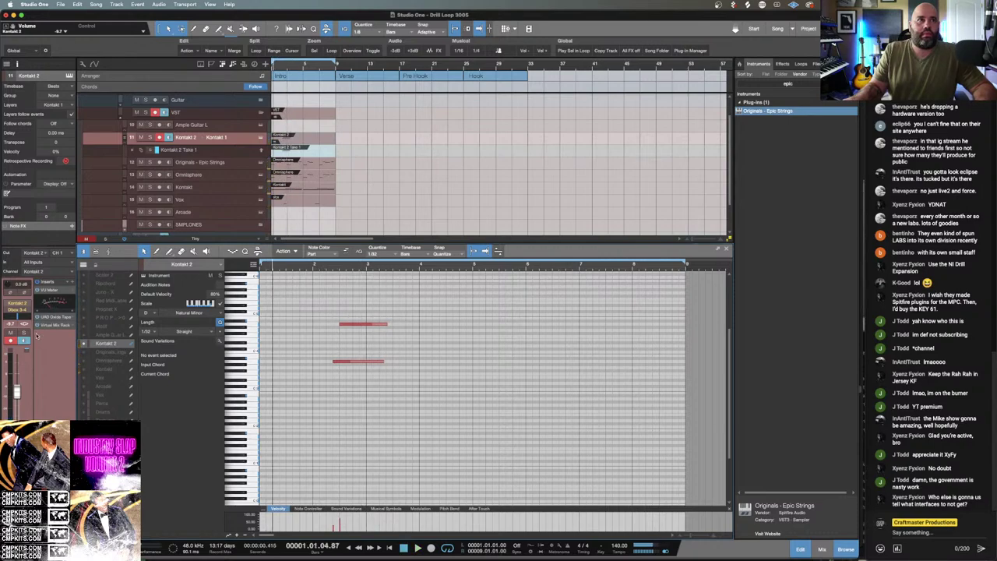
pyautogui.moveTo(308, 252); pyautogui.dragTo(307, 318)
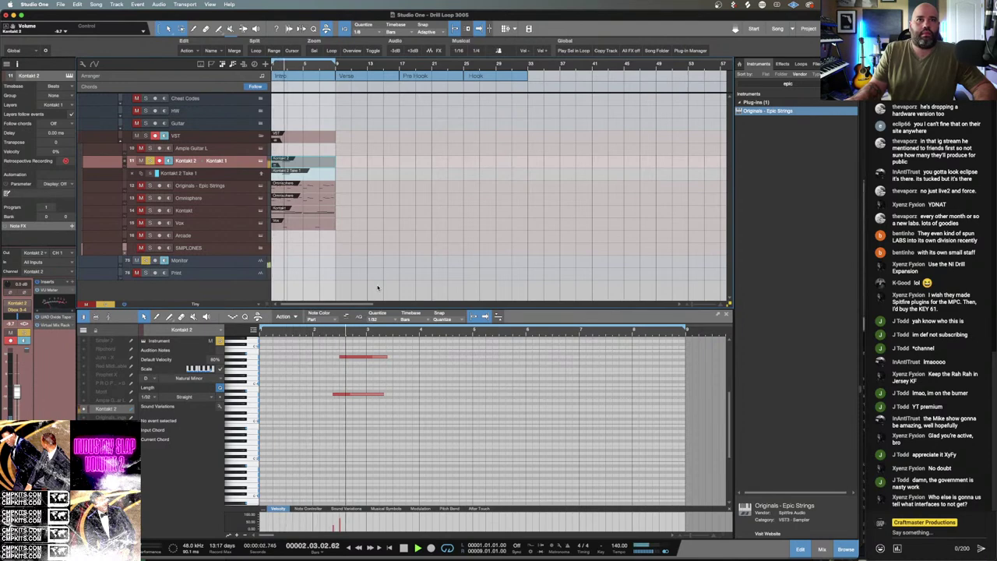
pyautogui.press(',')
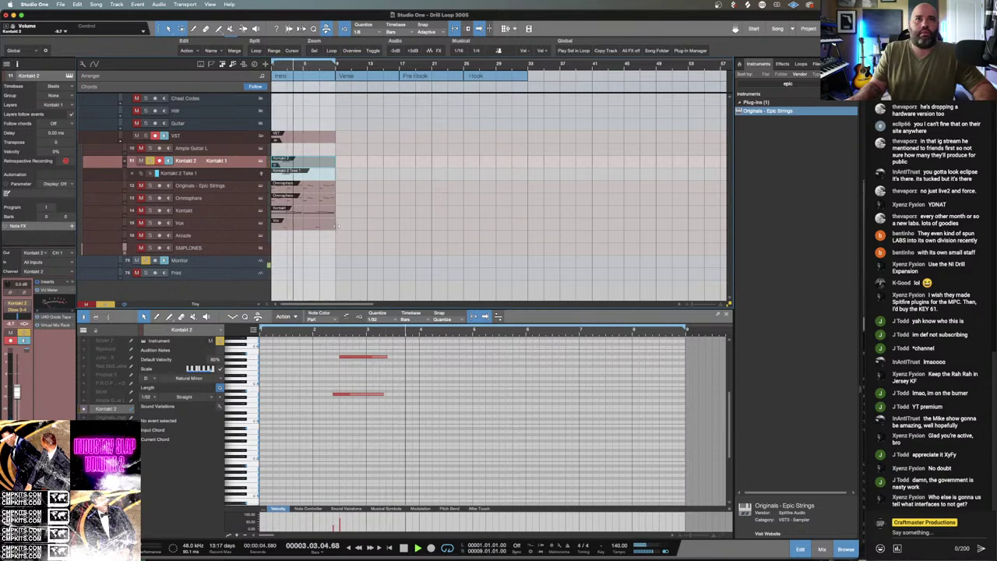
pyautogui.press('space')
# Shorten the Vox instrument clip to four bars and route its SampleOne output to Main.
pyautogui.moveTo(335, 224); pyautogui.dragTo(304, 226)
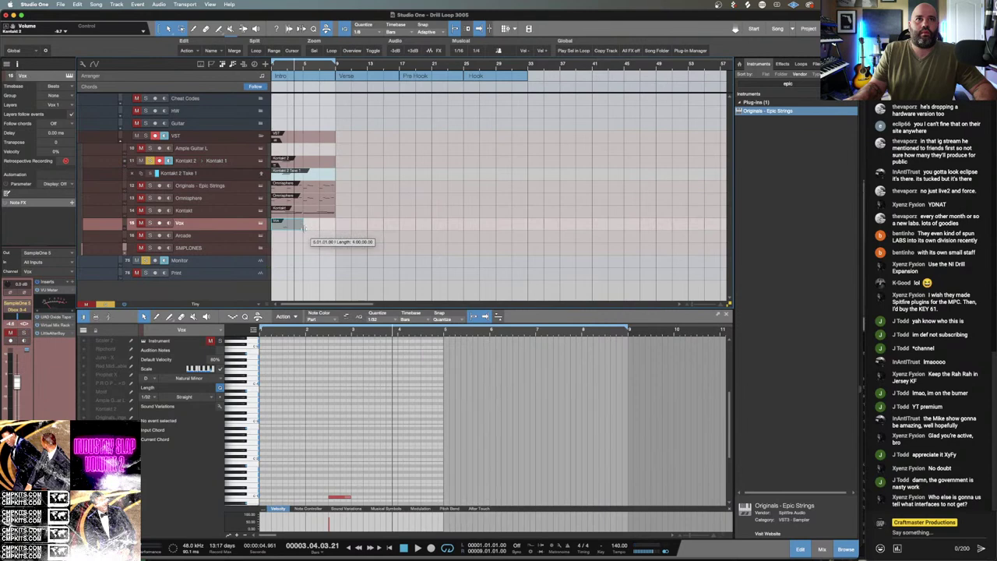
pyautogui.click(39, 306)
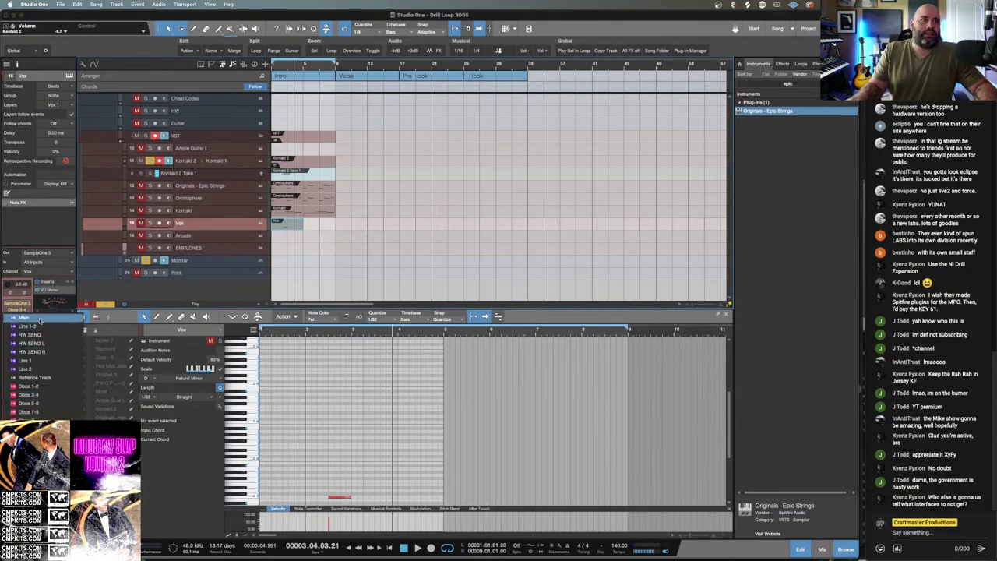
pyautogui.click(31, 321)
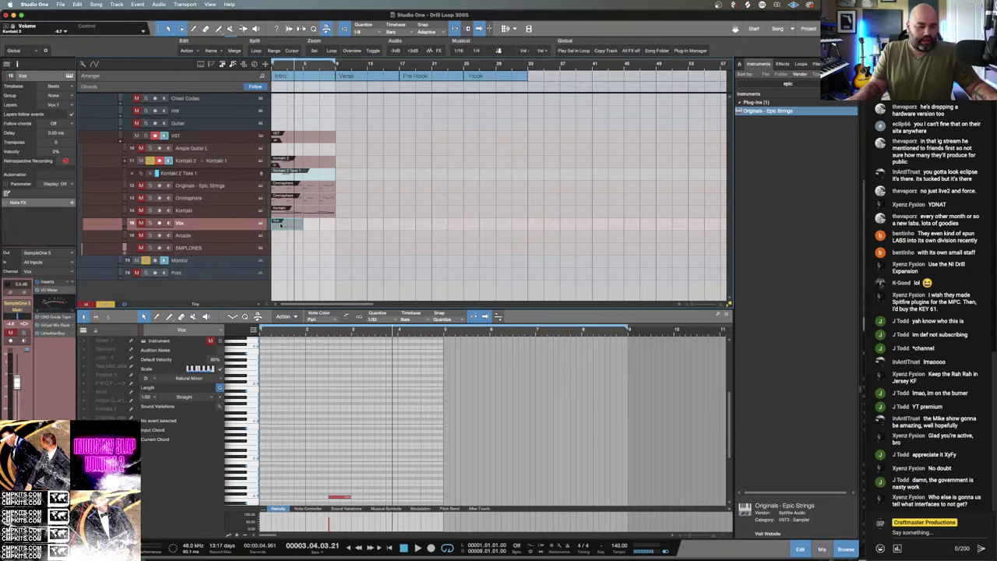
# Bounce the Vox clip to a new audio track and load the VU to Oxide gainstaging chain on it.
pyautogui.press('super+b')
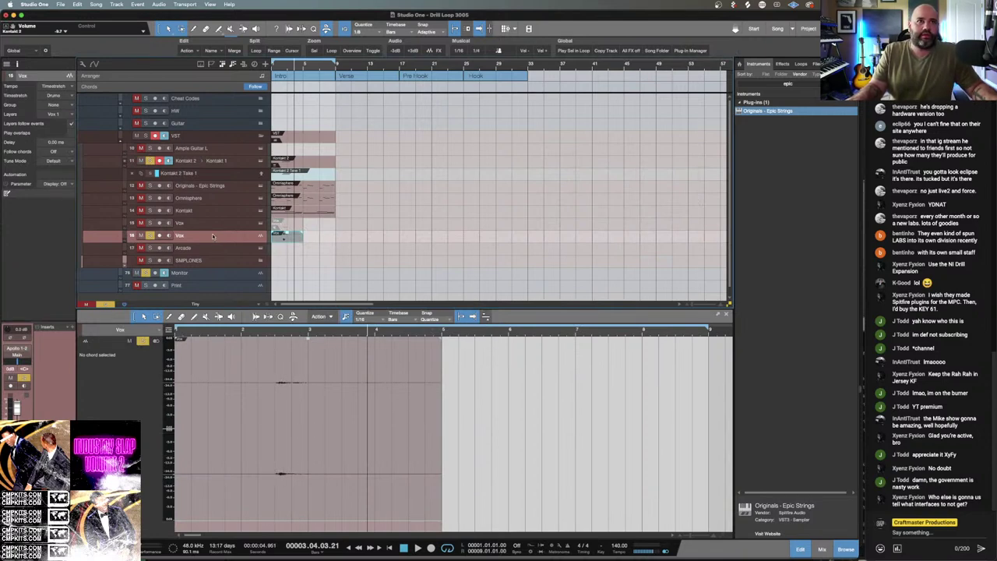
pyautogui.click(23, 347)
pyautogui.click(23, 347)
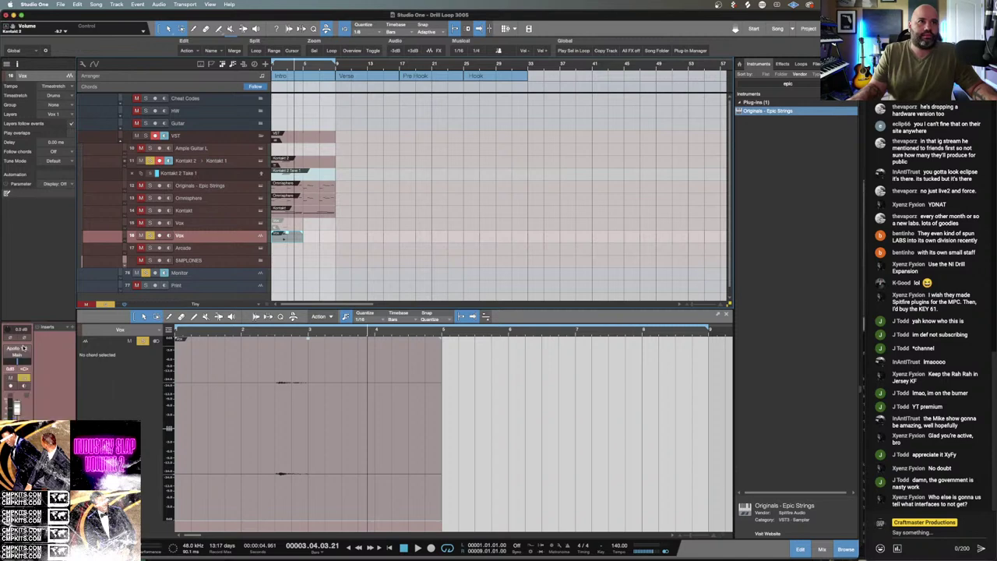
pyautogui.click(66, 328)
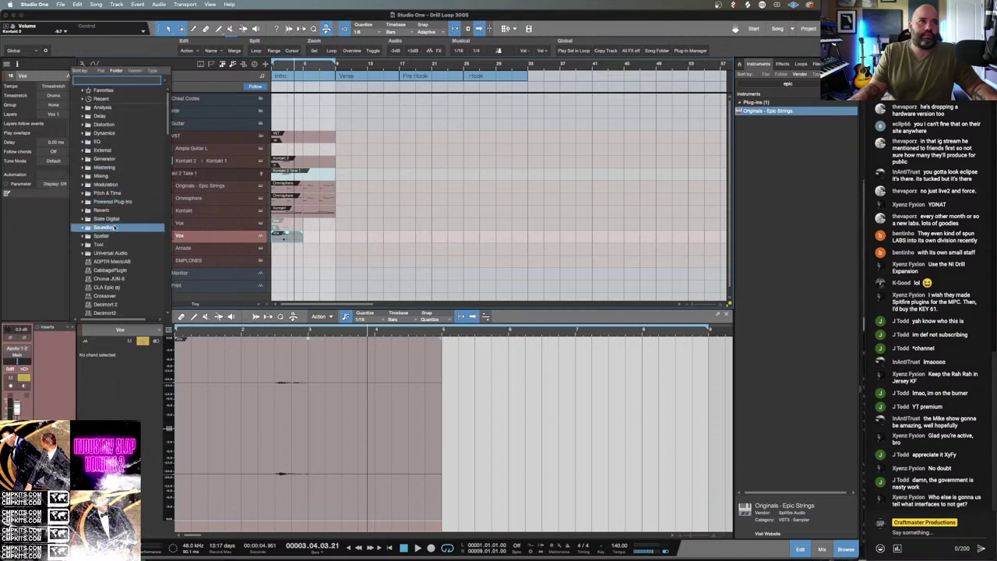
pyautogui.click(64, 356)
pyautogui.click(67, 328)
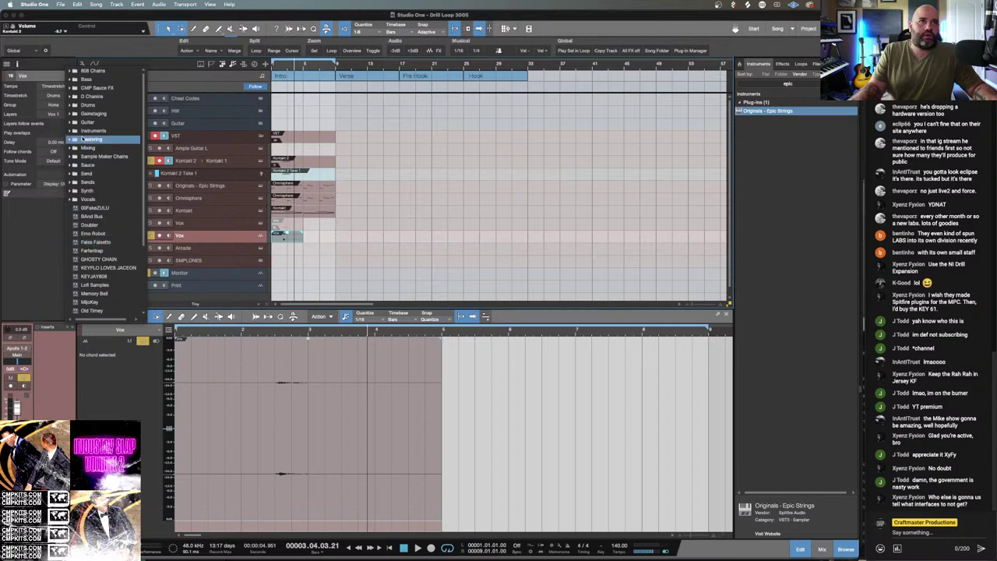
pyautogui.click(83, 139)
pyautogui.click(86, 114)
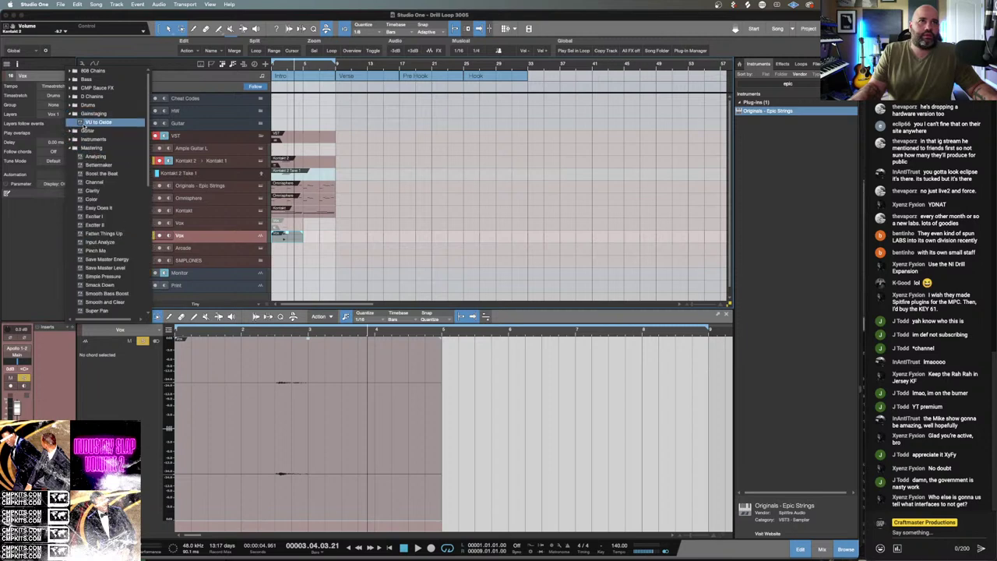
pyautogui.click(84, 123)
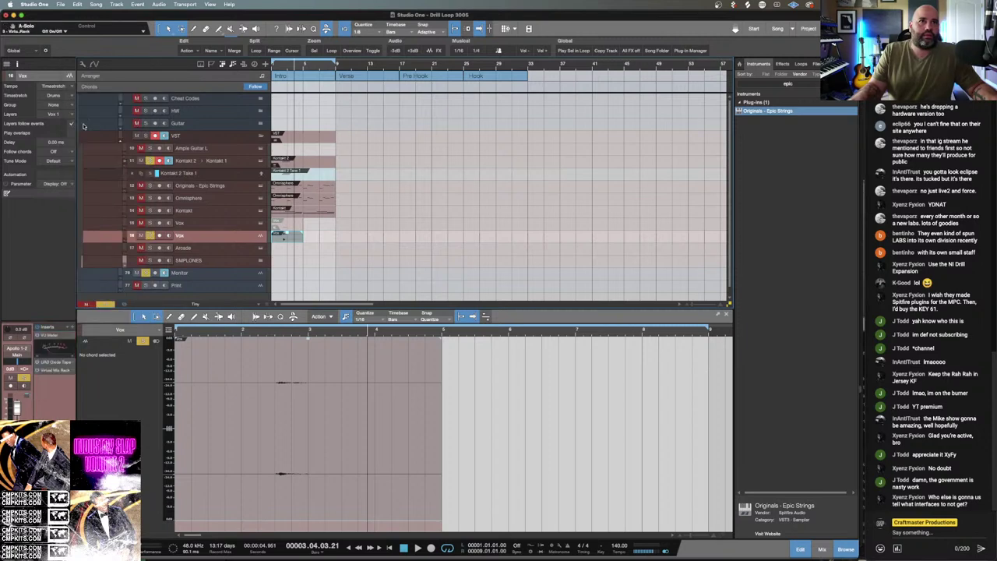
# Take the bounced Vox audio track out of solo and route its output to Dbox 3-4.
pyautogui.click(25, 376)
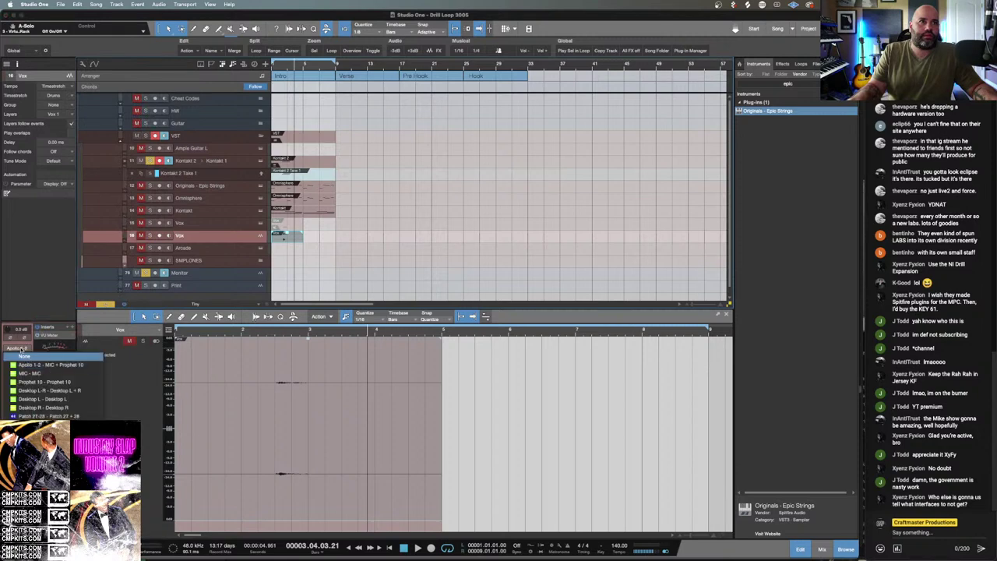
pyautogui.click(17, 356)
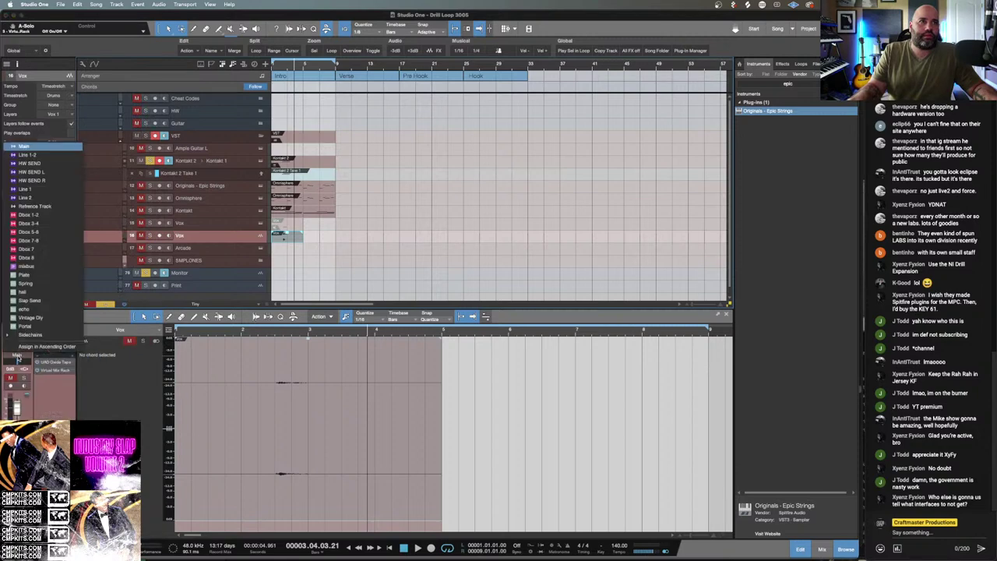
pyautogui.click(32, 223)
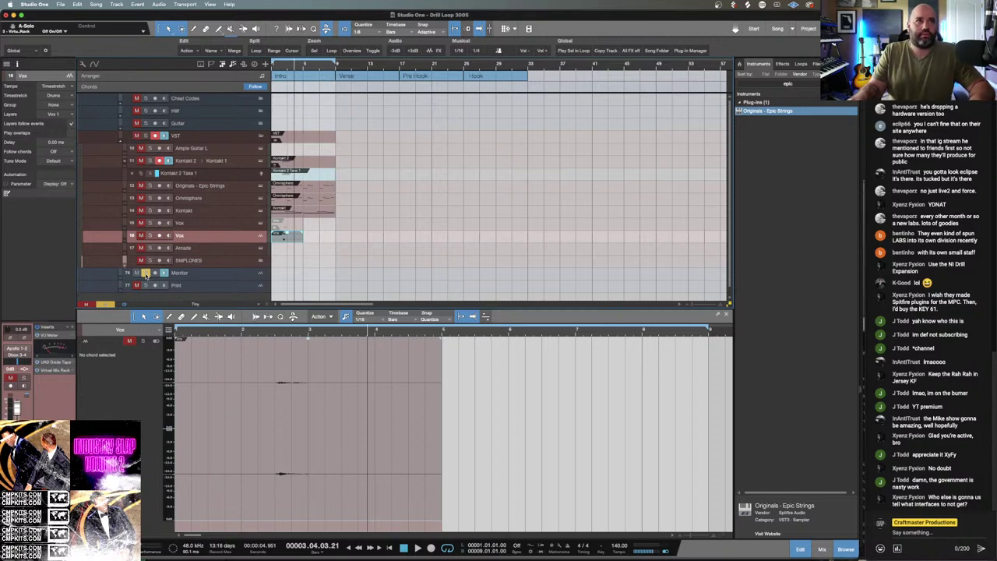
# Take the Monitor track out of solo and play the loop with all tracks audible.
pyautogui.click(145, 275)
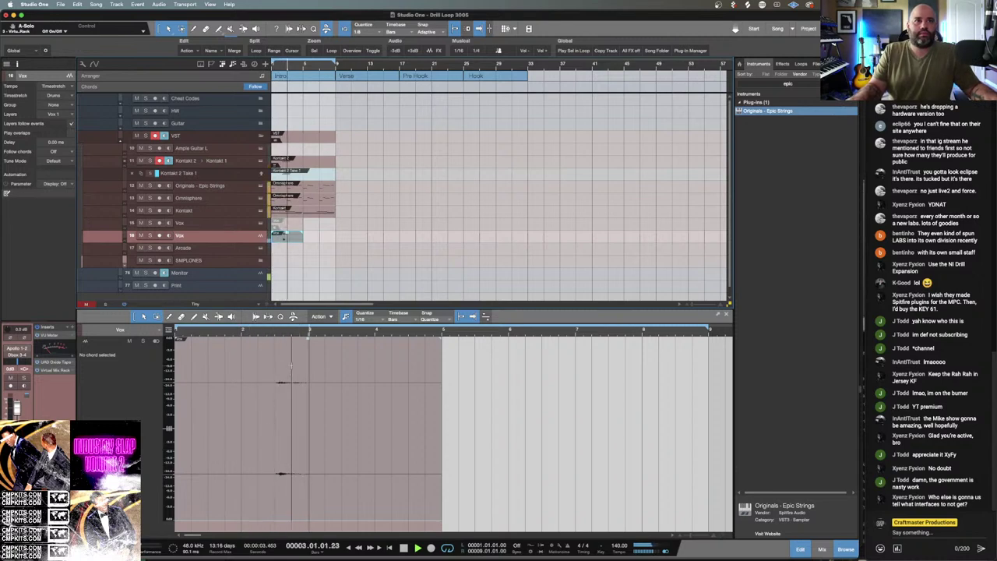
pyautogui.scroll(3, 311, 405)
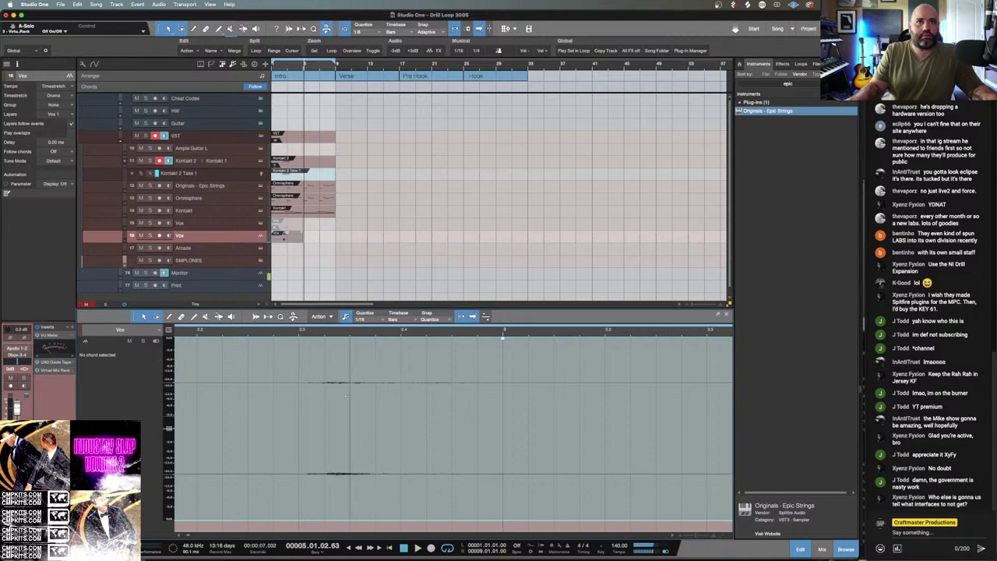
# Shorten the bounced Vox audio clip to end at bar 4, shift its audio slightly earlier, and replay the loop.
pyautogui.click(301, 238)
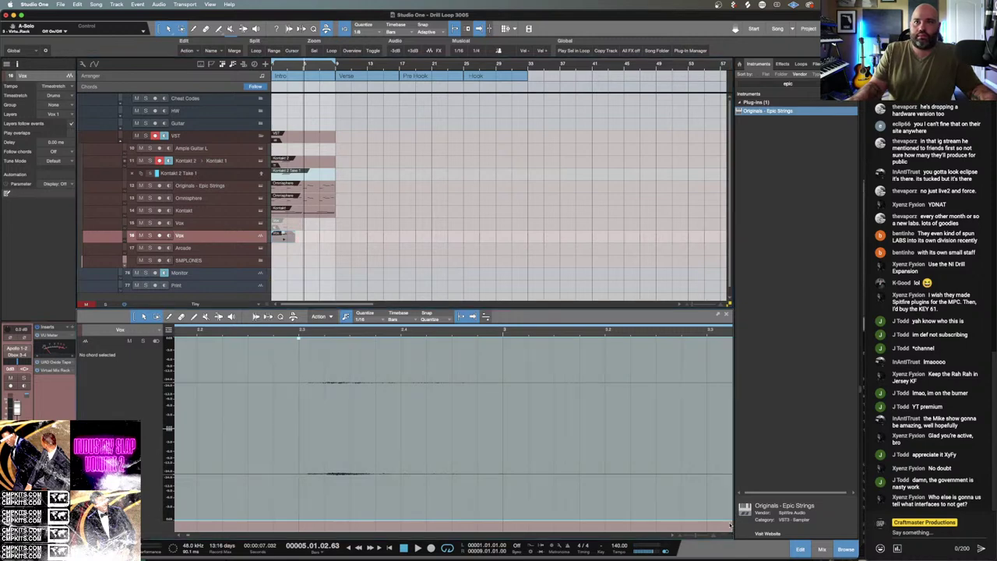
pyautogui.scroll(3, 724, 536)
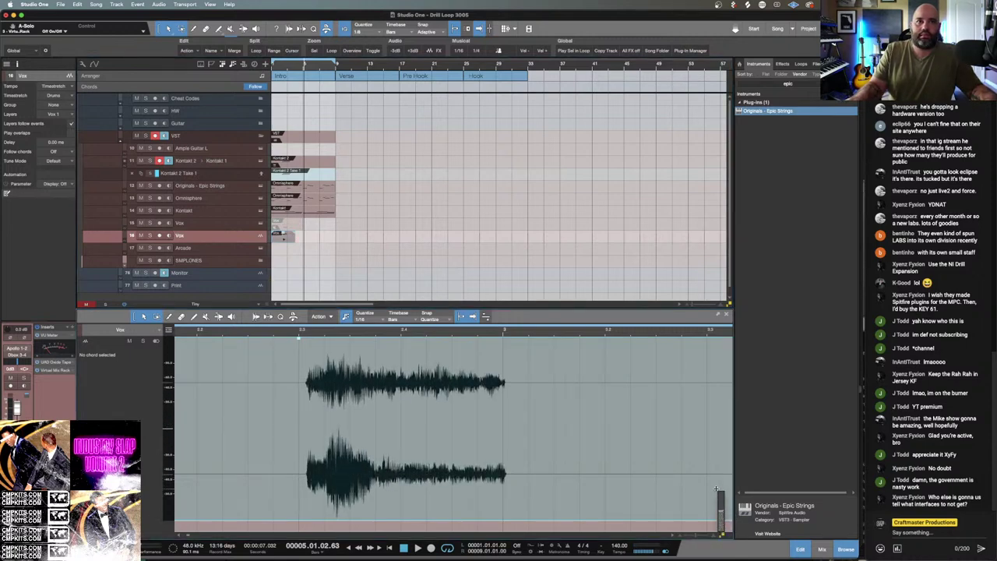
pyautogui.moveTo(643, 484); pyautogui.dragTo(619, 485)
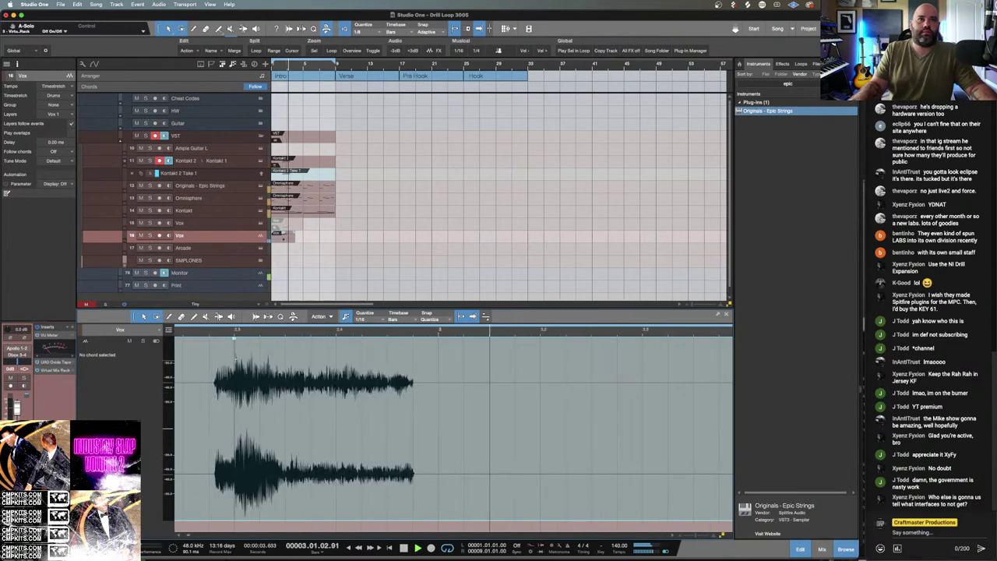
pyautogui.press('Home')
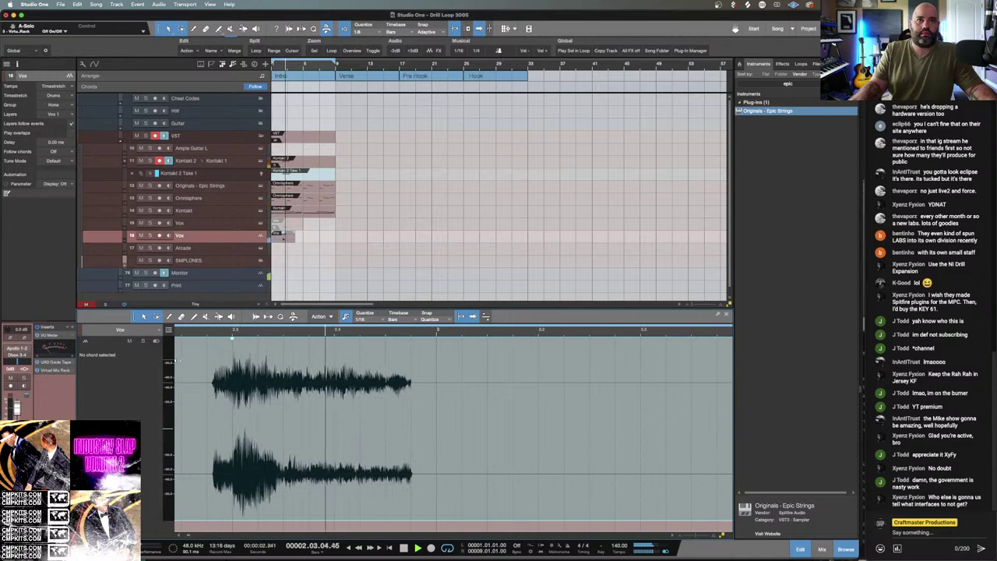
# Trim the silence from the start of the bounced Vox clip to just before the vocal sound.
pyautogui.moveTo(181, 358); pyautogui.dragTo(194, 358)
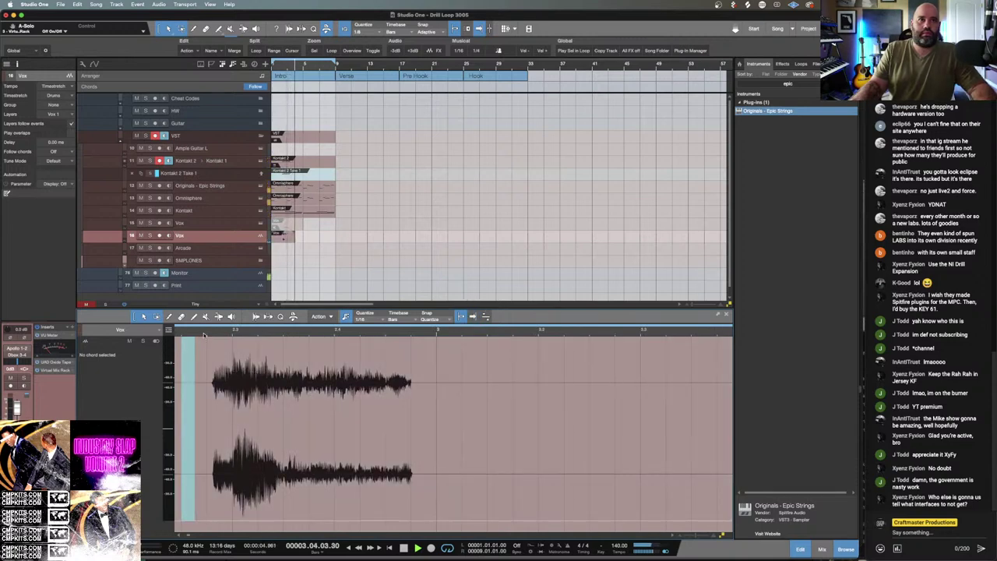
pyautogui.press('w')
pyautogui.press('w')
pyautogui.press('w')
pyautogui.press('Home')
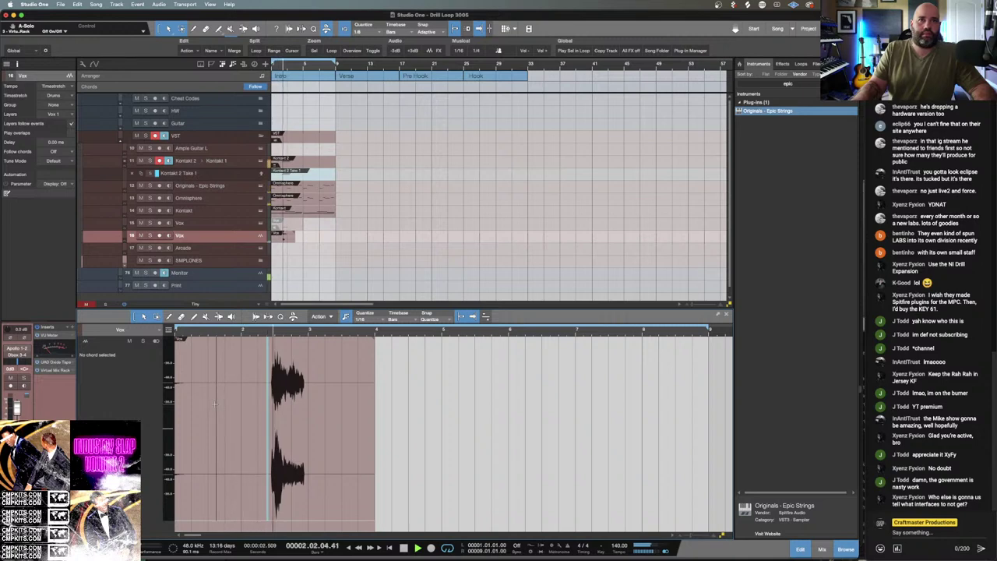
pyautogui.moveTo(177, 352); pyautogui.dragTo(260, 352)
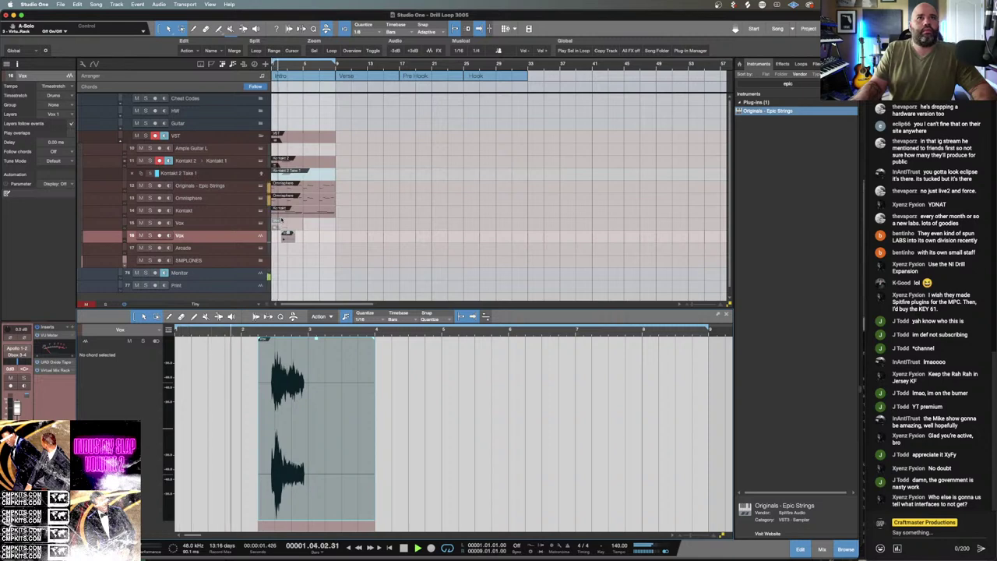
# Delete the Kontakt 2 clip, remove its Take 1 layer, and play the loop without it.
pyautogui.click(293, 165)
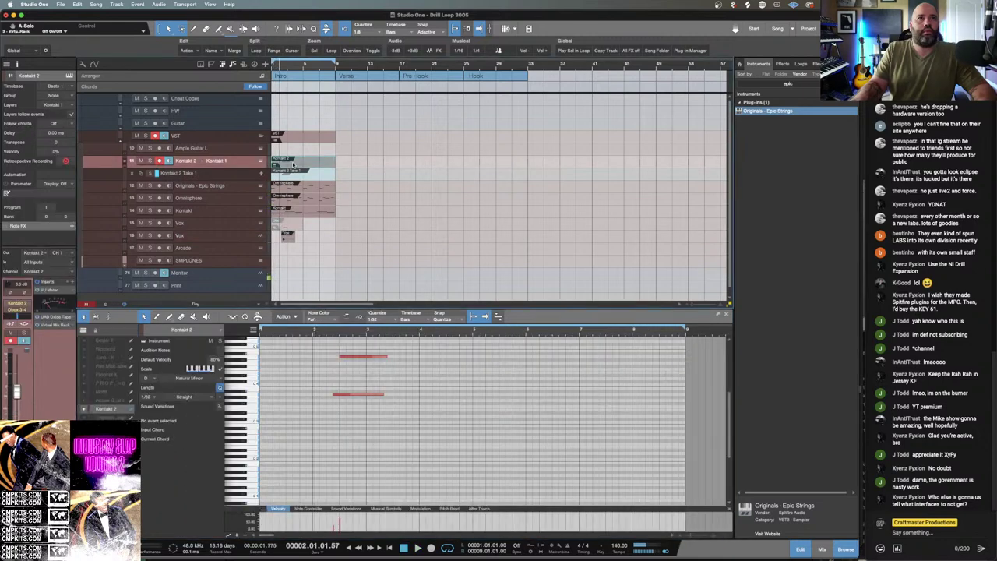
pyautogui.press('Delete')
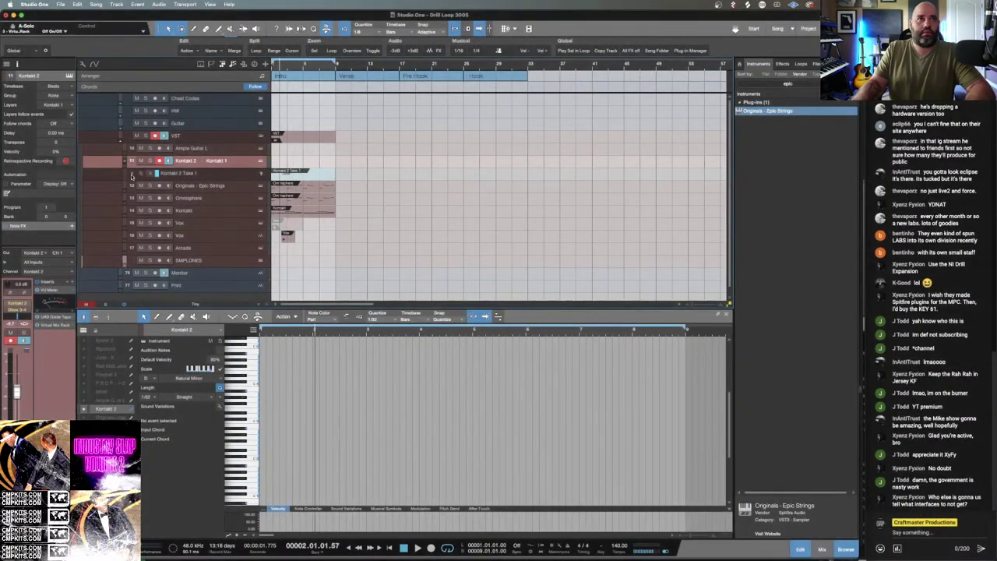
pyautogui.click(131, 174)
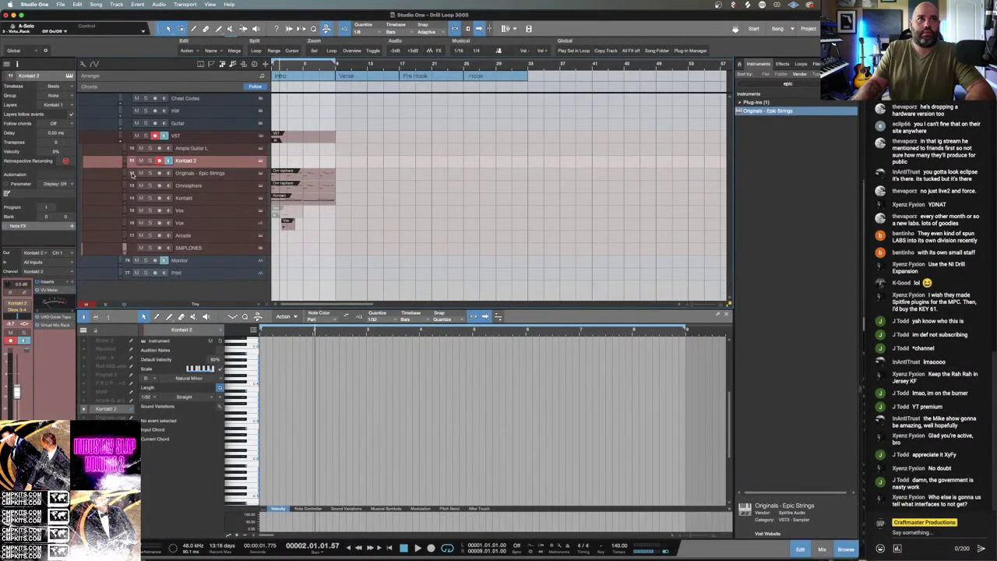
pyautogui.press('space')
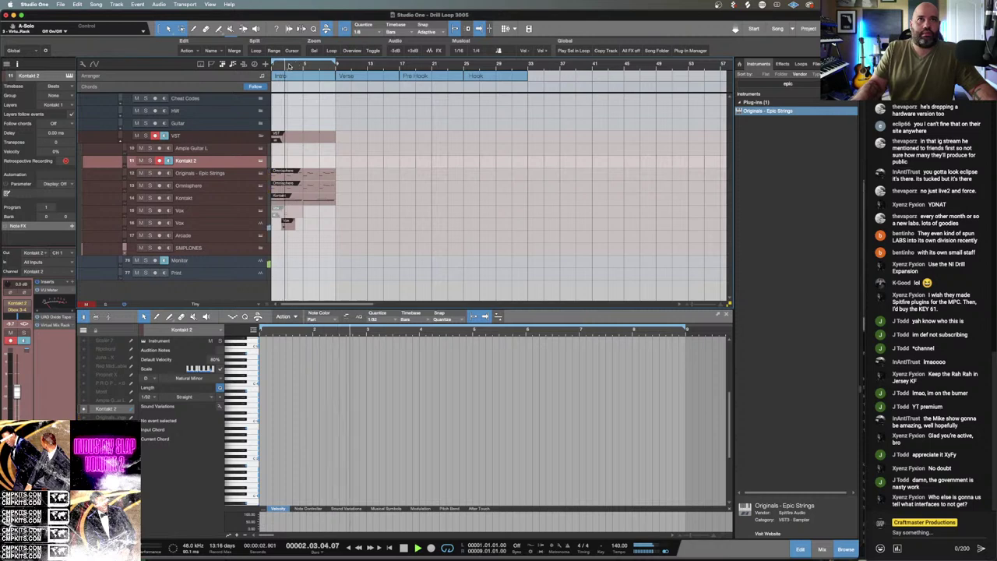
# Raise the bounced Vox track's input gain to about +1.2 dB, and delete its audio clip.
pyautogui.moveTo(296, 65); pyautogui.dragTo(365, 100)
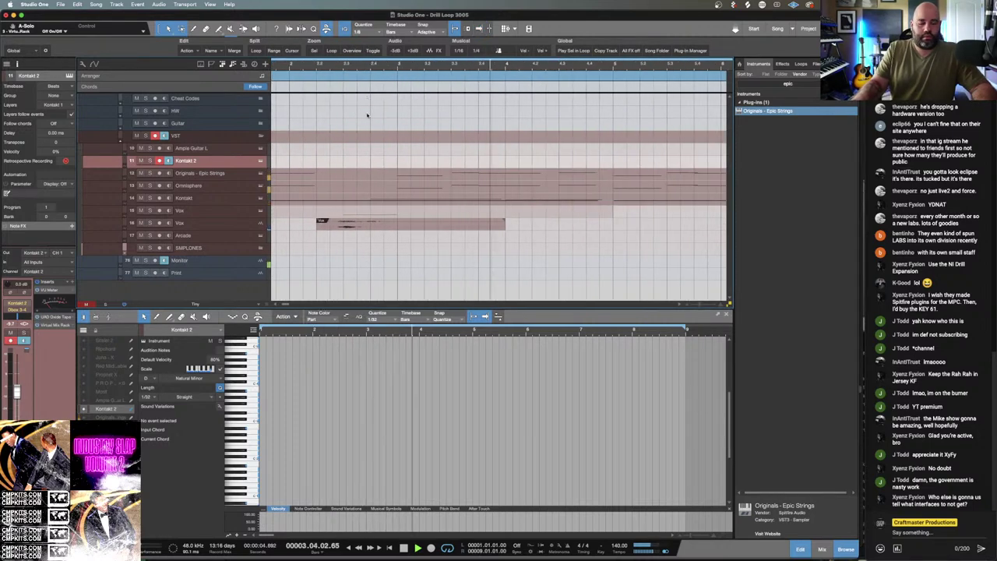
pyautogui.click(224, 226)
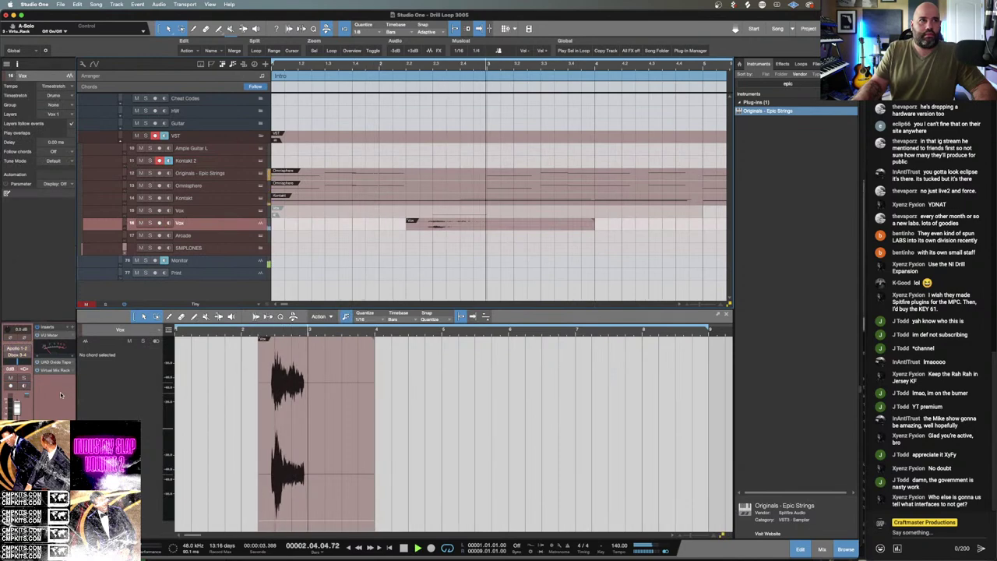
pyautogui.rightClick(15, 347)
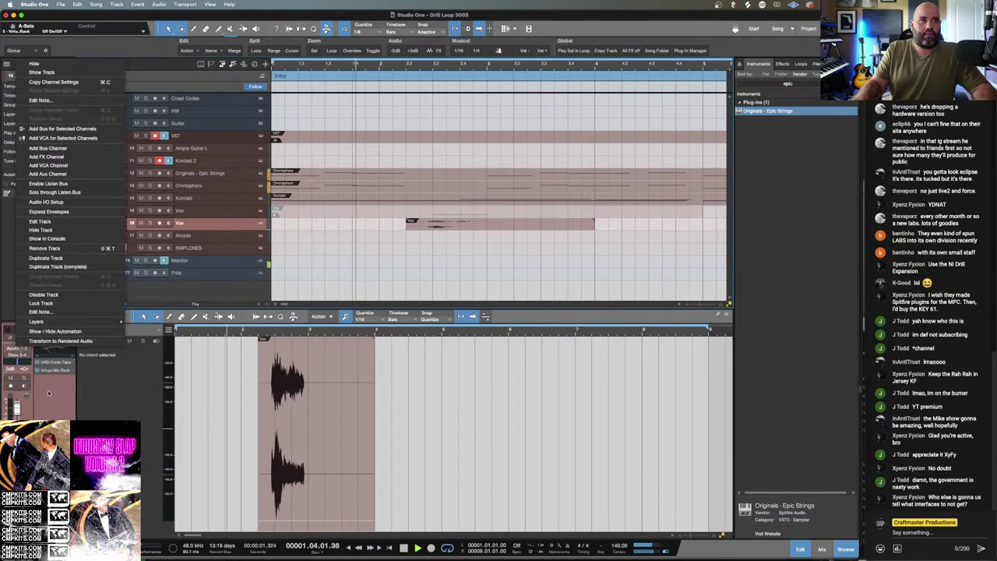
pyautogui.click(18, 350)
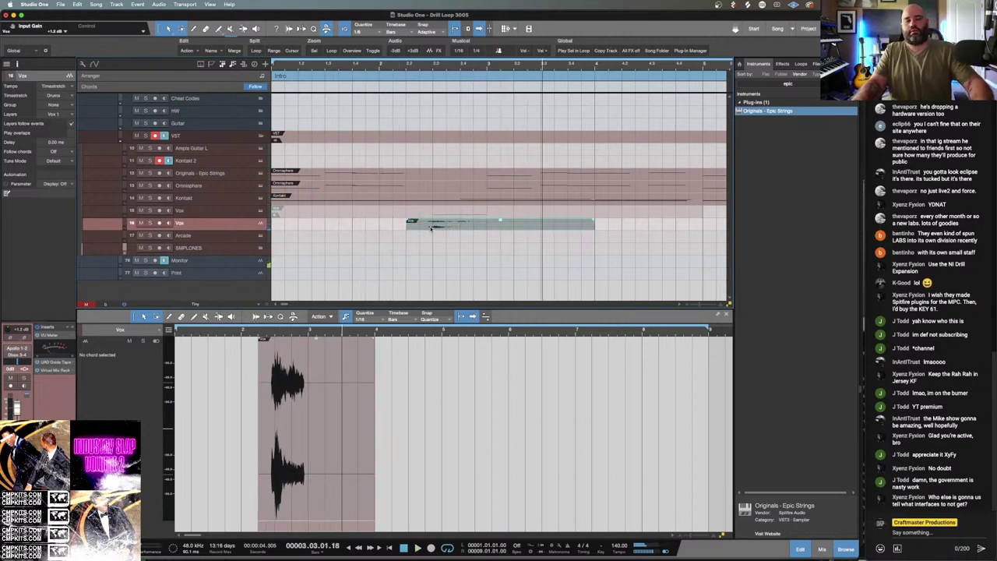
pyautogui.press('Delete')
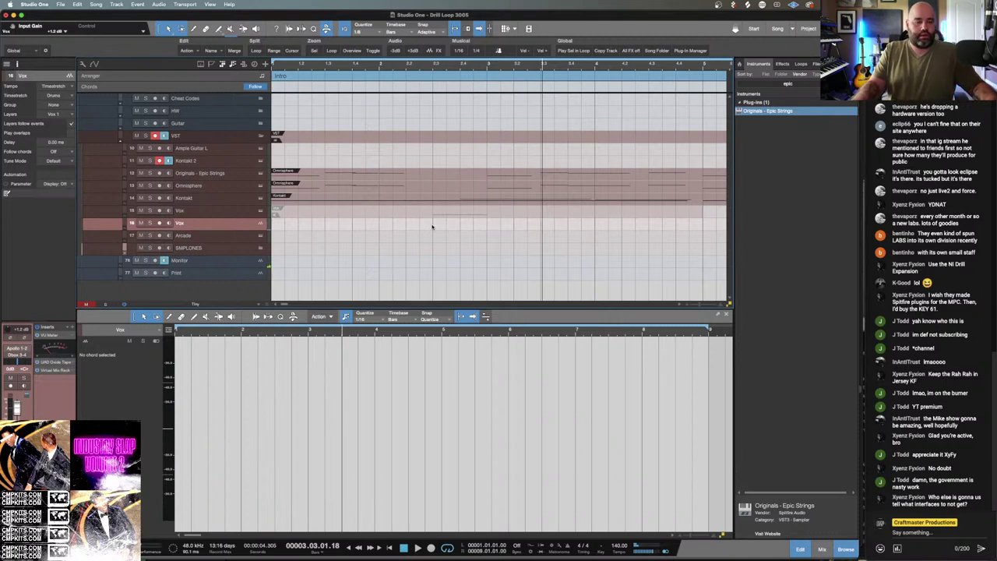
# Undo the recent edits back to before the Vox bounce, restoring the Kontakt 2 clip and the Vox instrument clip.
pyautogui.click(432, 215)
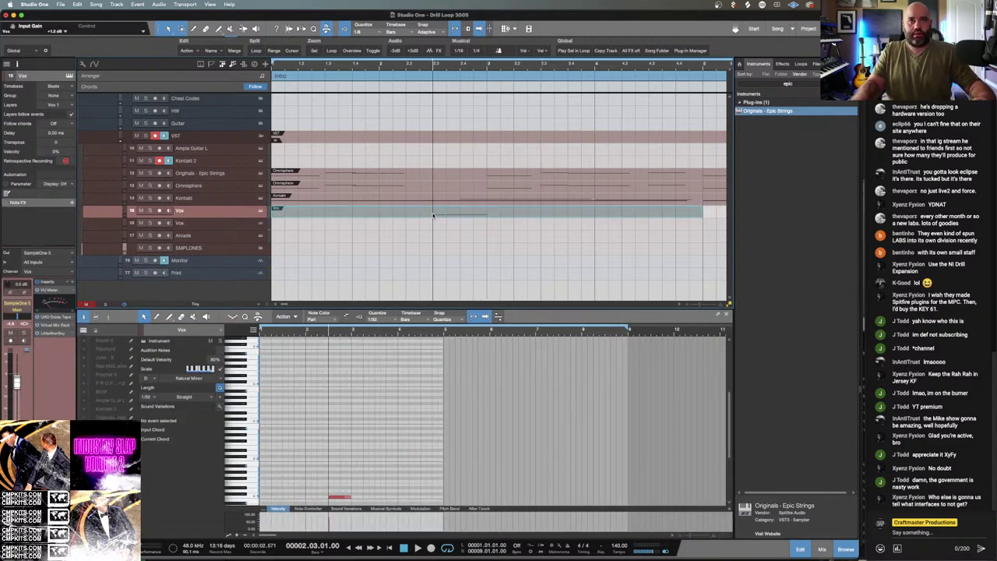
pyautogui.hotkey('ctrl', 'z')
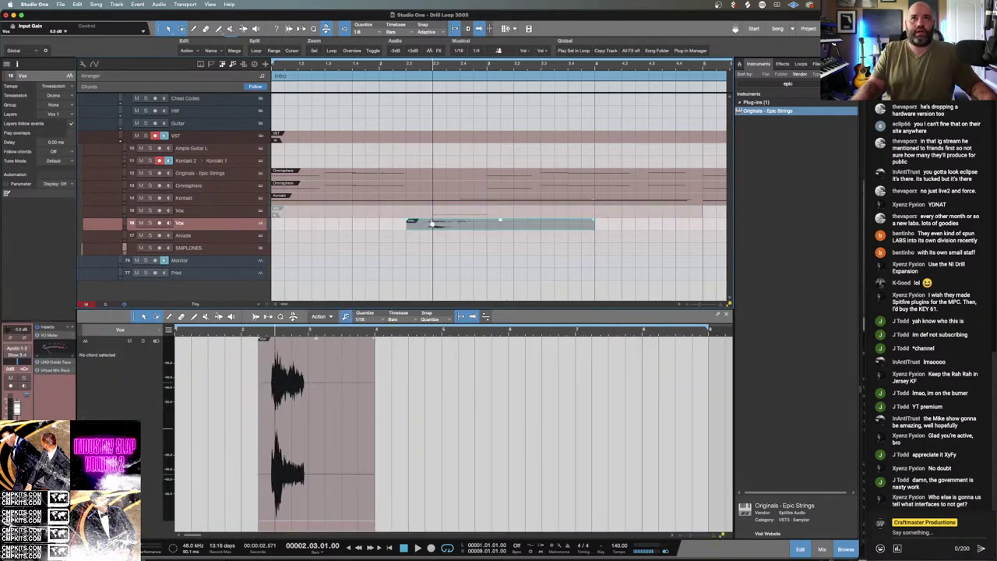
pyautogui.hotkey('ctrl', 'z')
pyautogui.hotkey('ctrl', 'z')
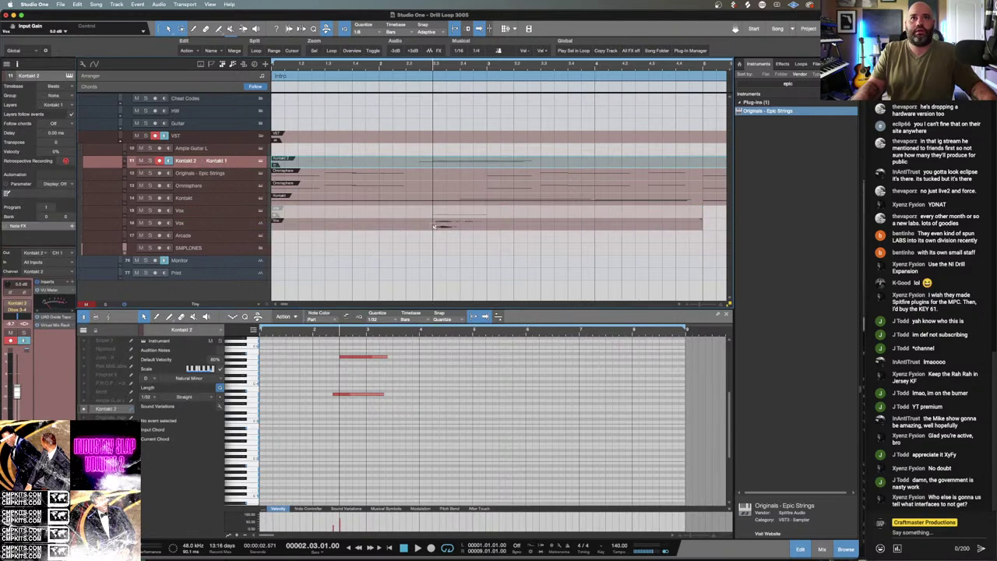
pyautogui.hotkey('ctrl', 'z')
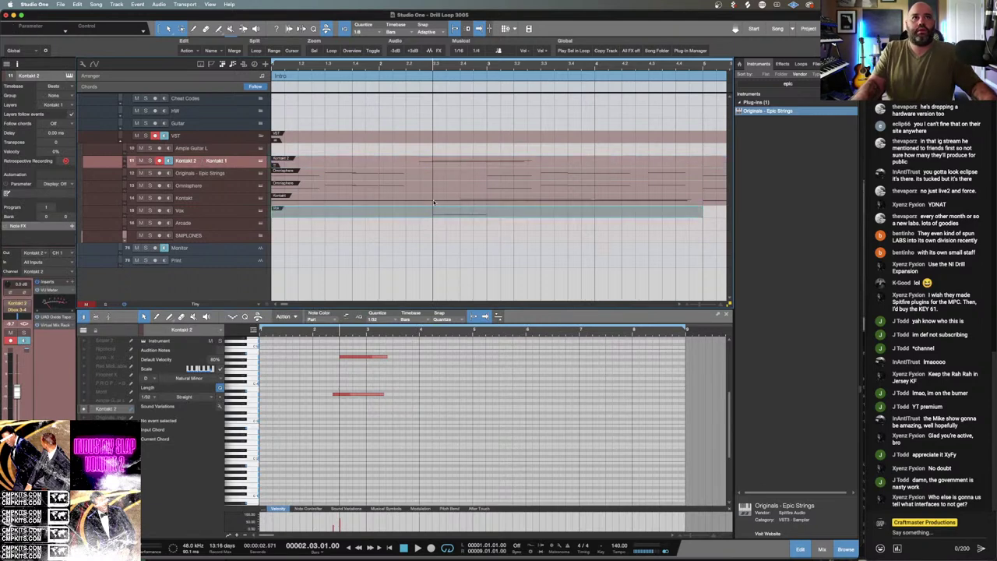
pyautogui.hotkey('ctrl', 'z')
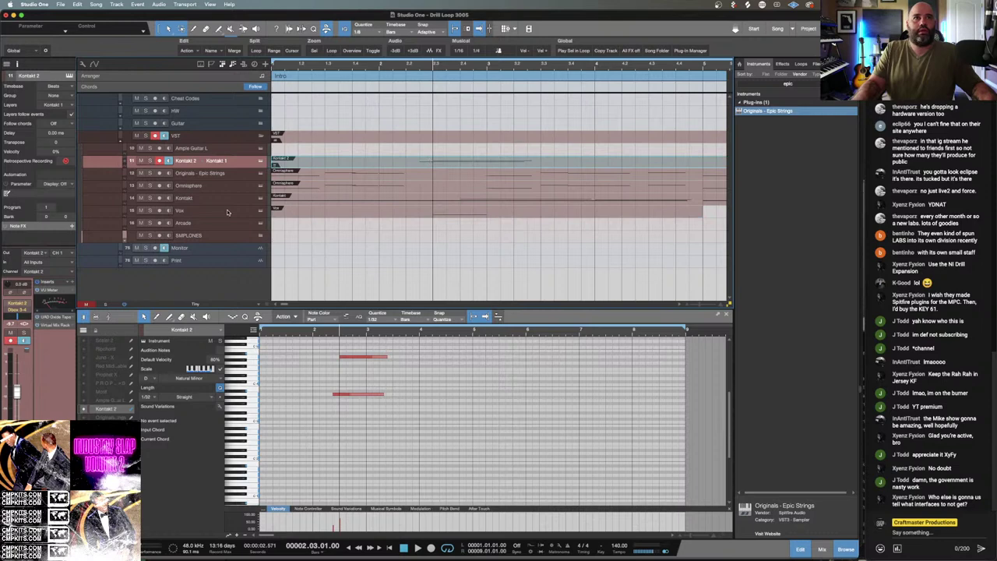
# Route the Vox channel's output to Dbox 3-4 and the Kontakt 2 instrument channel's output to Main.
pyautogui.click(312, 214)
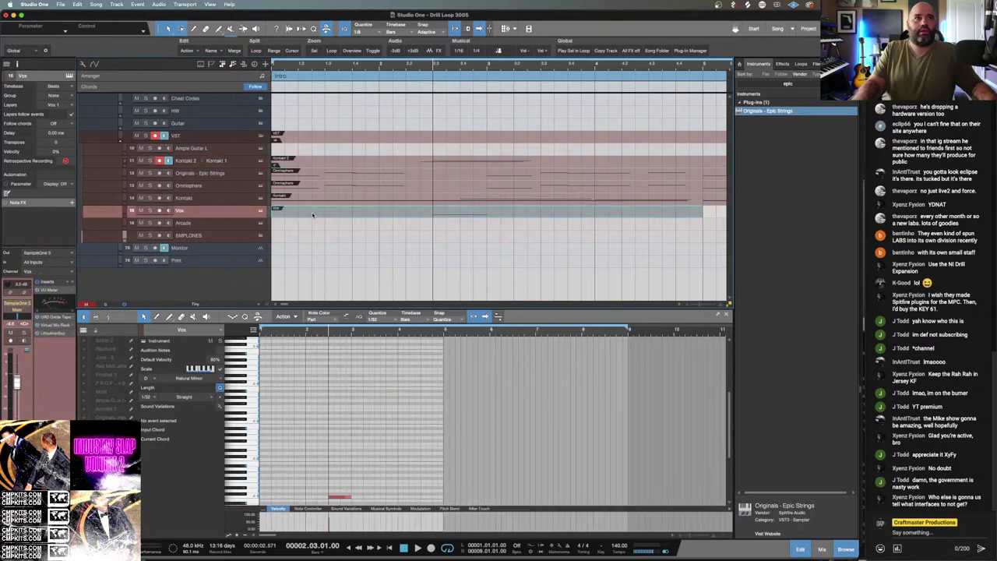
pyautogui.click(16, 313)
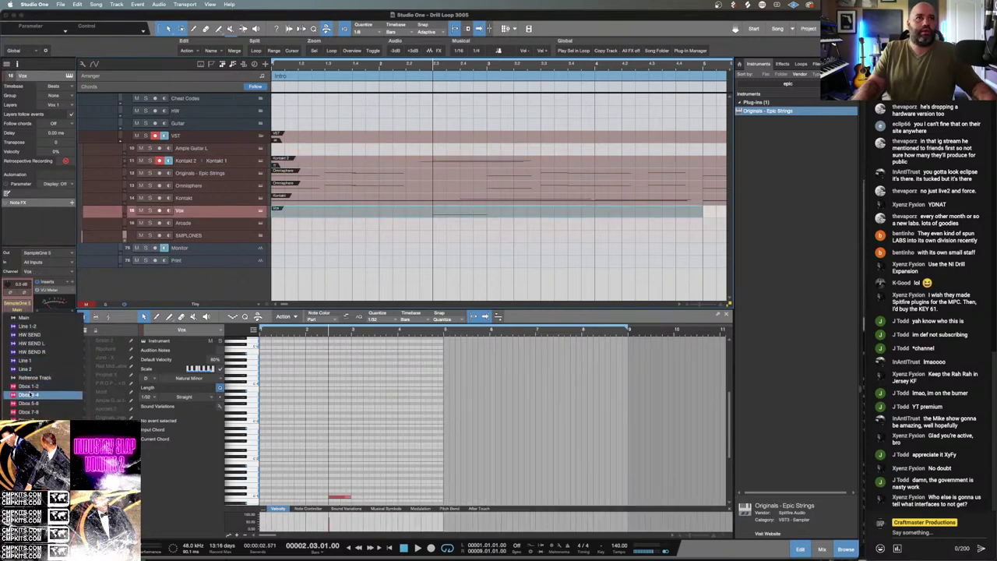
pyautogui.click(26, 395)
pyautogui.click(293, 164)
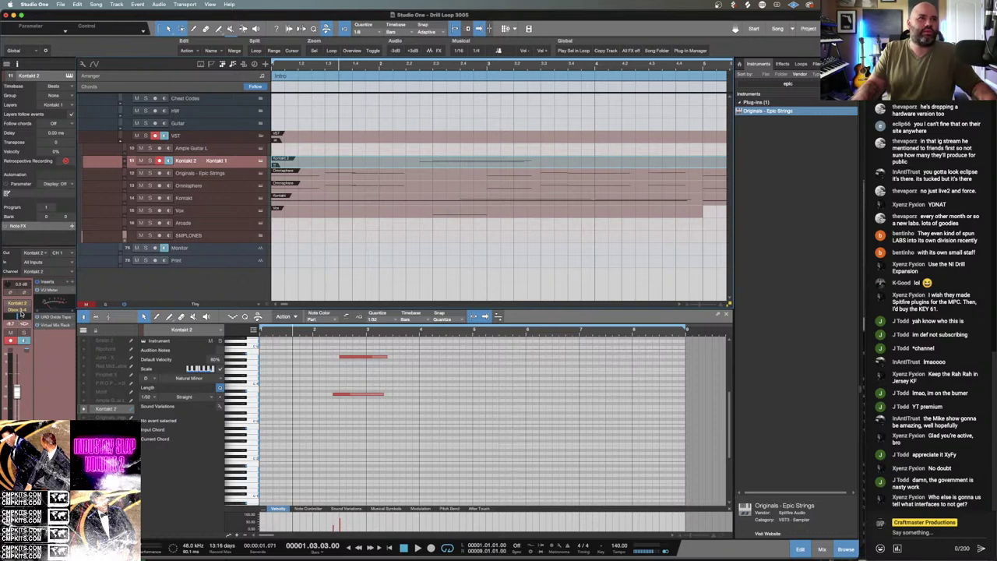
pyautogui.click(21, 312)
pyautogui.click(23, 319)
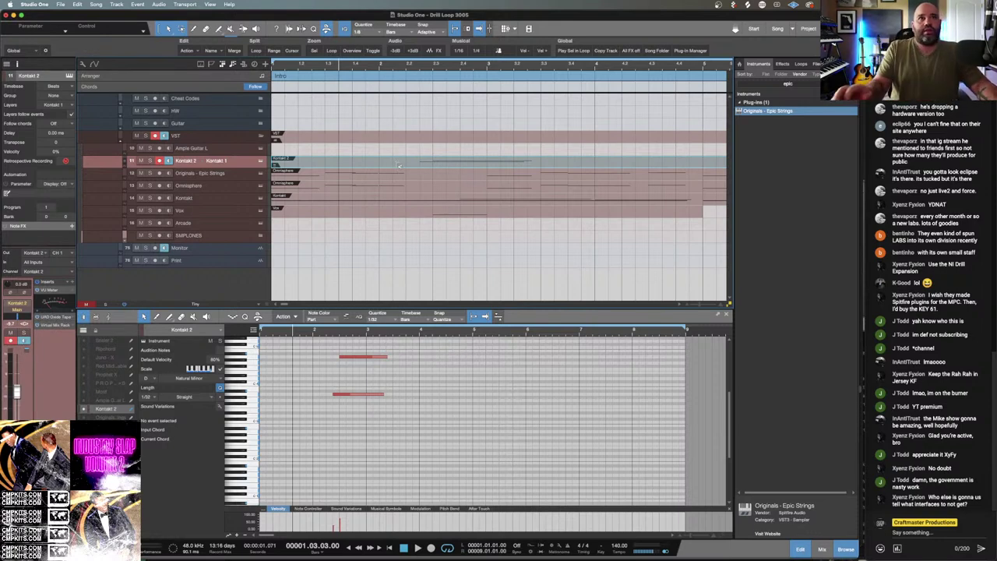
# Bounce the Kontakt 2 clip to a new audio track and route that track's output to Dbox 3-4.
pyautogui.press('super+b')
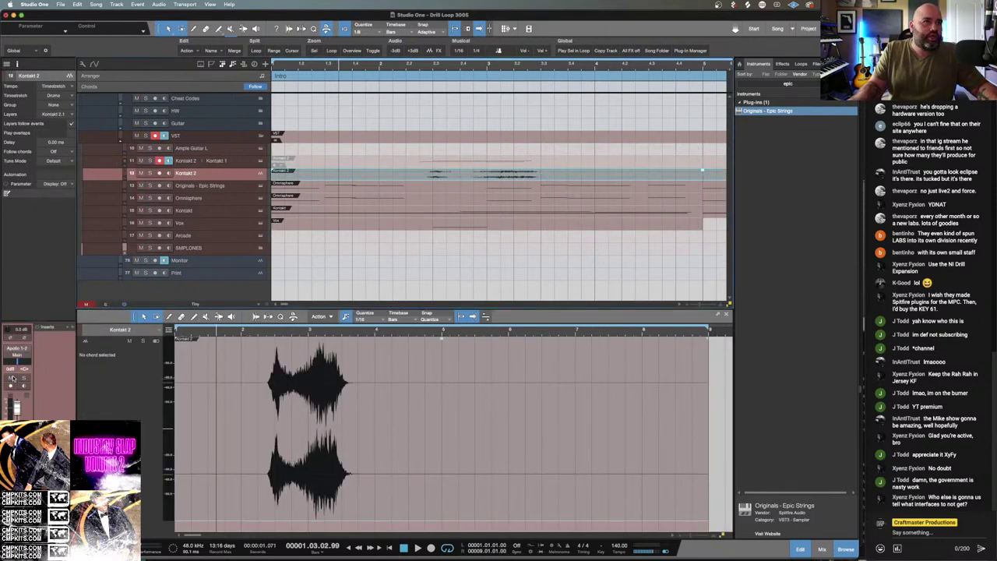
pyautogui.click(22, 360)
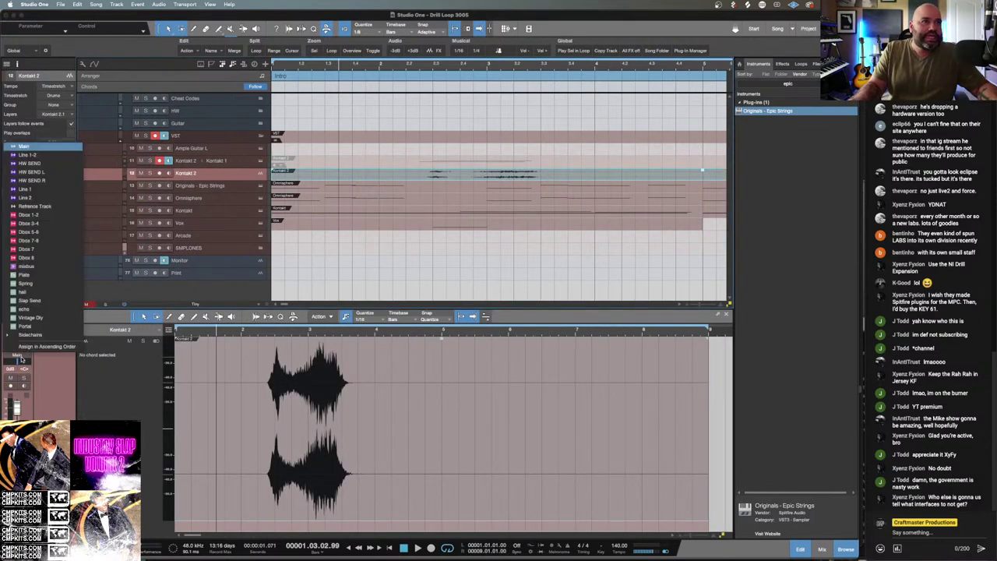
pyautogui.click(38, 225)
# Load the gain-staging effects chain with VU Meter, UAD Oxide Tape and Virtual Mix Rack on the bounced Kontakt 2 track.
pyautogui.click(65, 328)
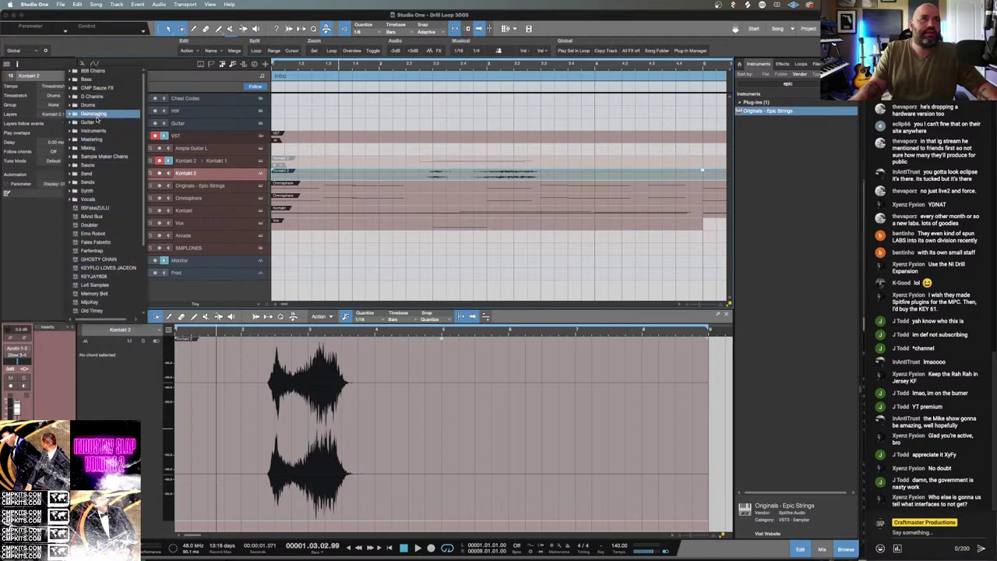
pyautogui.click(93, 127)
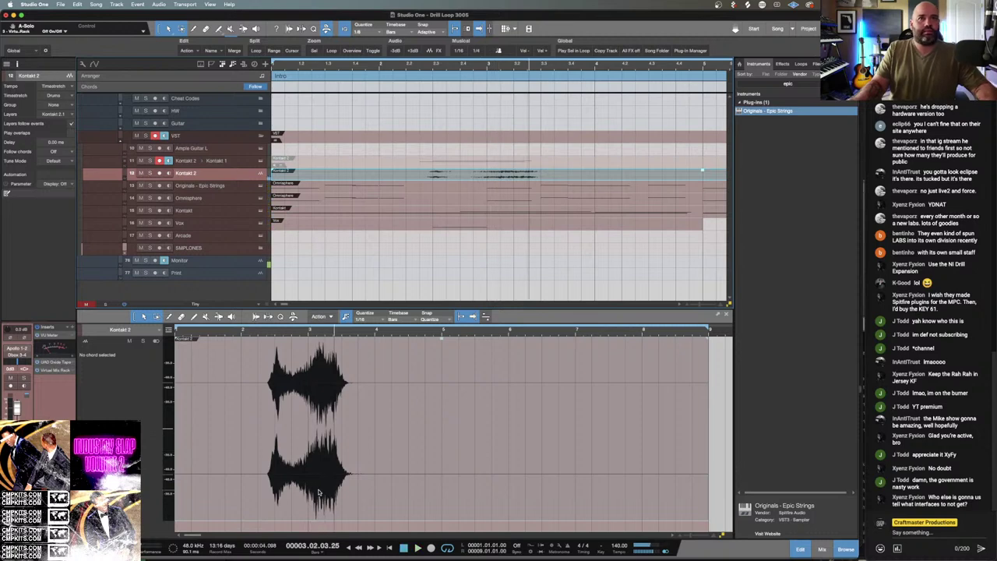
pyautogui.press('space')
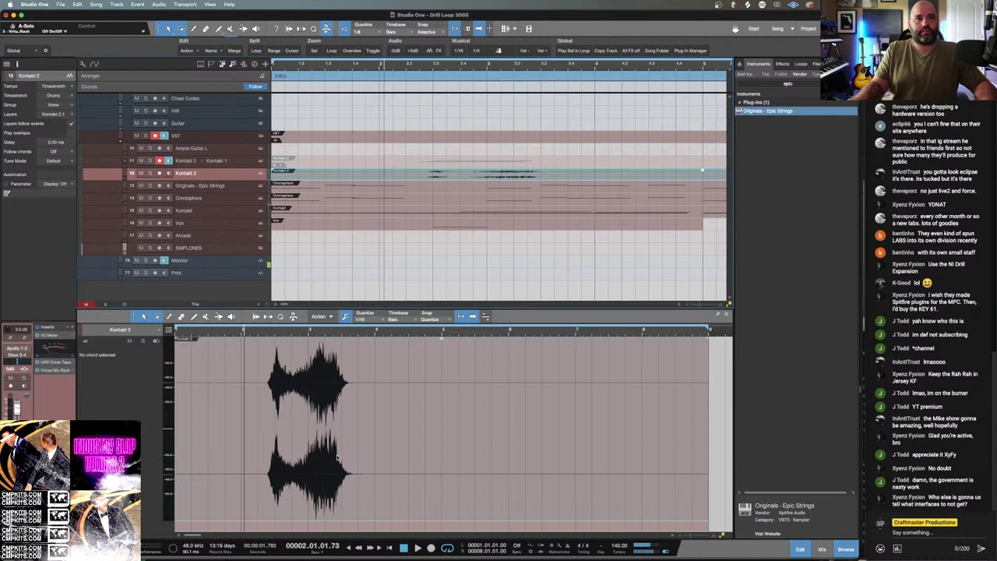
# Shorten the bounced Kontakt 2 clip to end at bar 5 and slip its audio slightly earlier.
pyautogui.click(322, 482)
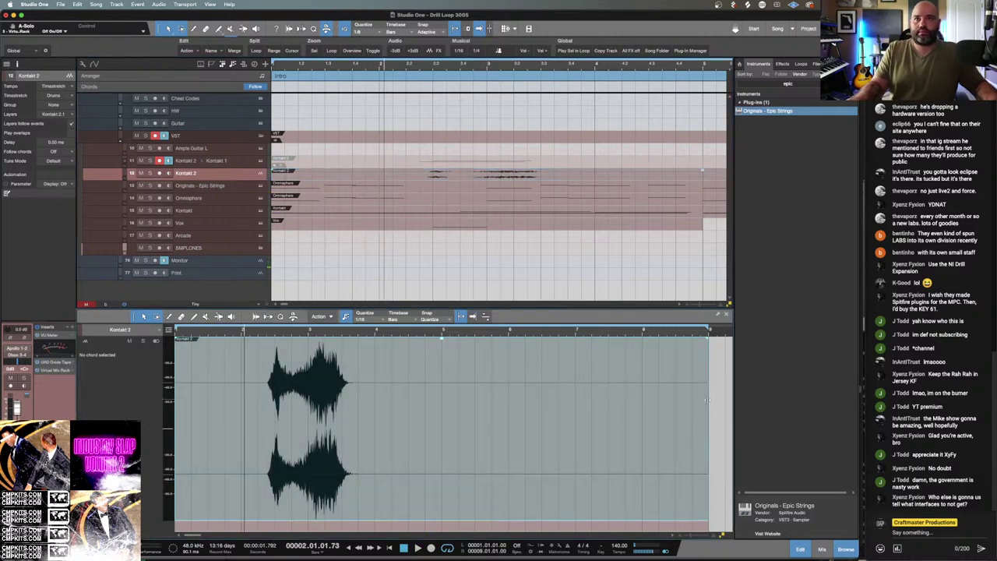
pyautogui.moveTo(707, 400); pyautogui.dragTo(441, 412)
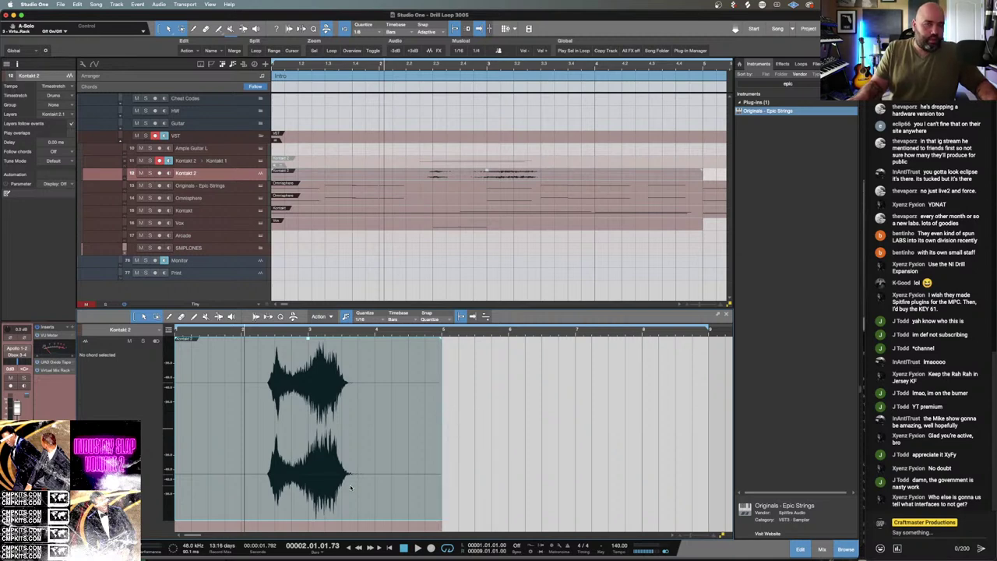
pyautogui.moveTo(350, 488); pyautogui.dragTo(334, 492)
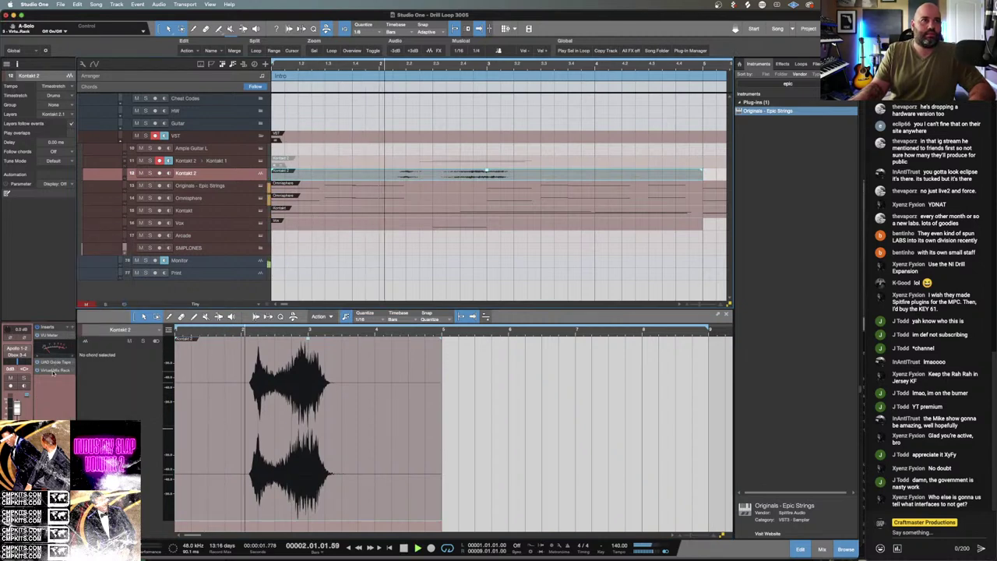
# Open the Virtual Mix Rack insert, and trim the Kontakt 2 clip's leading silence with a short fade-in.
pyautogui.click(53, 371)
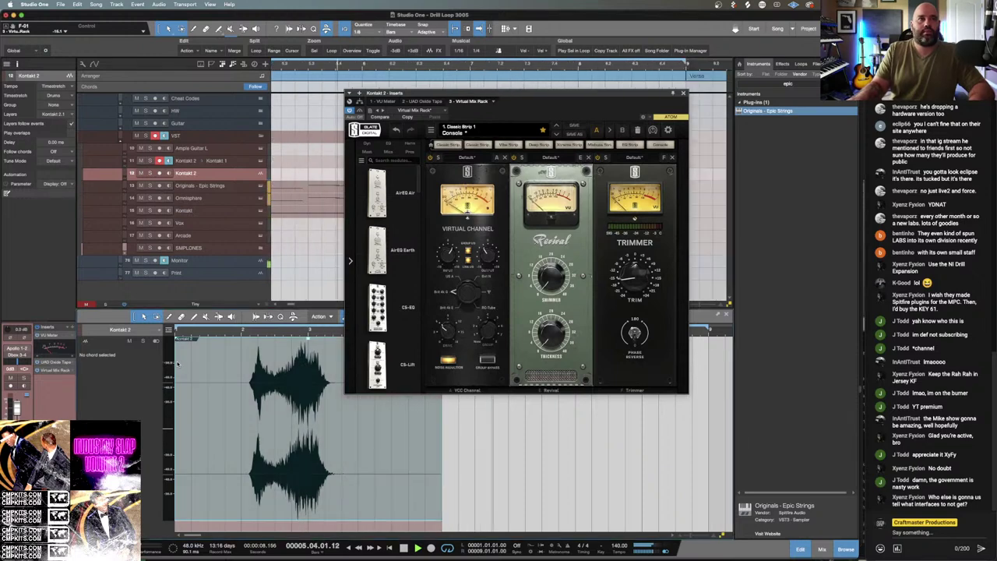
pyautogui.moveTo(177, 363); pyautogui.dragTo(271, 340)
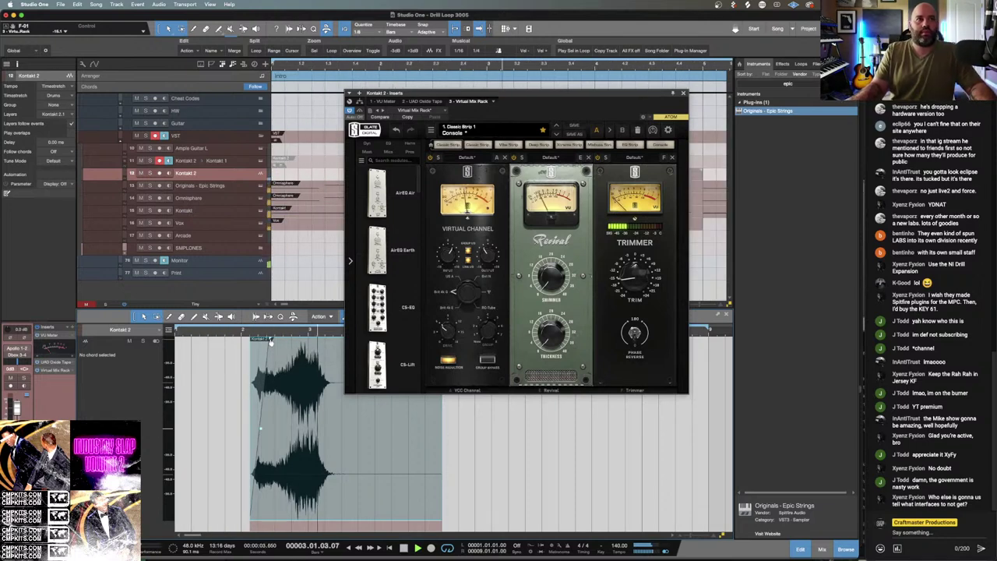
pyautogui.moveTo(270, 341); pyautogui.dragTo(261, 343)
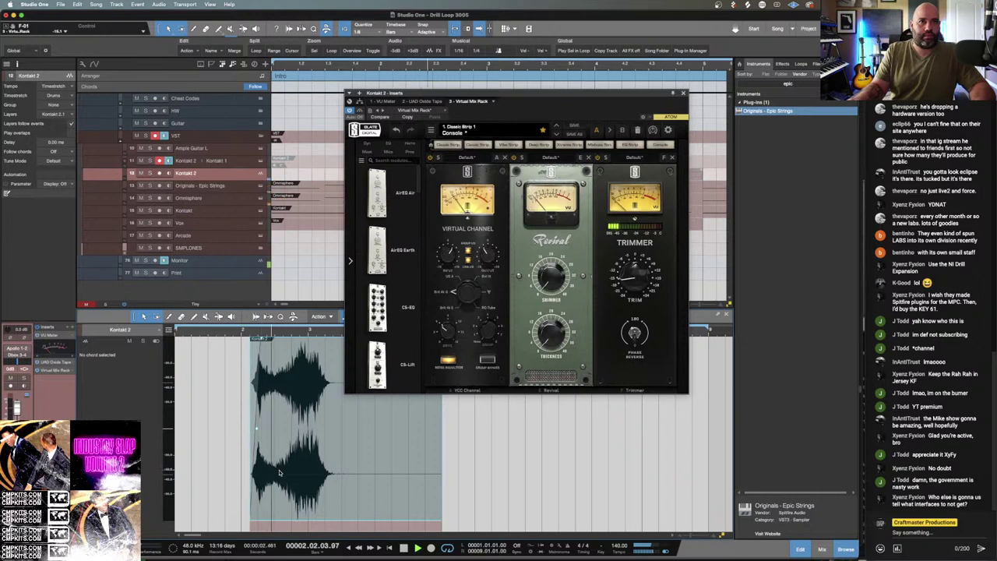
# Shift the trimmed Kontakt 2 clip slightly later within bar 2 and play the loop to check its timing.
pyautogui.moveTo(282, 480); pyautogui.dragTo(303, 481)
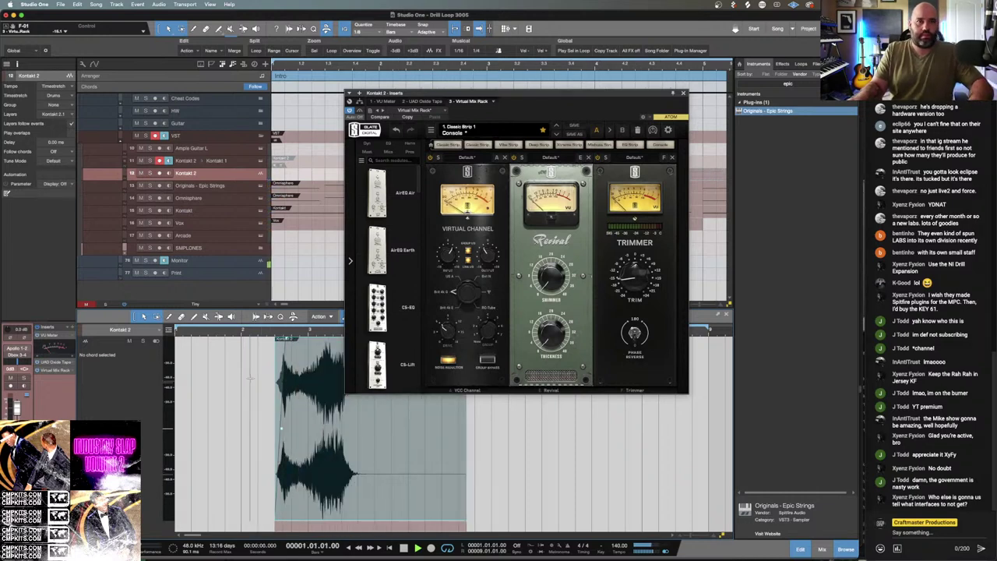
pyautogui.hotkey('ctrl', 'z')
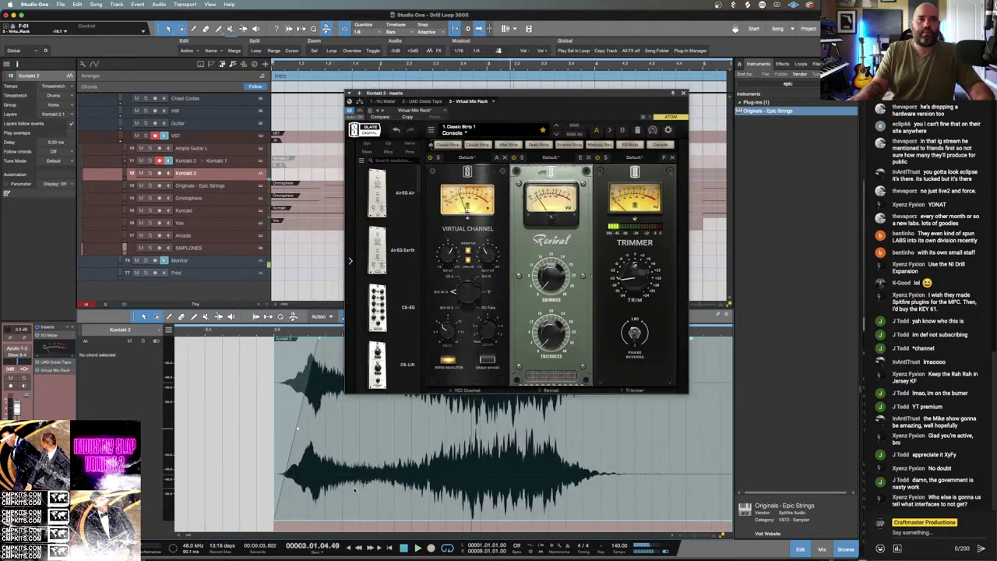
pyautogui.moveTo(354, 489); pyautogui.dragTo(319, 488)
pyautogui.press('space')
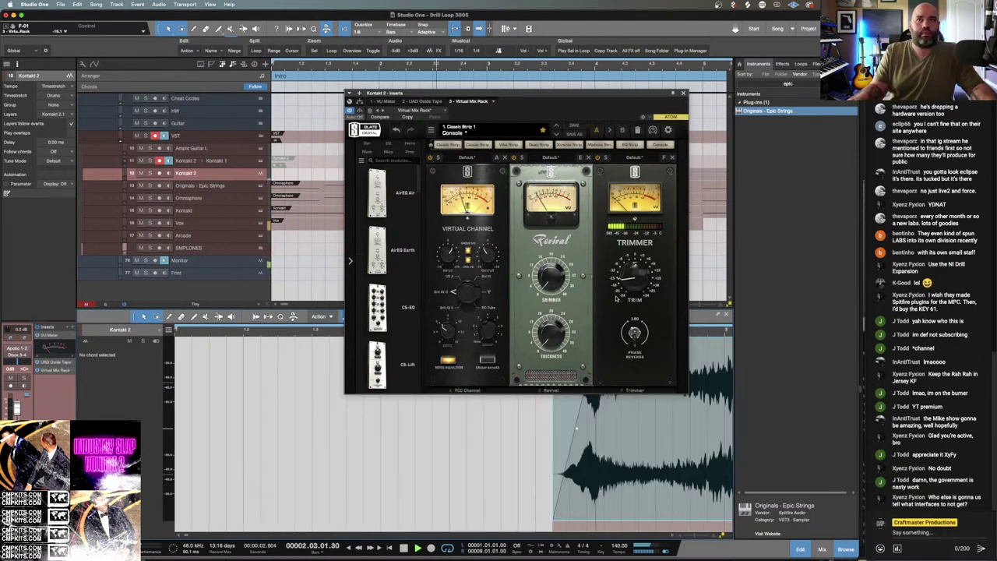
# Raise the Virtual Mix Rack Trimmer to about -11.7 dB and shorten the Kontakt 2 clip's fade-in.
pyautogui.moveTo(626, 286)
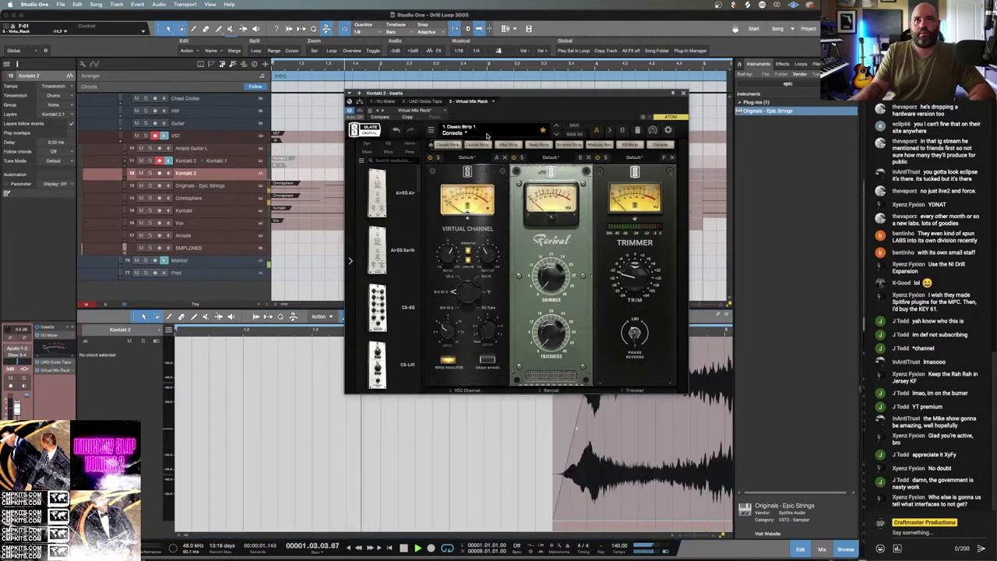
pyautogui.moveTo(549, 94); pyautogui.dragTo(382, 89)
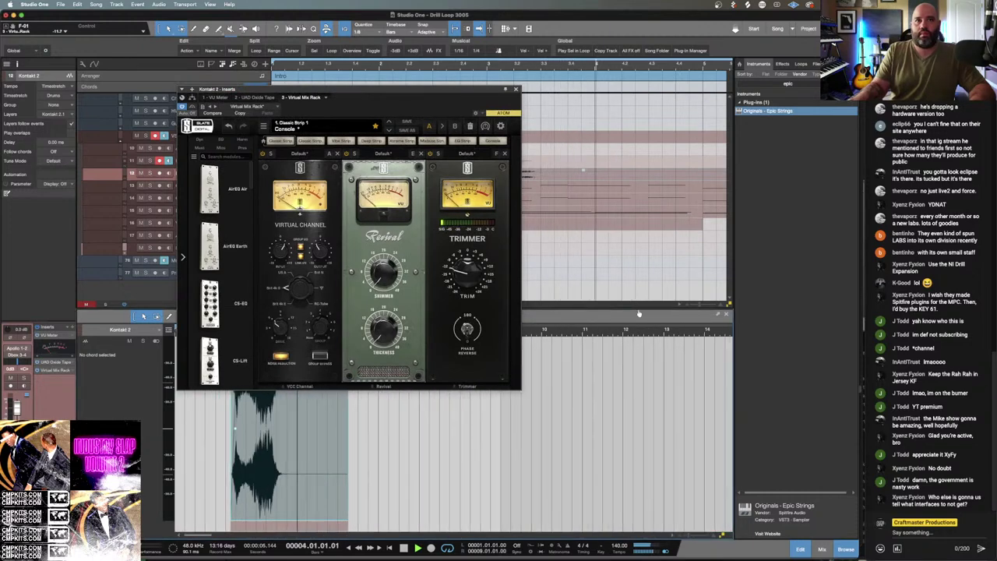
pyautogui.moveTo(375, 92); pyautogui.dragTo(514, 59)
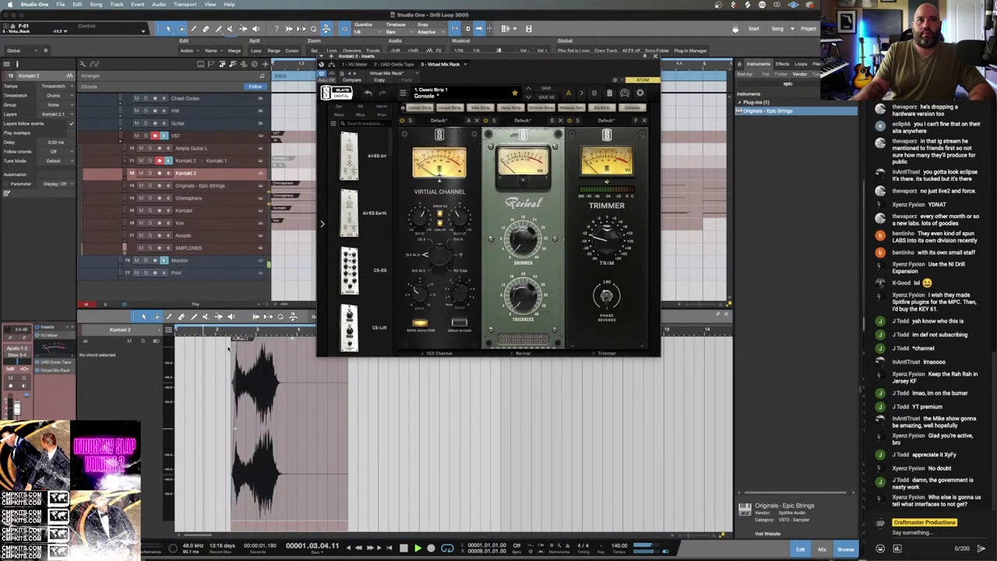
pyautogui.moveTo(240, 339); pyautogui.dragTo(234, 339)
pyautogui.press('space')
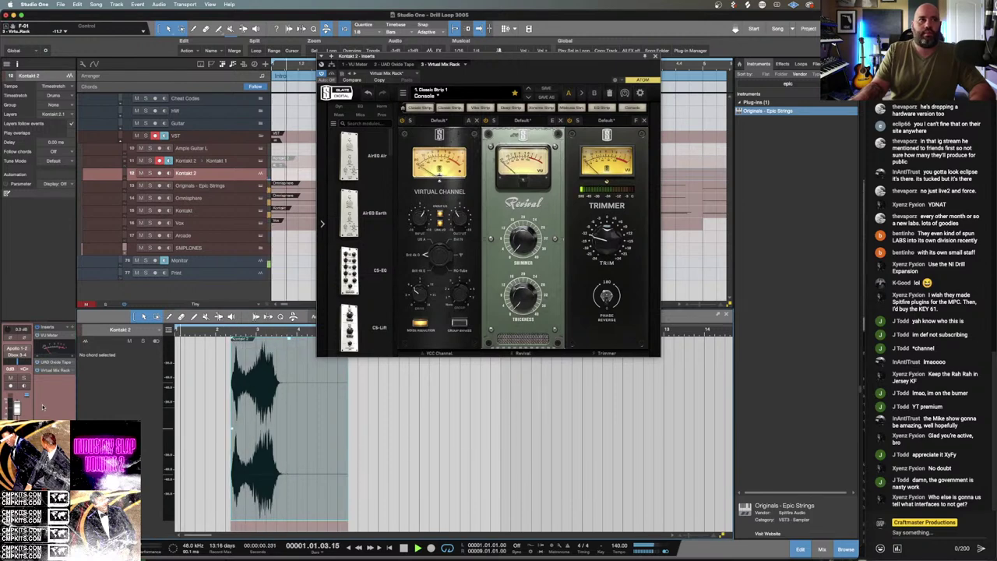
# Search the effects for "rc" and add RC-20 Retro Color as an insert on the bounced Kontakt 2 track.
pyautogui.click(75, 329)
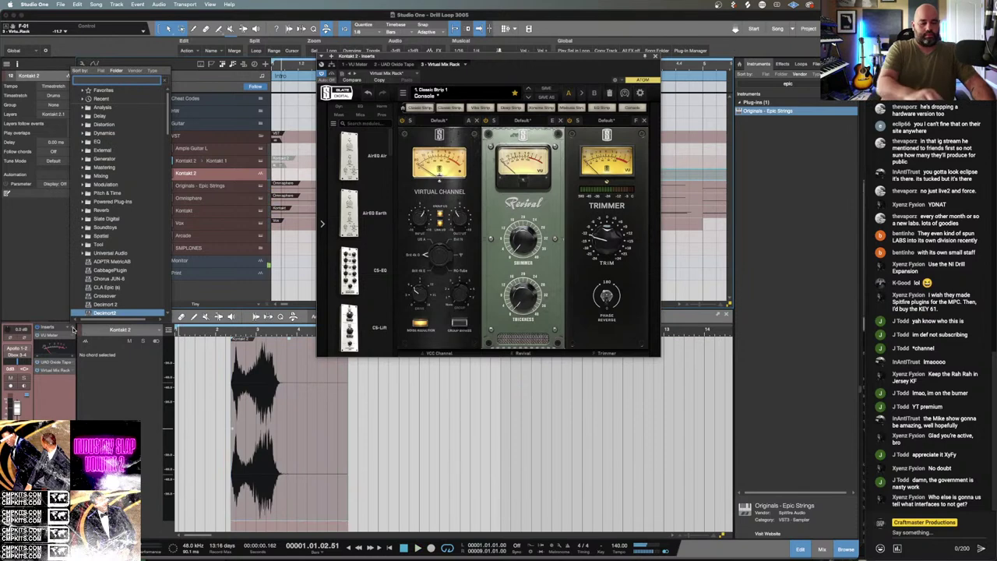
pyautogui.write('rc')
pyautogui.press('Down')
pyautogui.press('Down')
pyautogui.press('Down')
pyautogui.press('Down')
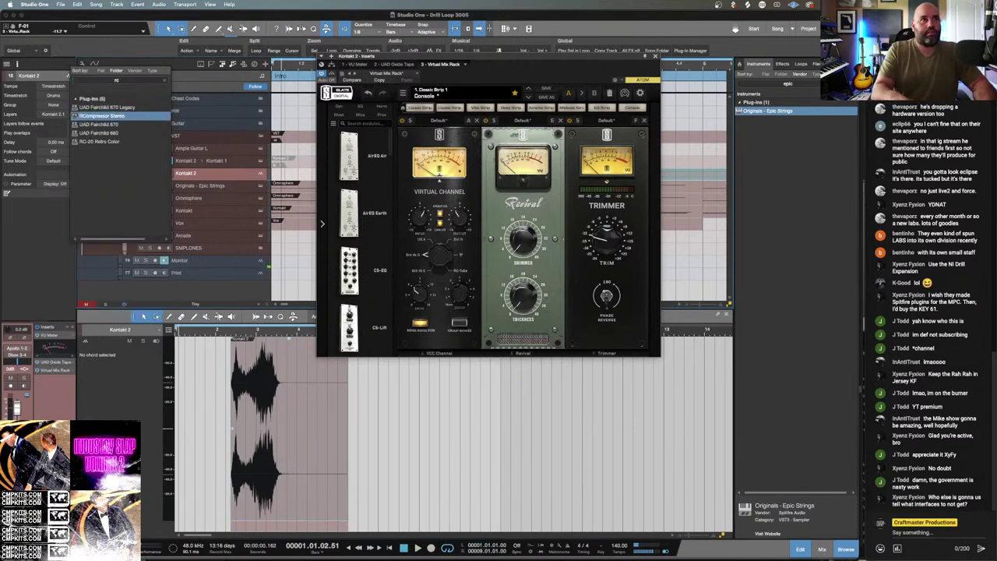
pyautogui.press('Return')
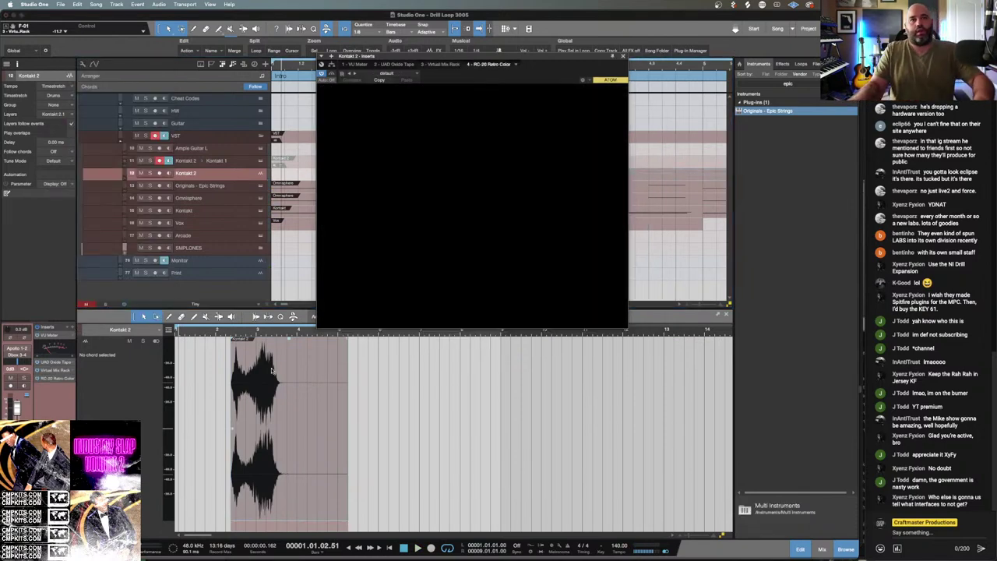
# Load the user preset MF cassette 05 in RC-20 Retro Color and turn its Noise amount all the way down.
pyautogui.click(491, 102)
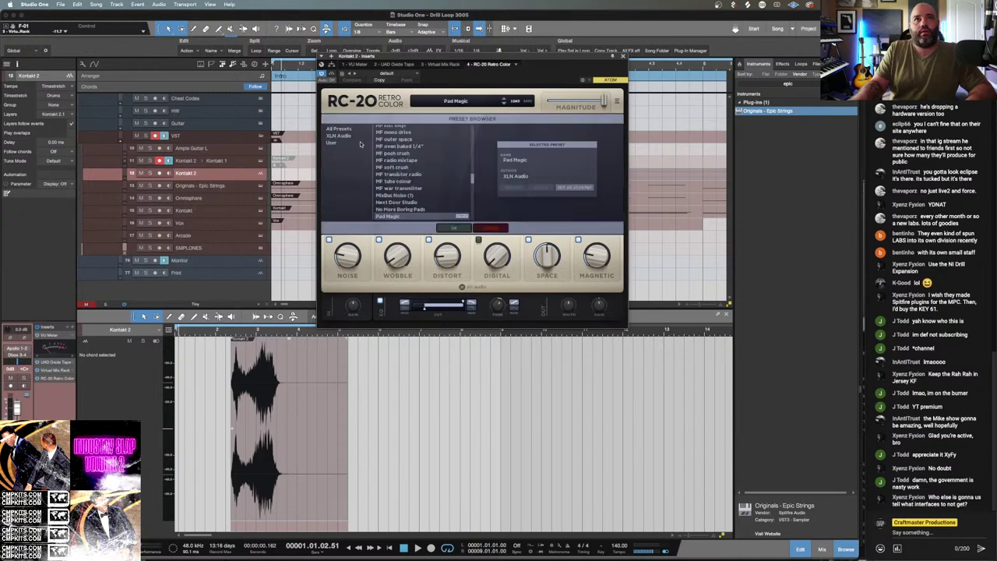
pyautogui.click(408, 191)
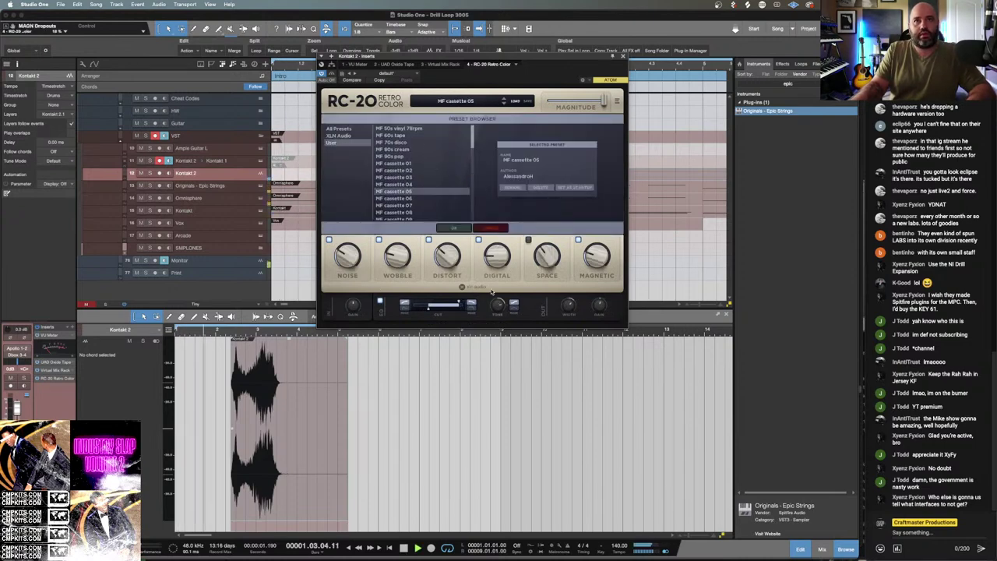
pyautogui.moveTo(347, 257); pyautogui.dragTo(358, 356)
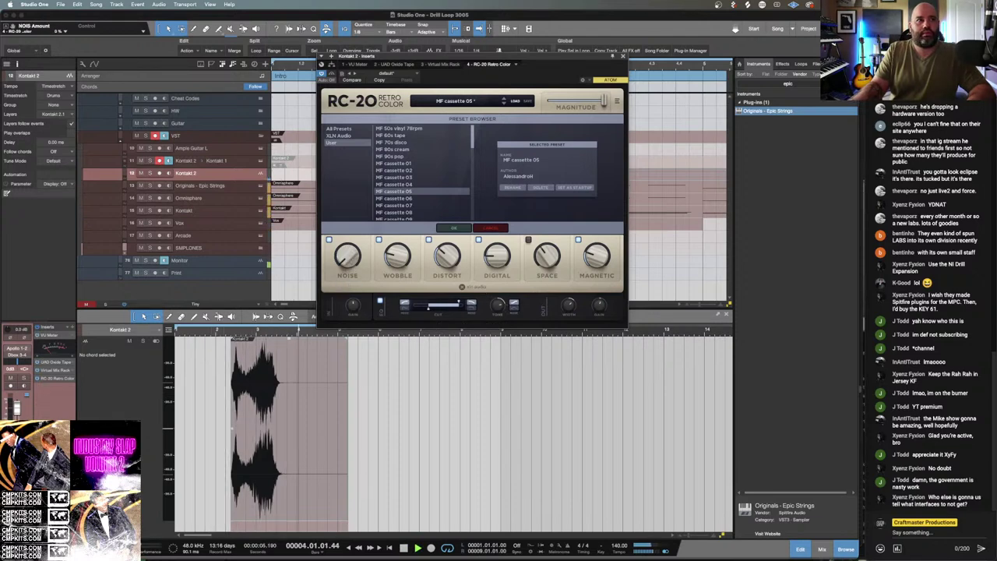
# Add an echo send to the bounced Kontakt 2 track and lower RC-20's output gain to about -6.6 dB.
pyautogui.click(54, 389)
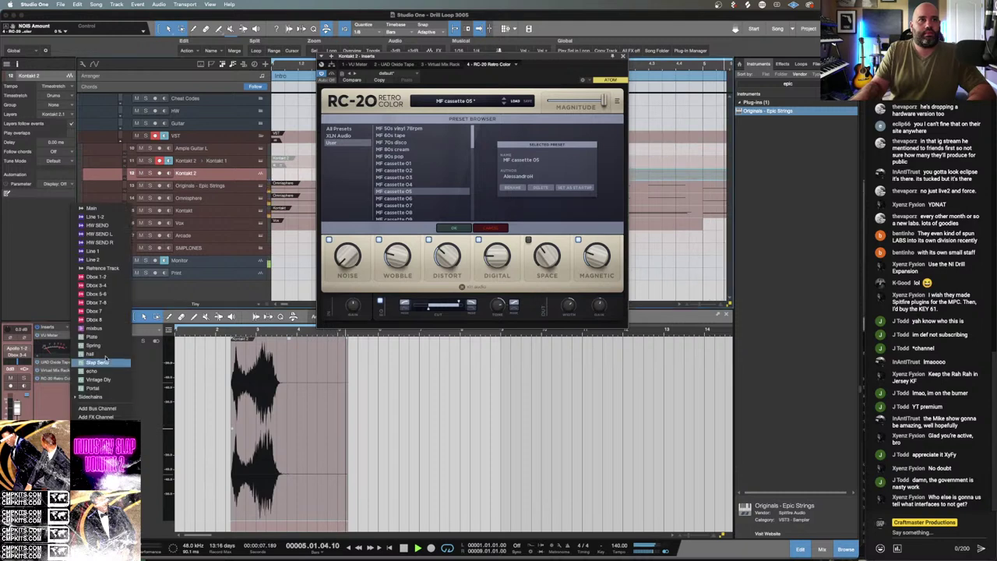
pyautogui.click(110, 366)
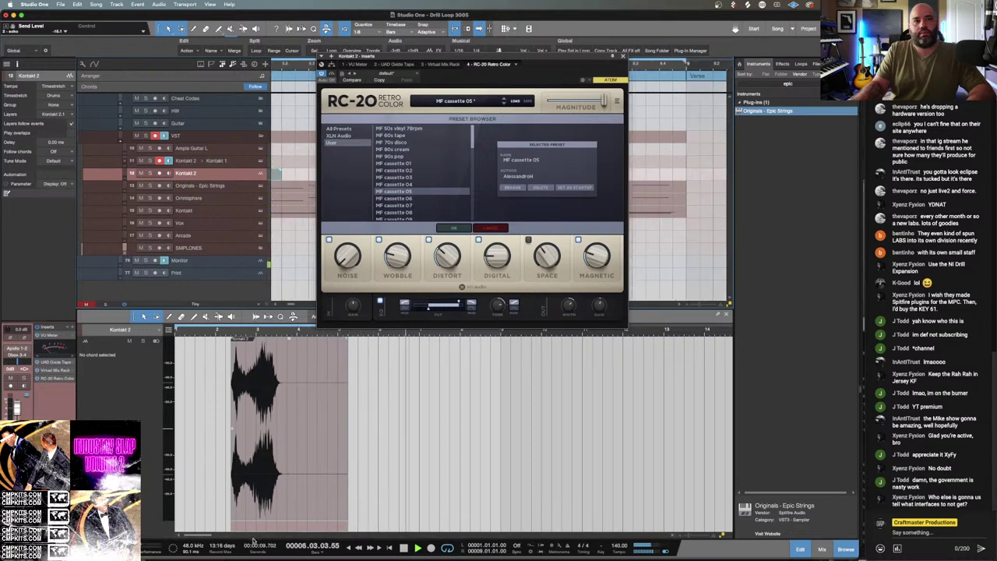
pyautogui.click(239, 438)
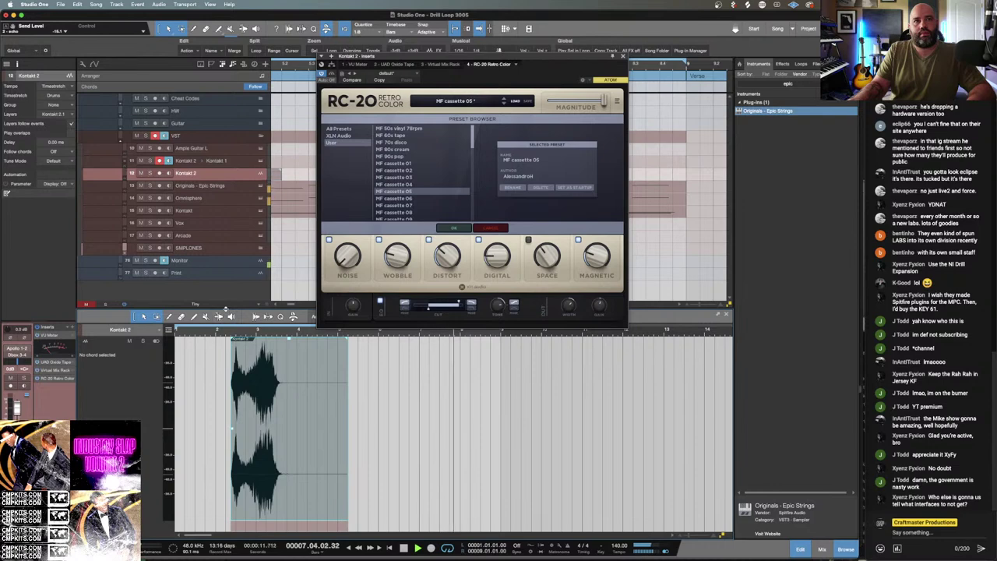
pyautogui.moveTo(222, 310); pyautogui.dragTo(222, 400)
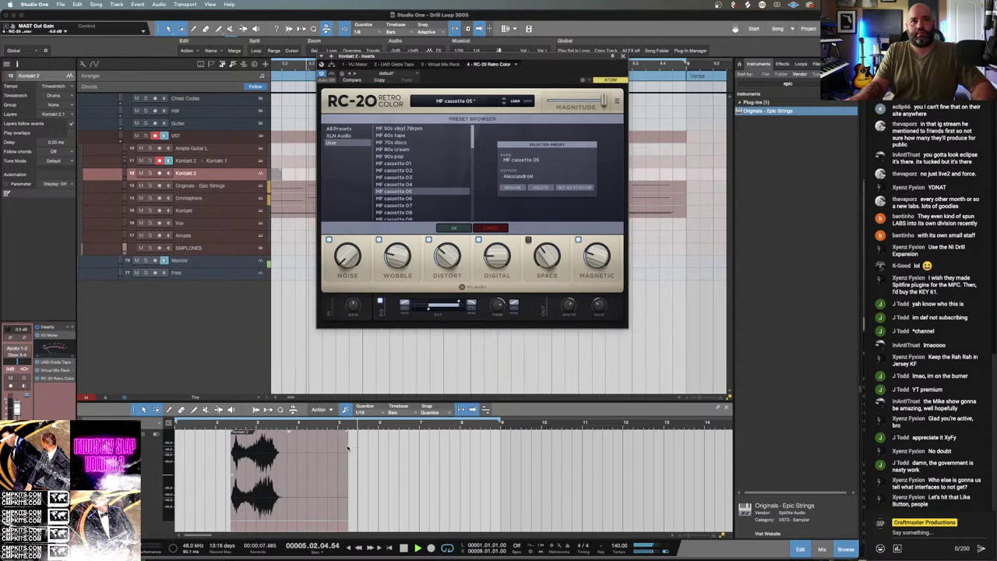
# Resize the Kontakt 2 clip into one event spanning bar 2 to bar 4, and copy it to bar 6.
pyautogui.click(343, 508)
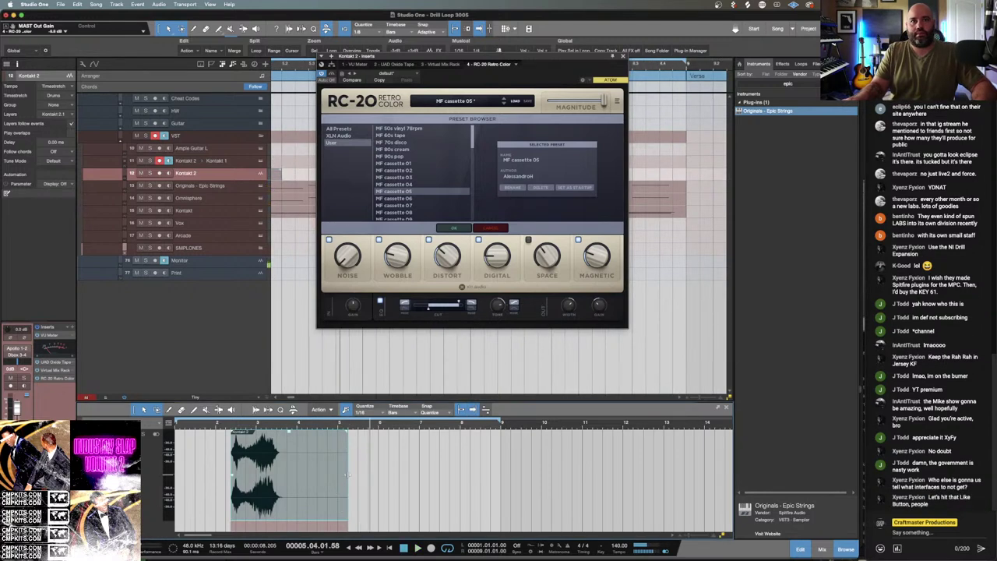
pyautogui.moveTo(348, 475); pyautogui.dragTo(254, 432)
pyautogui.press('space')
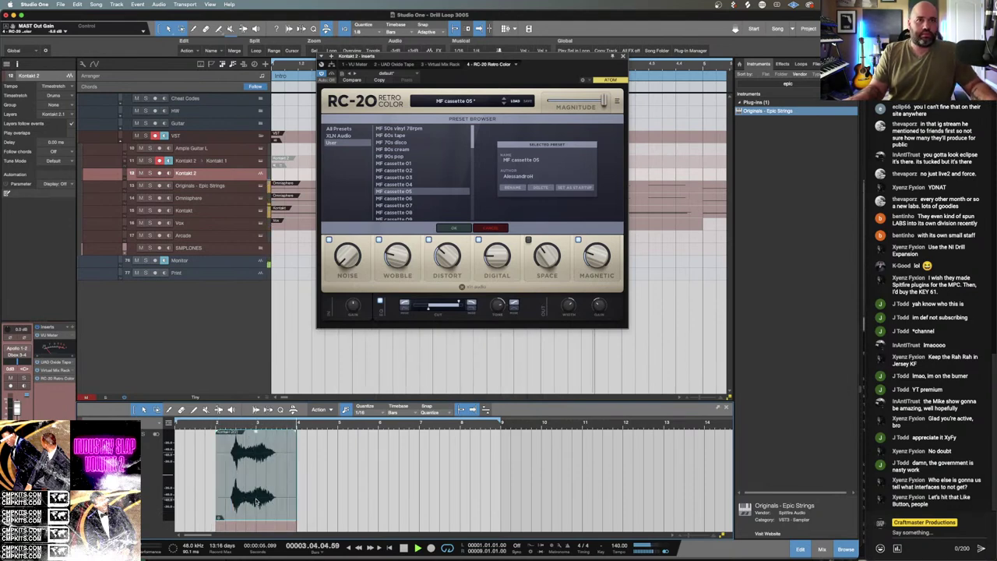
pyautogui.moveTo(252, 516); pyautogui.dragTo(414, 516)
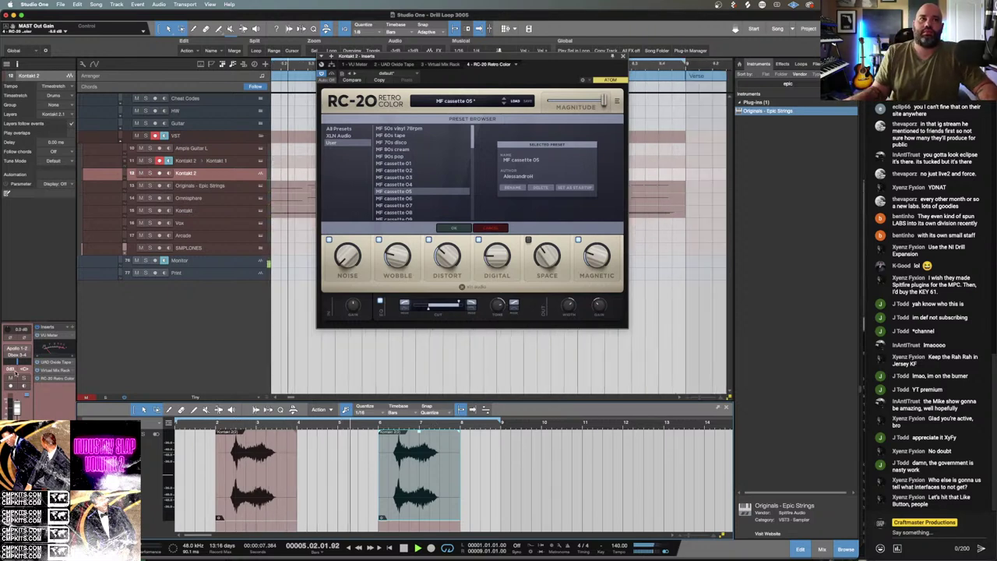
# Play the loop while toggling solo on the Monitor track, and close the RC-20 Retro Color window.
pyautogui.click(25, 378)
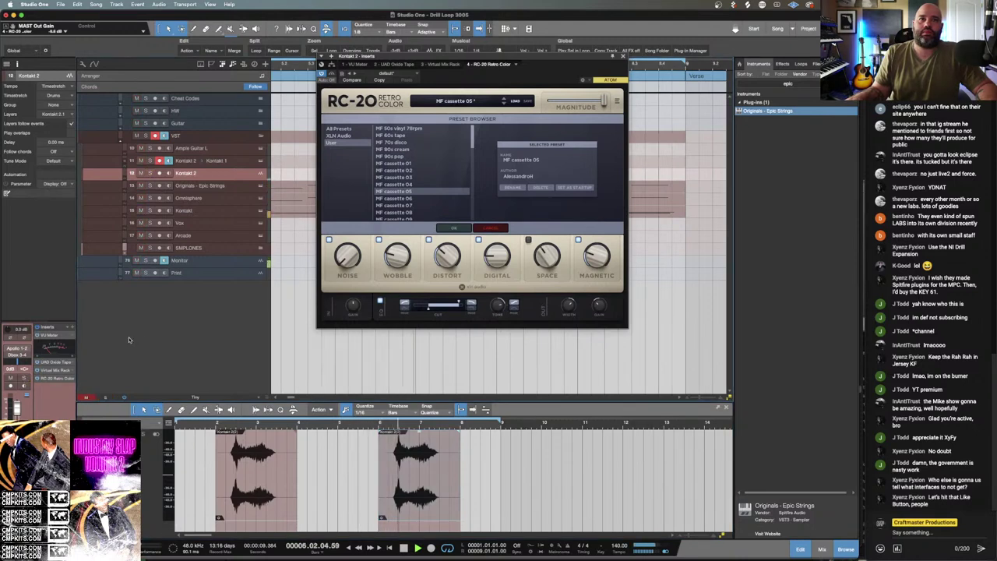
pyautogui.click(145, 260)
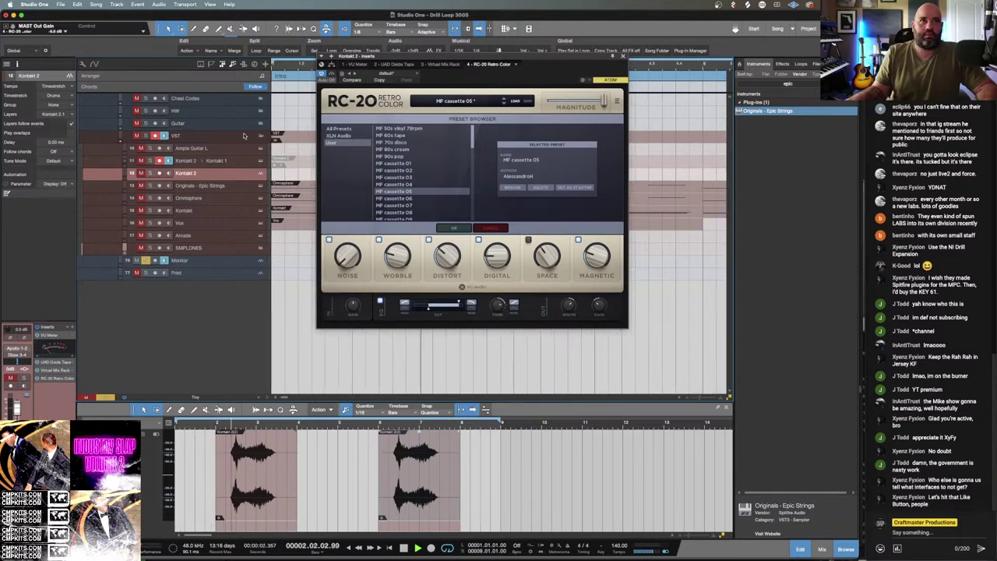
pyautogui.moveTo(398, 56); pyautogui.dragTo(488, 229)
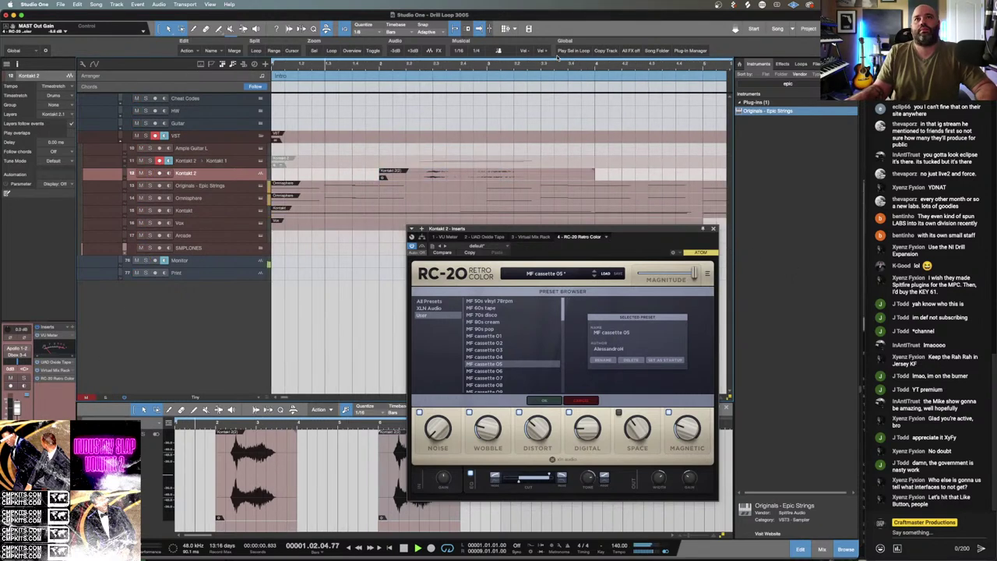
pyautogui.click(712, 228)
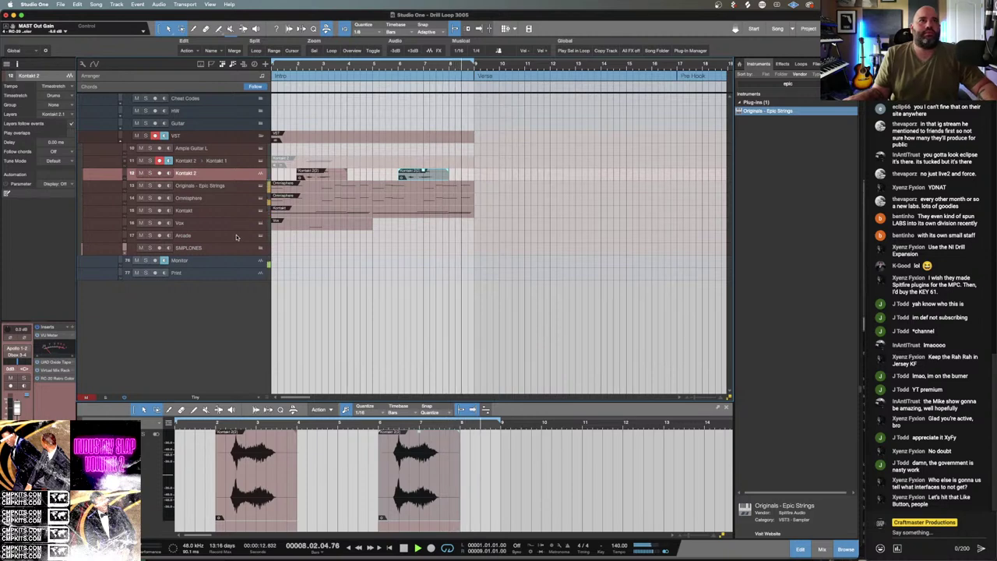
pyautogui.press('F2')
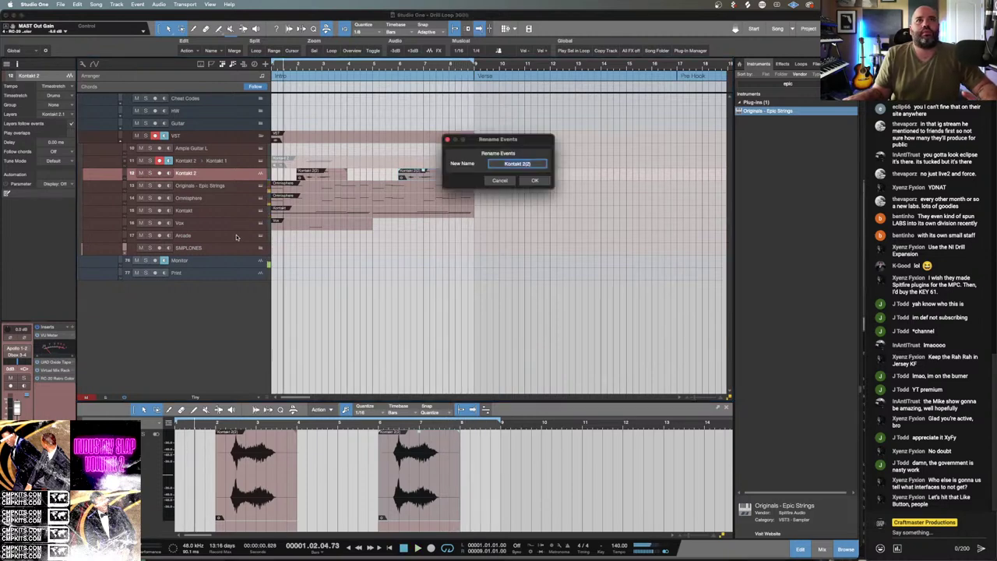
pyautogui.click(500, 181)
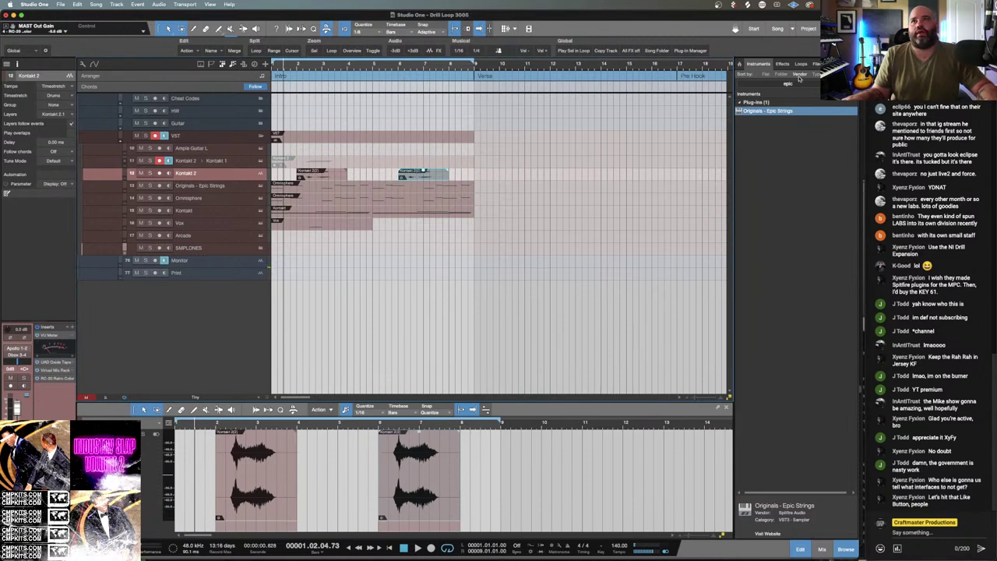
# Look through the drum and melodic loop folders of the CPA_Active_Drill_Elevation pack, and return to the instrument search.
pyautogui.click(817, 67)
pyautogui.scroll(10, 798, 156)
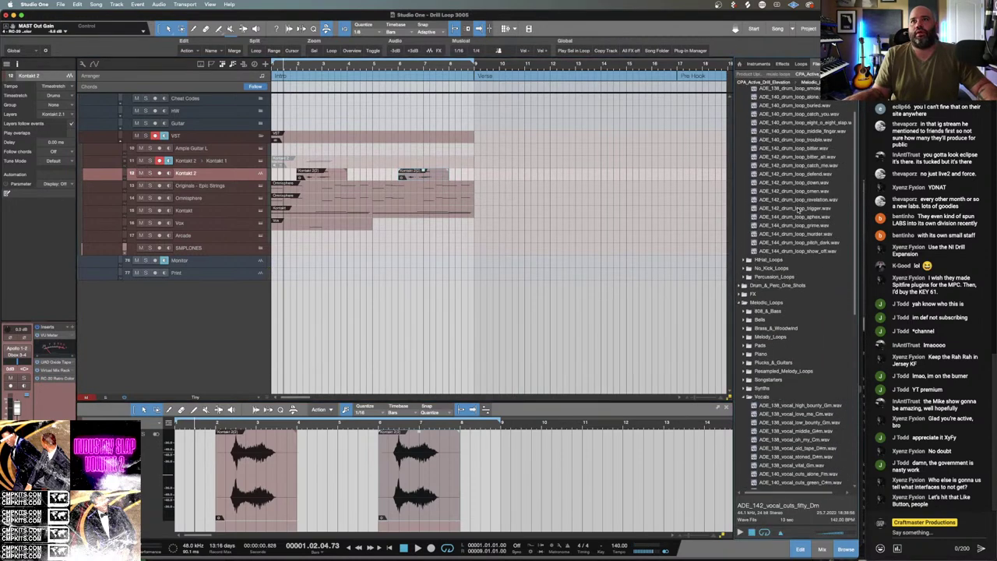
pyautogui.scroll(-3, 798, 209)
pyautogui.click(759, 65)
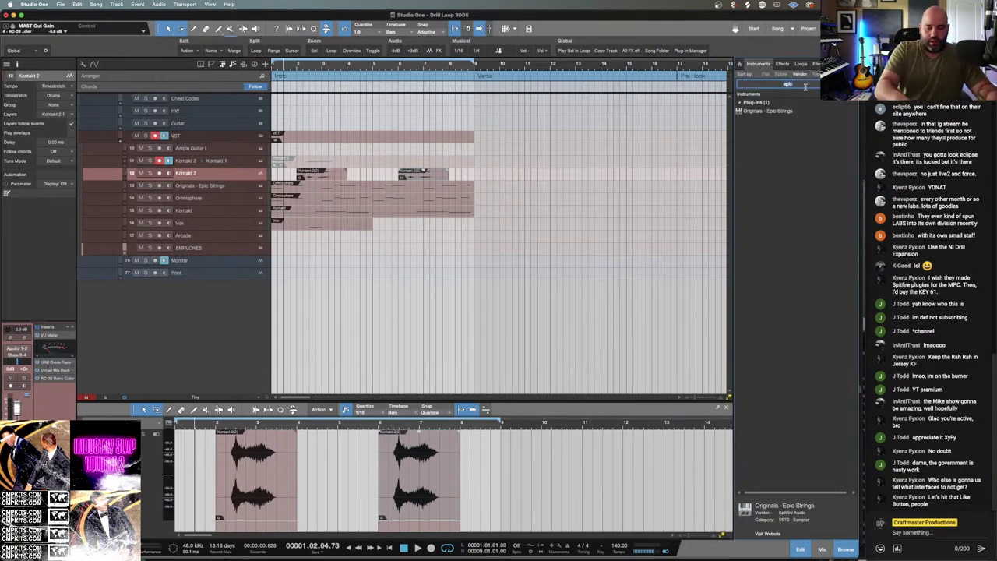
# Search the instrument browser for "trin" and replace the Arcade track's instrument with Trinz - Colours PST.
pyautogui.click(787, 84)
pyautogui.write('sp')
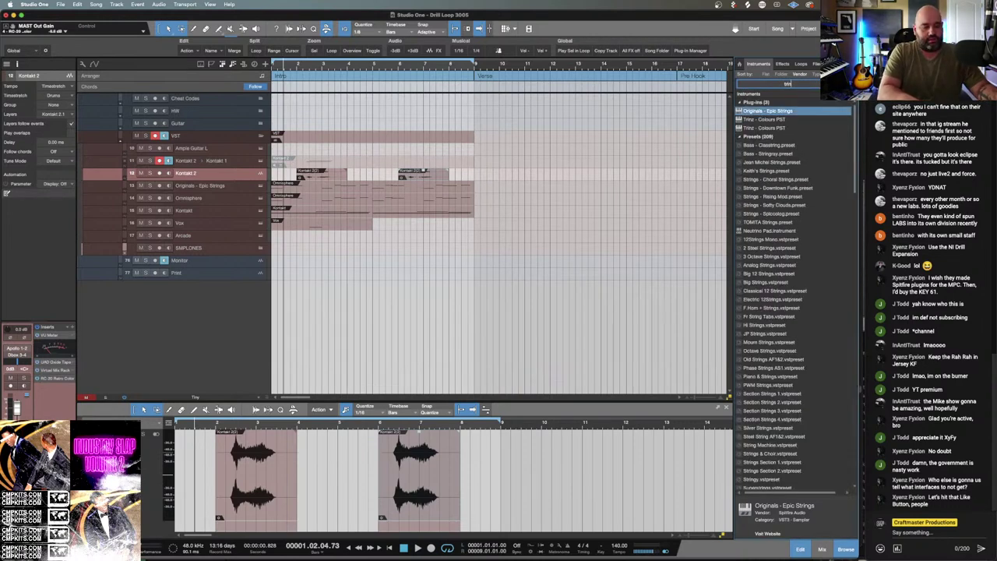
pyautogui.moveTo(779, 123); pyautogui.dragTo(253, 238)
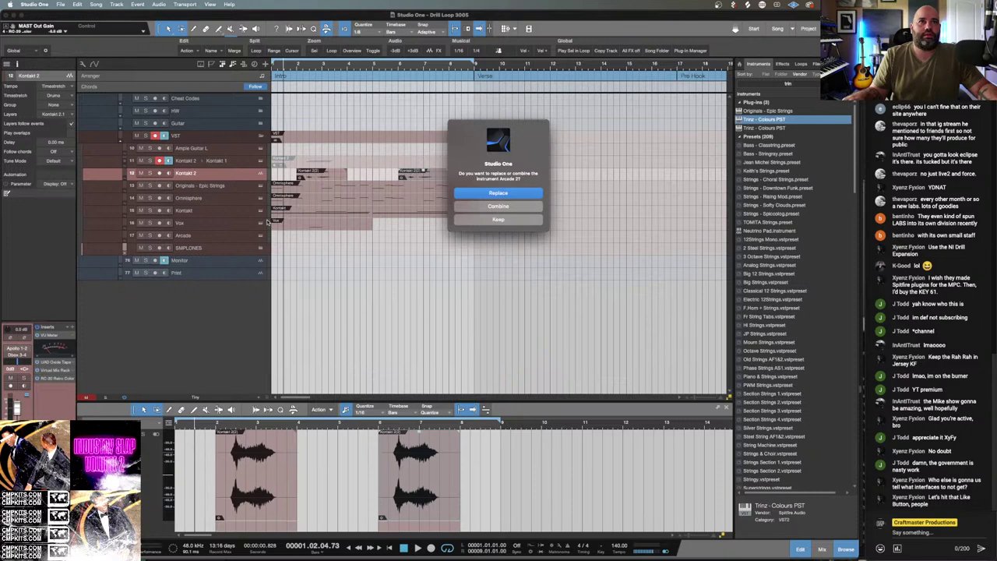
pyautogui.press('Return')
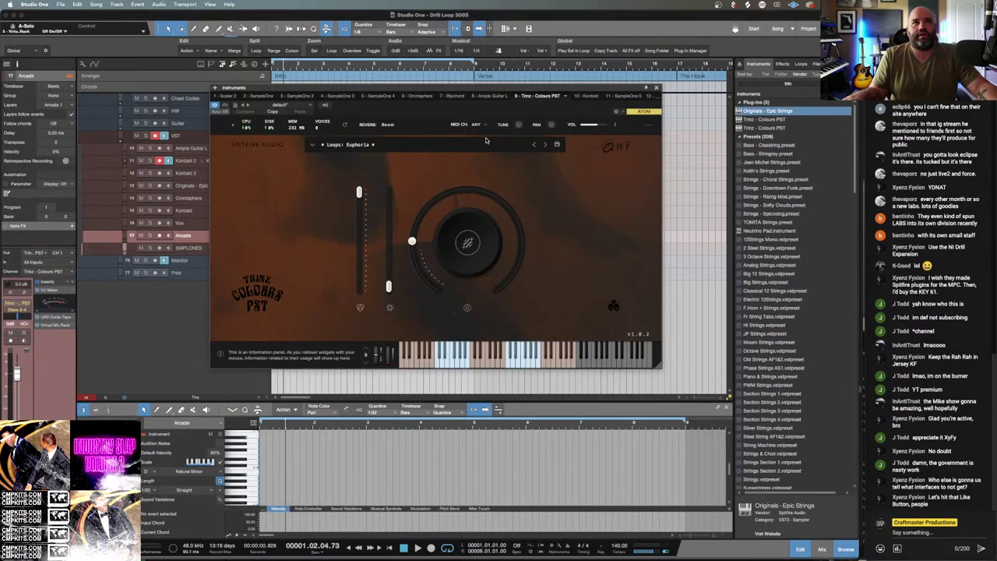
# Browse the Trinz - Colours PST presets and load the Kalimba preset from the Keys group.
pyautogui.click(355, 148)
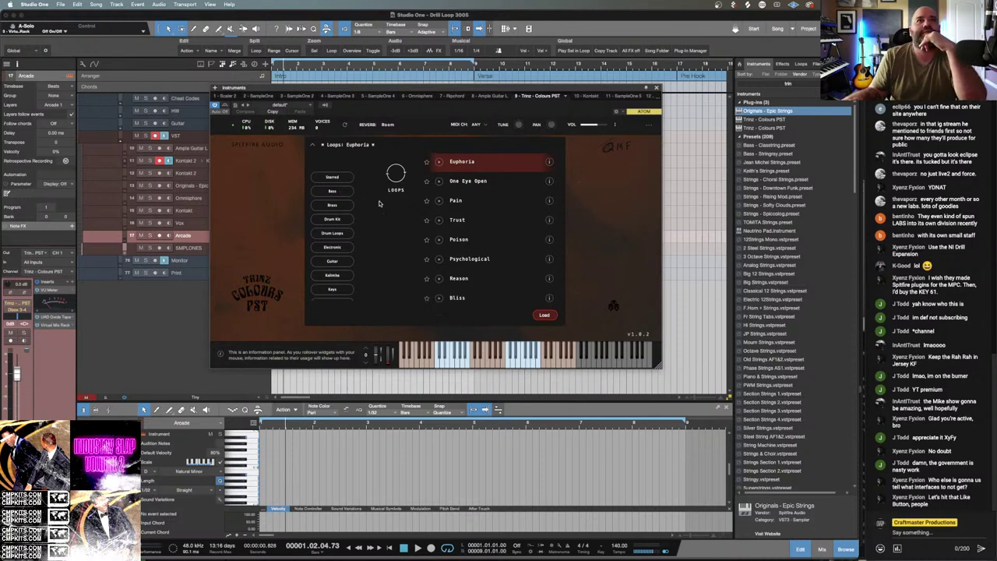
pyautogui.scroll(-10, 379, 241)
pyautogui.scroll(-15, 380, 249)
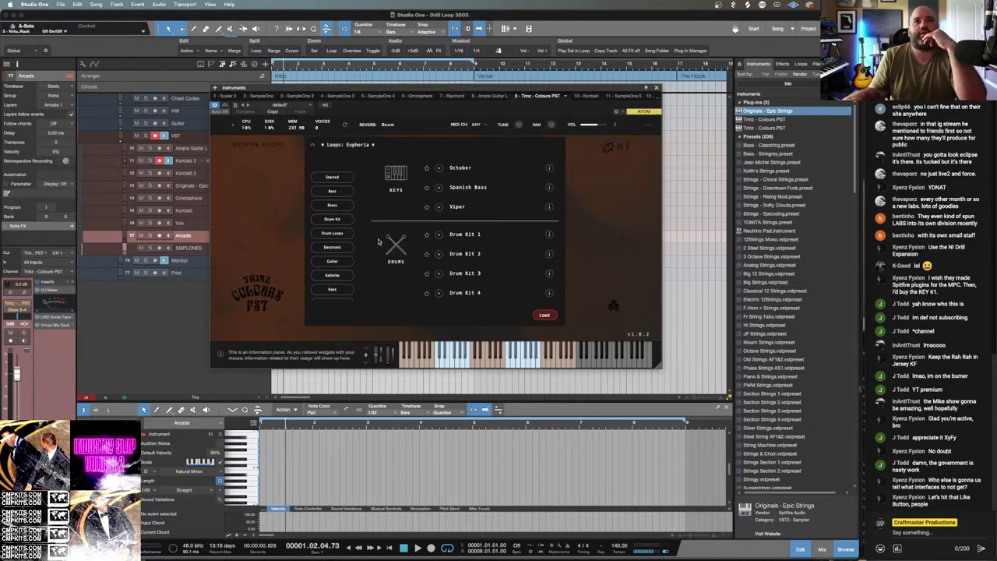
pyautogui.scroll(-12, 383, 263)
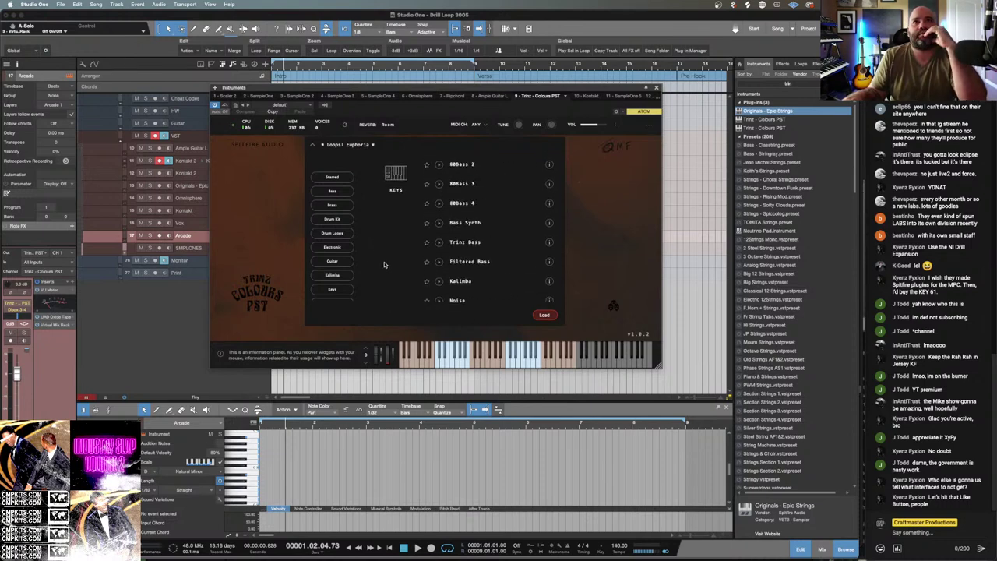
pyautogui.scroll(-8, 383, 265)
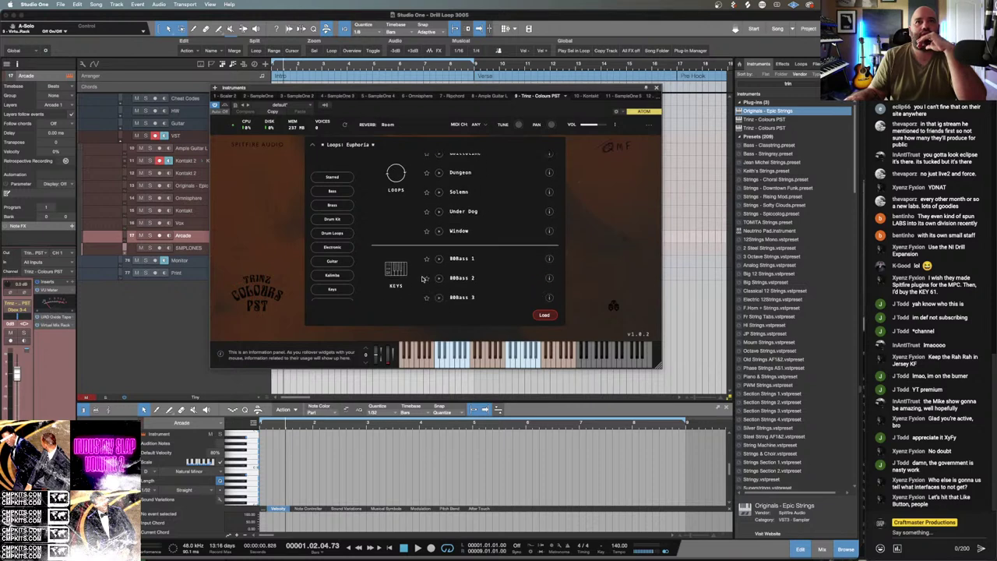
pyautogui.scroll(-5, 421, 278)
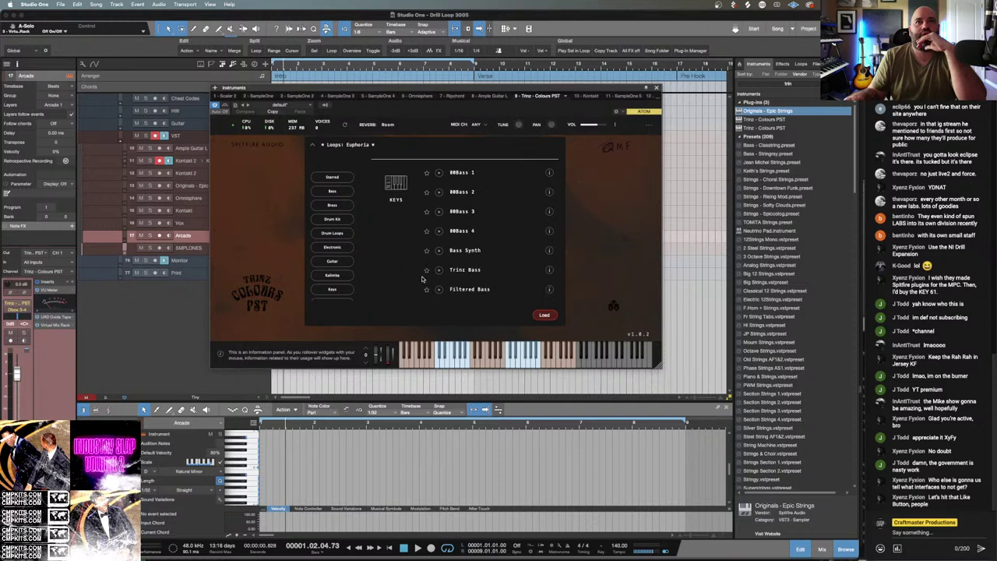
pyautogui.scroll(-3, 421, 278)
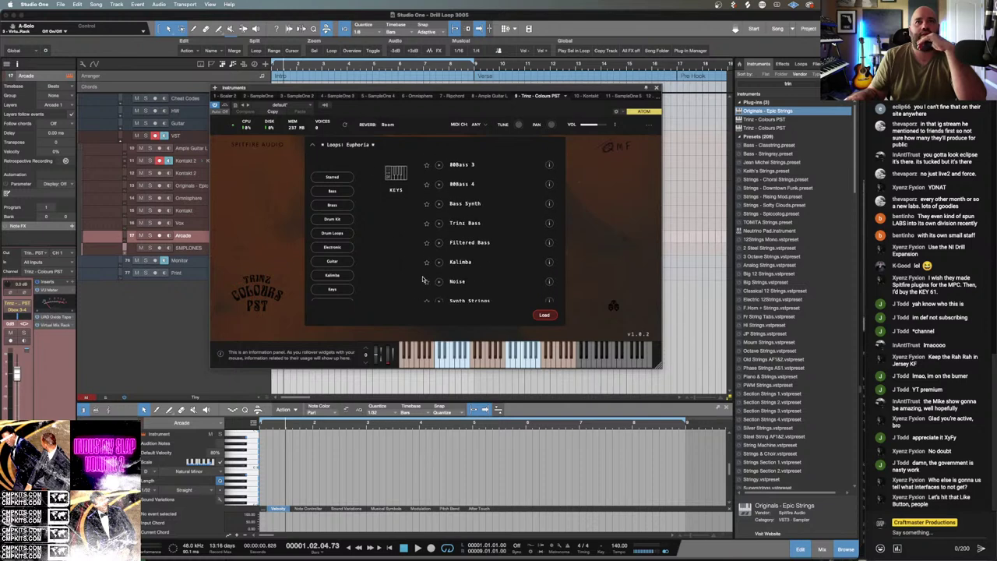
pyautogui.scroll(-4, 423, 279)
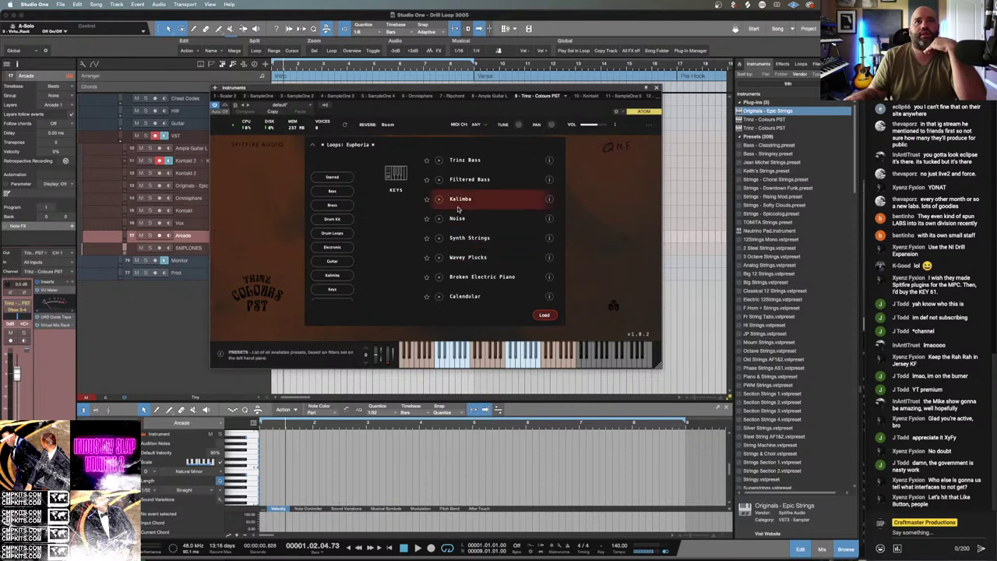
pyautogui.doubleClick(468, 199)
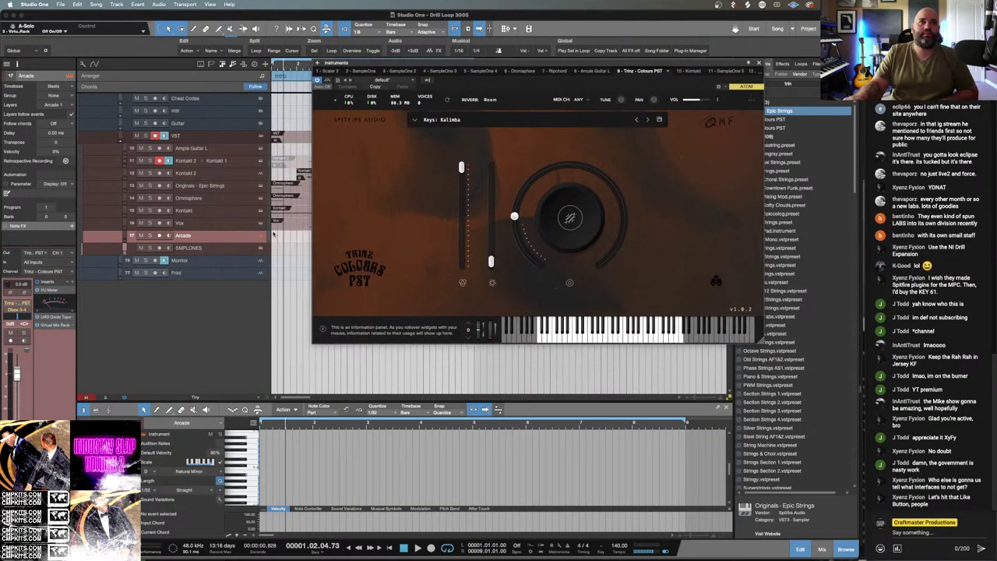
# Arm the Arcade track for recording and audition the following Keys presets up to Broken Electric Piano.
pyautogui.click(160, 235)
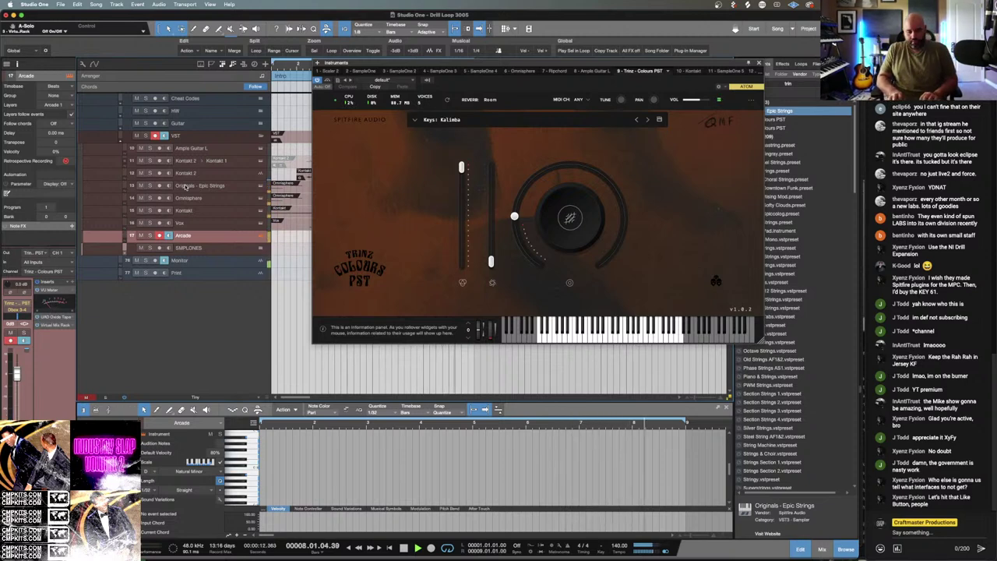
pyautogui.click(647, 119)
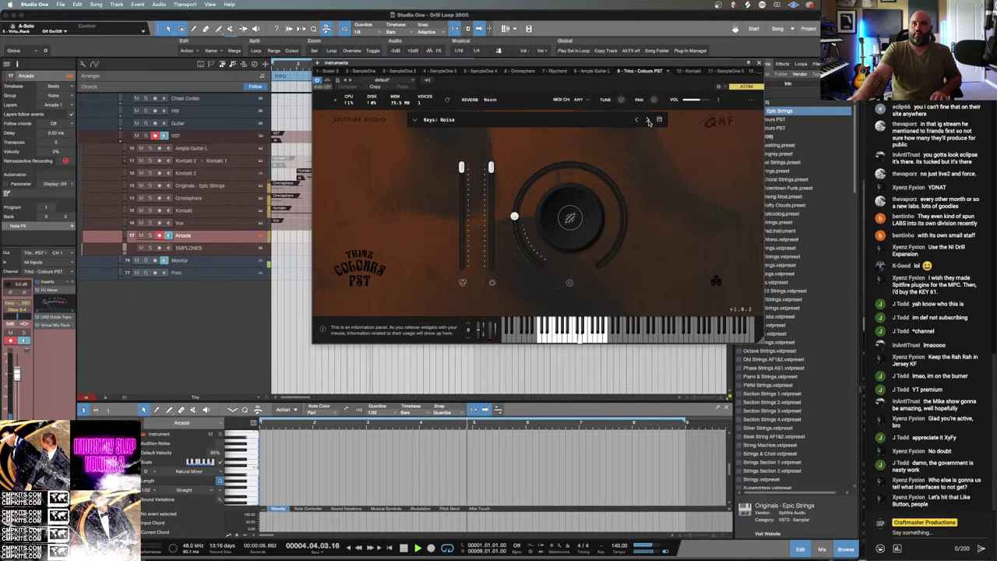
pyautogui.click(647, 119)
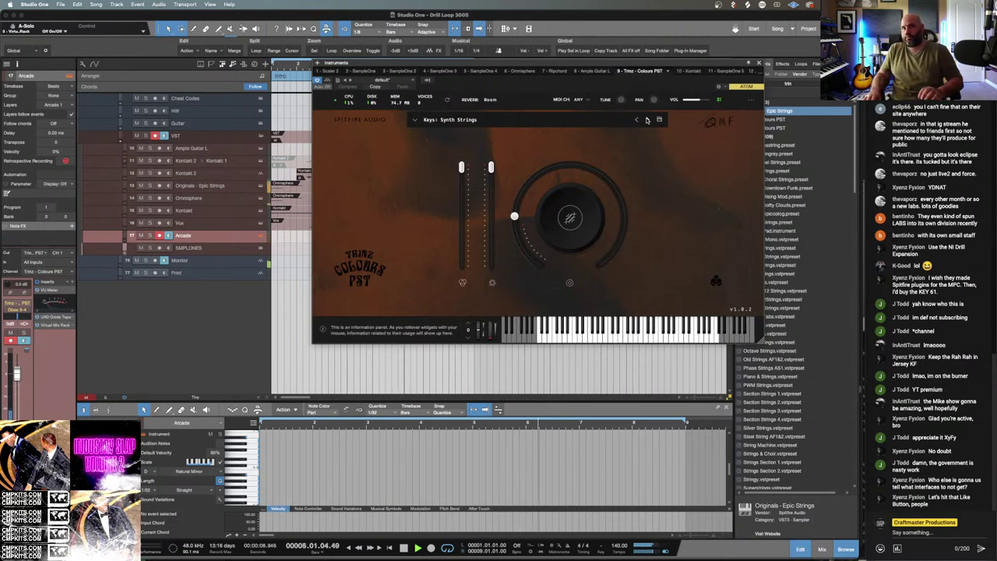
pyautogui.click(646, 119)
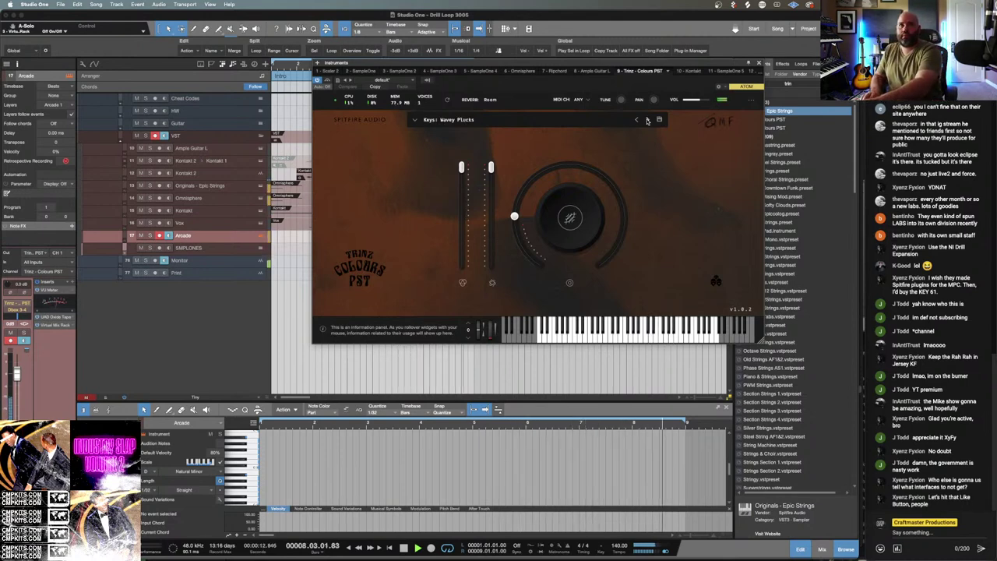
pyautogui.click(647, 119)
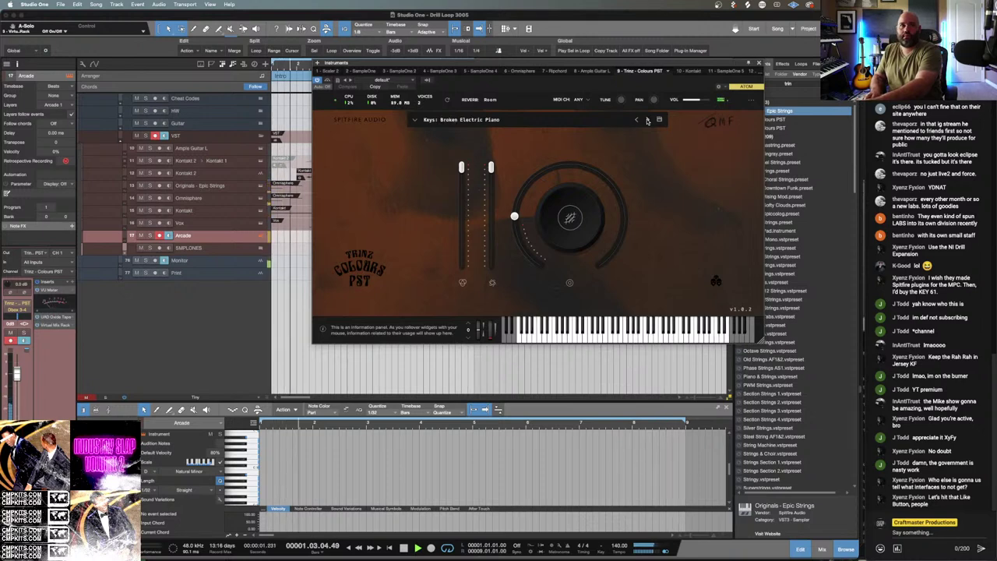
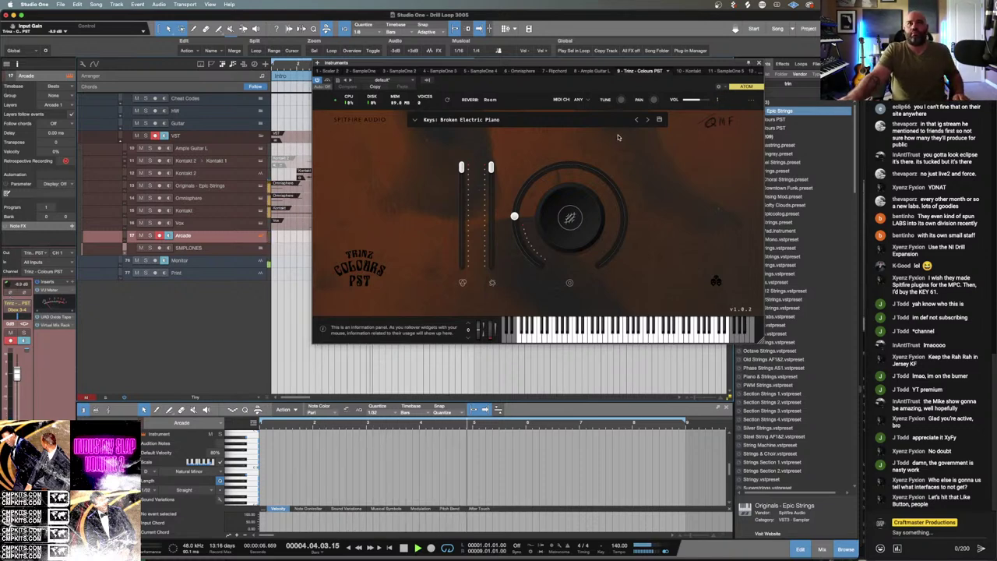
# Audition further Keys presets, including Calendular, Drain, Green and June Bass, and settle on October.
pyautogui.click(648, 121)
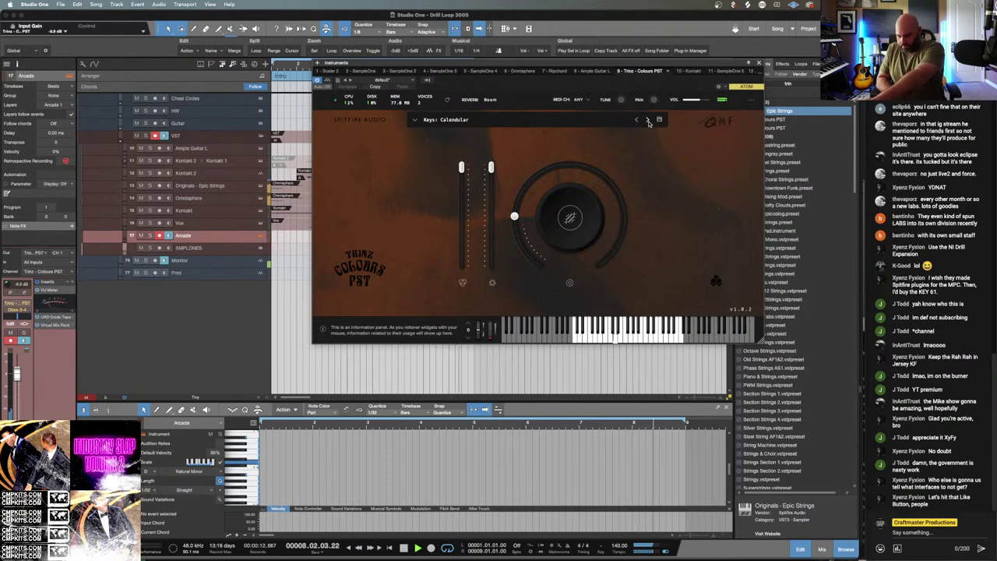
pyautogui.click(648, 120)
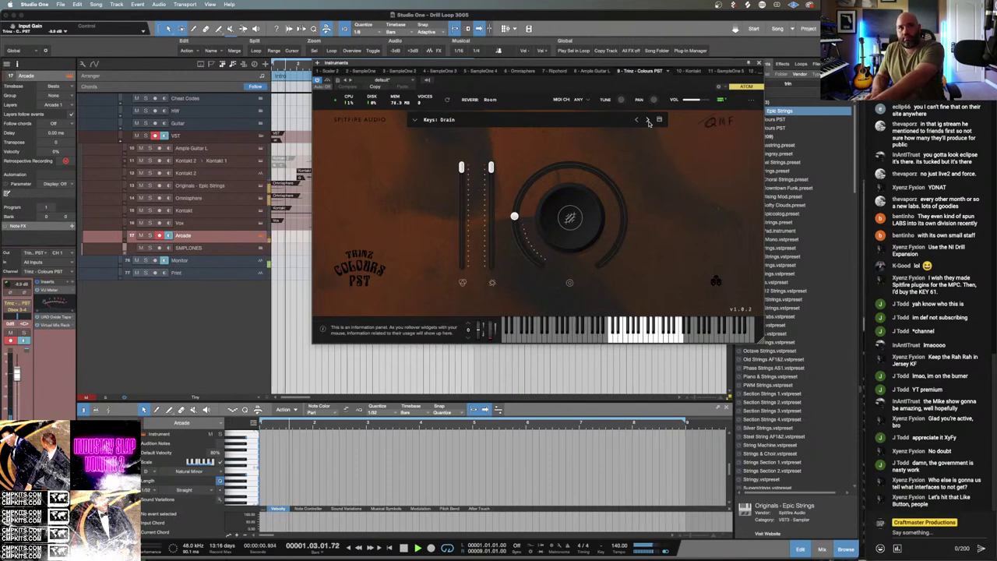
pyautogui.click(648, 121)
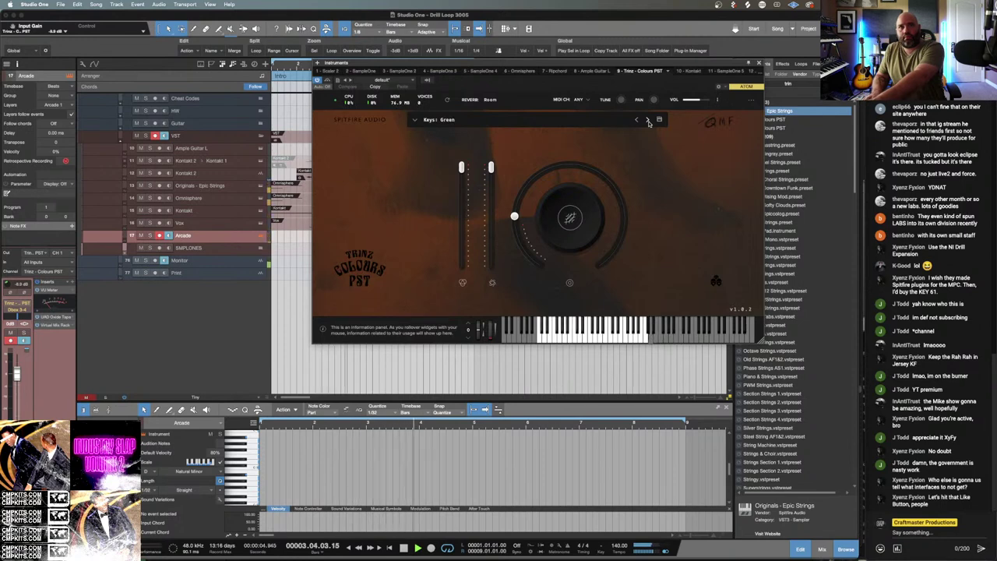
pyautogui.click(648, 121)
pyautogui.click(648, 121)
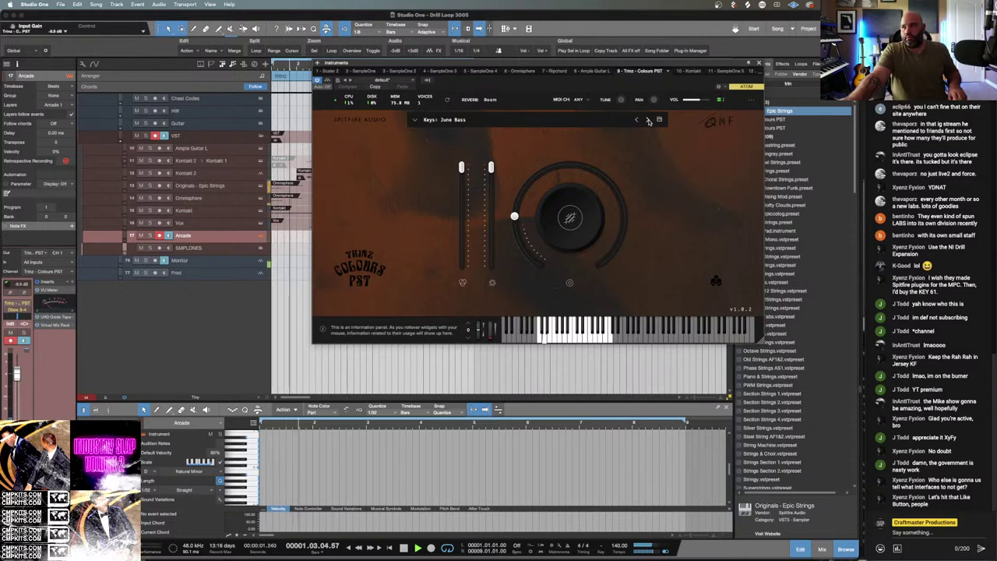
pyautogui.click(648, 121)
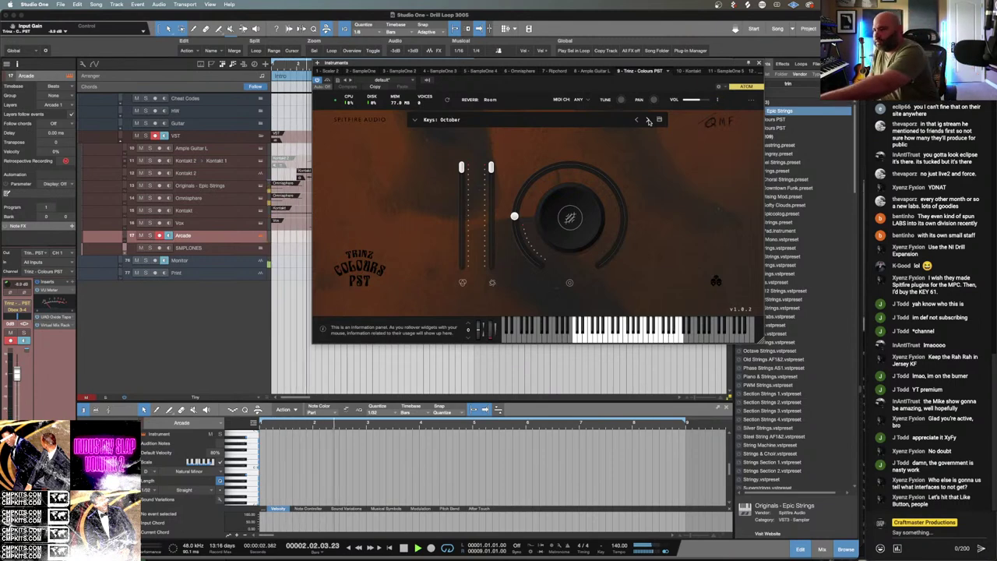
# Record a take with the October preset on the Arcade track over the looped Intro section.
pyautogui.press('space')
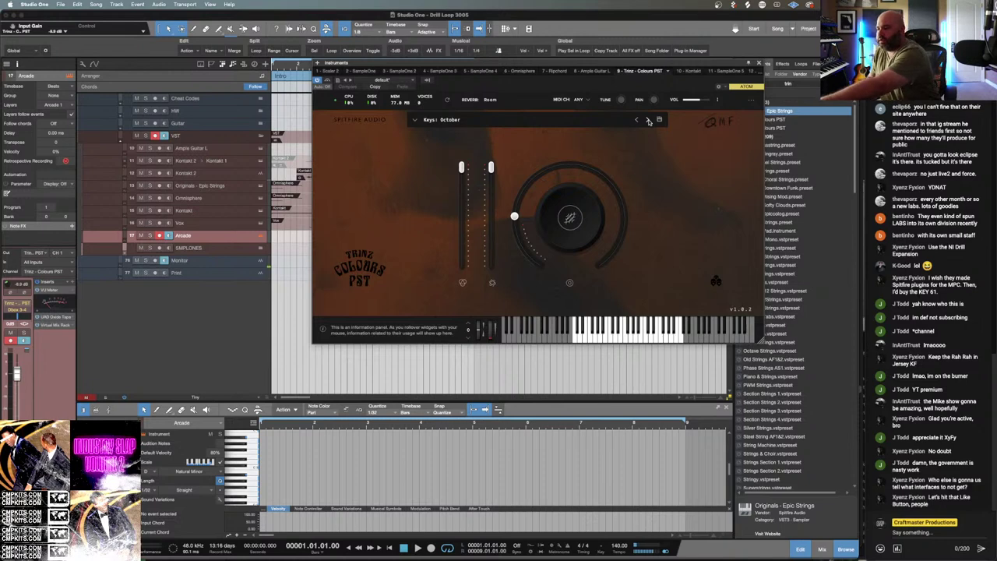
pyautogui.press('KP_Multiply')
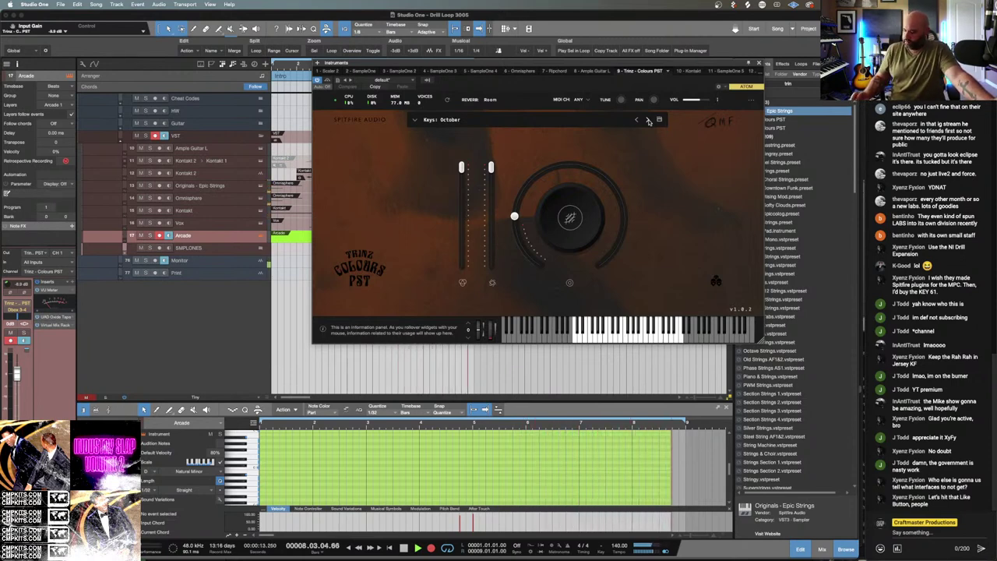
pyautogui.press('space')
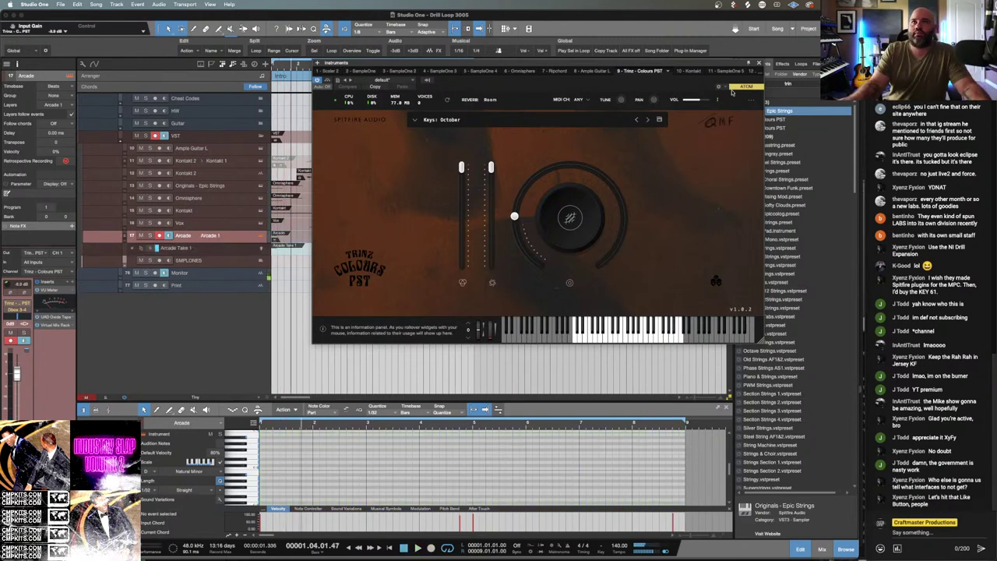
# Raise the master volume of the Trinz - Colours PST instrument and close its window.
pyautogui.moveTo(700, 96)
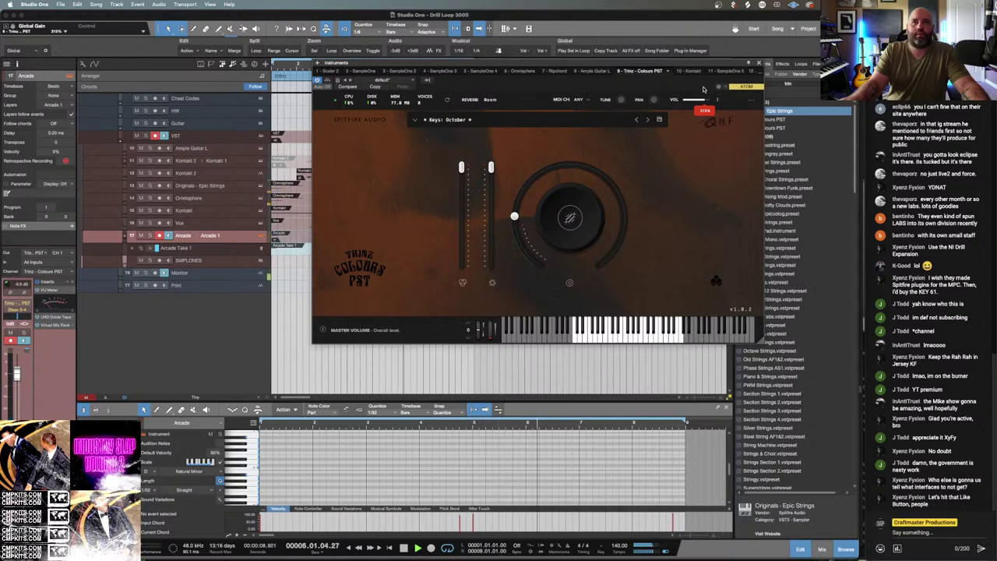
pyautogui.click(758, 62)
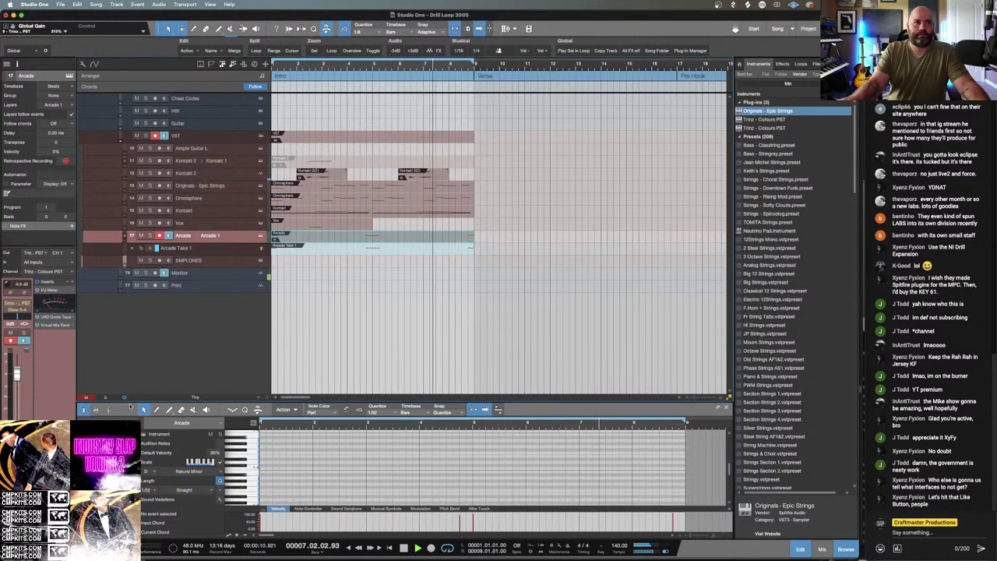
# Add echo and hall effect sends to the Trinz - Colours PST channel and lower its fader to -9.7 dB.
pyautogui.click(54, 337)
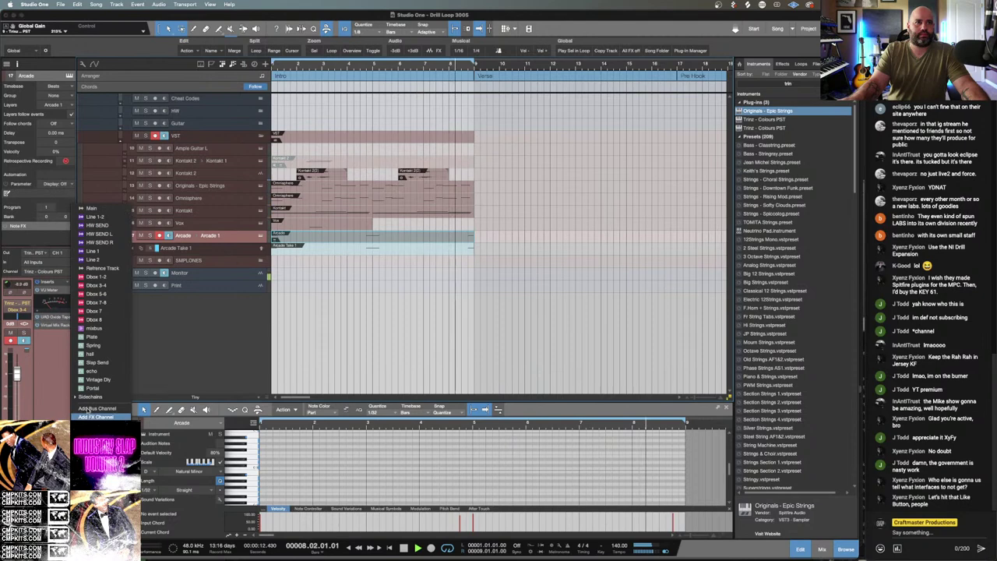
pyautogui.click(98, 363)
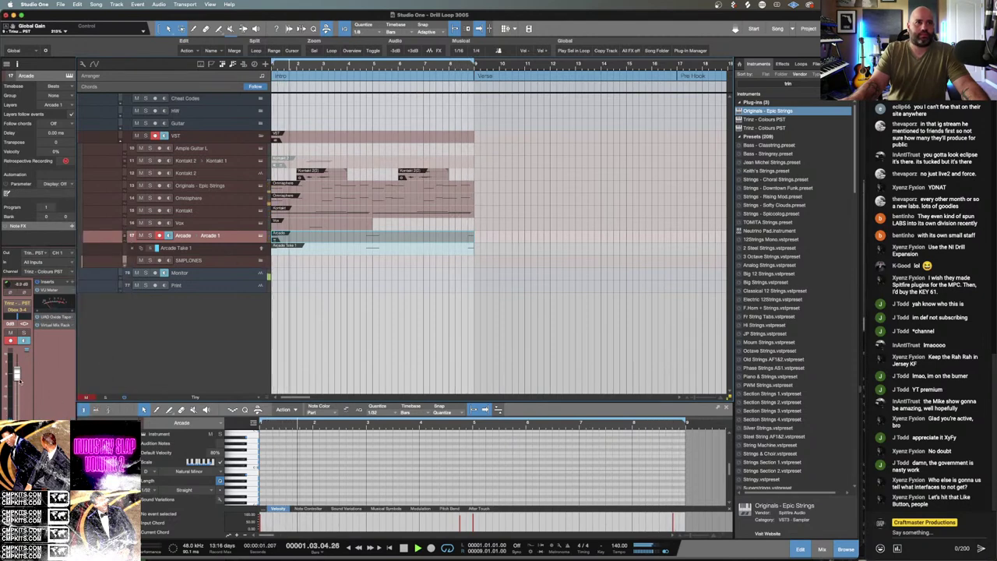
pyautogui.click(87, 363)
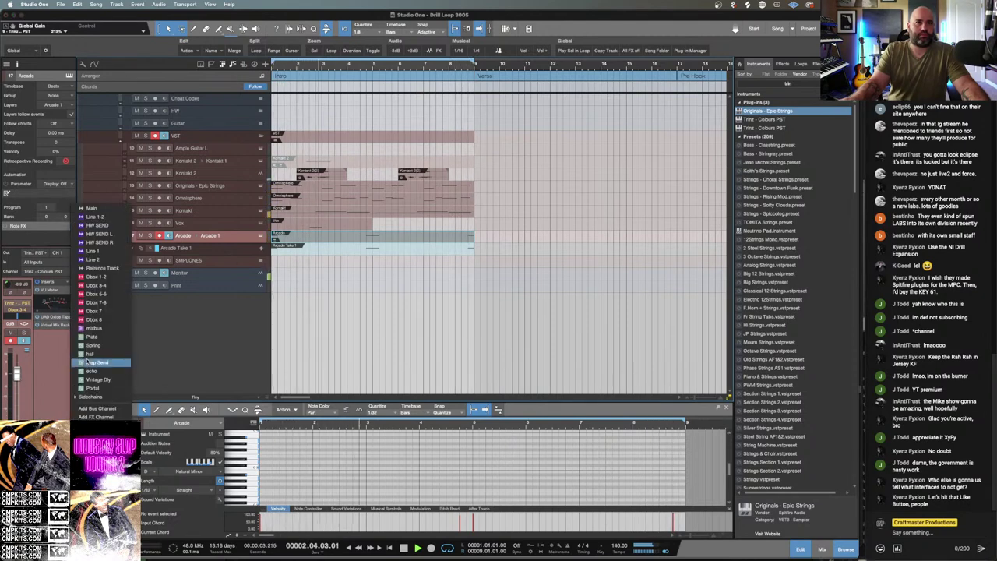
pyautogui.click(97, 363)
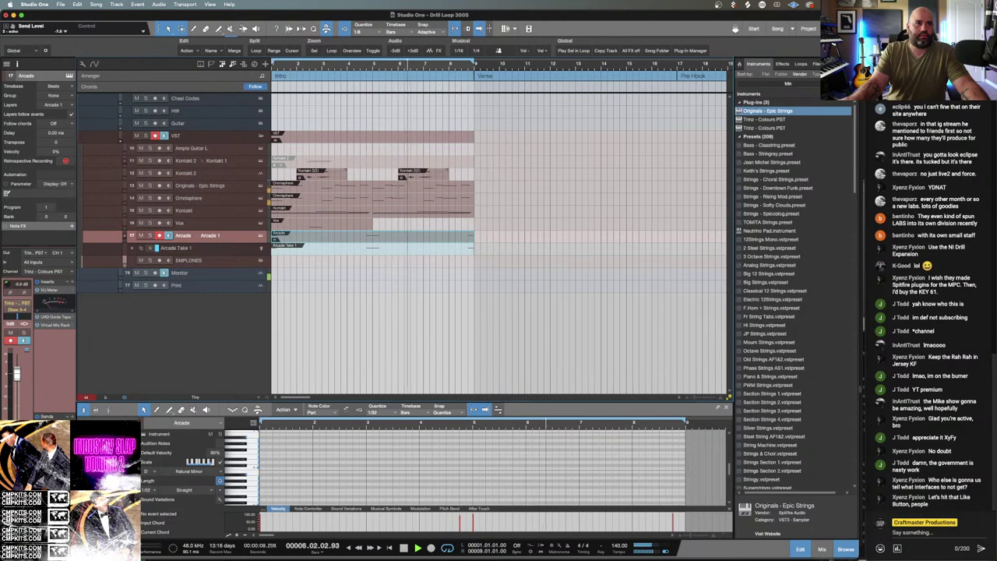
pyautogui.moveTo(17, 374); pyautogui.dragTo(16, 386)
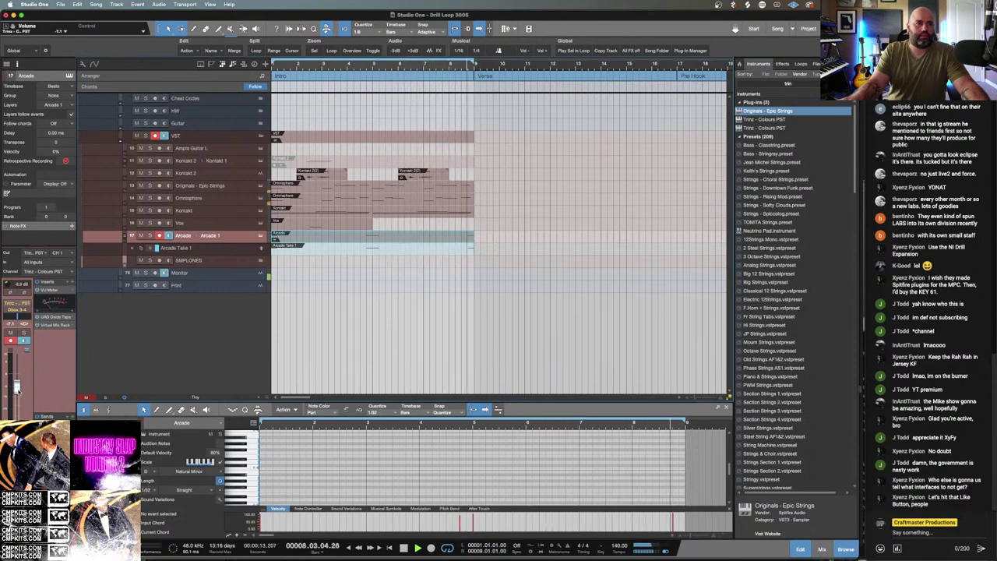
pyautogui.moveTo(17, 386); pyautogui.dragTo(17, 391)
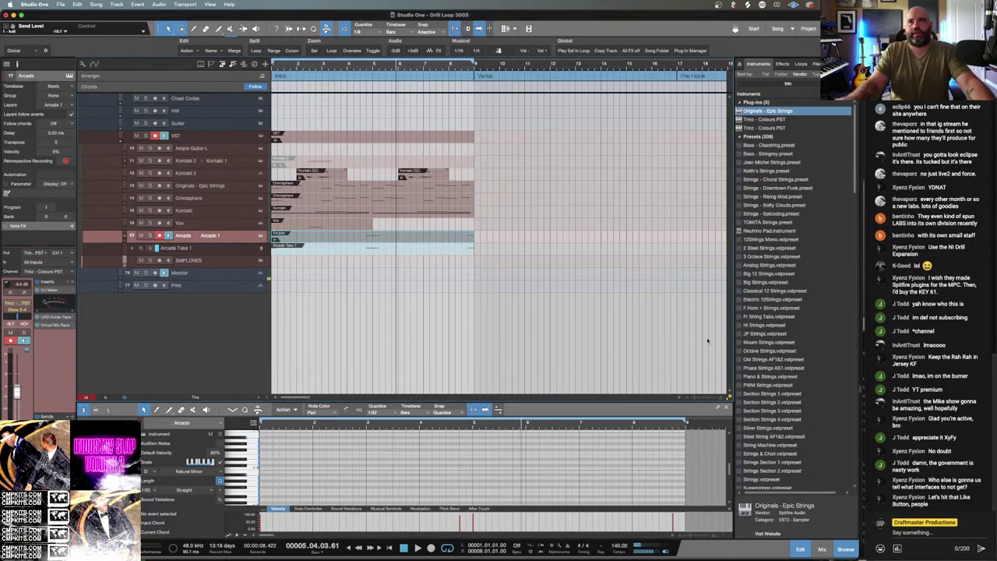
# Search the instrument browser for "choir" and clear the search again.
pyautogui.click(805, 81)
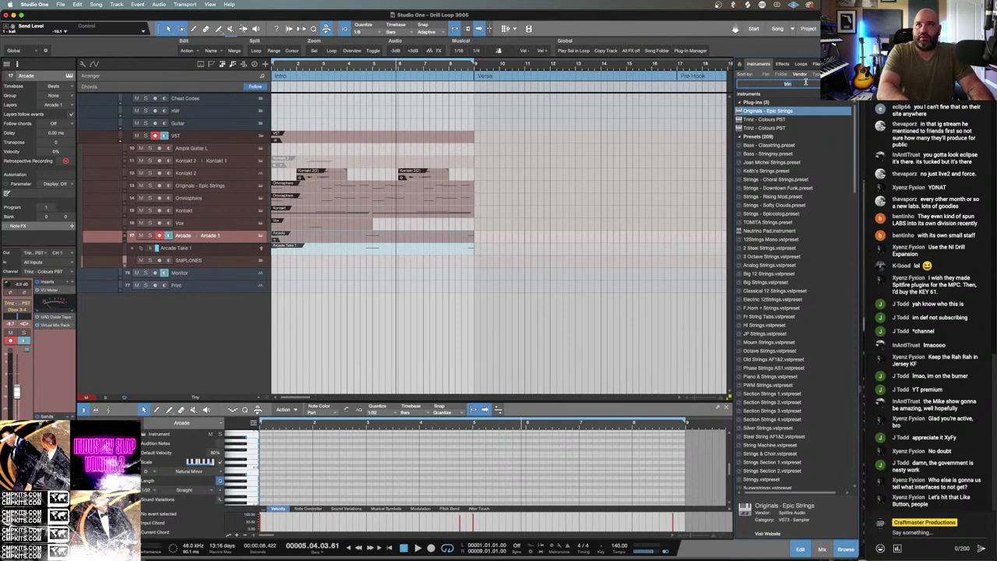
pyautogui.click(805, 82)
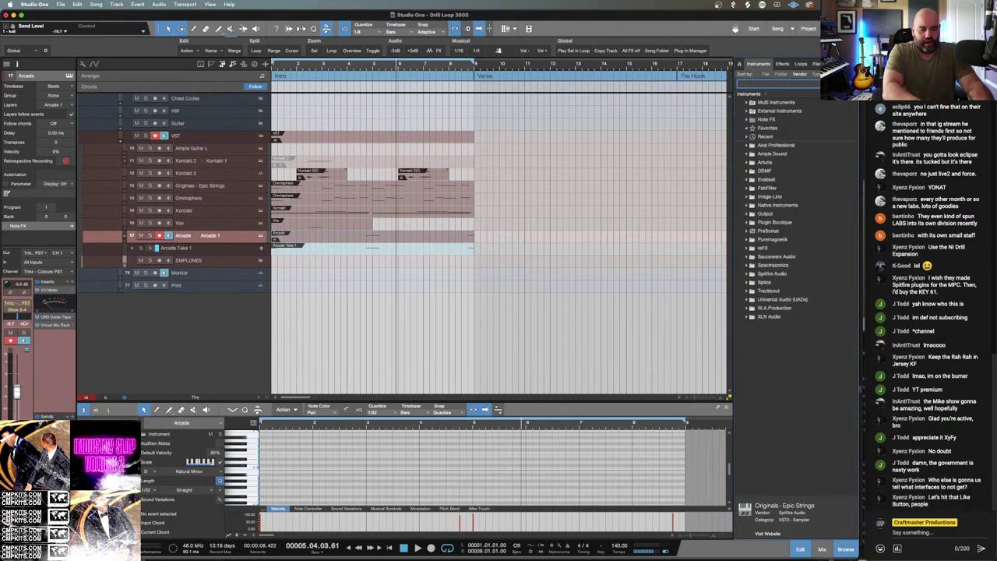
pyautogui.write('ch')
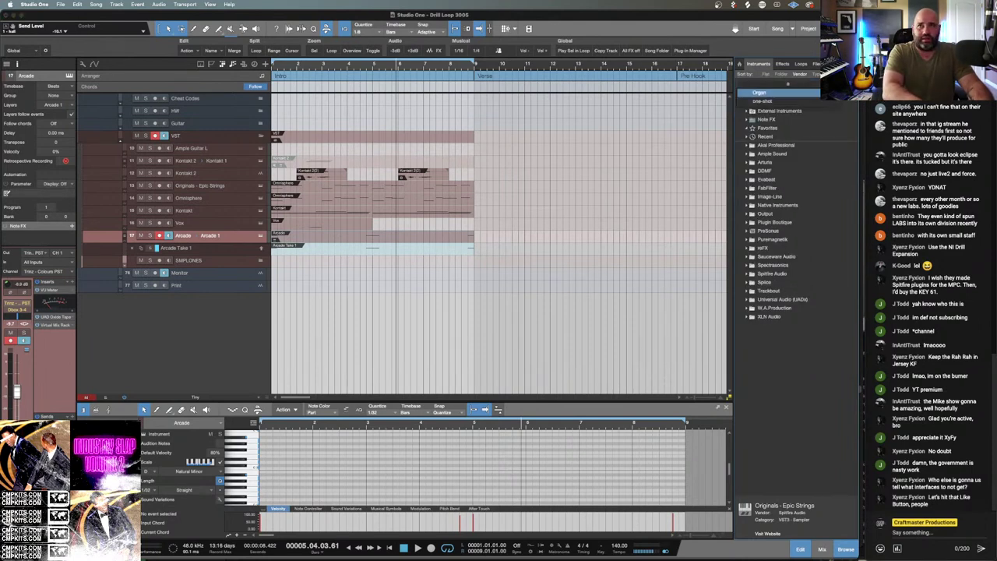
pyautogui.write('oir')
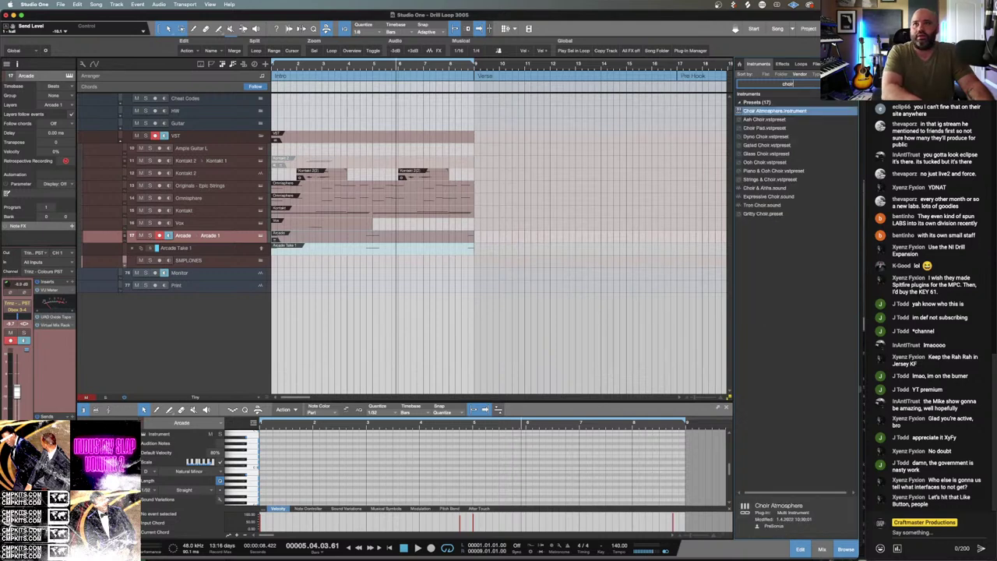
pyautogui.press('BackSpace')
pyautogui.press('BackSpace')
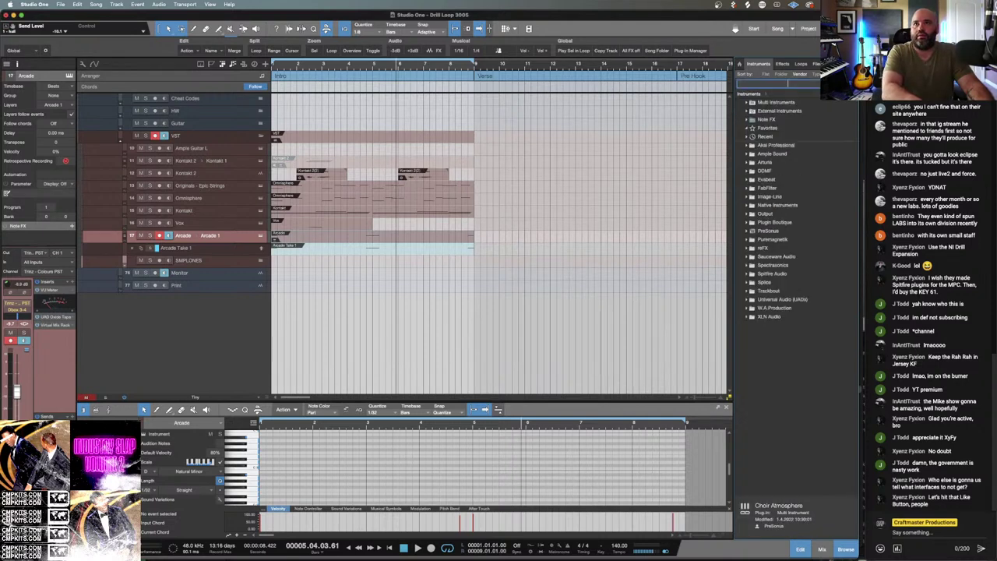
# Switch to the Chrome window showing the "Error #1 Something went wrong" Spitfire support article.
pyautogui.moveTo(243, 550)
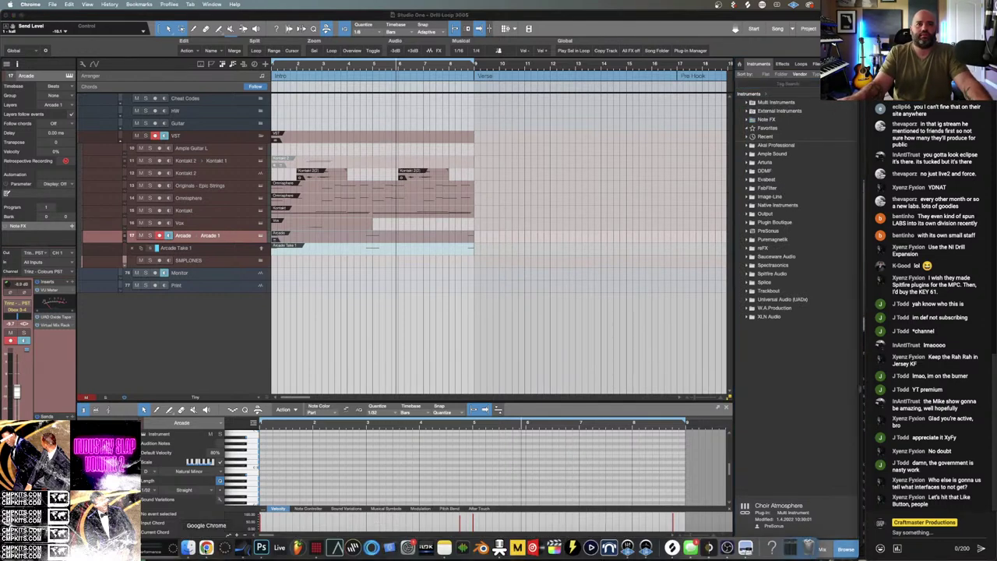
pyautogui.rightClick(205, 548)
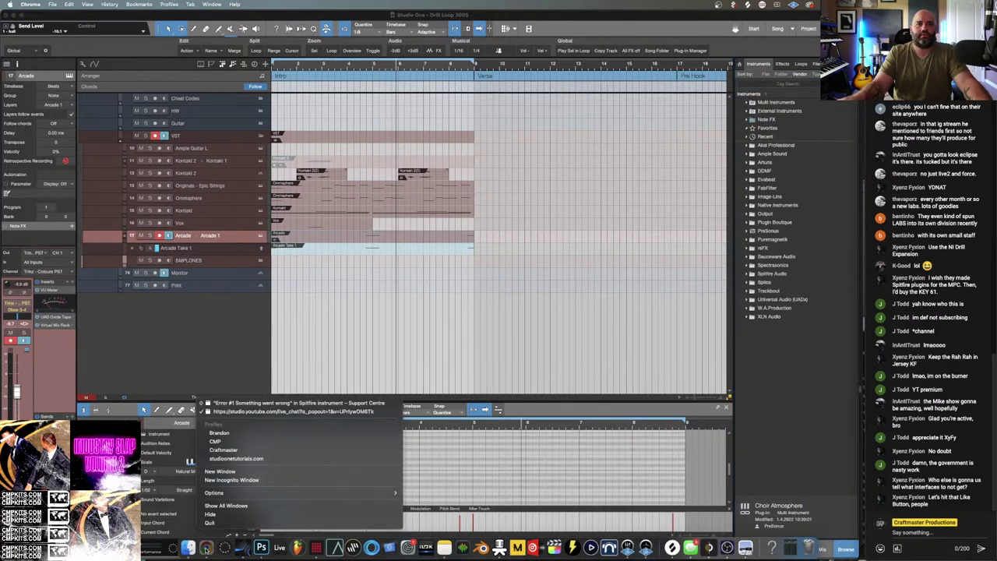
pyautogui.click(257, 404)
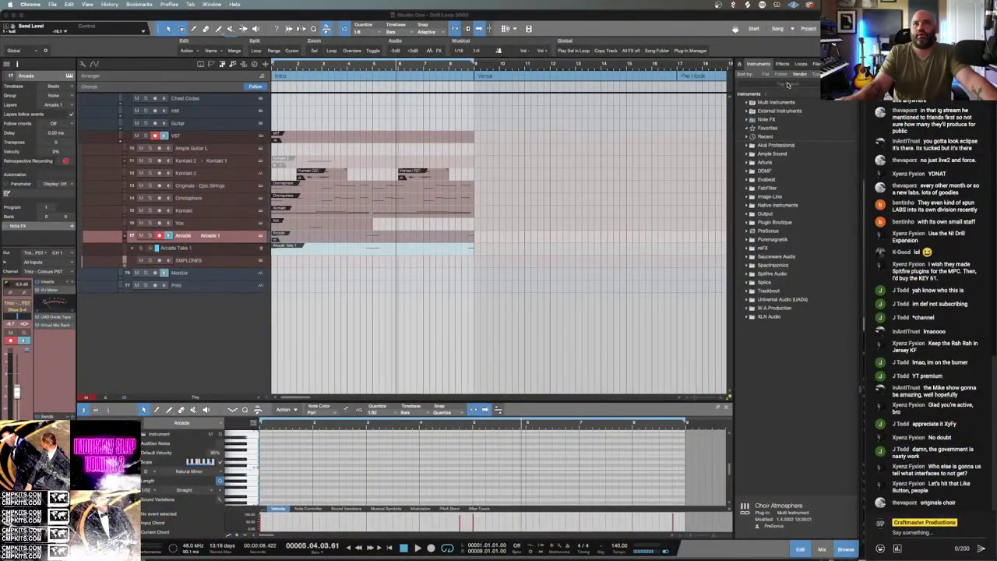
# Filter the instrument browser by "ori" and update the plug-in list in the Plug-In Manager.
pyautogui.click(789, 84)
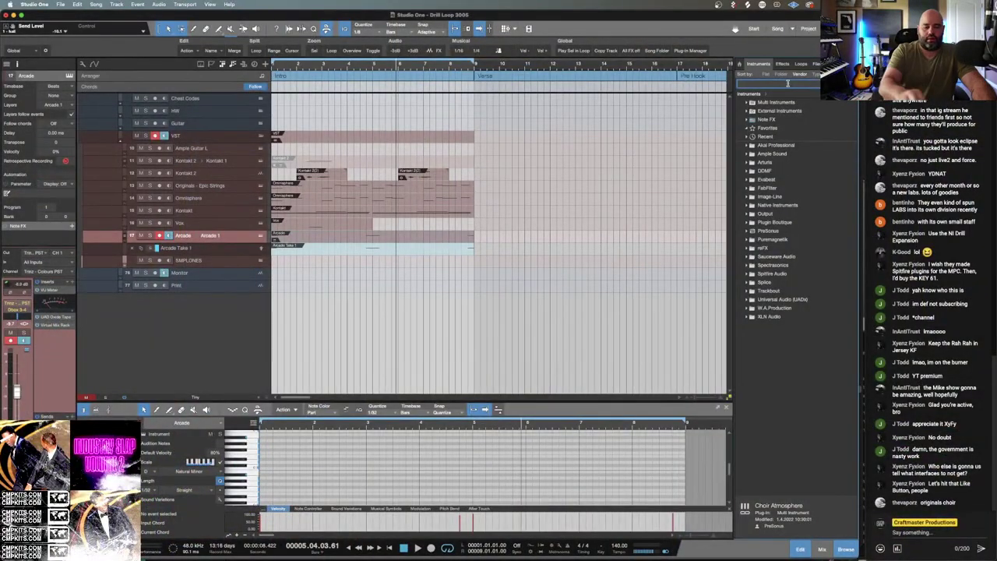
pyautogui.write('or')
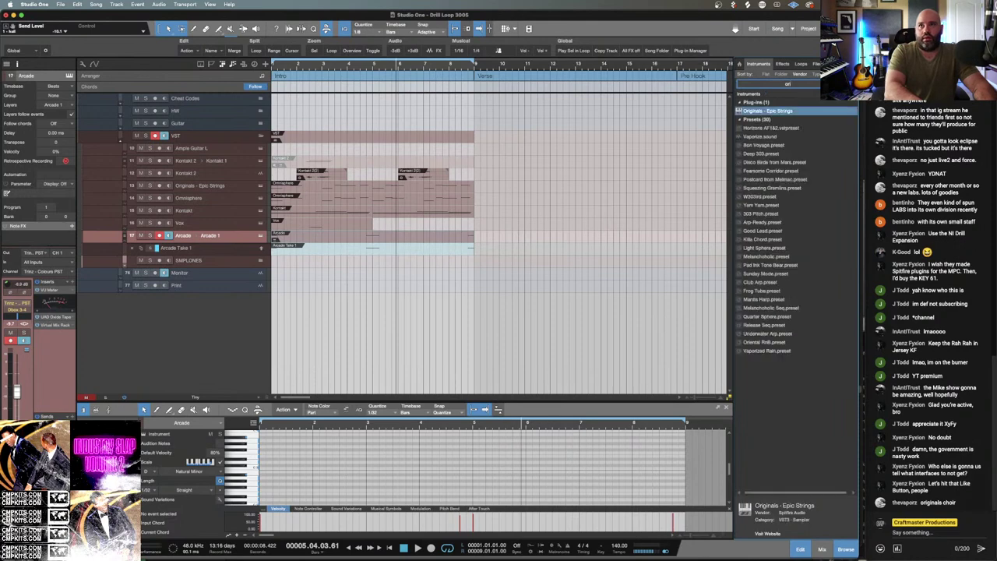
pyautogui.click(690, 51)
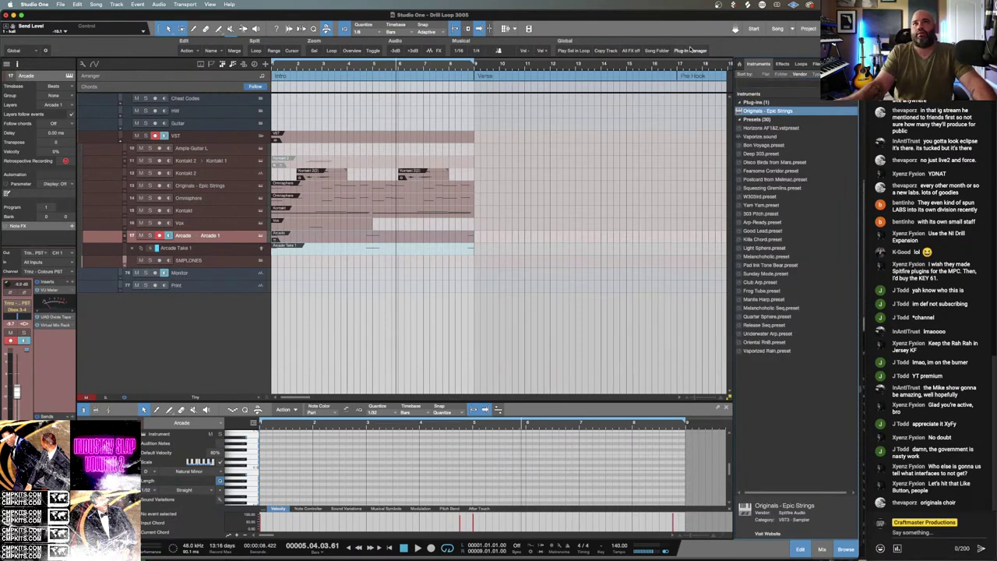
pyautogui.click(690, 326)
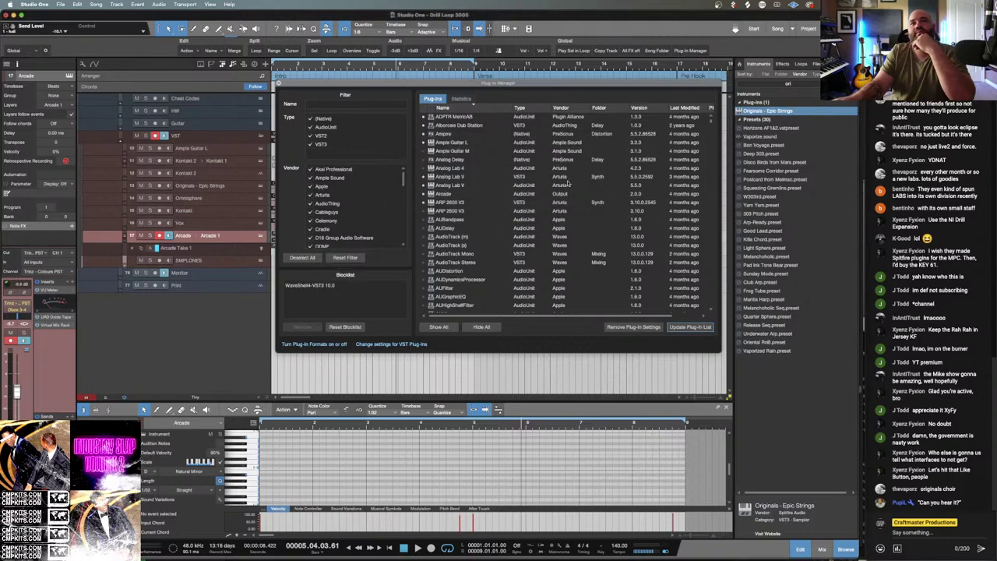
pyautogui.click(516, 231)
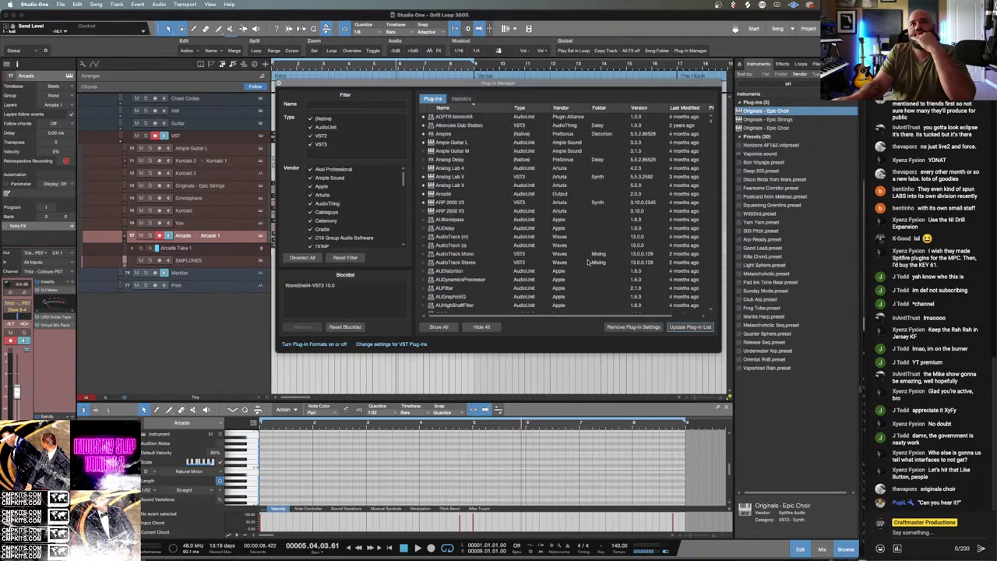
pyautogui.click(281, 86)
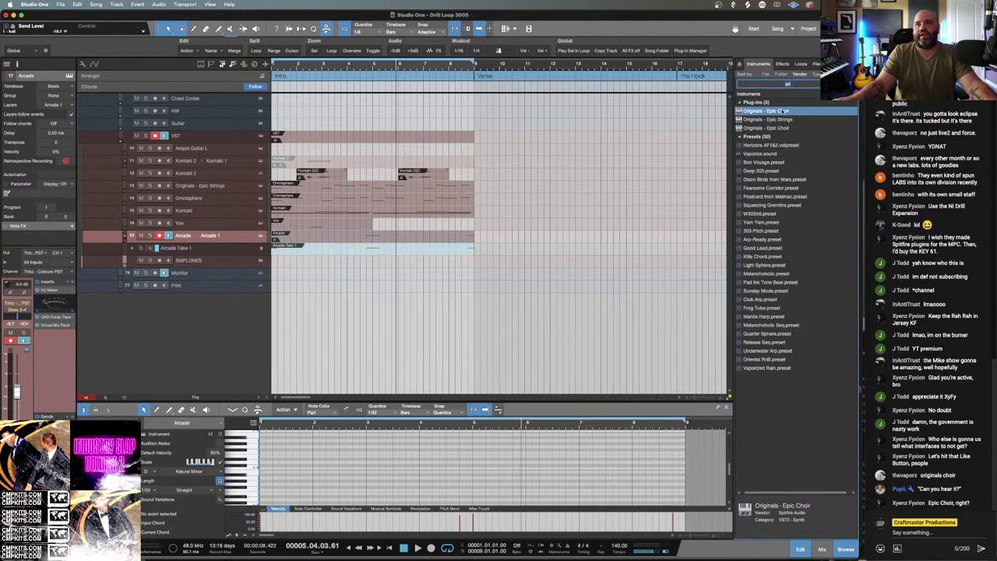
# Add Originals - Epic Choir as a new track routed to Dbox 3-4 and place it below Ample Guitar L in the VST folder.
pyautogui.moveTo(766, 111); pyautogui.dragTo(240, 306)
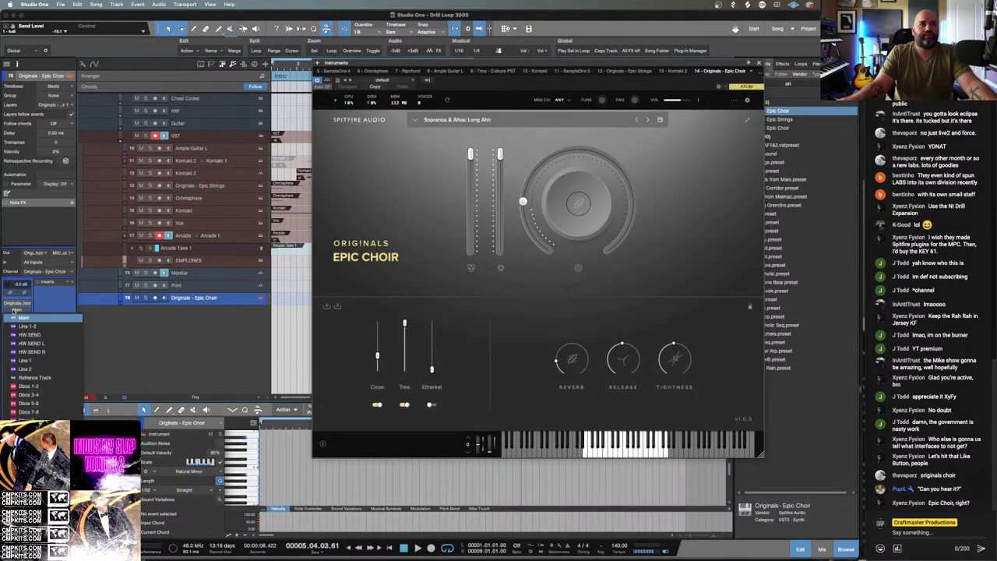
pyautogui.click(16, 310)
pyautogui.click(29, 395)
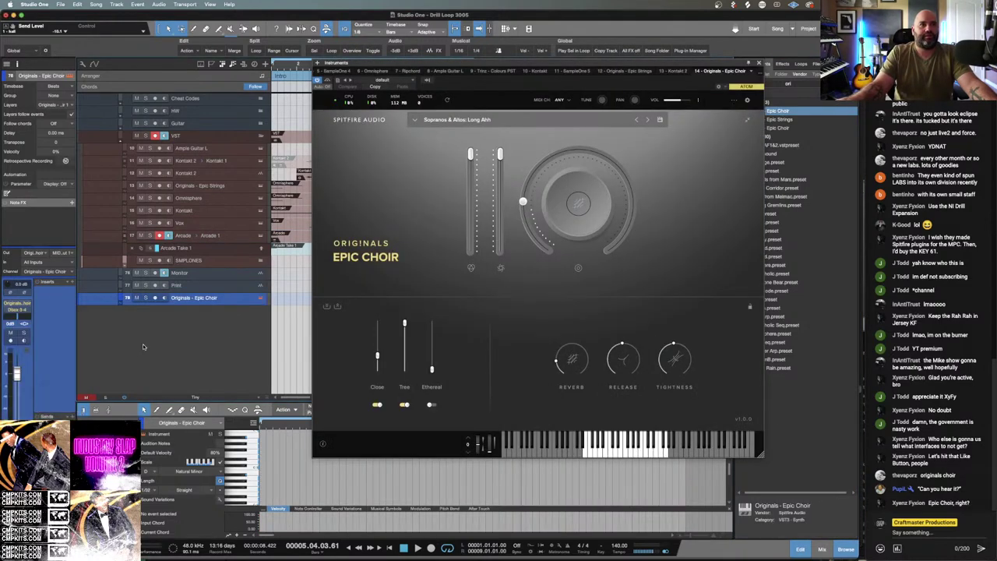
pyautogui.moveTo(227, 294); pyautogui.dragTo(241, 157)
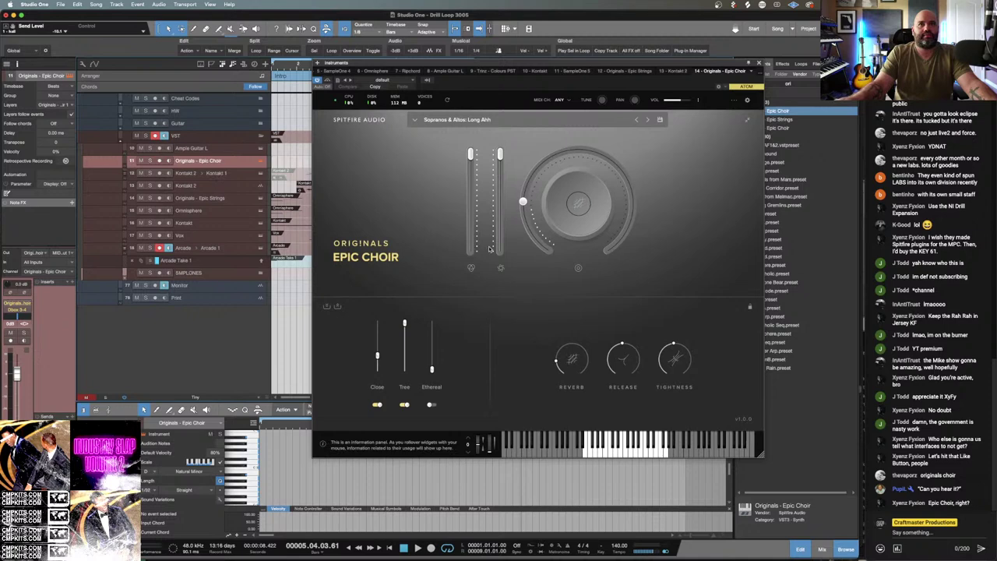
# Load the Sopranos & Altos Short Staccato Syllables preset in Epic Choir and record-arm its track instead of Arcade.
pyautogui.click(543, 117)
pyautogui.scroll(-3, 564, 185)
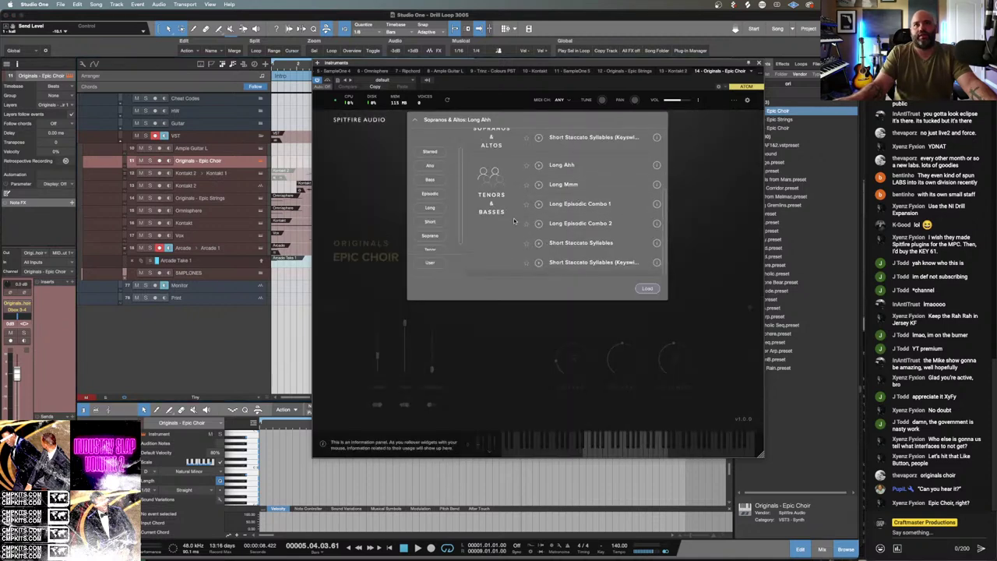
pyautogui.scroll(2, 577, 209)
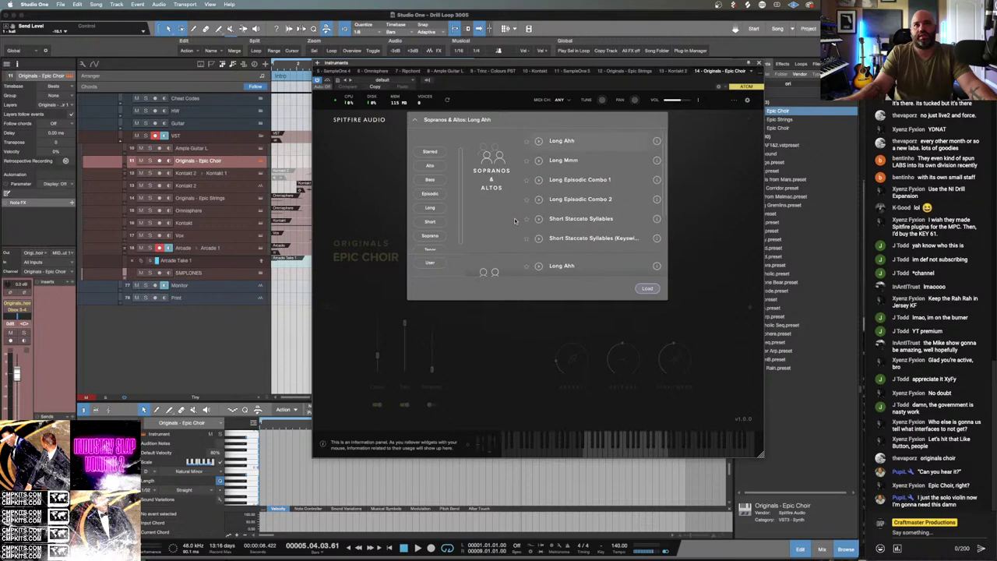
pyautogui.scroll(1, 591, 218)
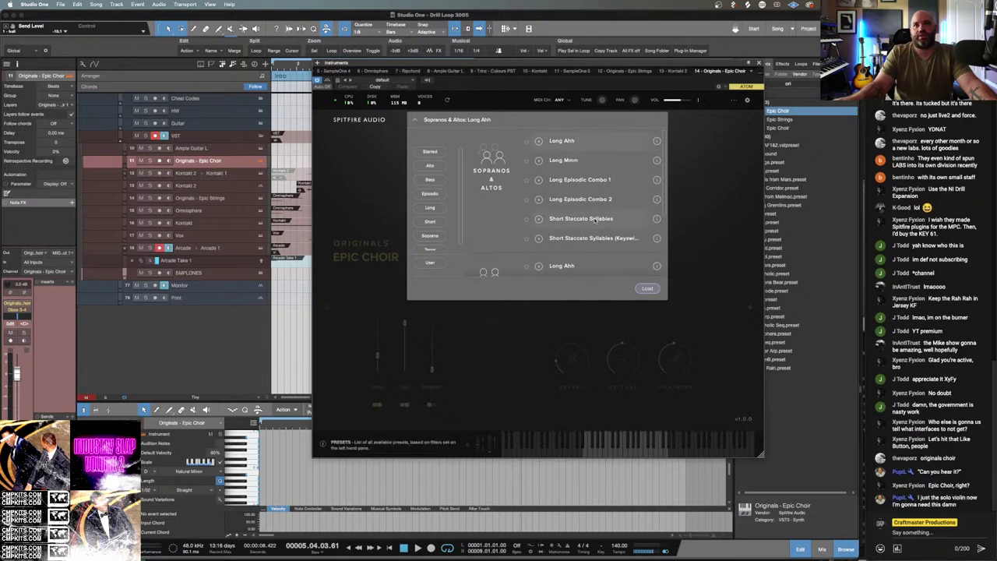
pyautogui.doubleClick(590, 218)
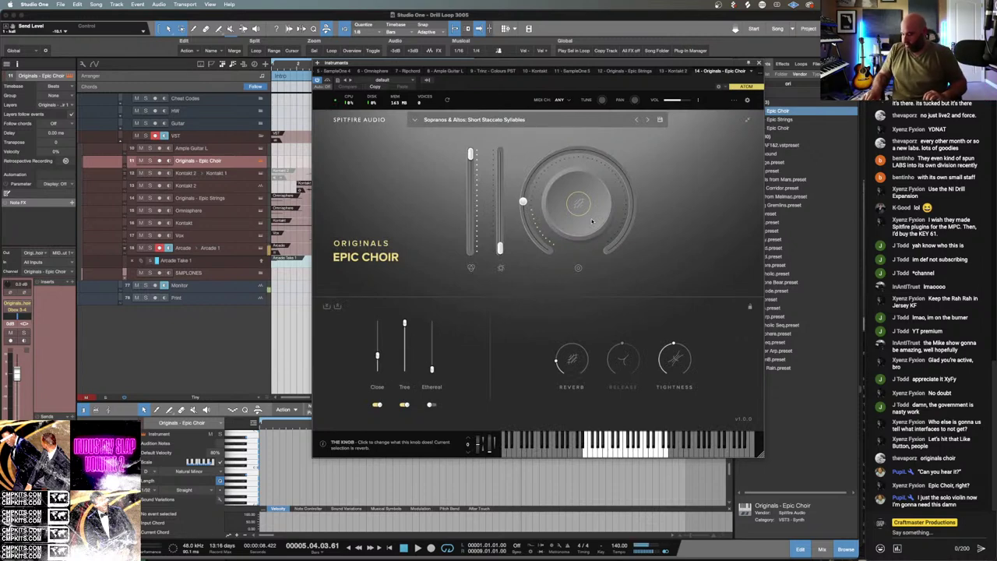
pyautogui.click(159, 248)
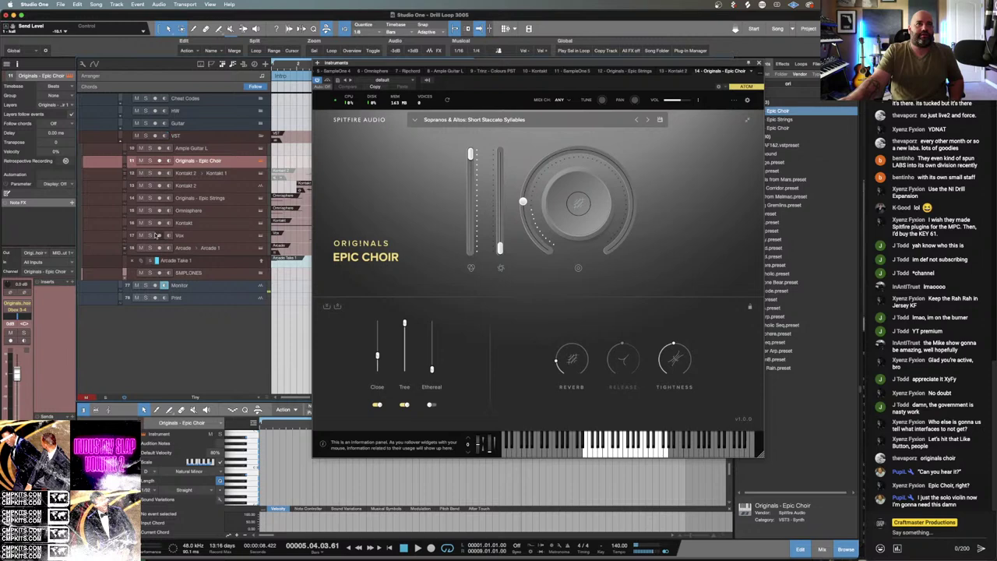
pyautogui.click(159, 160)
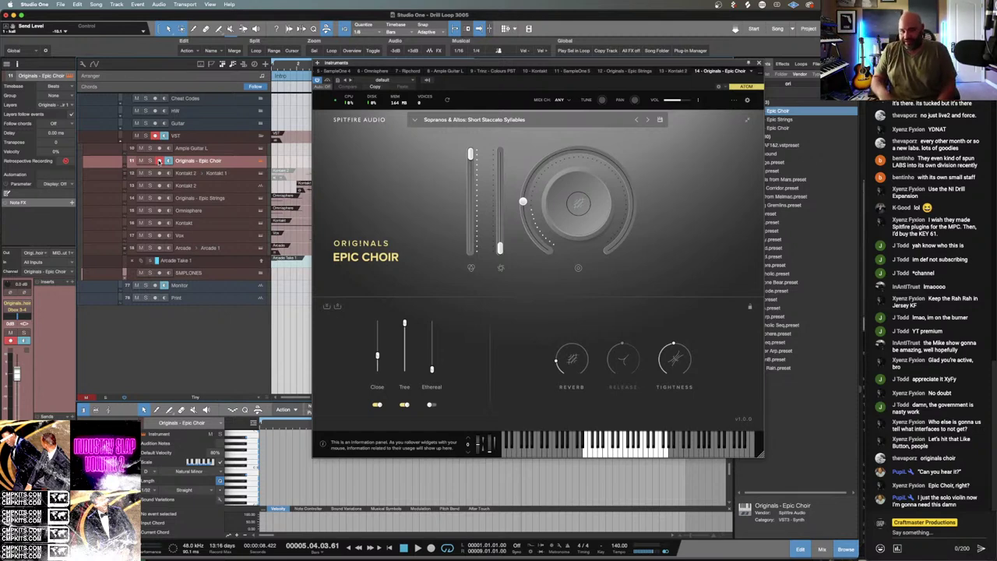
# Rename the Originals - Epic Choir track as Soprano Staccato.
pyautogui.doubleClick(204, 159)
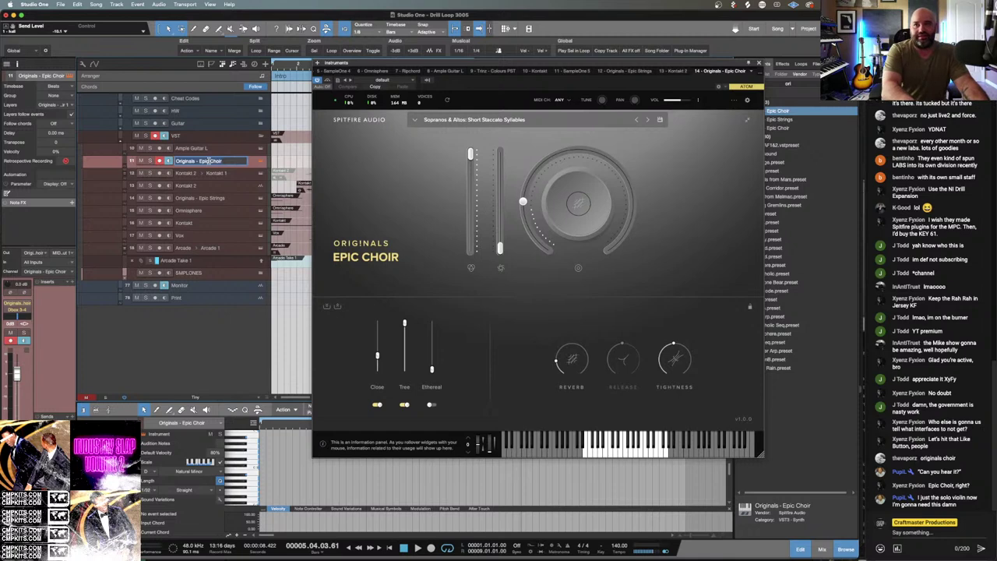
pyautogui.press('BackSpace')
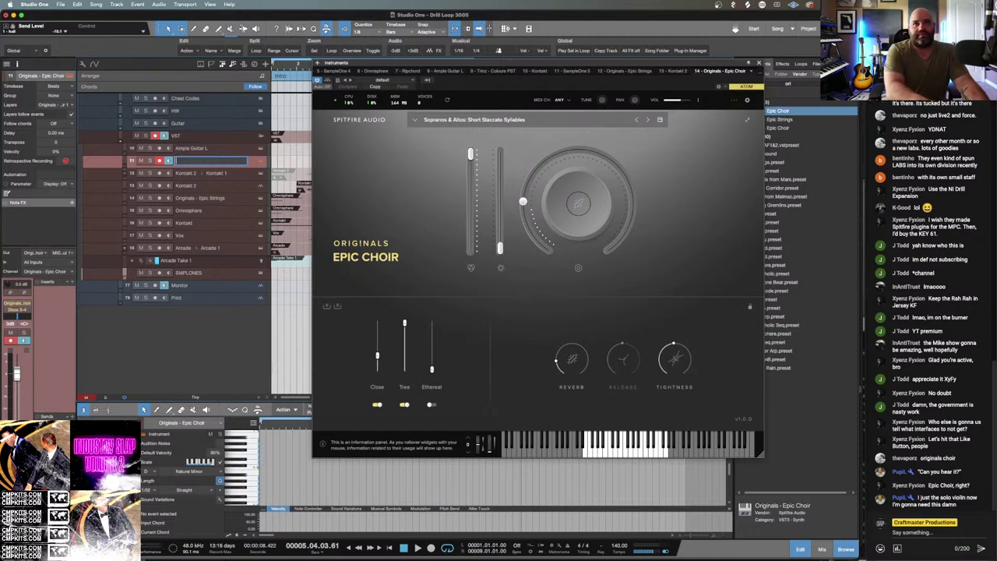
pyautogui.write('Sopr')
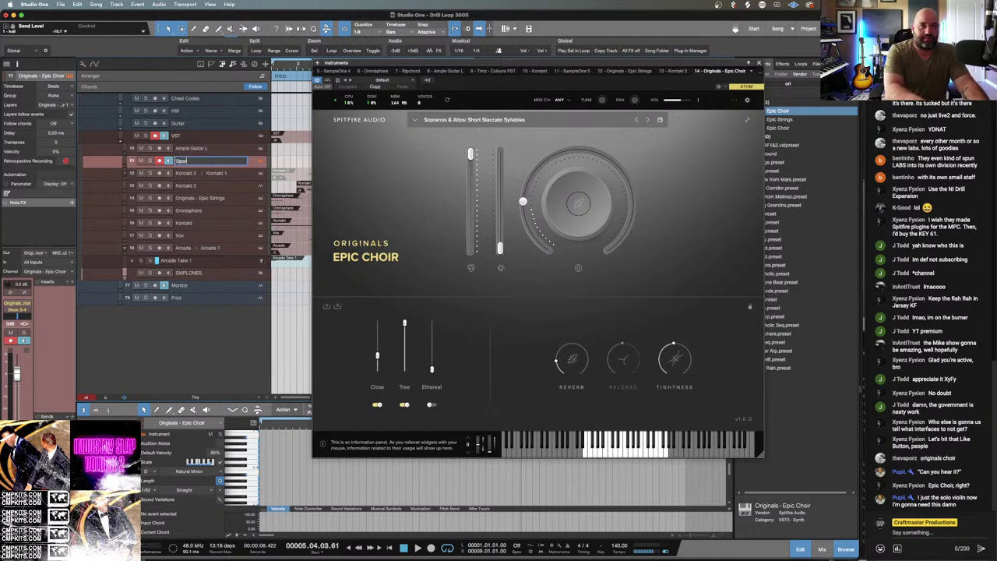
pyautogui.write('ano')
pyautogui.press('BackSpace')
pyautogui.press('BackSpace')
pyautogui.press('BackSpace')
pyautogui.press('BackSpace')
pyautogui.press('BackSpace')
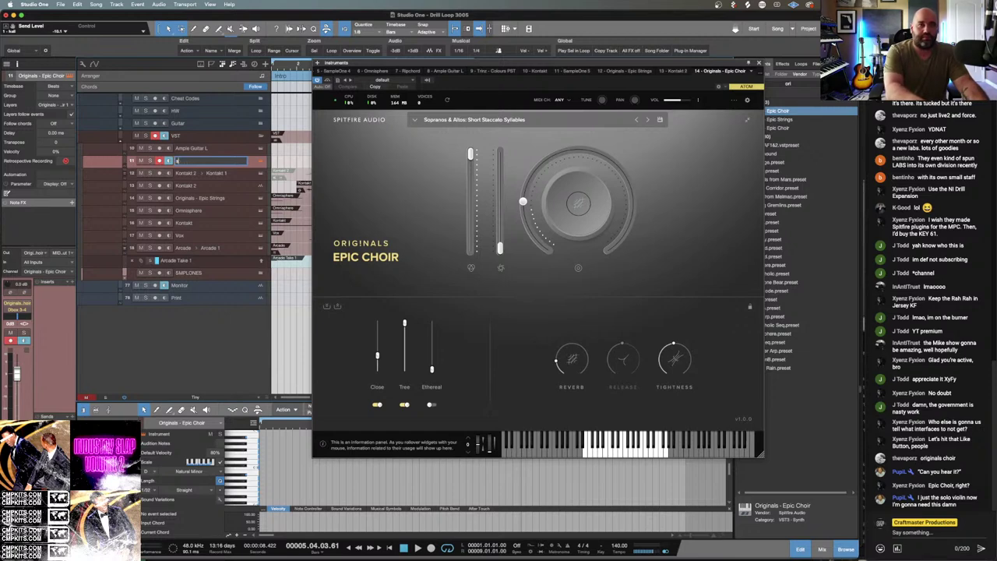
pyautogui.write('pr')
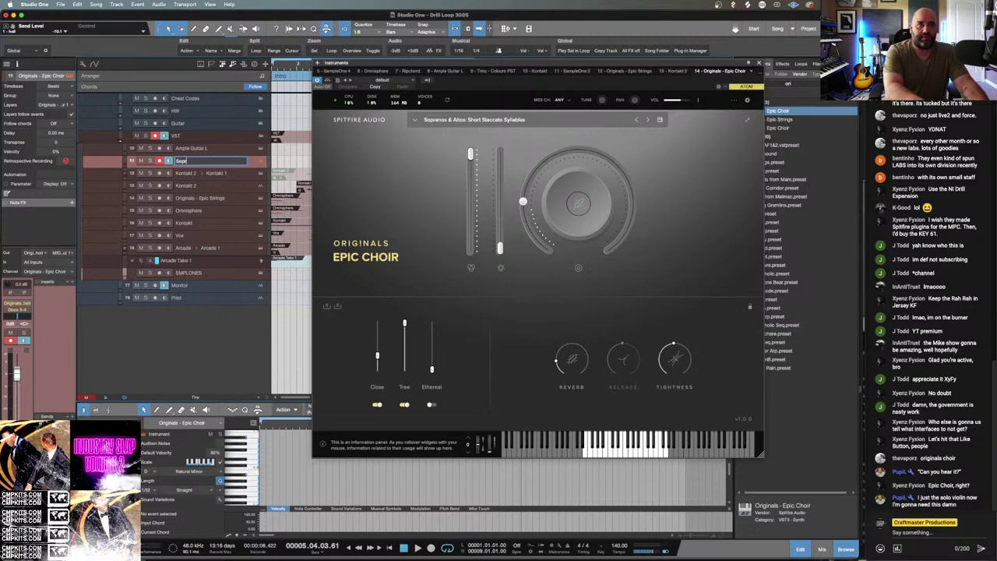
pyautogui.write('ann')
pyautogui.write('ano')
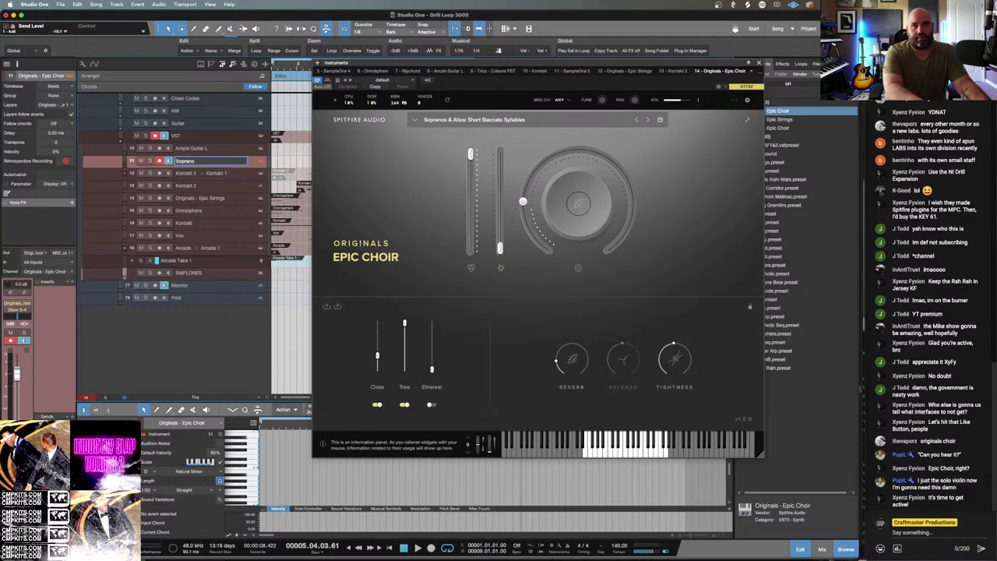
pyautogui.write('Staccato')
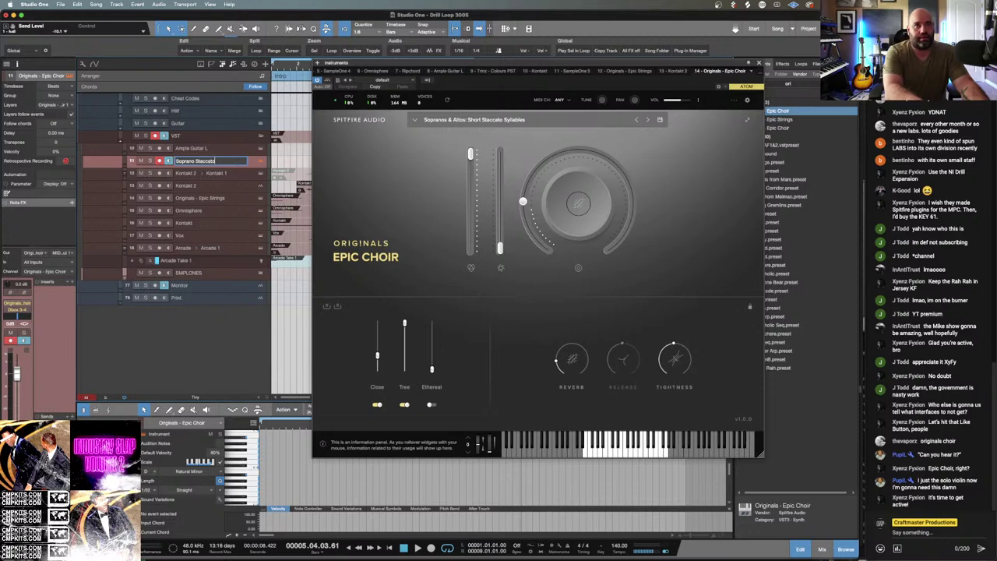
pyautogui.press('Return')
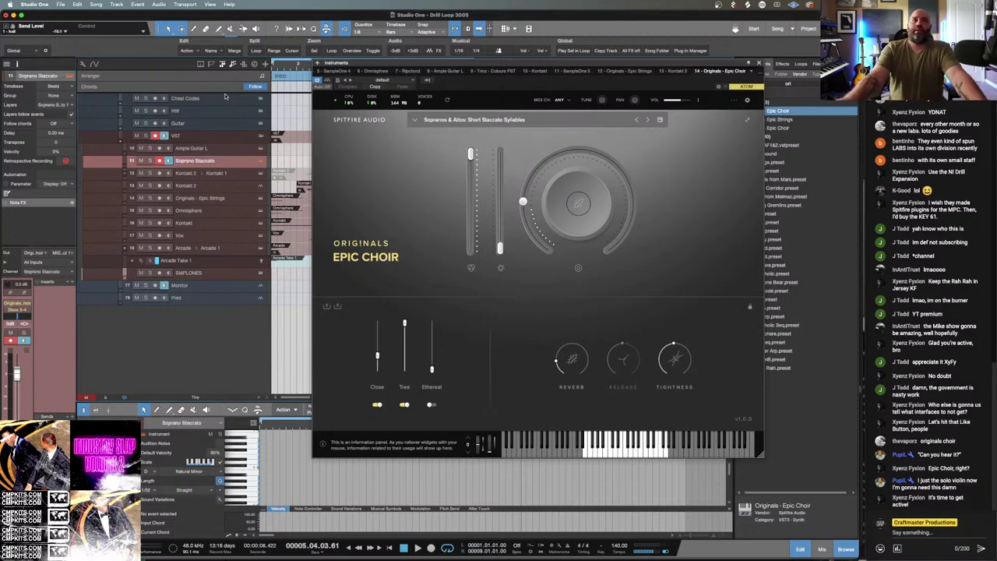
# Load the FX chain from the Gainstaging folder, with VU Meter, UAD Oxide Tape and Virtual Mix Rack, onto the Soprano Staccato channel's inserts.
pyautogui.click(70, 284)
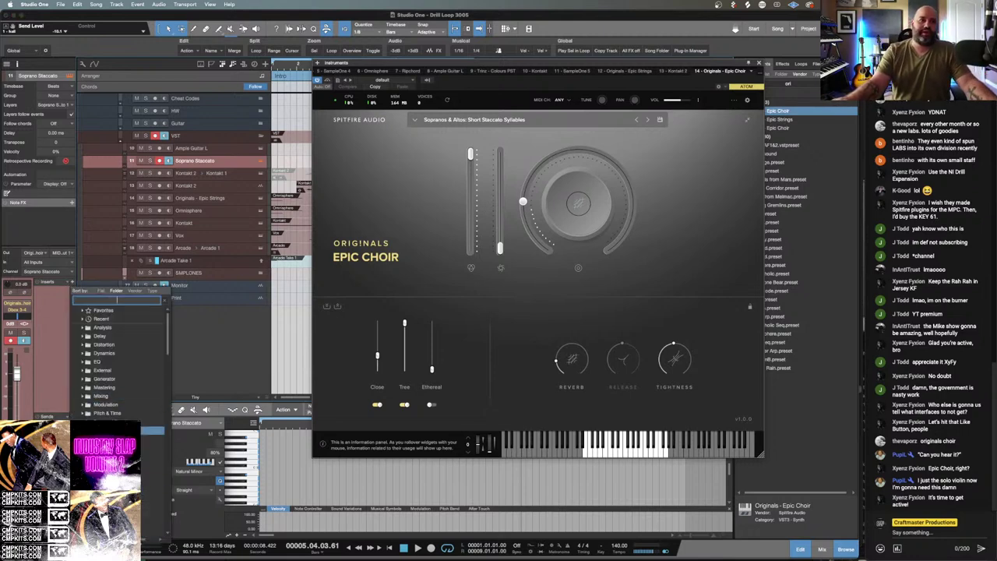
pyautogui.click(56, 320)
pyautogui.click(68, 284)
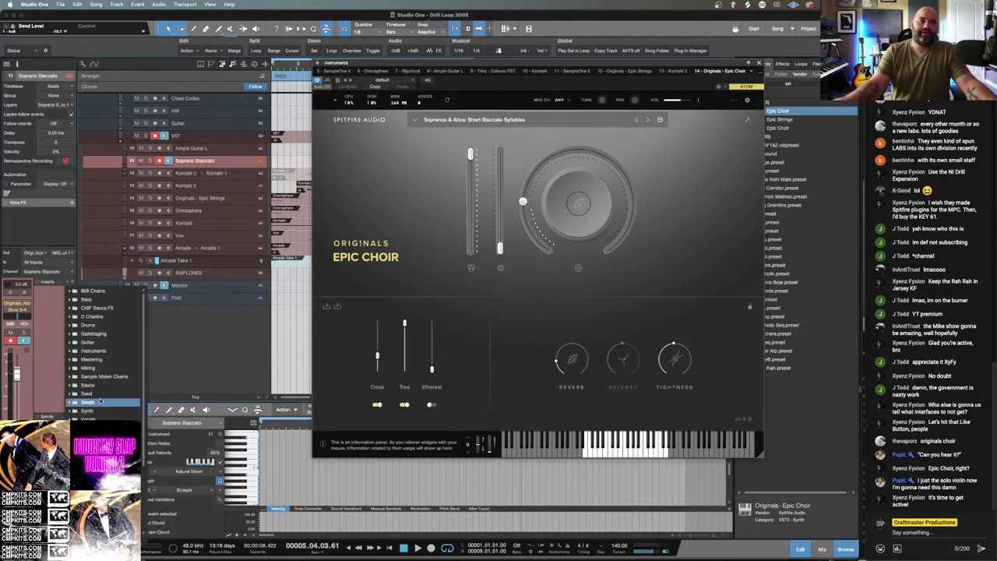
pyautogui.click(83, 318)
pyautogui.click(73, 325)
pyautogui.click(74, 334)
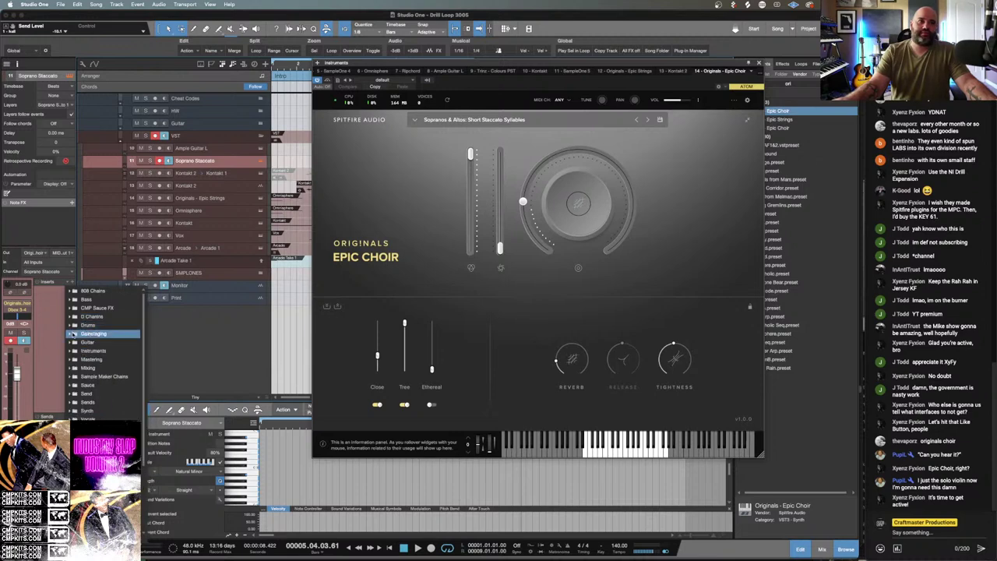
pyautogui.click(97, 342)
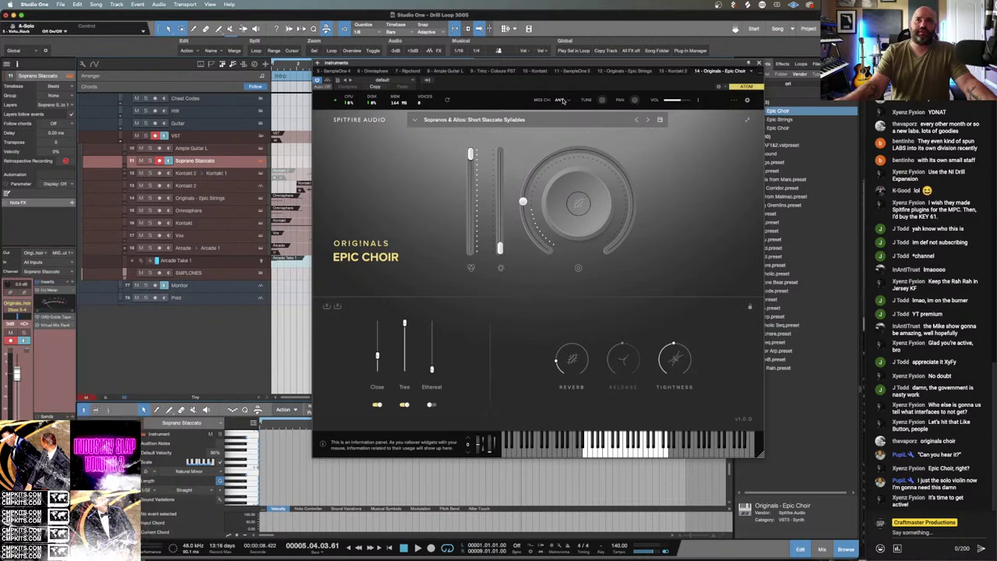
# Duplicate the Soprano Staccato track together with its Epic Choir instrument and inserts, and open the copy's instrument.
pyautogui.click(755, 63)
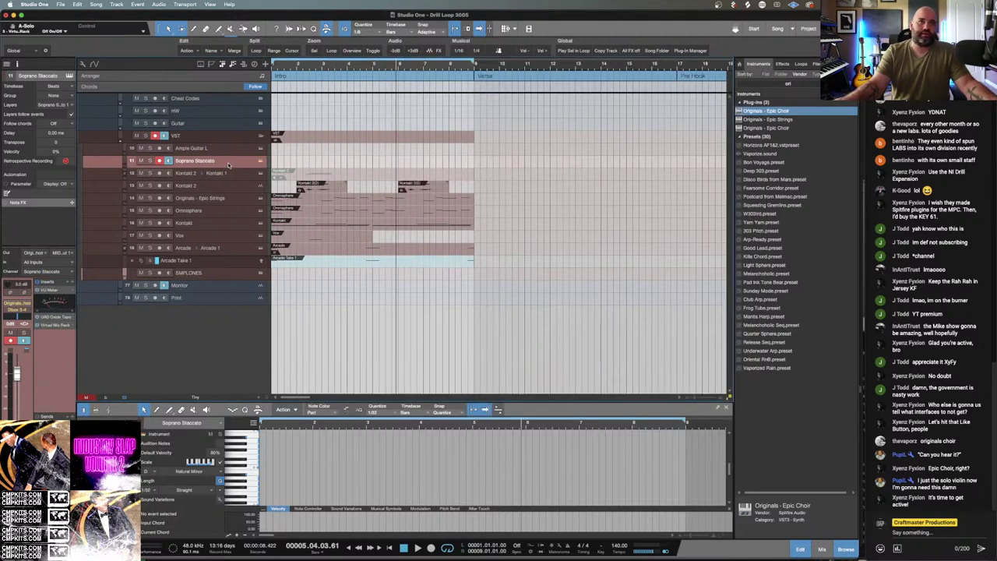
pyautogui.hotkey('shift', 't')
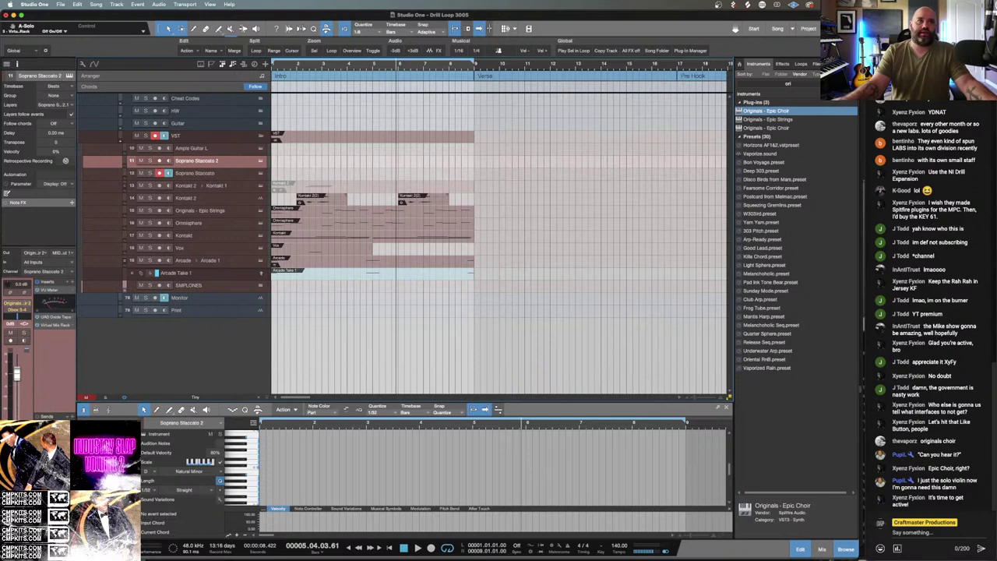
pyautogui.click(35, 253)
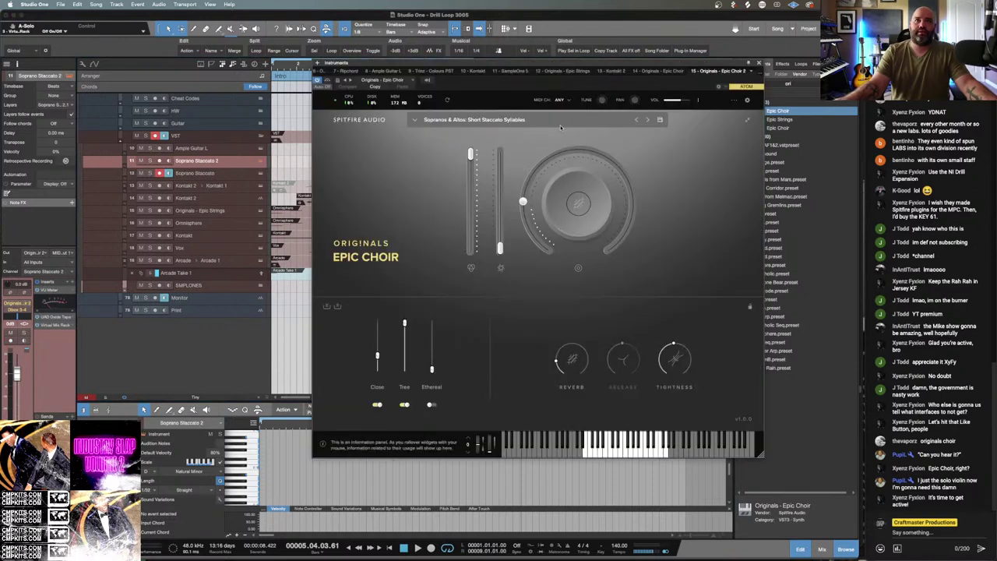
# Load the Sopranos & Altos Long Episodic Combo 1 preset in the duplicate's Epic Choir and record-arm Soprano Staccato 2 instead of the original track.
pyautogui.click(437, 124)
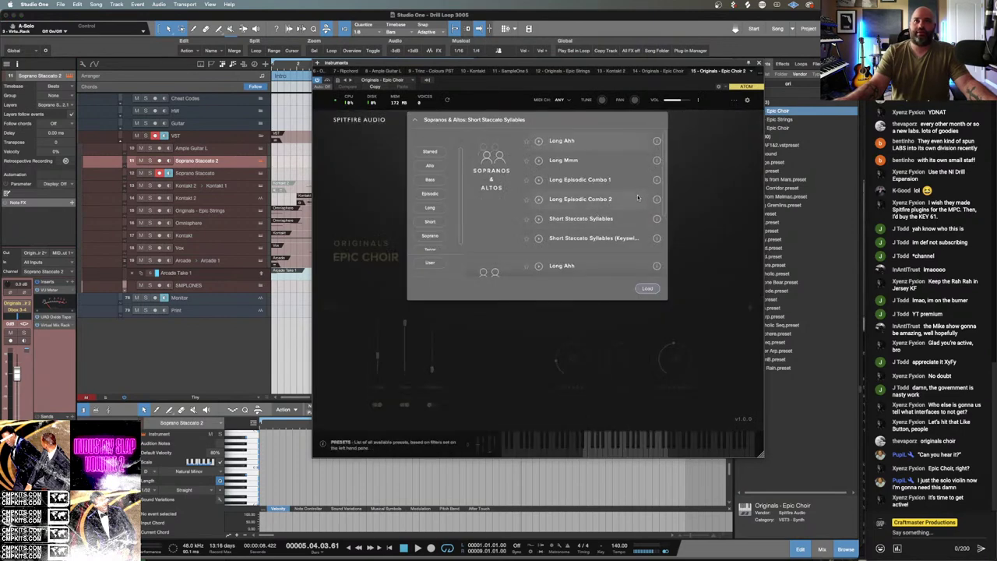
pyautogui.doubleClick(579, 179)
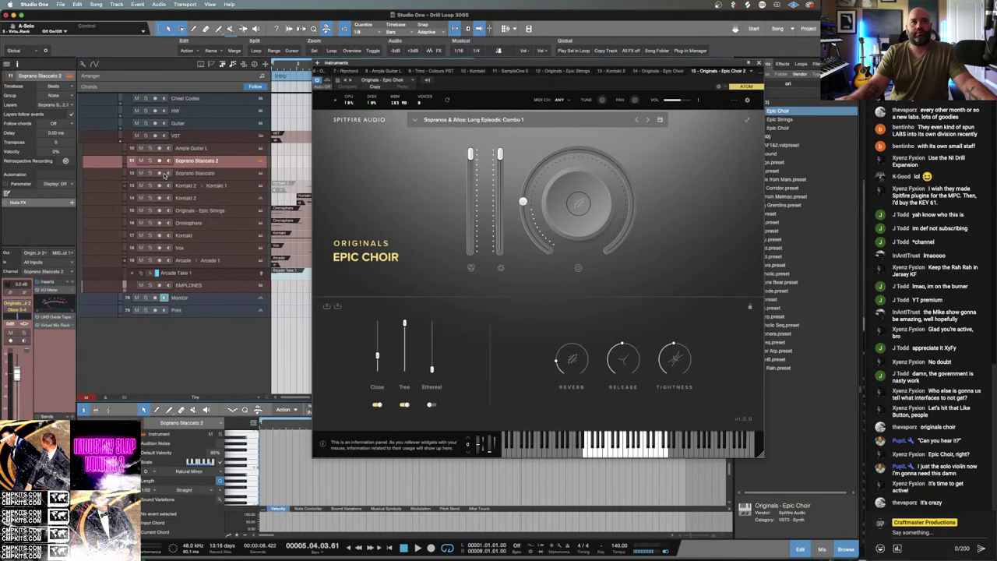
pyautogui.click(160, 160)
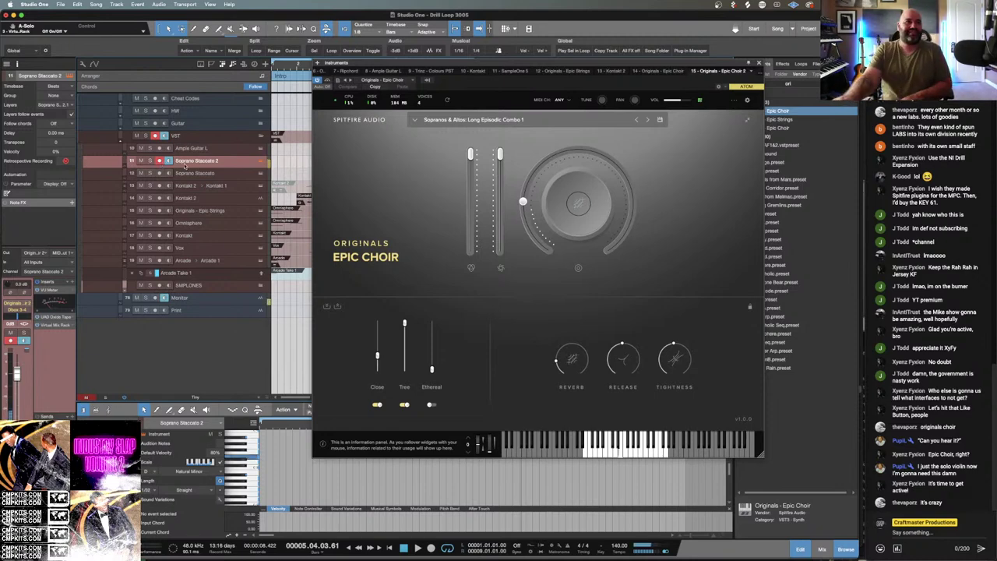
# Set the output level of the UAD Oxide Tape insert on the Soprano Staccato 2 channel to about -7.0 dB.
pyautogui.click(53, 319)
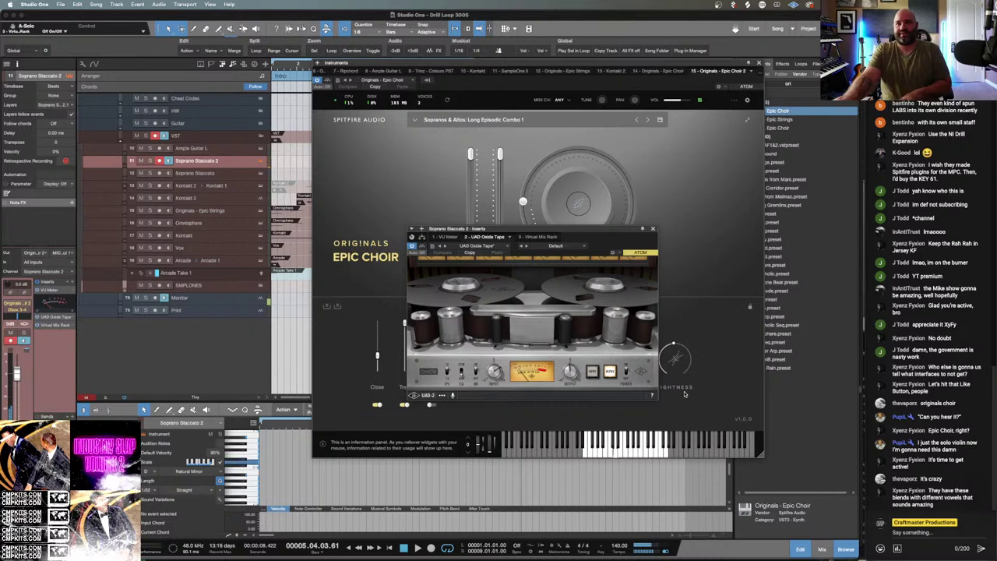
pyautogui.click(570, 372)
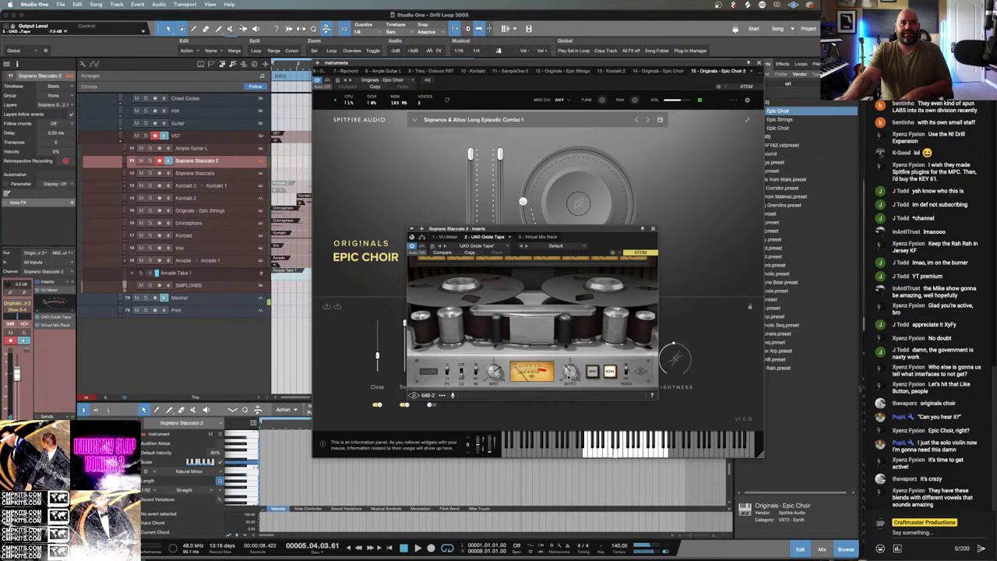
# Raise the reverb amount of the Long Episodic Combo 1 preset in Epic Choir to about 37%.
pyautogui.click(522, 205)
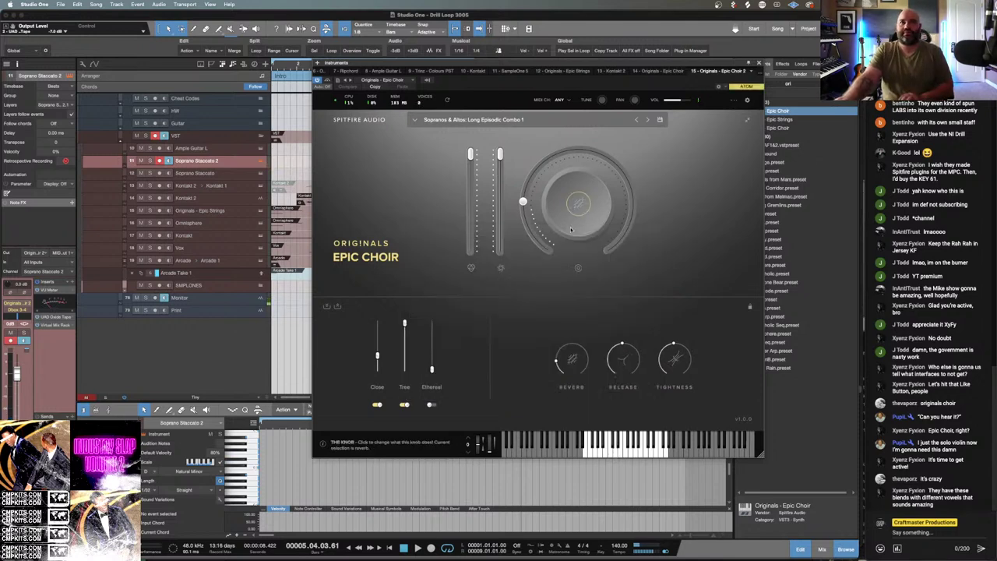
pyautogui.click(522, 205)
pyautogui.moveTo(522, 204)
pyautogui.mouseDown()
pyautogui.moveTo(572, 149)
pyautogui.moveTo(597, 151)
pyautogui.moveTo(564, 244)
pyautogui.mouseUp()
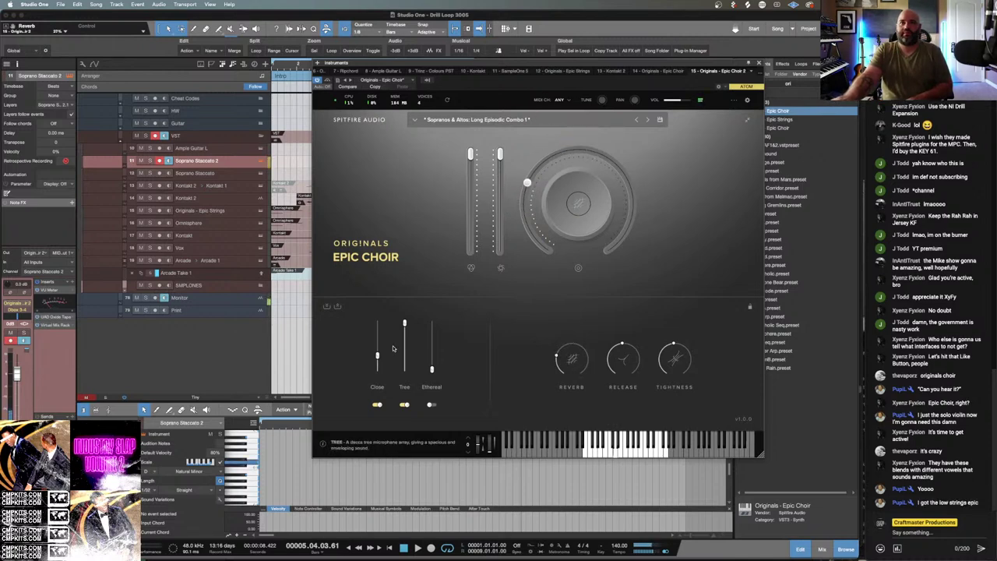
# Try a mic mix in Epic Choir with Close, Tree and Ethereal switched on, Tree at 72% and Ethereal kept low.
pyautogui.moveTo(431, 368); pyautogui.dragTo(405, 369)
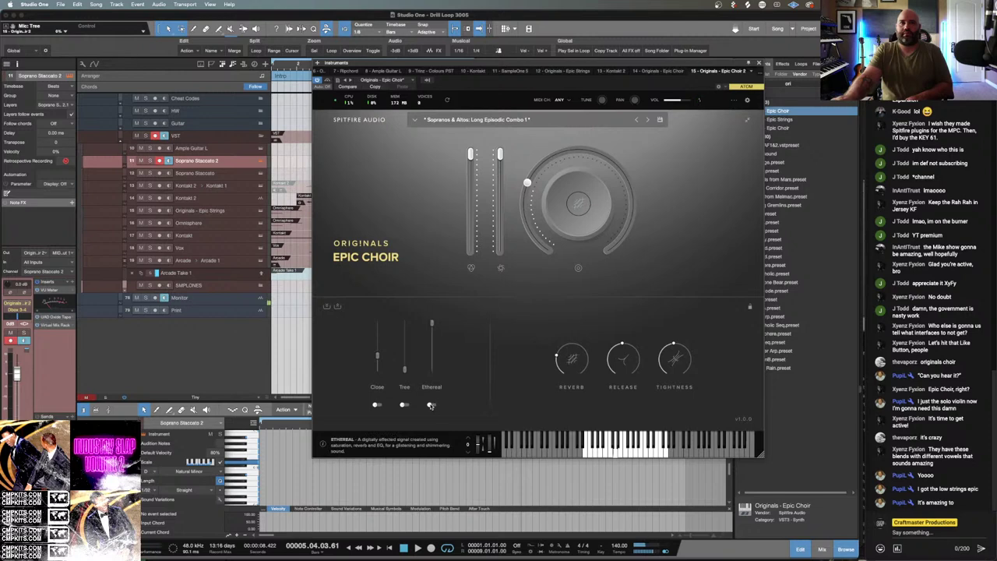
pyautogui.moveTo(408, 373); pyautogui.dragTo(404, 338)
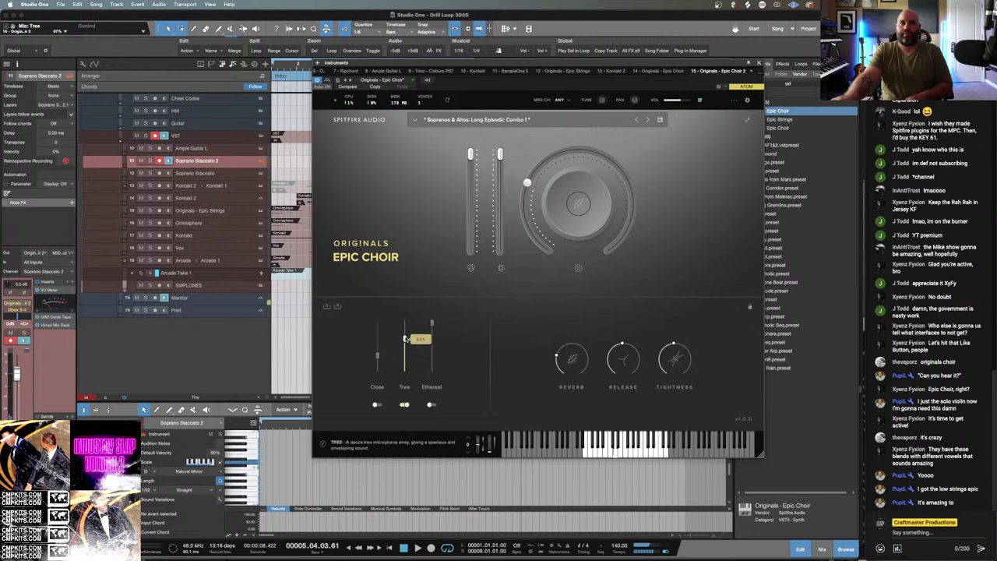
pyautogui.click(336, 307)
pyautogui.click(328, 309)
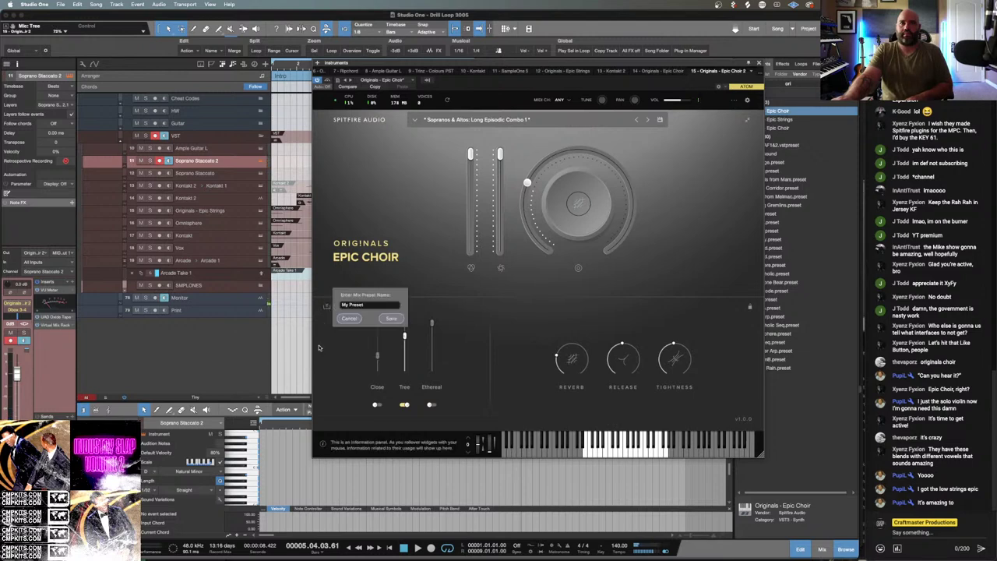
pyautogui.click(330, 370)
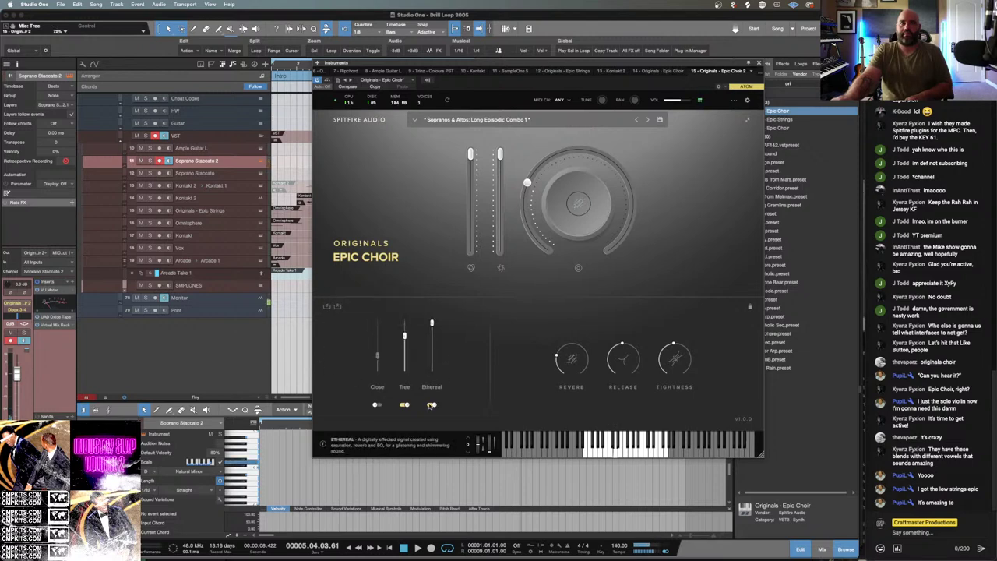
pyautogui.click(376, 405)
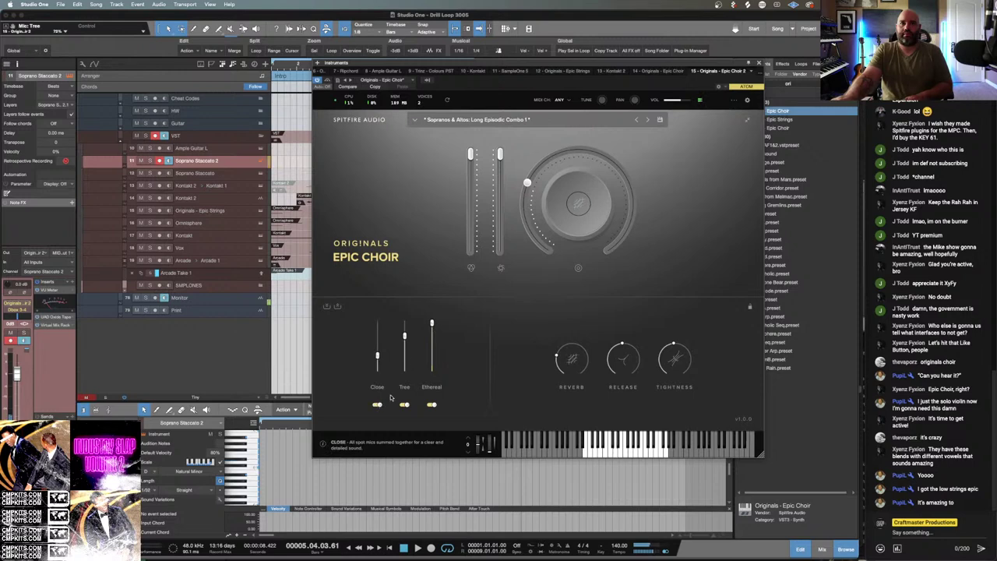
pyautogui.moveTo(431, 324); pyautogui.dragTo(429, 364)
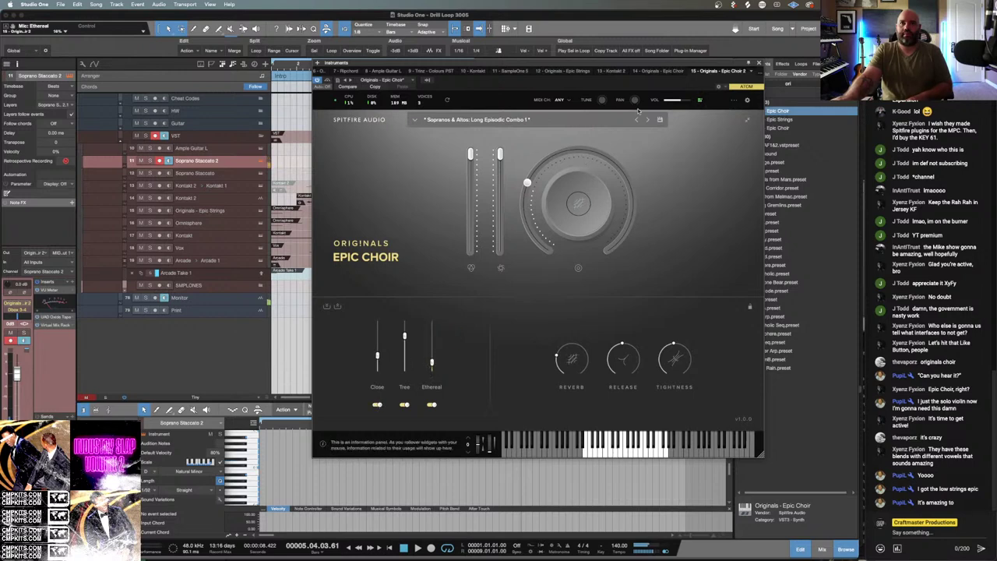
# Audition the neighbouring Epic Choir presets back to Tenors & Basses, and reload Sopranos & Altos Long Episodic Combo 1.
pyautogui.click(636, 122)
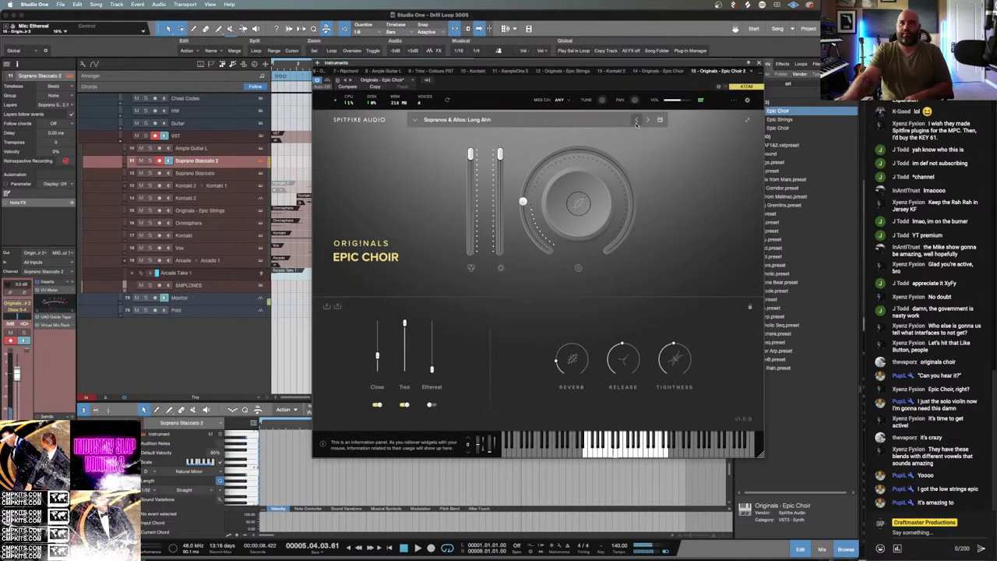
pyautogui.click(636, 122)
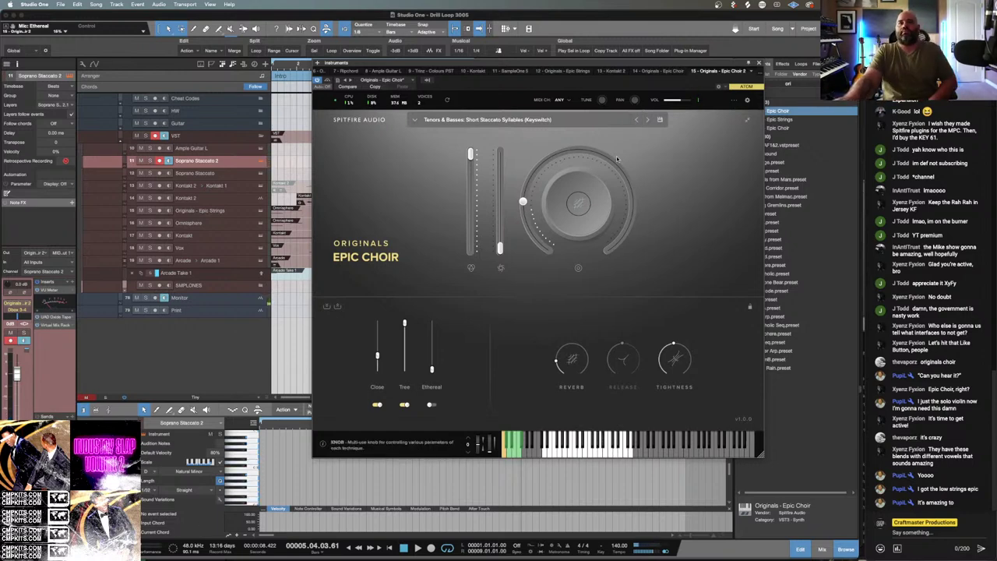
pyautogui.click(603, 120)
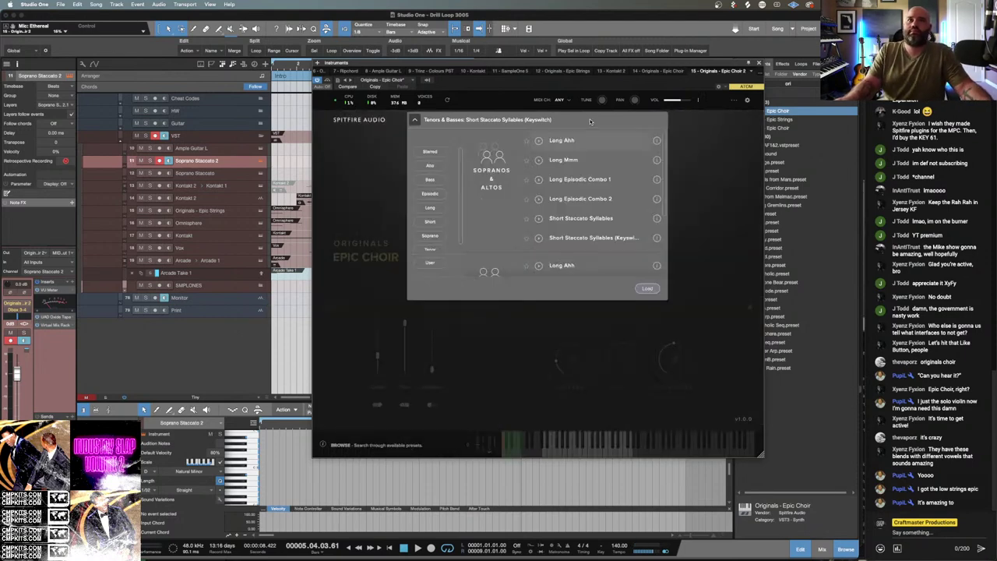
pyautogui.doubleClick(586, 207)
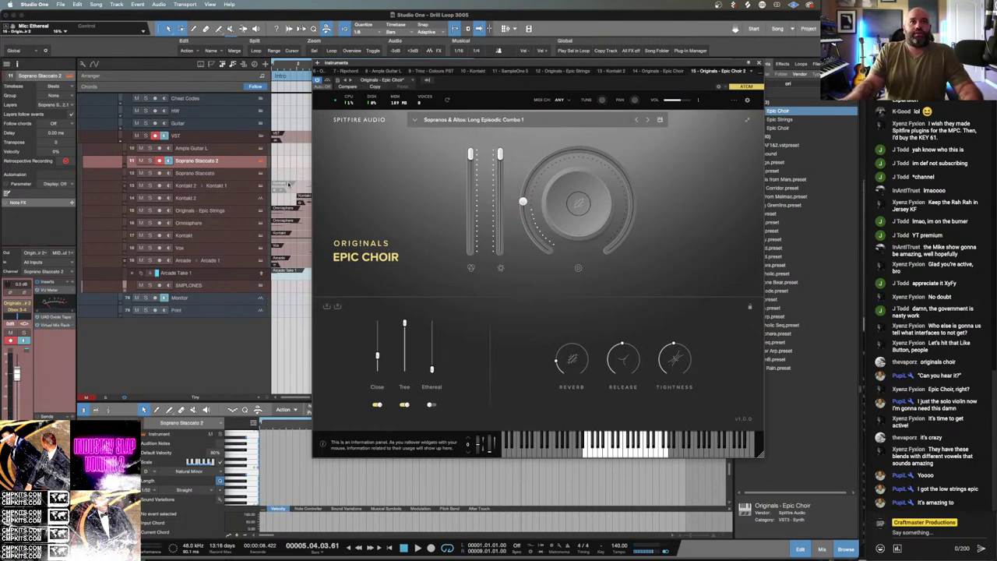
# Delete the first audio clip on the Kontakt 2 track in the Intro and close the open plug-in windows.
pyautogui.click(758, 63)
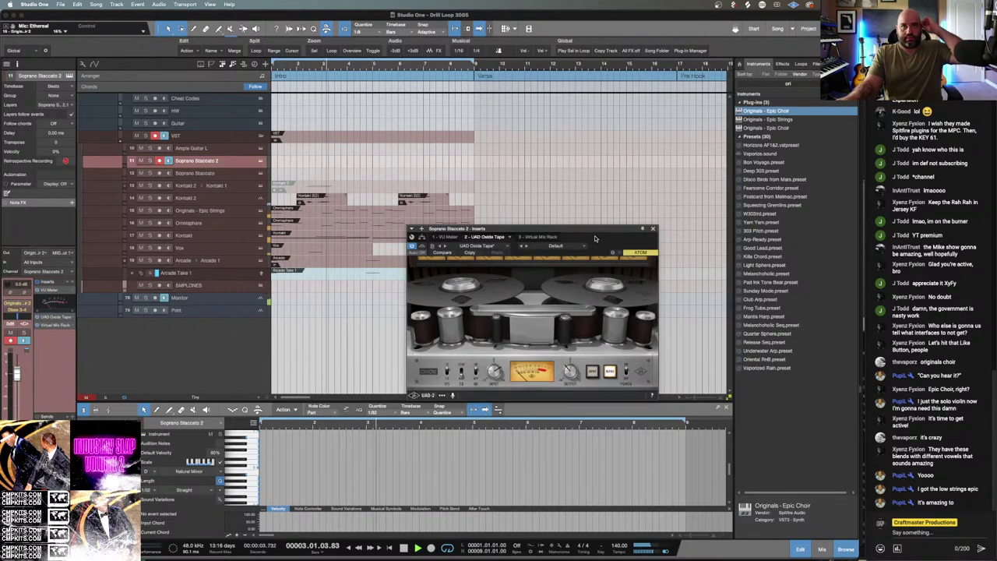
pyautogui.click(303, 201)
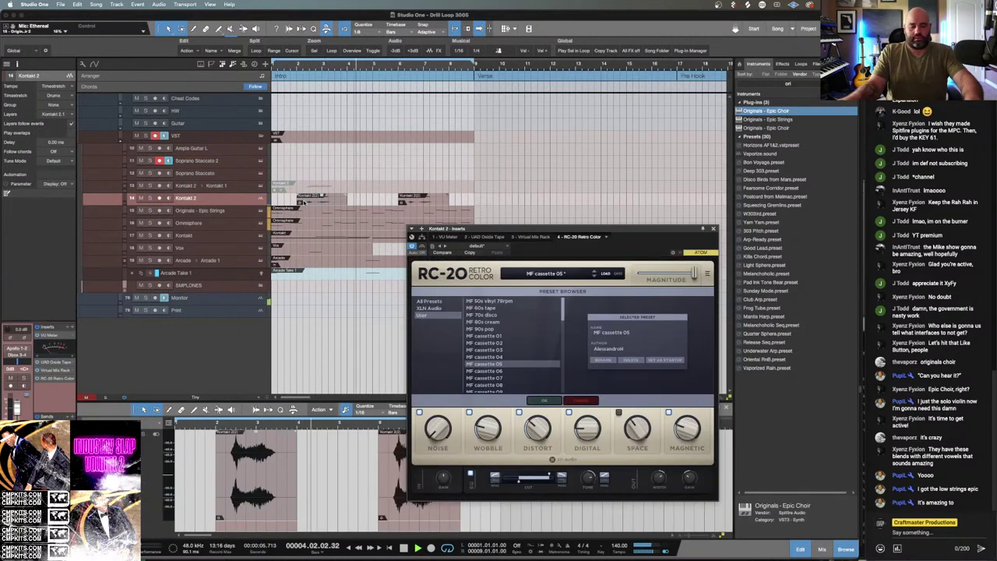
pyautogui.press('Delete')
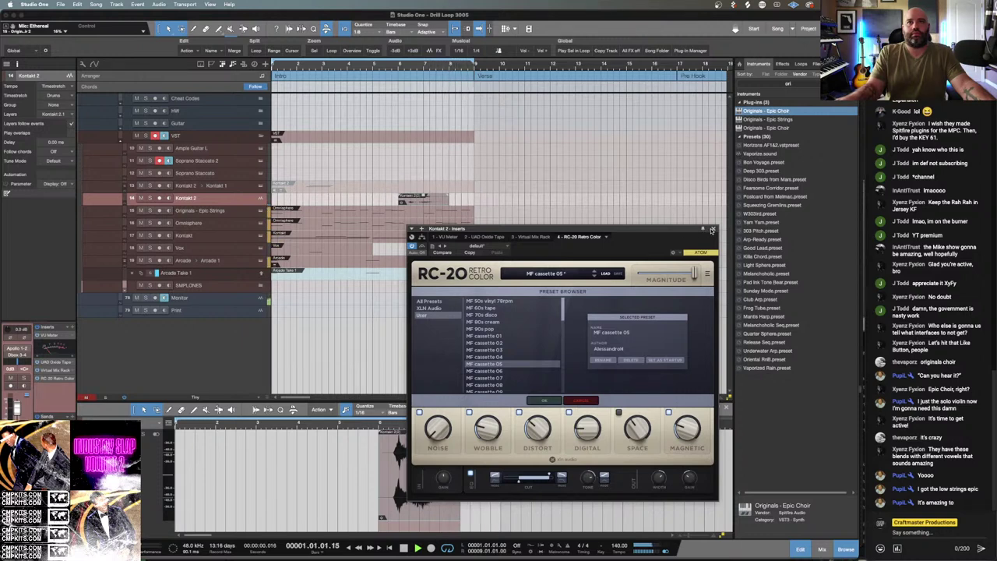
pyautogui.click(711, 231)
# Enlarge the height of the Originals - Epic Strings track and collapse the take layer under the Arcade track.
pyautogui.moveTo(247, 217); pyautogui.dragTo(247, 277)
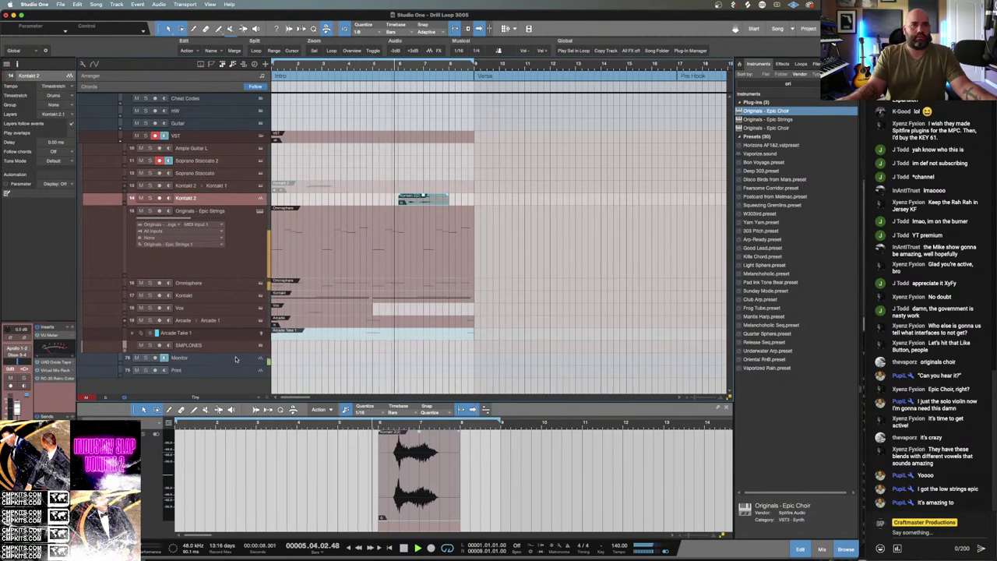
pyautogui.click(260, 320)
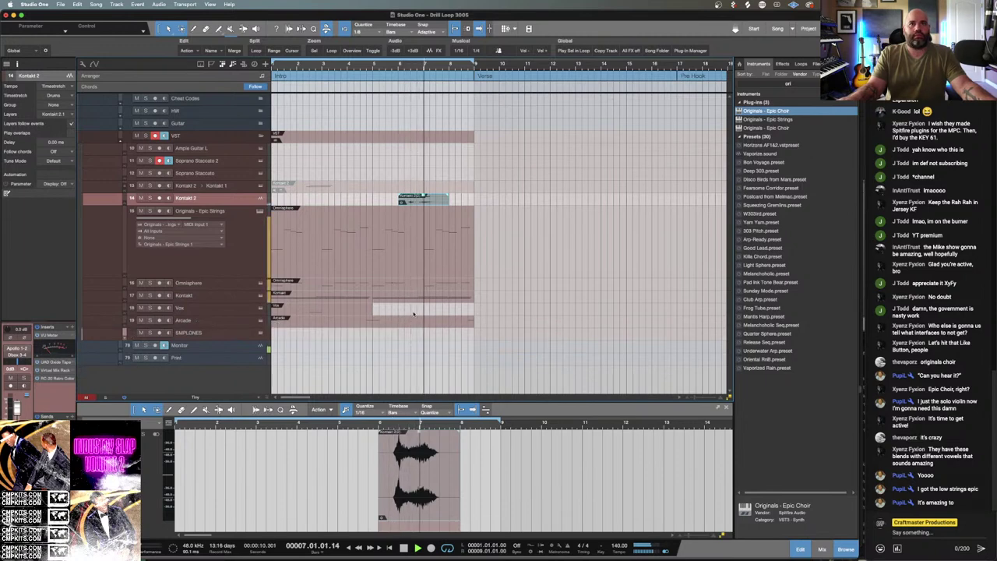
pyautogui.moveTo(525, 328); pyautogui.dragTo(235, 214)
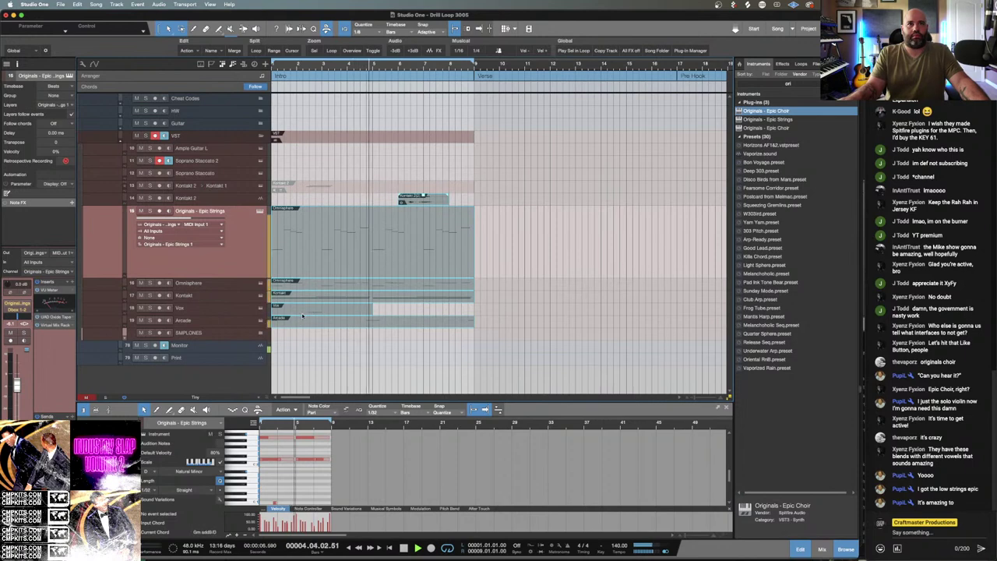
# Check the Kontakt track in solo and lower its channel volume to about -4.2 dB.
pyautogui.click(149, 296)
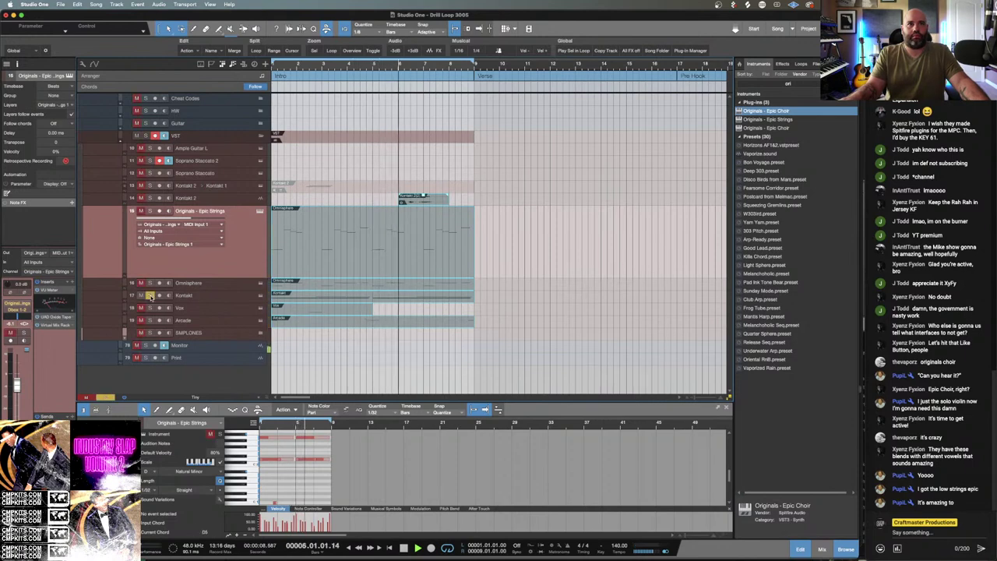
pyautogui.click(202, 296)
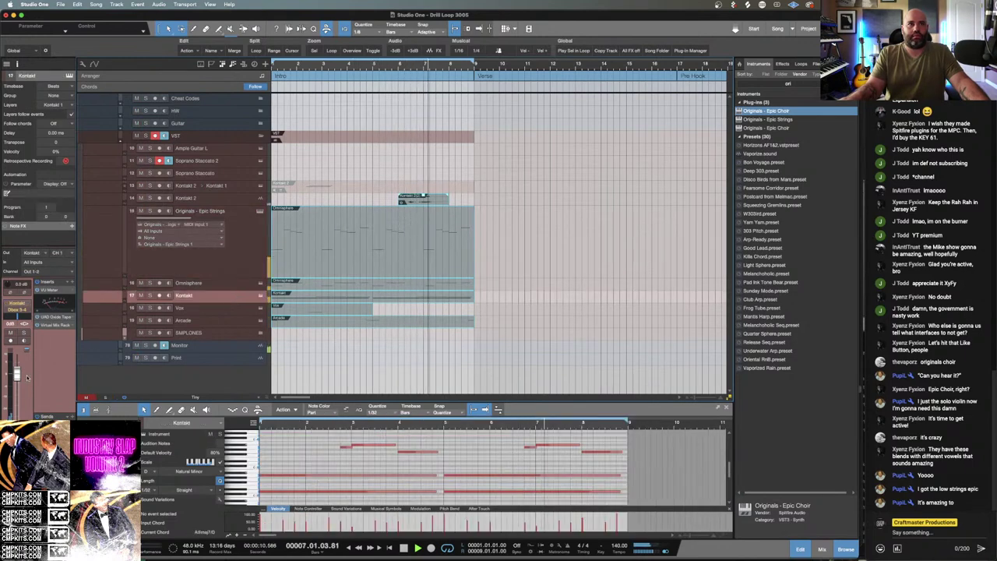
pyautogui.moveTo(17, 375); pyautogui.dragTo(16, 383)
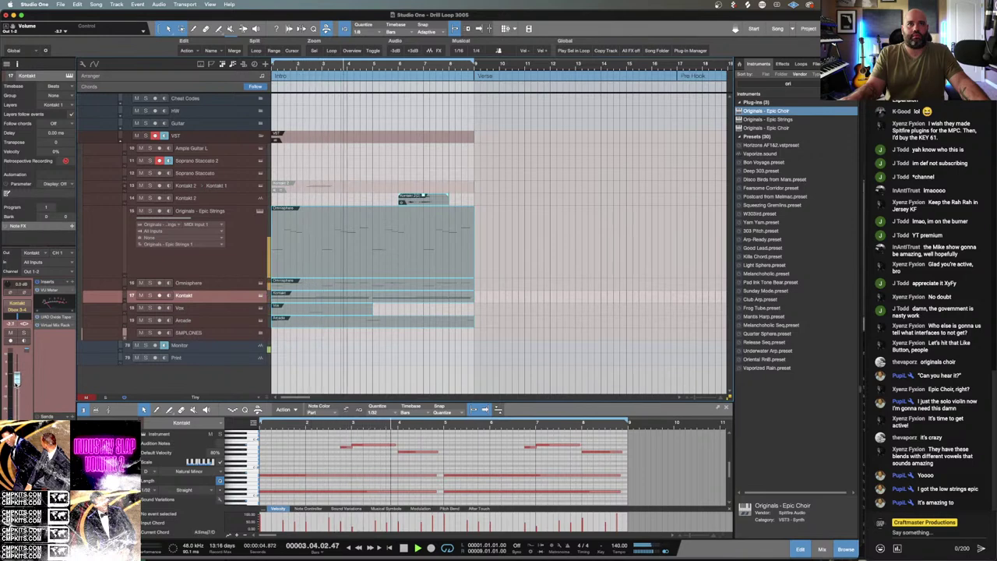
pyautogui.moveTo(16, 380); pyautogui.dragTo(16, 382)
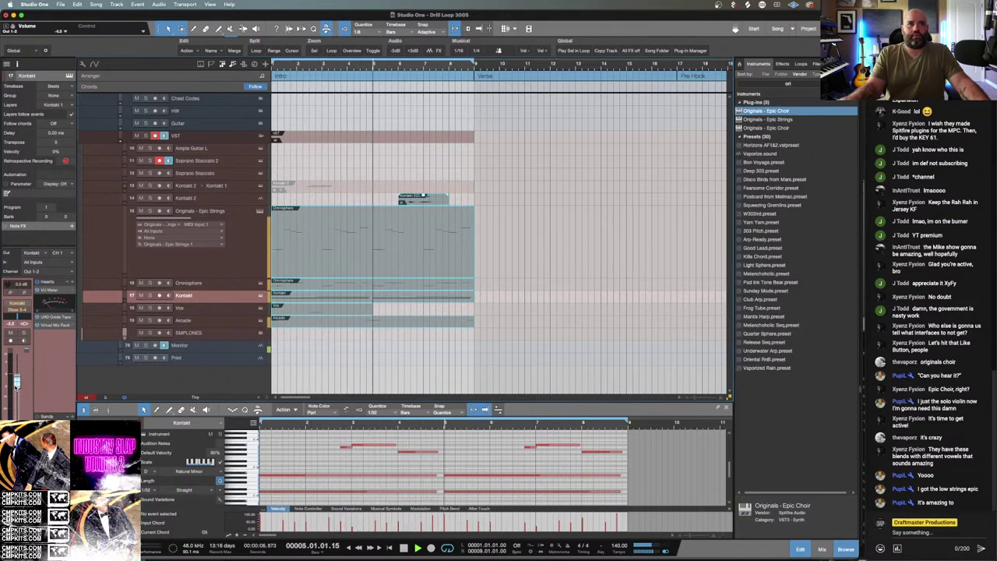
# Duplicate the Intro clips of Kontakt 2, Epic Strings, Omnisphere, Kontakt, Vox and Arcade into the Verse.
pyautogui.moveTo(518, 326); pyautogui.dragTo(200, 197)
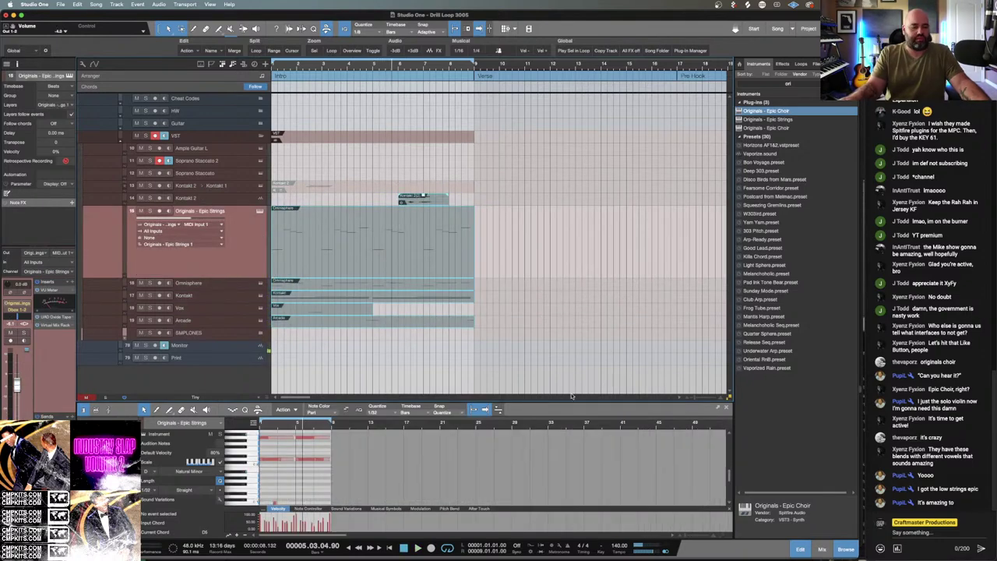
pyautogui.press('d')
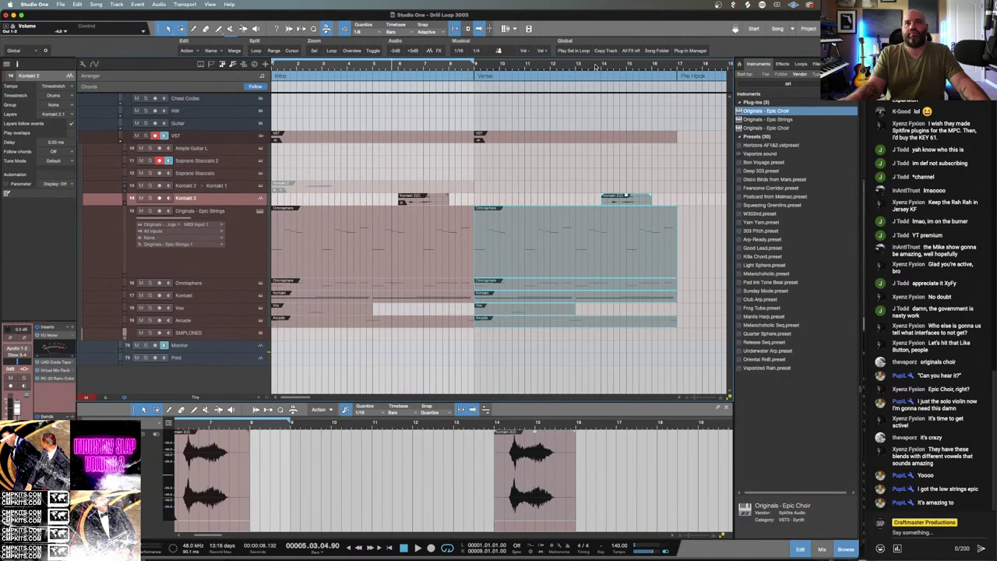
pyautogui.press('w')
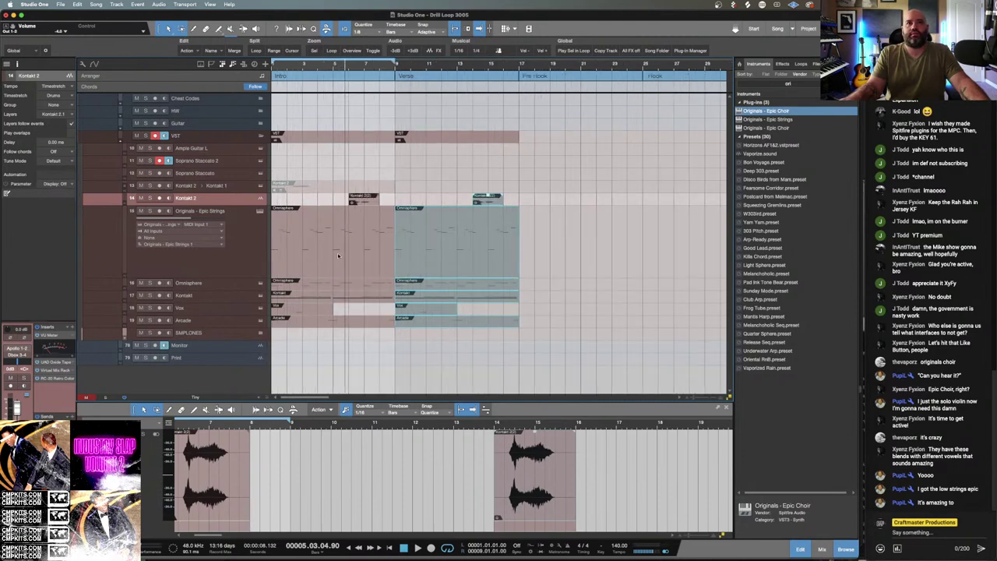
# Delete the Intro clip on the Originals - Epic Strings track and play the arrangement from the start.
pyautogui.click(338, 258)
pyautogui.press('Delete')
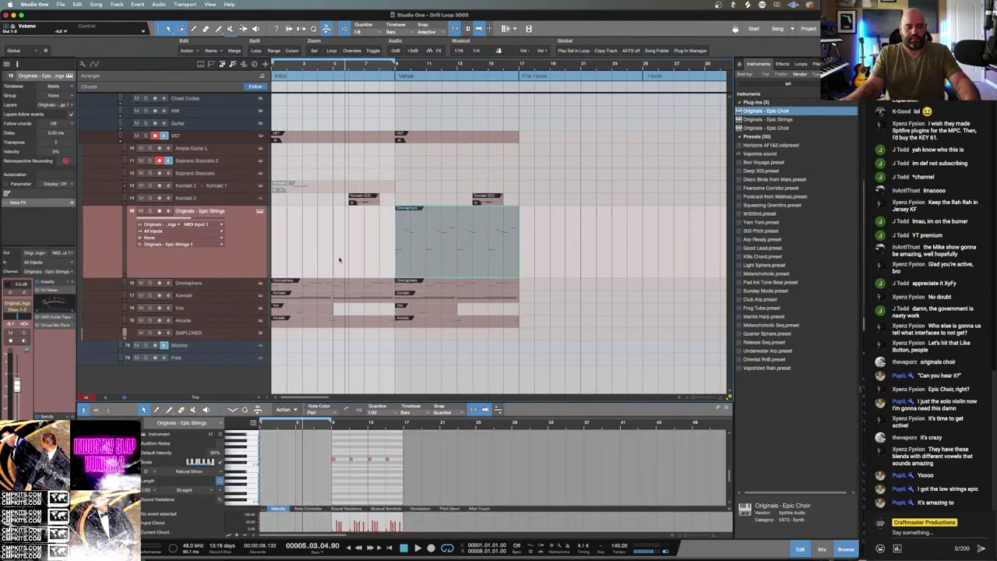
pyautogui.press('Home')
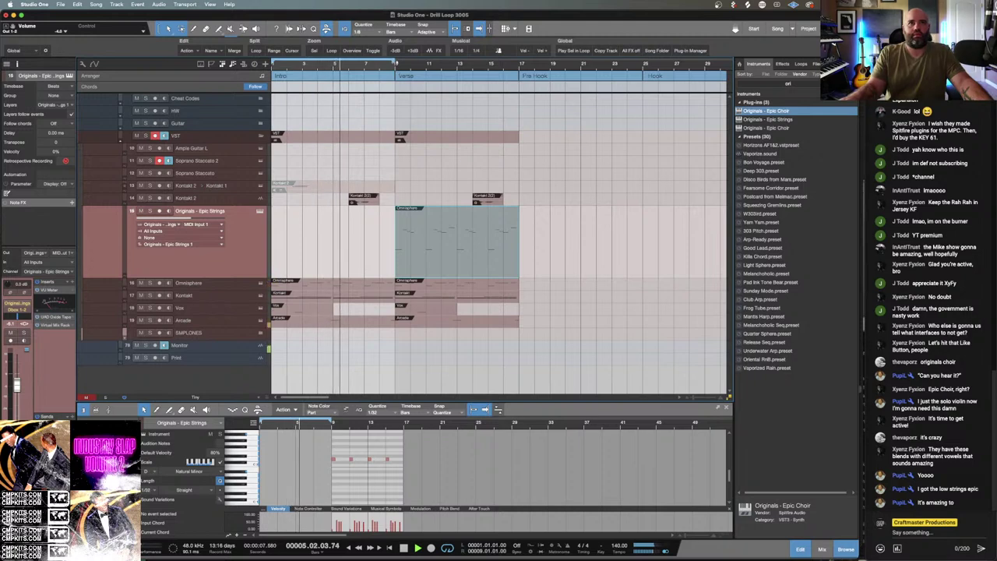
# Extend the loop range to bar 25 and copy the Intro clips of Omnisphere, Kontakt, Vox and Arcade into the Pre Hook.
pyautogui.moveTo(397, 72); pyautogui.dragTo(643, 67)
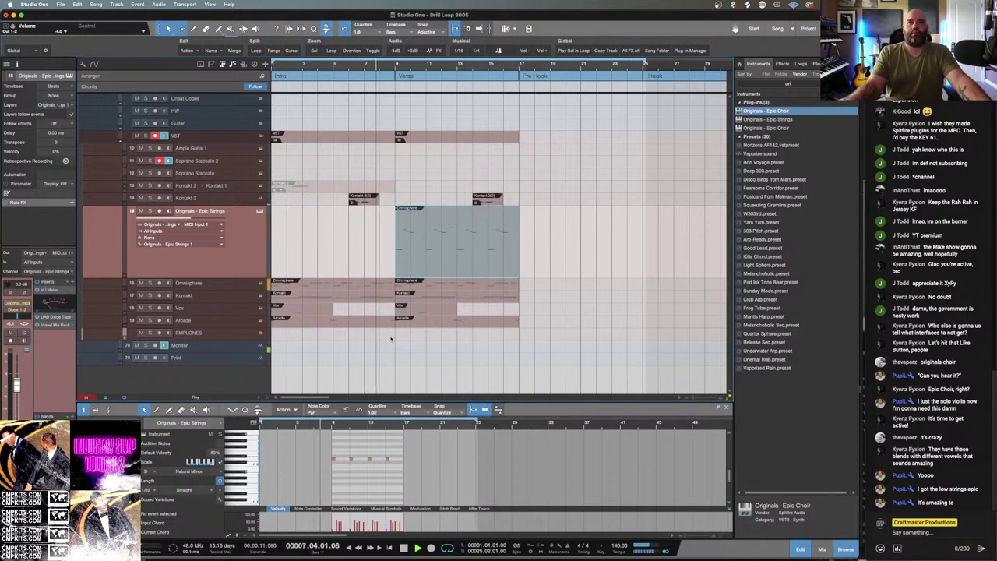
pyautogui.moveTo(385, 331); pyautogui.dragTo(269, 290)
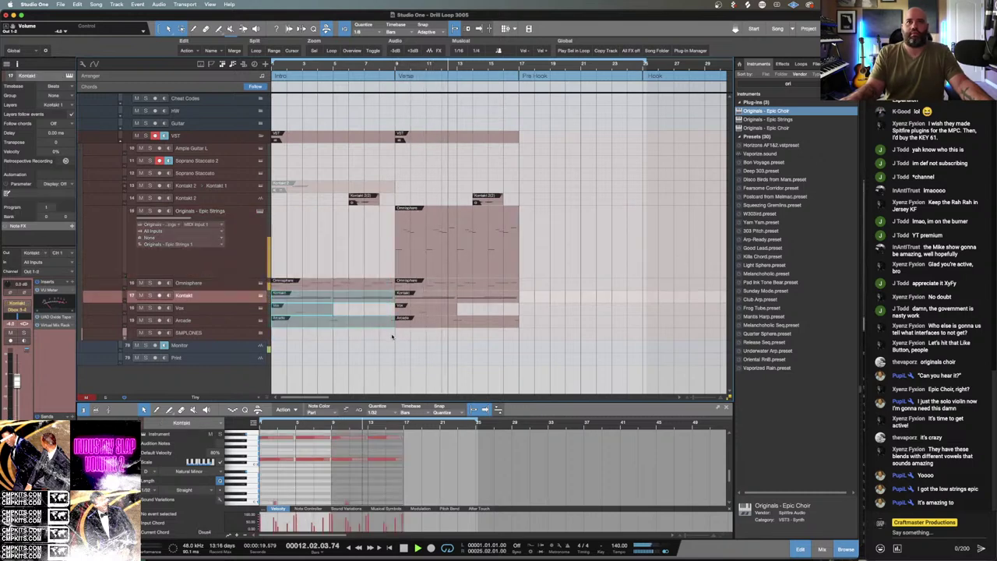
pyautogui.click(273, 281)
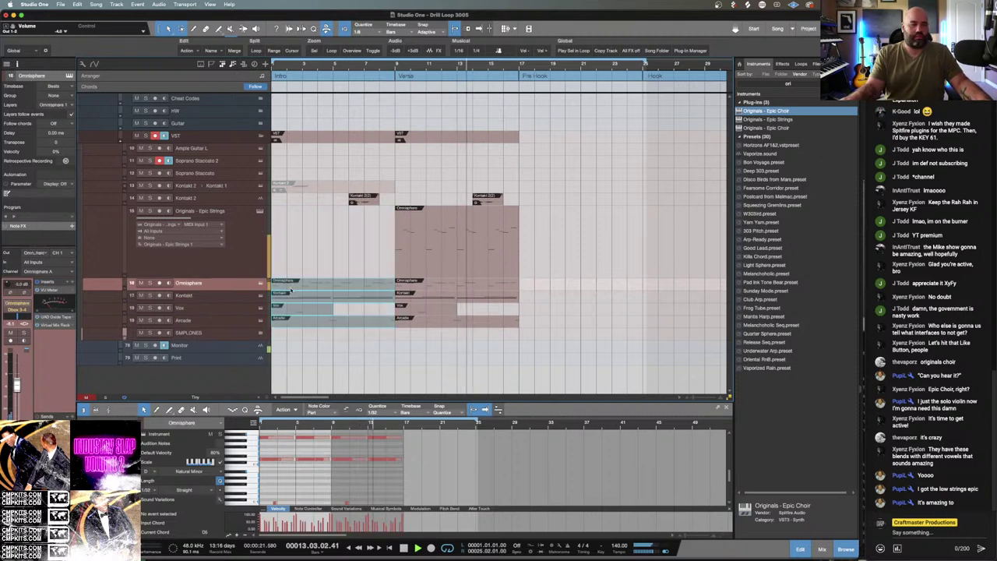
pyautogui.moveTo(274, 282); pyautogui.dragTo(538, 294)
pyautogui.click(616, 310)
# Copy the Pre Hook Kontakt clip to the Soprano Staccato 2 track and transpose all its notes up one octave.
pyautogui.moveTo(608, 294); pyautogui.dragTo(594, 166)
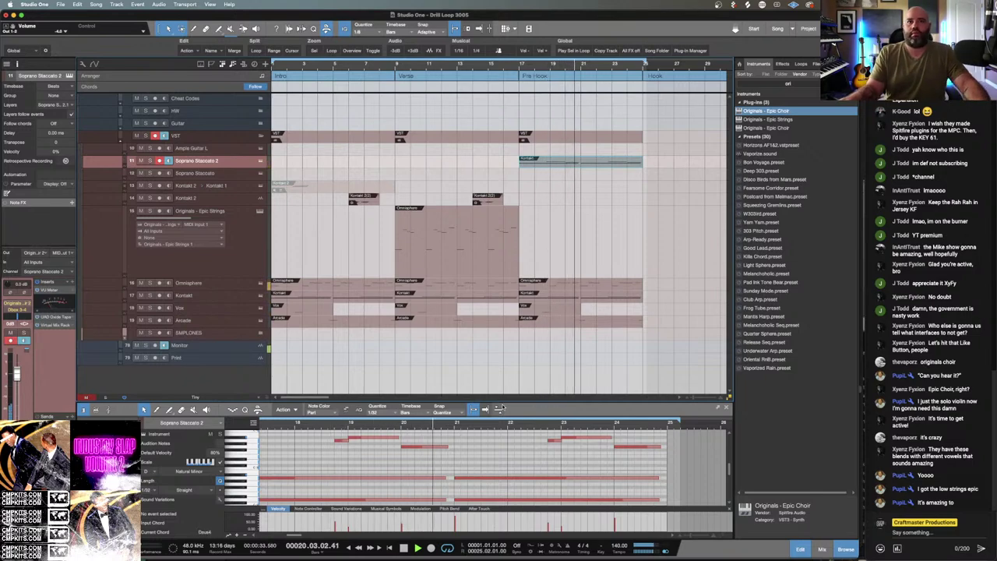
pyautogui.moveTo(503, 402); pyautogui.dragTo(501, 234)
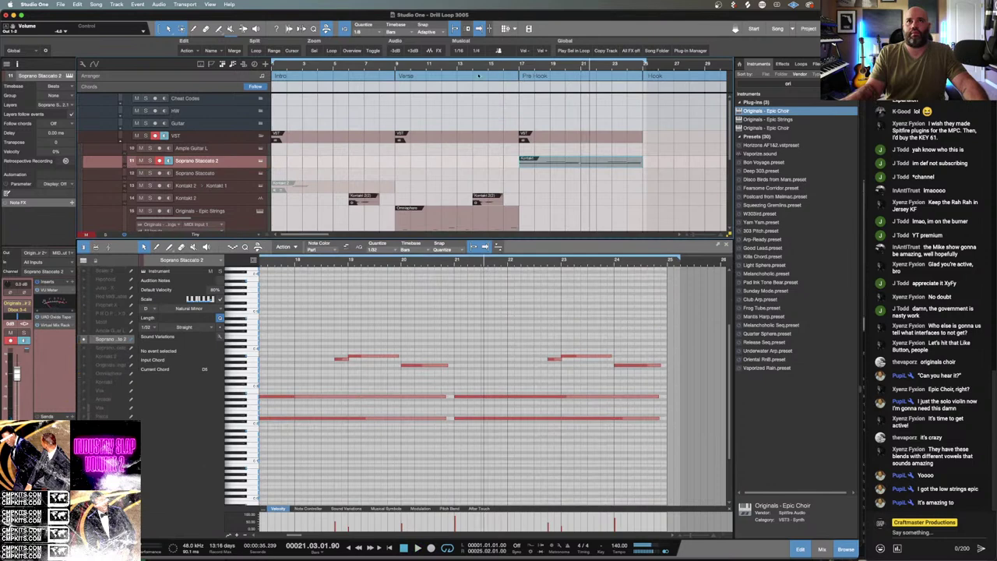
pyautogui.moveTo(290, 282); pyautogui.dragTo(654, 462)
pyautogui.hotkey('shift', 'Up')
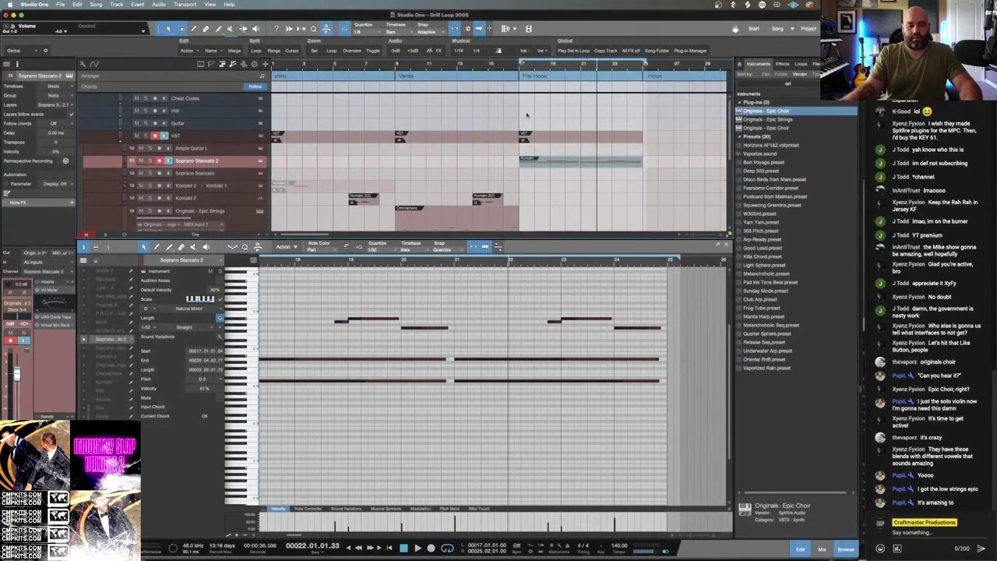
pyautogui.press('space')
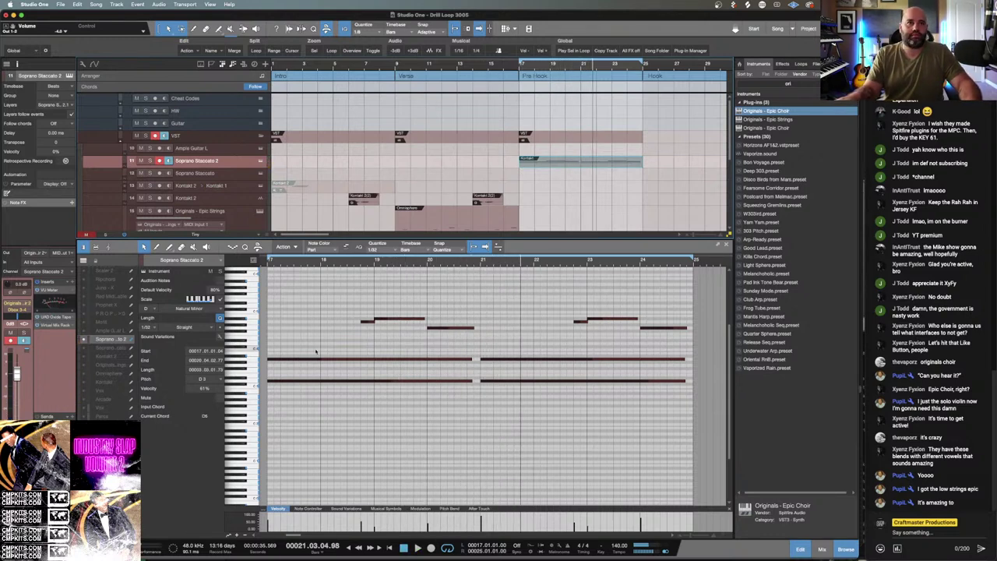
# Rework the sustained notes in bars 17 to 20 of the Soprano Staccato 2 clip into a chord of A#2, D3, F3 and G3.
pyautogui.scroll(5, 303, 407)
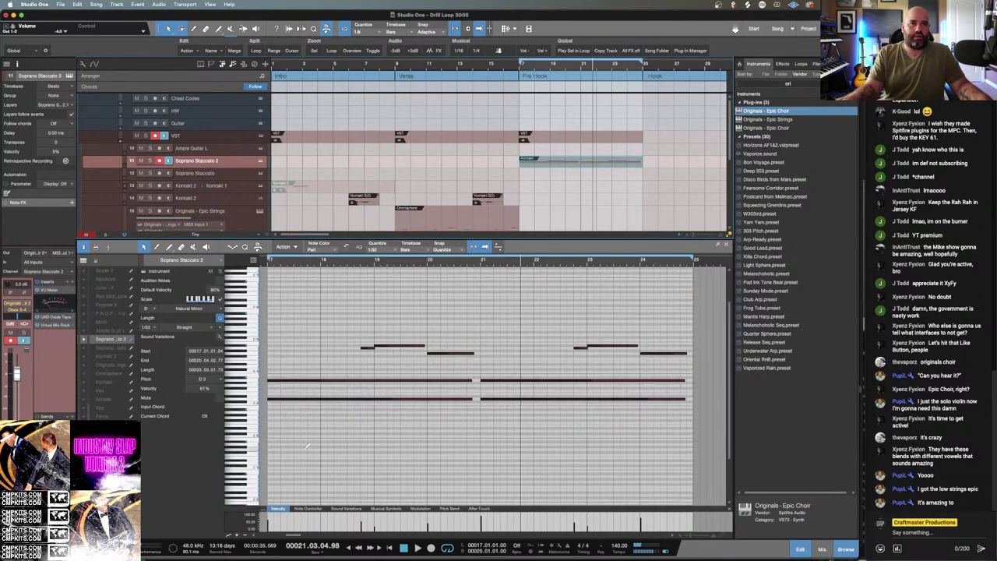
pyautogui.scroll(-1, 339, 413)
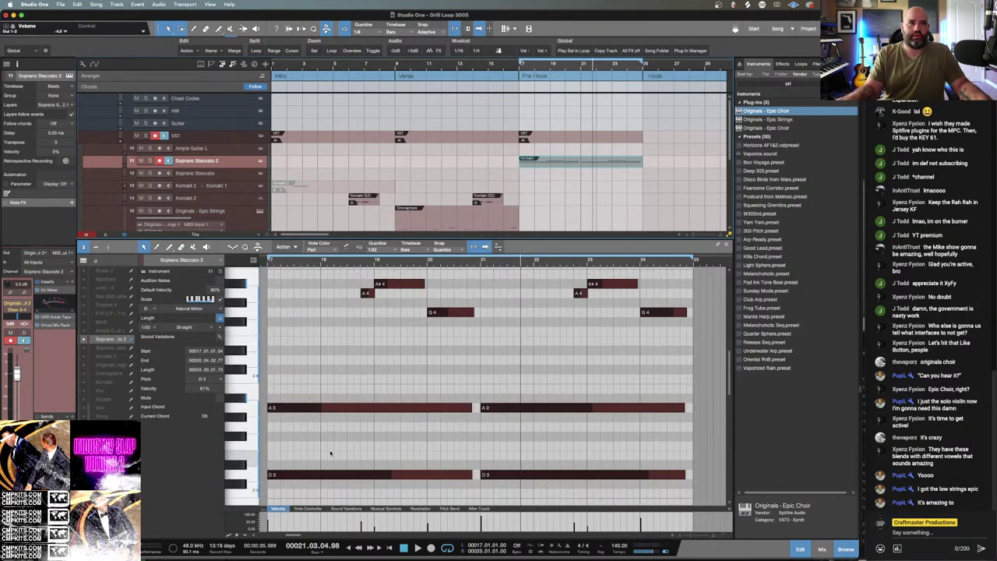
pyautogui.scroll(-2, 316, 397)
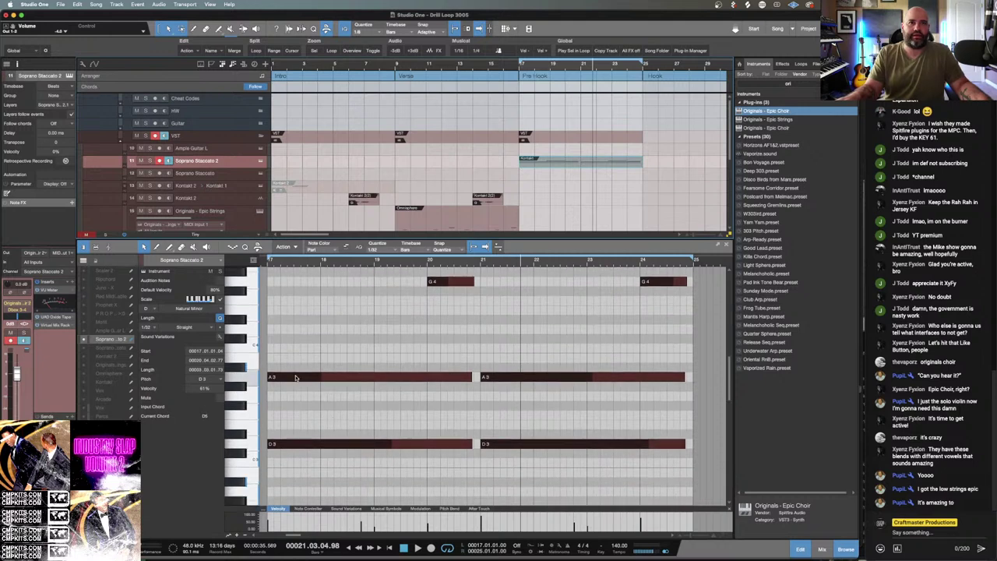
pyautogui.click(299, 387)
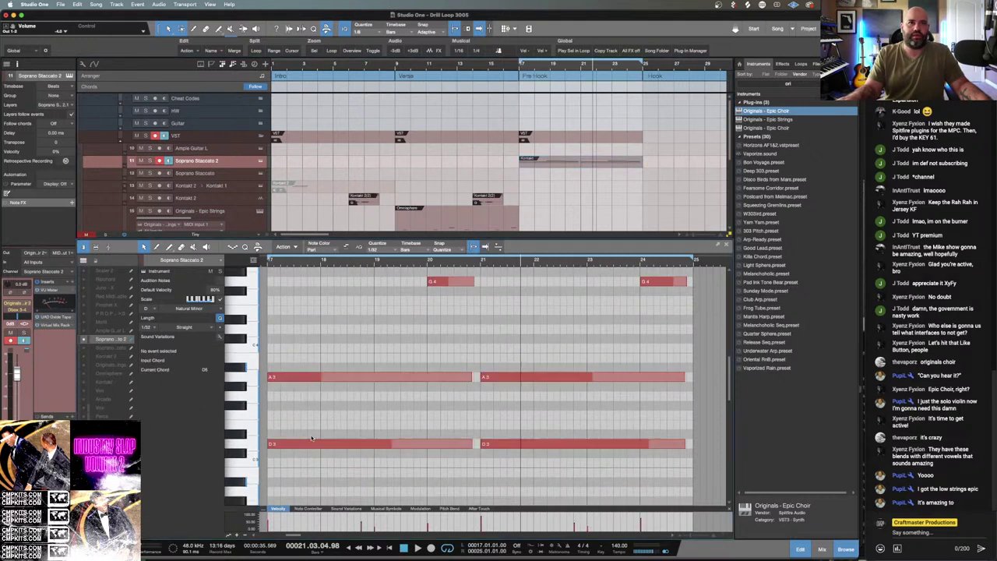
pyautogui.click(312, 438)
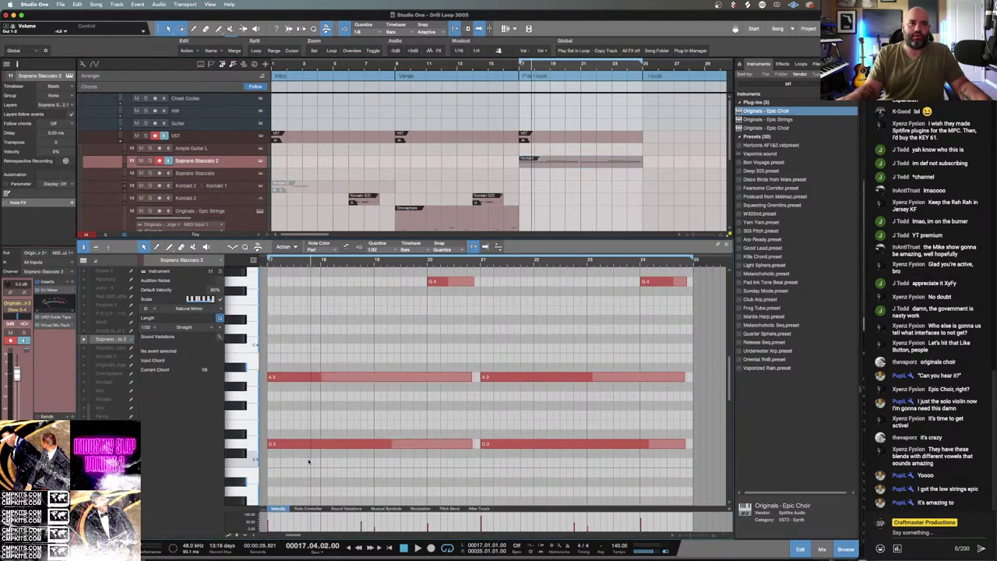
pyautogui.moveTo(311, 444); pyautogui.dragTo(308, 480)
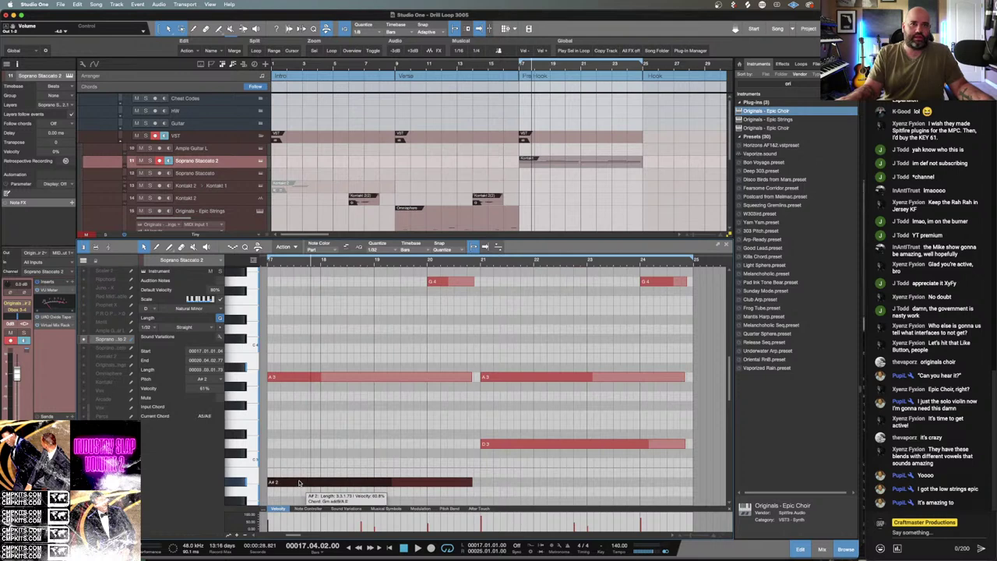
pyautogui.moveTo(298, 482); pyautogui.dragTo(315, 397)
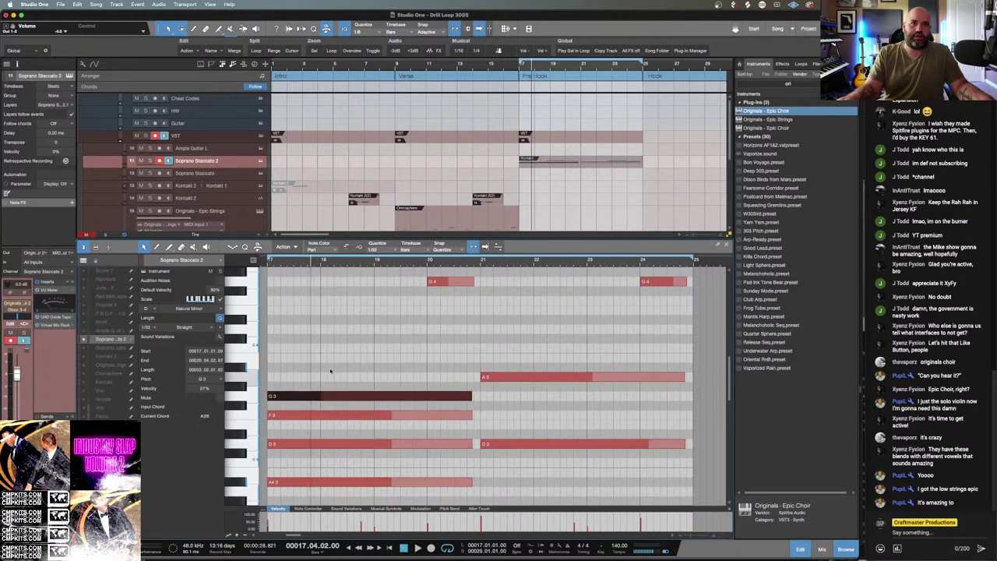
# Play from bar 15, delete the A4, A#4 and G4 notes above the first chord, and lower the Soprano Staccato 2 channel volume.
pyautogui.click(487, 65)
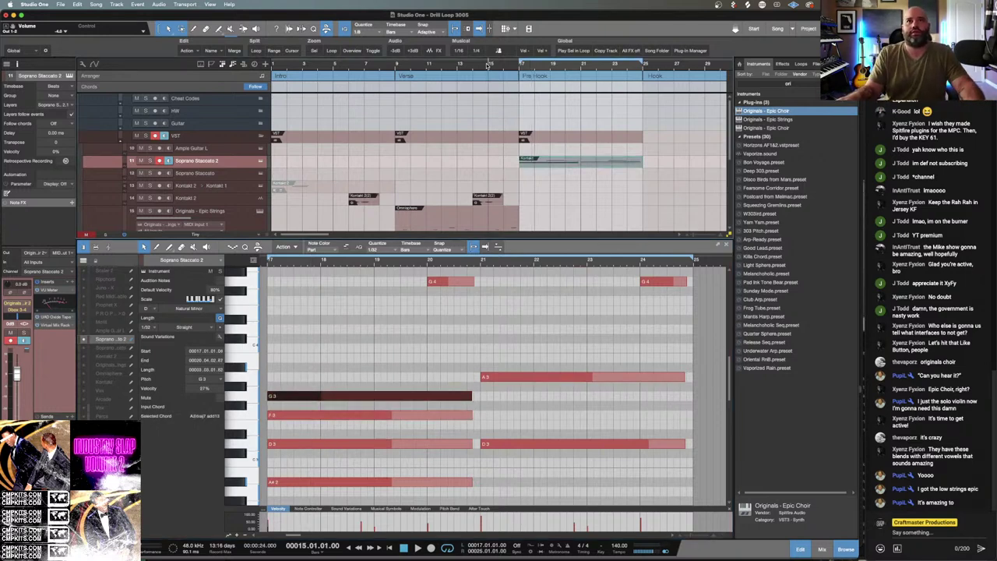
pyautogui.press('space')
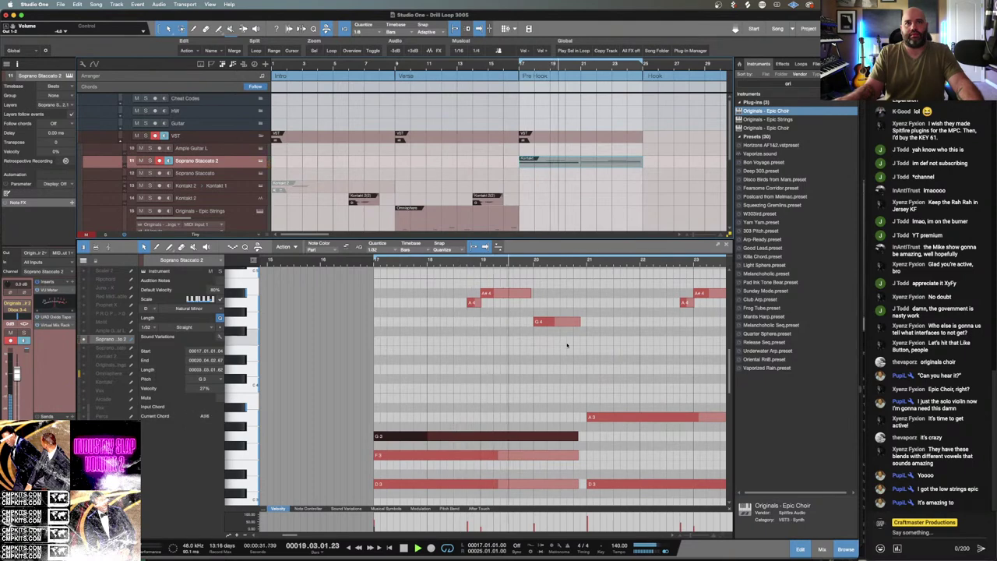
pyautogui.moveTo(568, 338); pyautogui.dragTo(451, 277)
pyautogui.press('Delete')
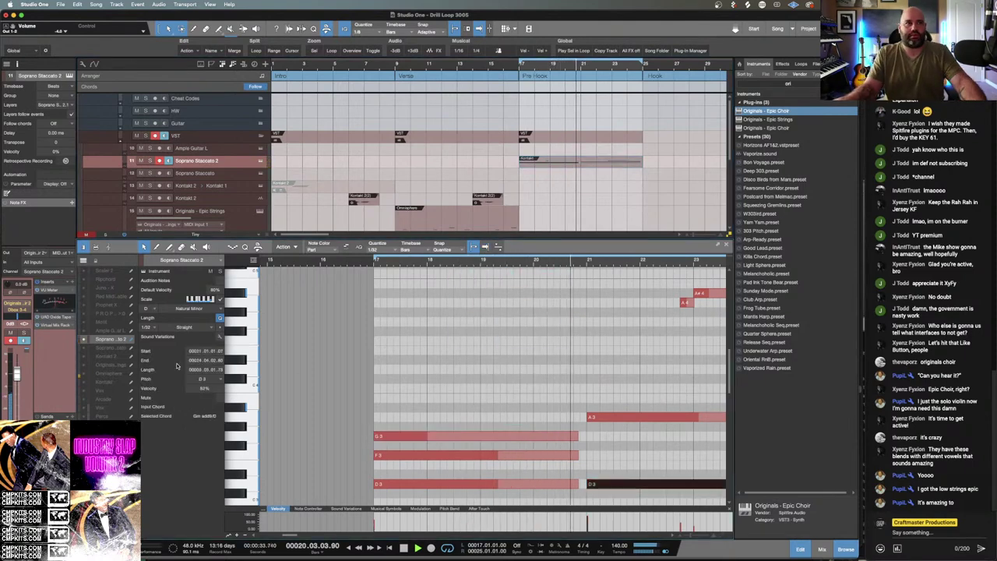
pyautogui.moveTo(16, 374); pyautogui.dragTo(17, 395)
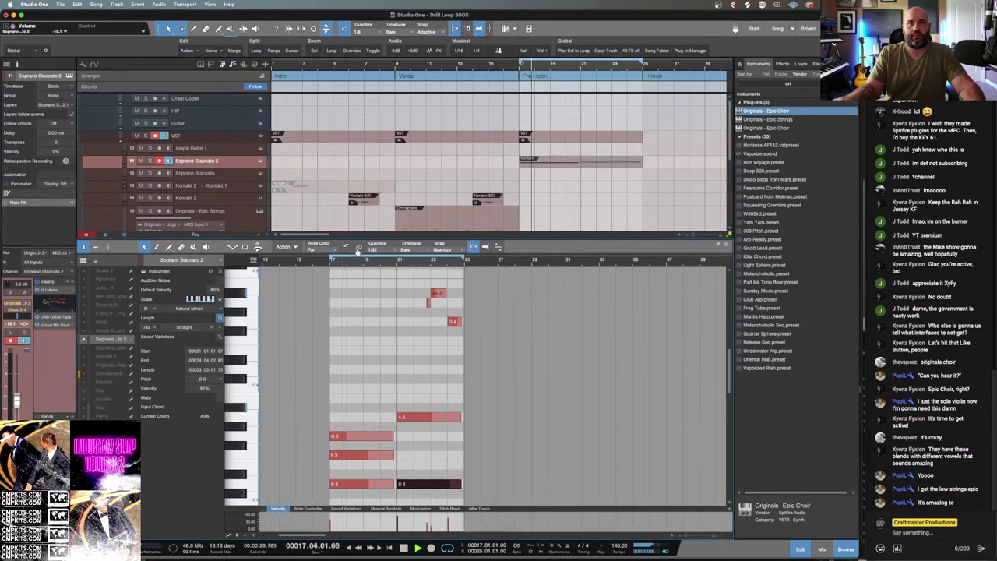
pyautogui.scroll(-3, 336, 262)
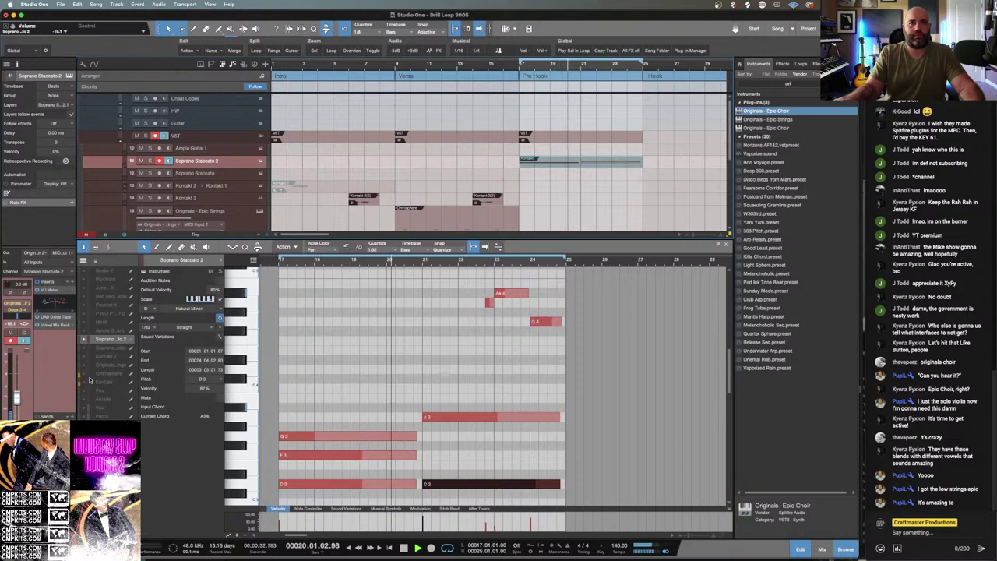
pyautogui.press('space')
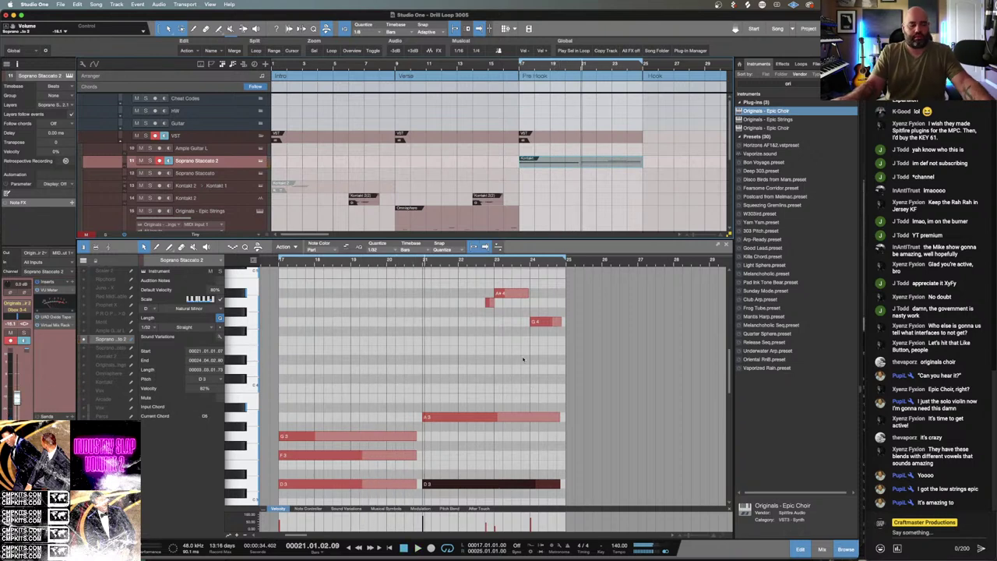
# Delete all remaining notes in bars 21 to 24 of the Soprano Staccato 2 clip.
pyautogui.scroll(-3, 498, 354)
pyautogui.moveTo(448, 322); pyautogui.dragTo(555, 430)
pyautogui.press('Delete')
pyautogui.moveTo(421, 461); pyautogui.dragTo(313, 362)
pyautogui.click(440, 374)
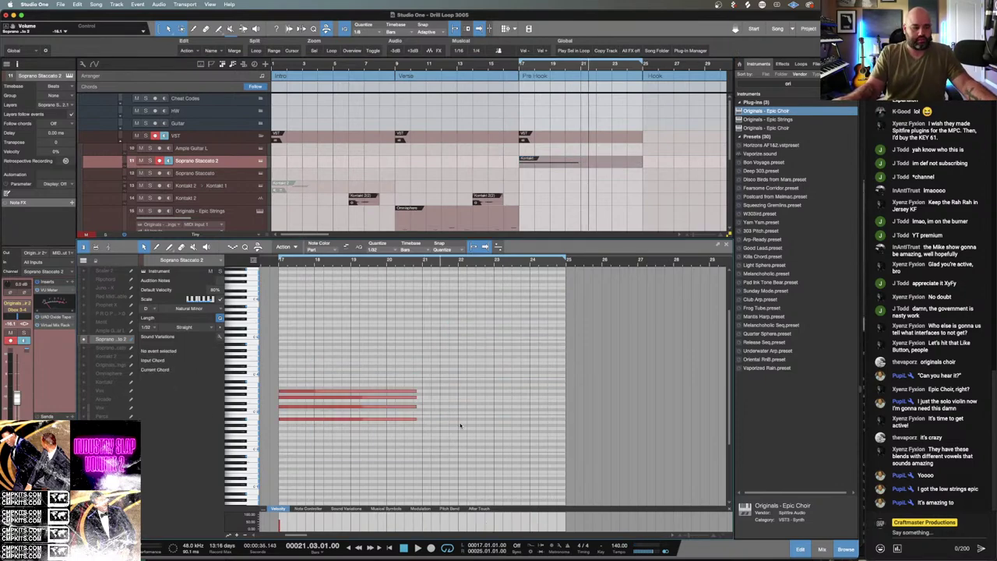
# Draw a chord of A2, C3, E3 and F3 at bar 21, lengthen it through bar 24 and lower its velocity to about 67%.
pyautogui.scroll(5, 461, 425)
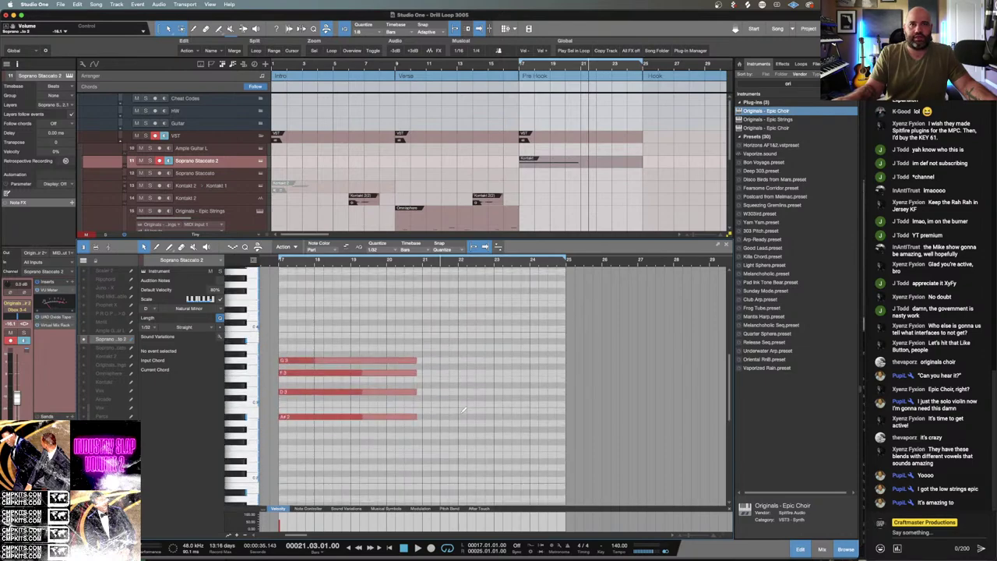
pyautogui.scroll(2, 462, 410)
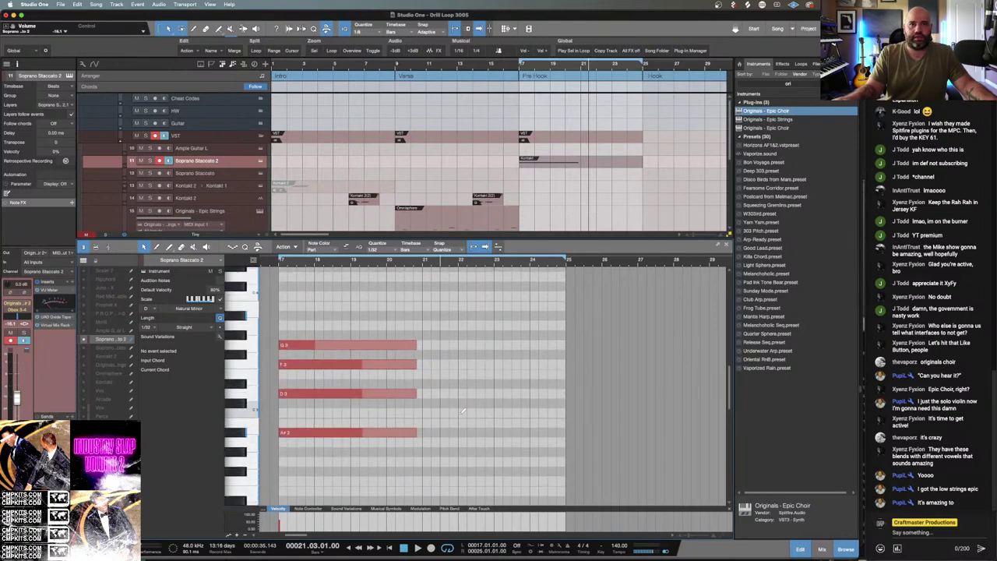
pyautogui.click(431, 442)
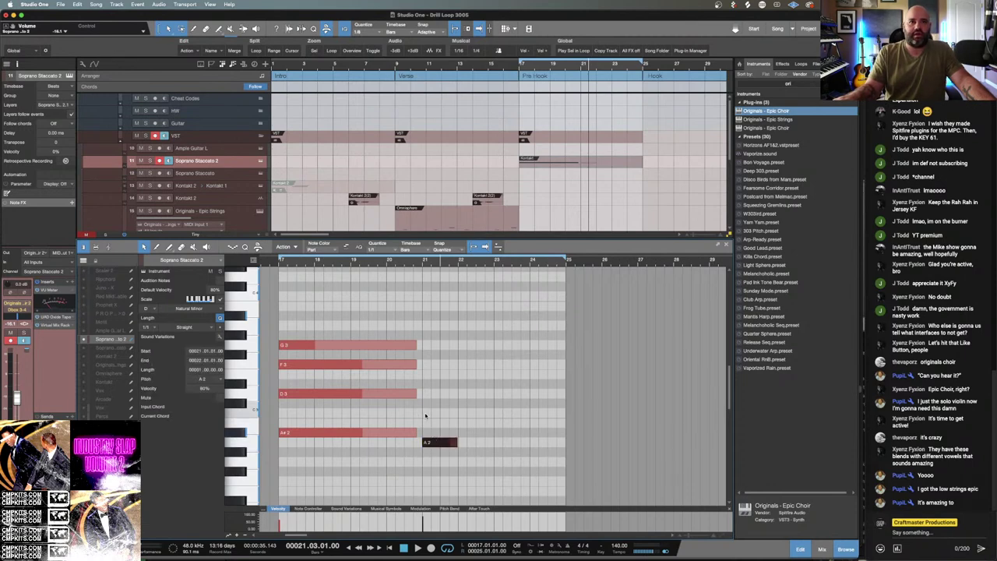
pyautogui.click(427, 412)
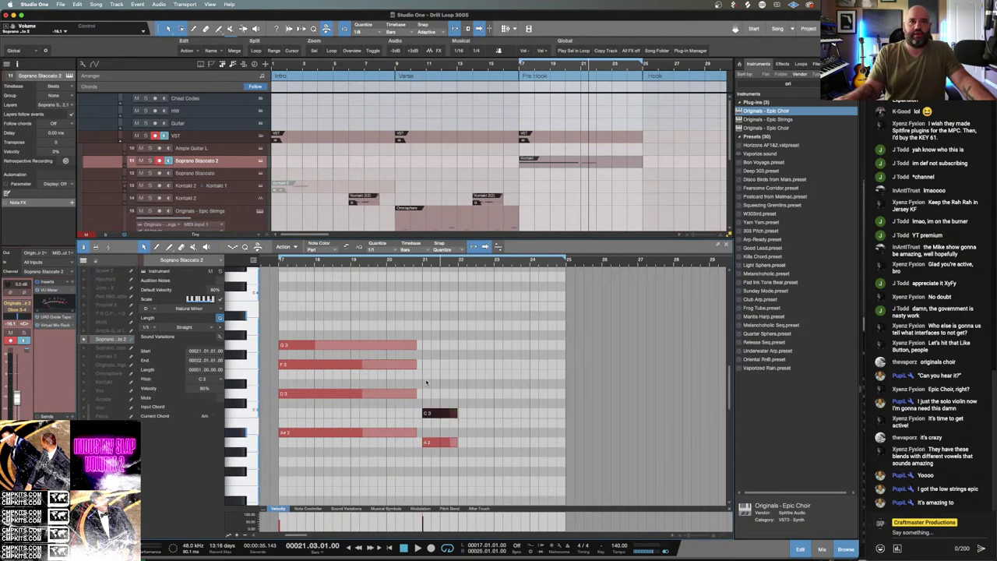
pyautogui.click(426, 374)
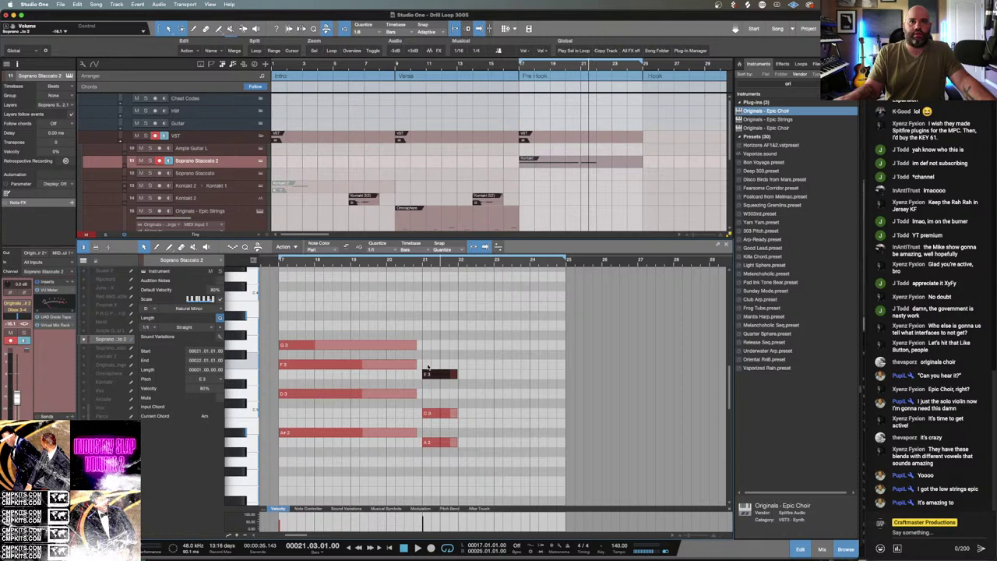
pyautogui.click(427, 366)
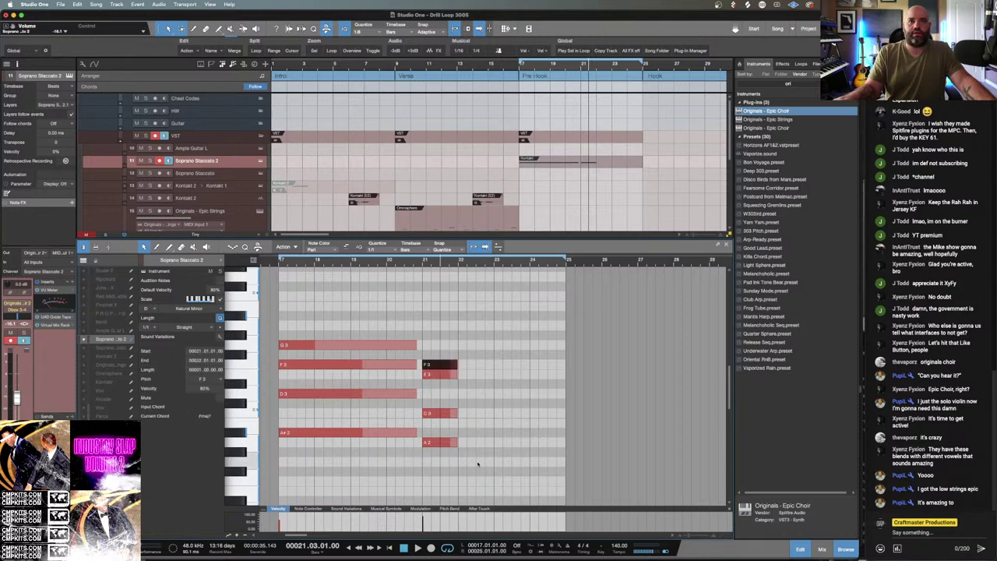
pyautogui.moveTo(478, 464); pyautogui.dragTo(557, 376)
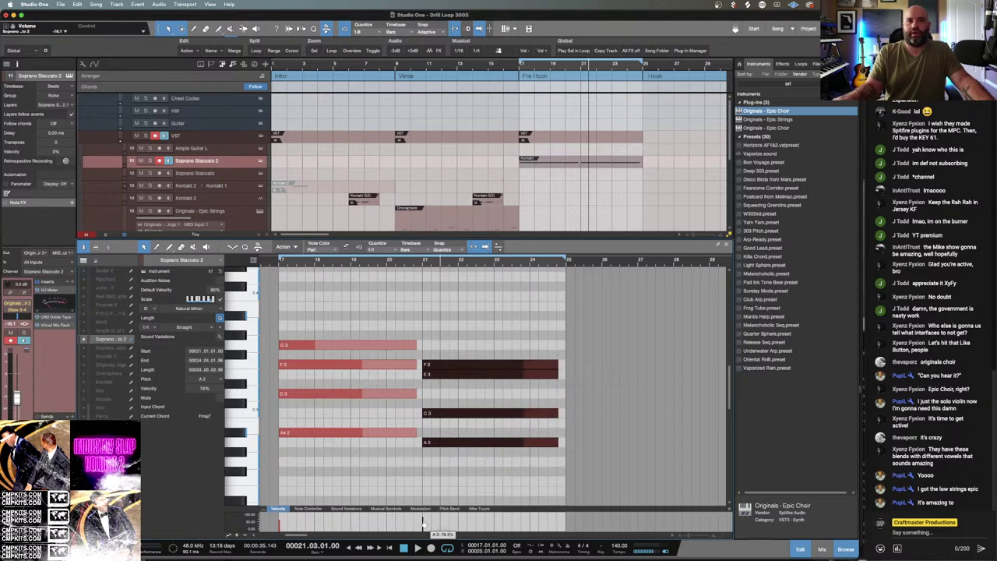
# Play back the Pre Hook chords from about bar 15 and shrink the note editor to show more arrangement tracks.
pyautogui.click(492, 67)
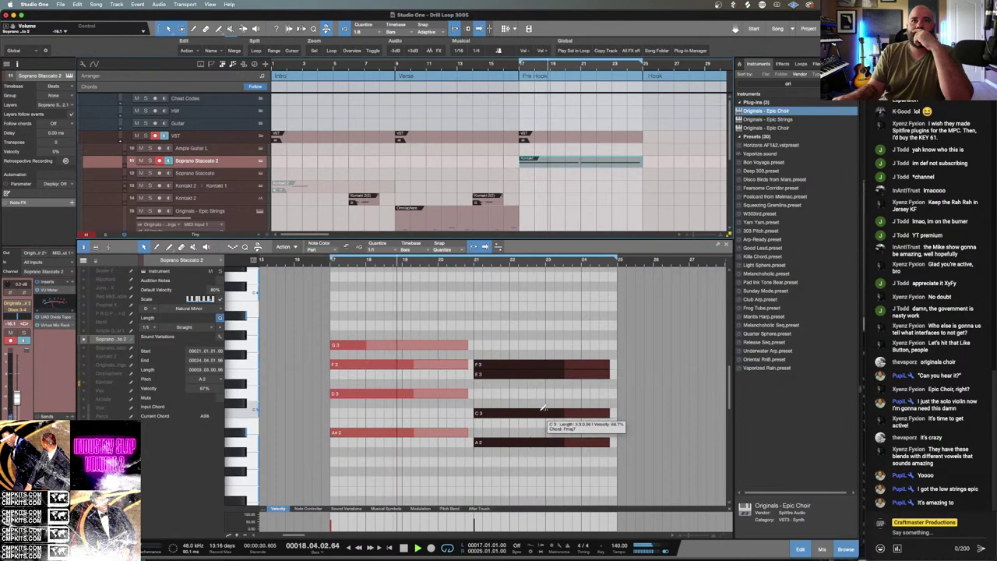
pyautogui.click(548, 363)
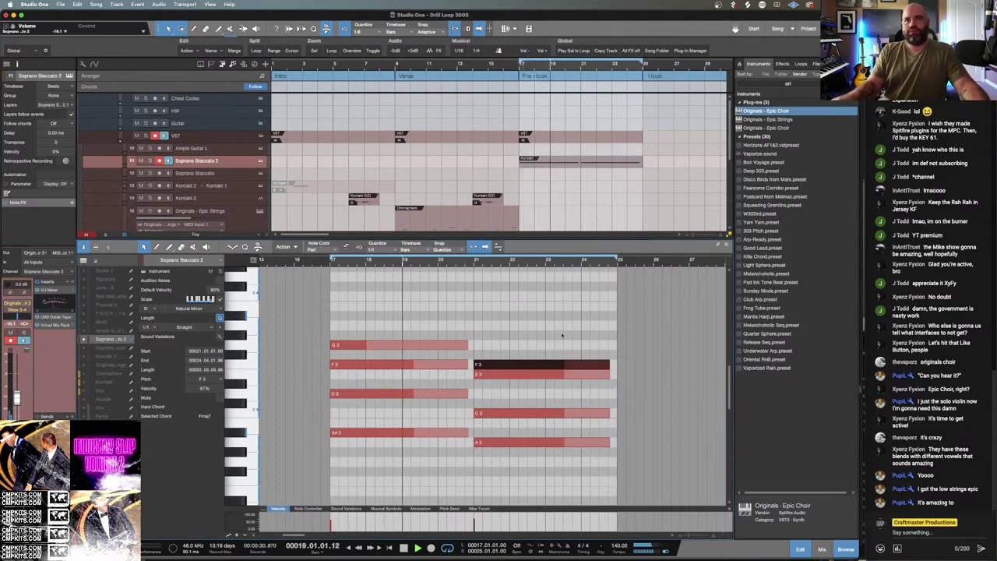
pyautogui.moveTo(576, 240); pyautogui.dragTo(583, 316)
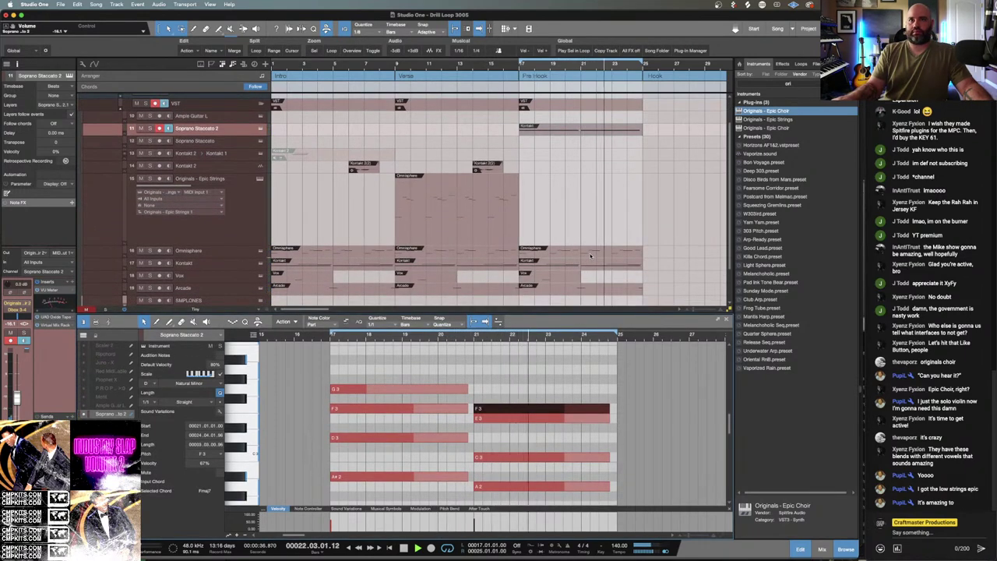
pyautogui.press('space')
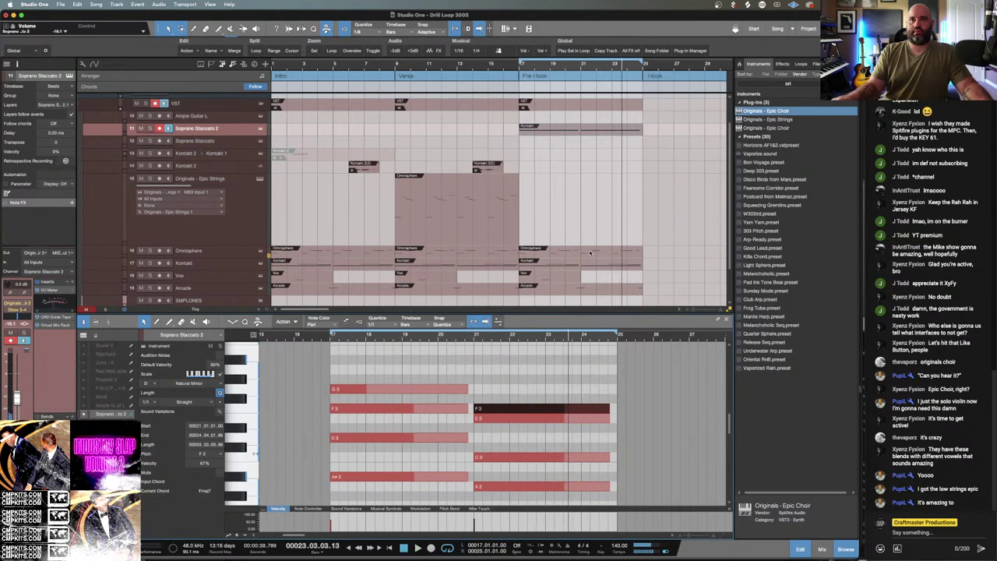
# Replace the Pre Hook Omnisphere clip with a copy of the Soprano Staccato 2 chord clip and play from just before the Pre Hook.
pyautogui.moveTo(590, 251); pyautogui.dragTo(466, 252)
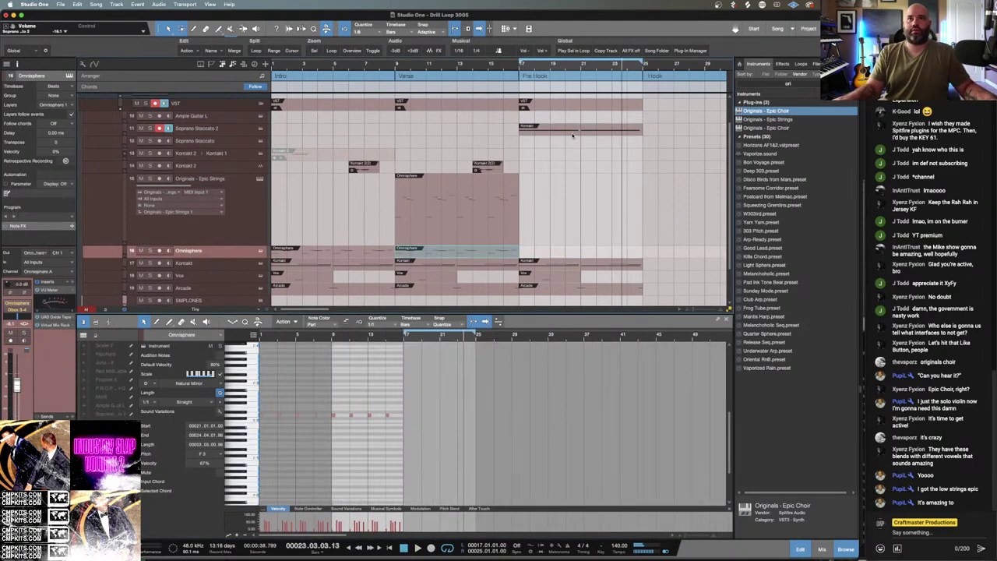
pyautogui.press('super+d')
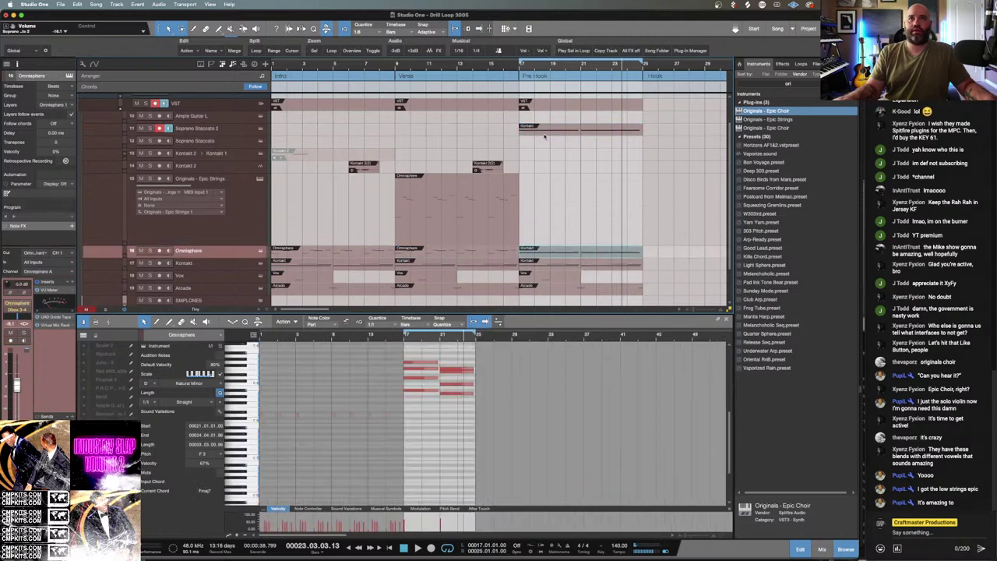
pyautogui.click(511, 69)
pyautogui.press('space')
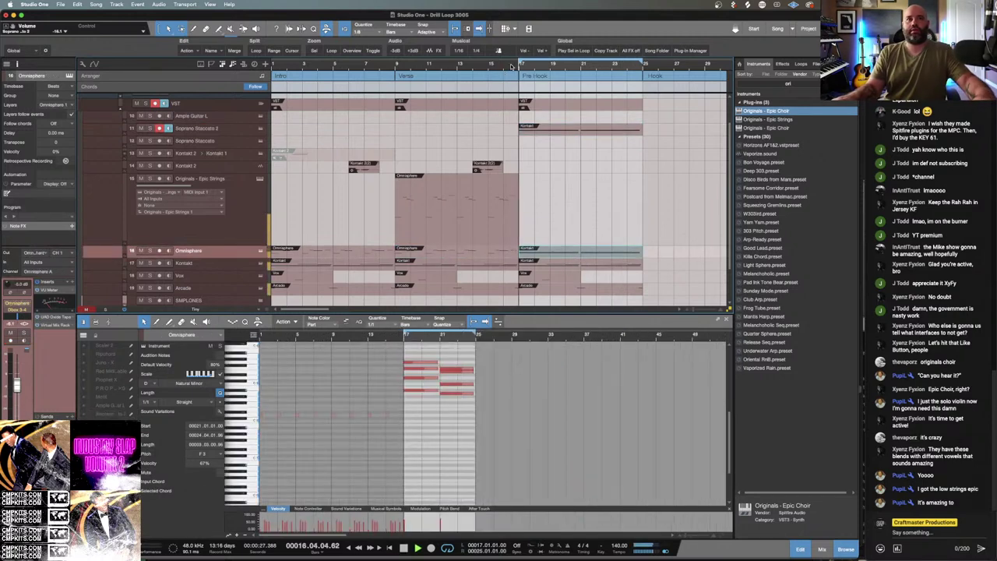
# Transpose the Pre Hook Omnisphere chord notes down an octave.
pyautogui.moveTo(410, 349); pyautogui.dragTo(472, 404)
pyautogui.hotkey('shift', 'Down')
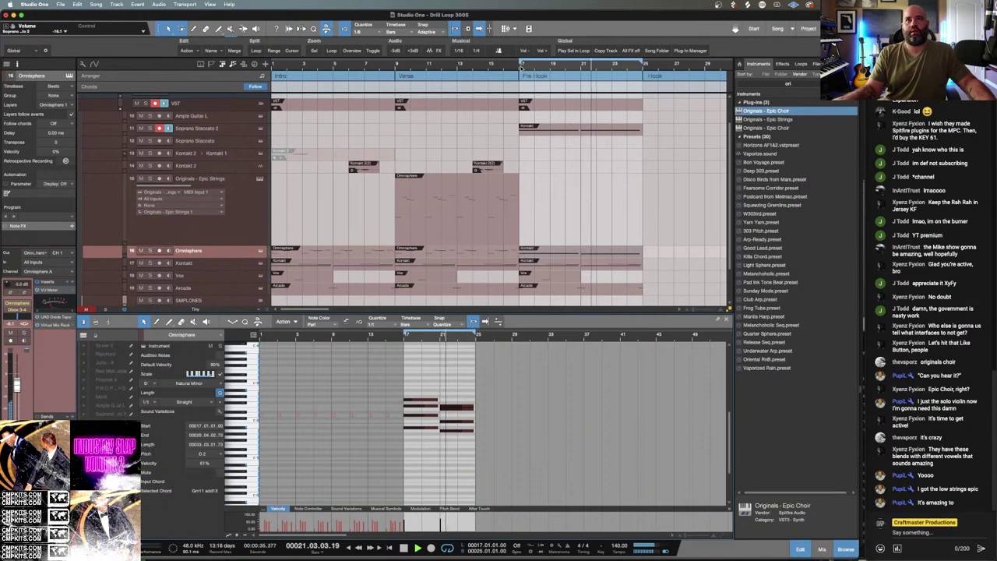
# Delete the Omnisphere clip in the Pre Hook and play from just before the section.
pyautogui.click(570, 250)
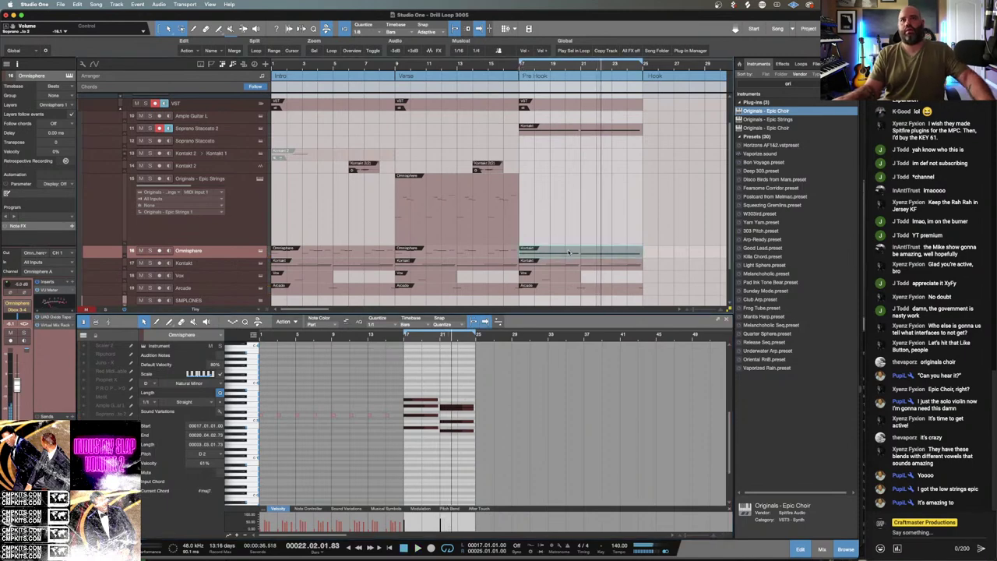
pyautogui.click(499, 250)
pyautogui.click(503, 62)
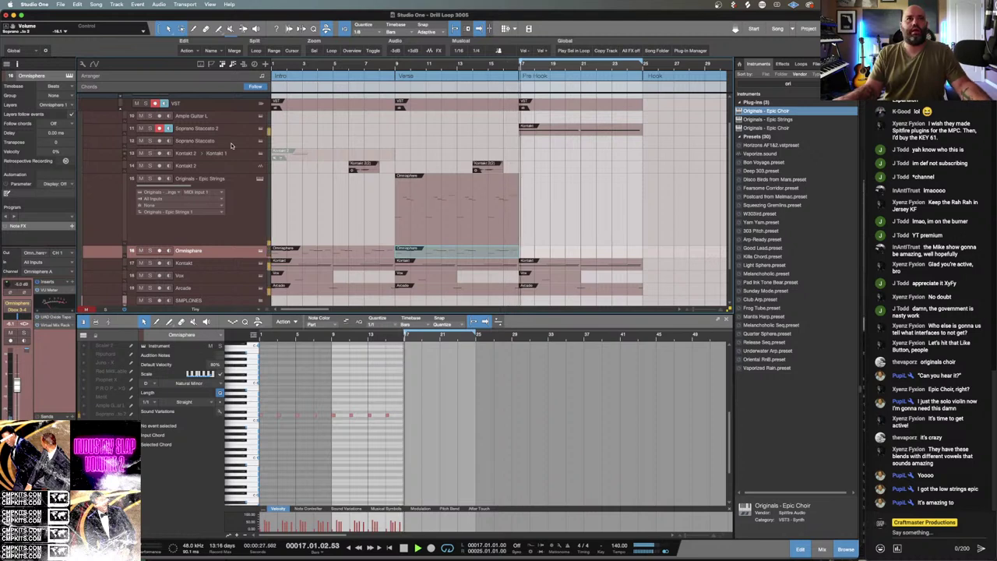
# Shorten both sustained chords in the Soprano Staccato 2 clip to about three and a half bars each and play them back.
pyautogui.moveTo(225, 134); pyautogui.dragTo(227, 171)
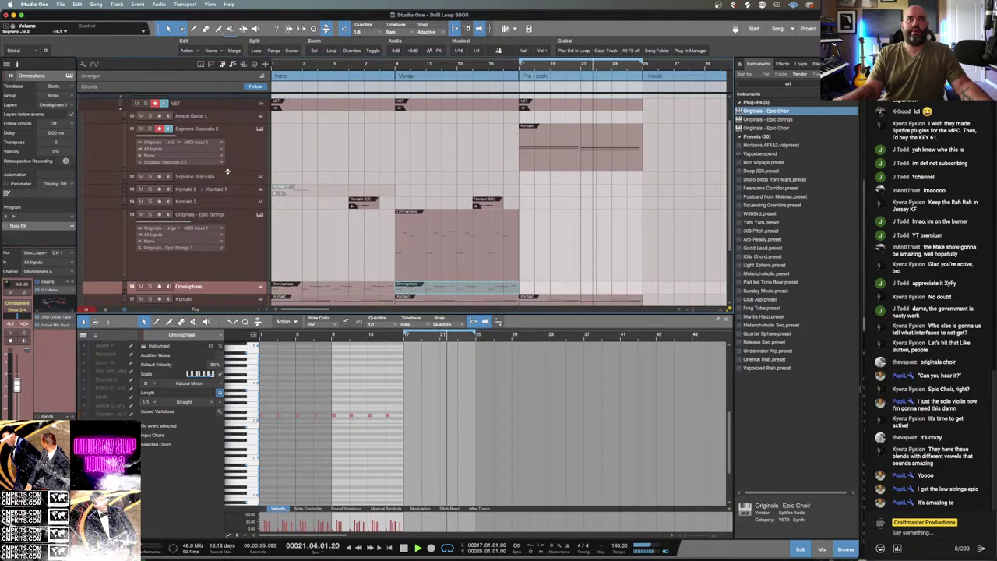
pyautogui.click(577, 162)
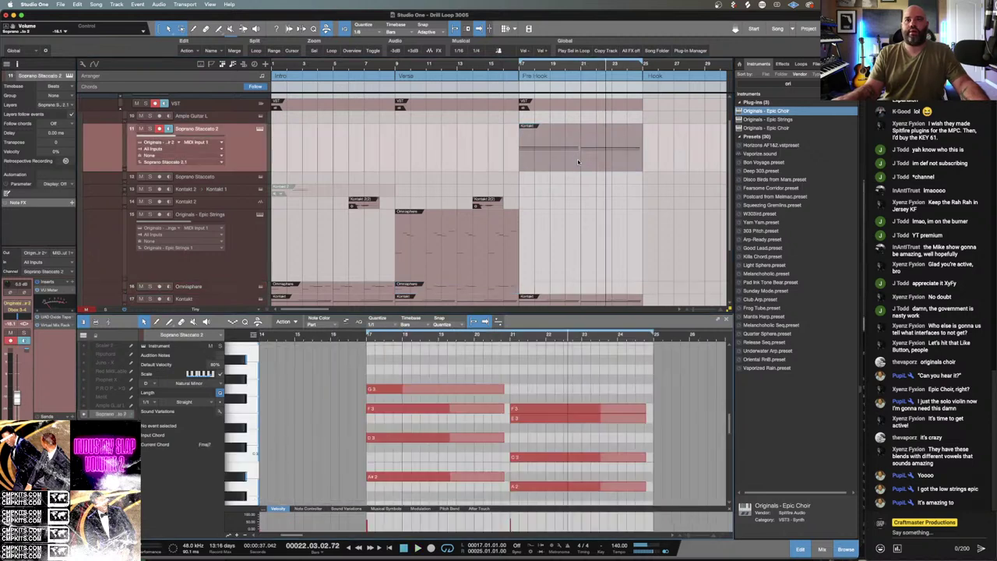
pyautogui.moveTo(461, 375); pyautogui.dragTo(493, 476)
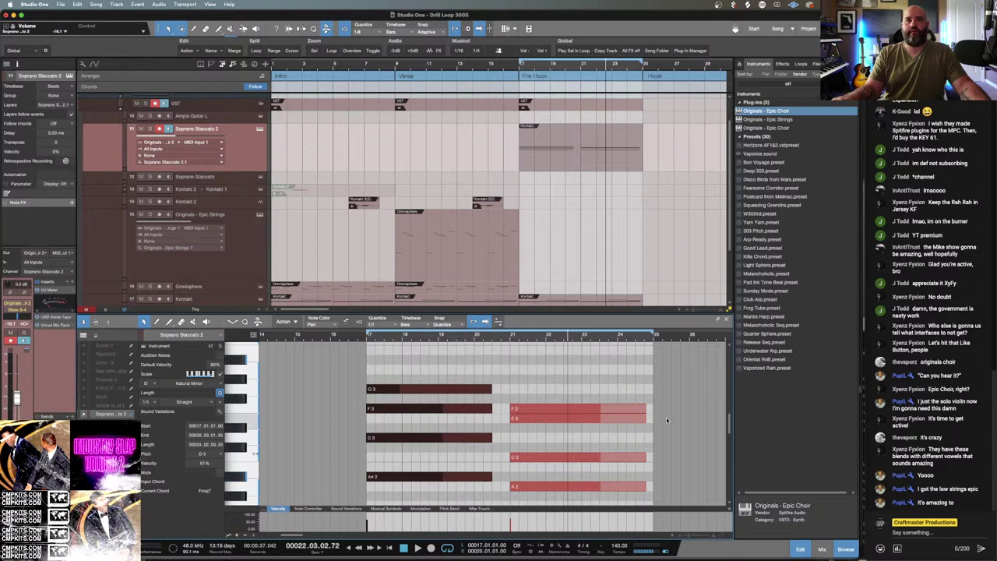
pyautogui.moveTo(658, 383); pyautogui.dragTo(645, 486)
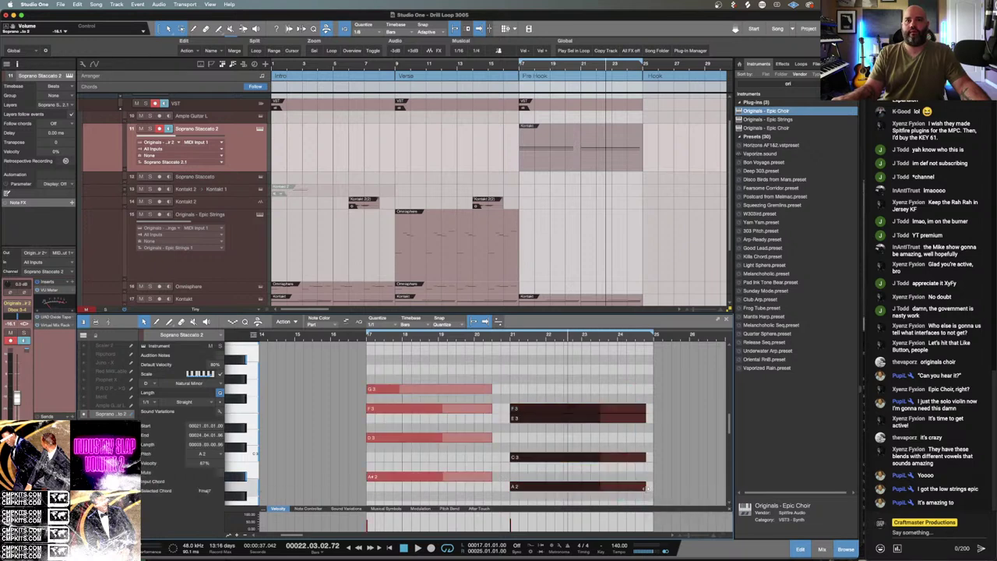
pyautogui.press('space')
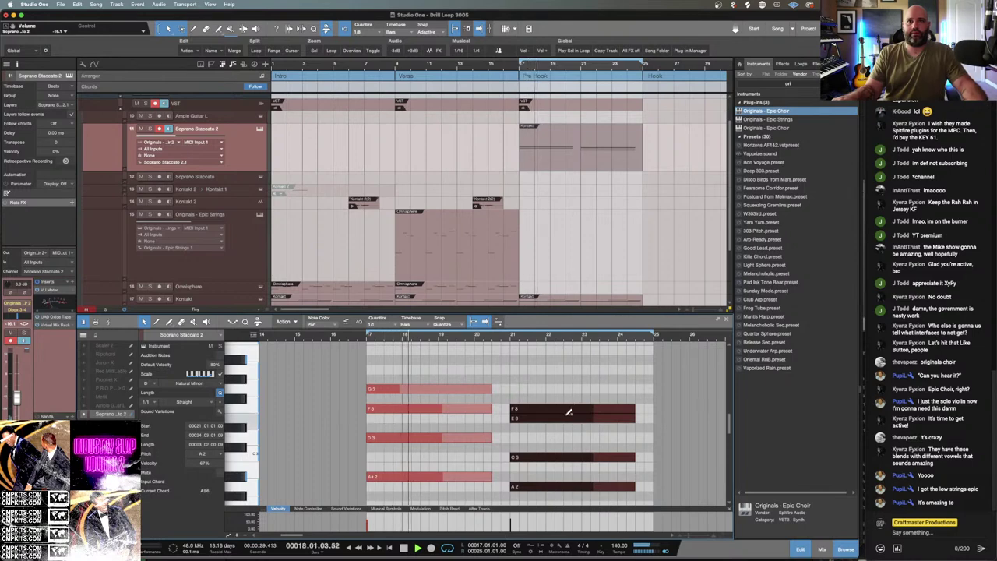
# Lower the velocities in the bar 21 chord: E3 and C3 to about 61%, A2 to about 60%, and F3 further below them.
pyautogui.click(580, 419)
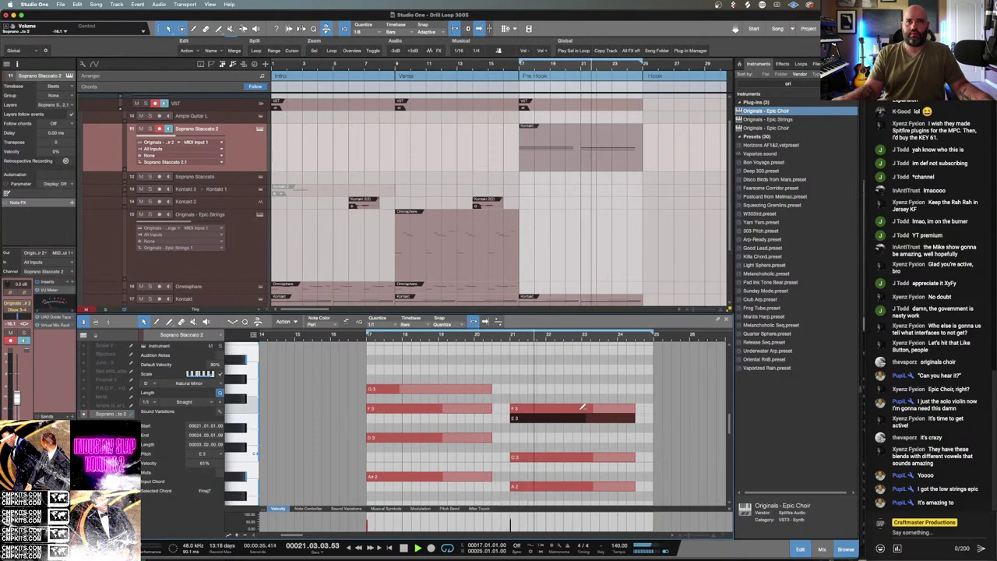
pyautogui.click(581, 410)
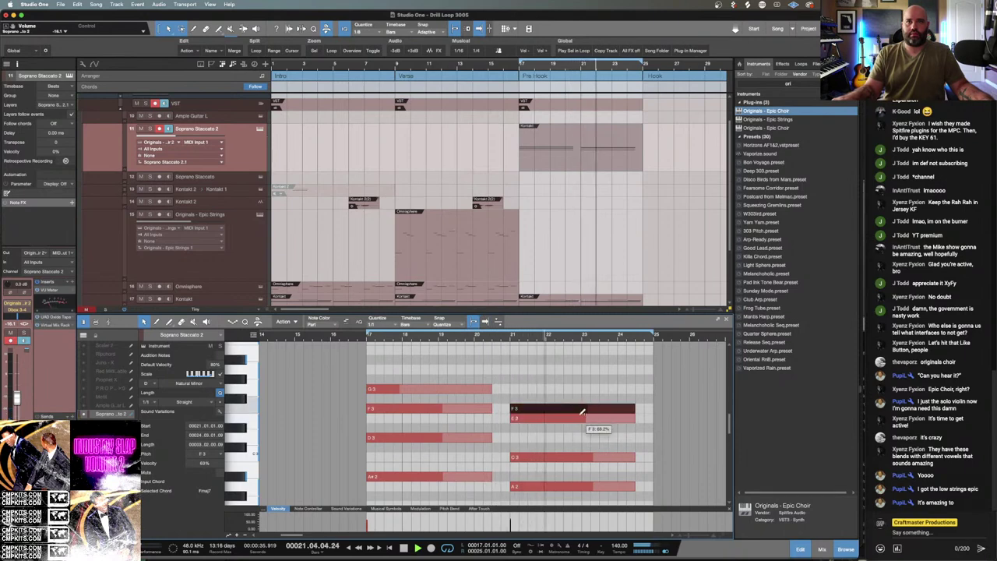
pyautogui.click(579, 458)
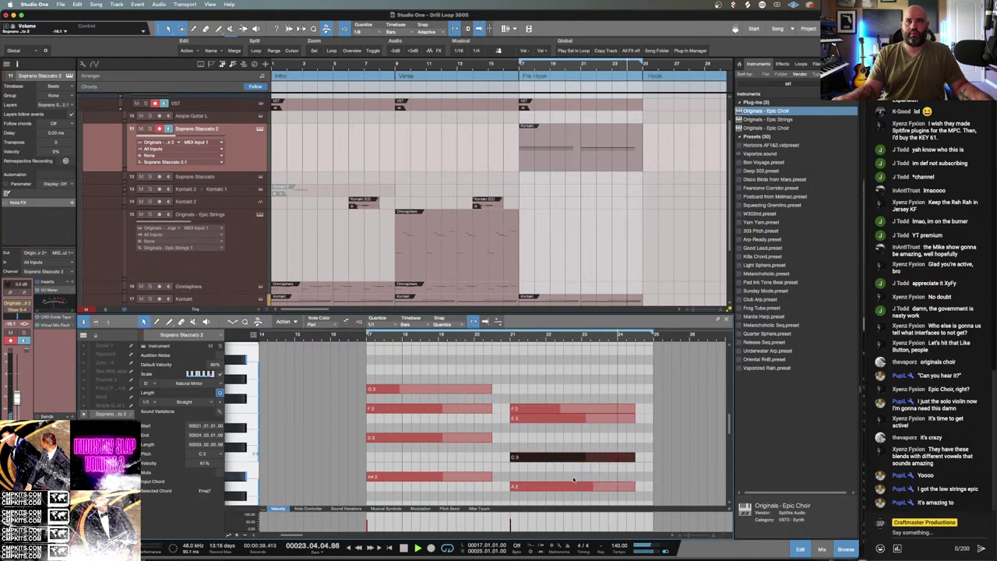
pyautogui.click(570, 487)
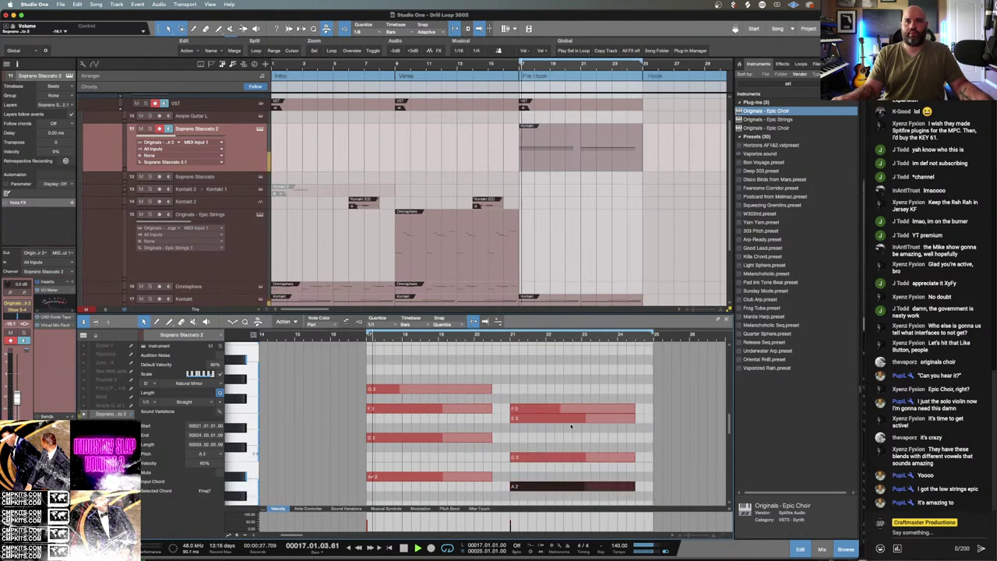
# Delete the Arcade clip in the Pre Hook section.
pyautogui.scroll(-3, 530, 214)
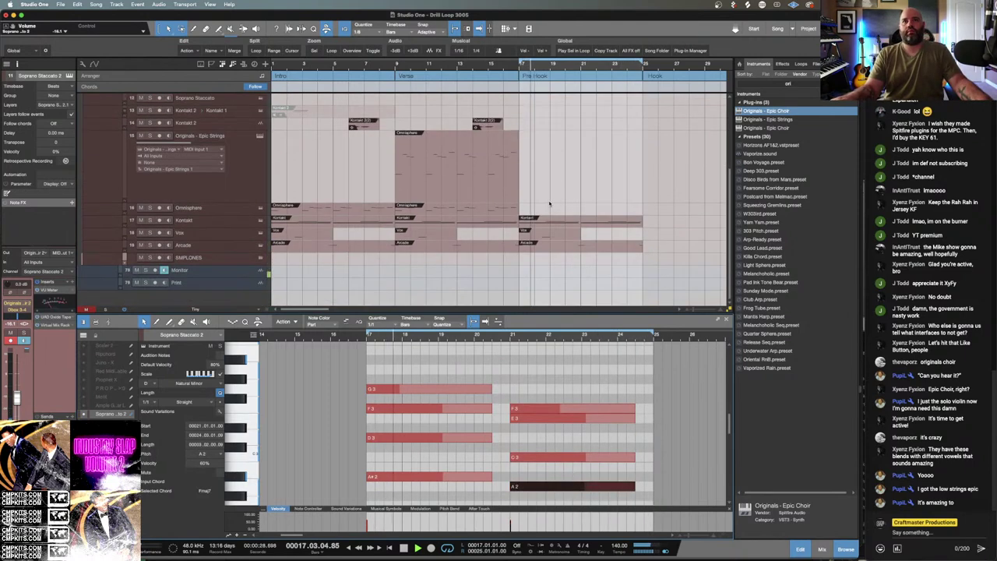
pyautogui.click(575, 246)
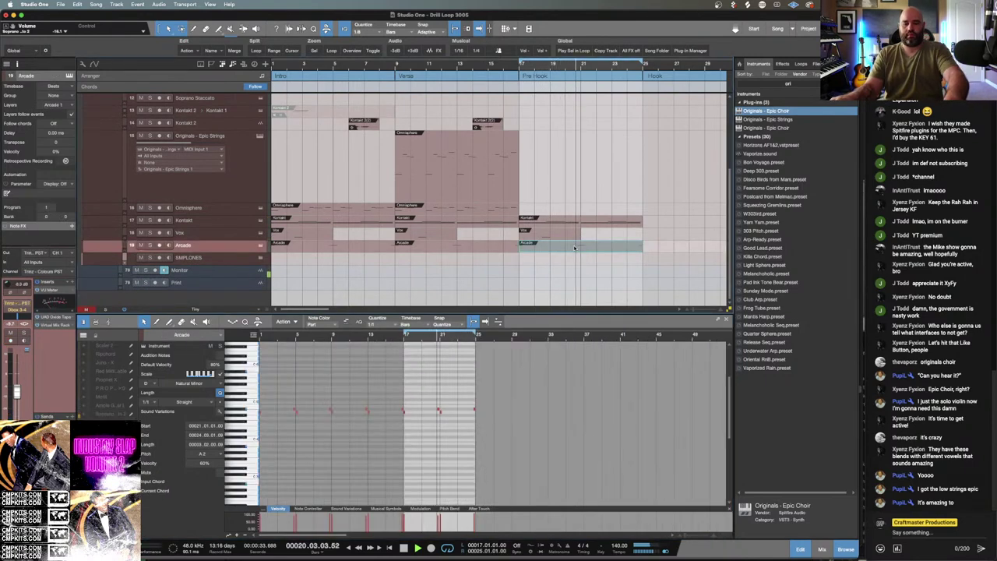
pyautogui.press('Left')
# Transpose the long A2 and D2 notes in the Kontakt clip's bars 17 to 24 down to F2 and A#1.
pyautogui.scroll(3, 552, 148)
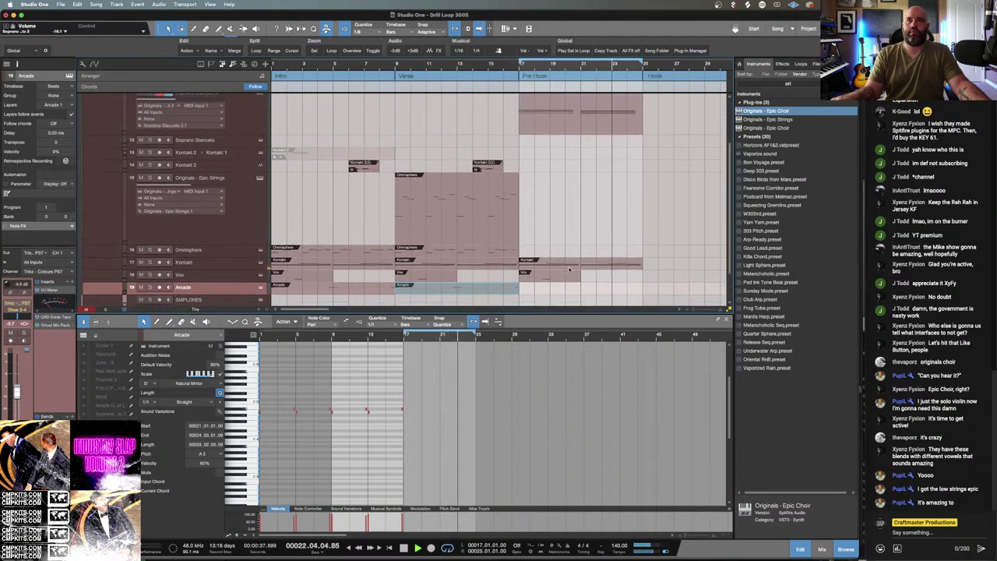
pyautogui.click(566, 263)
pyautogui.moveTo(434, 313); pyautogui.dragTo(434, 179)
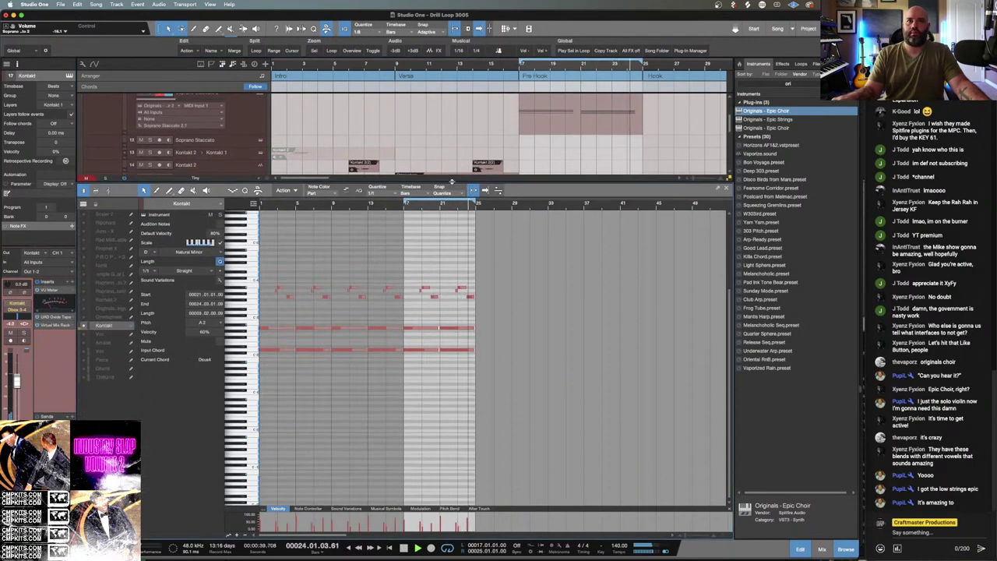
pyautogui.scroll(3, 423, 369)
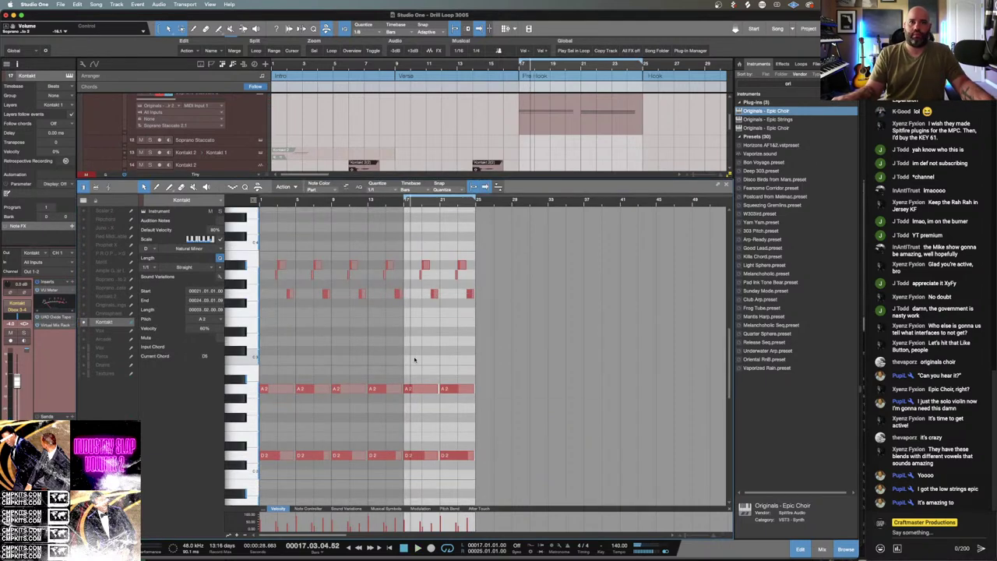
pyautogui.moveTo(414, 359); pyautogui.dragTo(472, 472)
pyautogui.press('Down')
pyautogui.press('Down')
pyautogui.press('Down')
pyautogui.press('Down')
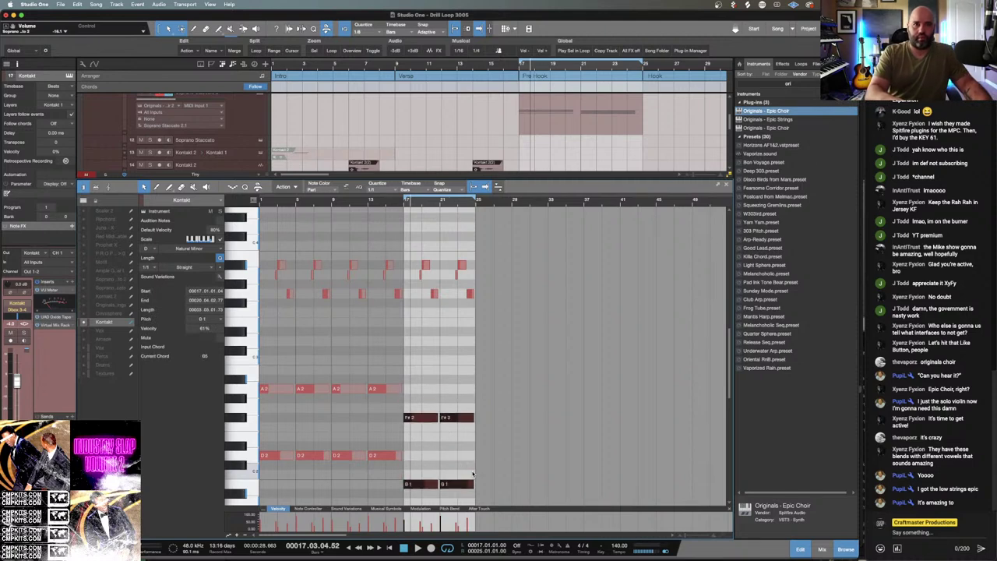
# Lower the two long Kontakt notes at bar 21 by a semitone to E2 and A1 and play back the Pre Hook.
pyautogui.scroll(-5, 472, 473)
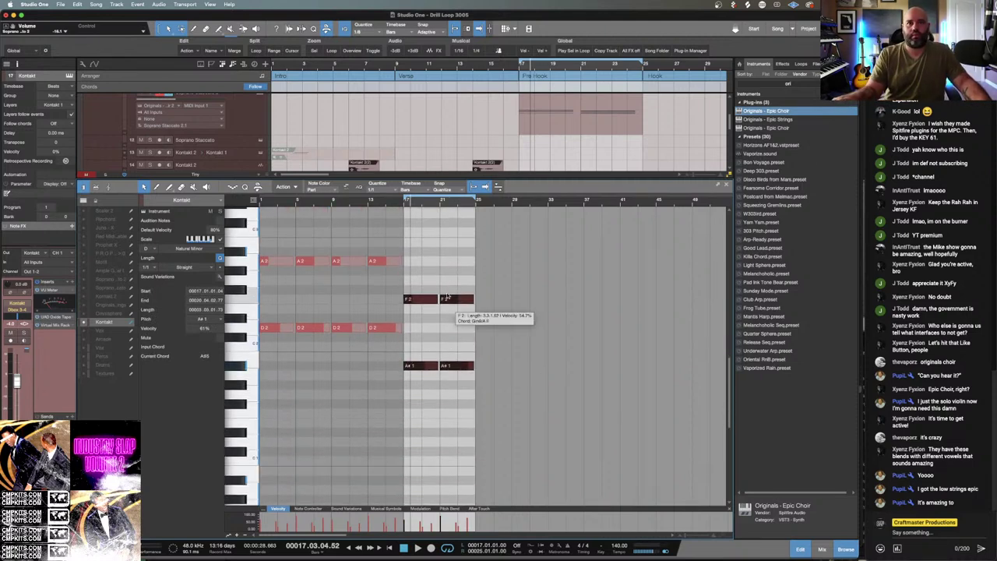
pyautogui.moveTo(445, 278); pyautogui.dragTo(455, 406)
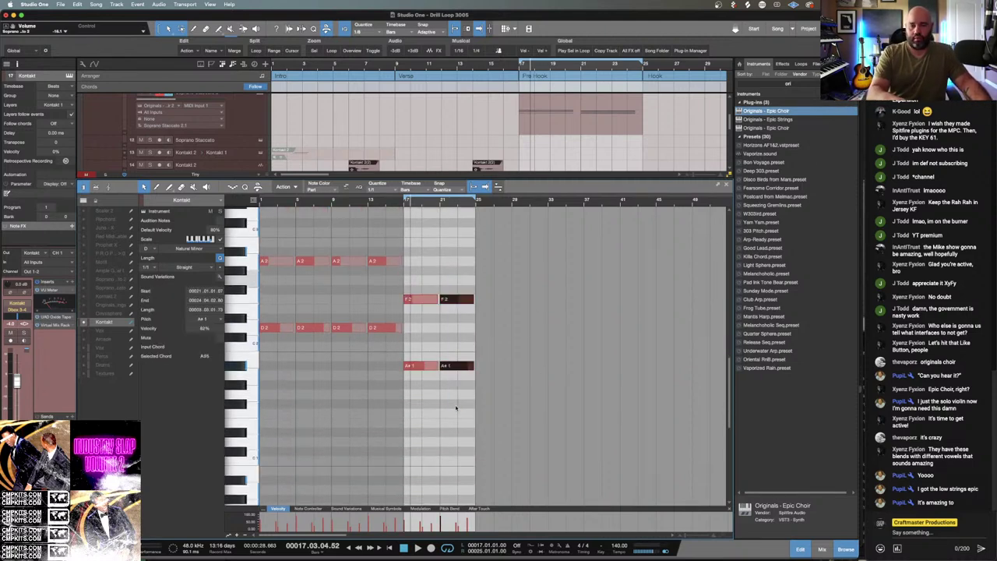
pyautogui.press('Down')
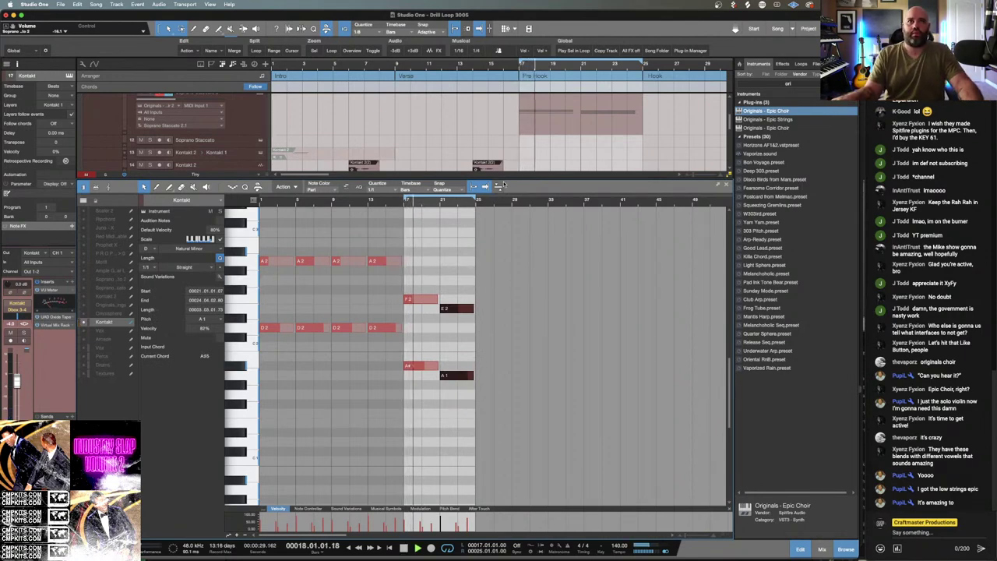
pyautogui.moveTo(503, 179); pyautogui.dragTo(494, 209)
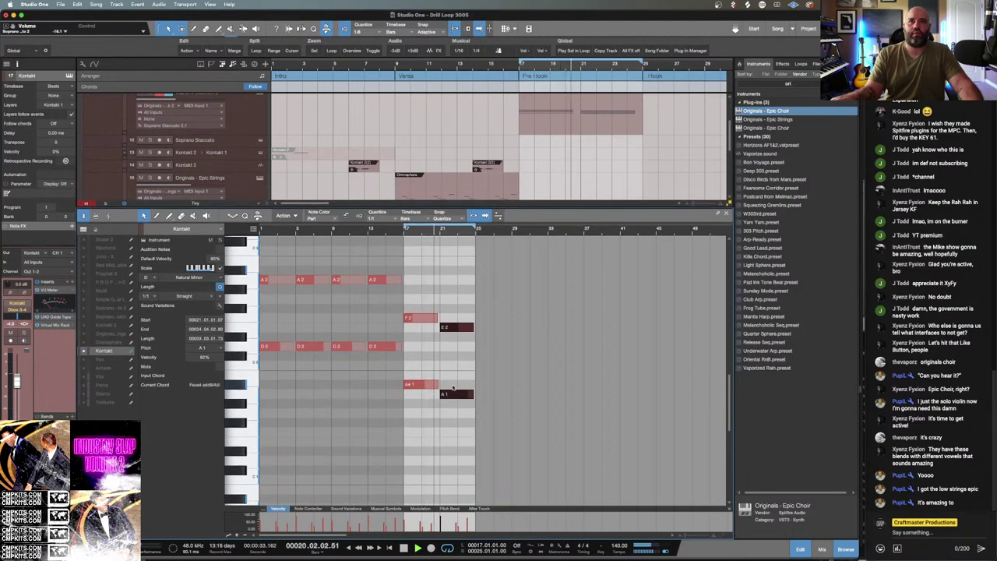
pyautogui.scroll(3, 454, 385)
pyautogui.scroll(6, 453, 385)
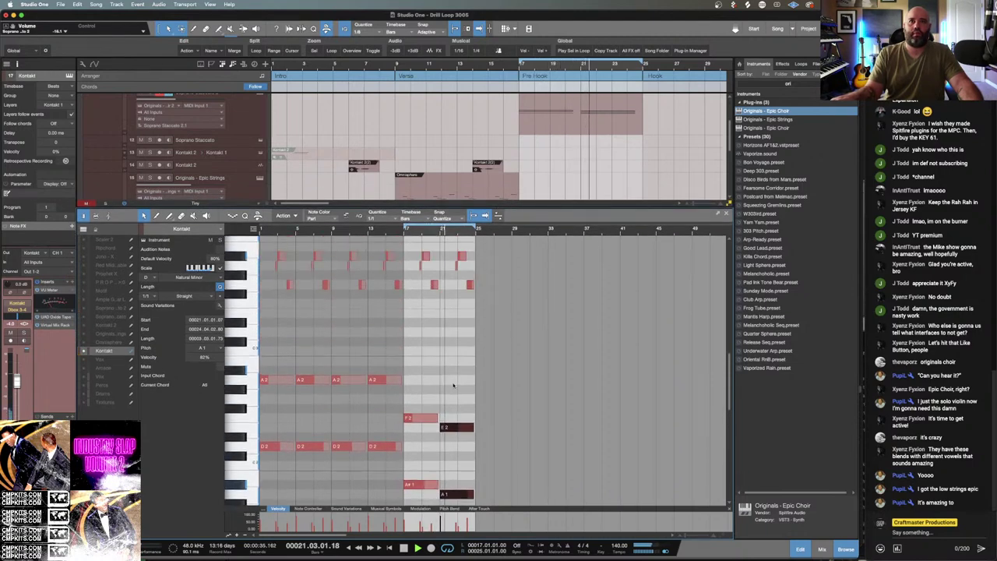
pyautogui.scroll(1, 455, 366)
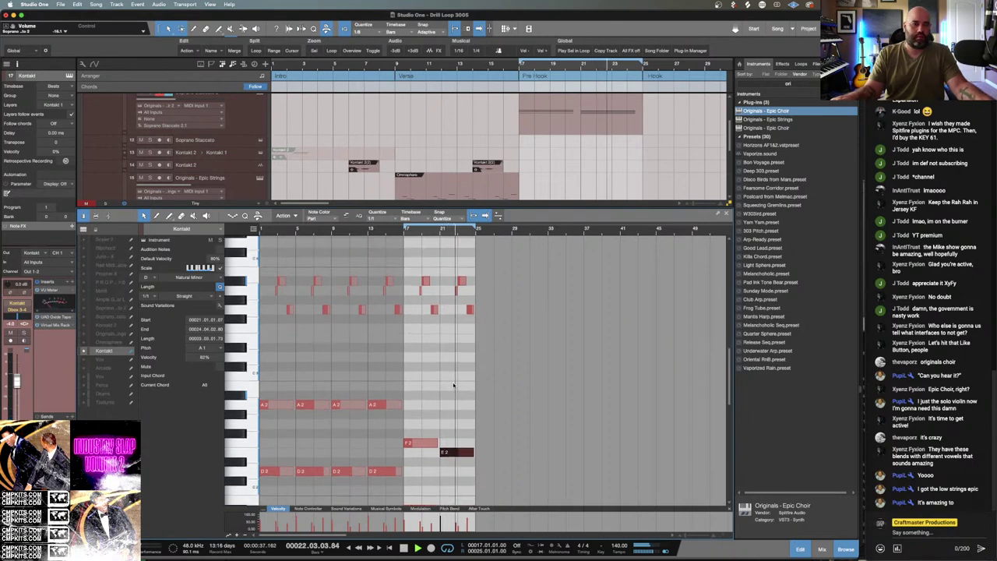
pyautogui.hotkey('shift', 'l')
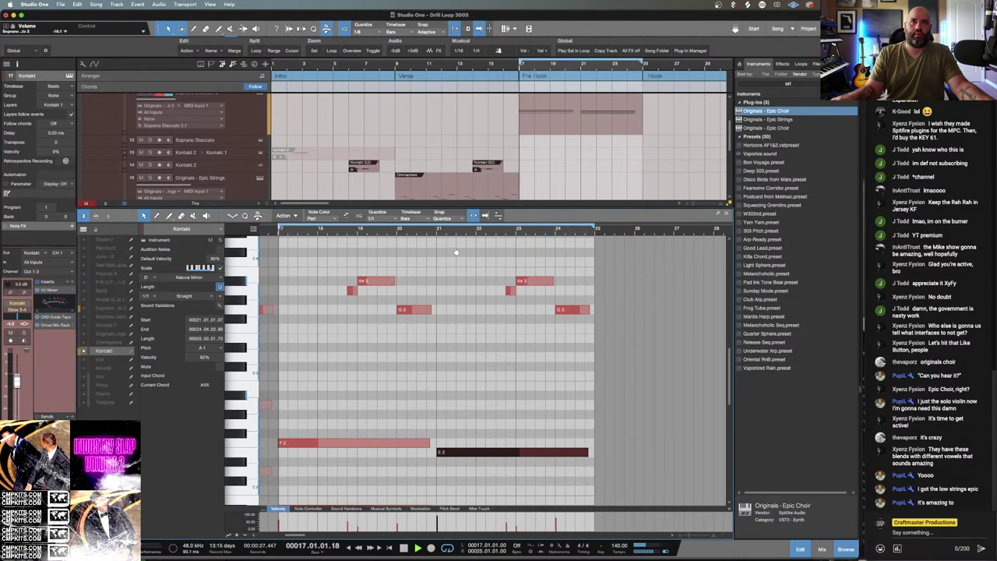
# Create a Soprano Staccato clip across the Pre Hook and draw a quarter-note A#2 at bar 17, with quantize set to 1/8.
pyautogui.moveTo(549, 208); pyautogui.dragTo(549, 312)
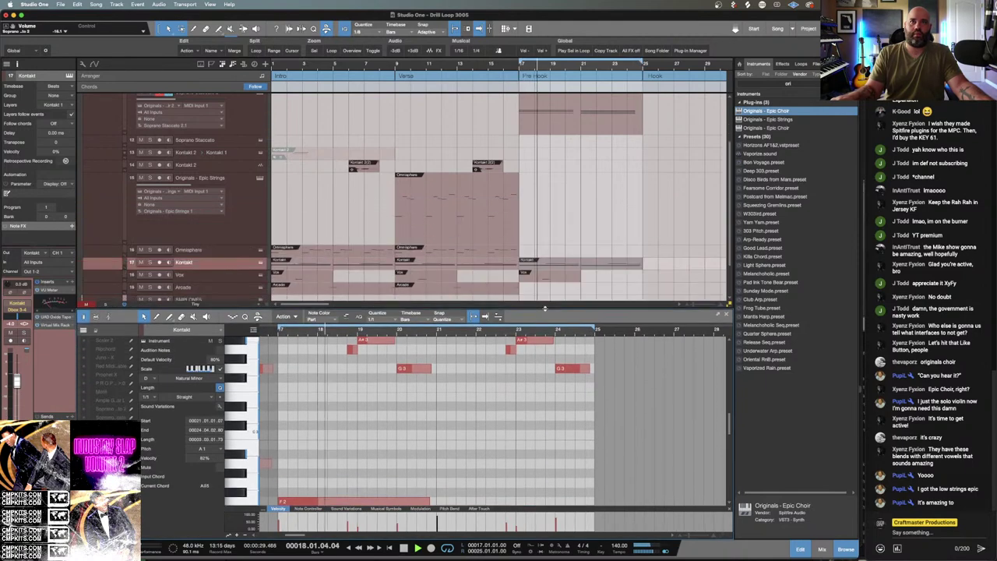
pyautogui.doubleClick(553, 141)
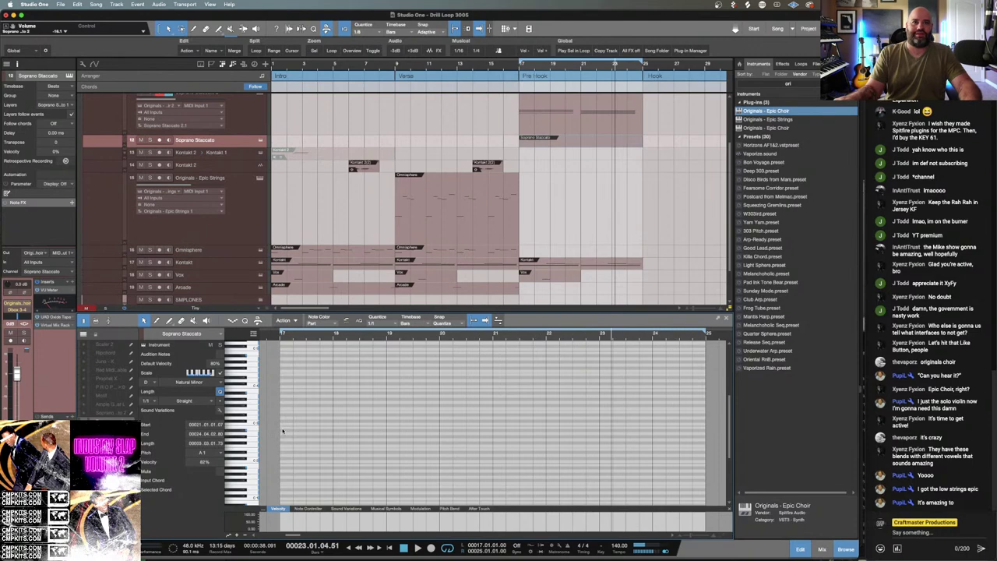
pyautogui.moveTo(282, 431); pyautogui.dragTo(331, 432)
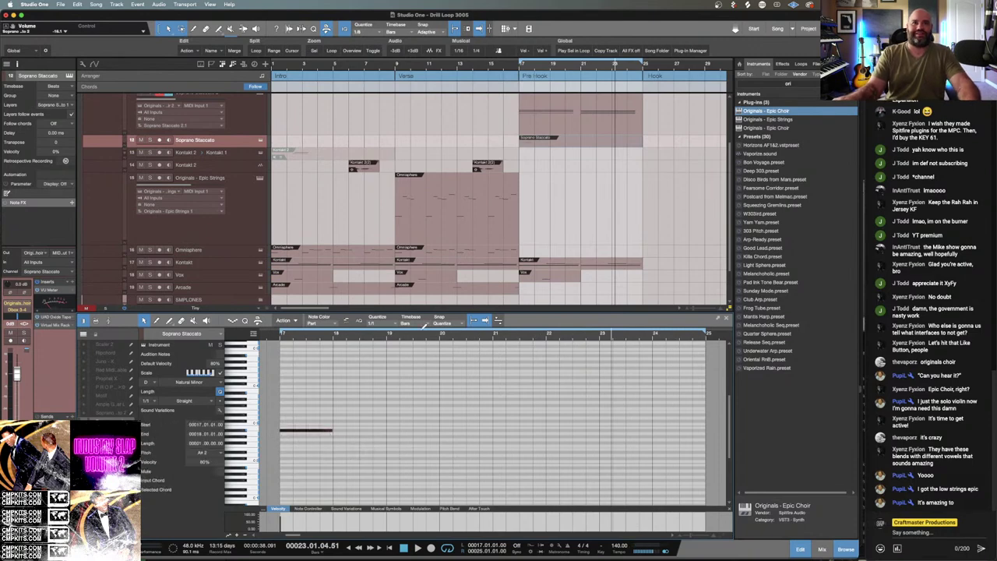
pyautogui.click(392, 322)
pyautogui.click(422, 356)
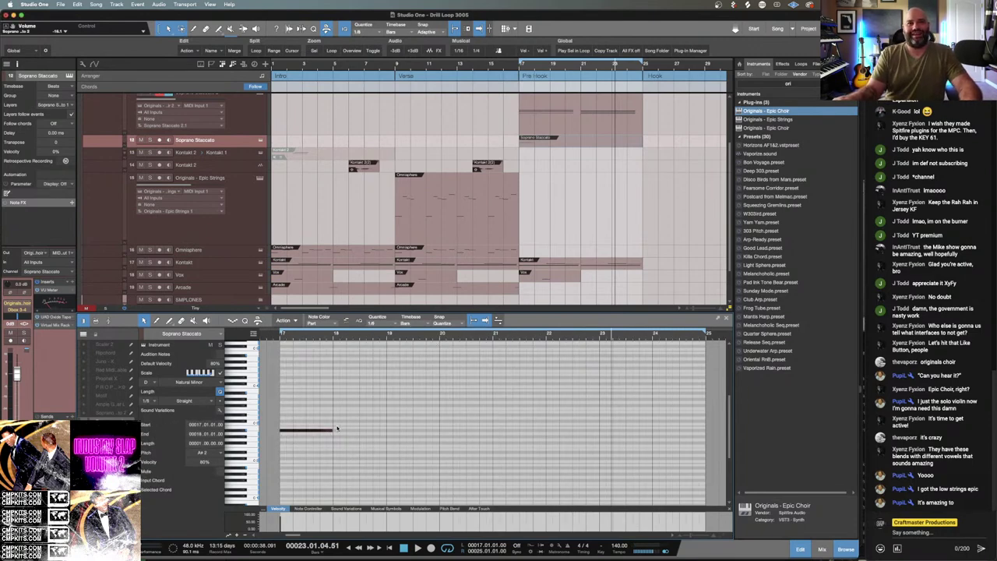
pyautogui.moveTo(324, 431); pyautogui.dragTo(292, 433)
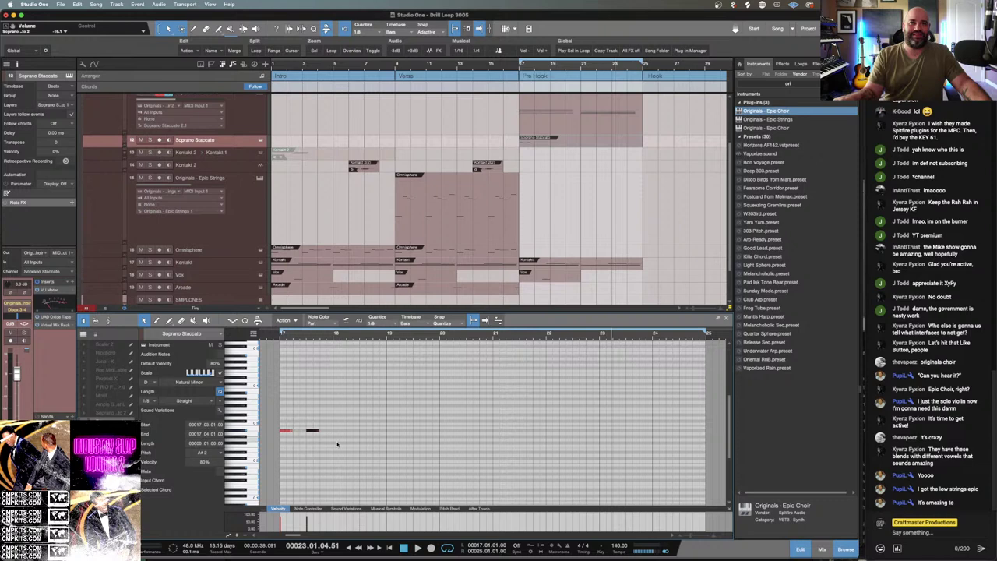
# Duplicate the A#2 quarter notes so they repeat every half bar from bar 17 through bar 24.
pyautogui.moveTo(337, 444); pyautogui.dragTo(270, 404)
pyautogui.press('d')
pyautogui.press('d')
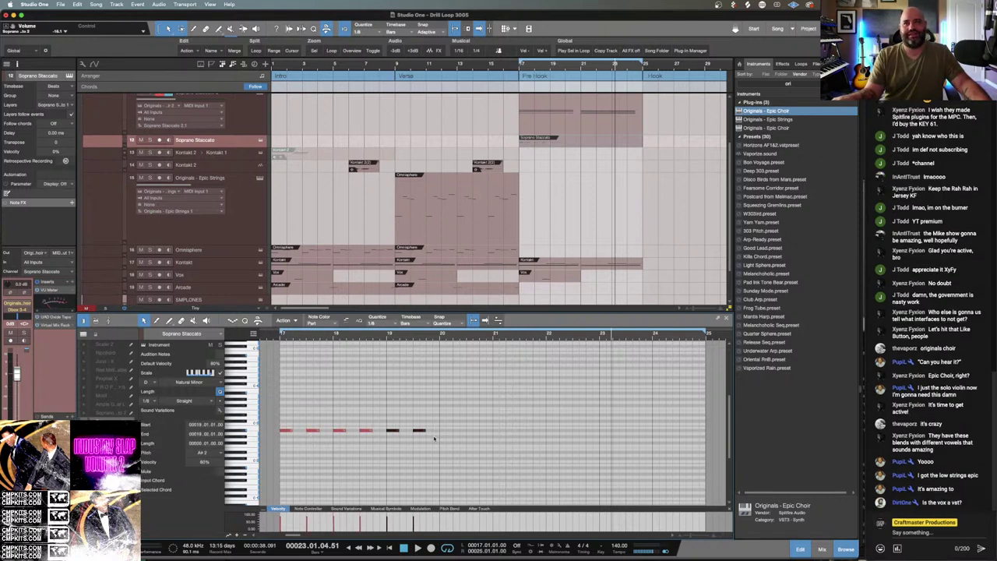
pyautogui.moveTo(505, 444); pyautogui.dragTo(276, 378)
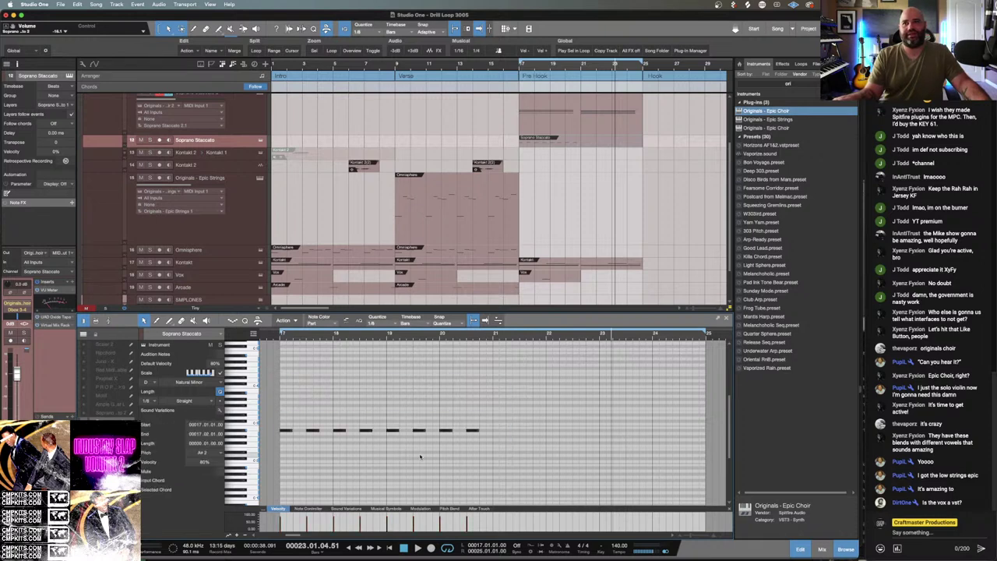
pyautogui.press('d')
# Lower the Soprano Staccato notes in bars 21 to 24 by a semitone to A2 and play back the Pre Hook.
pyautogui.moveTo(497, 406); pyautogui.dragTo(708, 456)
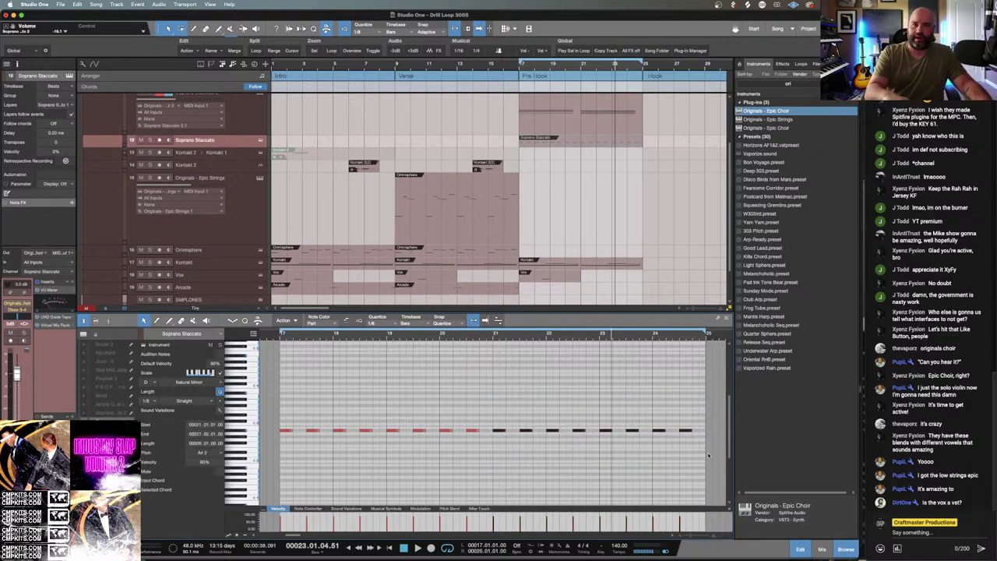
pyautogui.press('Down')
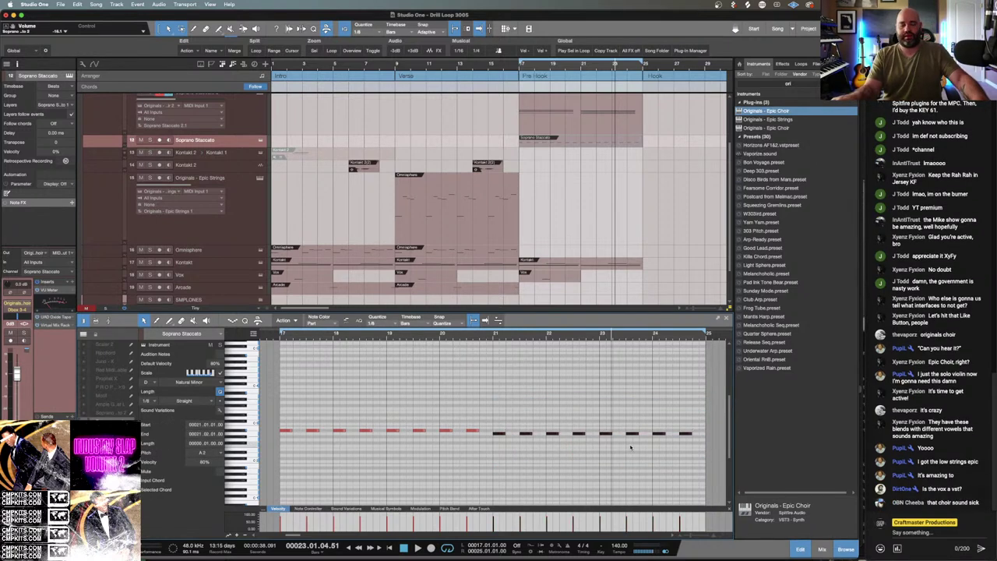
pyautogui.press('space')
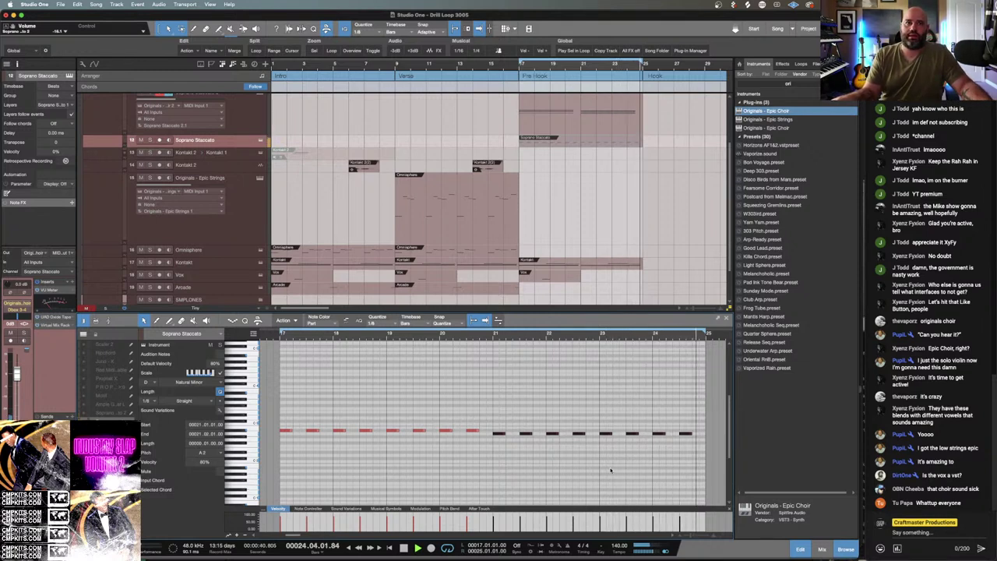
# Add a copy of all Soprano Staccato notes one octave higher and set the copied notes' velocity to 57%.
pyautogui.moveTo(696, 446); pyautogui.dragTo(286, 400)
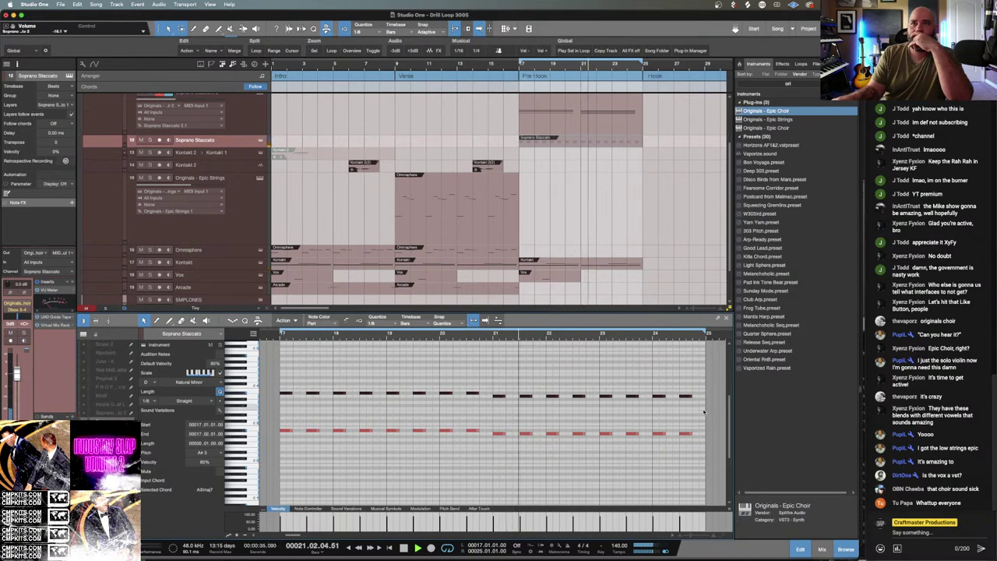
pyautogui.moveTo(705, 409); pyautogui.dragTo(265, 382)
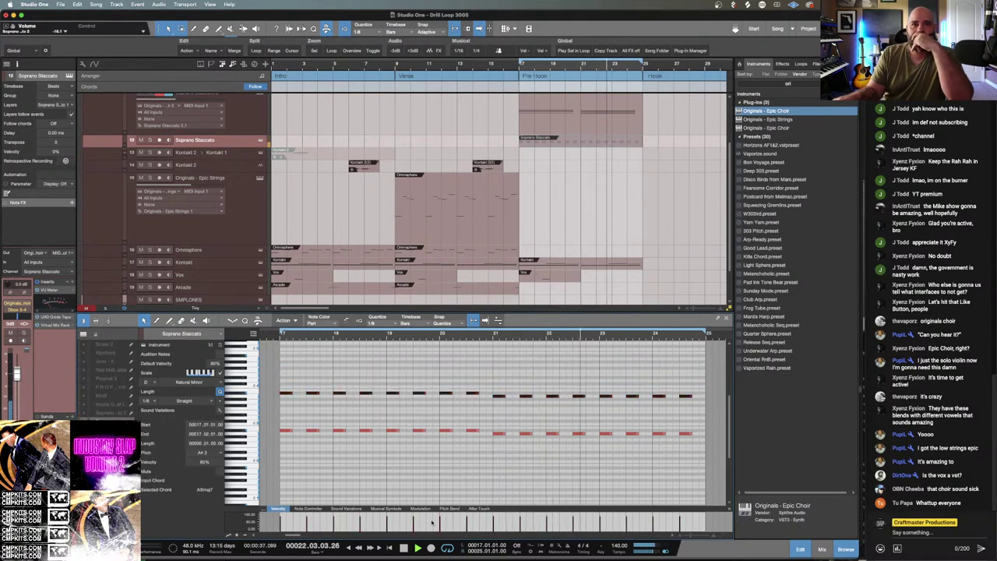
pyautogui.moveTo(440, 525); pyautogui.dragTo(448, 538)
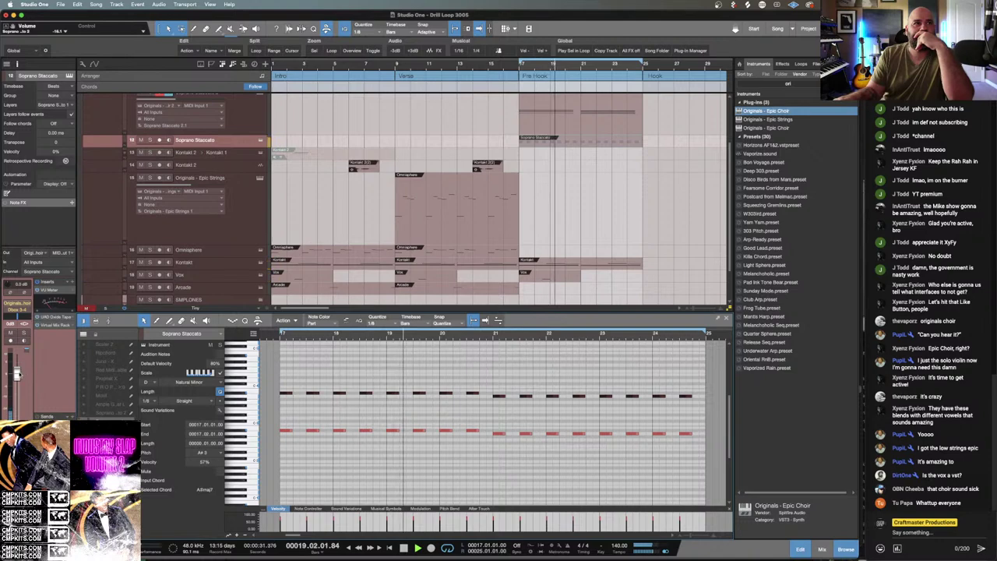
# Raise the Soprano Staccato channel's input gain to +15.8 dB and adjust the output level of its UAD Oxide Tape insert.
pyautogui.doubleClick(53, 292)
pyautogui.click(52, 316)
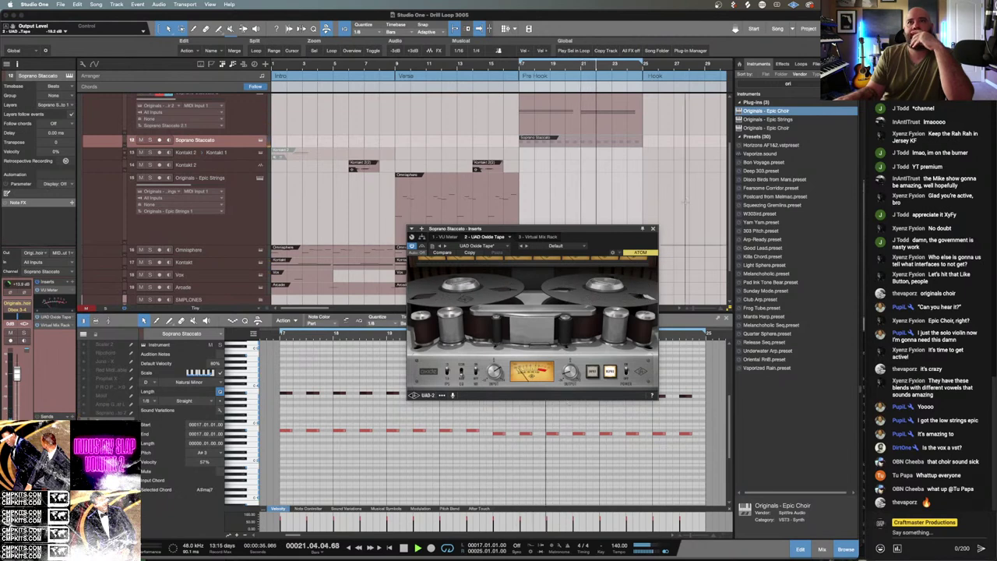
pyautogui.press('Escape')
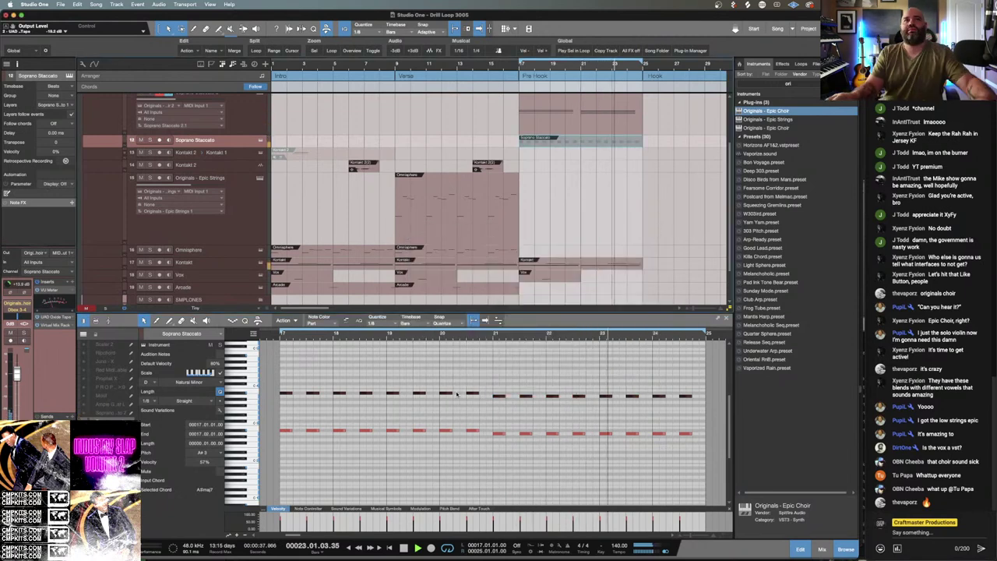
# Duplicate the Pre Hook's Vox clip so the copy fills bars 21 to 24.
pyautogui.hotkey('shift', 'w')
pyautogui.hotkey('shift', 'w')
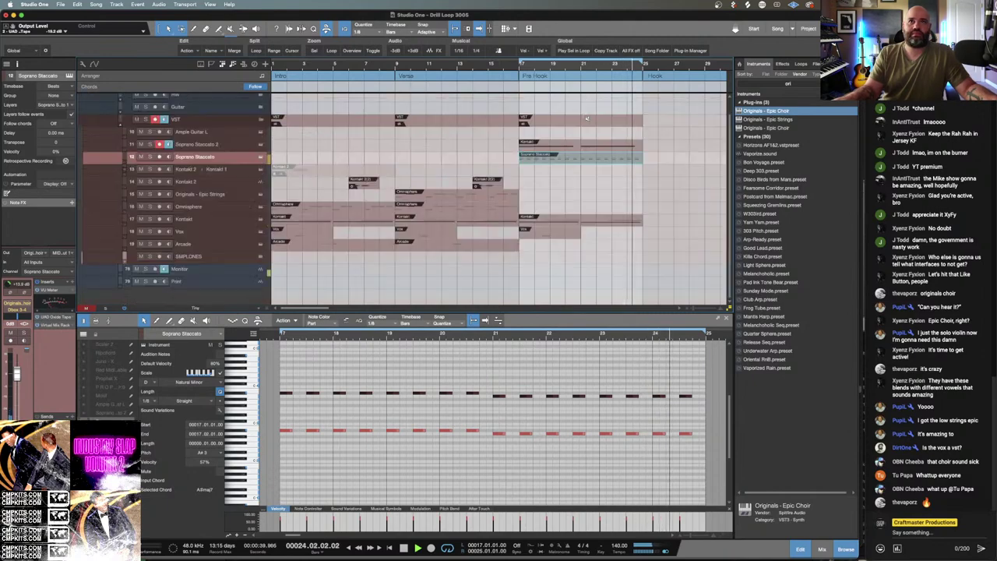
pyautogui.click(557, 234)
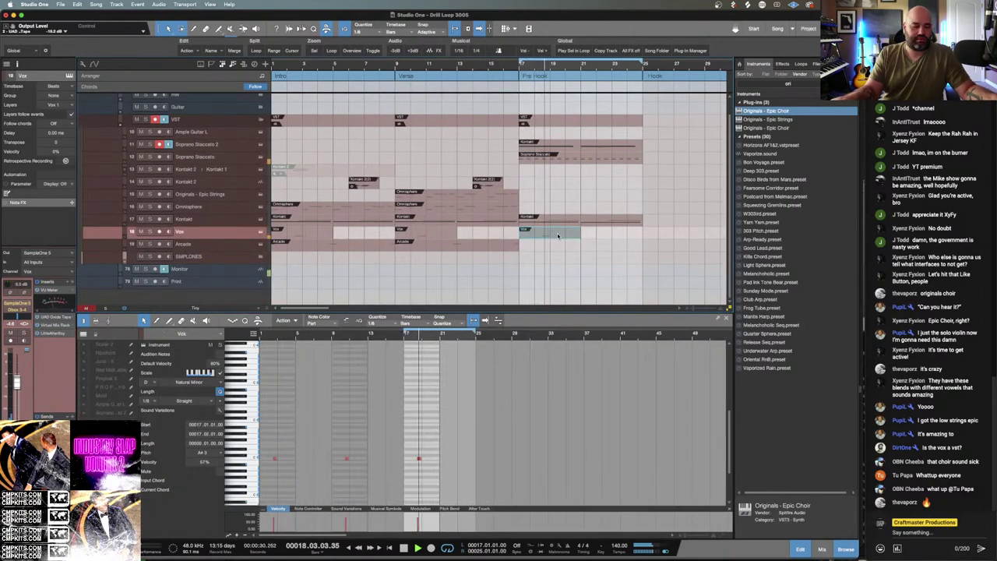
pyautogui.press('d')
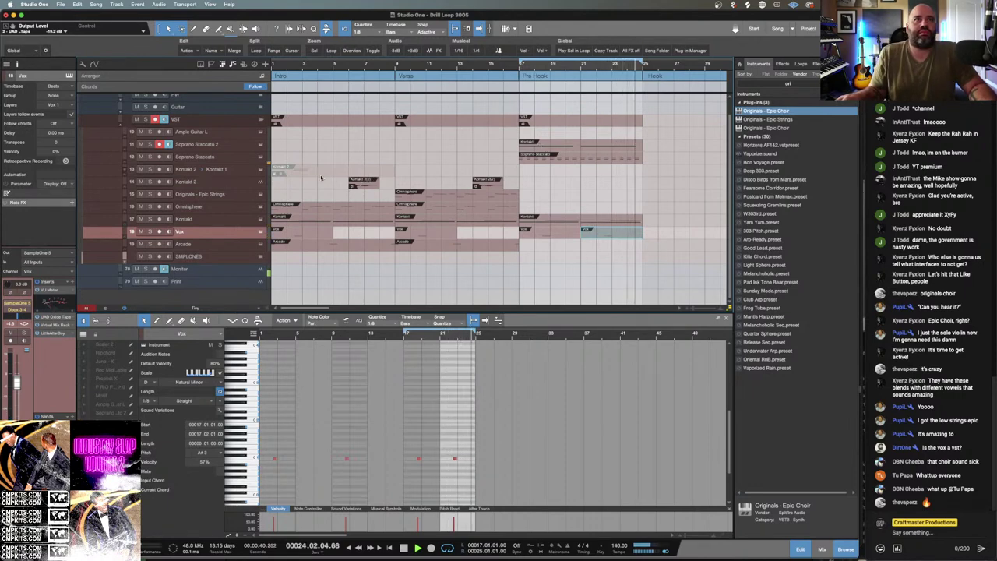
# Open the Kontakt 2 instrument on track 13 and set the Vlas Full Leg Sus patch's color to Private Ryan.
pyautogui.click(253, 170)
pyautogui.click(260, 171)
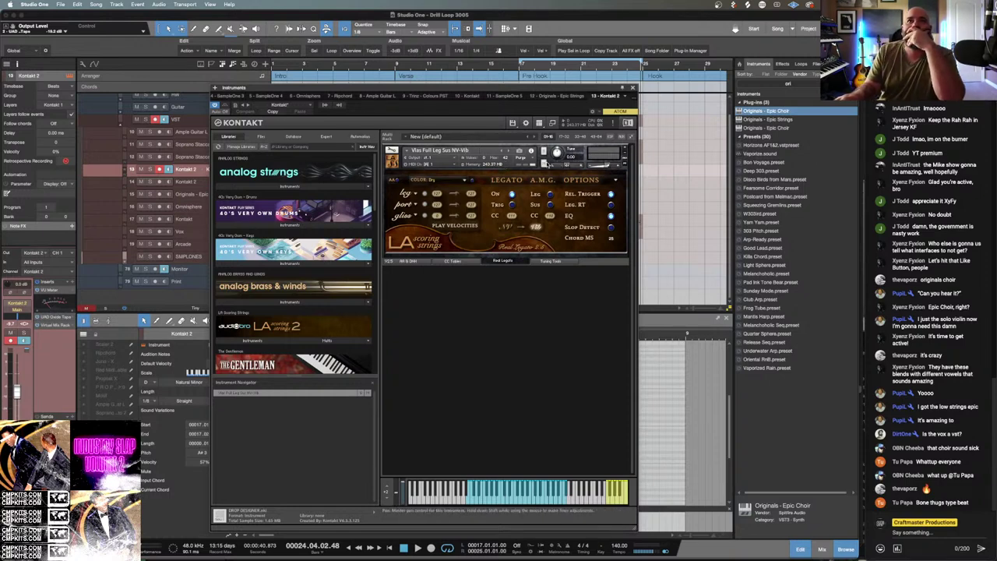
pyautogui.click(466, 180)
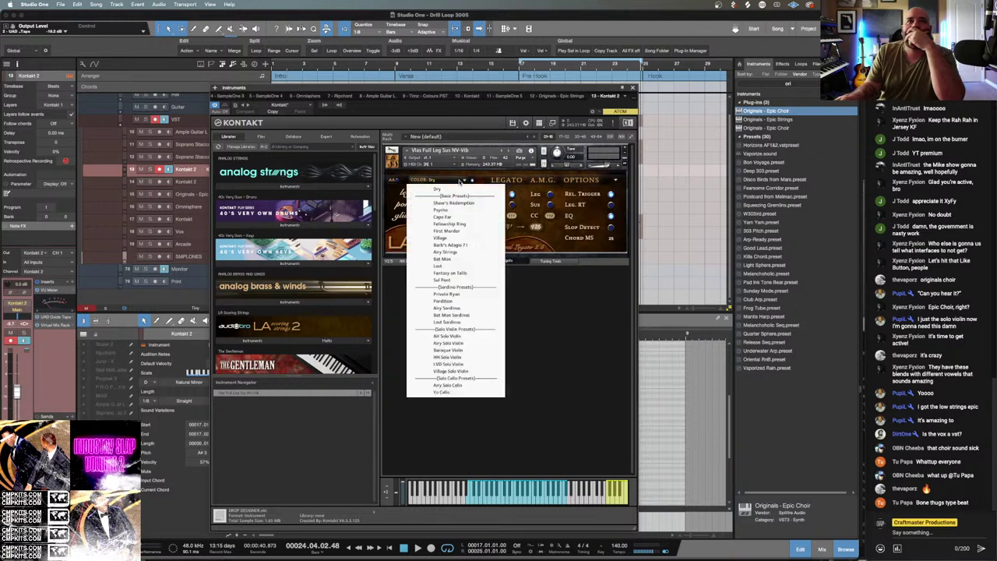
pyautogui.click(466, 295)
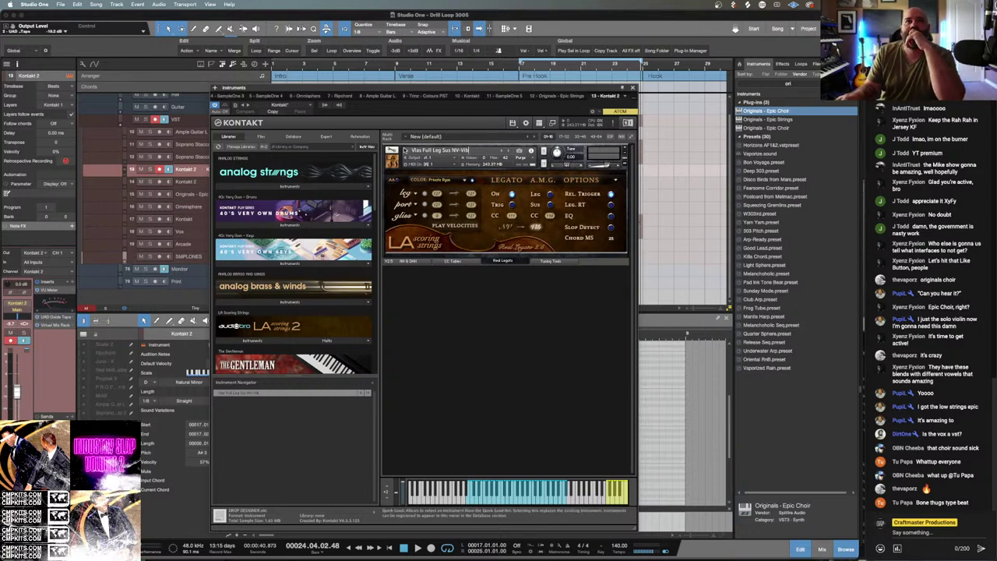
pyautogui.click(482, 152)
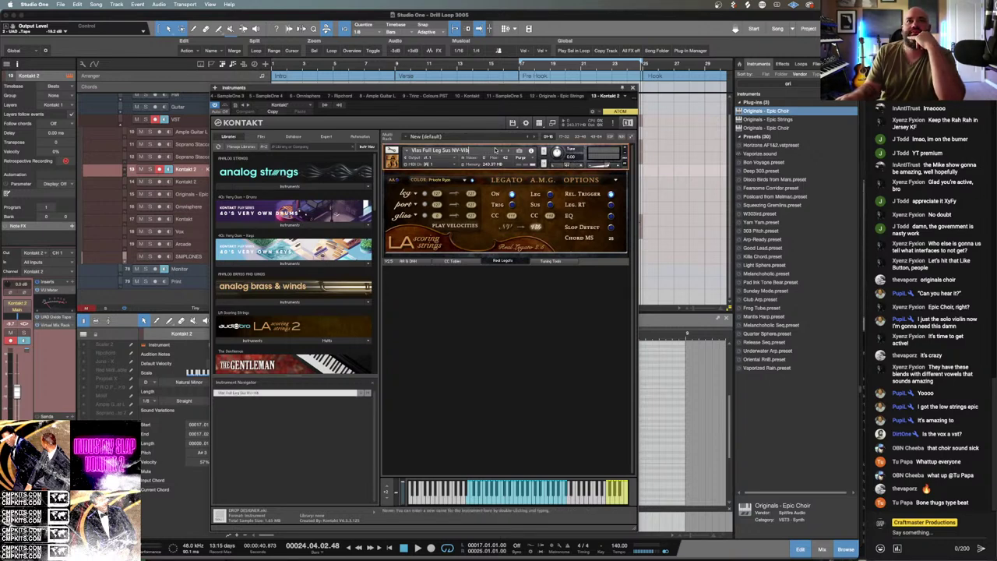
pyautogui.click(460, 283)
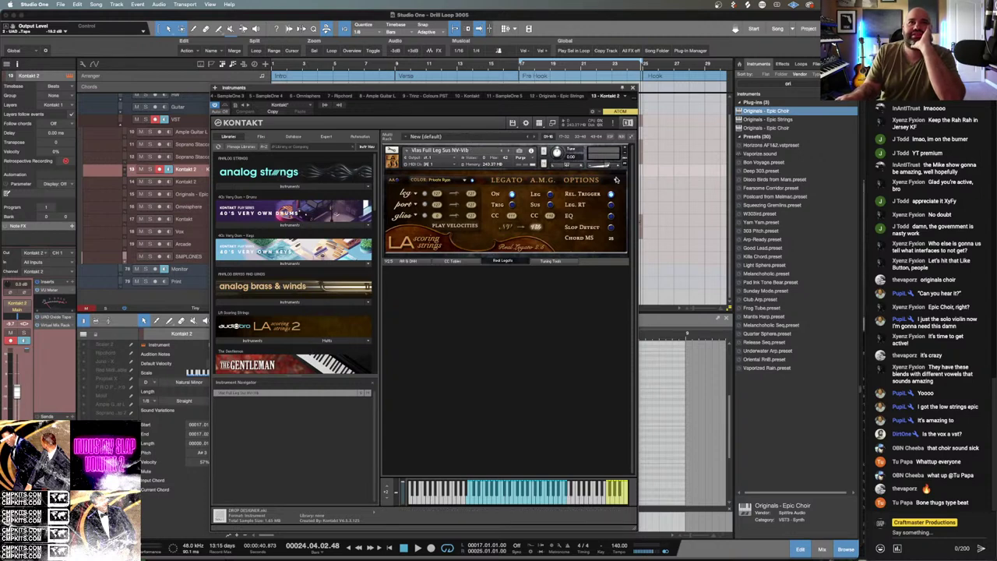
# Switch to the Vlas C Leg Sus NV-Vib patch and remove it from the Kontakt rack without saving changes.
pyautogui.click(624, 148)
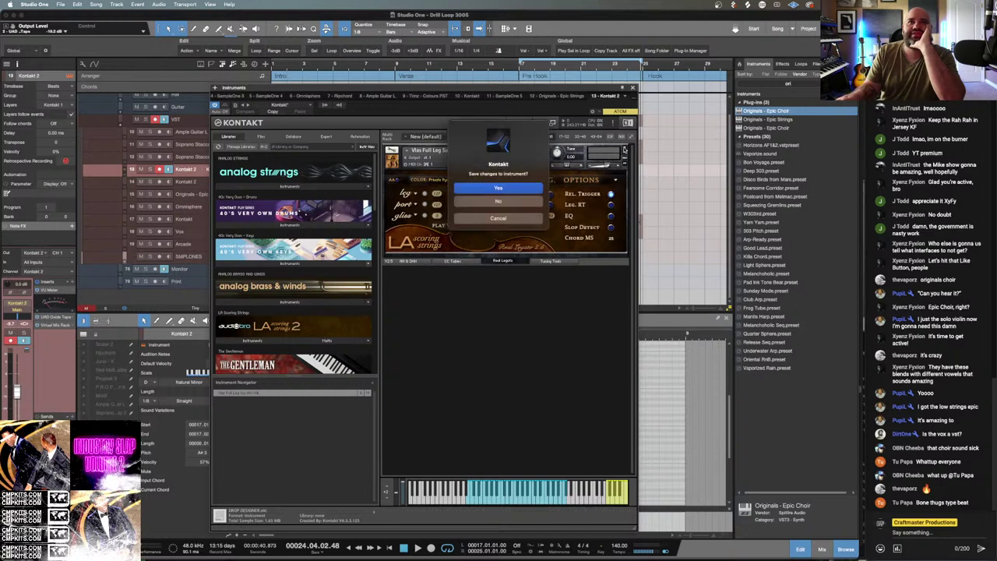
pyautogui.click(503, 217)
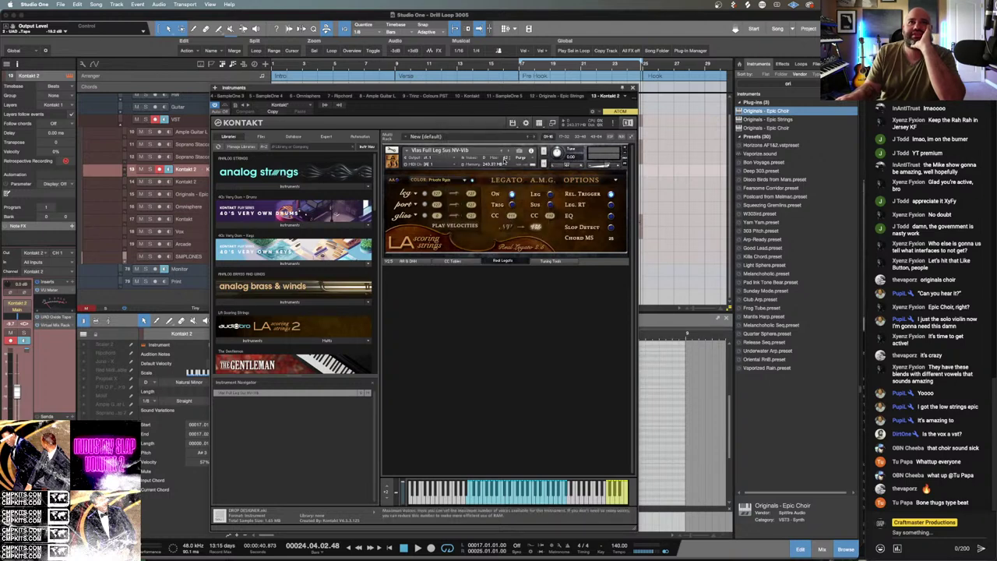
pyautogui.click(502, 151)
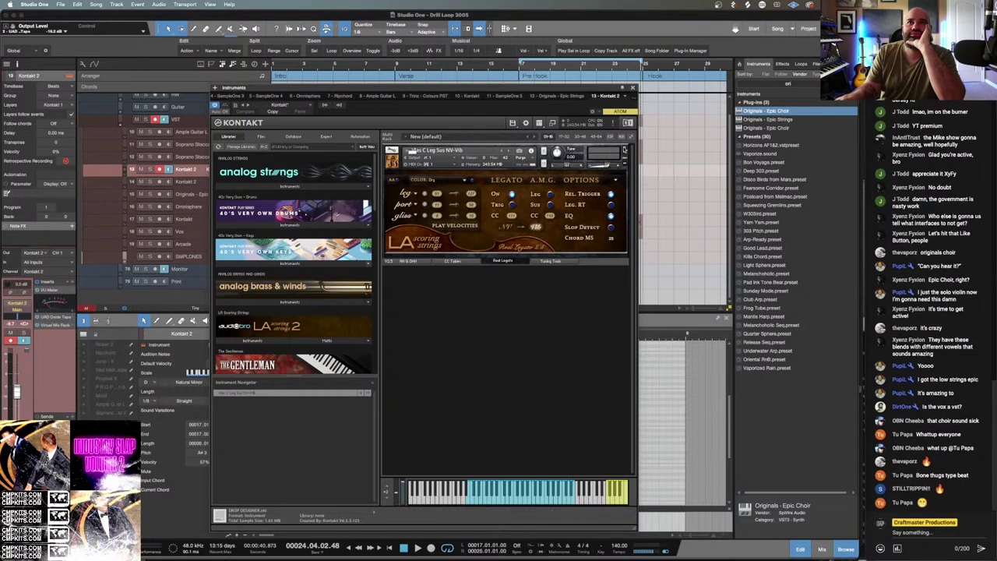
pyautogui.click(627, 148)
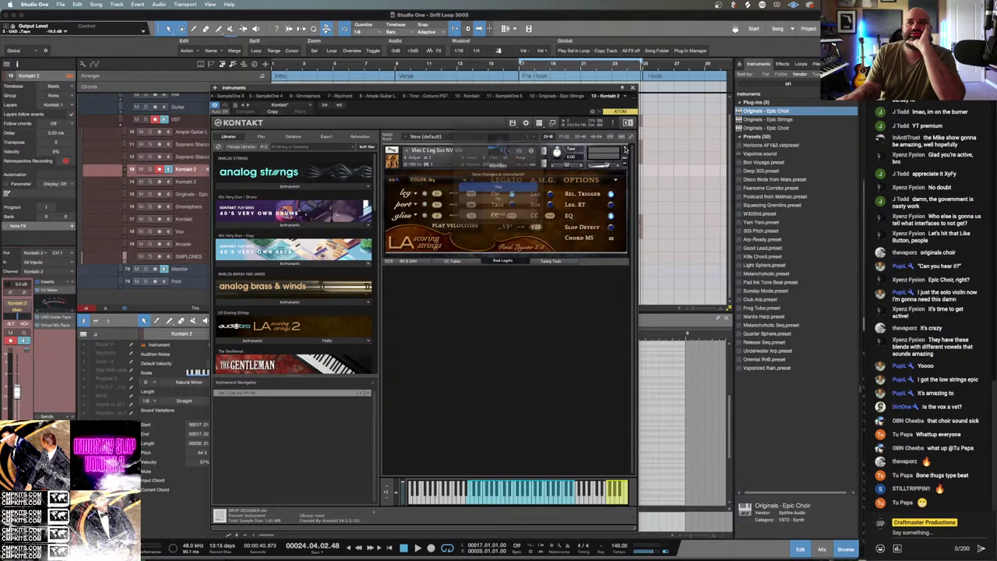
pyautogui.click(511, 200)
# Browse the LA Scoring Strings 2 legato sustain instruments and multis in the Kontakt library.
pyautogui.click(253, 340)
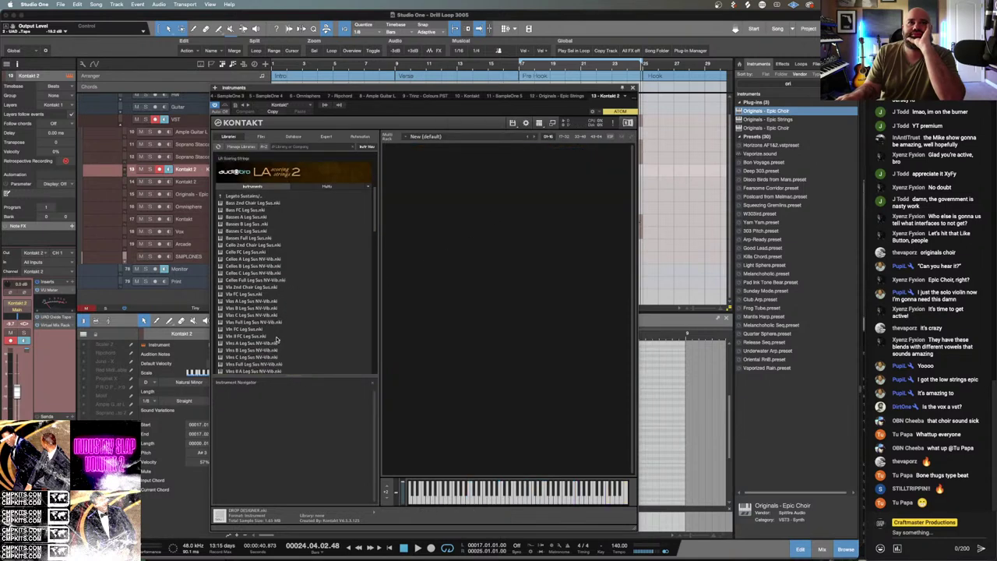
pyautogui.scroll(-4, 299, 255)
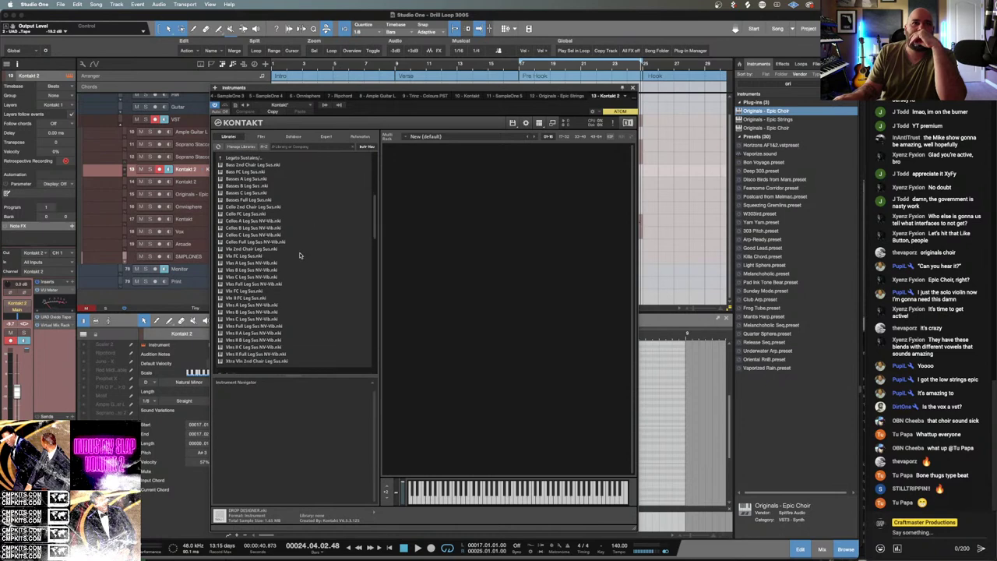
pyautogui.scroll(5, 299, 255)
pyautogui.scroll(-5, 302, 253)
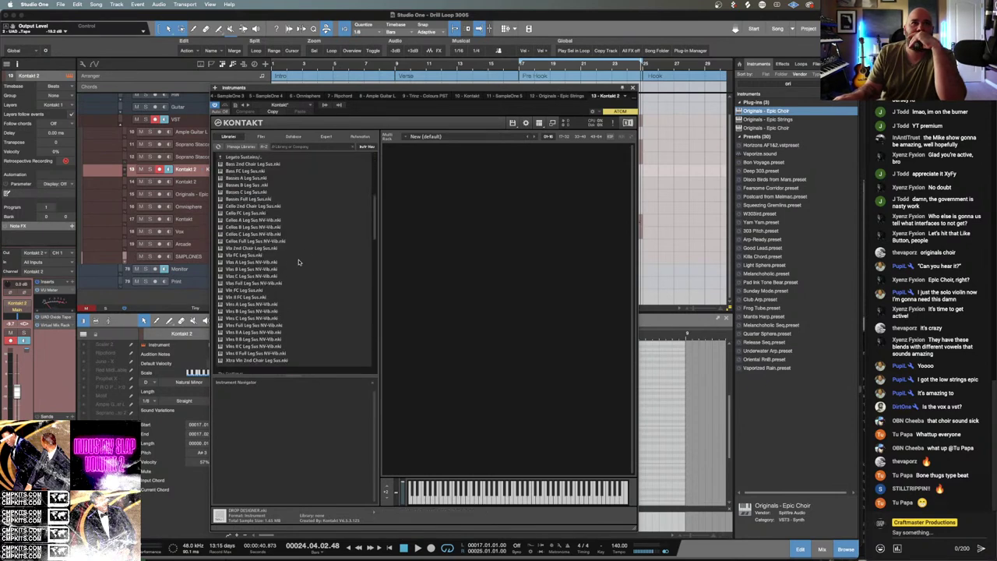
pyautogui.scroll(4, 304, 252)
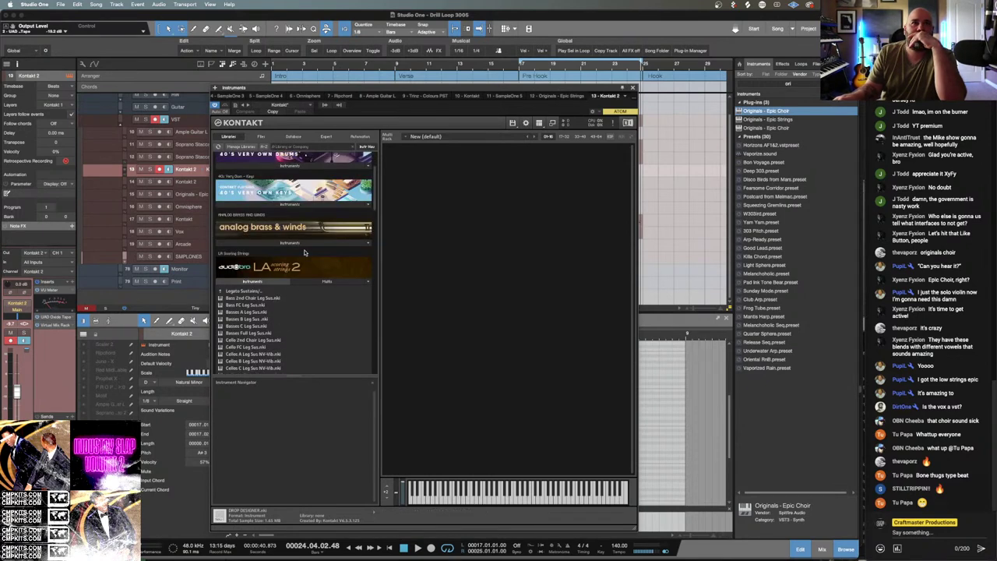
pyautogui.click(262, 282)
pyautogui.click(262, 238)
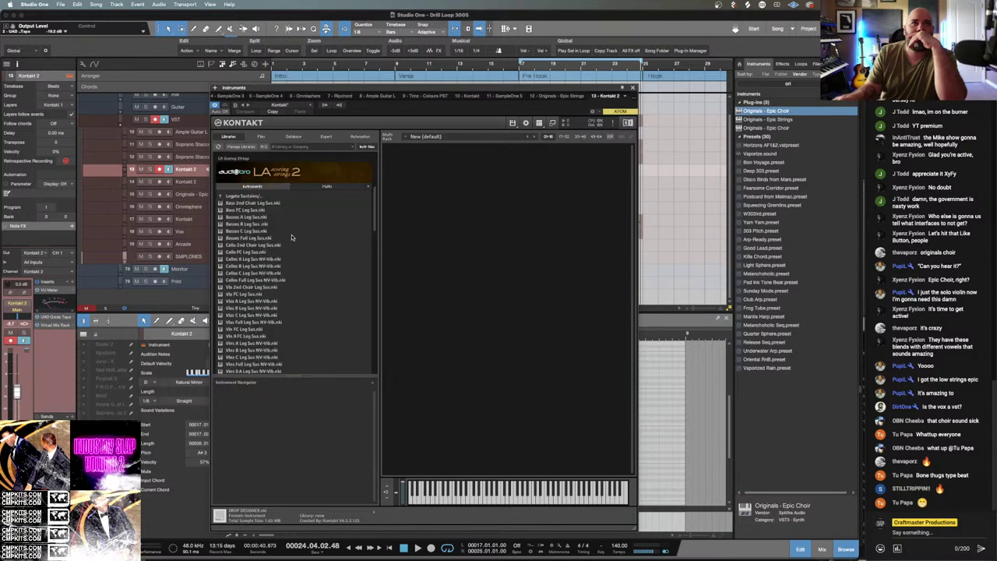
pyautogui.click(312, 188)
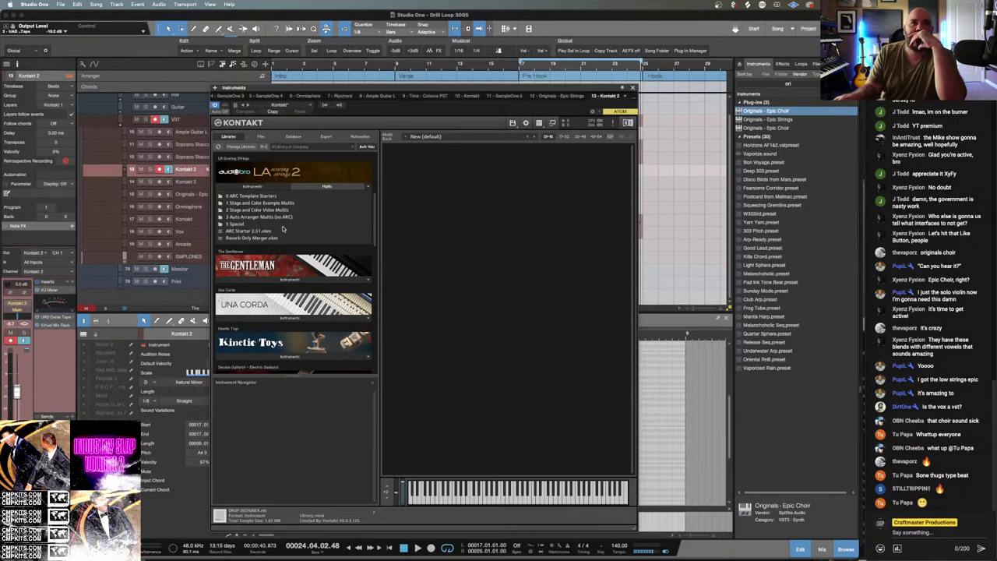
pyautogui.click(252, 187)
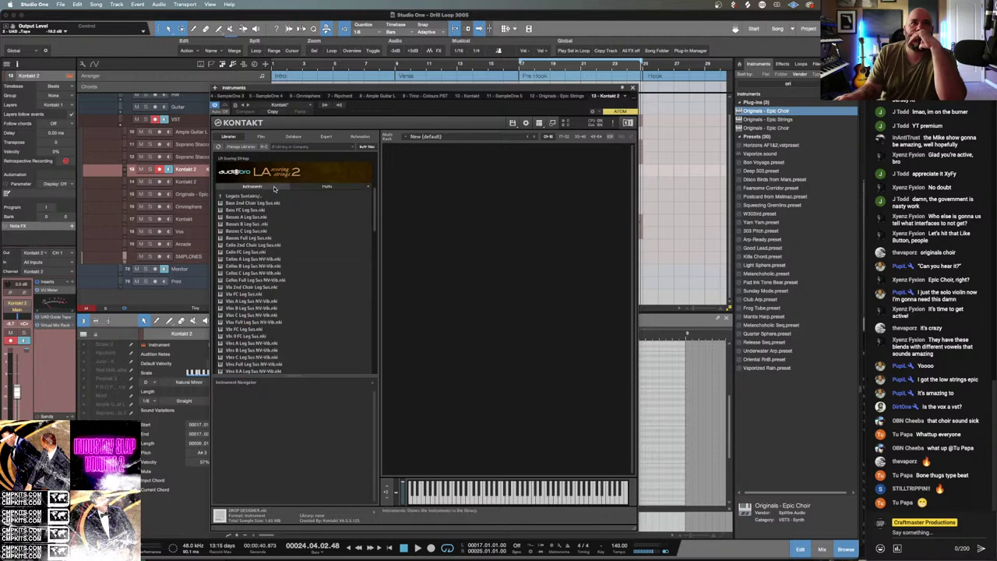
# Load the Vlas Full Tremolo Legato instrument from the Legato Tremolos folder of LA Scoring Strings 2.
pyautogui.click(239, 194)
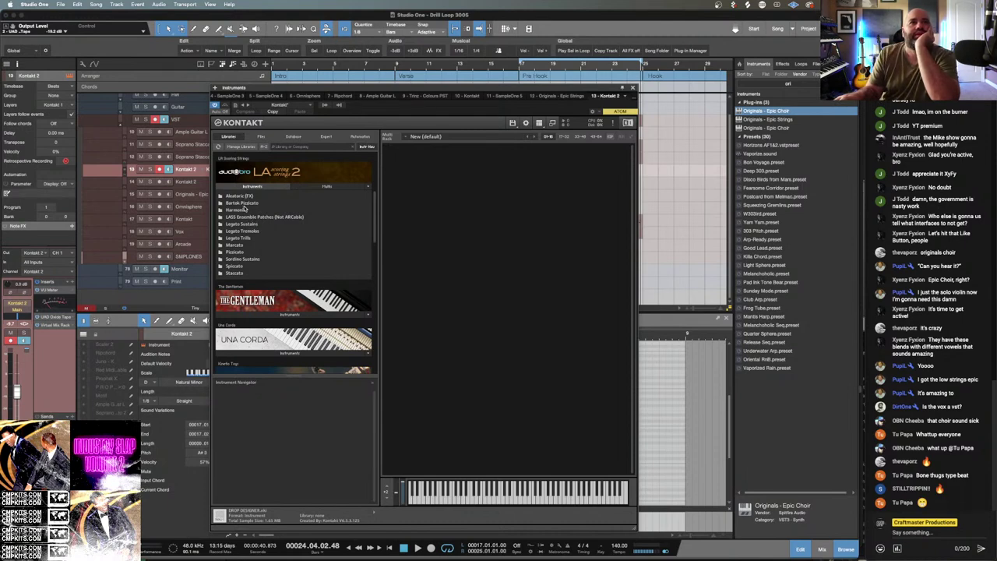
pyautogui.click(247, 232)
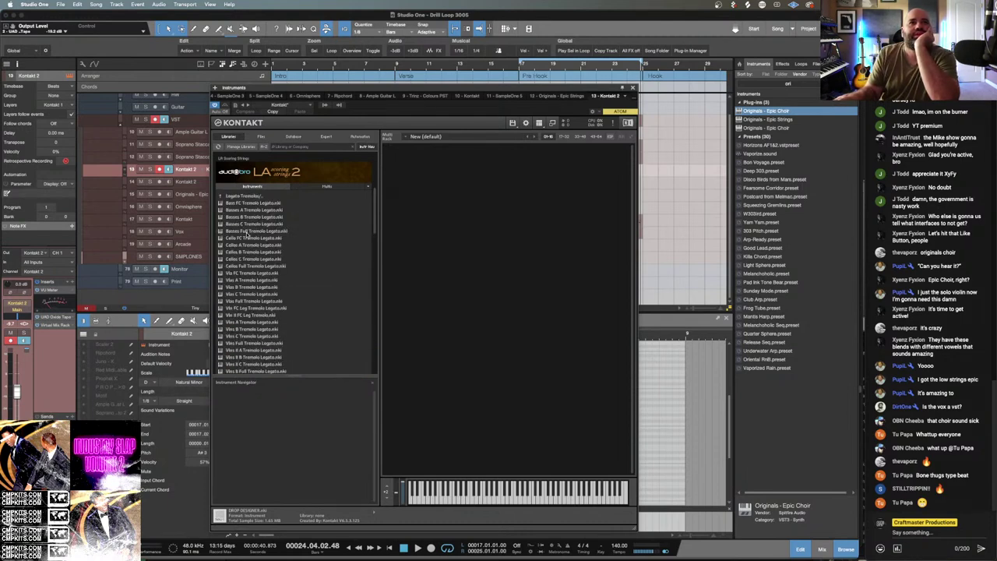
pyautogui.click(264, 302)
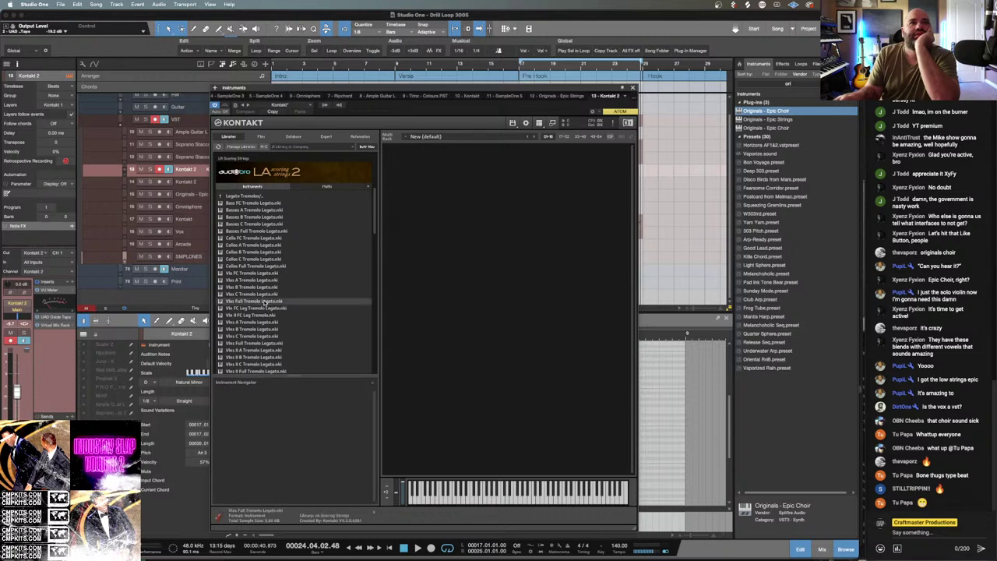
pyautogui.doubleClick(264, 303)
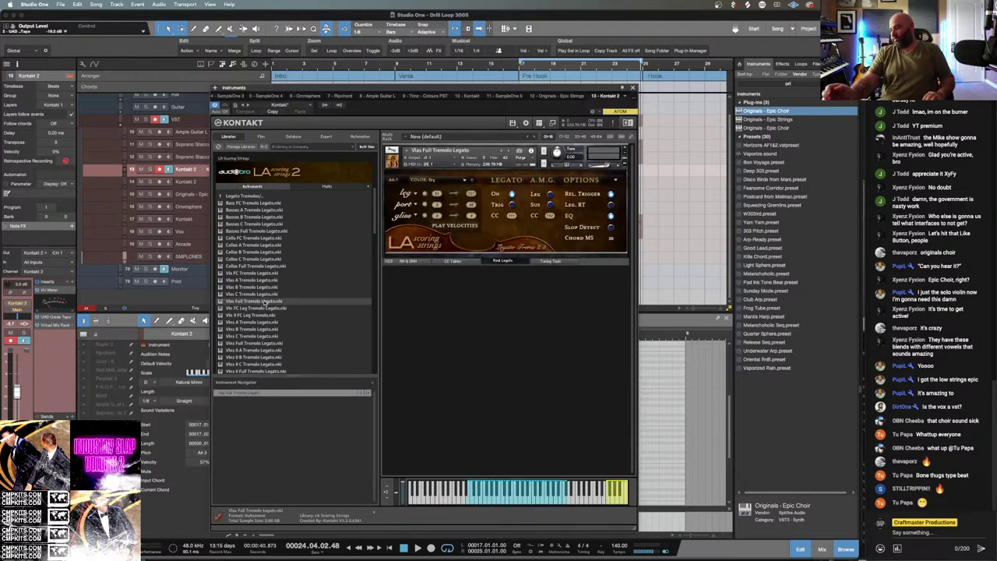
# Record a tremolo viola line of A#3, C4 and A3 across the Pre Hook on Kontakt 2 and close the instrument window.
pyautogui.press('space')
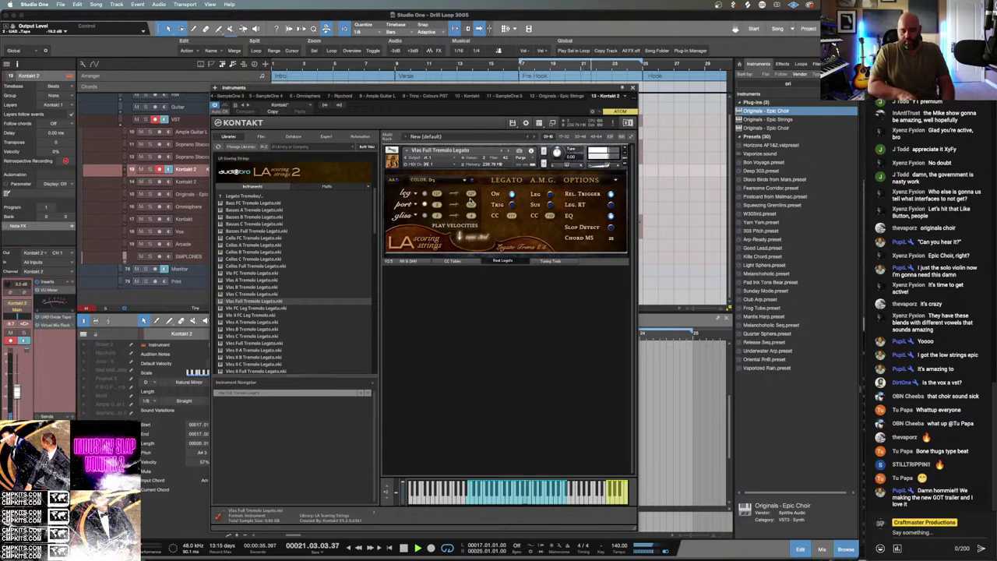
pyautogui.press('space')
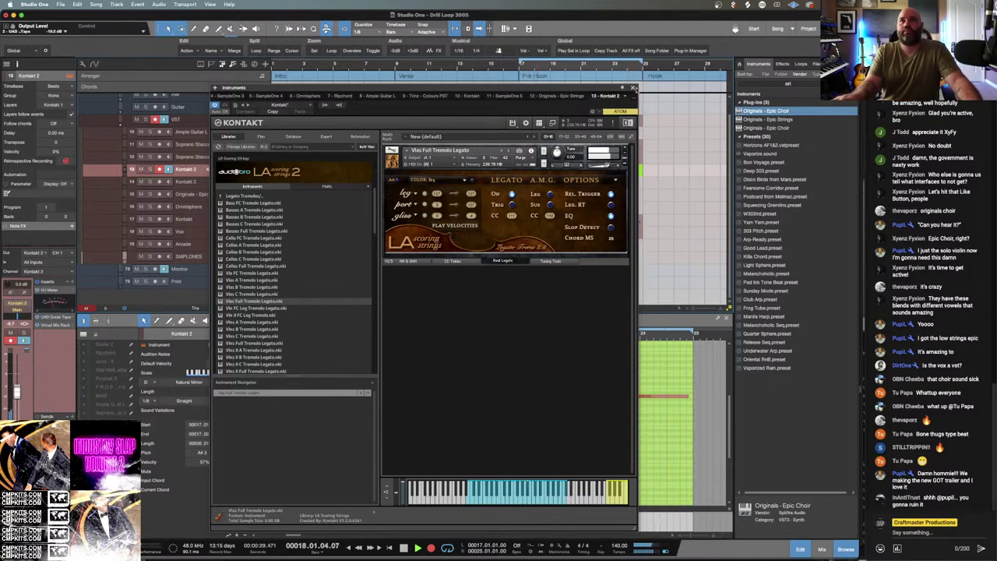
pyautogui.click(633, 88)
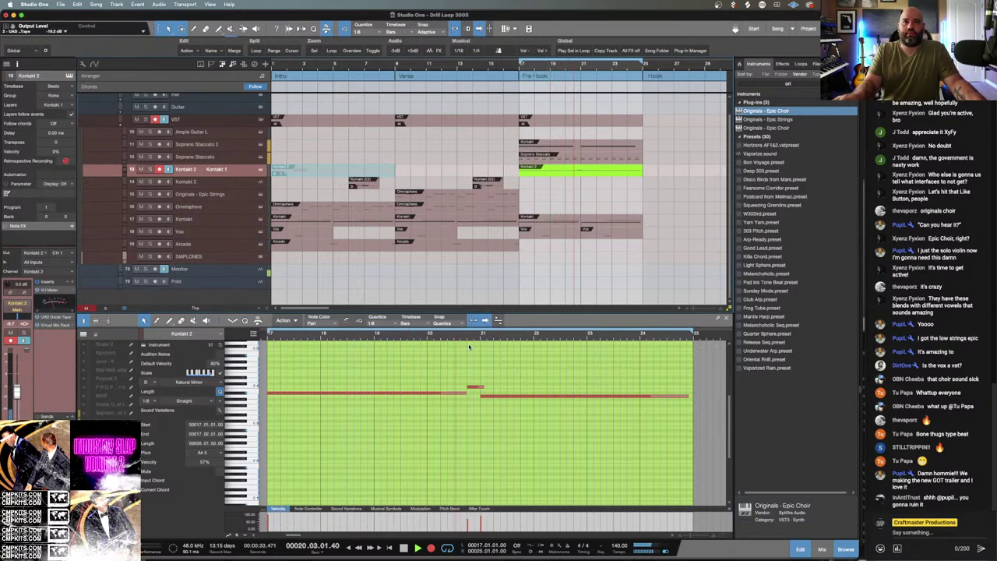
# Extend the recorded C4 note's start slightly earlier, before bar 20 beat 4, and shorten its end to bar 21.
pyautogui.scroll(5, 479, 362)
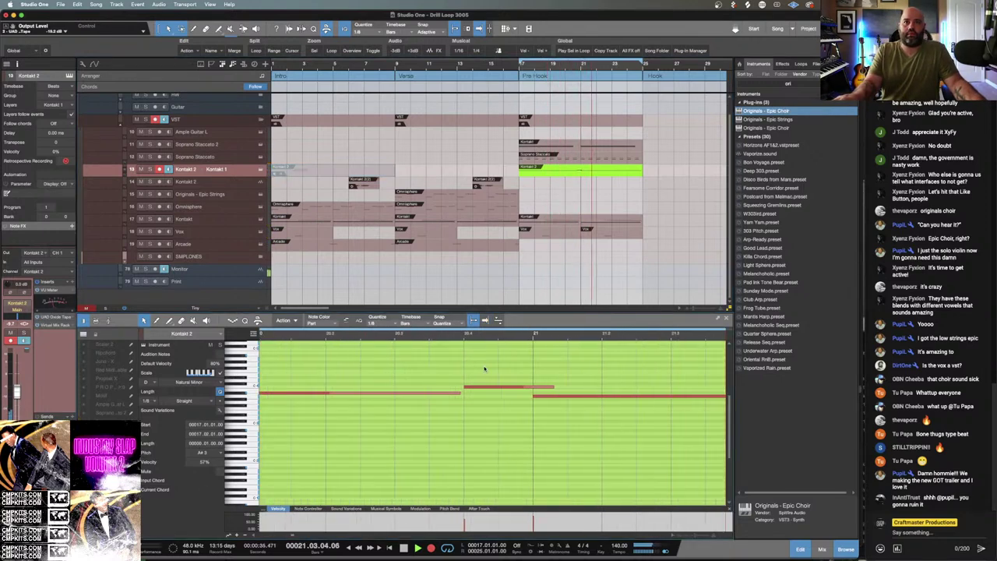
pyautogui.moveTo(464, 387); pyautogui.dragTo(444, 388)
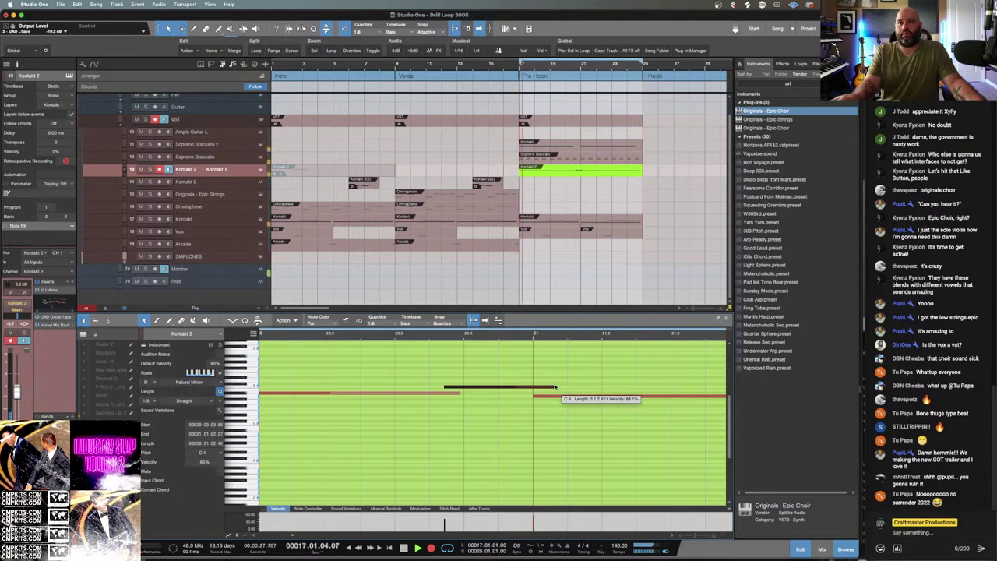
pyautogui.moveTo(555, 387); pyautogui.dragTo(533, 401)
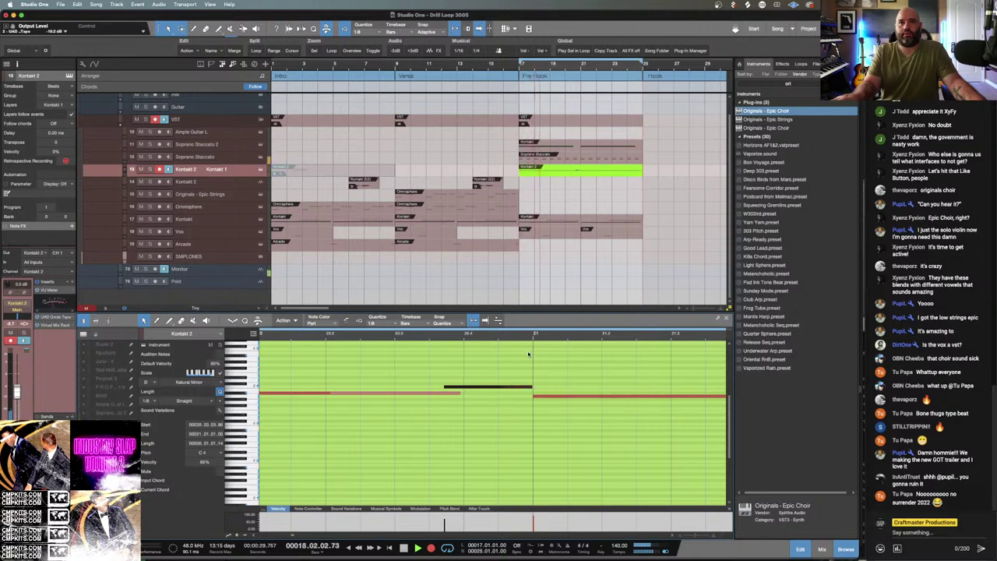
pyautogui.scroll(-2, 533, 334)
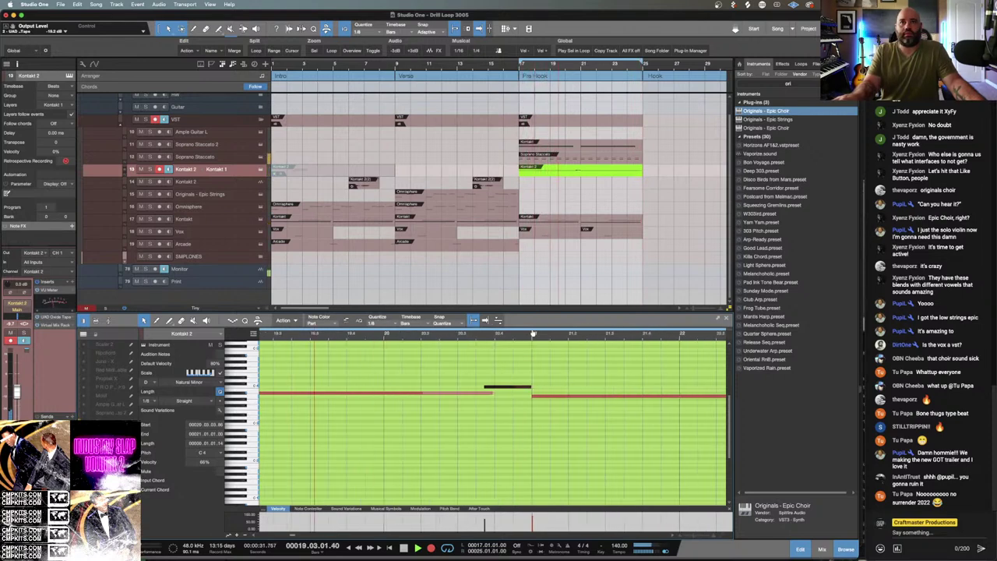
# Collapse the take layers under the armed Kontakt 2 track and play the arrangement from the start.
pyautogui.scroll(-1, 533, 334)
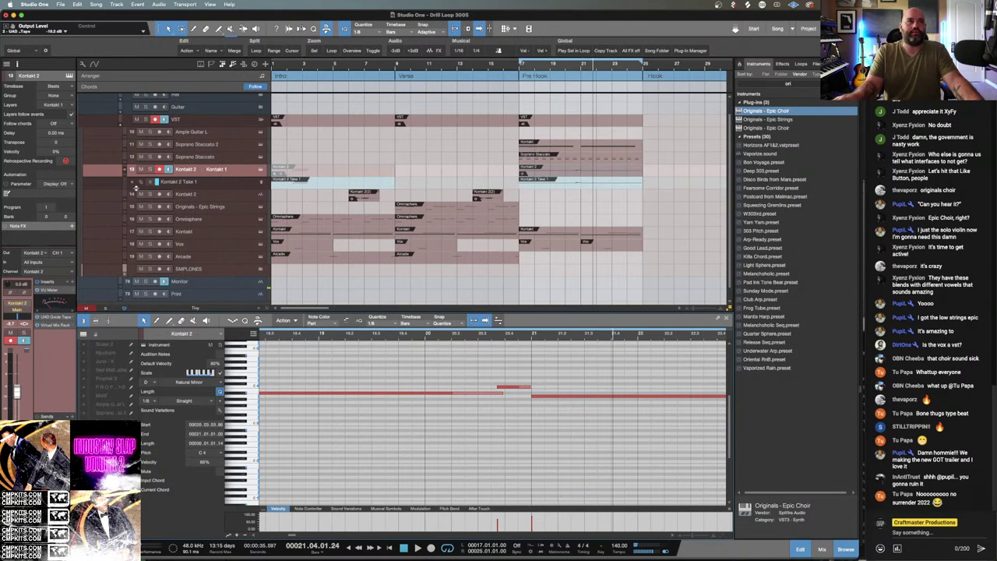
pyautogui.click(133, 186)
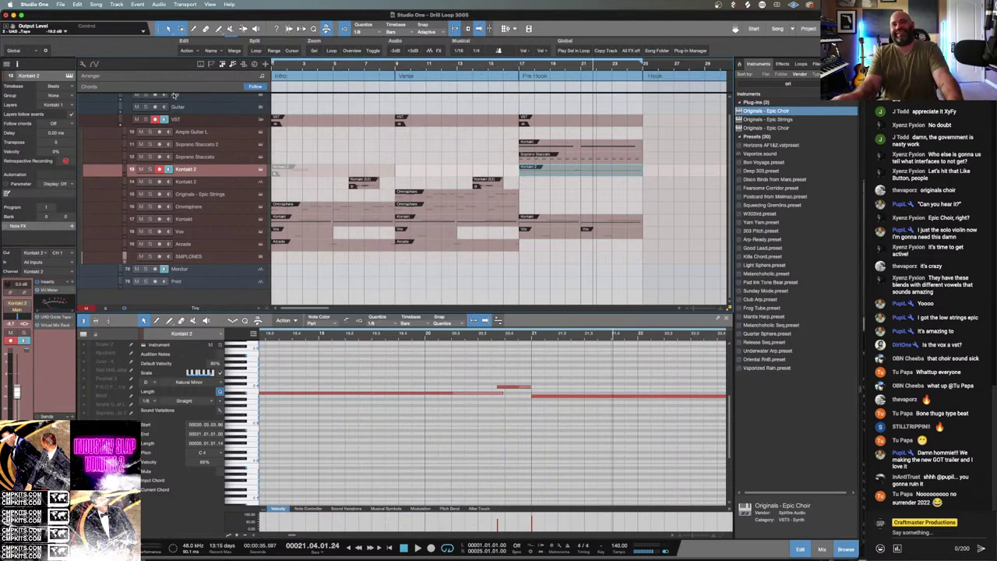
pyautogui.press('space')
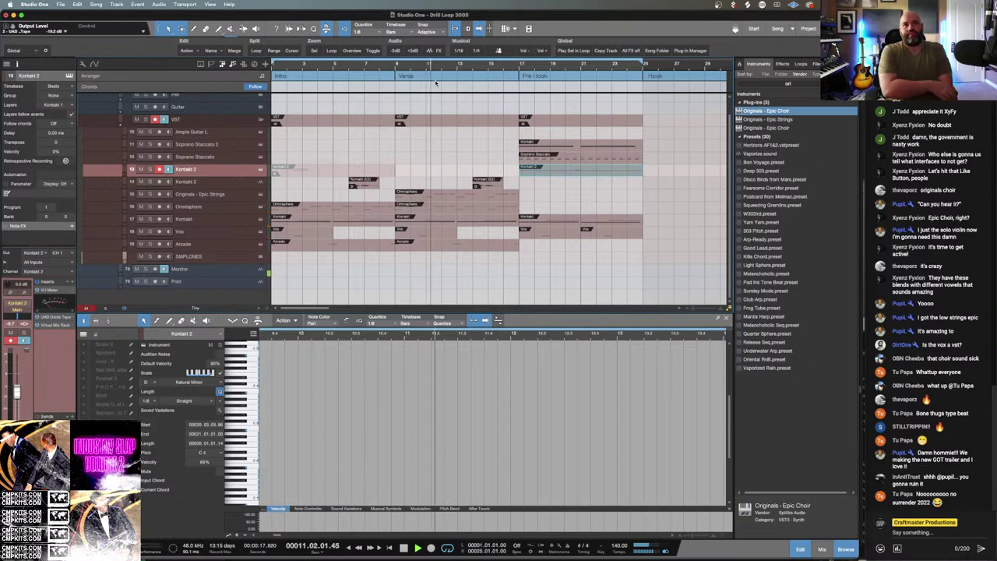
# Show the mixer, select the tracks from the lower Kontakt 2 through Arcade, and raise their channel levels together.
pyautogui.click(232, 196)
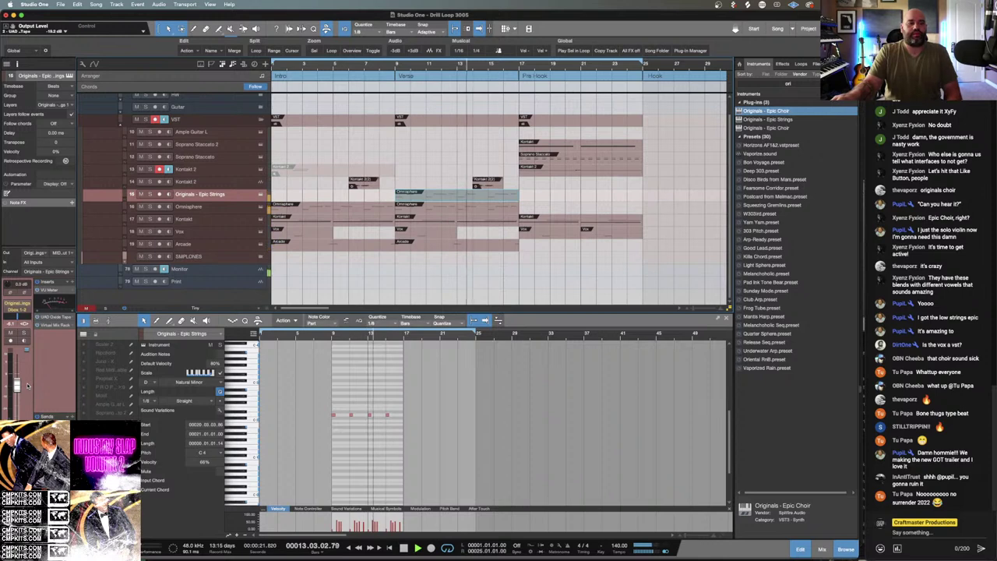
pyautogui.press('F3')
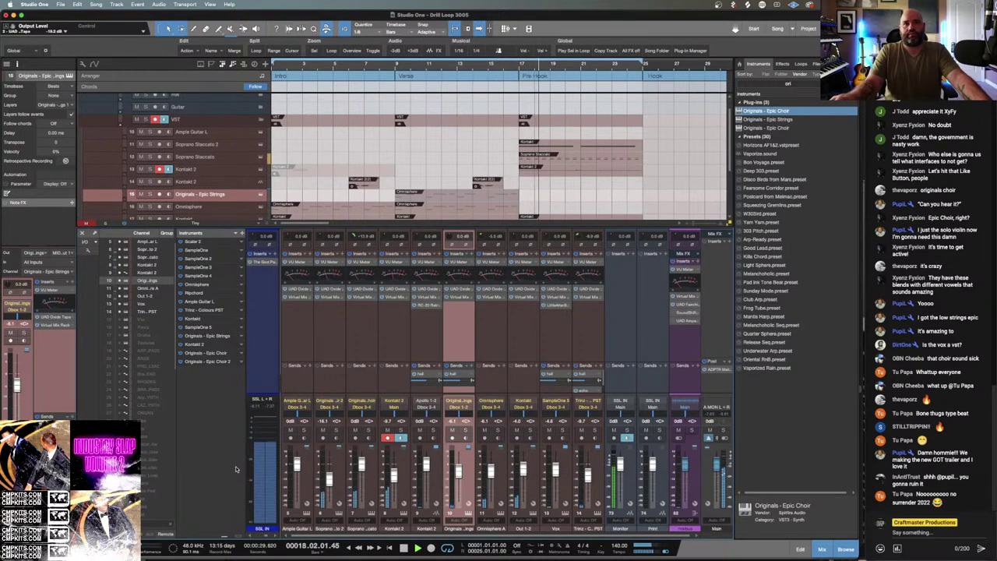
pyautogui.scroll(-5, 409, 183)
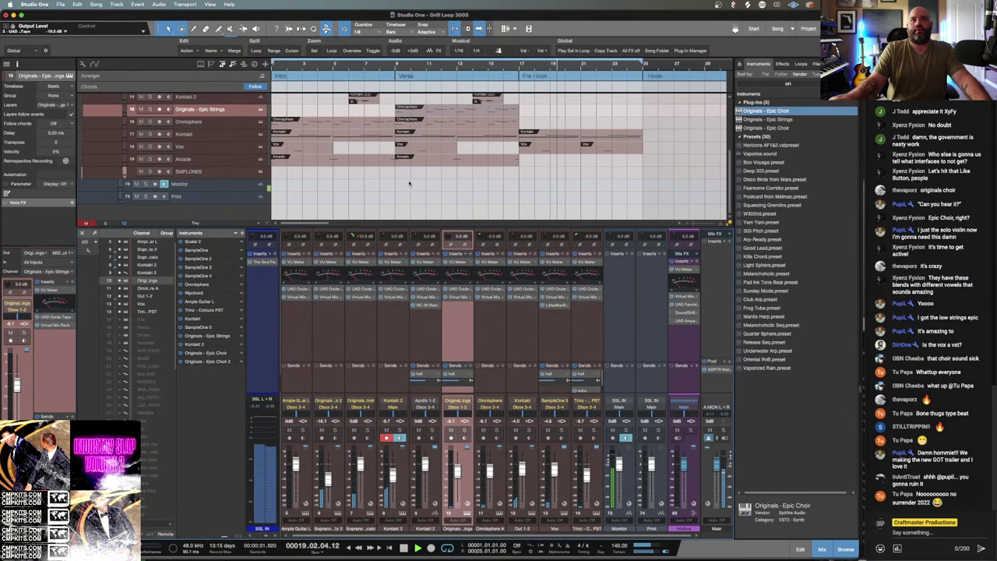
pyautogui.scroll(3, 409, 183)
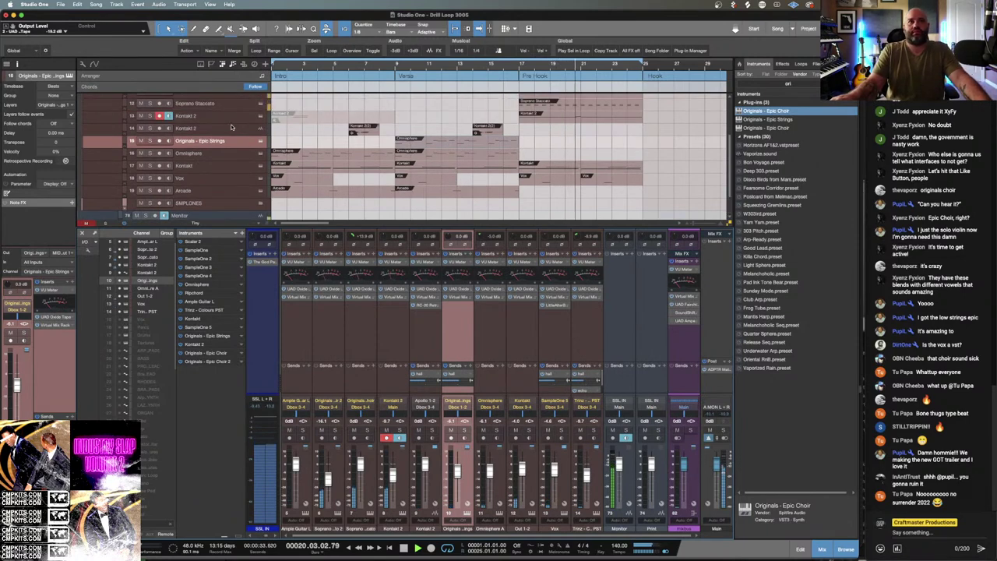
pyautogui.moveTo(231, 128); pyautogui.dragTo(231, 190)
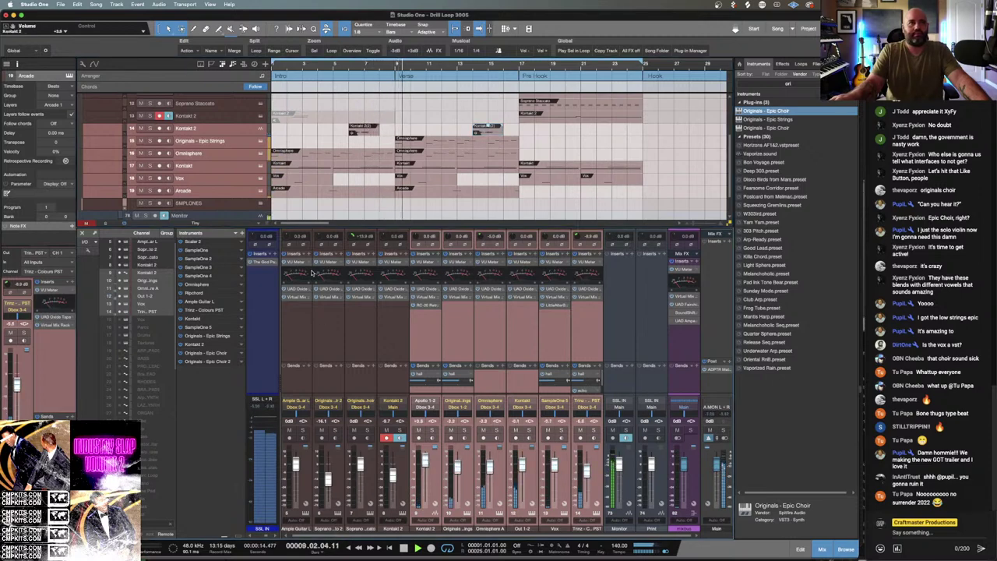
# Raise the selected channels further, bringing Arcade to -1.0 dB, while monitoring The God Particle on SSL IN, and close the plug-in.
pyautogui.click(263, 264)
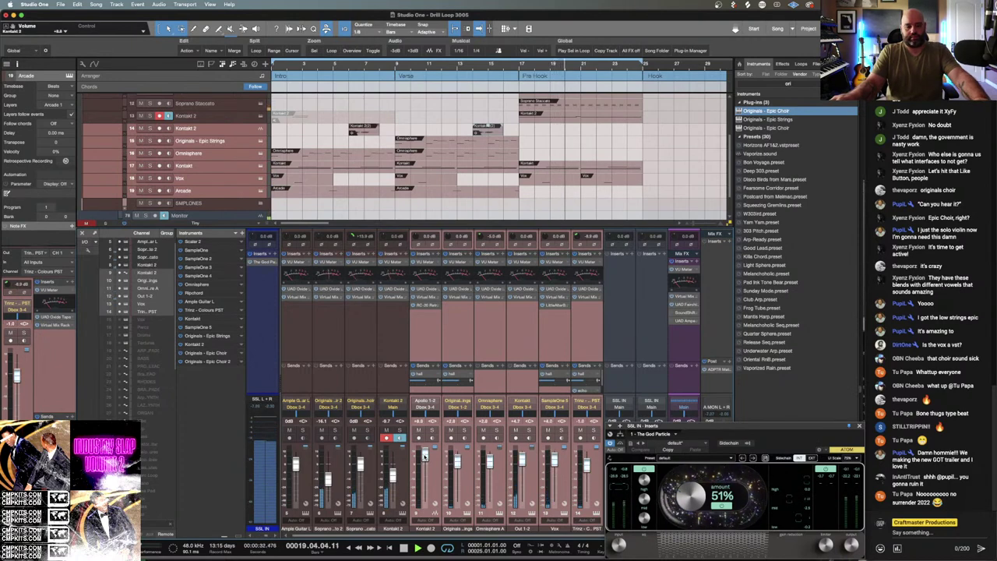
pyautogui.press('space')
pyautogui.press('space')
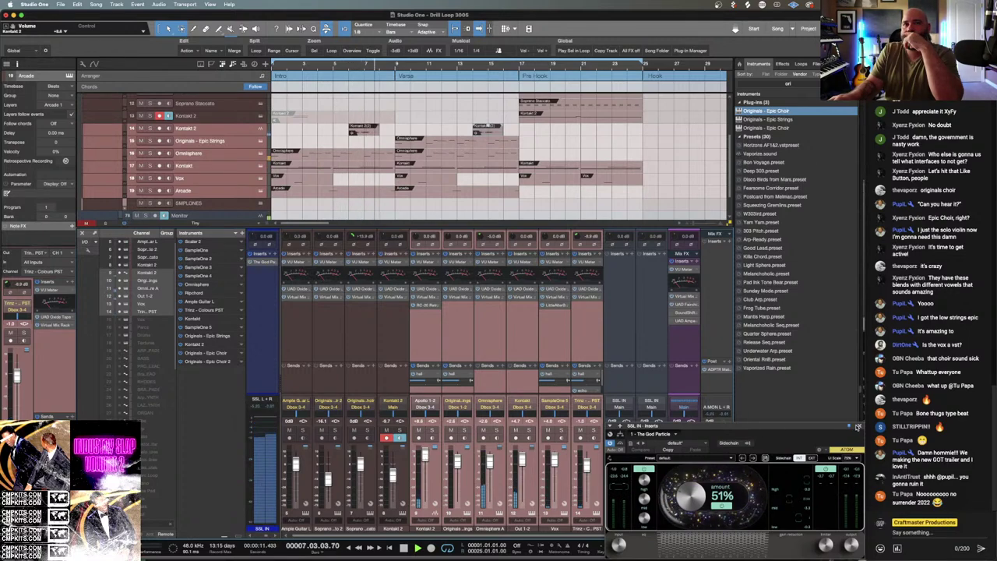
pyautogui.click(857, 427)
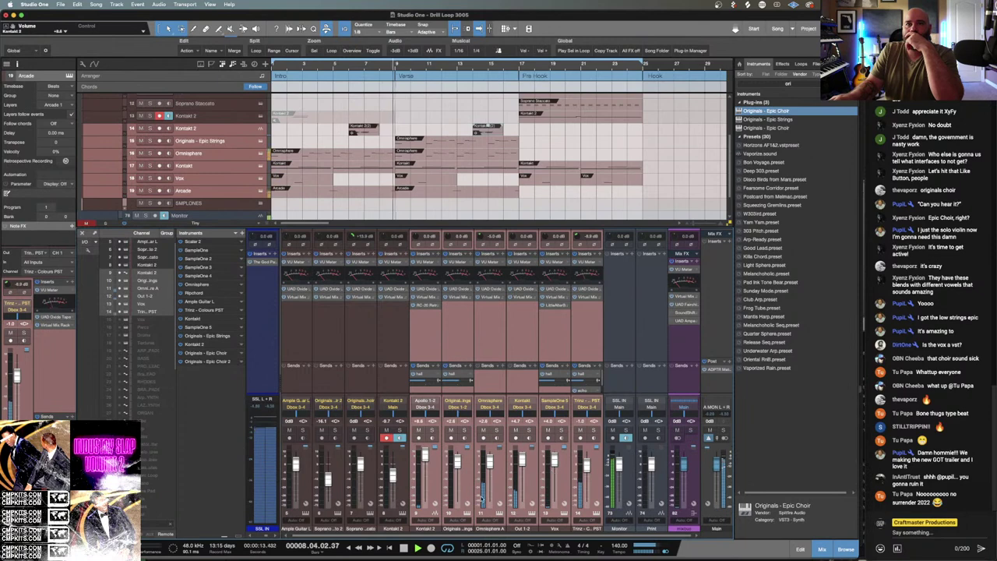
# Raise the two Soprano Staccato channels and the armed Kontakt 2 channel together, and set Kontakt 2 to -7.1 dB.
pyautogui.click(404, 491)
pyautogui.click(339, 489)
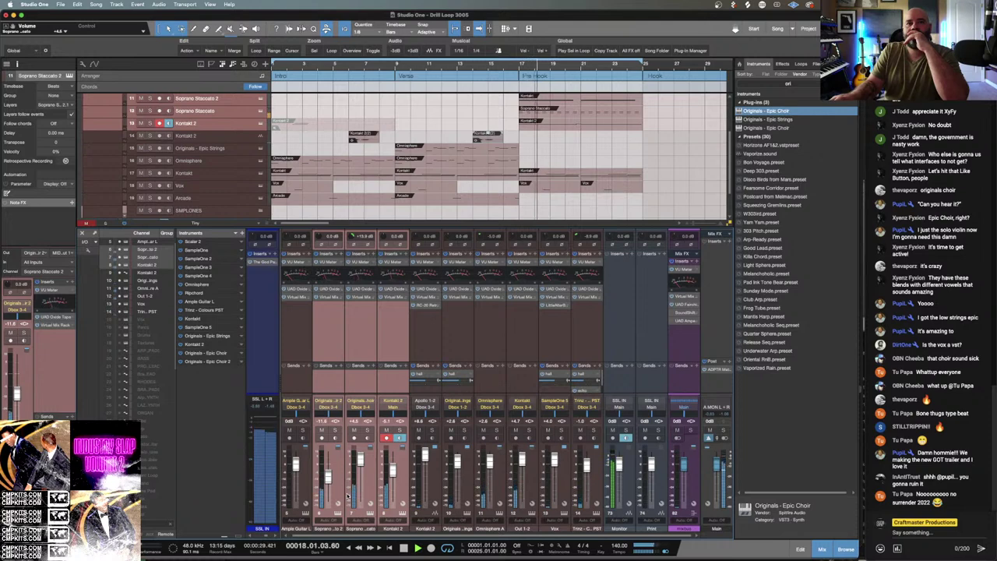
pyautogui.click(393, 470)
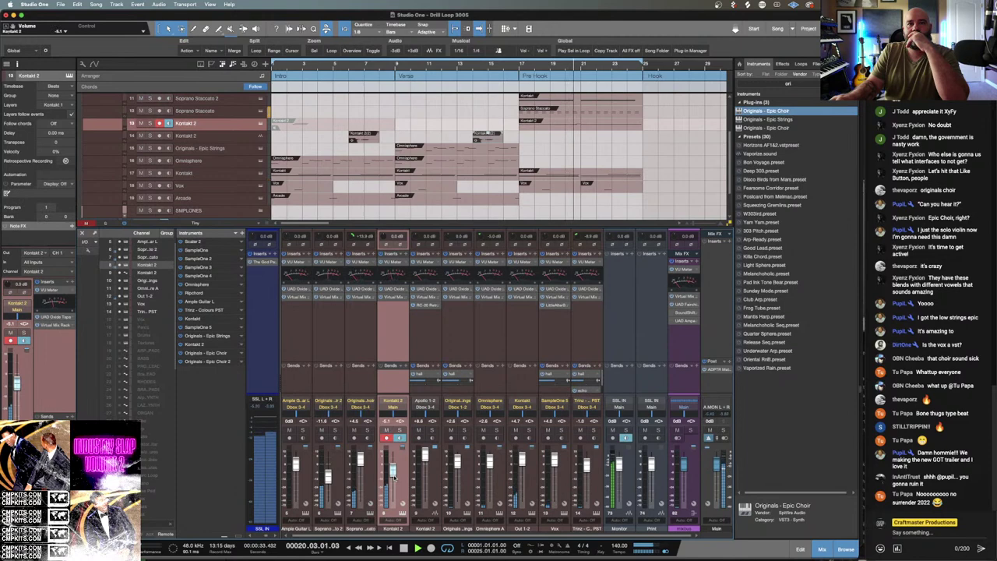
pyautogui.moveTo(392, 470); pyautogui.dragTo(393, 471)
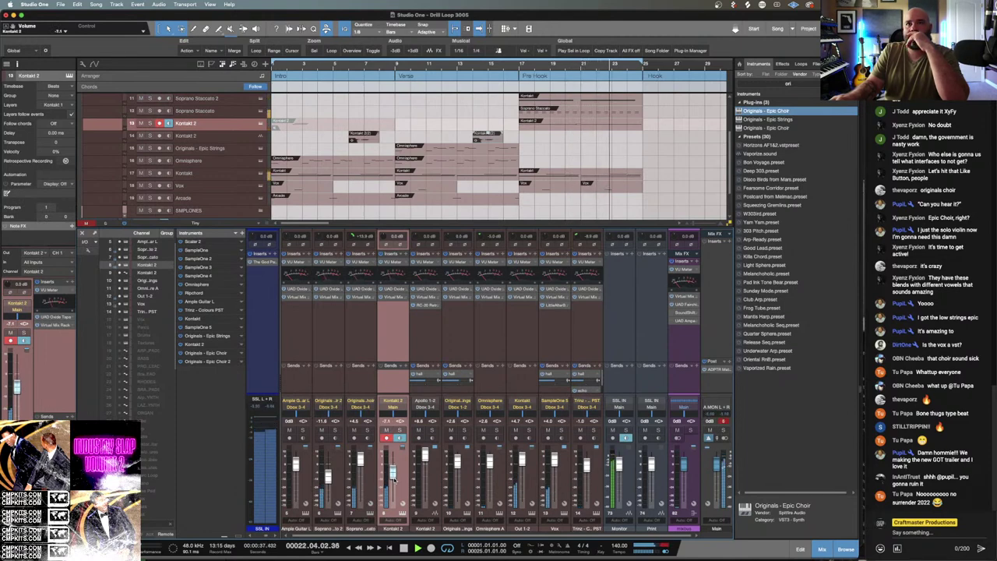
# Insert FabFilter Pro-Q 3 on the armed Kontakt 2 channel, moving its high cut to 30000 Hz and its low cut lower.
pyautogui.click(73, 284)
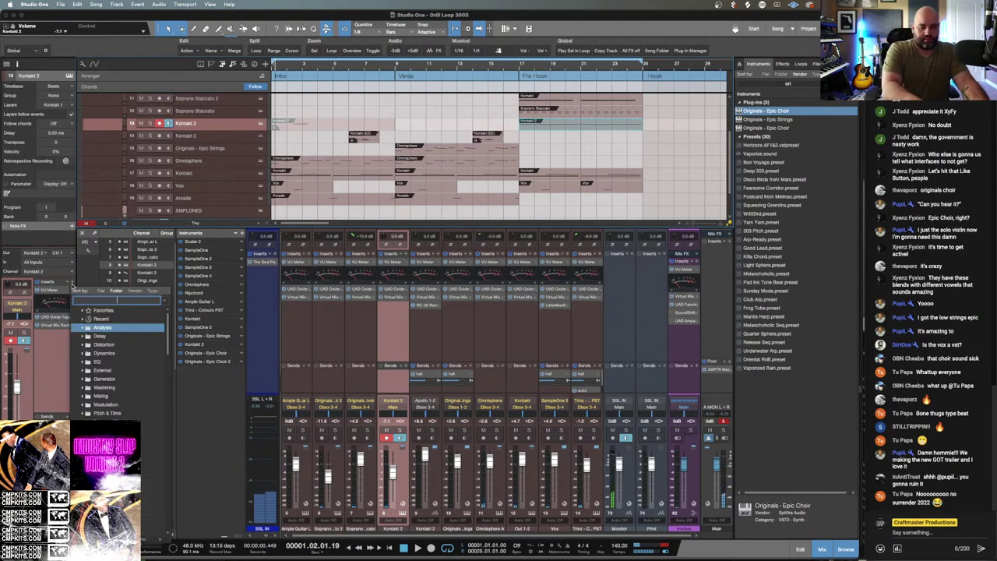
pyautogui.write('pro')
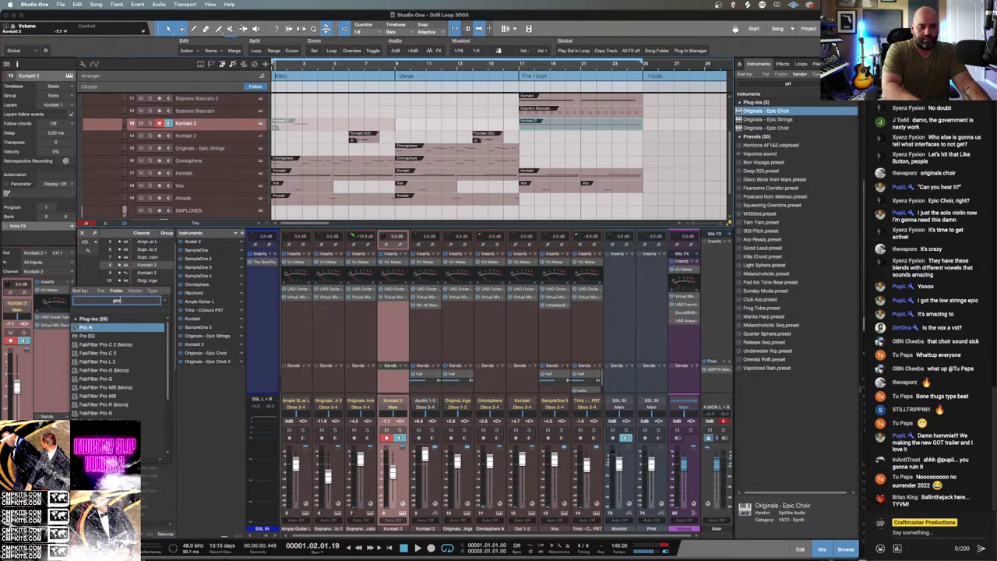
pyautogui.write('-q 3')
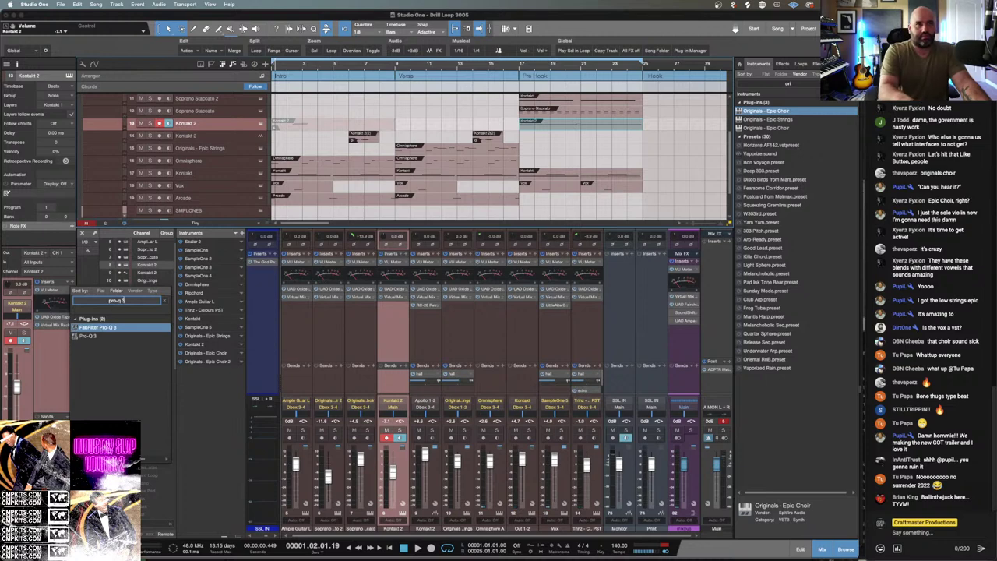
pyautogui.press('Return')
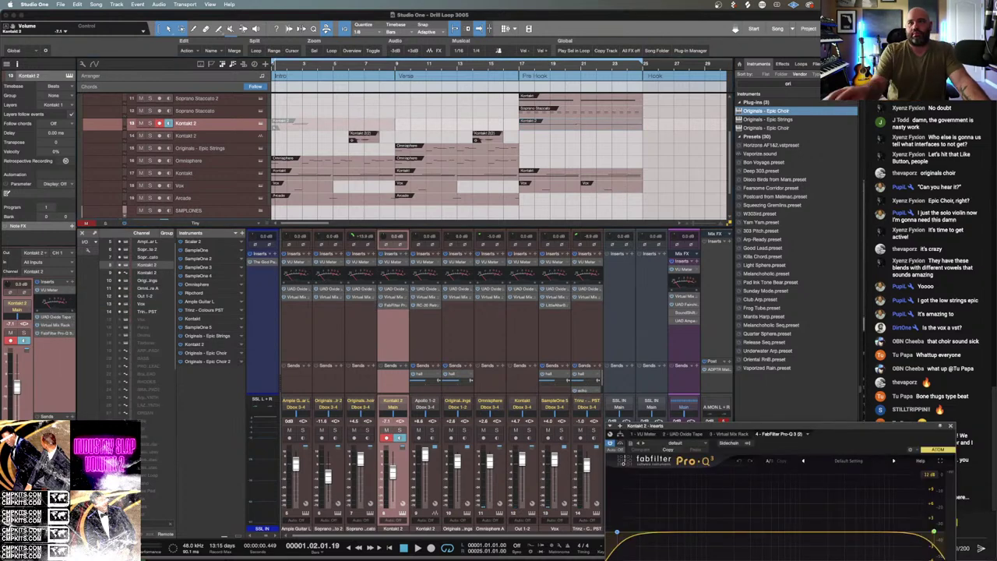
pyautogui.moveTo(863, 430); pyautogui.dragTo(281, 250)
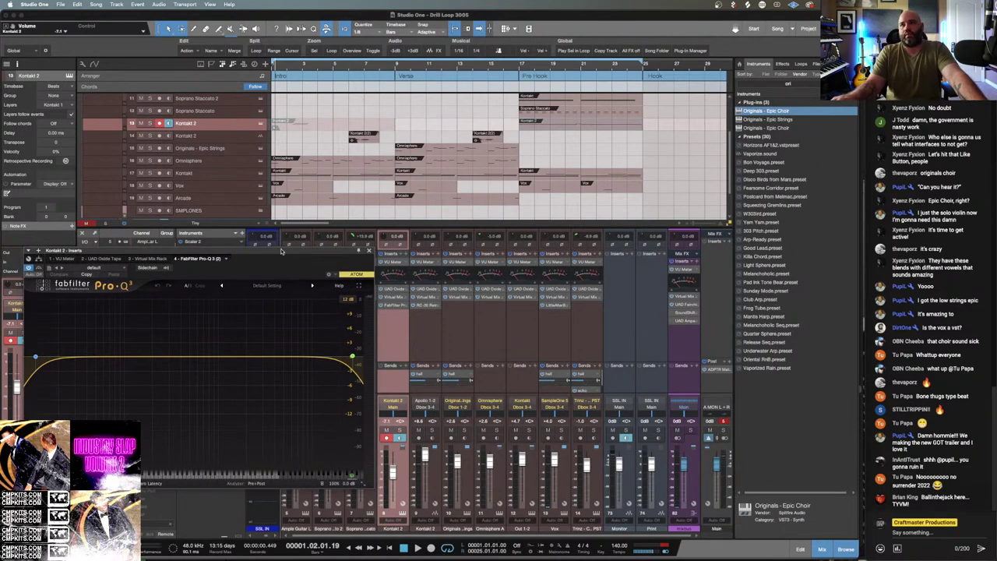
pyautogui.click(352, 357)
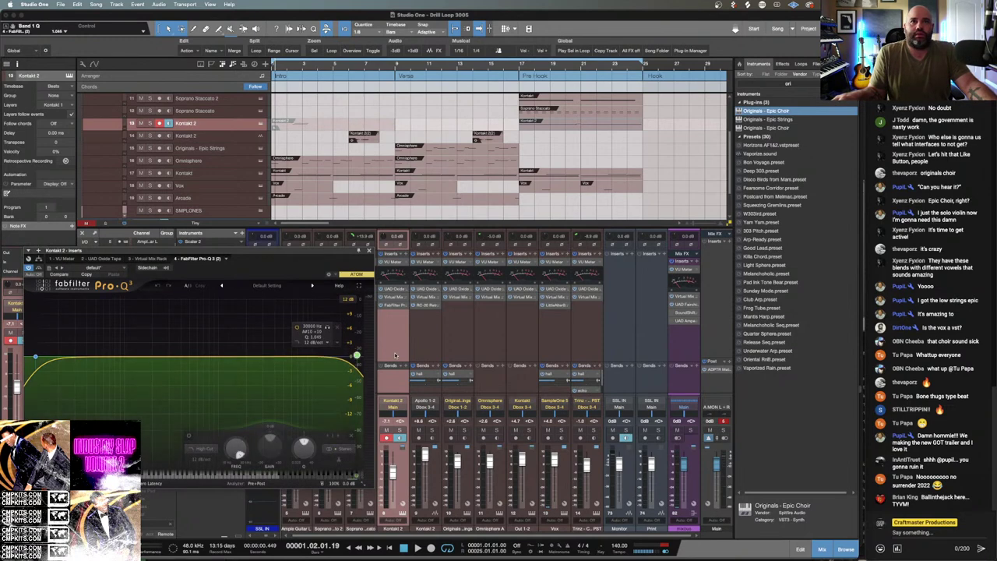
pyautogui.click(35, 361)
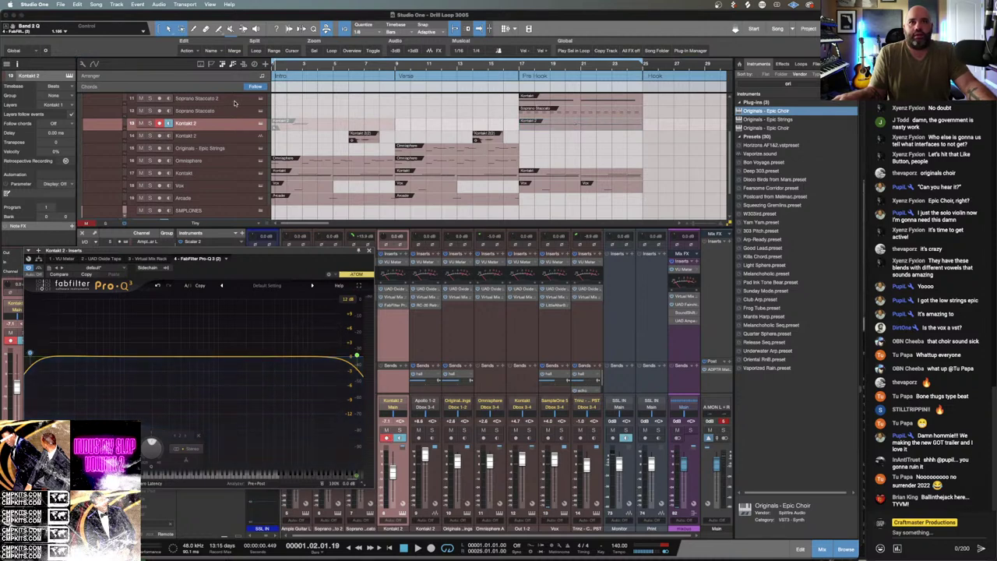
# Copy the Kontakt 2 Pro-Q 3 to Soprano Staccato 2 and overlay the other Pro-Q instance's spectrum in its analyzer.
pyautogui.click(234, 102)
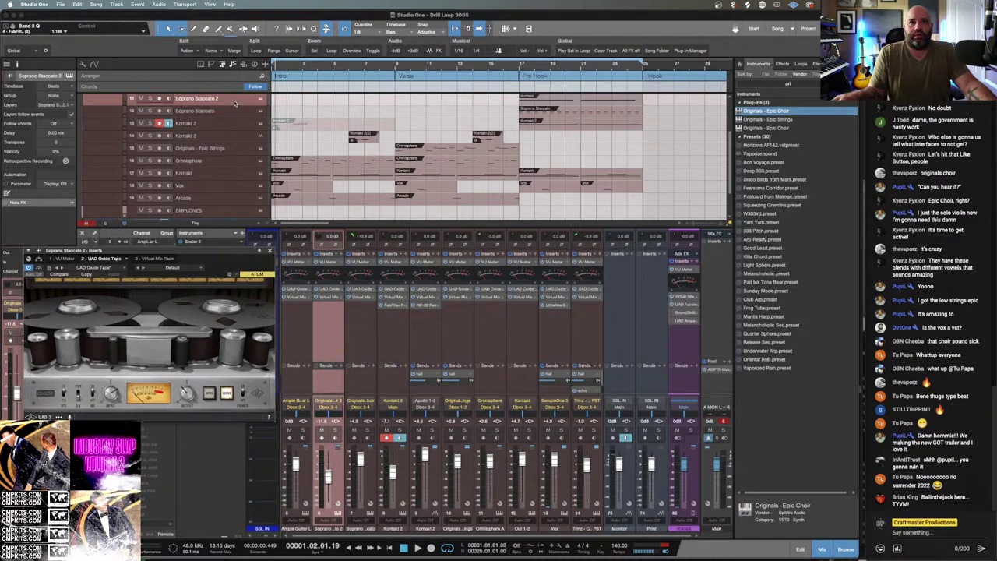
pyautogui.click(393, 306)
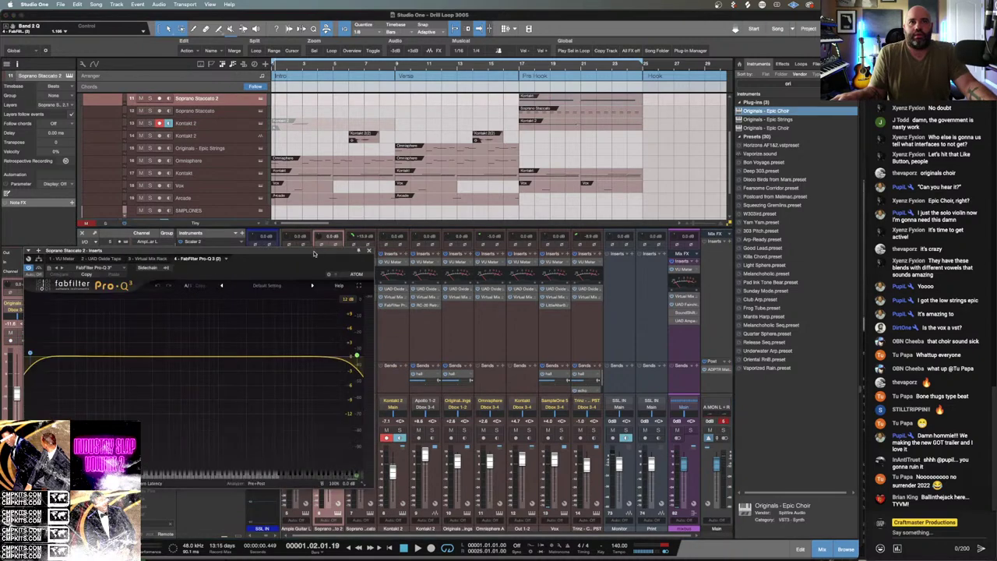
pyautogui.click(257, 484)
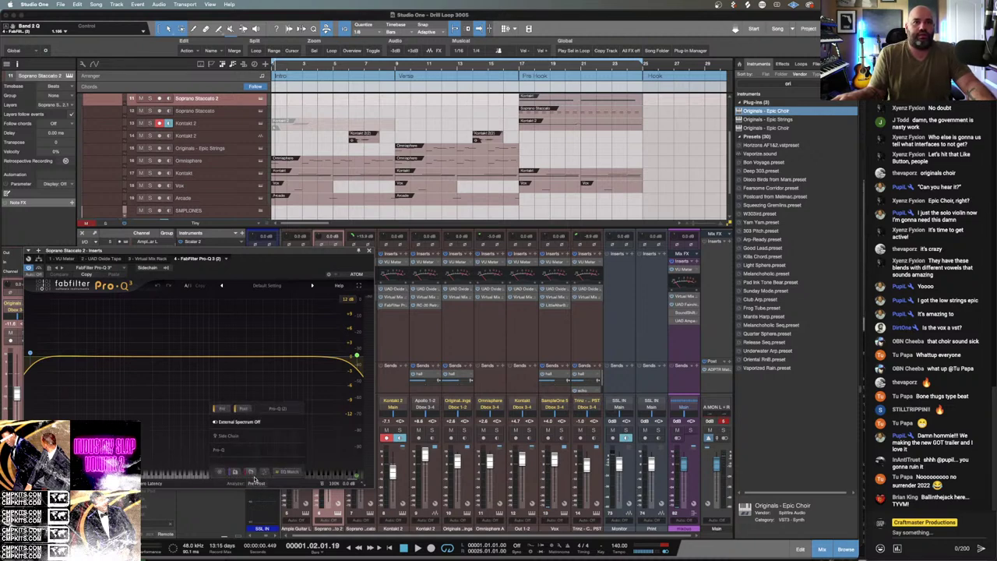
pyautogui.click(259, 484)
pyautogui.click(259, 484)
pyautogui.press('space')
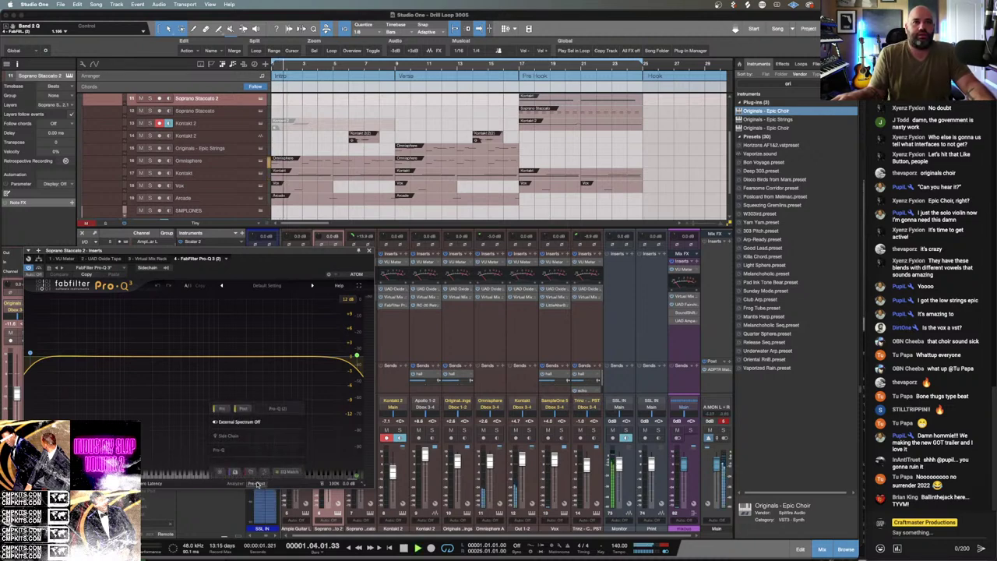
pyautogui.click(248, 452)
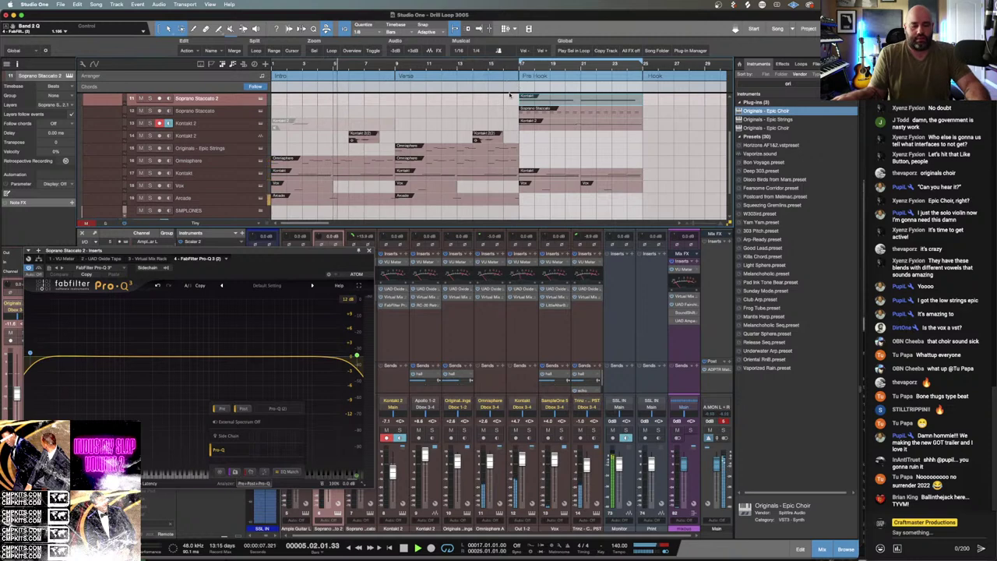
# Play the Pre Hook and add a low-mid bell band cutting about 3.6 dB in the Soprano Staccato 2 Pro-Q 3.
pyautogui.click(520, 65)
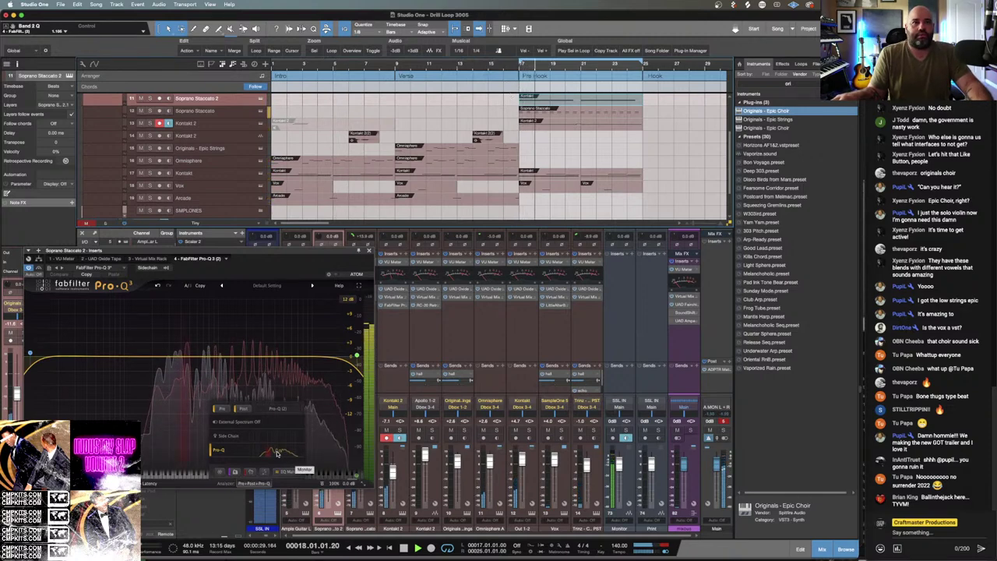
pyautogui.click(185, 364)
pyautogui.moveTo(185, 365); pyautogui.dragTo(186, 374)
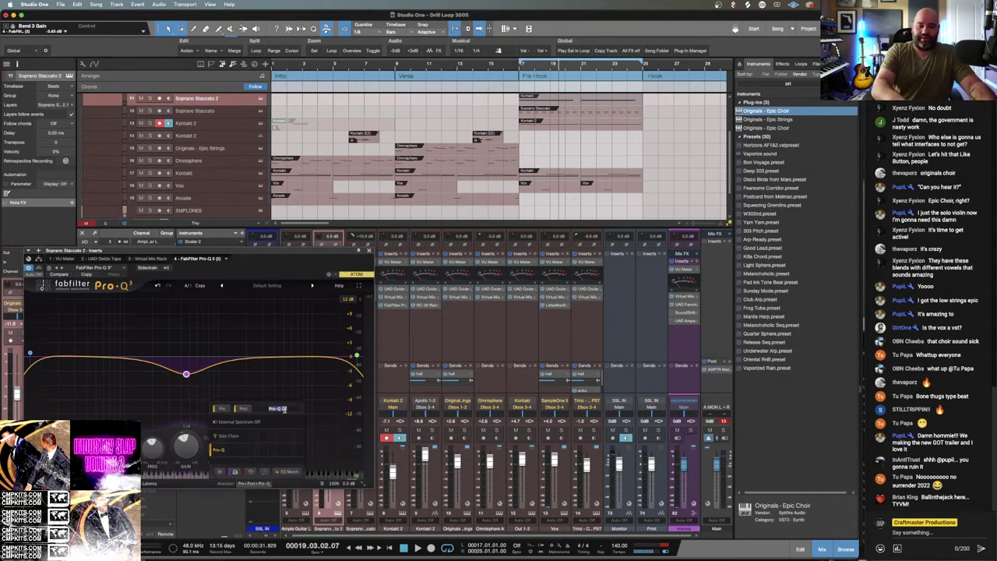
pyautogui.press('super+z')
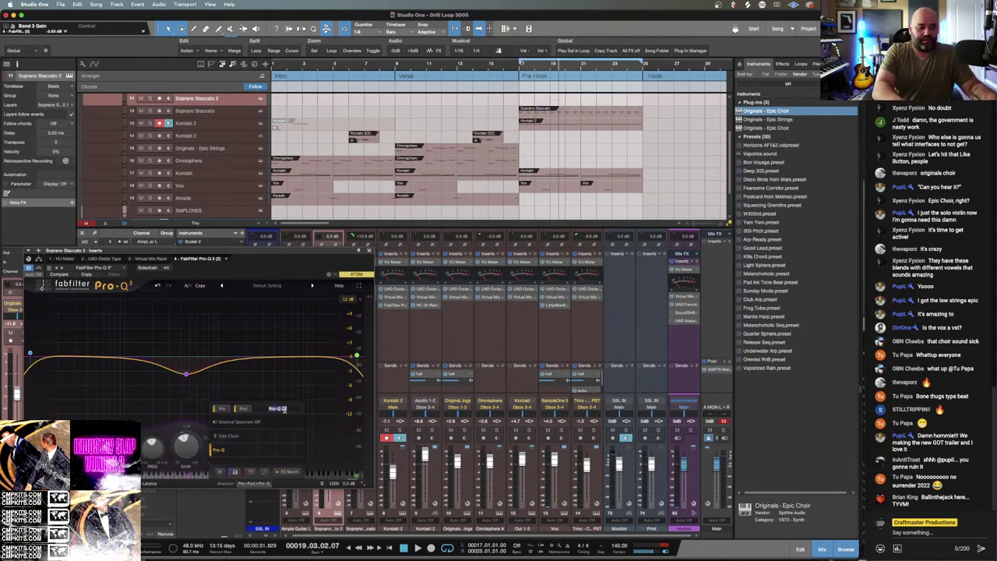
pyautogui.press('super+shift+z')
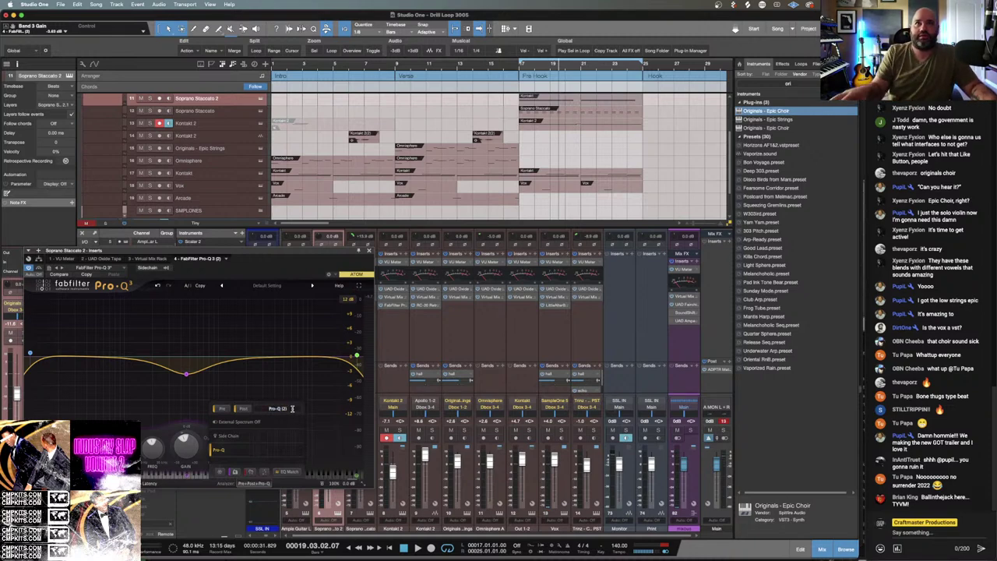
pyautogui.click(640, 351)
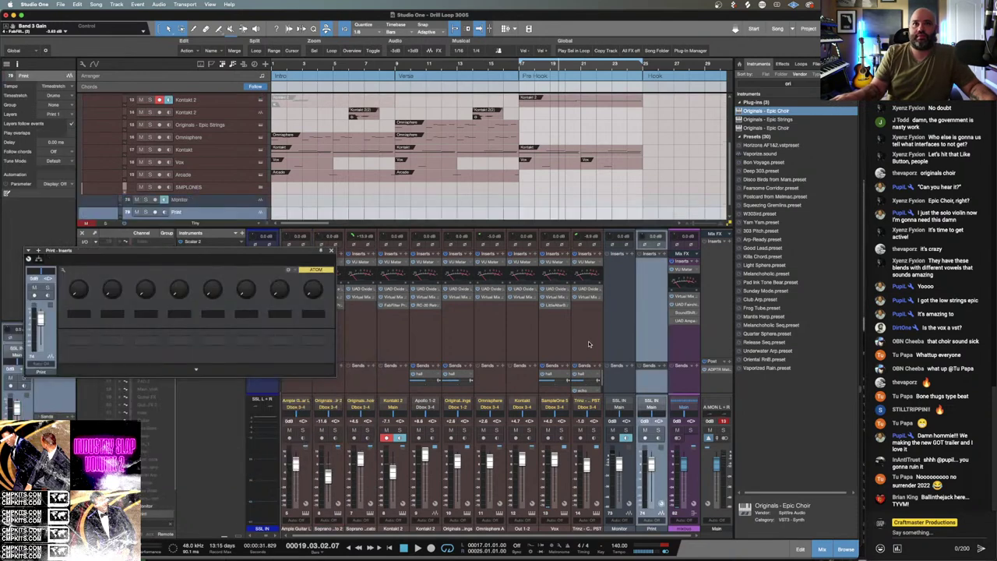
pyautogui.click(330, 251)
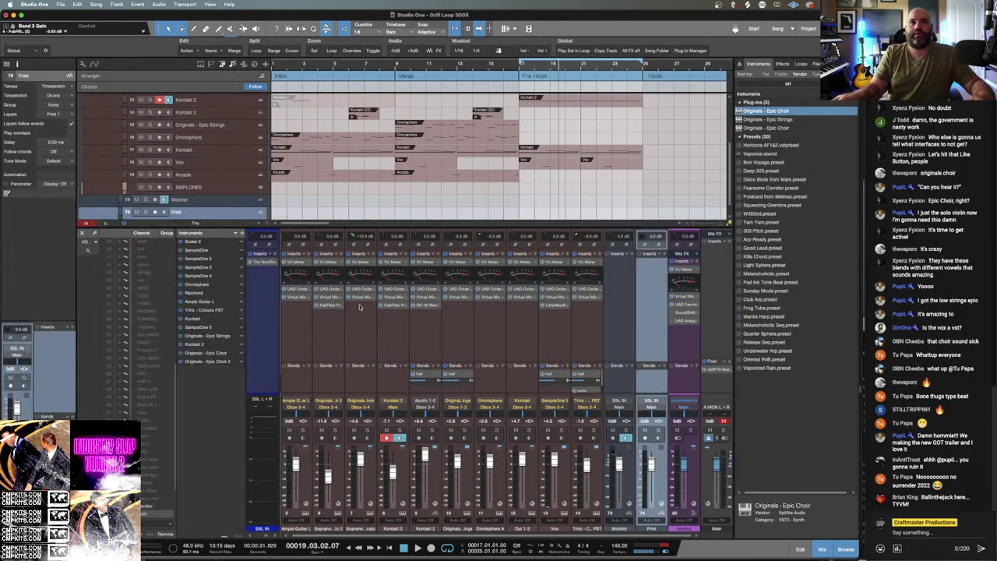
# Reopen the Soprano Staccato 2 Pro-Q 3 with its analyzer options and compare the overlaid spectra during Pre Hook playback.
pyautogui.click(327, 306)
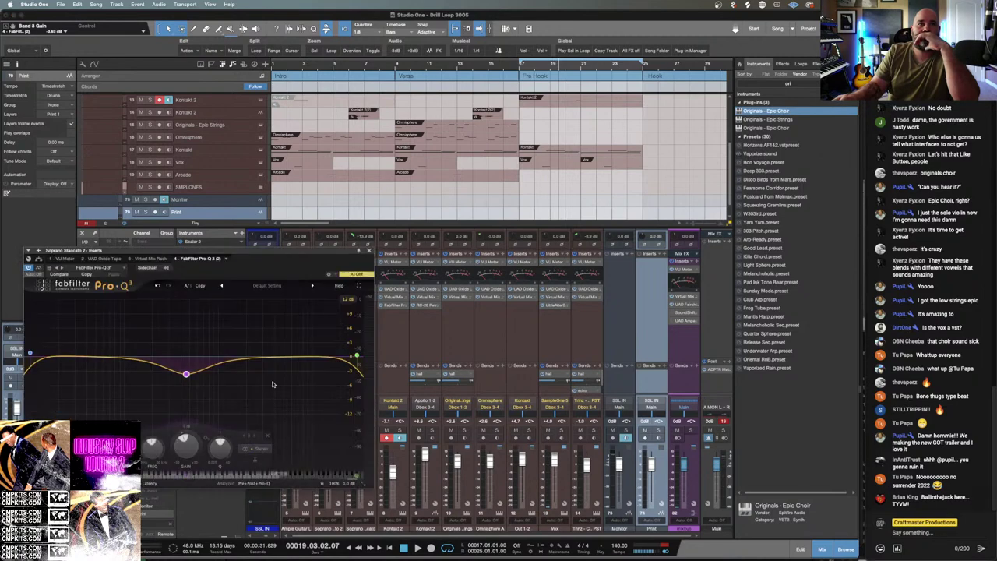
pyautogui.click(250, 483)
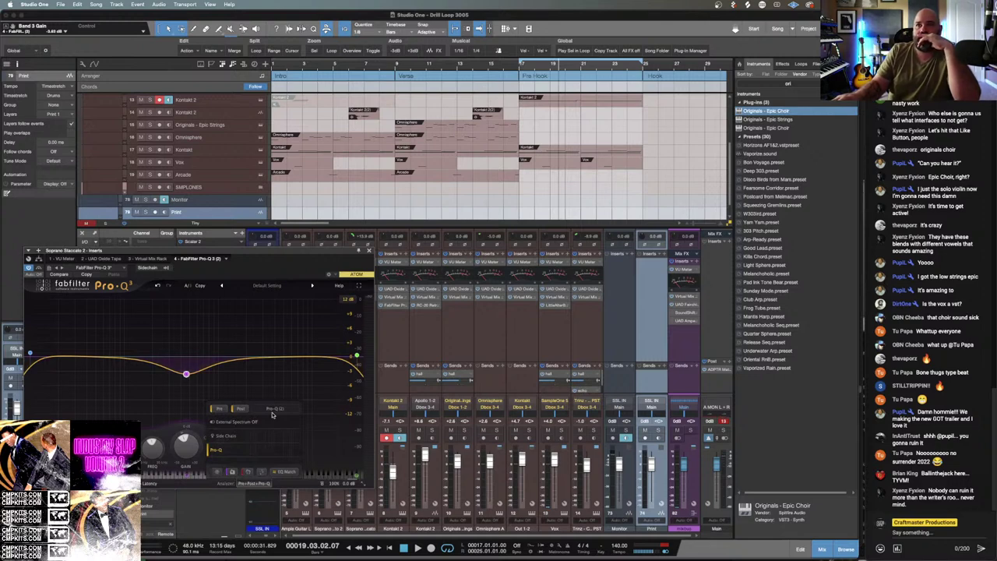
pyautogui.press('space')
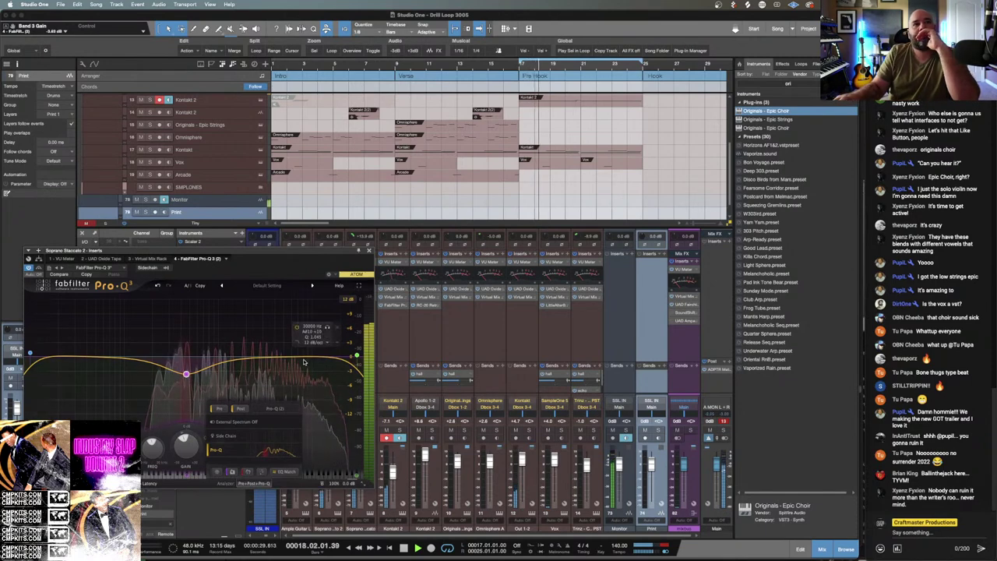
# Examine the Soprano Staccato 2 spectrum around the low-mid cut in Pro-Q 3, and close the plug-in.
pyautogui.hotkey('ctrl', 'z')
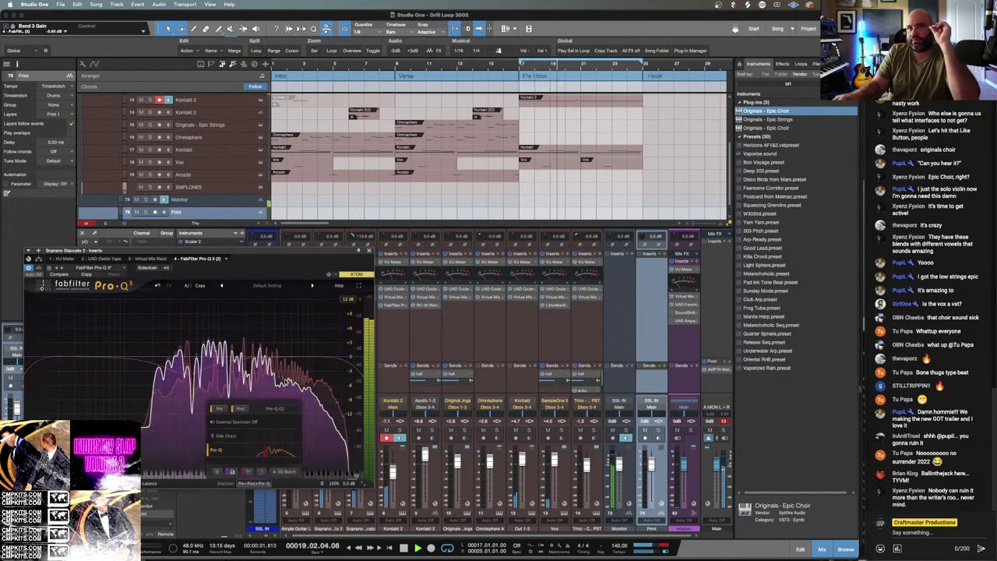
pyautogui.moveTo(287, 380); pyautogui.dragTo(186, 374)
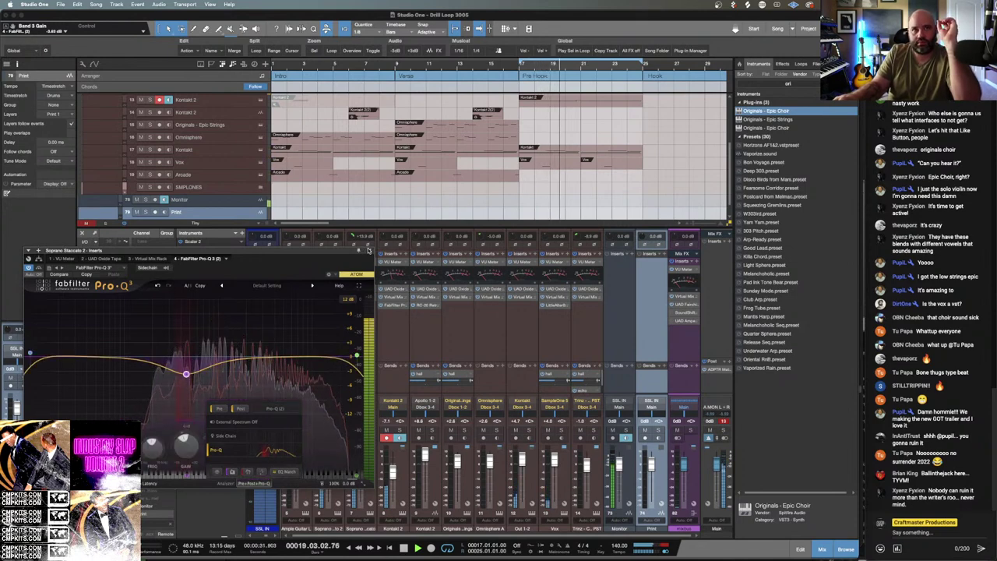
pyautogui.click(368, 250)
# Set the amount of The God Particle on the SSL IN channel to 48% while the Pre Hook plays.
pyautogui.click(263, 261)
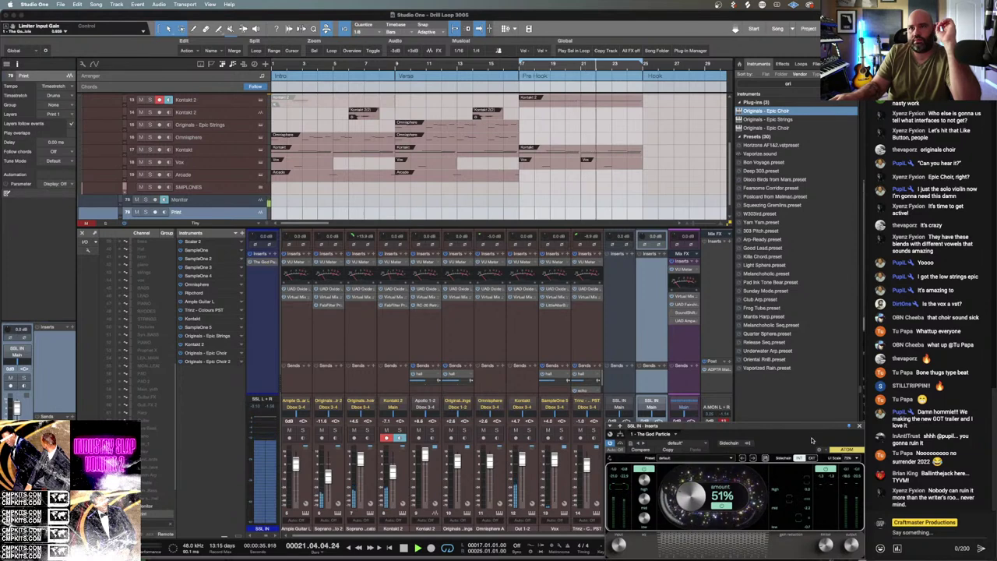
pyautogui.moveTo(812, 441); pyautogui.dragTo(734, 328)
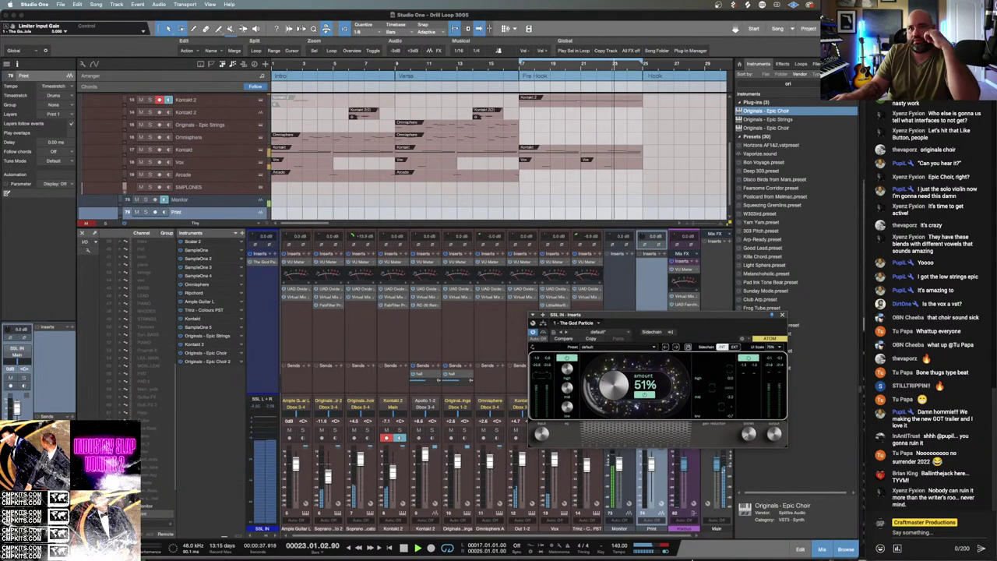
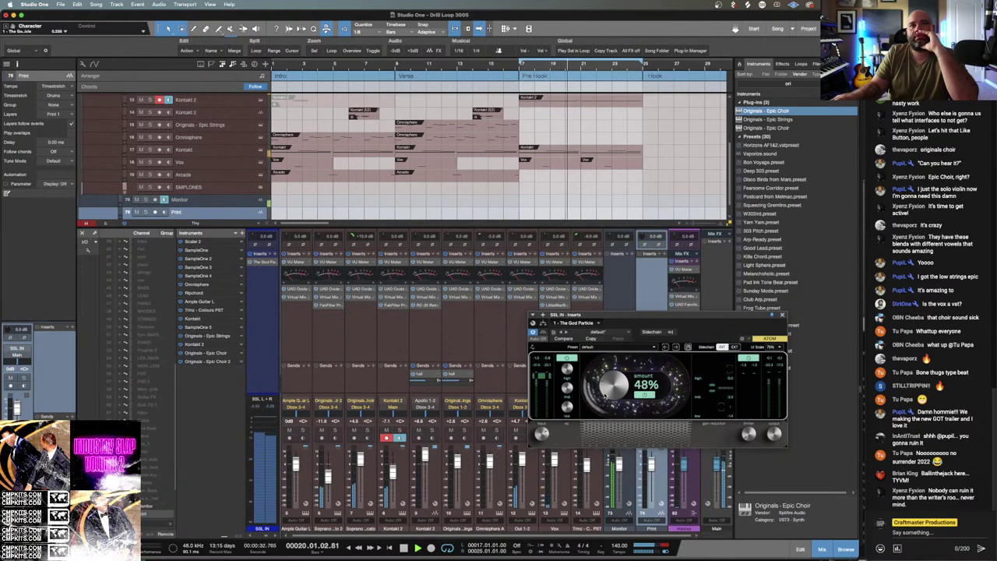
pyautogui.click(781, 316)
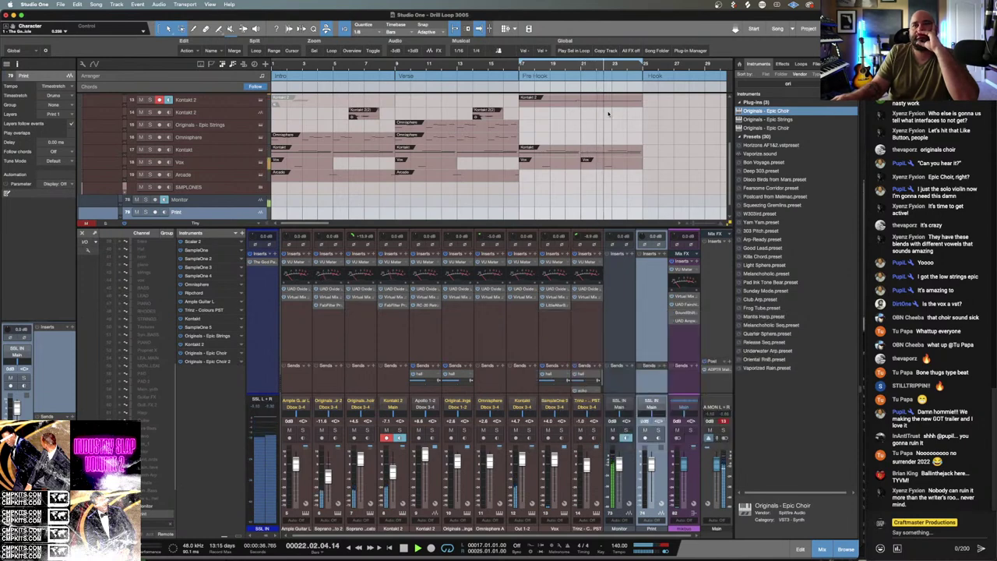
# Play the song from the Verse and look over the arrangement from Intro to Hook.
pyautogui.scroll(1, 558, 148)
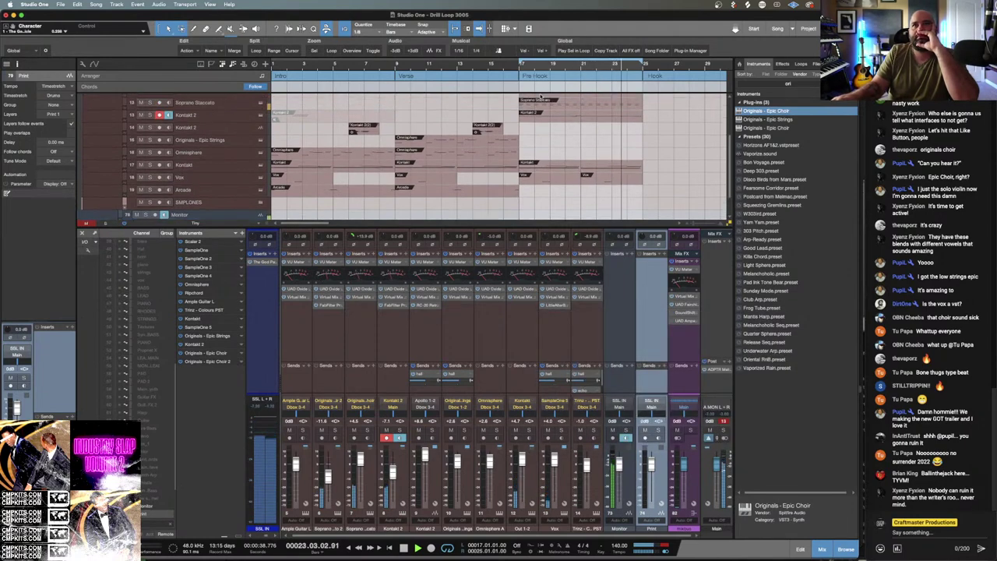
pyautogui.press('w')
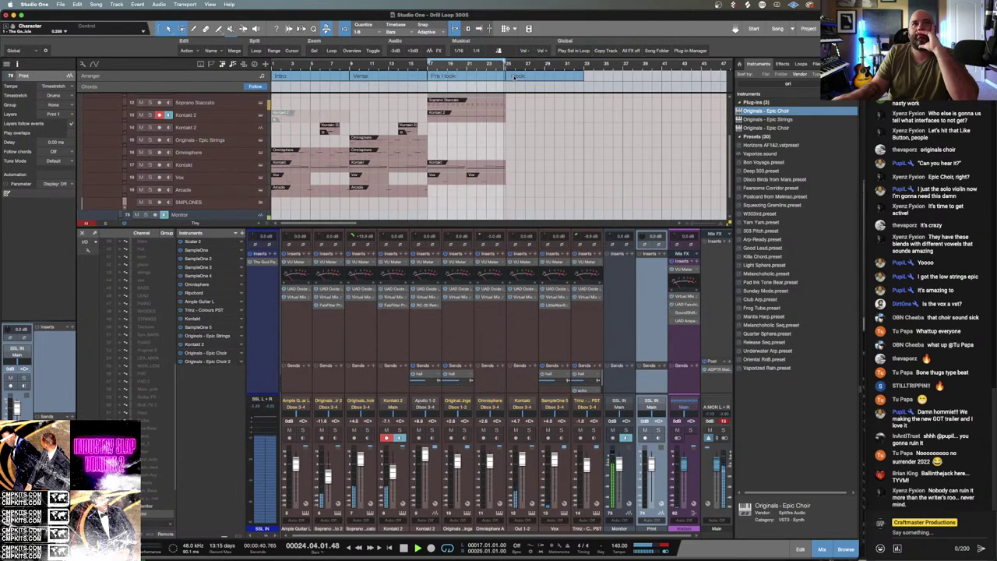
pyautogui.click(369, 67)
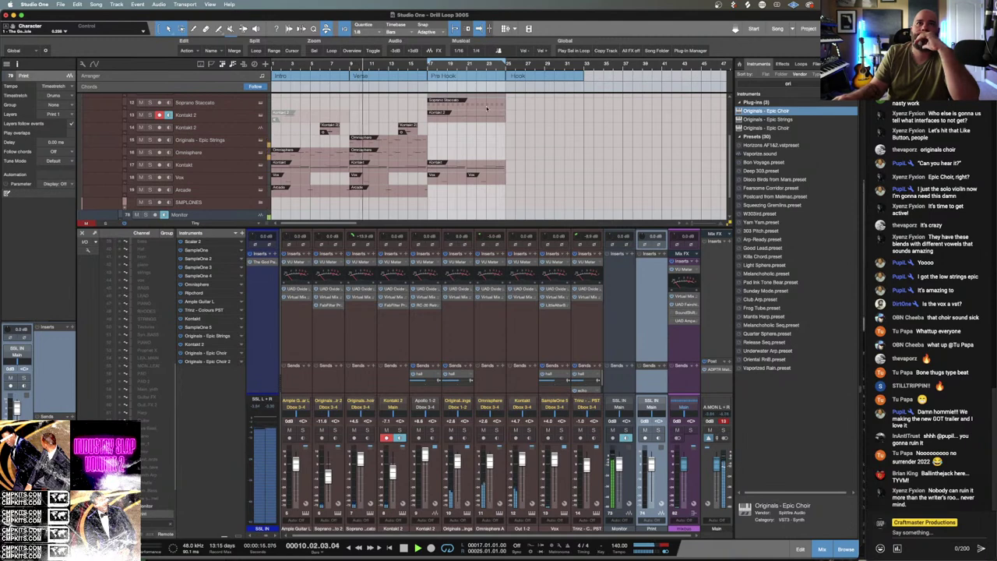
pyautogui.scroll(1, 504, 140)
pyautogui.scroll(1, 504, 166)
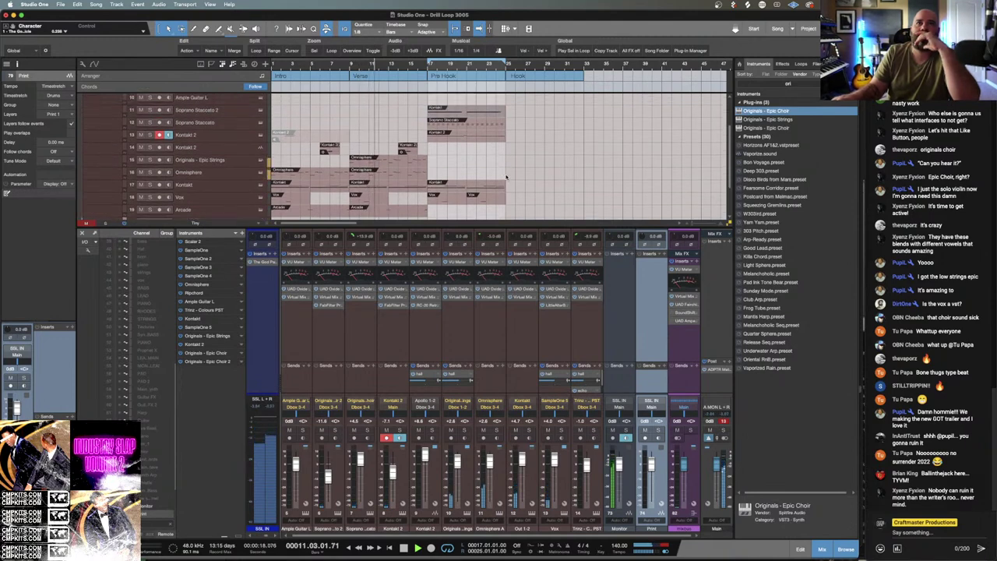
pyautogui.moveTo(542, 206); pyautogui.dragTo(432, 179)
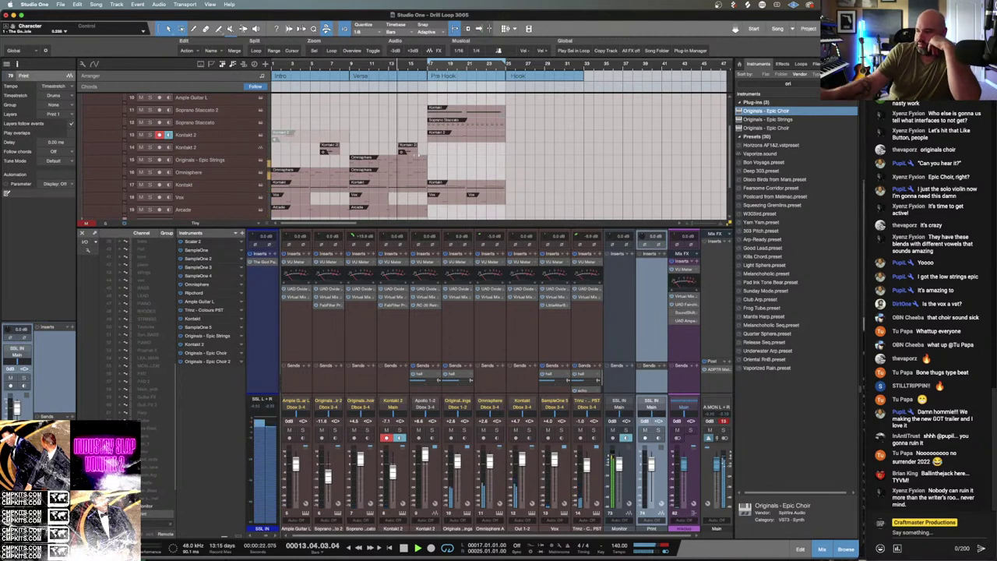
# Place ADE_140_drum_loop_alone.wav on a new track at the Intro and duplicate it twice to cover the Verse and Pre Hook.
pyautogui.click(814, 64)
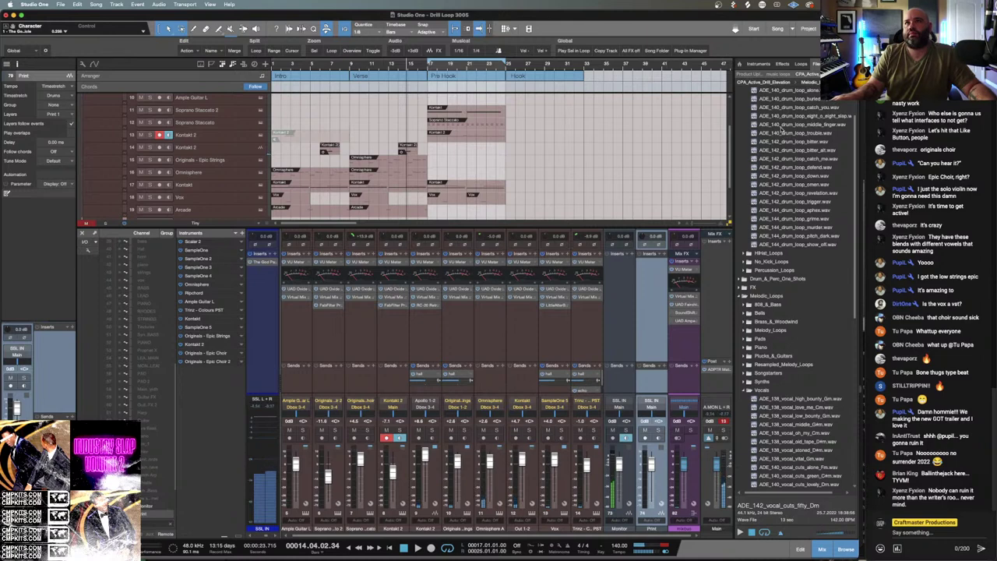
pyautogui.moveTo(797, 94); pyautogui.dragTo(286, 211)
pyautogui.press('d')
pyautogui.press('d')
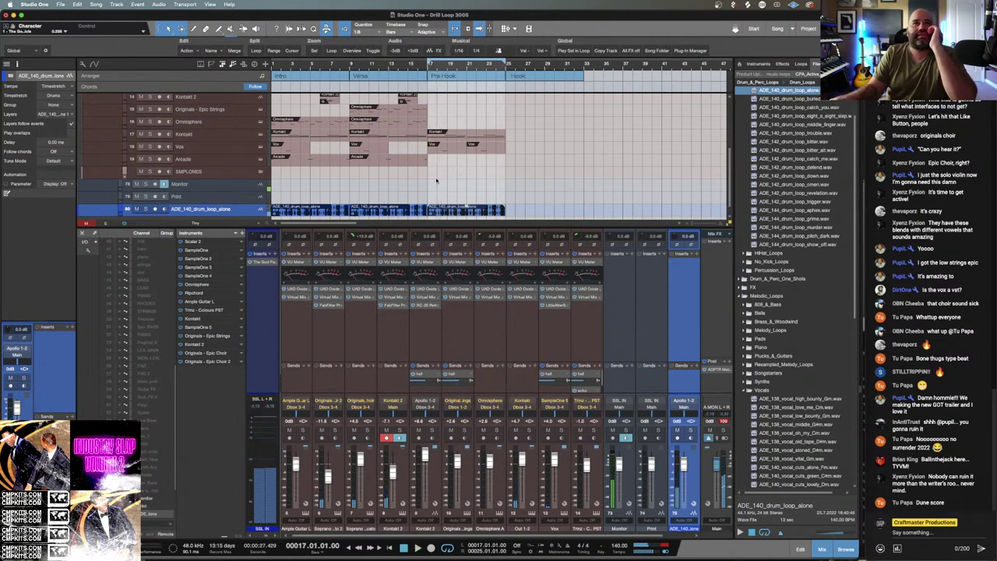
# Play the song from the start and lower the ADE_140_drum_loop_alone channel to -2.3 dB.
pyautogui.press('Home')
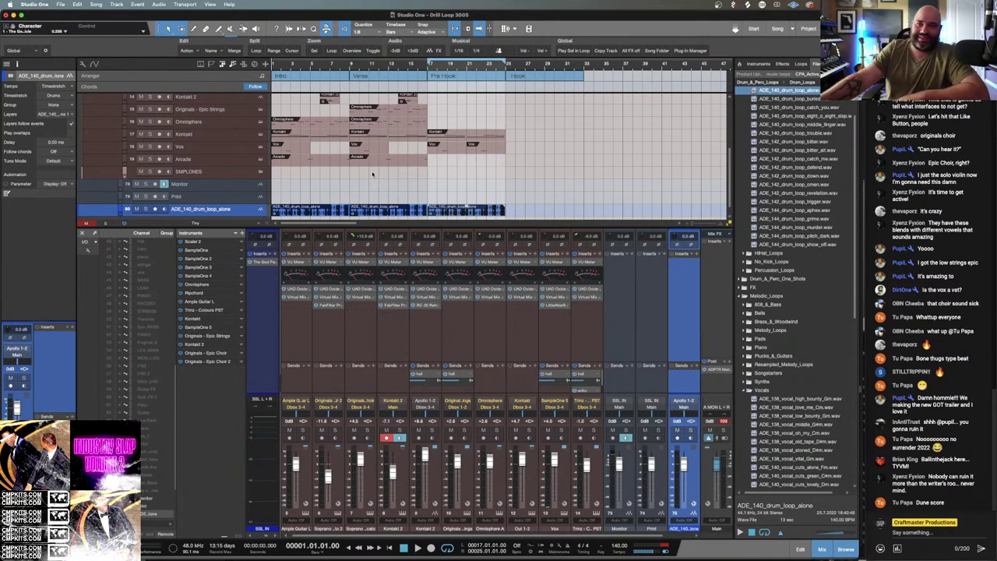
pyautogui.press('space')
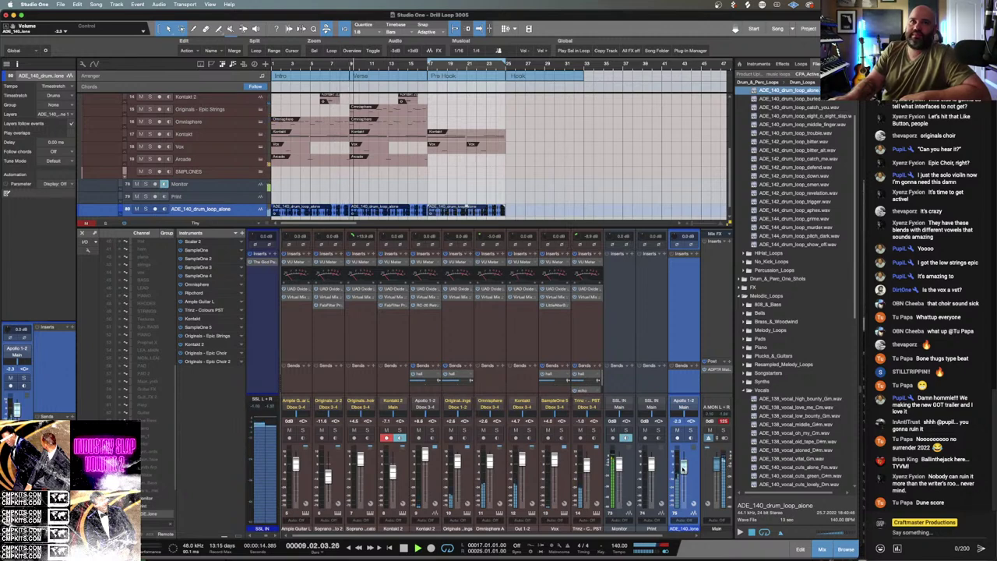
# Insert SoundShifter Pitch Stereo on the SSL IN channel and move it ahead of The God Particle.
pyautogui.click(277, 254)
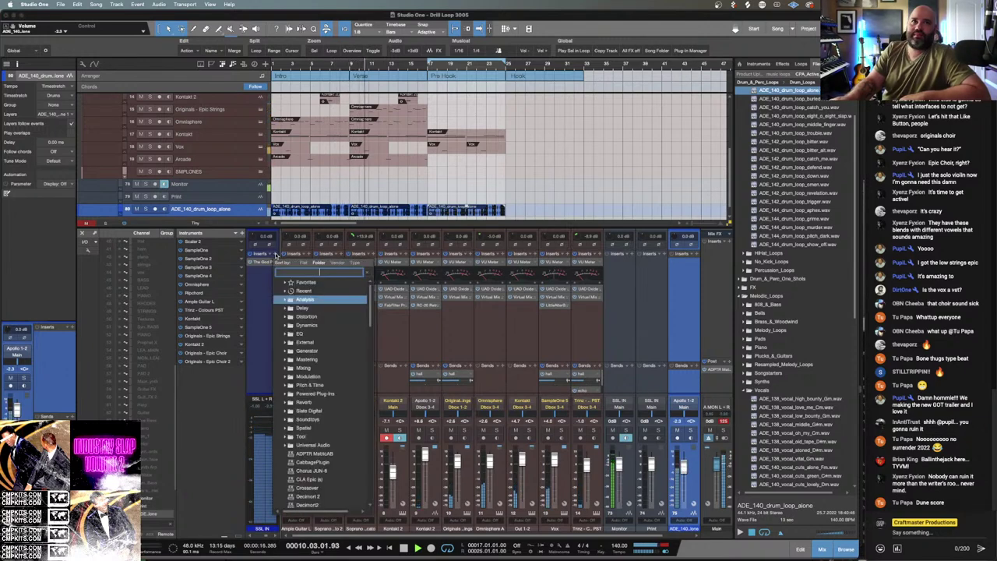
pyautogui.write('sound')
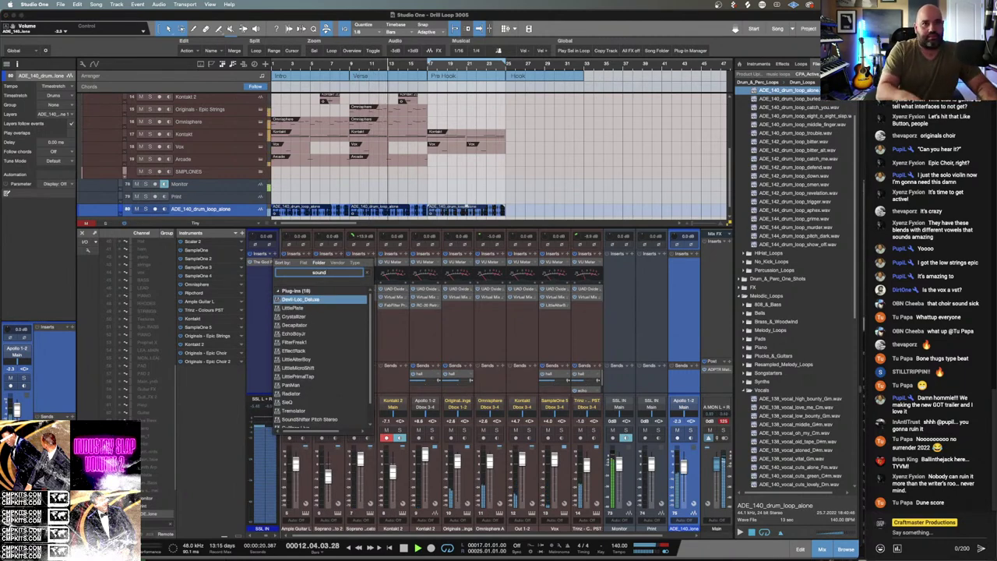
pyautogui.press('Down')
pyautogui.press('Down')
pyautogui.press('Down')
pyautogui.press('Down')
pyautogui.press('Down')
pyautogui.press('Down')
pyautogui.press('Down')
pyautogui.press('Down')
pyautogui.press('Down')
pyautogui.press('Down')
pyautogui.press('Down')
pyautogui.press('Down')
pyautogui.press('Down')
pyautogui.press('Down')
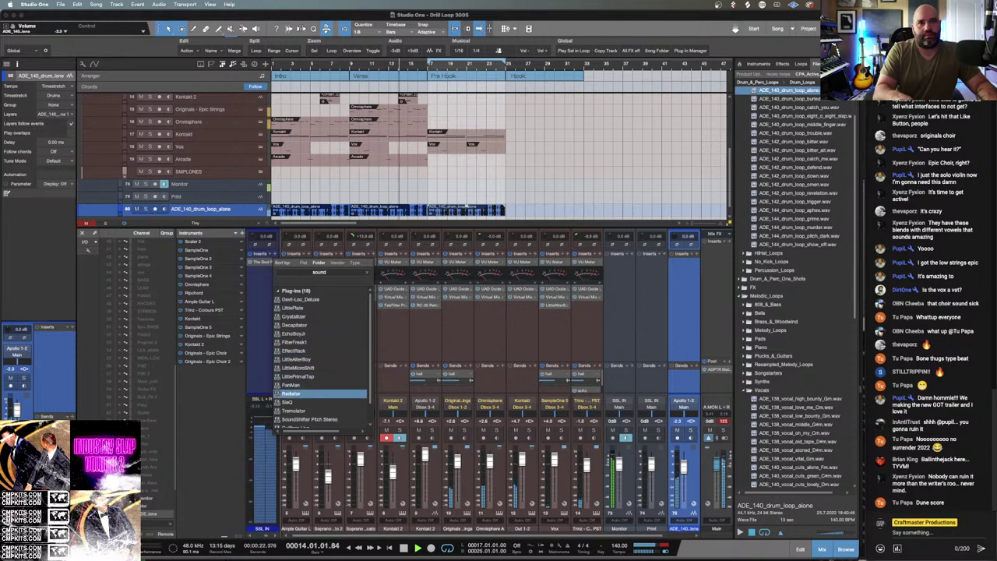
pyautogui.press('Return')
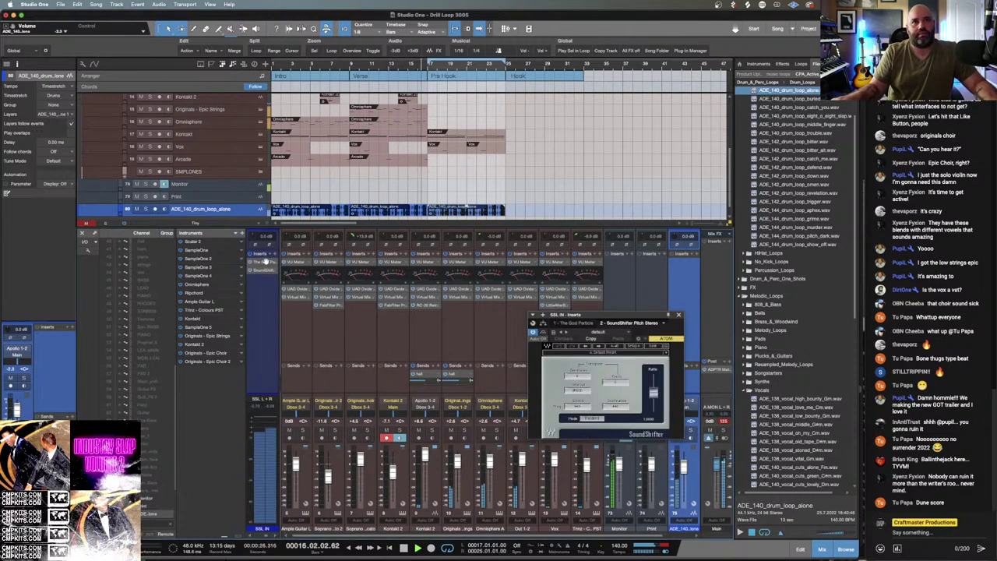
pyautogui.moveTo(265, 263); pyautogui.dragTo(265, 255)
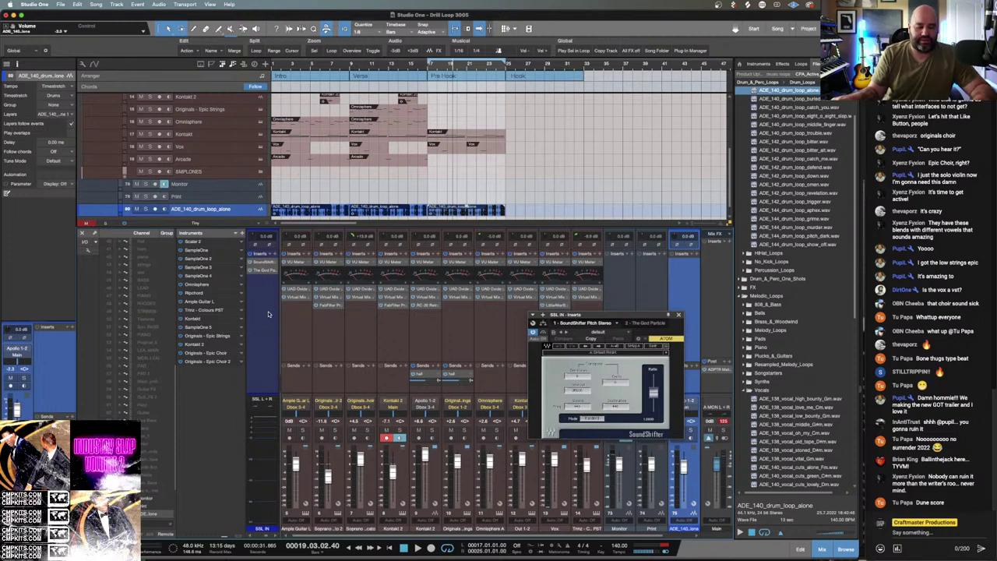
# Open the audio setup preferences and examine the audio device and processing latency settings.
pyautogui.press('super+comma')
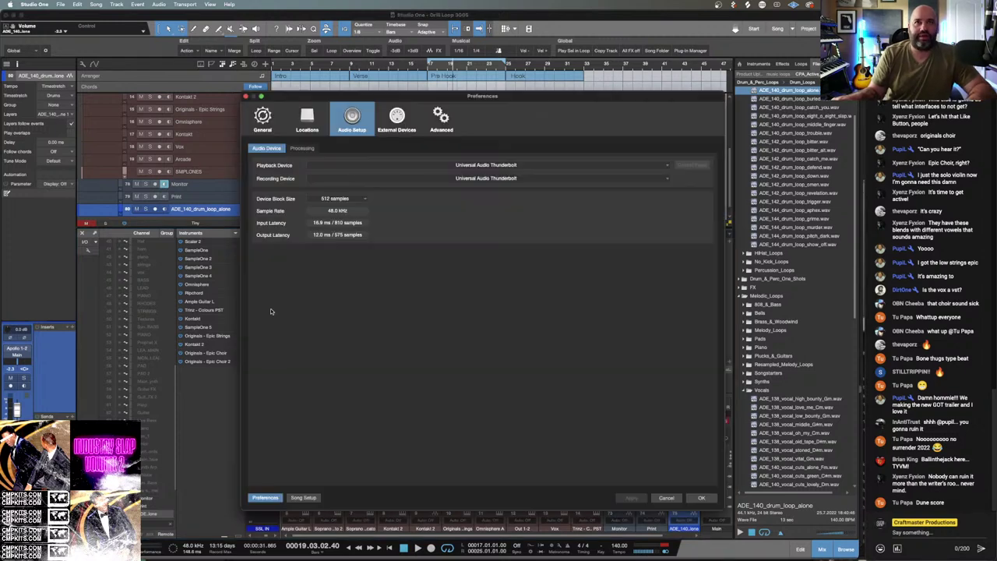
pyautogui.click(323, 131)
pyautogui.click(368, 124)
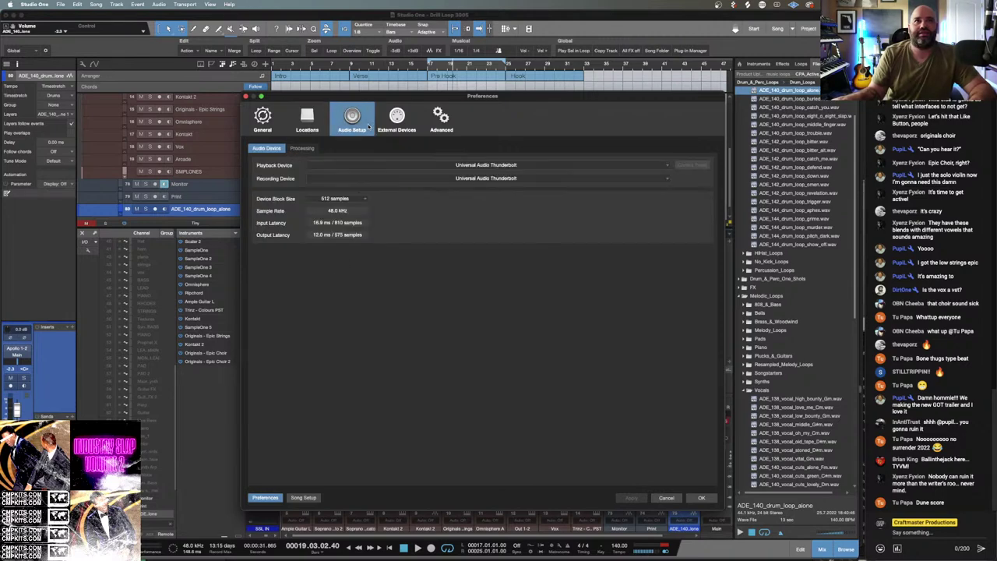
pyautogui.click(302, 148)
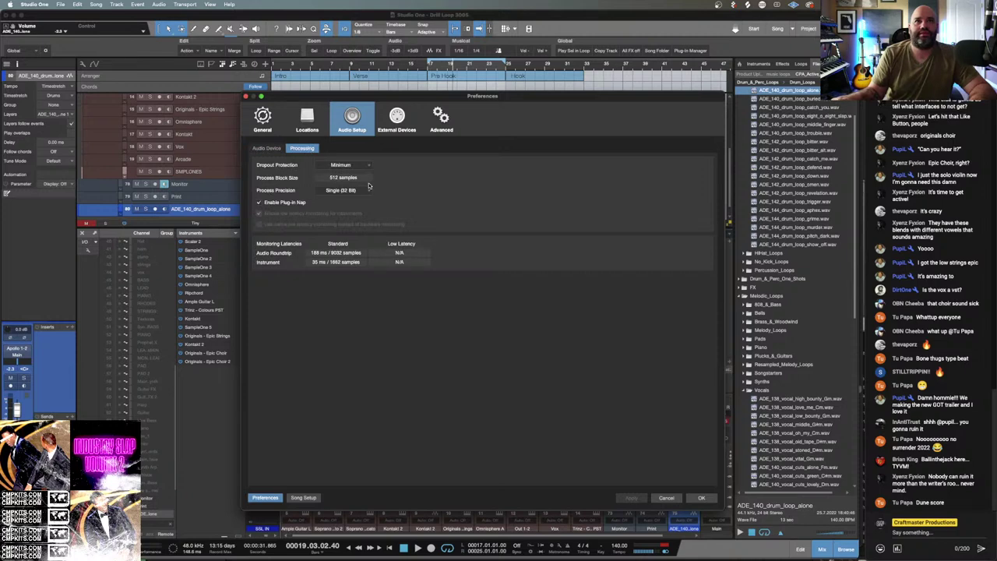
pyautogui.click(265, 148)
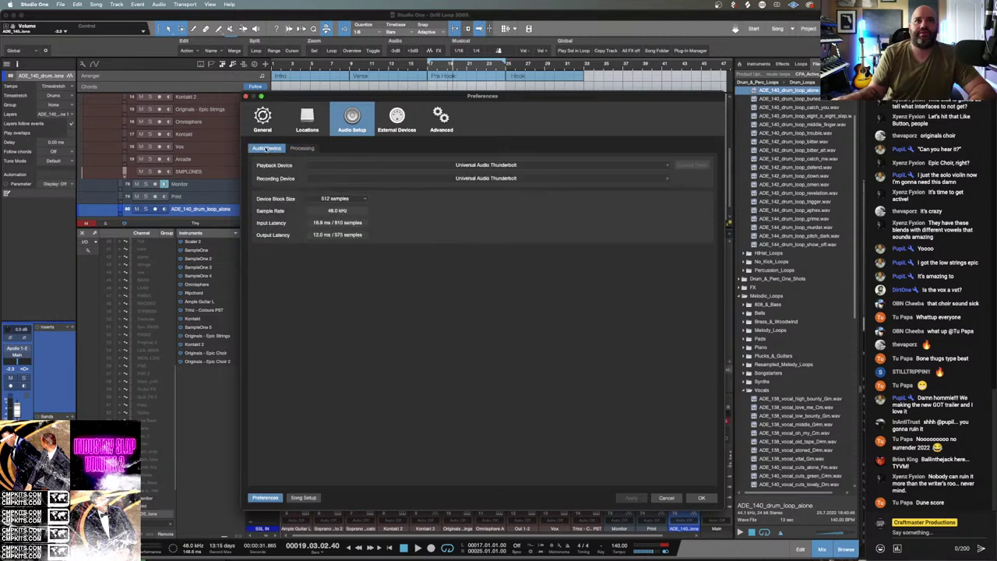
# Try a device block size of 128 samples and check the resulting monitoring latencies.
pyautogui.click(361, 201)
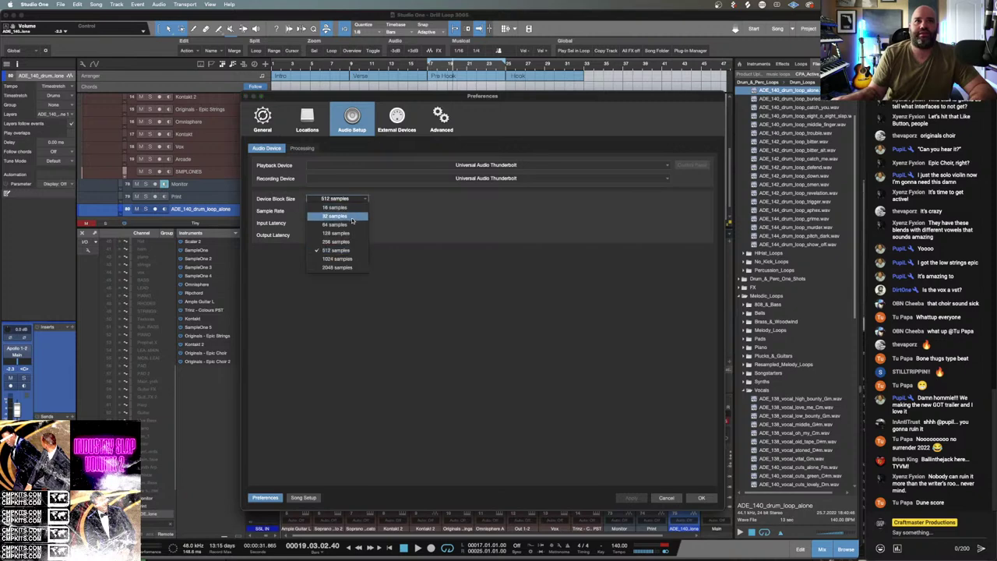
pyautogui.click(348, 232)
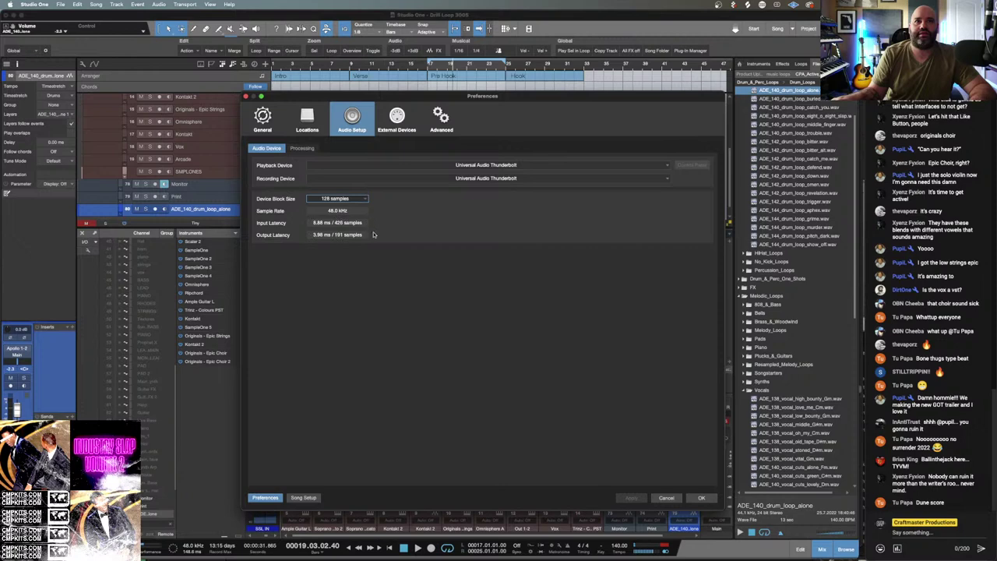
pyautogui.click(303, 149)
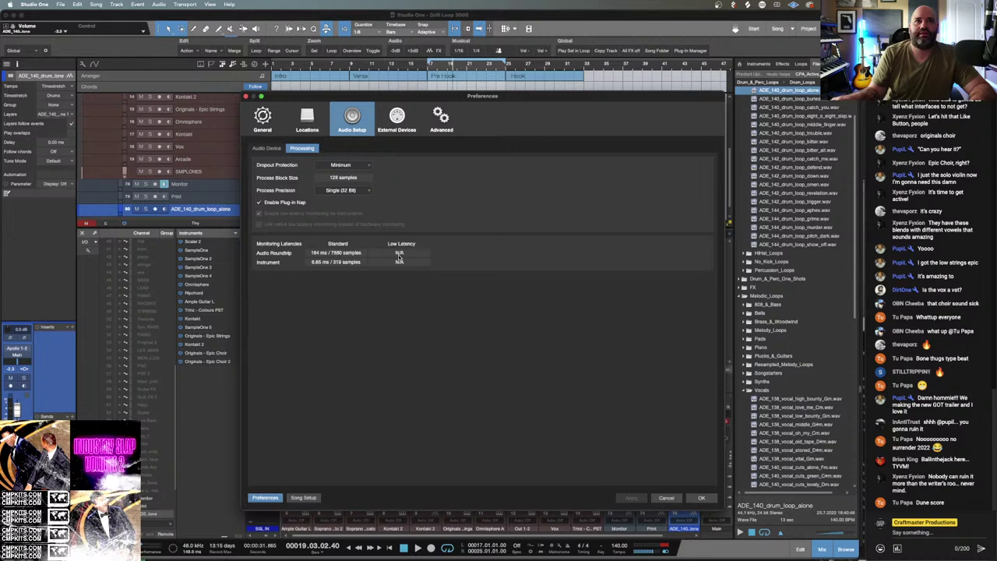
# Set the audio device block size to 64 samples and confirm the preferences.
pyautogui.click(267, 149)
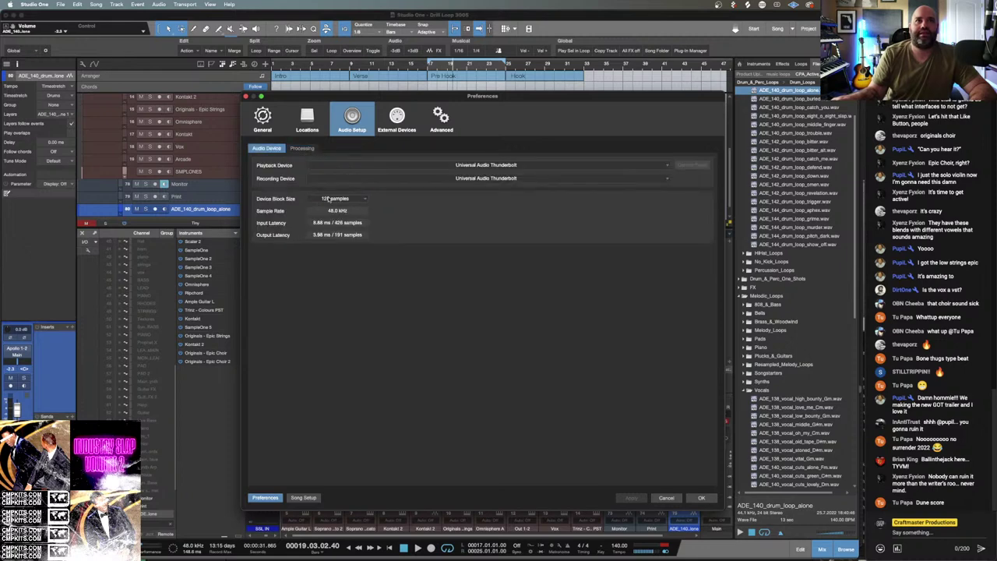
pyautogui.click(327, 199)
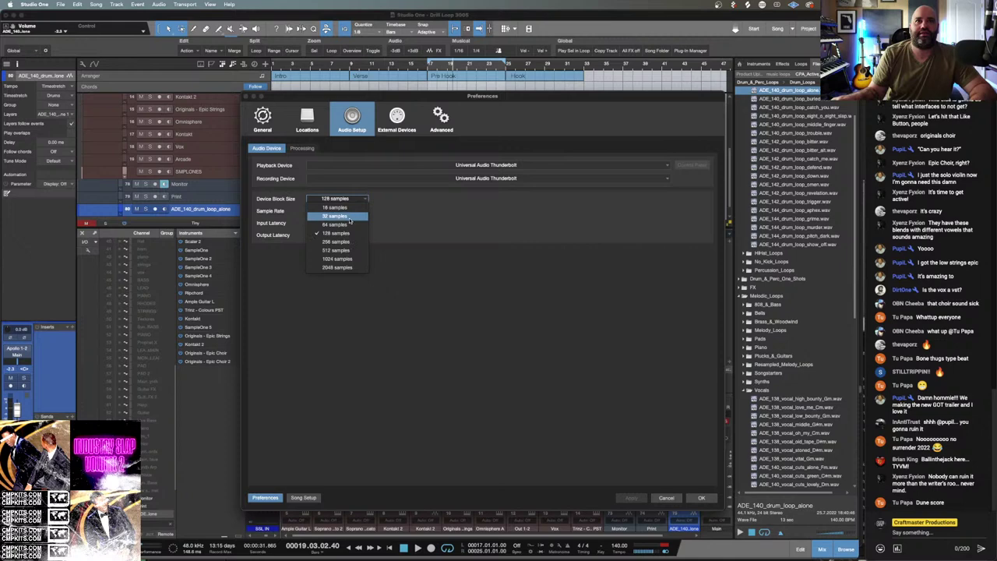
pyautogui.click(349, 224)
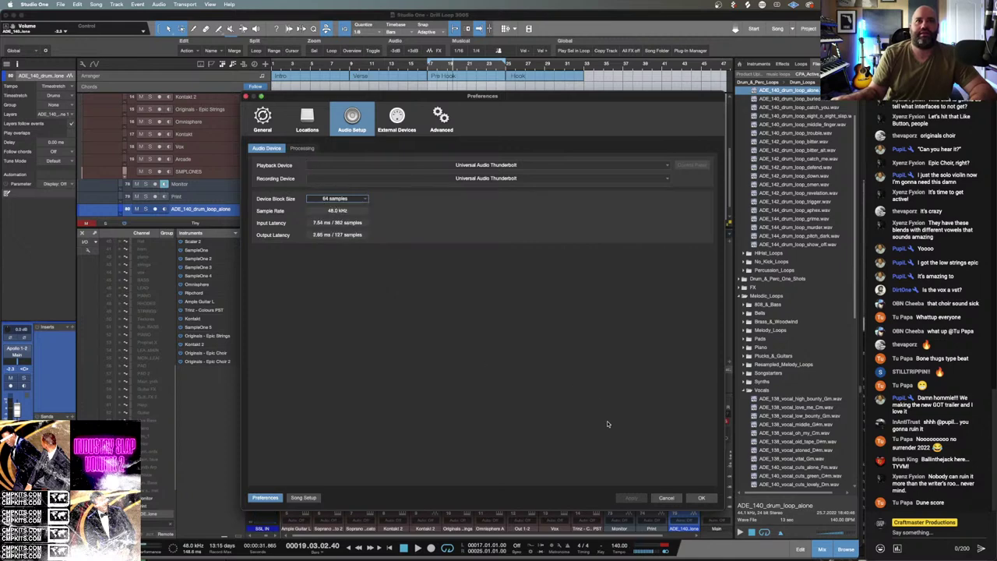
pyautogui.click(701, 499)
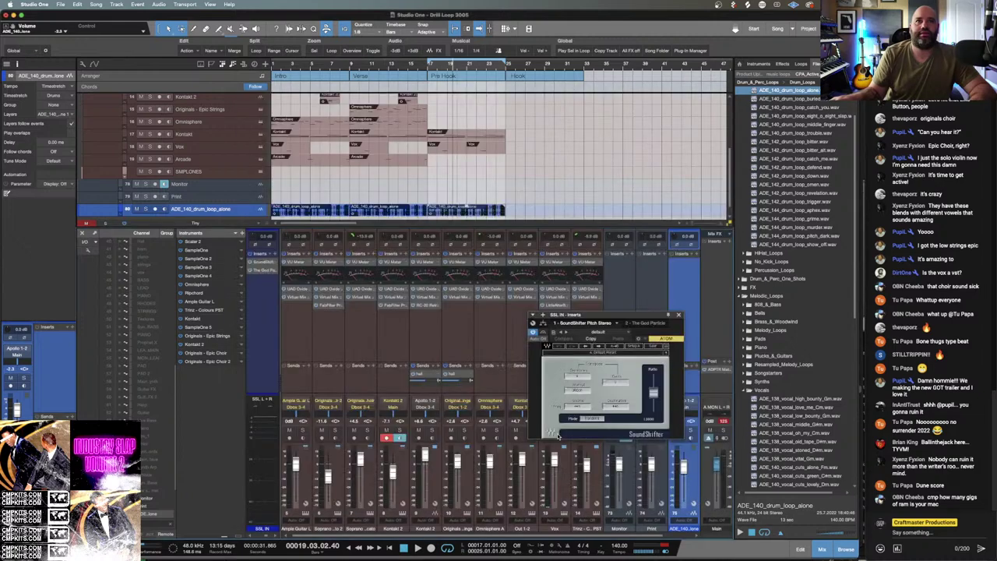
# Show the SoundShifter Pitch Stereo and The God Particle windows of the SSL IN channel together.
pyautogui.click(263, 264)
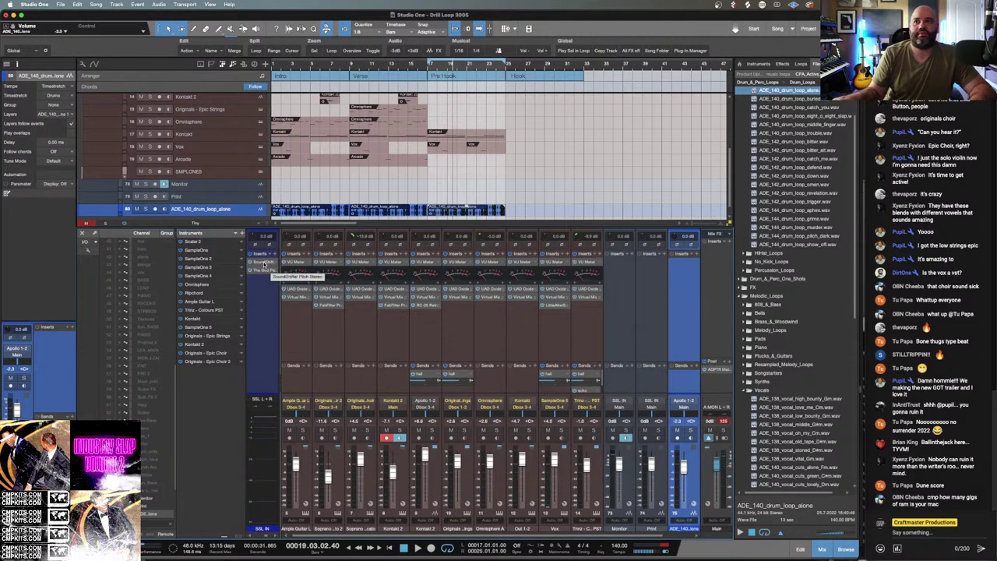
pyautogui.moveTo(602, 316); pyautogui.dragTo(499, 254)
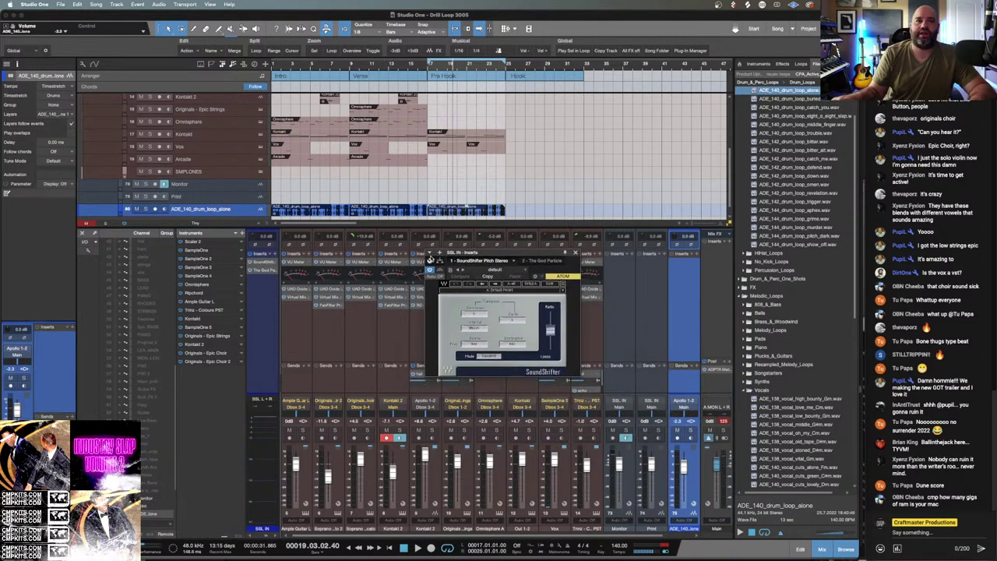
pyautogui.click(269, 270)
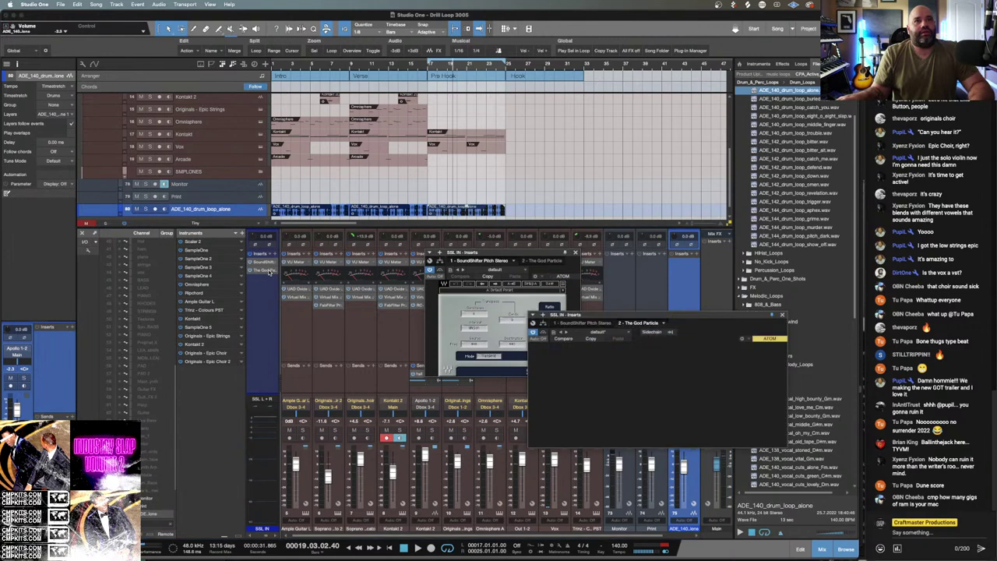
pyautogui.click(267, 263)
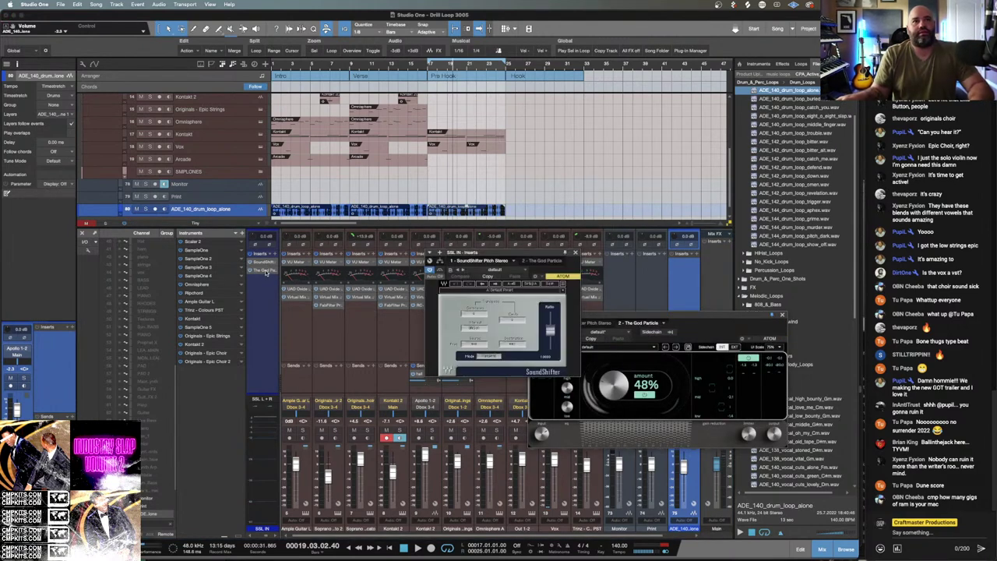
# Close the SSL IN plug-in windows and examine the monitoring latencies in the audio processing preferences.
pyautogui.click(265, 272)
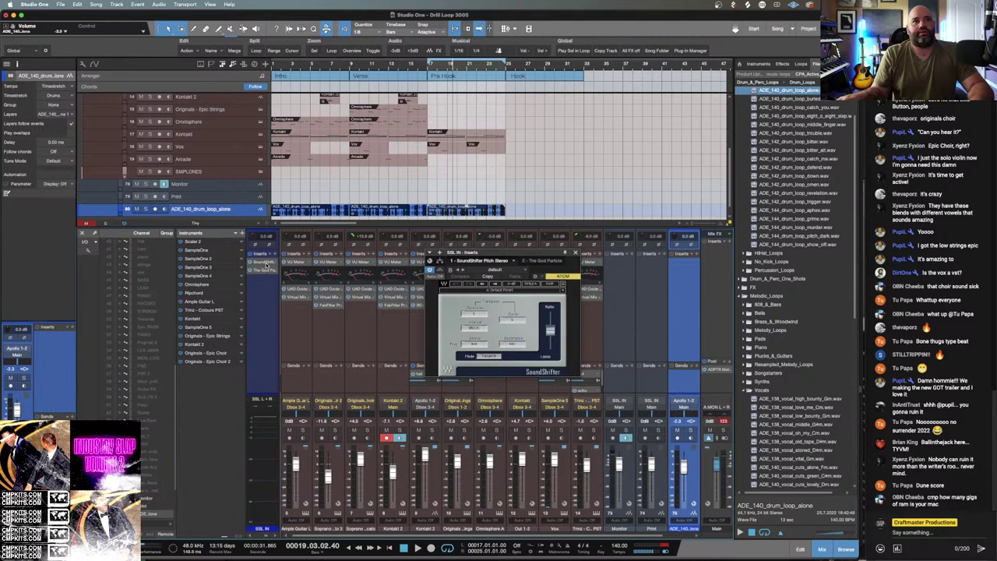
pyautogui.click(267, 265)
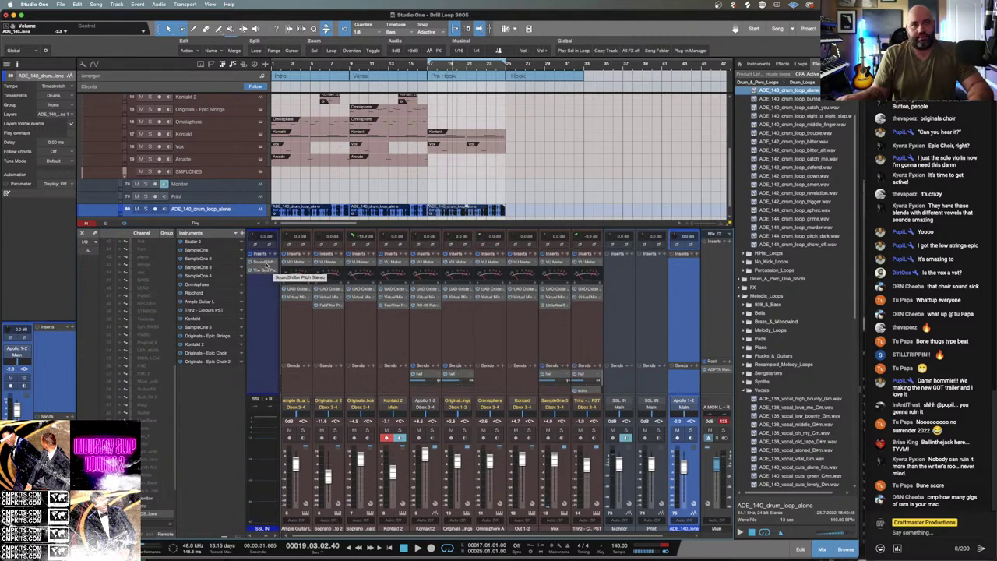
pyautogui.press('super+comma')
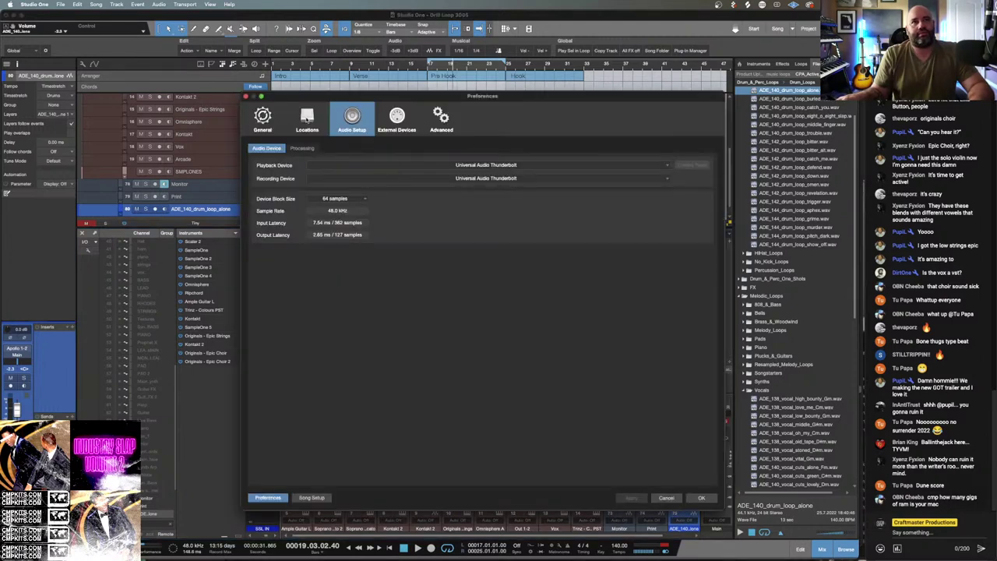
pyautogui.click(302, 148)
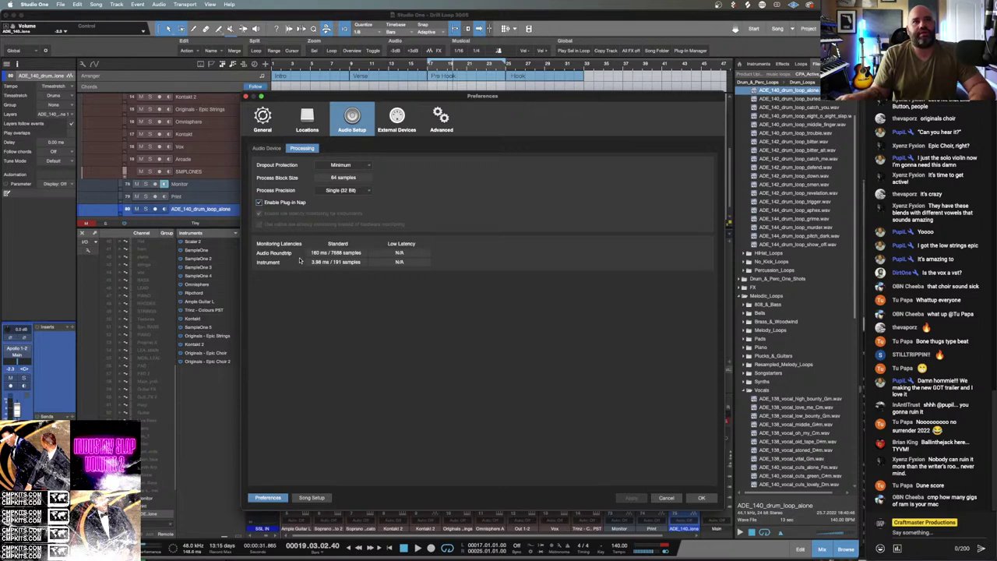
pyautogui.click(246, 97)
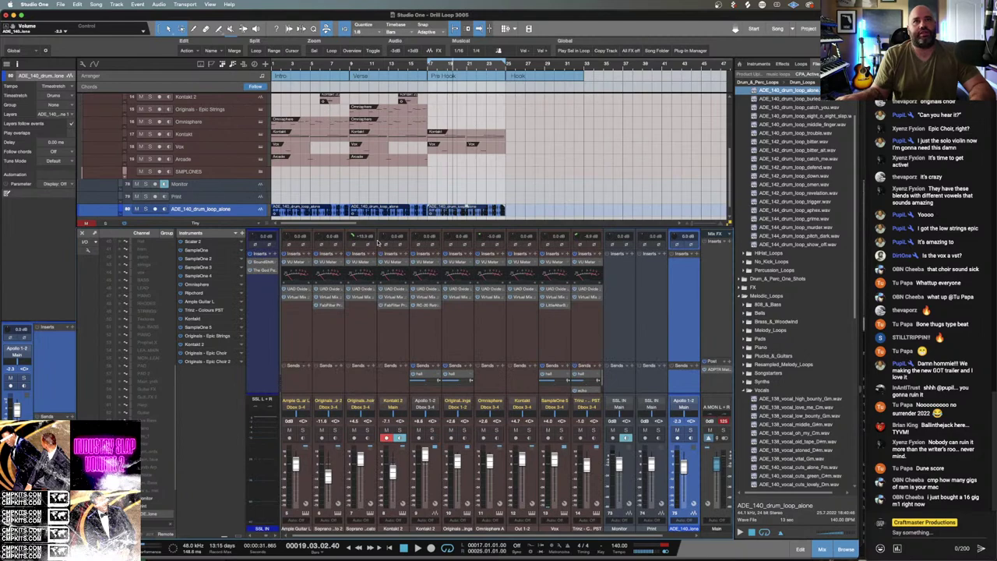
# Enlarge the arrangement area over the mixer and play the song from the start.
pyautogui.moveTo(381, 225); pyautogui.dragTo(376, 384)
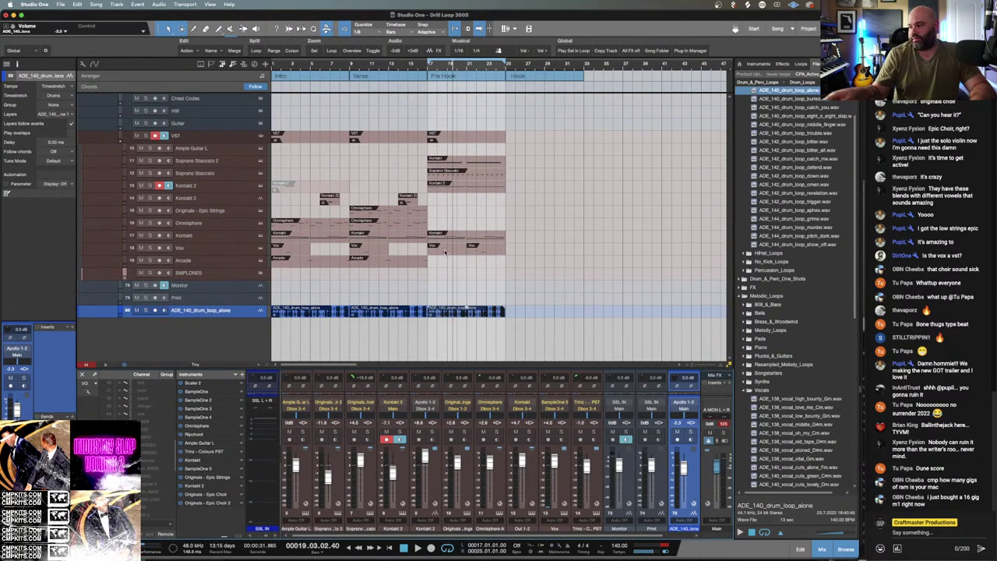
pyautogui.press('Home')
pyautogui.press('space')
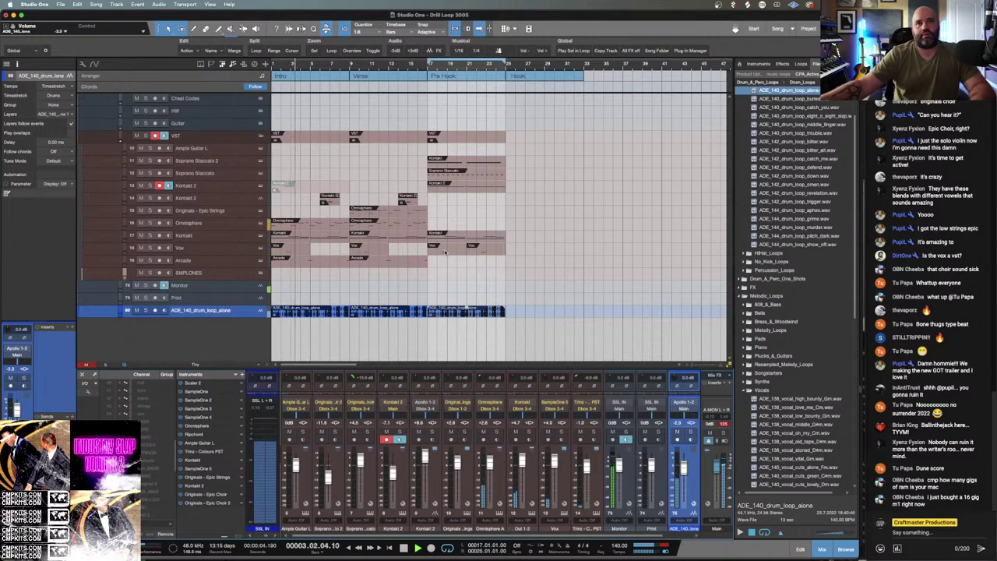
# Mute the three ADE_140_drum_loop_alone events in the Intro, Verse and Pre Hook and resume playback with the mixer enlarged.
pyautogui.moveTo(371, 367); pyautogui.dragTo(372, 305)
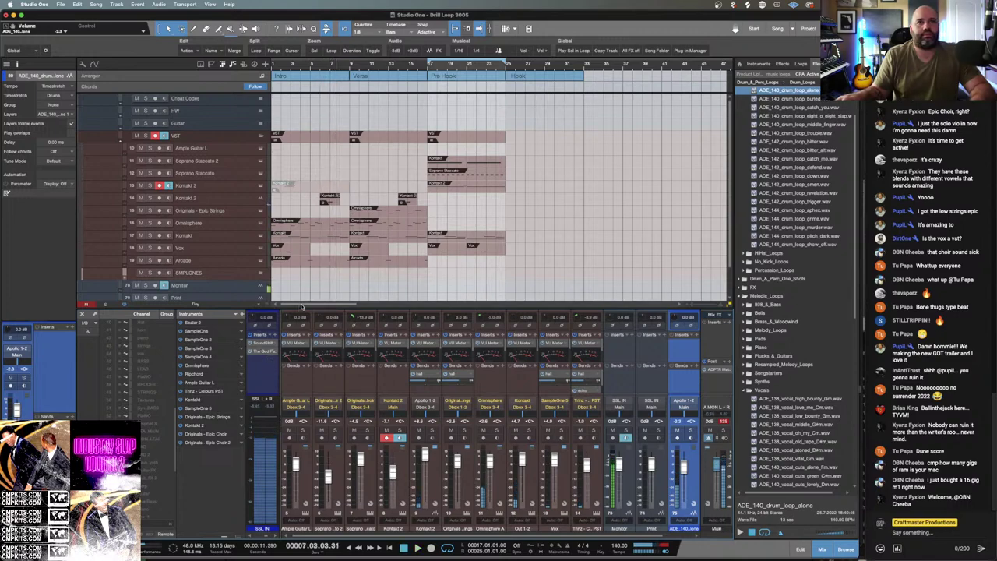
pyautogui.moveTo(788, 90); pyautogui.dragTo(314, 247)
pyautogui.scroll(-1, 311, 248)
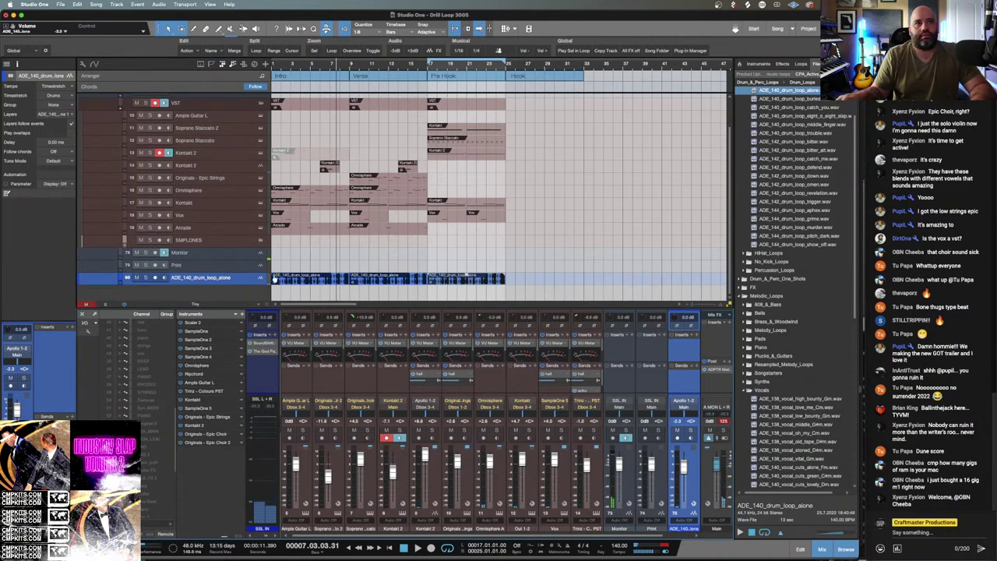
pyautogui.click(295, 280)
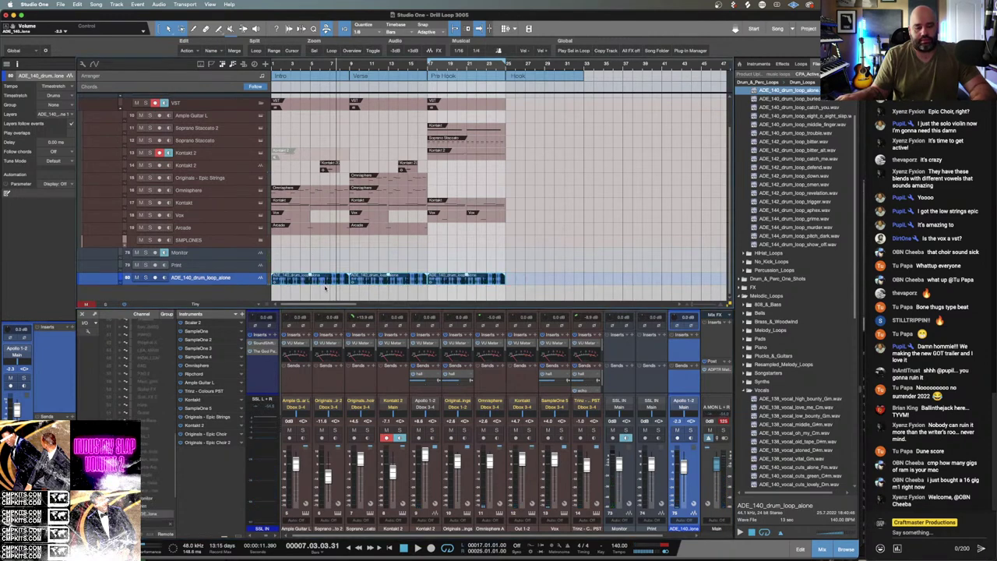
pyautogui.press('space')
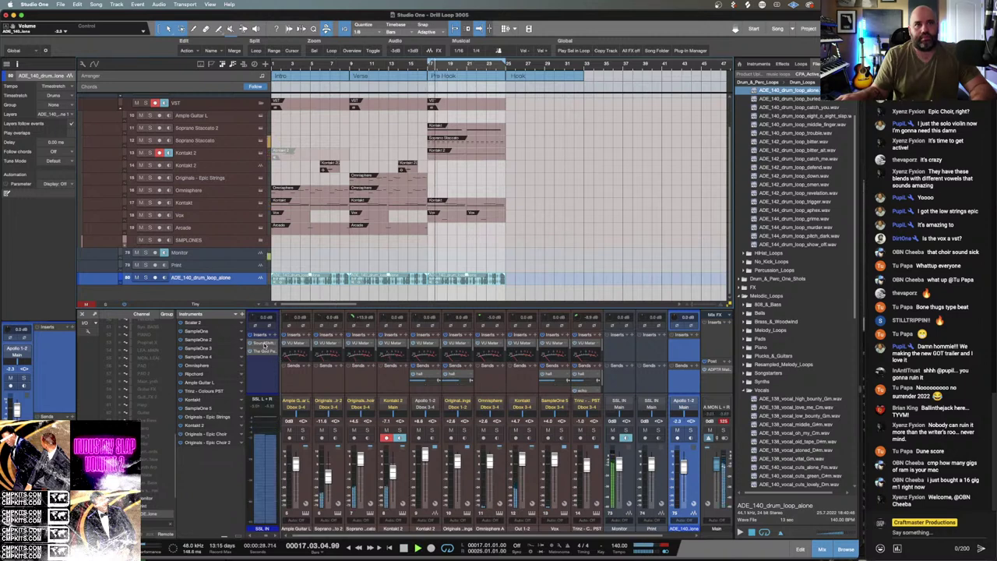
# Raise the pitch ratio in the SSL IN channel's SoundShifter Pitch Stereo, audition it, and move its window clear of the arranged events.
pyautogui.click(265, 343)
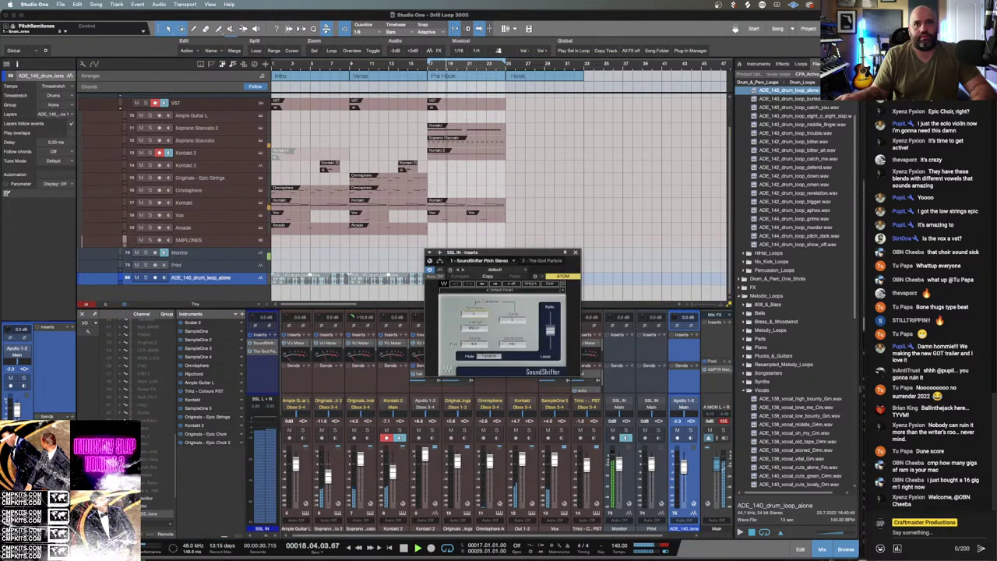
pyautogui.moveTo(550, 329); pyautogui.dragTo(550, 323)
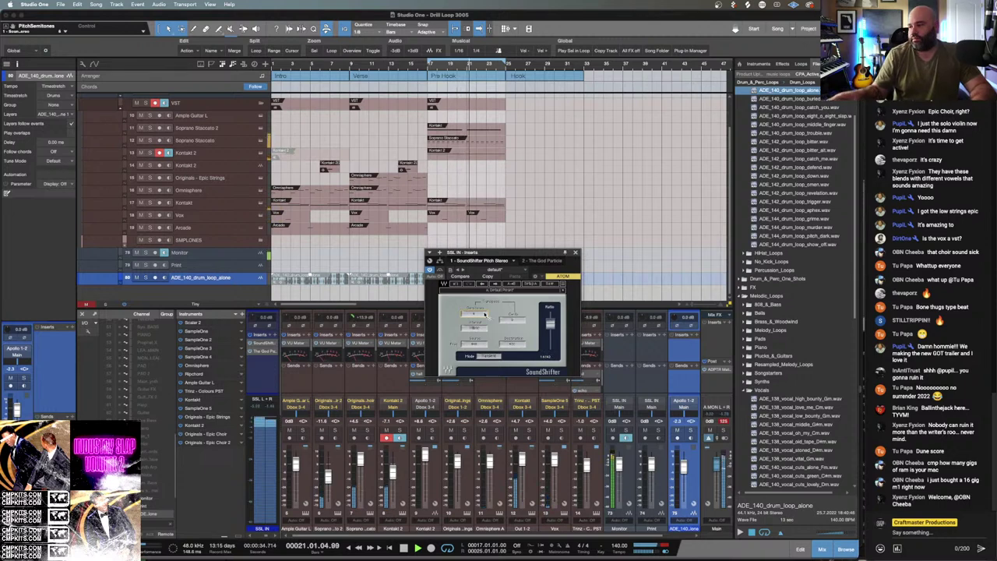
pyautogui.press('space')
pyautogui.press('space')
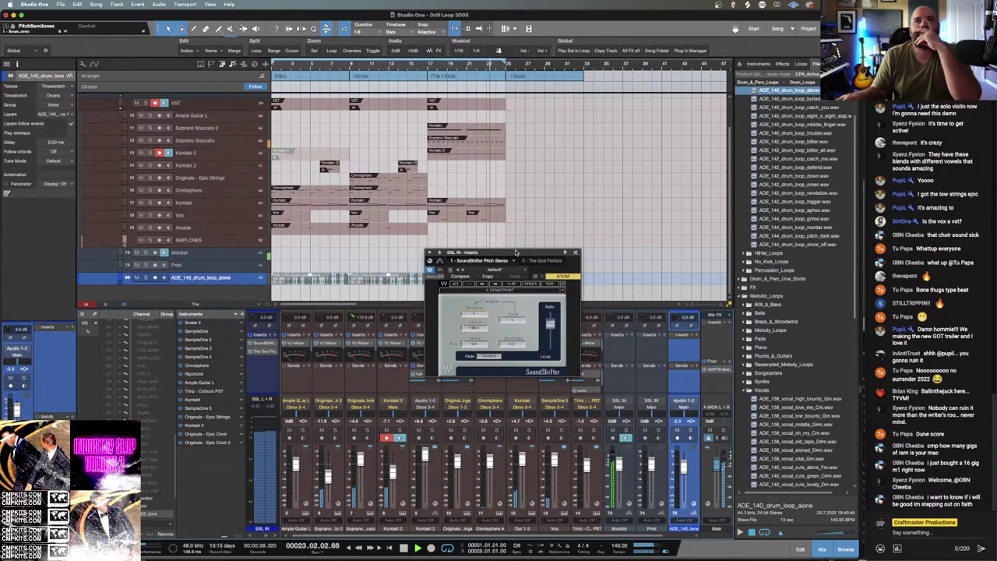
pyautogui.moveTo(515, 252); pyautogui.dragTo(647, 121)
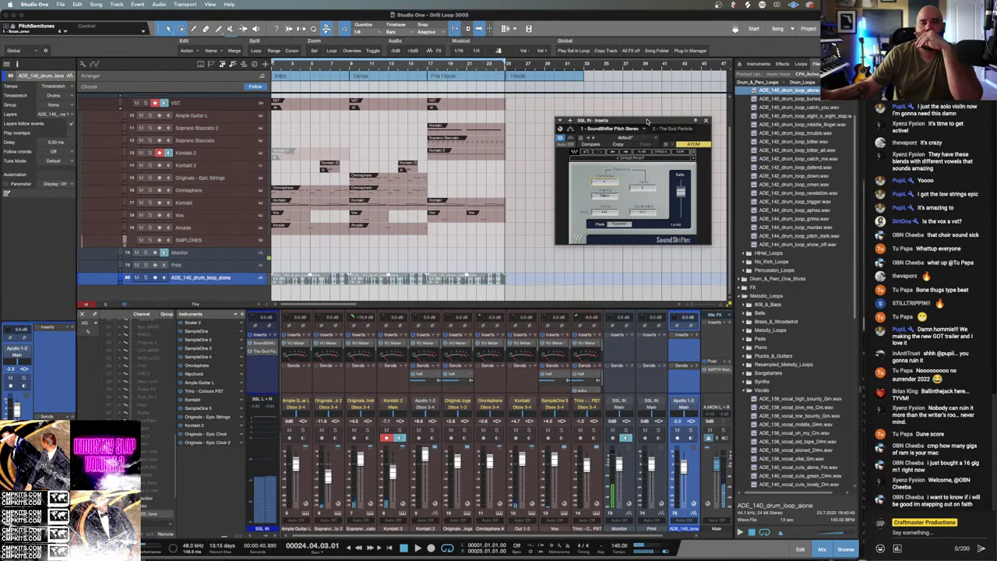
# Play back from the end of the Verse and lower the record-armed Kontakt 2 channel's volume to about -11.7 dB.
pyautogui.click(401, 407)
pyautogui.click(424, 277)
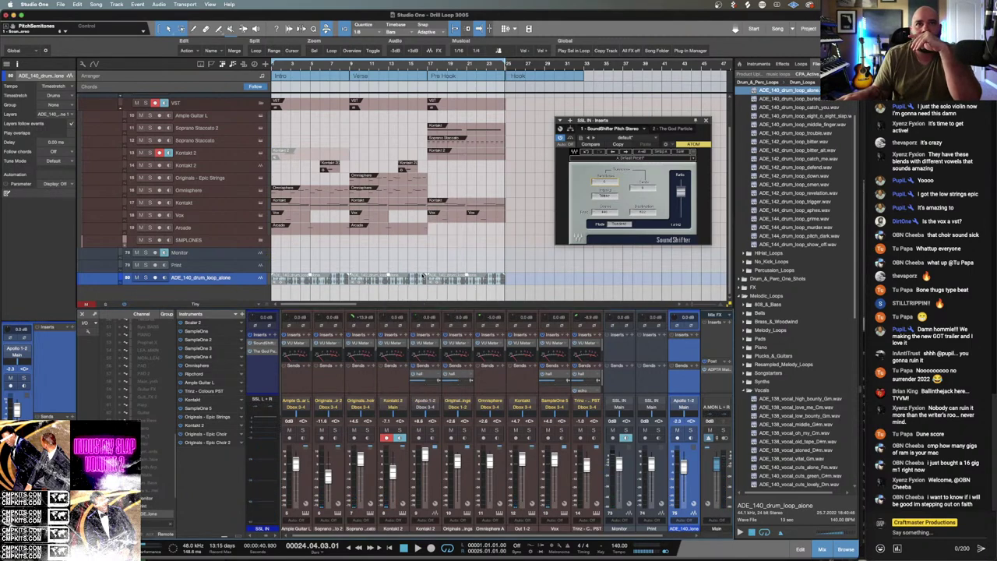
pyautogui.click(419, 68)
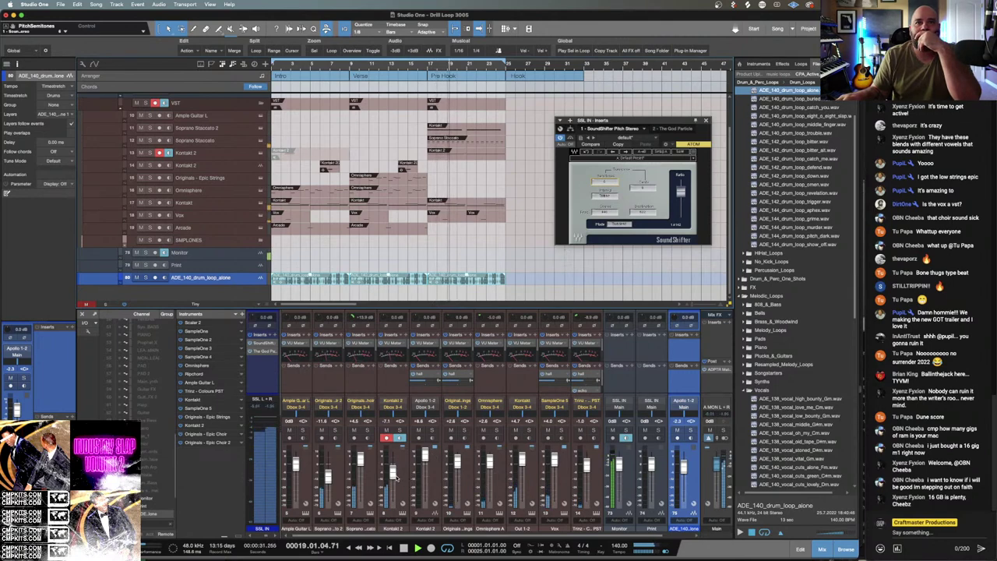
pyautogui.moveTo(396, 478); pyautogui.dragTo(395, 480)
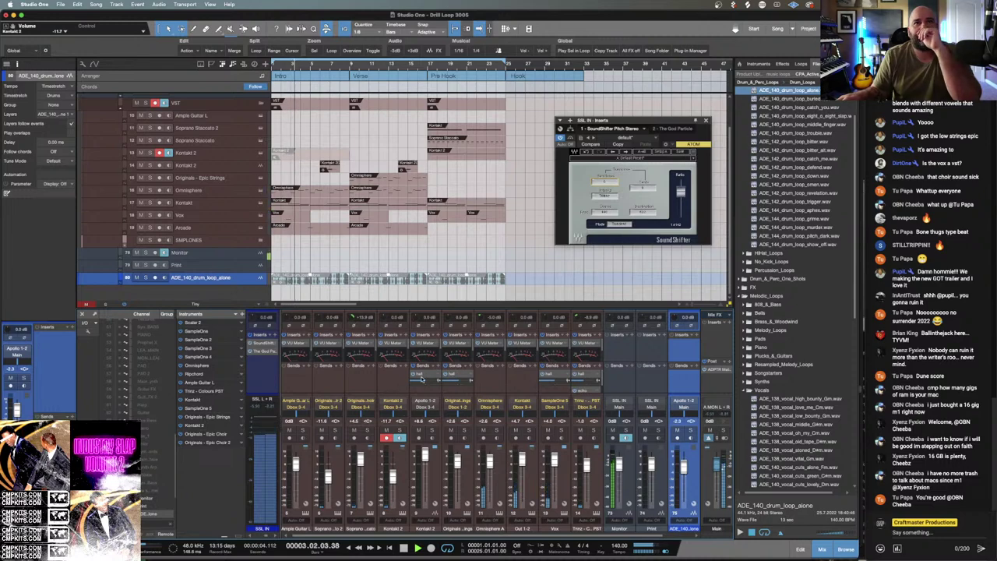
# Copy the hall send from the neighbouring channel to the record-armed Kontakt 2 channel and lower its send level to about -15 dB.
pyautogui.moveTo(425, 376); pyautogui.dragTo(403, 377)
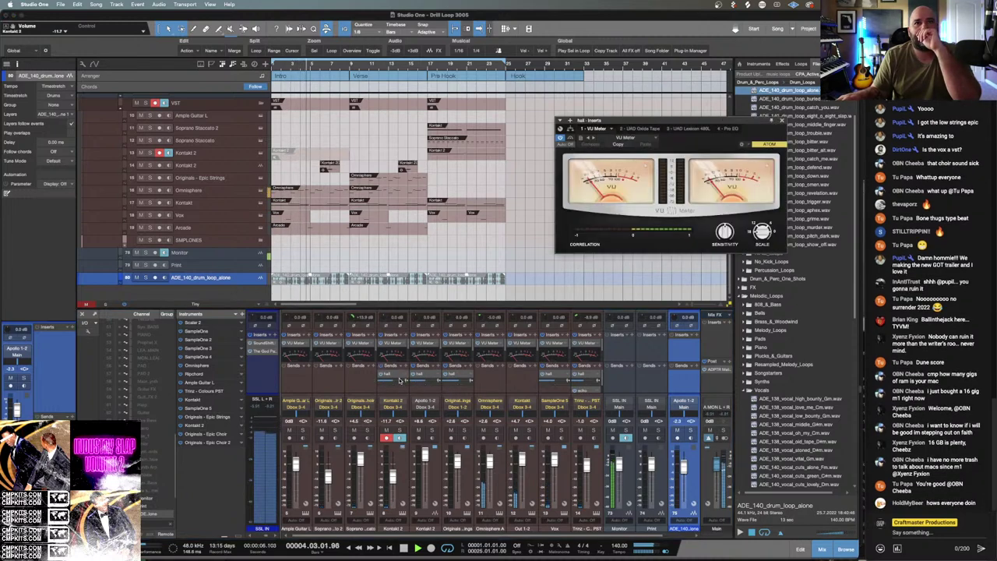
pyautogui.moveTo(389, 388)
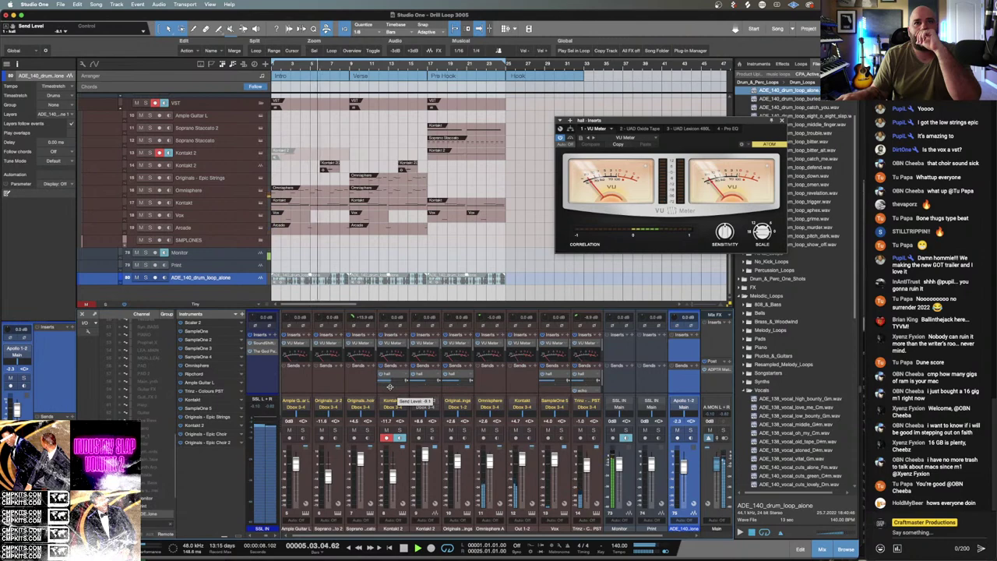
pyautogui.scroll(-5, 389, 387)
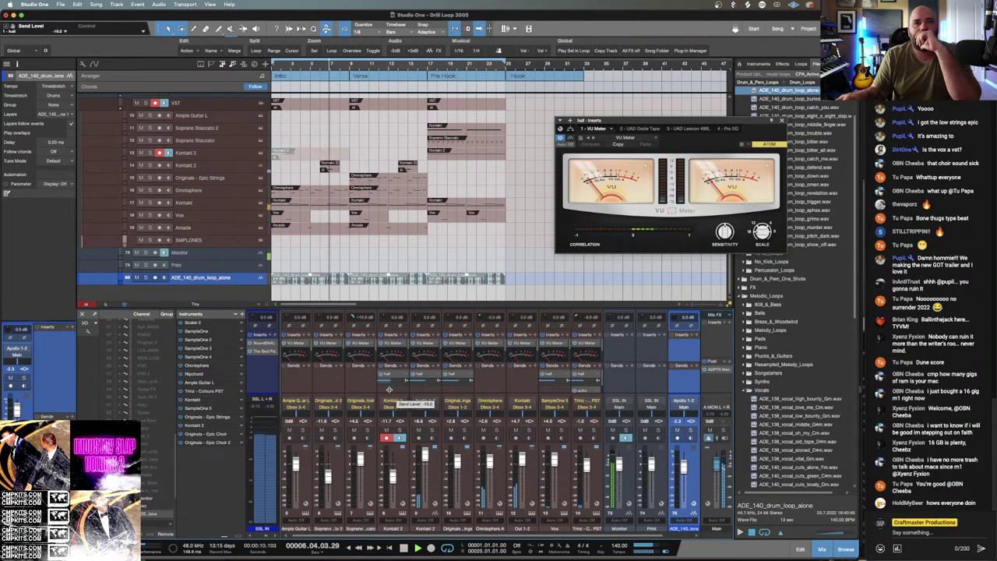
pyautogui.scroll(-2, 389, 388)
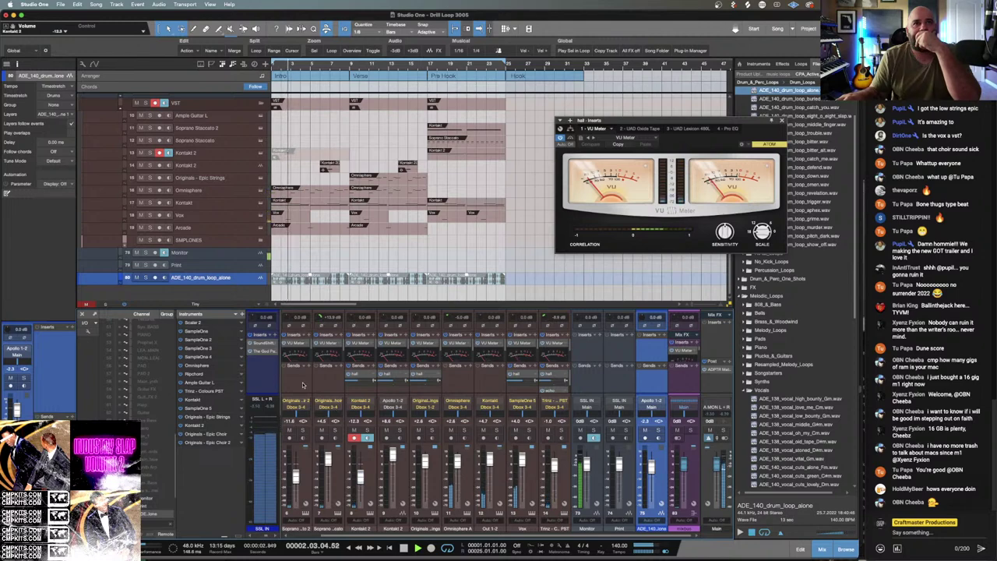
# Lower the pitch in the SSL IN channel's SoundShifter and set its mode to Smooth while auditioning the song from the start.
pyautogui.click(257, 346)
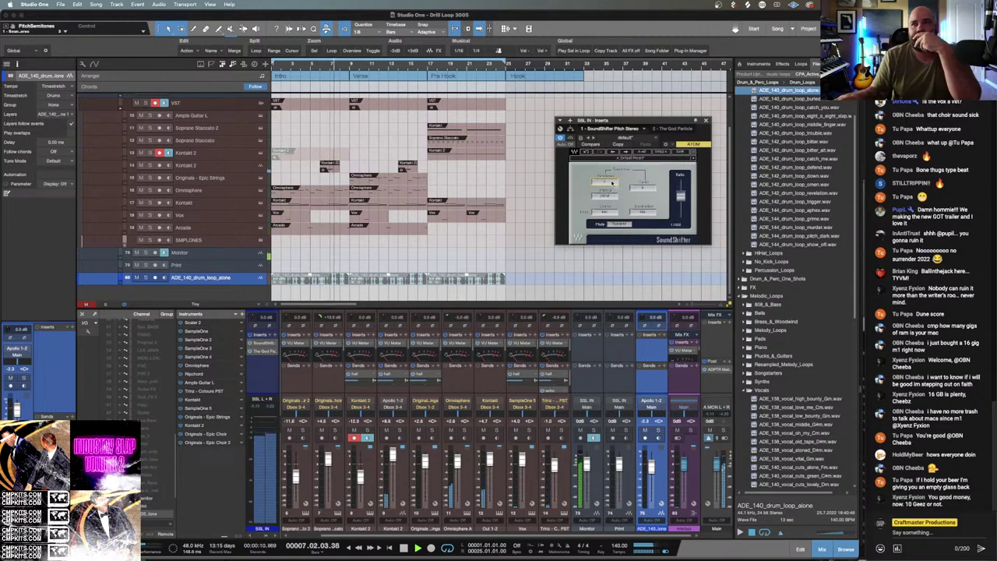
pyautogui.press('space')
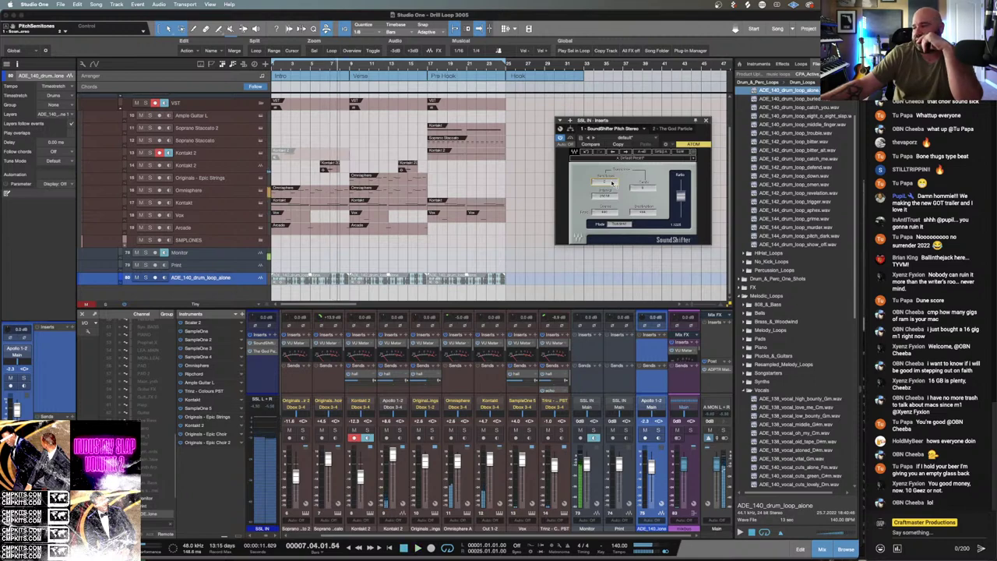
pyautogui.press('space')
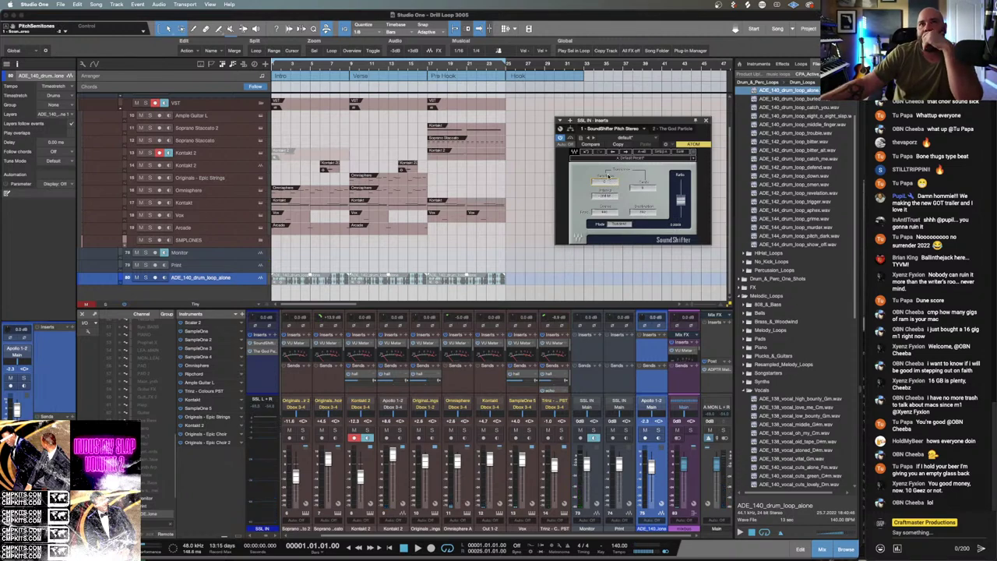
pyautogui.press('space')
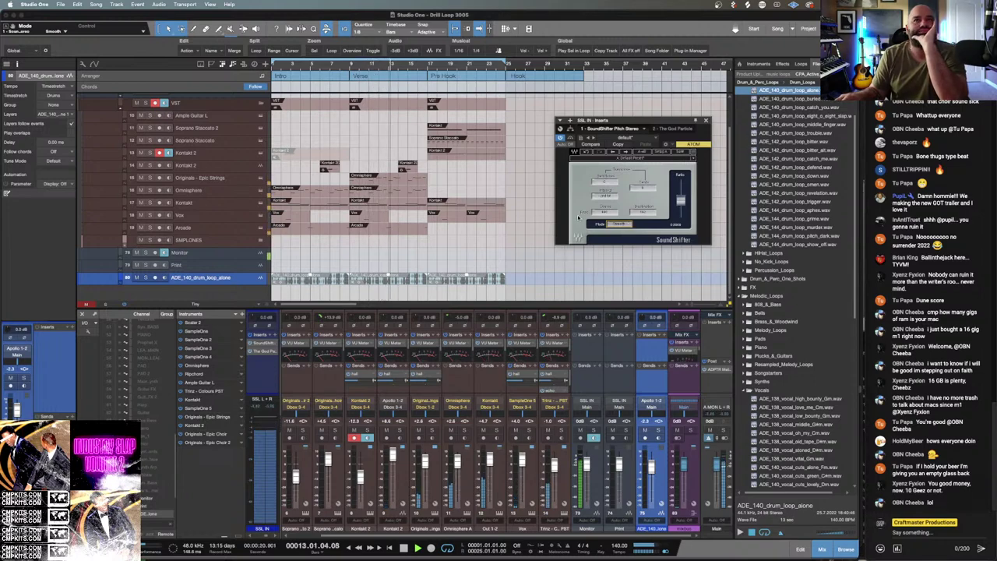
# Lower the Originals - Epic Strings channel to about +2.2 dB and the record-armed Kontakt 2 channel to about -13.1 dB.
pyautogui.click(233, 178)
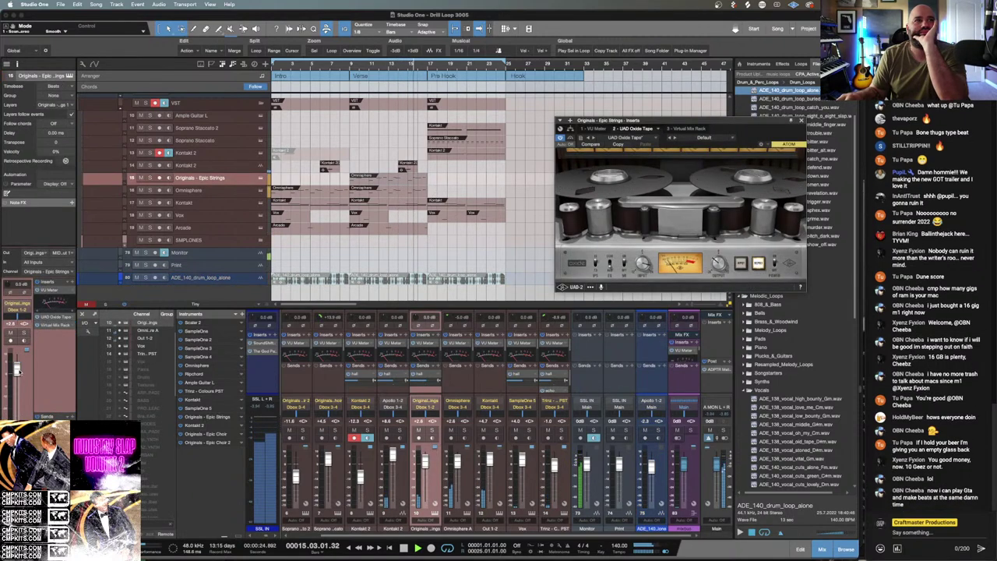
pyautogui.hotkey('ctrl', 'v')
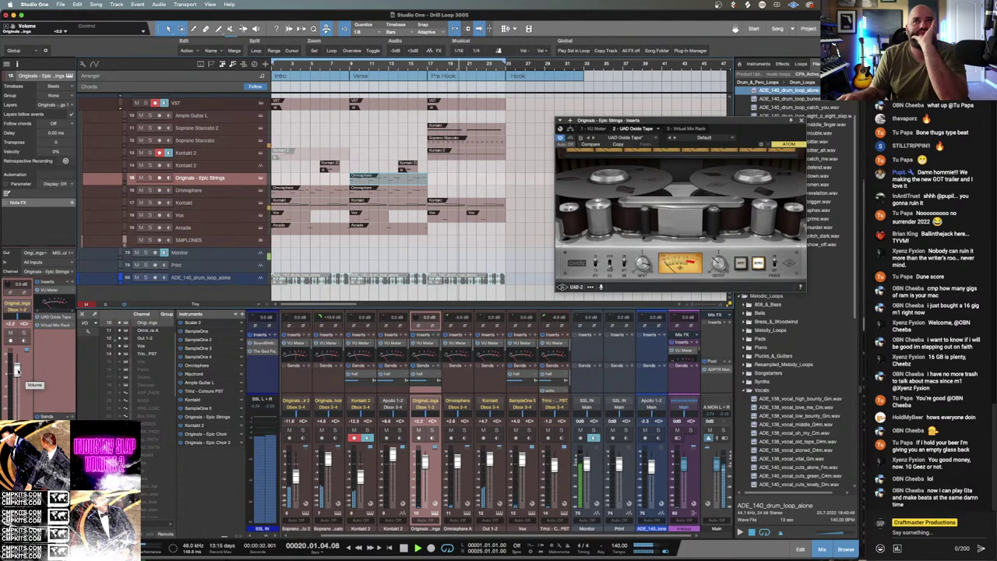
pyautogui.click(257, 152)
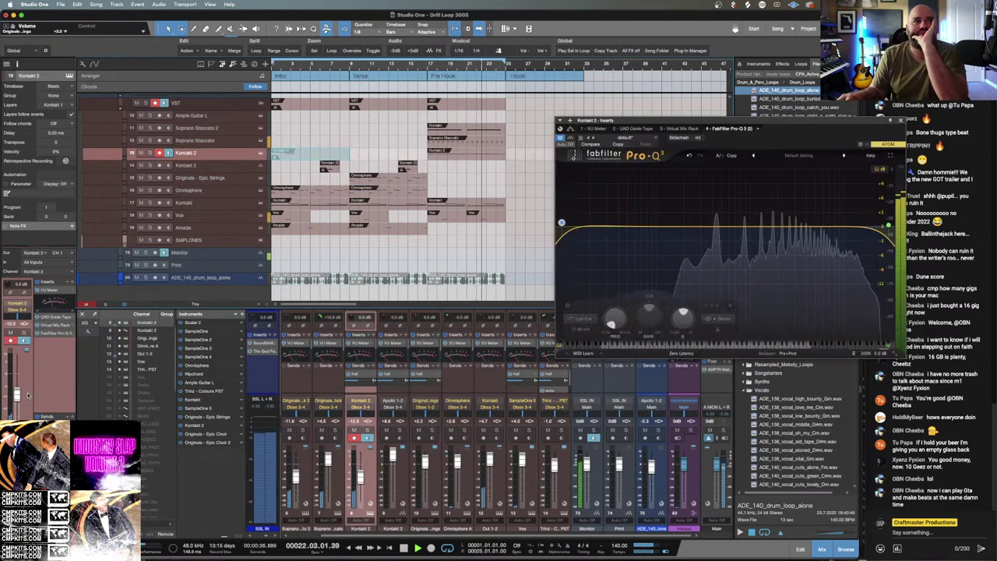
pyautogui.moveTo(18, 393); pyautogui.dragTo(18, 395)
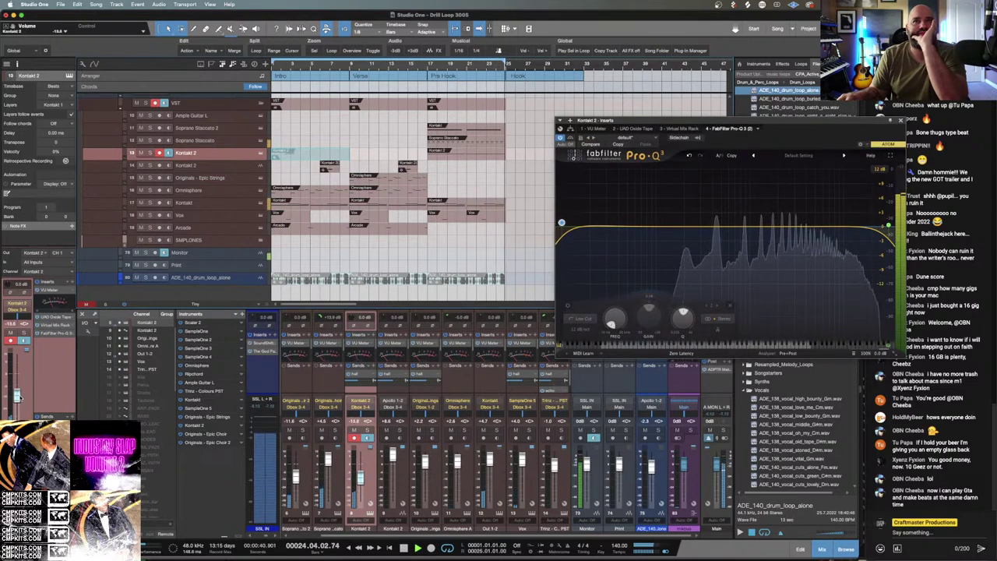
# Overlay the Pro-Q (2) spectrum in the Kontakt 2 channel's Pro-Q 3 and add a bell cut of about 2 dB in the upper mids.
pyautogui.click(427, 67)
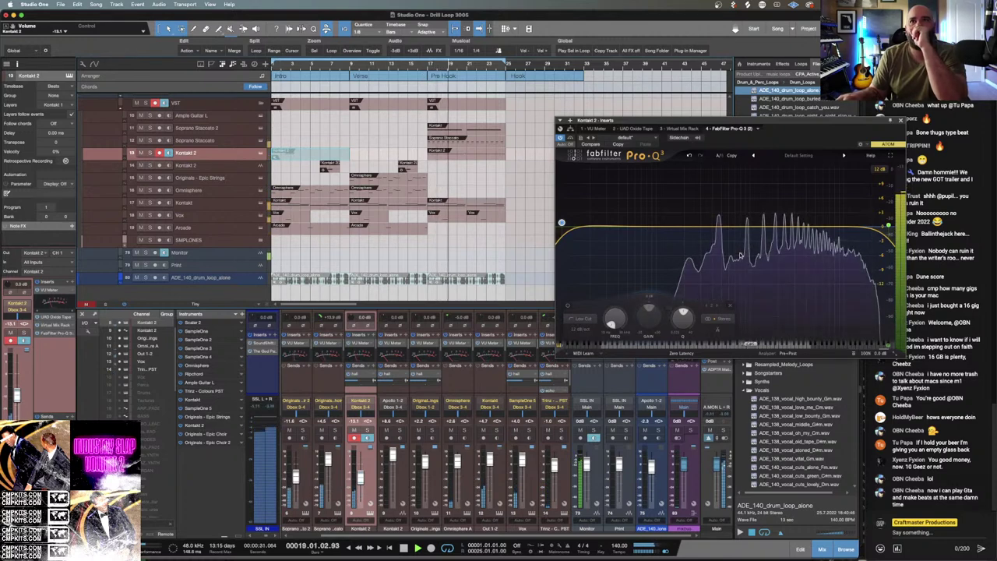
pyautogui.click(785, 352)
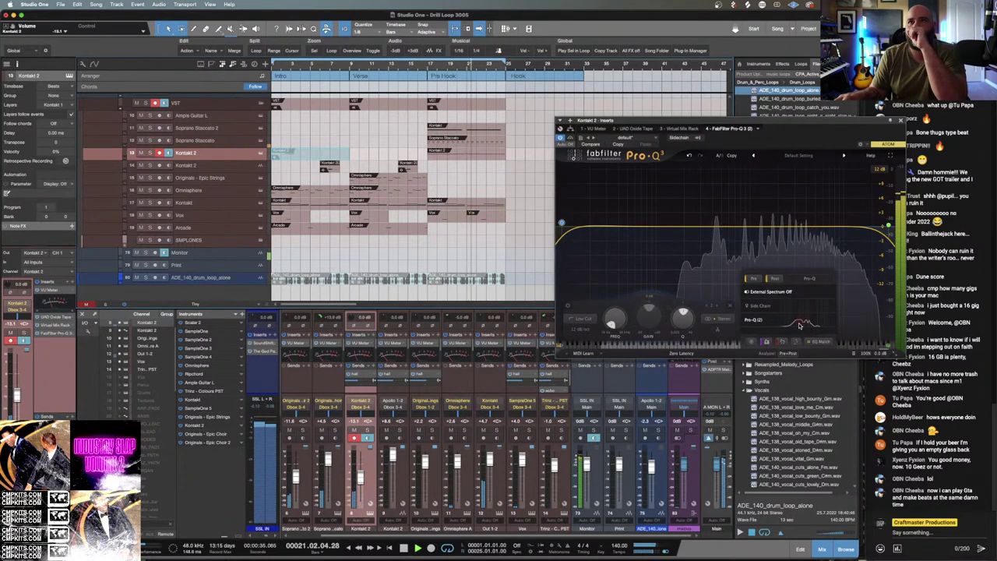
pyautogui.click(800, 324)
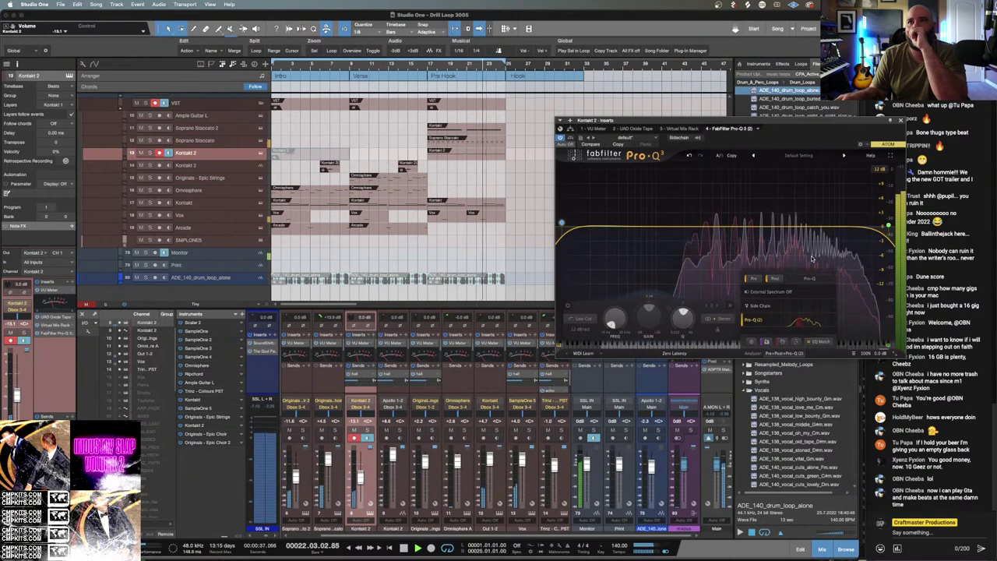
pyautogui.click(800, 228)
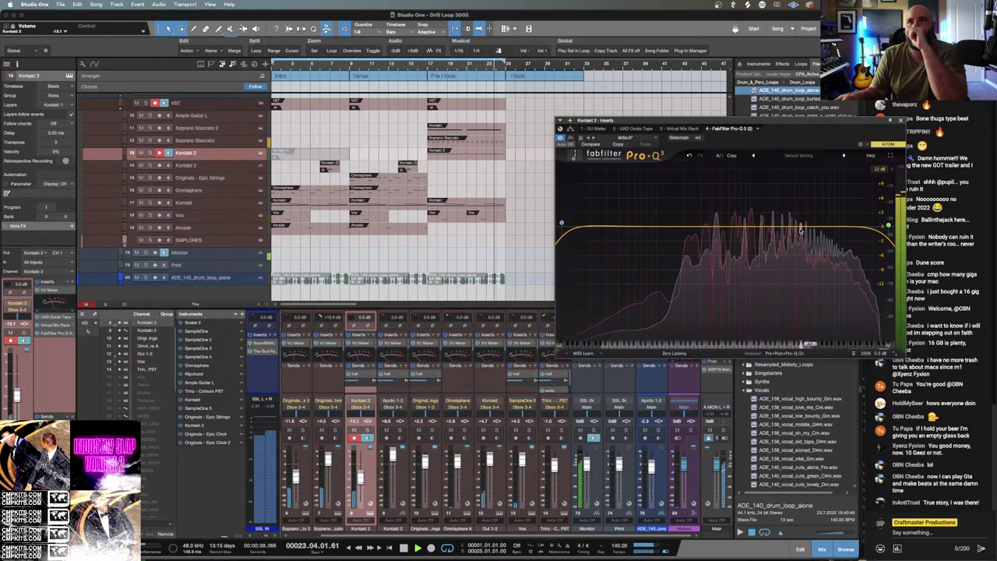
pyautogui.moveTo(800, 227); pyautogui.dragTo(800, 235)
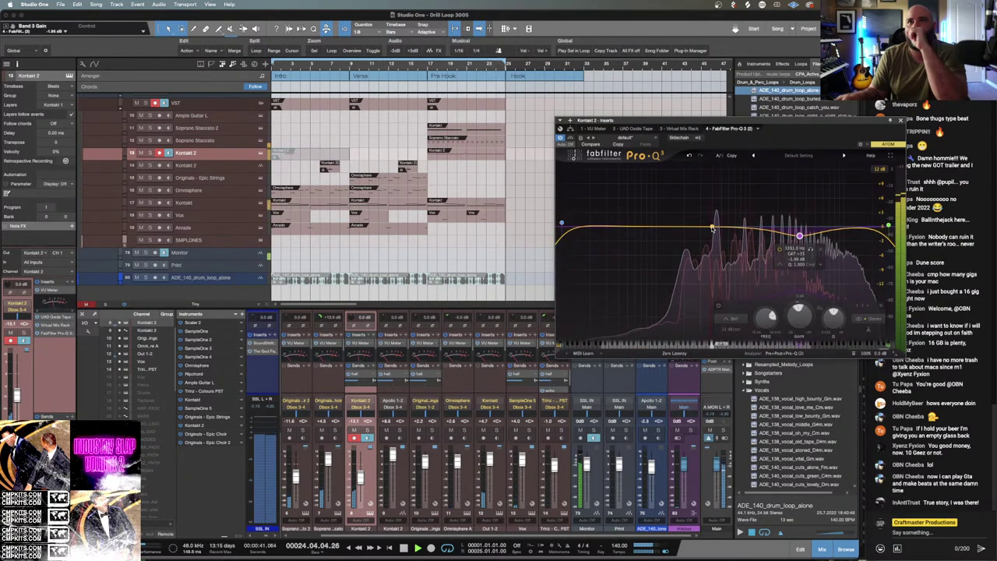
# Add a bell cut of about 3 dB near 450 Hz in Kontakt 2's Pro-Q 3 and deepen its upper-mid cut while looping the Pre Hook.
pyautogui.moveTo(714, 229); pyautogui.dragTo(717, 232)
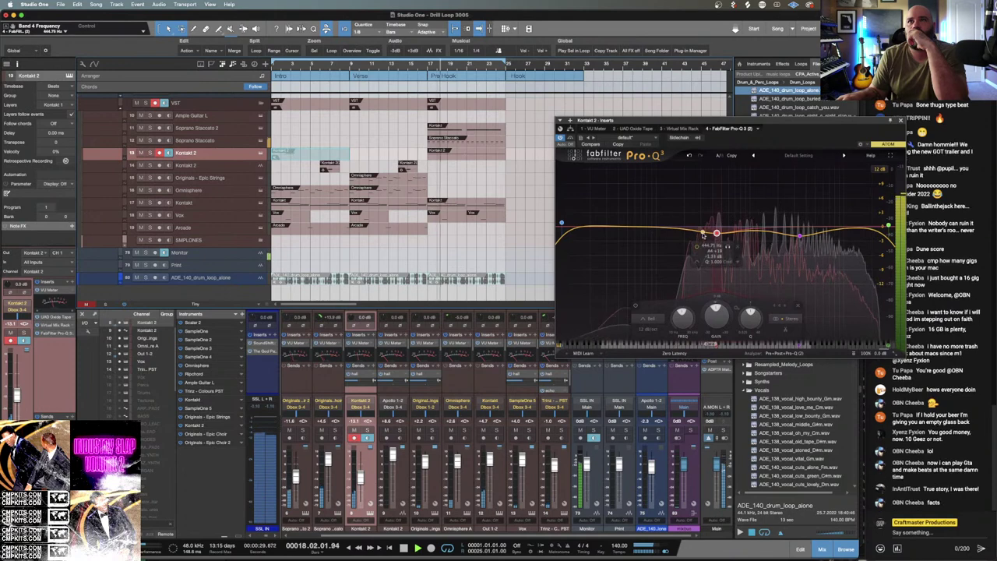
pyautogui.moveTo(716, 235)
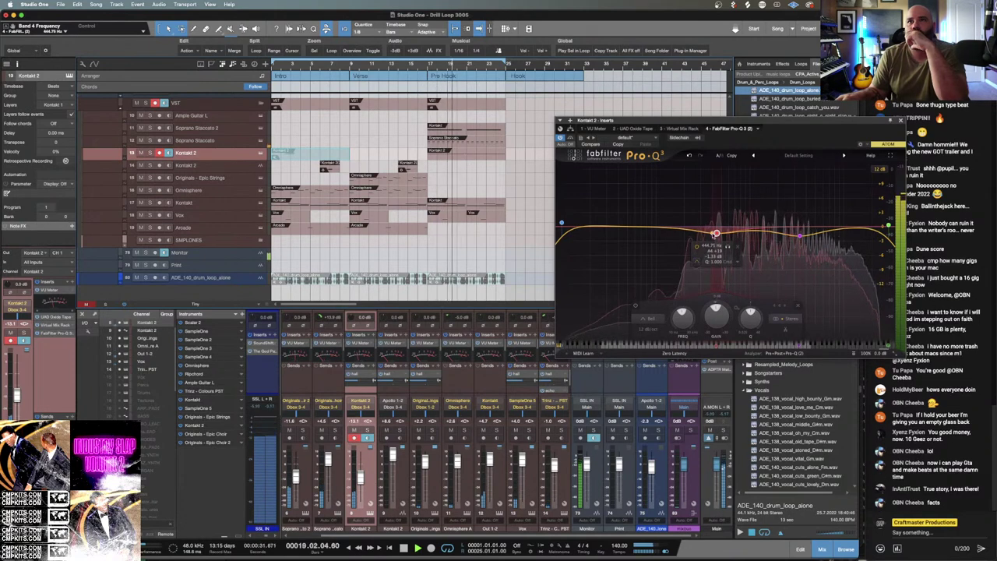
pyautogui.moveTo(717, 234); pyautogui.dragTo(717, 237)
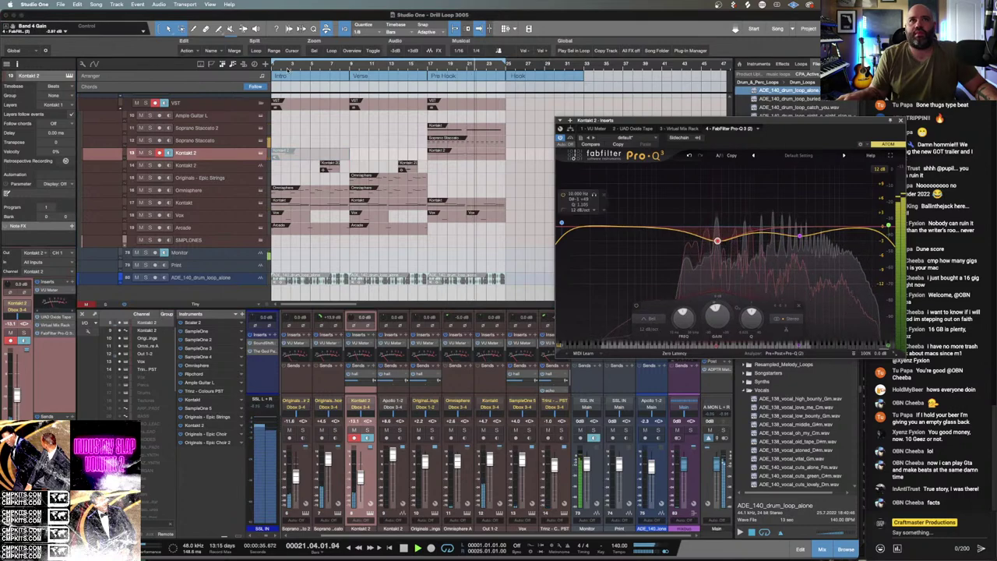
pyautogui.click(407, 72)
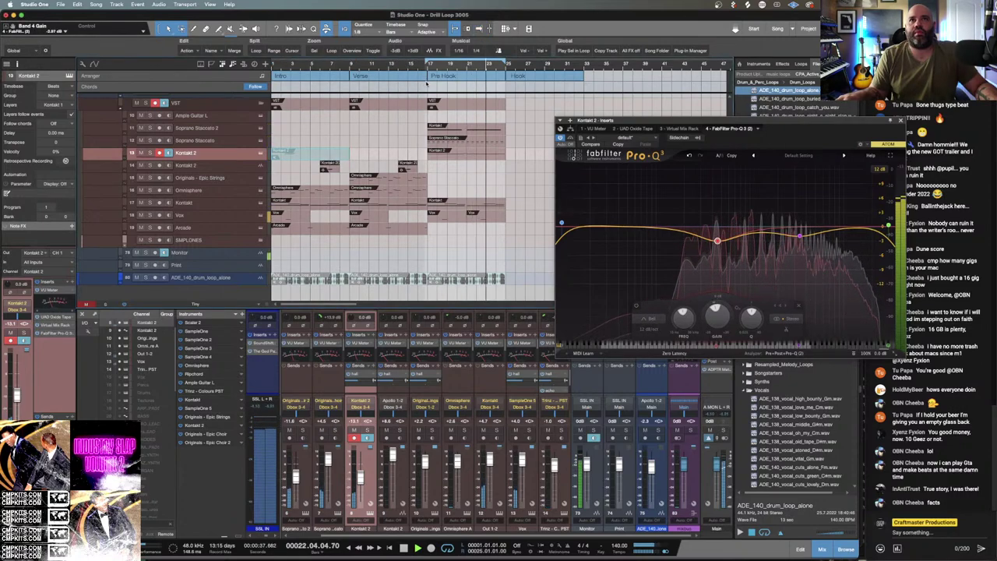
pyautogui.moveTo(800, 235); pyautogui.dragTo(800, 246)
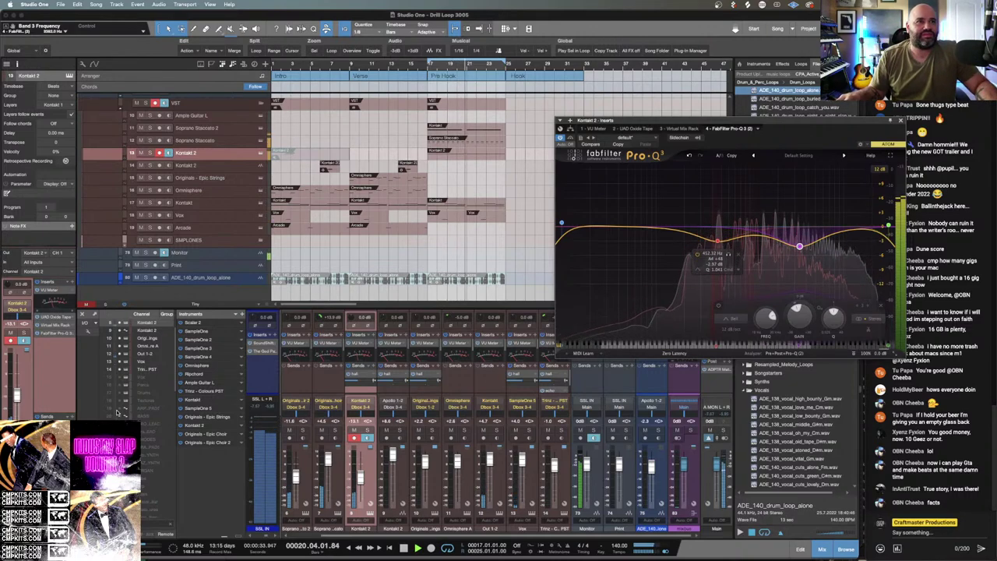
# Raise the record-armed Kontakt 2 channel to about -11.5 dB while checking it against the Pre Hook.
pyautogui.click(17, 394)
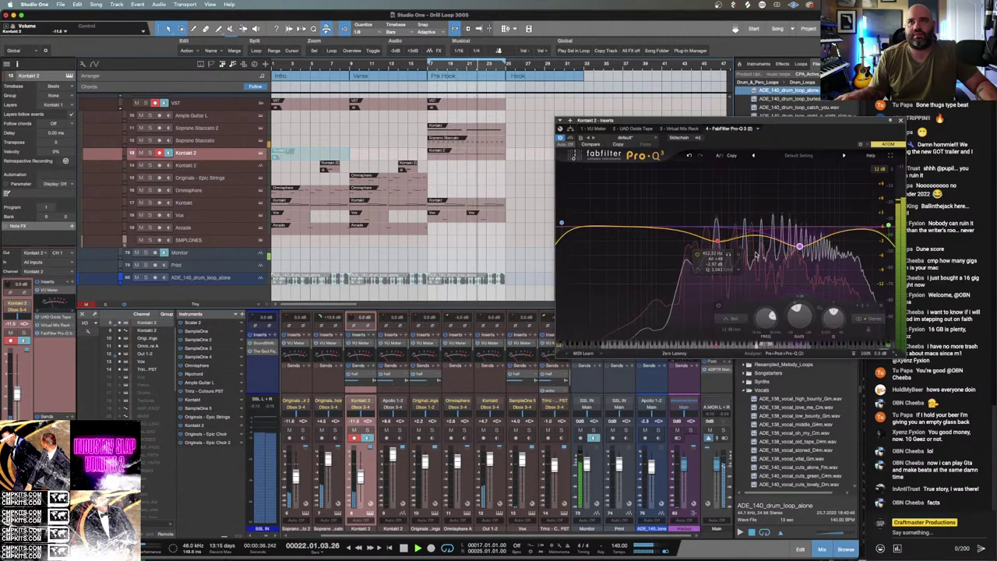
pyautogui.moveTo(755, 256); pyautogui.dragTo(799, 246)
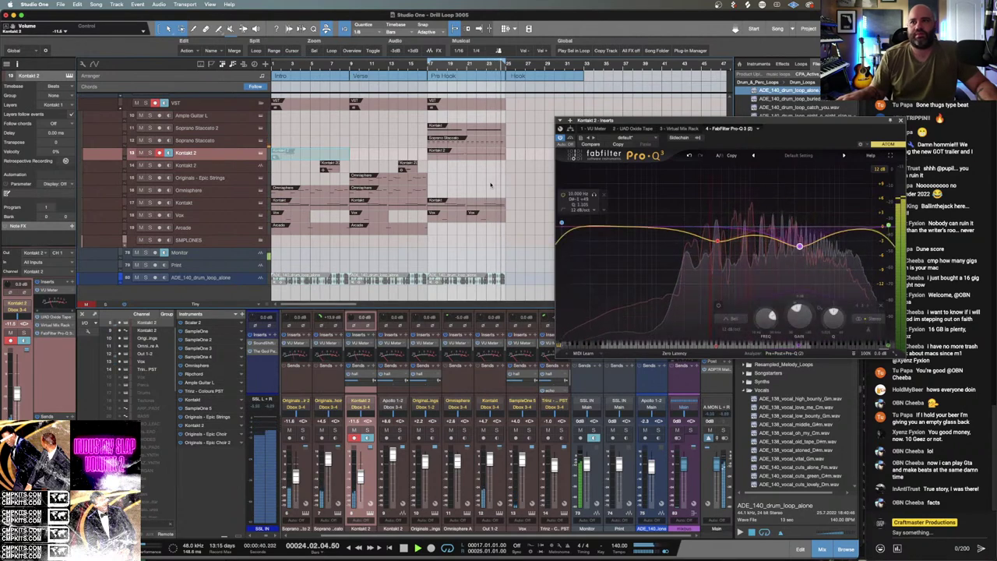
pyautogui.press('space')
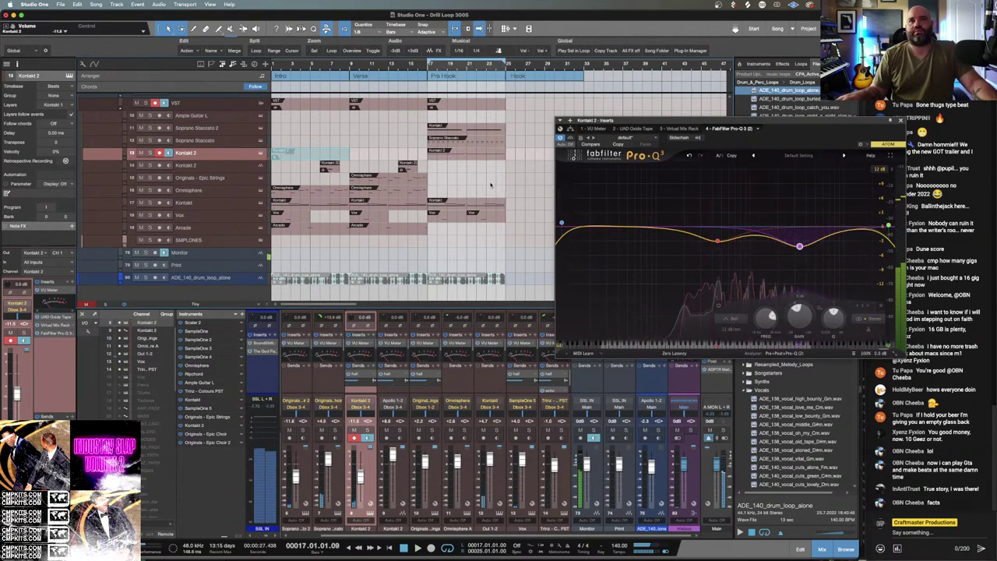
# Remove the SoundShifter insert from the SSL IN channel.
pyautogui.rightClick(261, 342)
pyautogui.click(273, 428)
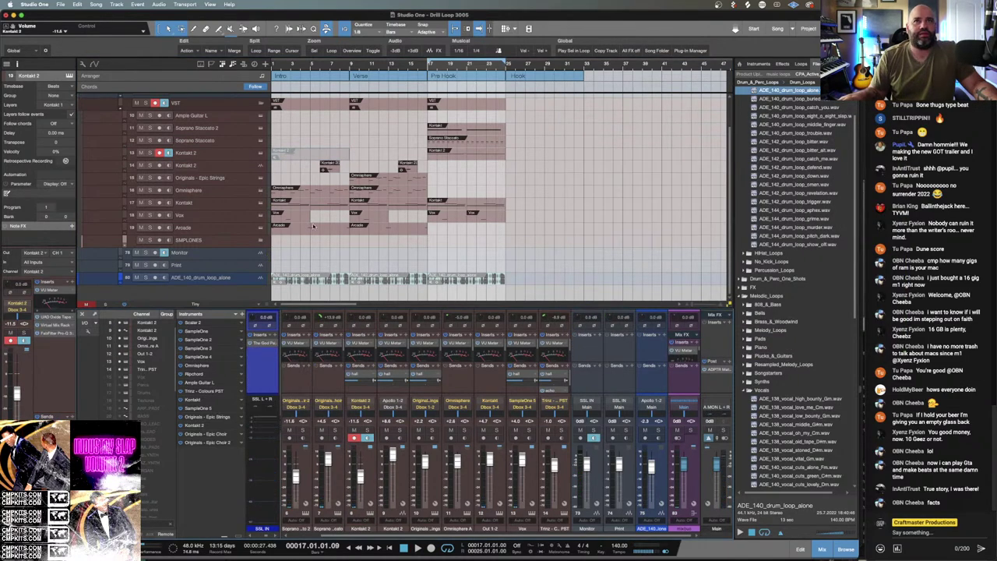
pyautogui.click(554, 222)
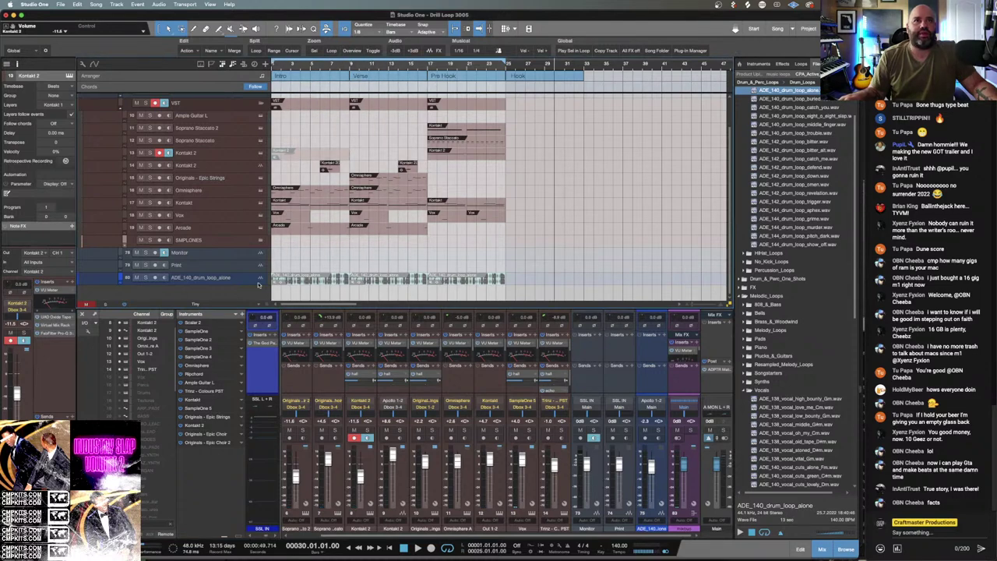
# Remove the ADE_140_drum_loop_alone track and play the song from the start.
pyautogui.rightClick(237, 279)
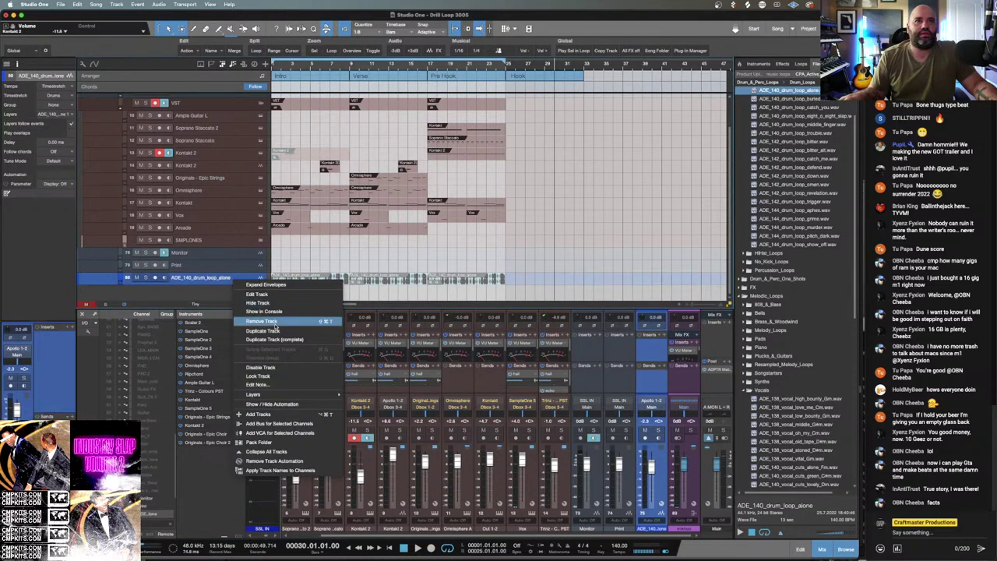
pyautogui.click(272, 321)
pyautogui.press('space')
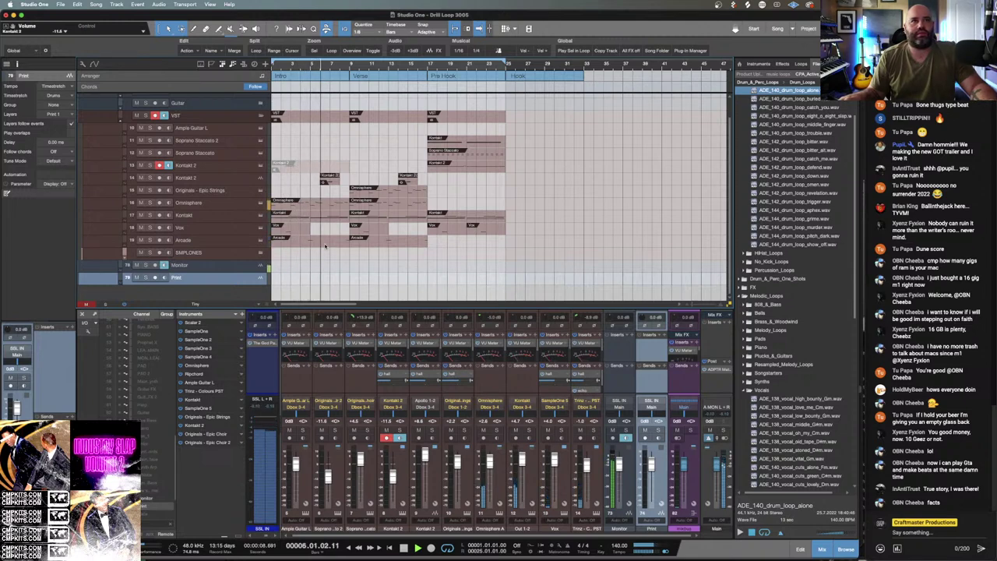
# Insert FabFilter Pro-Q 3 on the Kontakt track's channel and play the song from the start.
pyautogui.click(223, 218)
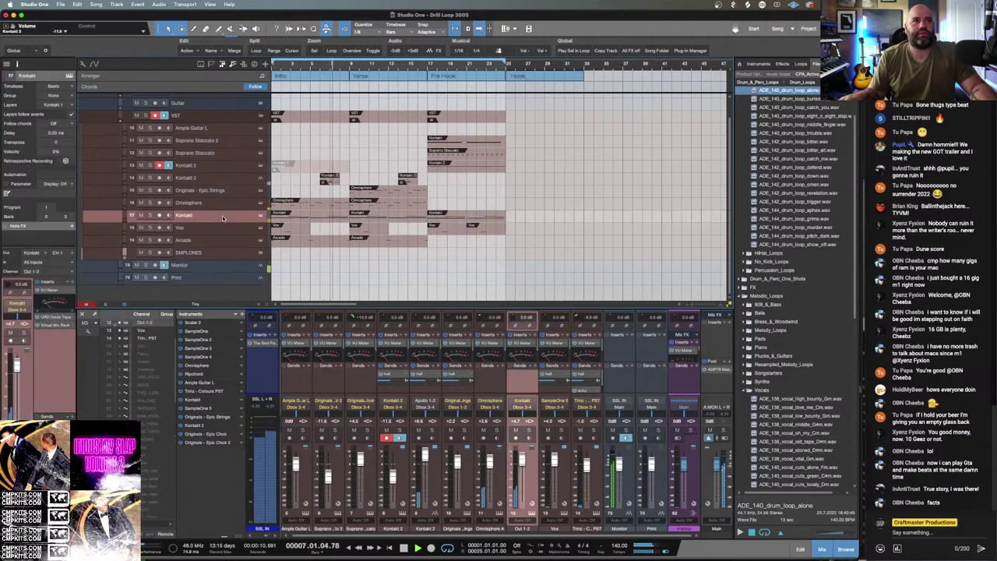
pyautogui.click(71, 285)
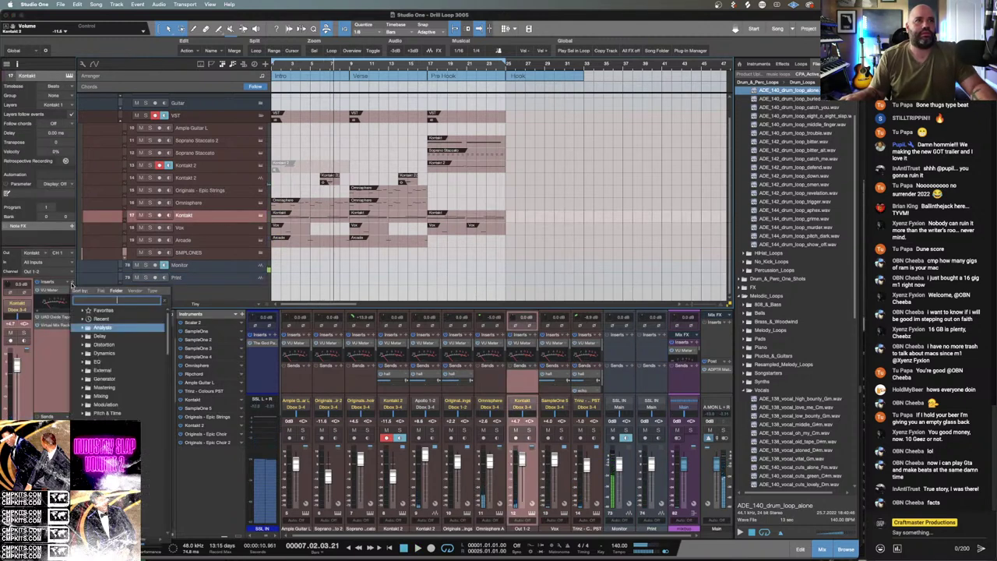
pyautogui.write('pro')
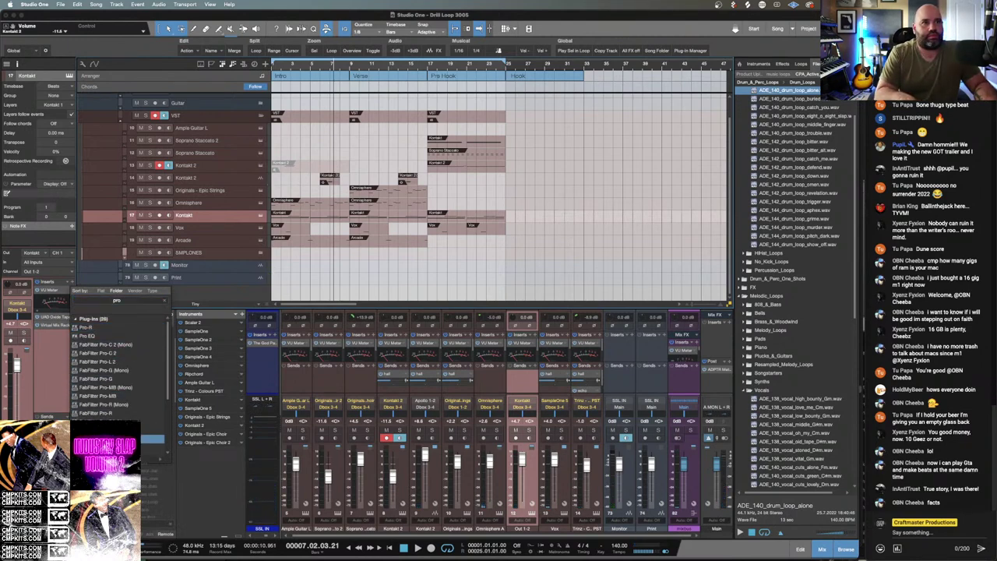
pyautogui.click(148, 439)
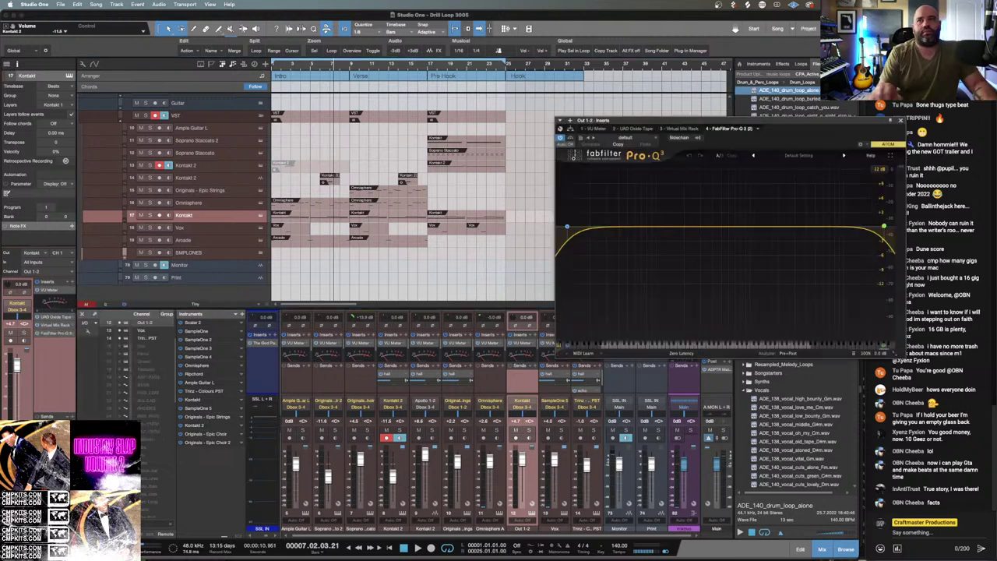
pyautogui.press('space')
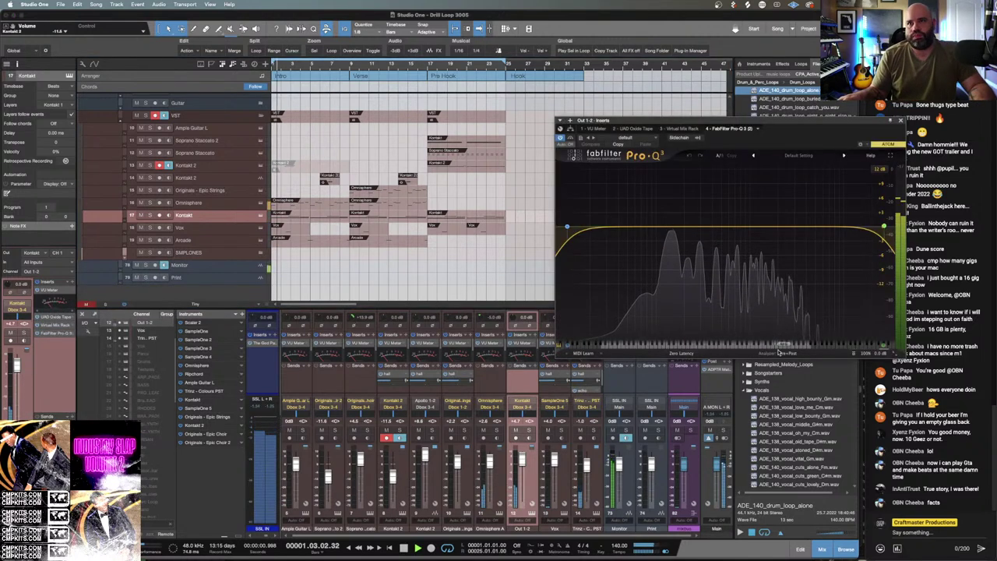
# Enable collision display and overlay the Pro-Q spectrum in the analyzer of the Kontakt channel's Pro-Q 3.
pyautogui.click(783, 353)
pyautogui.click(783, 343)
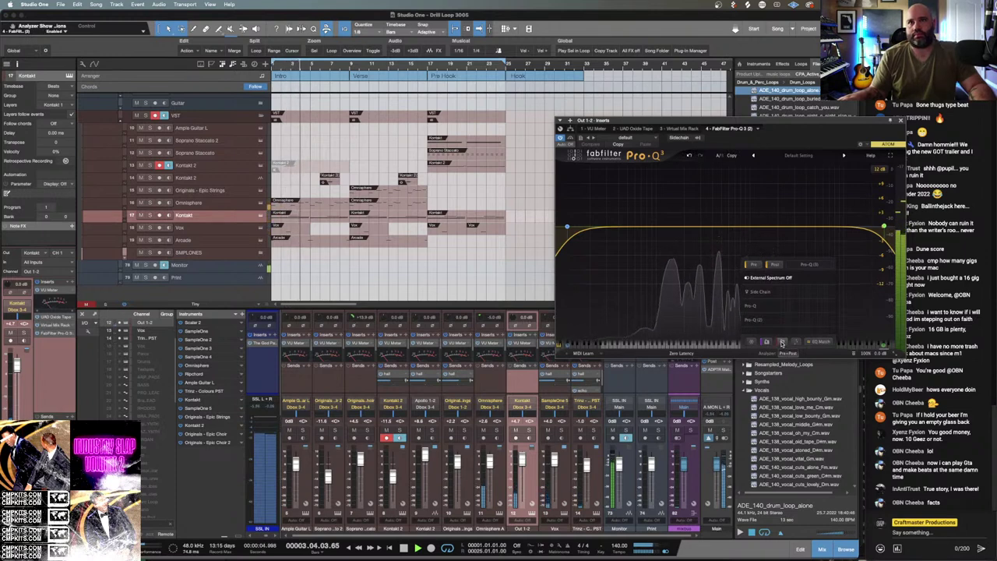
pyautogui.click(746, 305)
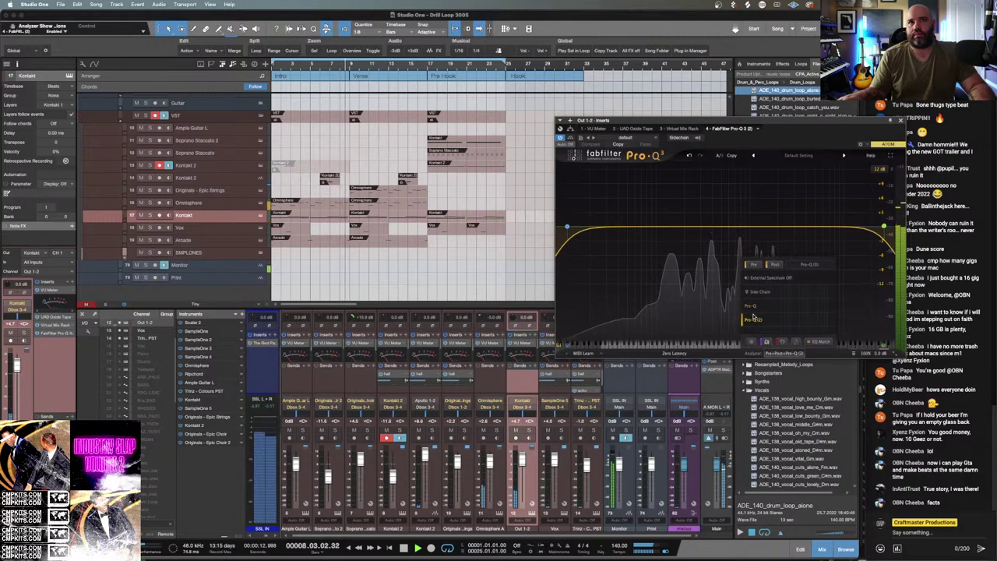
pyautogui.click(752, 307)
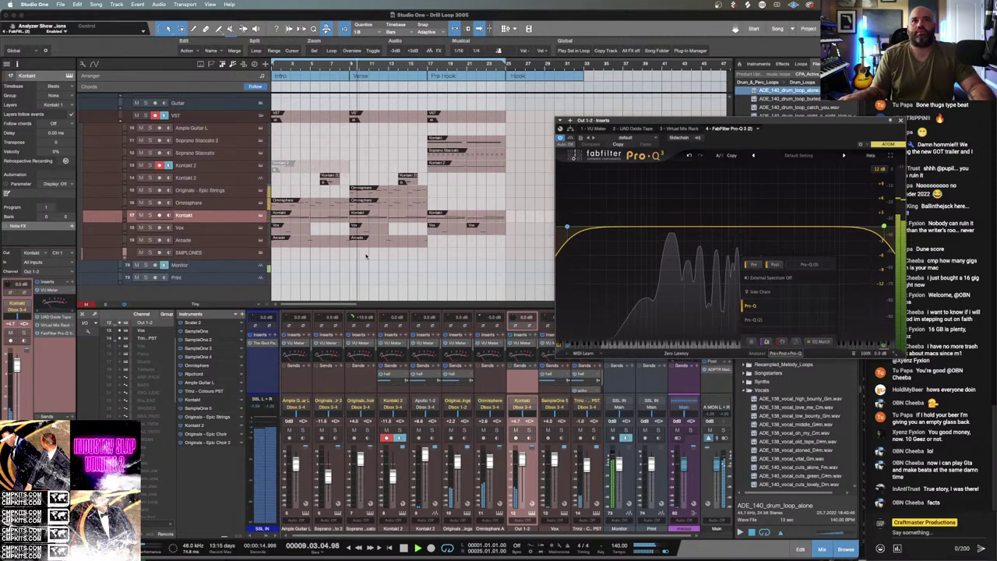
# Search the plug-ins for "fabfilter pro" and insert FabFilter Pro-Q 3 on the Omnisphere channel.
pyautogui.click(186, 203)
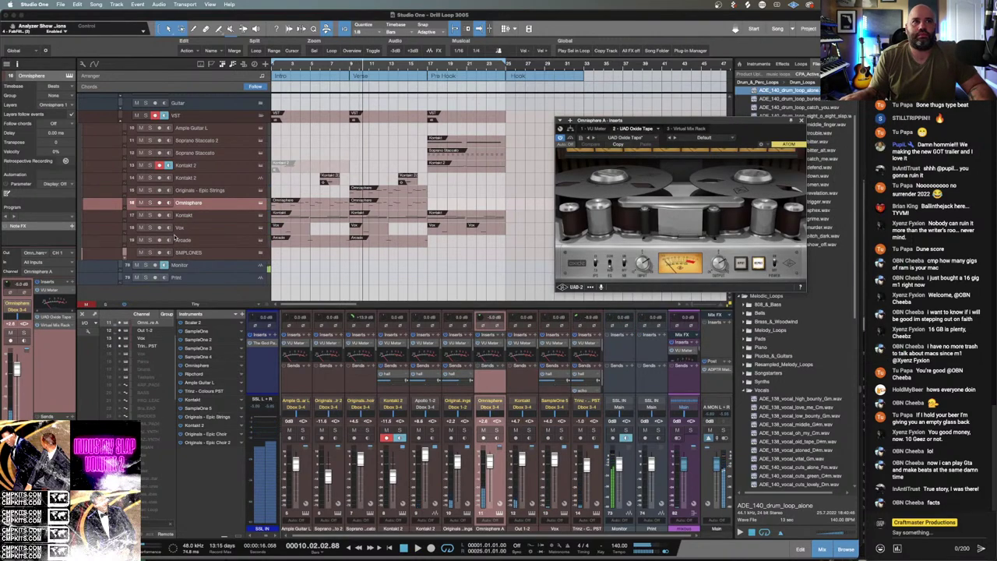
pyautogui.click(73, 283)
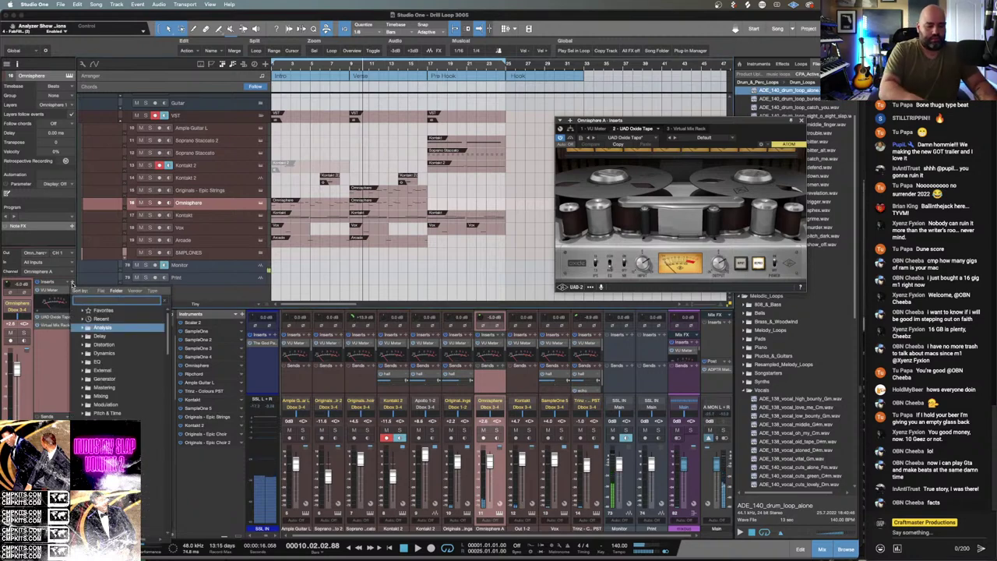
pyautogui.write('fab')
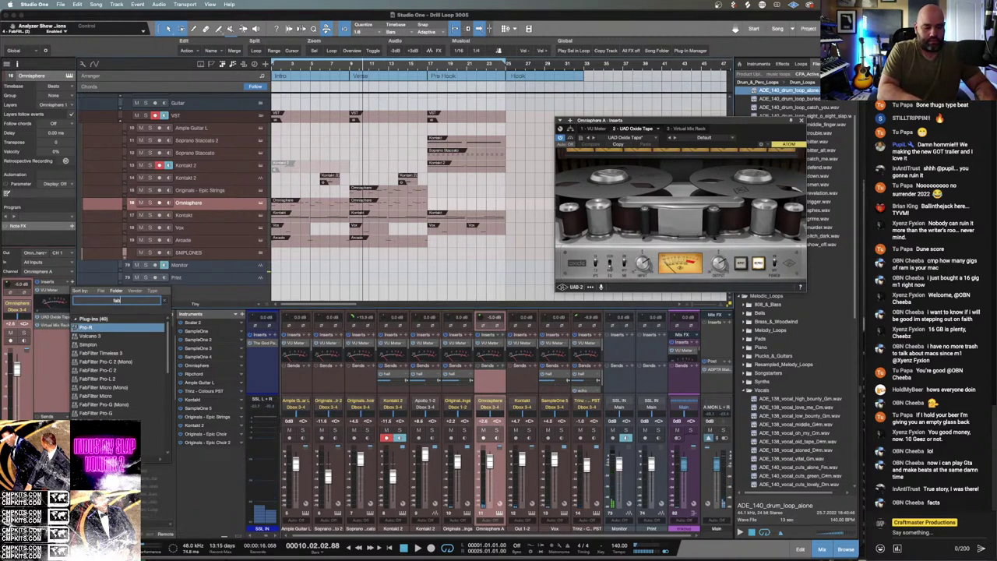
pyautogui.write('filter')
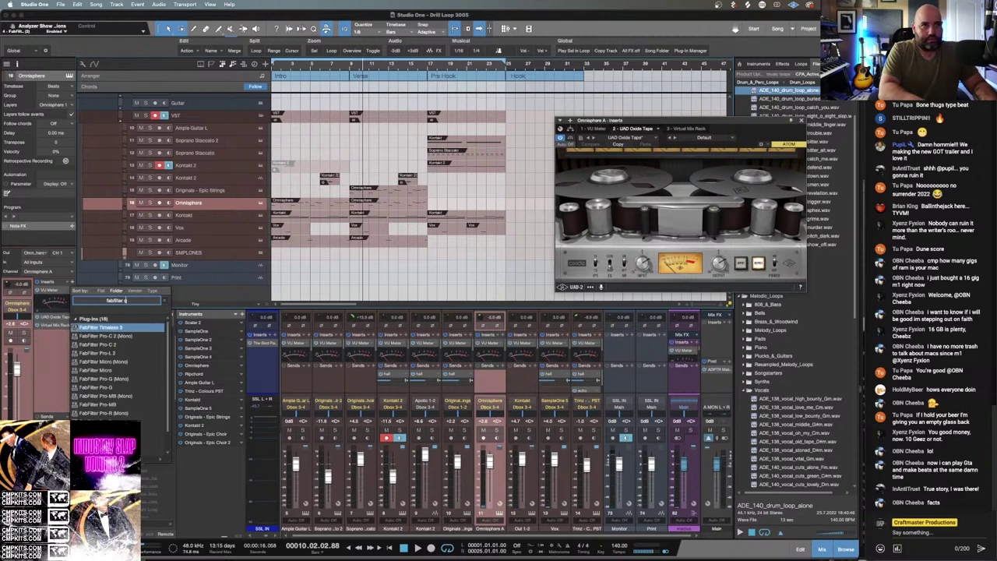
pyautogui.write(' pro')
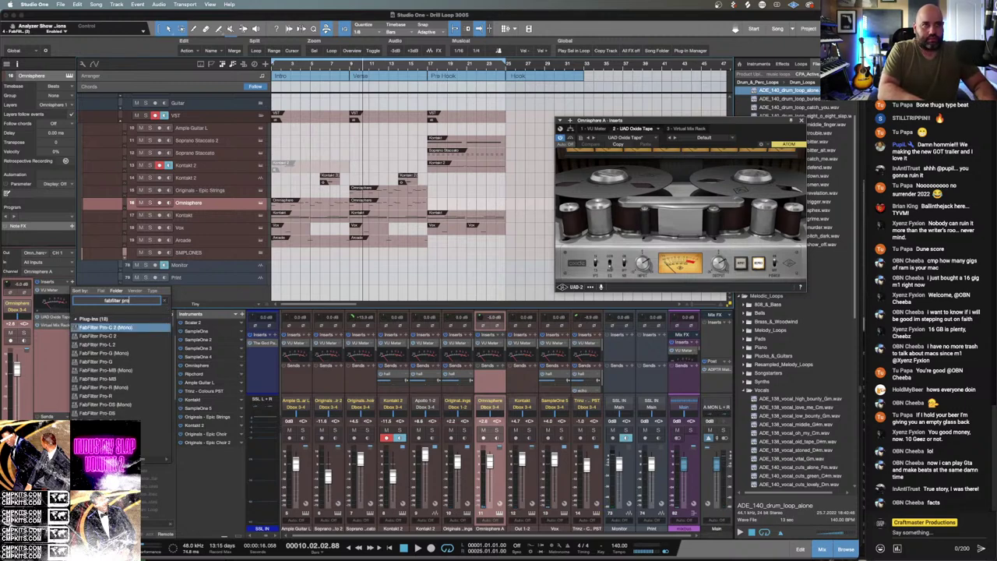
pyautogui.press('Down')
pyautogui.press('Down')
pyautogui.press('Down')
pyautogui.press('Down')
pyautogui.press('Down')
pyautogui.press('Down')
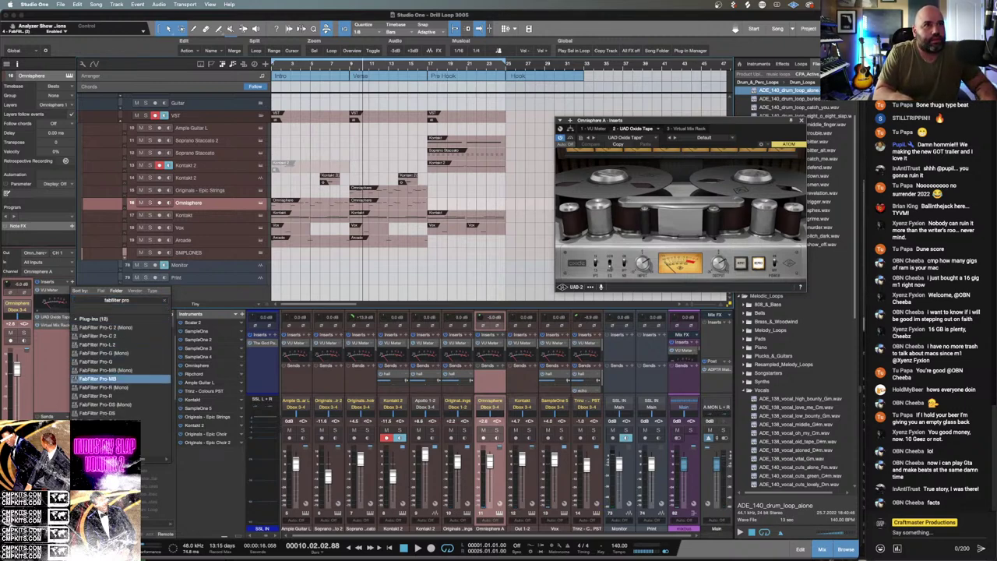
pyautogui.press('Up')
pyautogui.press('Up')
pyautogui.press('Up')
pyautogui.press('Up')
pyautogui.press('Down')
pyautogui.press('Down')
pyautogui.press('Down')
pyautogui.press('Down')
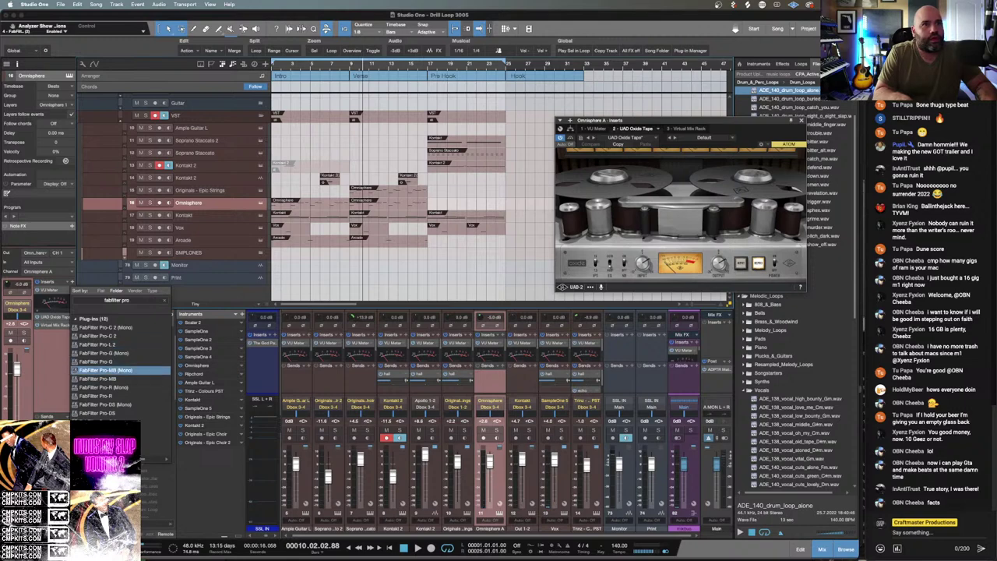
pyautogui.press('Down')
pyautogui.press('Down')
pyautogui.press('Down')
pyautogui.press('Down')
pyautogui.press('Down')
pyautogui.press('Return')
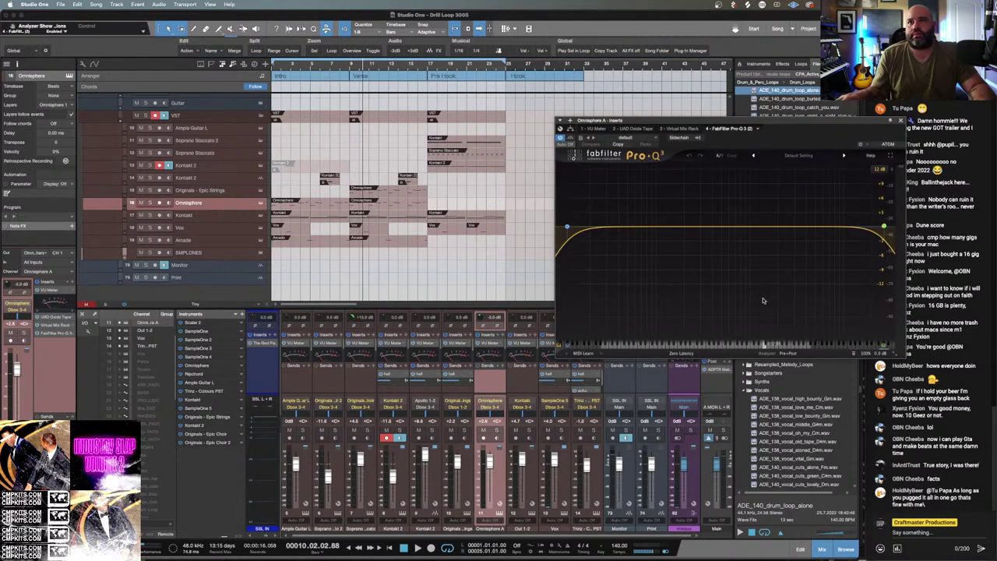
# Overlay the Pro-Q (3) spectrum in the Omnisphere channel's Pro-Q 3 during playback and move the plug-in window over the arrangement.
pyautogui.click(782, 355)
pyautogui.press('space')
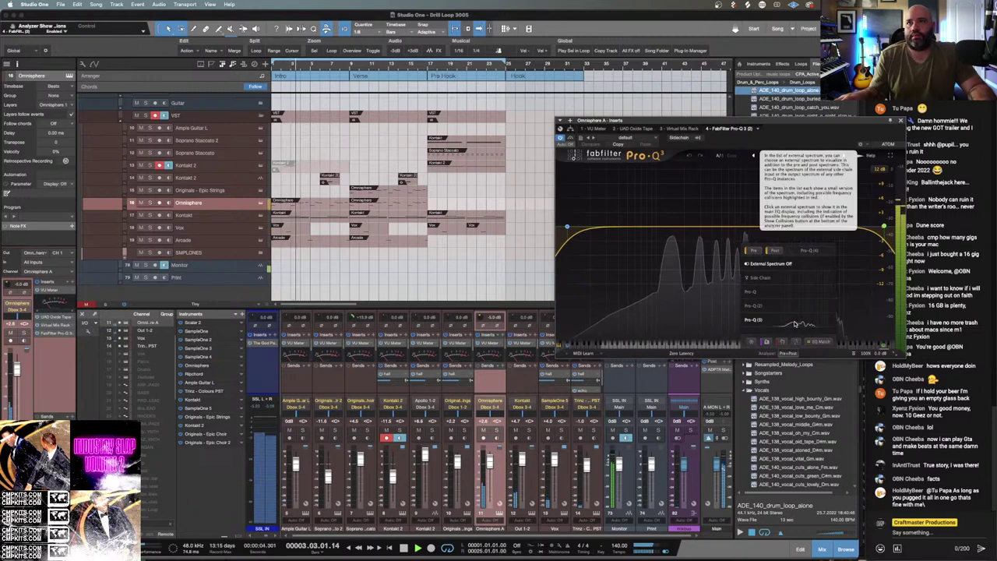
pyautogui.click(796, 324)
pyautogui.moveTo(778, 125); pyautogui.dragTo(546, 120)
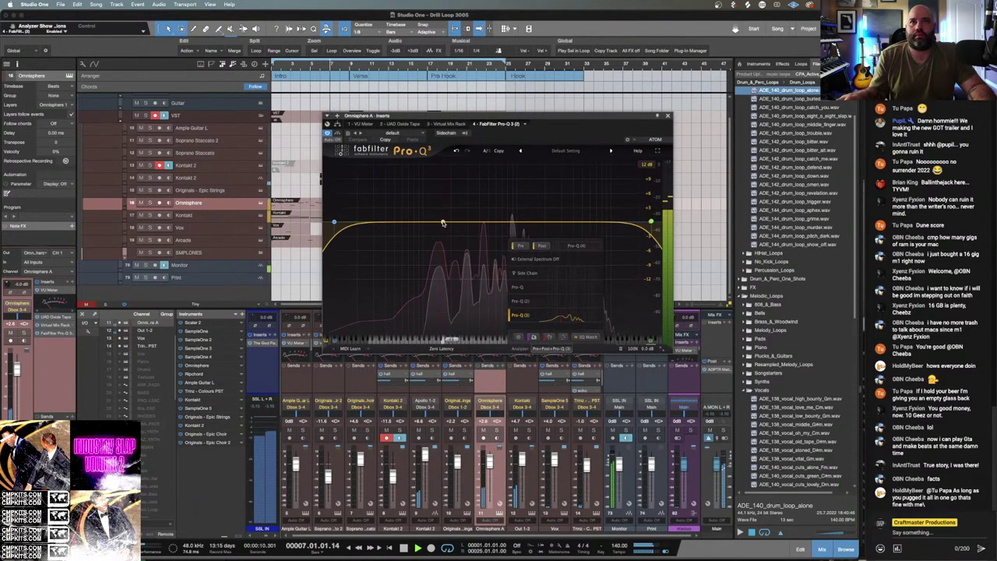
# Add a bell cut of about 5 dB in the lows and a shallower mid cut in Omnisphere's Pro-Q 3, then close it.
pyautogui.click(443, 225)
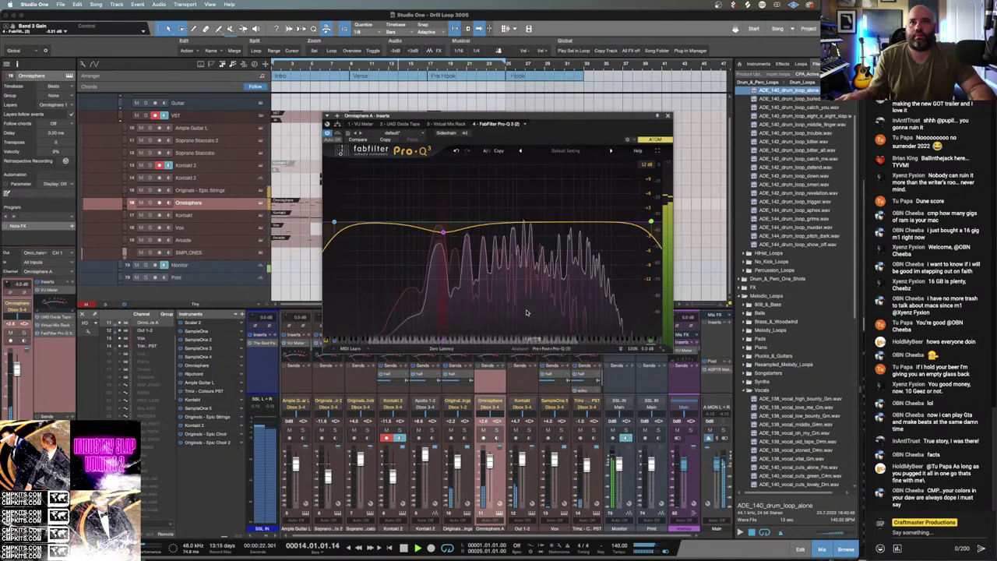
pyautogui.click(513, 226)
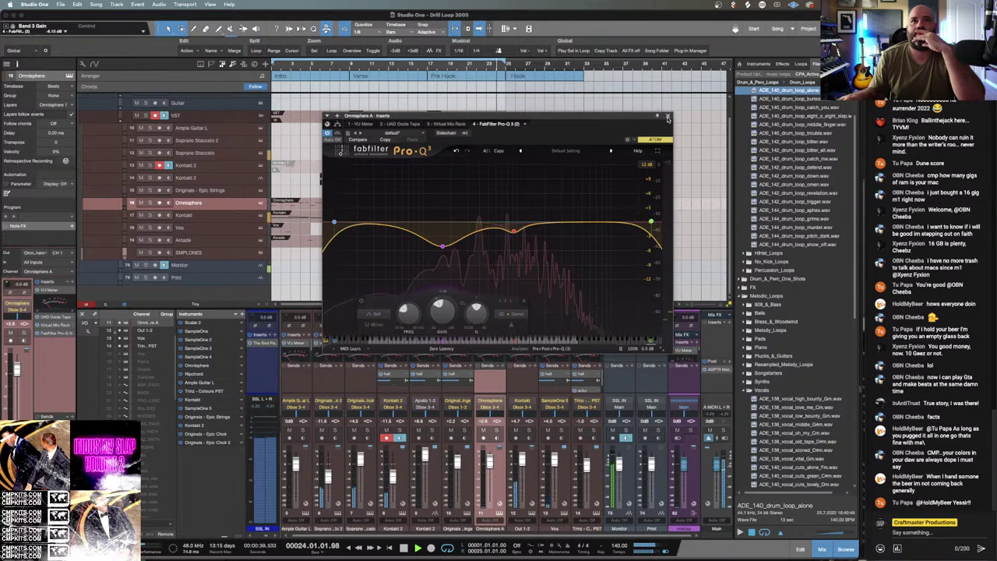
pyautogui.press('space')
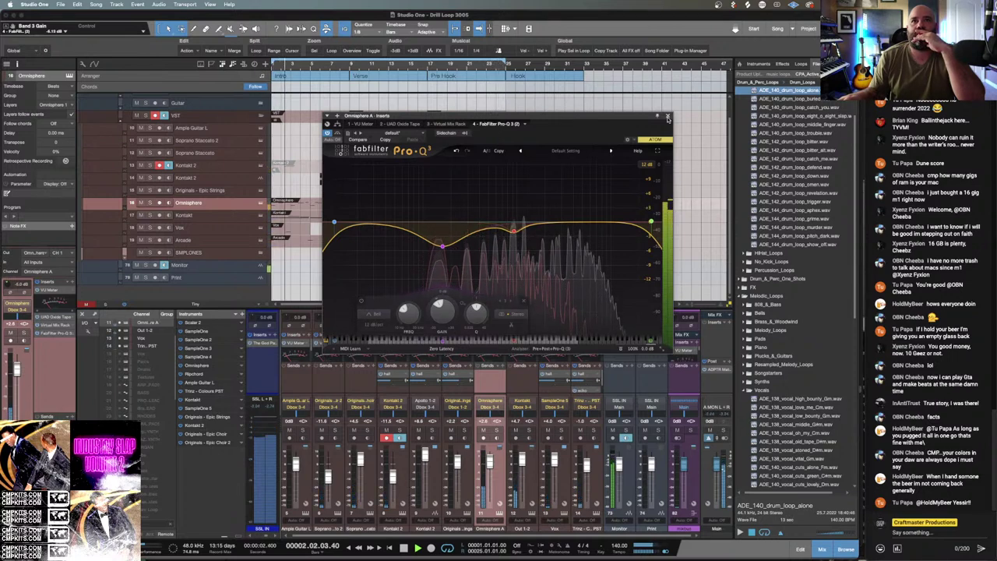
pyautogui.click(667, 116)
pyautogui.press('space')
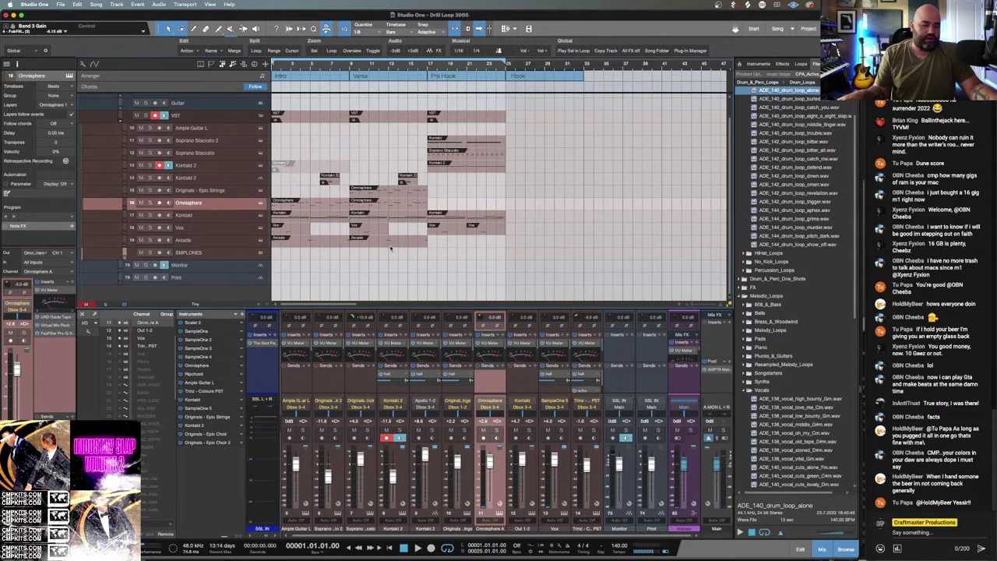
pyautogui.scroll(-1, 374, 228)
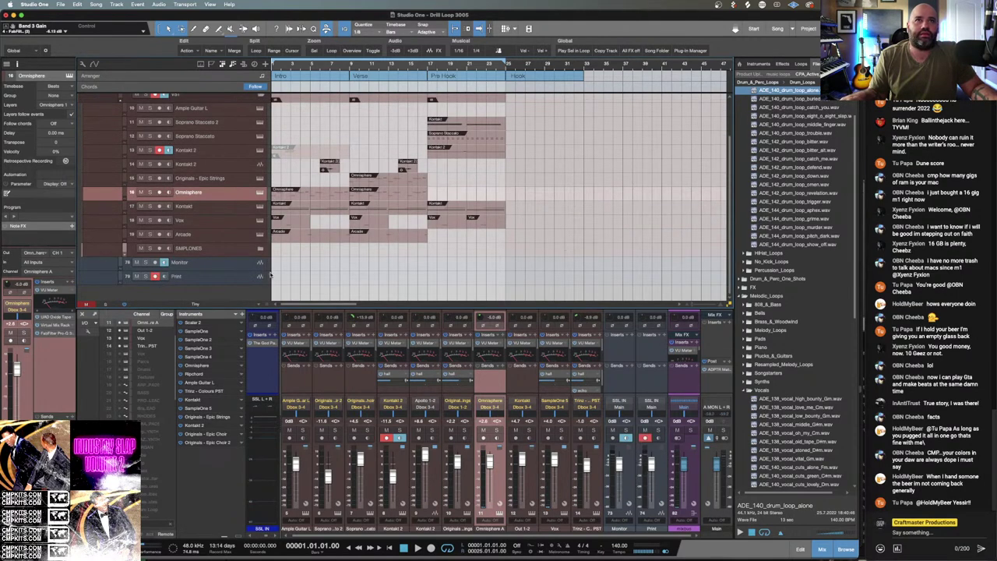
# Extend the loop range to the end of the Hook section and record the arrangement onto the Print track.
pyautogui.moveTo(504, 61); pyautogui.dragTo(581, 60)
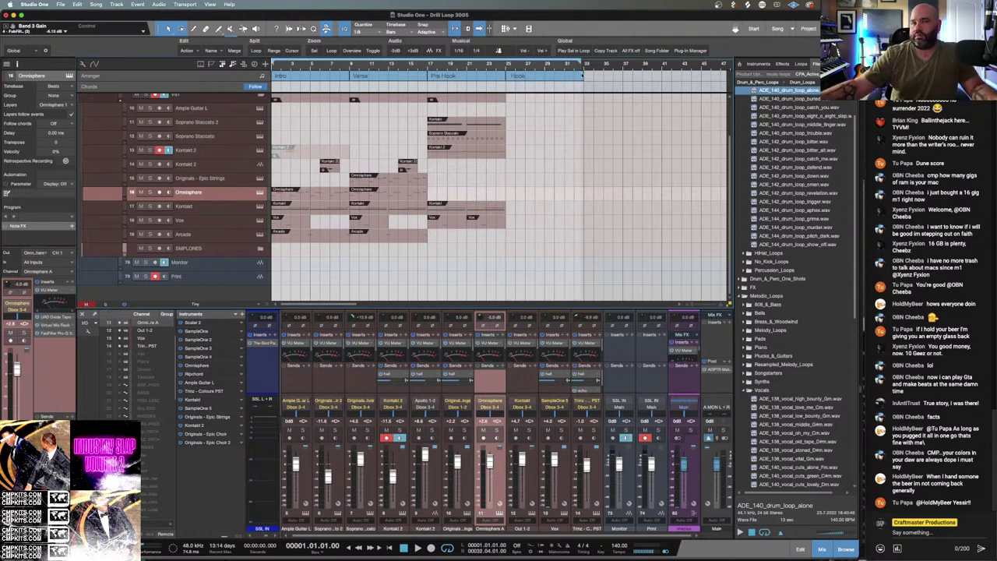
pyautogui.press('KP_Multiply')
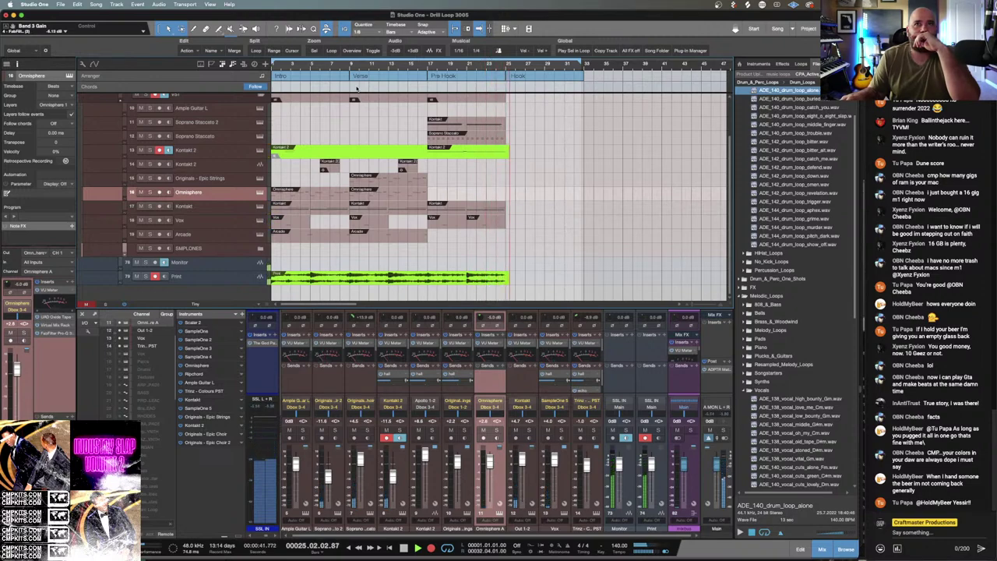
pyautogui.press('space')
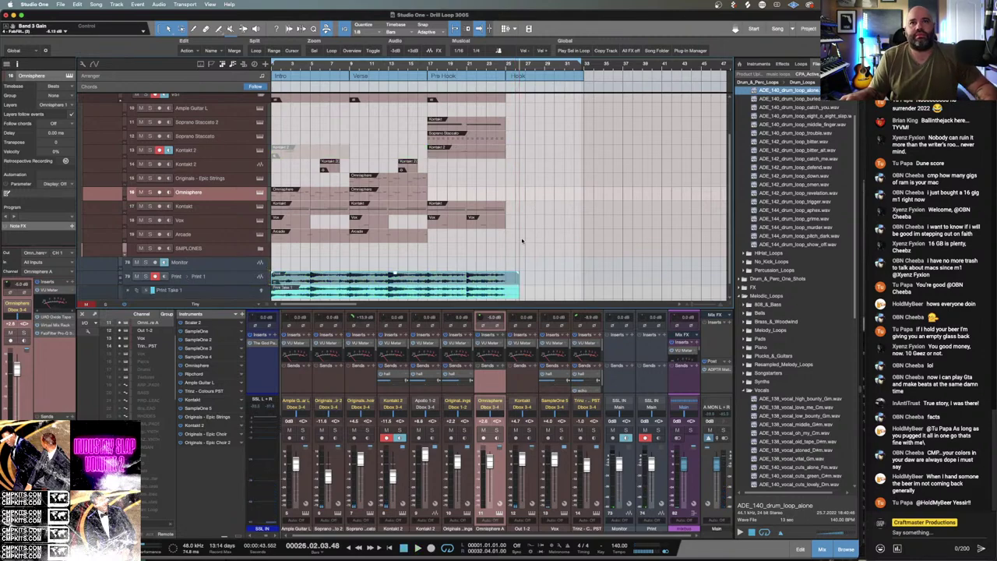
# Hide the Print track's take layer and trim the recorded event's end back to the start of the Hook.
pyautogui.scroll(-1, 234, 264)
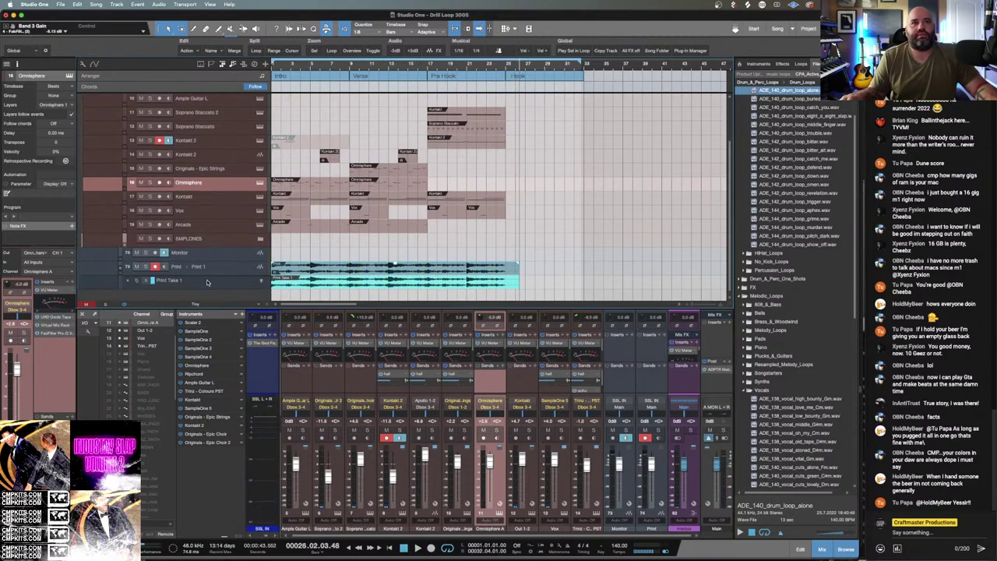
pyautogui.click(129, 281)
pyautogui.moveTo(517, 276); pyautogui.dragTo(500, 278)
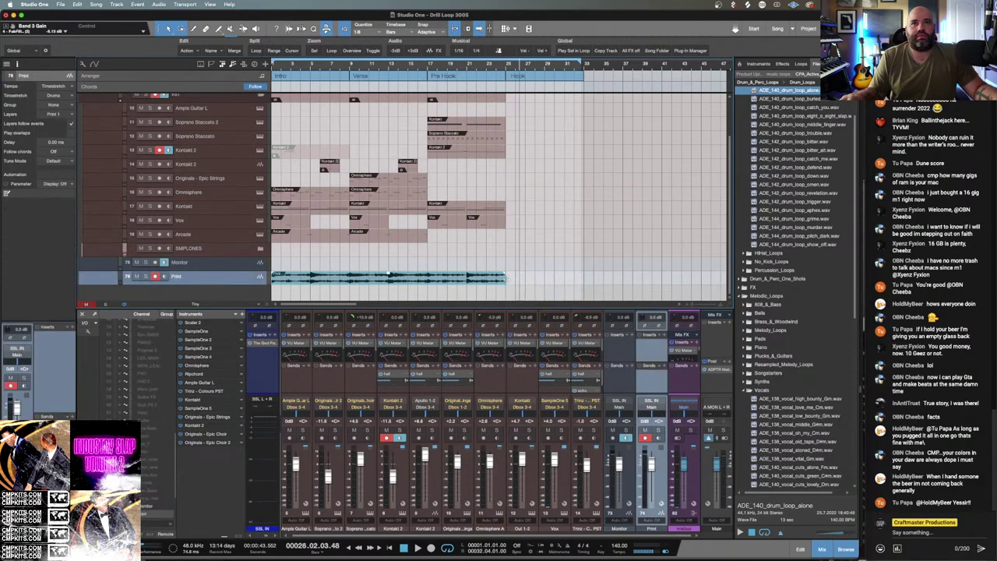
# Solo the Print track, start playback and enlarge the track's height to show the waveform in detail.
pyautogui.rightClick(456, 278)
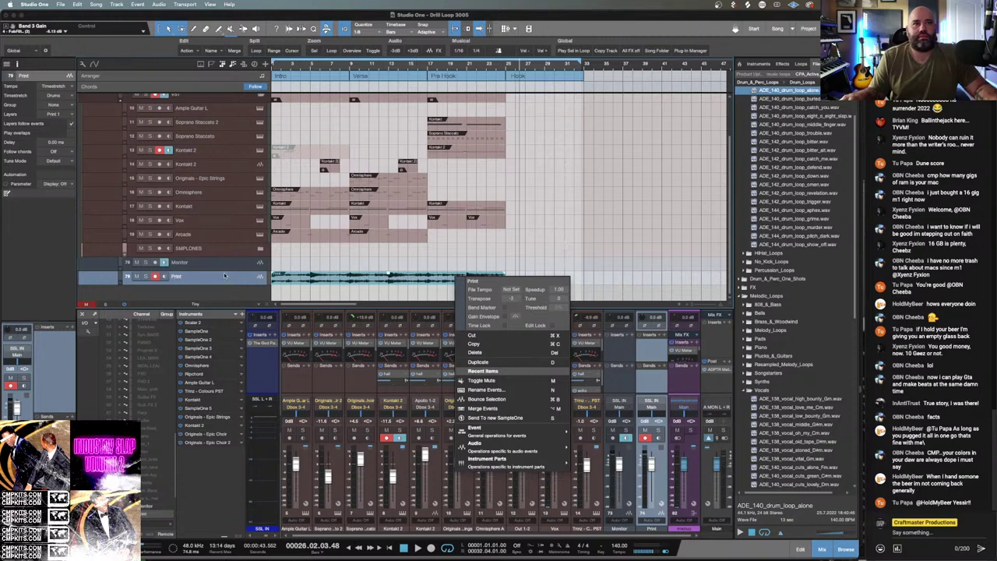
pyautogui.click(145, 275)
pyautogui.click(147, 276)
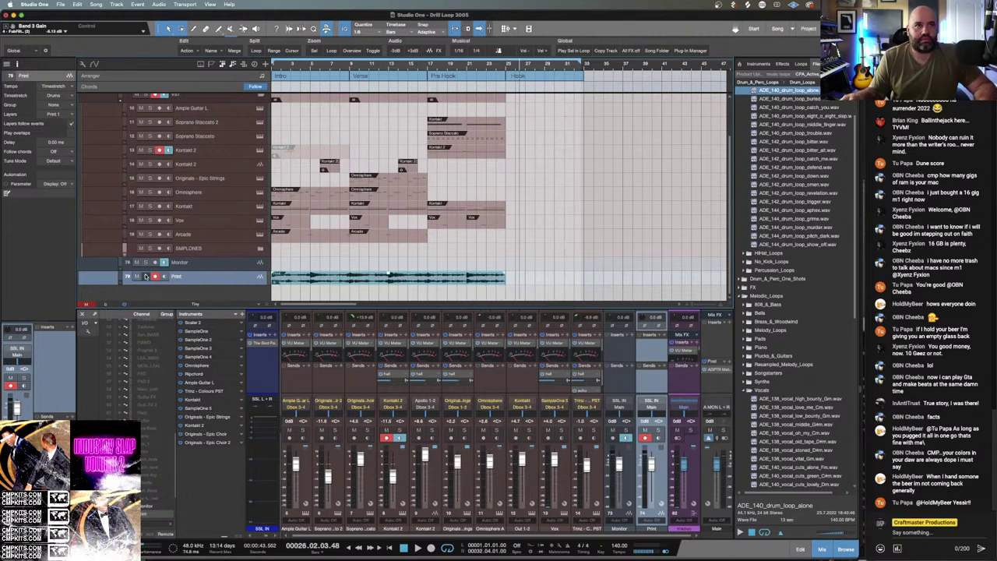
pyautogui.press('space')
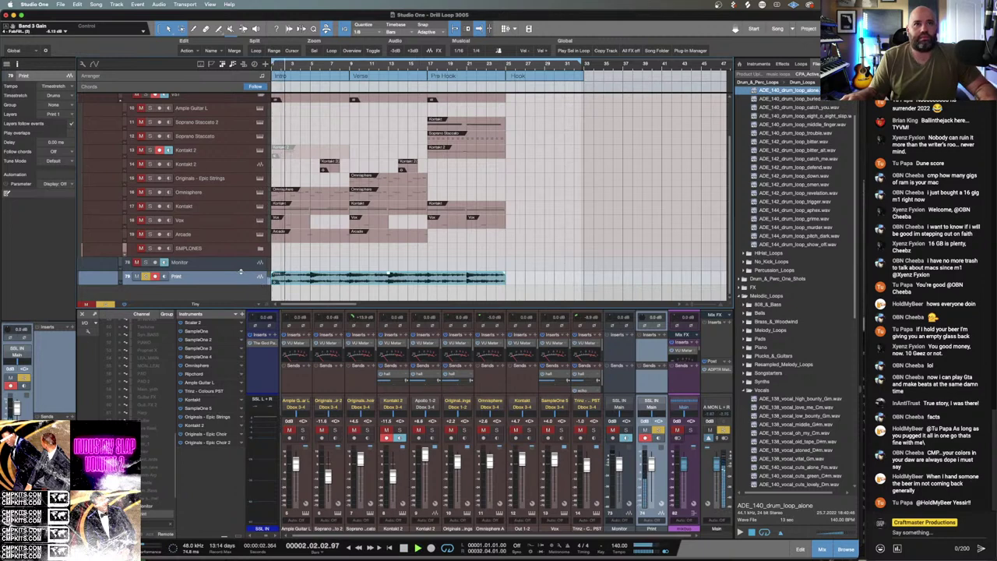
pyautogui.scroll(1, 249, 250)
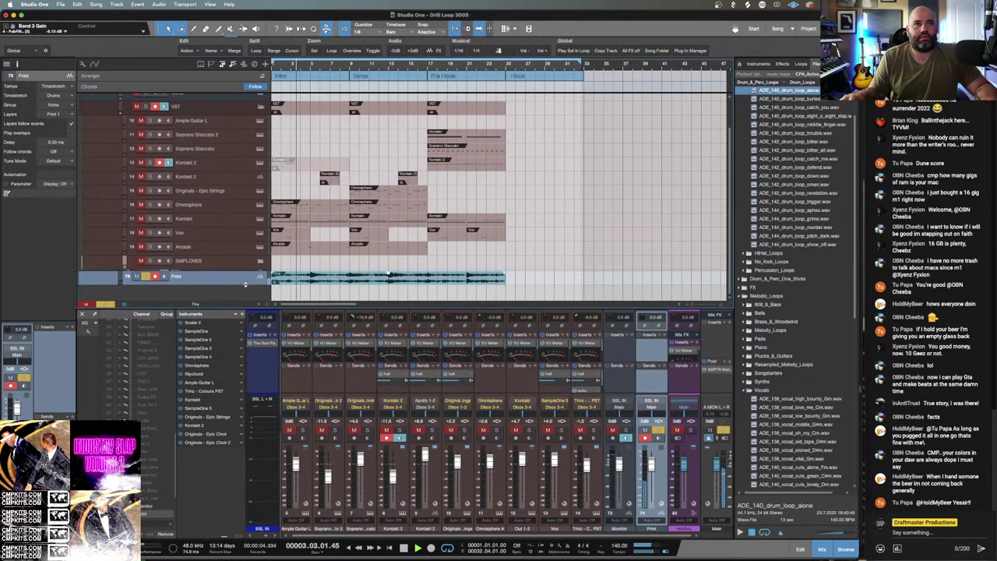
pyautogui.moveTo(248, 281); pyautogui.dragTo(245, 342)
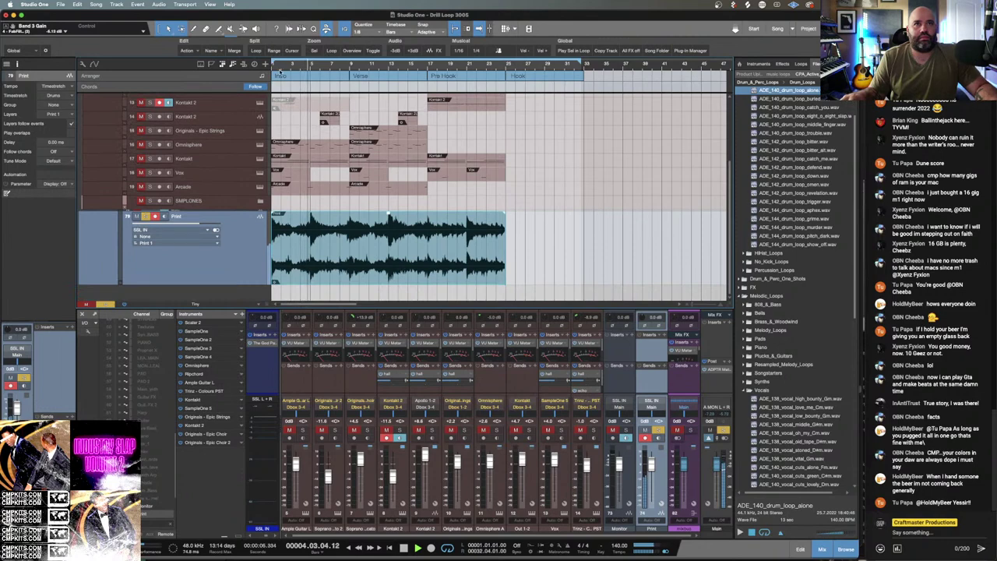
# Add a very short fade-in at the start of the printed event on the Print track.
pyautogui.scroll(5, 372, 99)
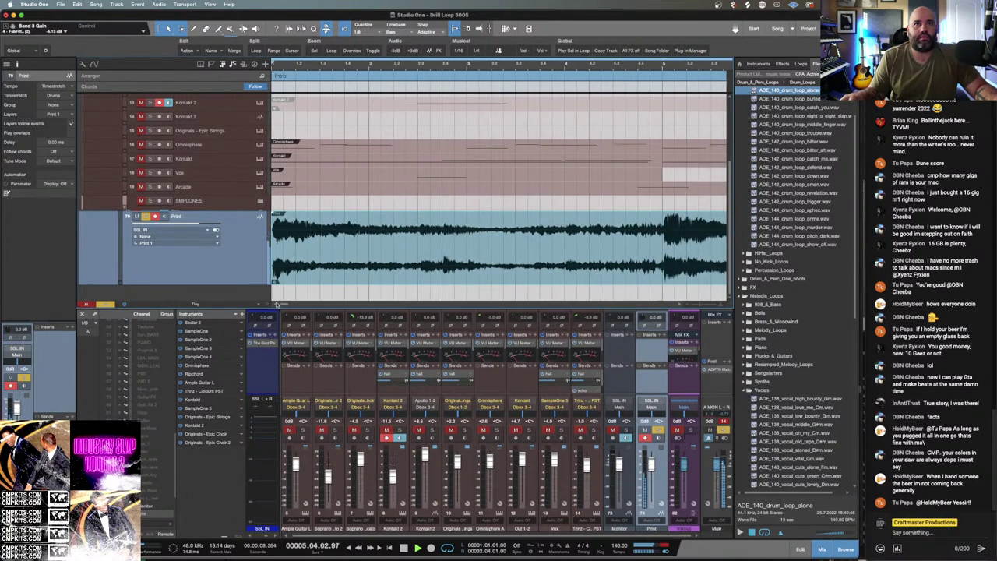
pyautogui.moveTo(285, 76); pyautogui.dragTo(283, 233)
pyautogui.click(280, 305)
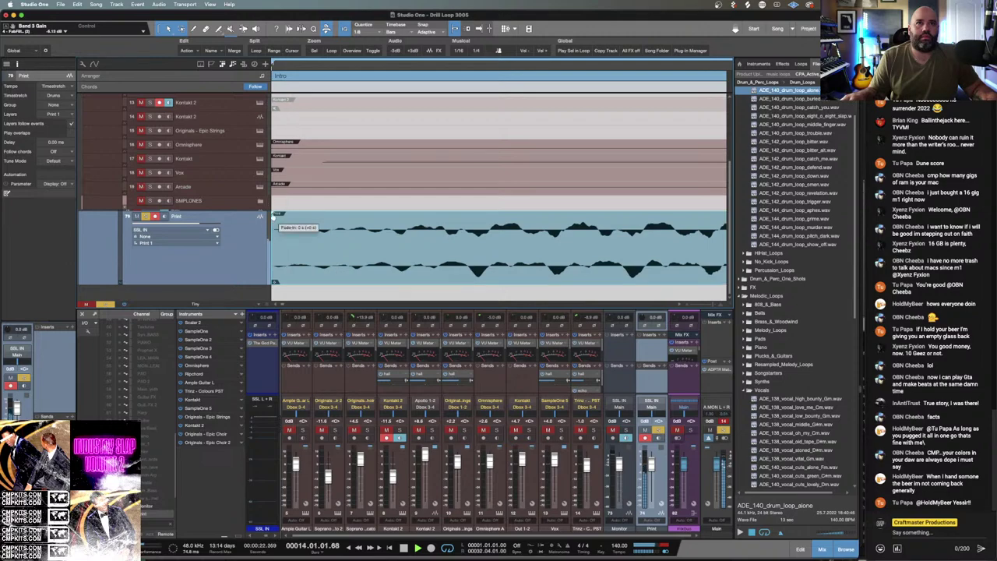
pyautogui.press('w')
pyautogui.press('w')
pyautogui.press('w')
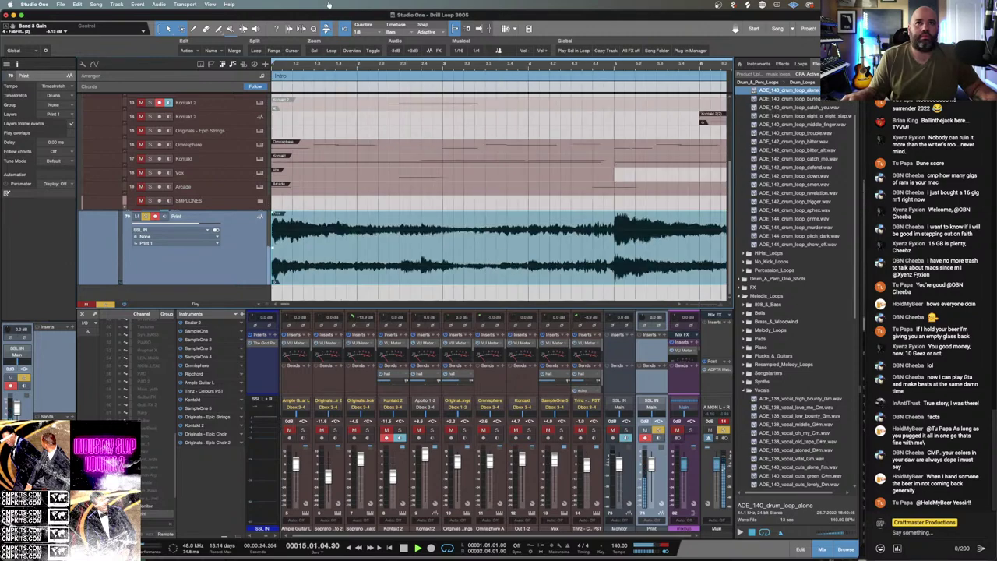
# Add a very short fade-out at the end of the printed event, just before the Hook.
pyautogui.hscroll(15, 371, 106)
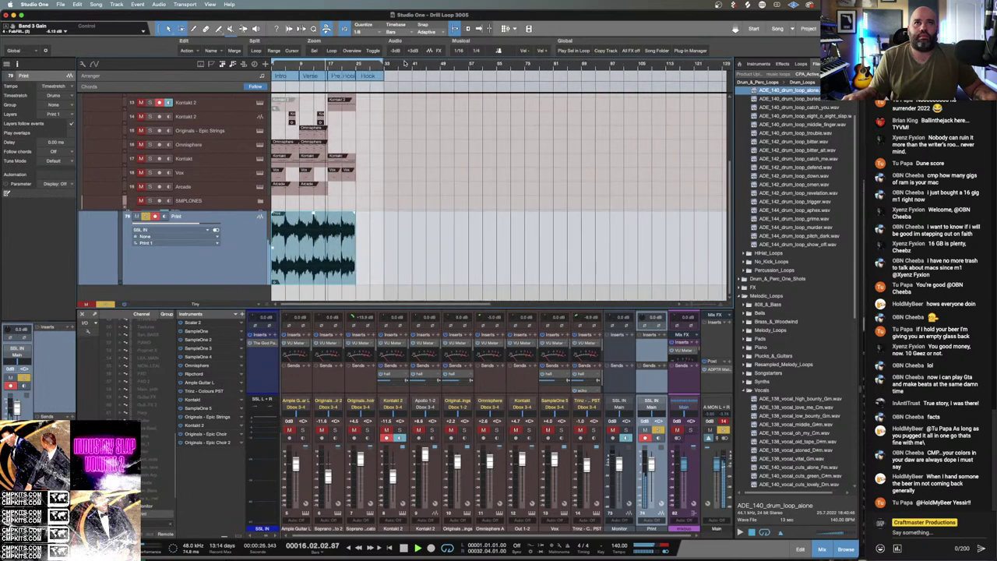
pyautogui.press('e')
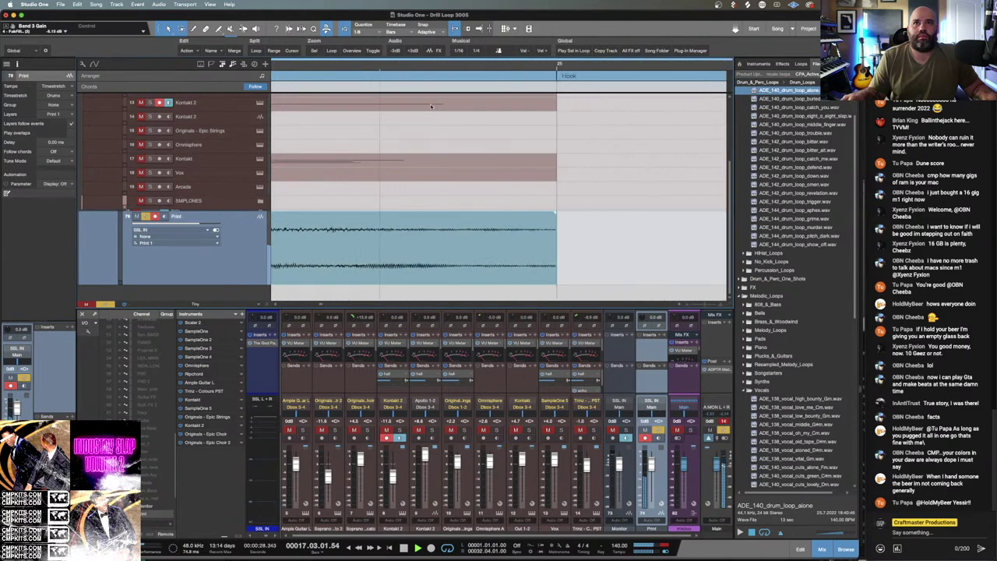
pyautogui.press('e')
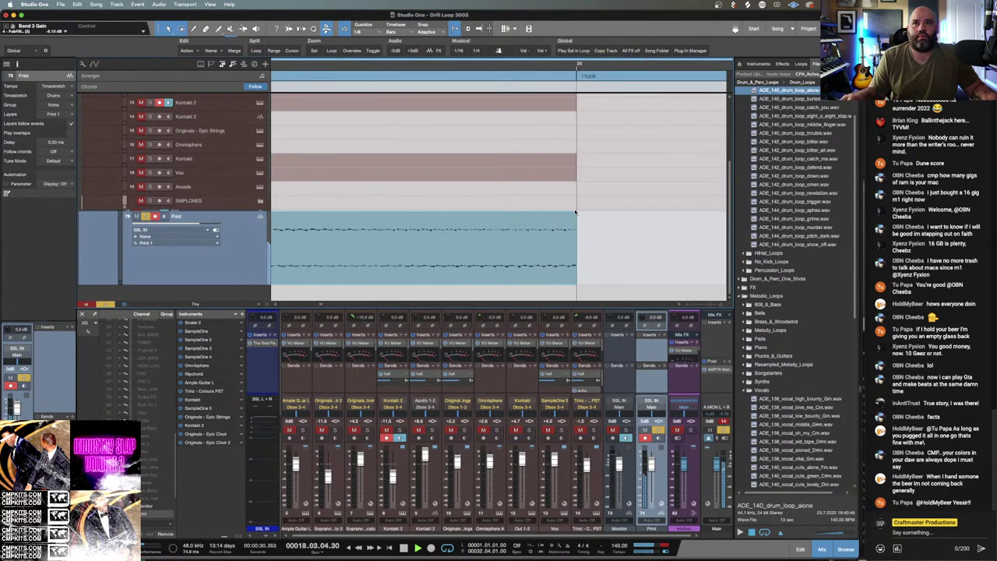
pyautogui.moveTo(574, 211); pyautogui.dragTo(567, 212)
pyautogui.press('w')
pyautogui.press('w')
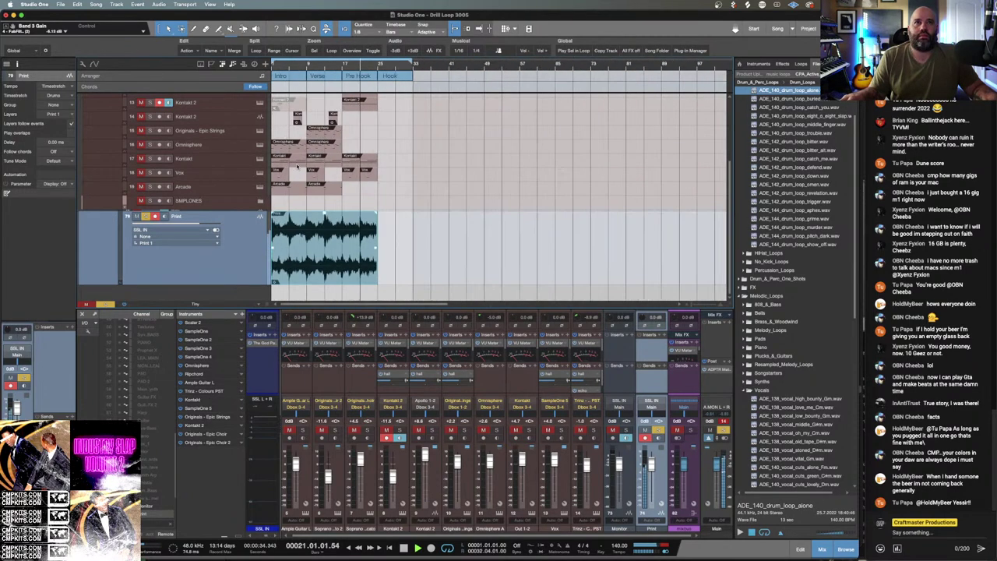
# Shorten the loop range to end at bar 25 and slightly lower the printed event's volume in the audio editor.
pyautogui.moveTo(412, 59); pyautogui.dragTo(378, 60)
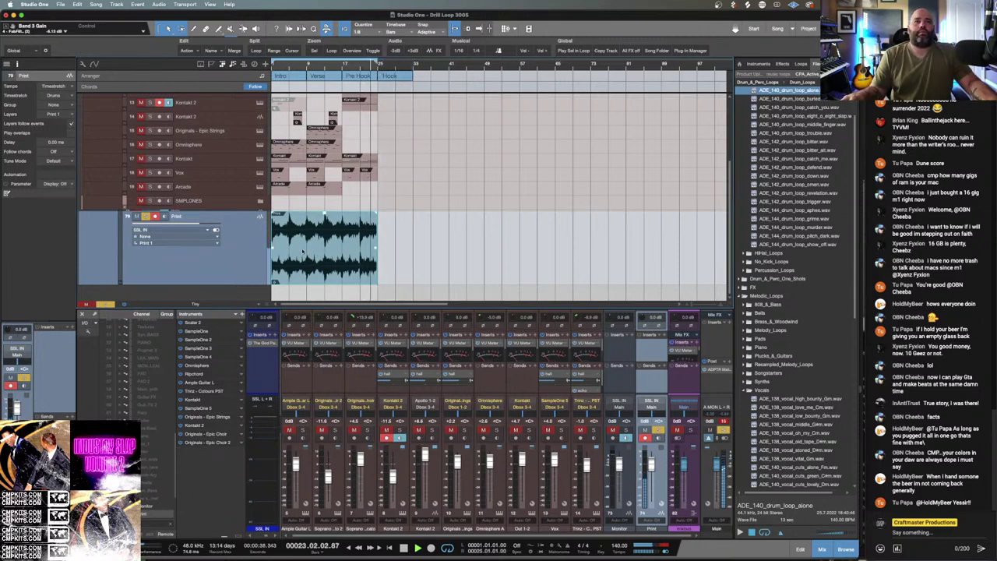
pyautogui.doubleClick(325, 278)
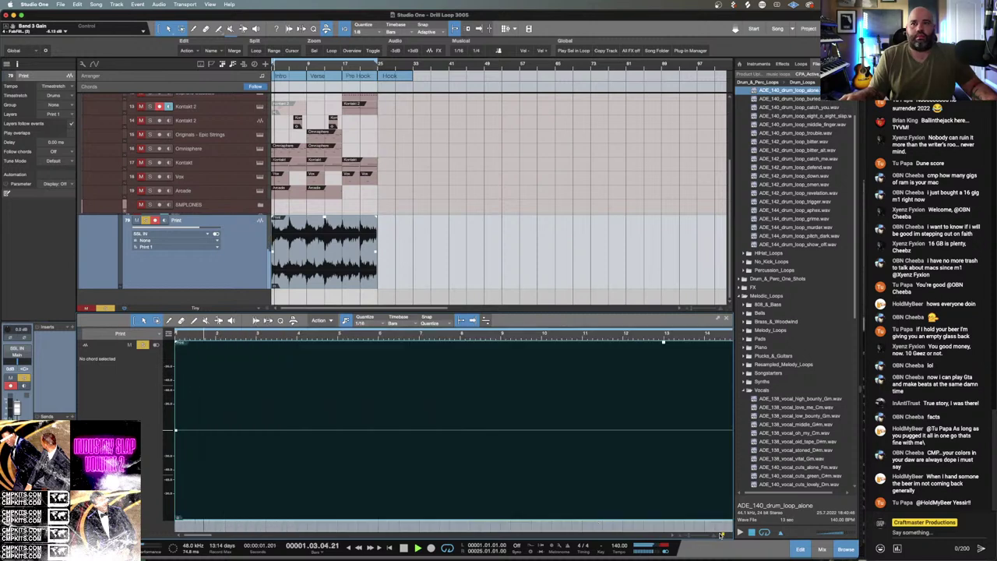
pyautogui.click(718, 543)
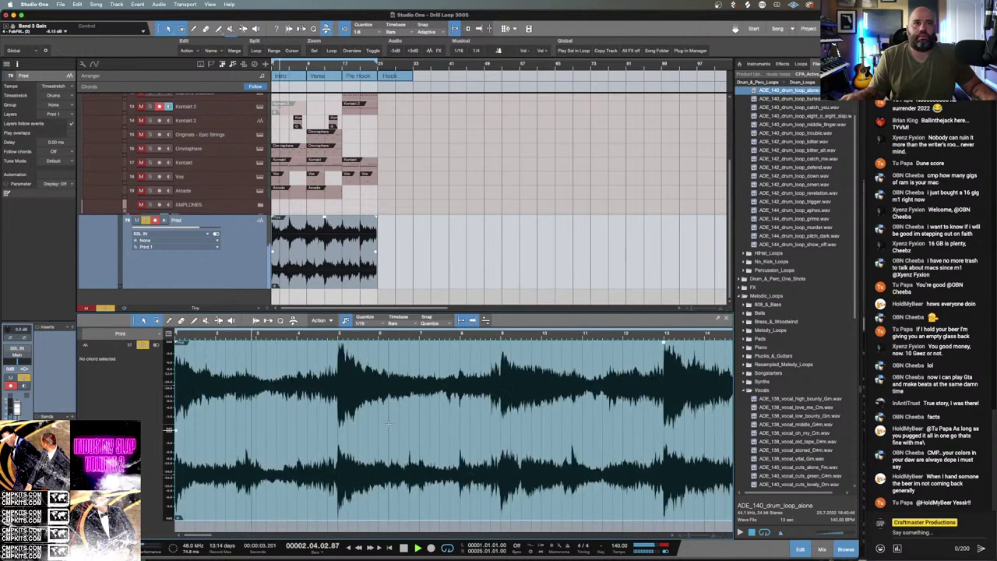
pyautogui.moveTo(666, 347); pyautogui.dragTo(663, 359)
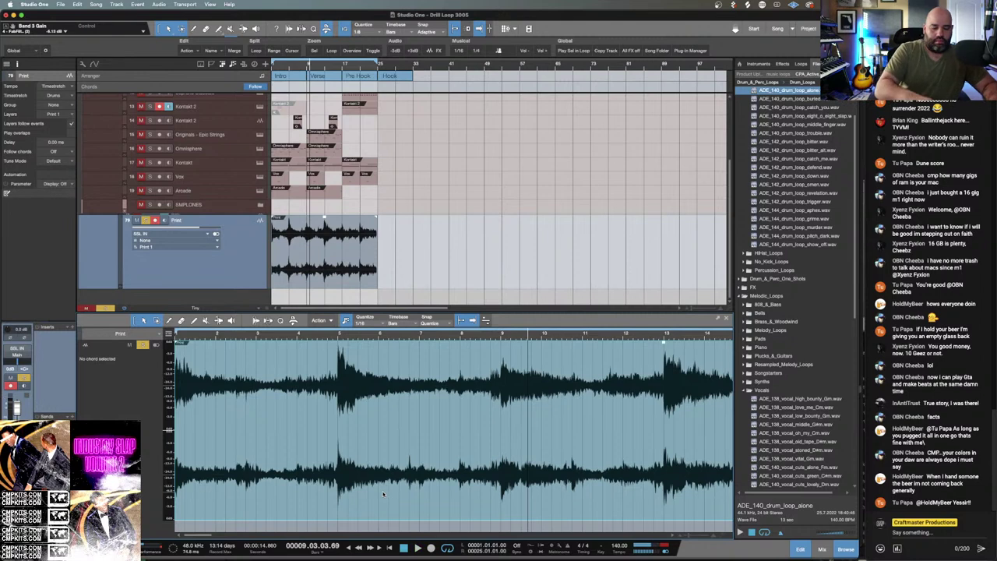
# Rename the printed event as CMP-DL3005-Cm 140.
pyautogui.hotkey('shift', 'Return')
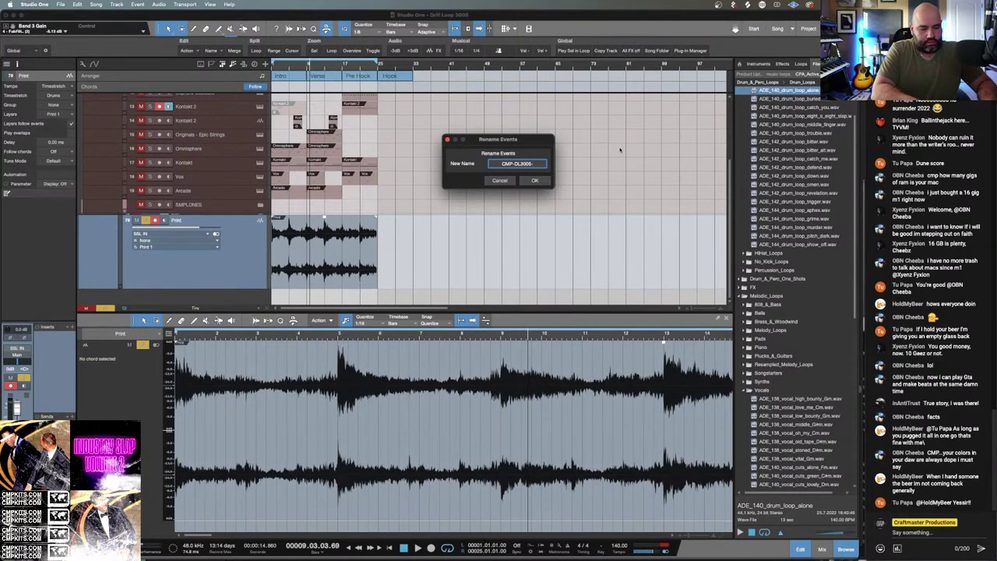
pyautogui.write('140')
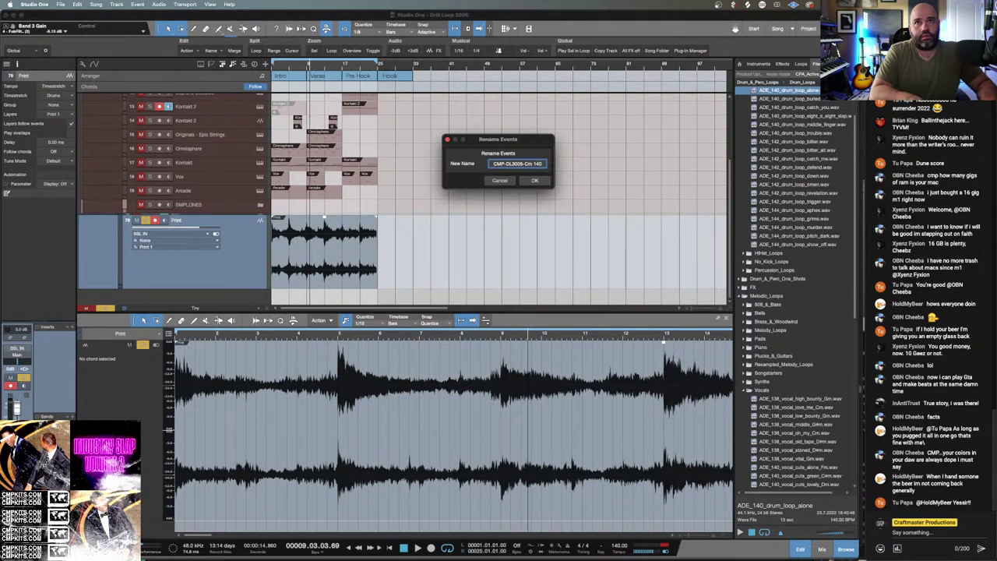
pyautogui.press('Return')
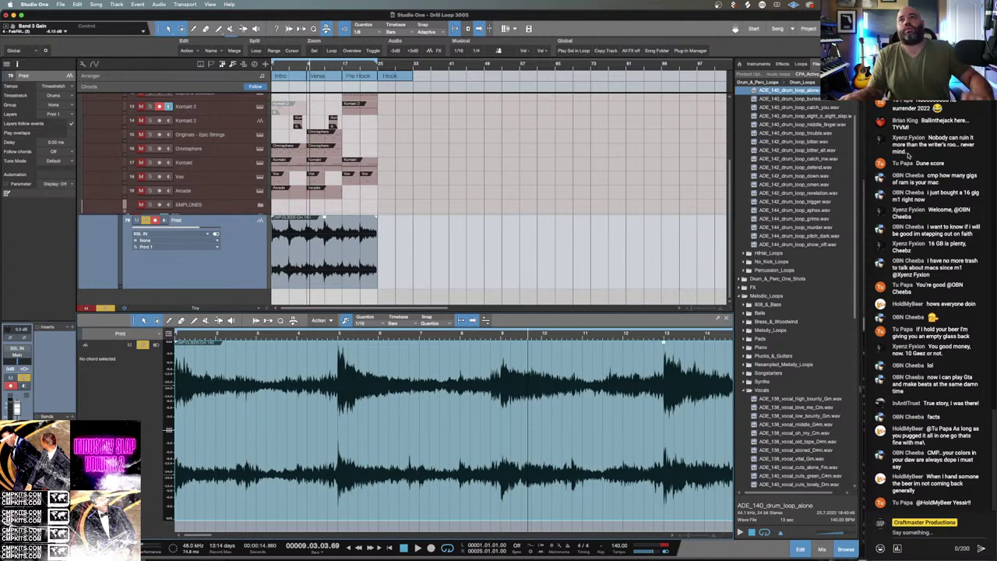
# Show the Song Starters folder of Drill Loops 3's Melodic Loops in the file browser.
pyautogui.scroll(2, 767, 141)
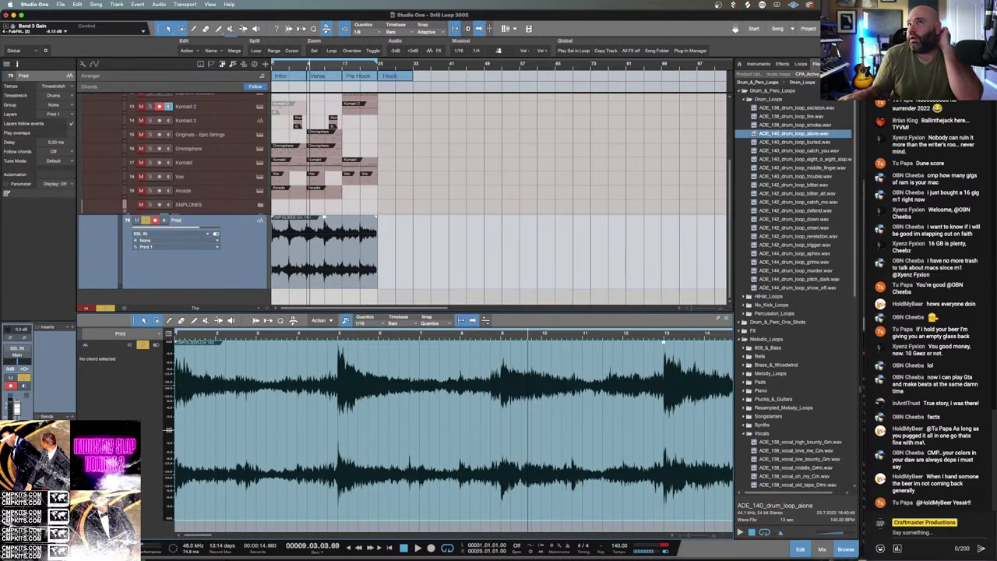
pyautogui.click(803, 65)
pyautogui.click(758, 65)
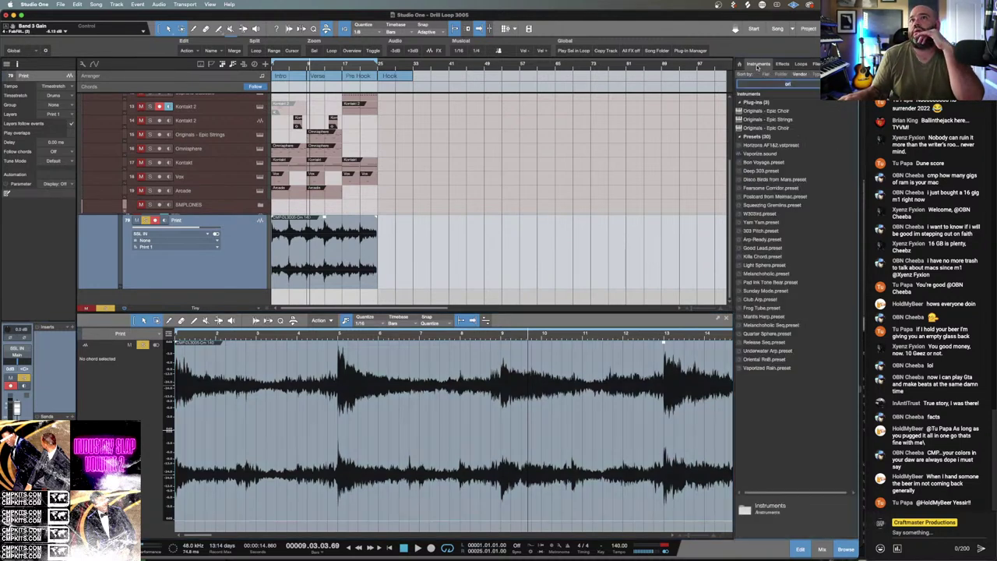
pyautogui.click(815, 64)
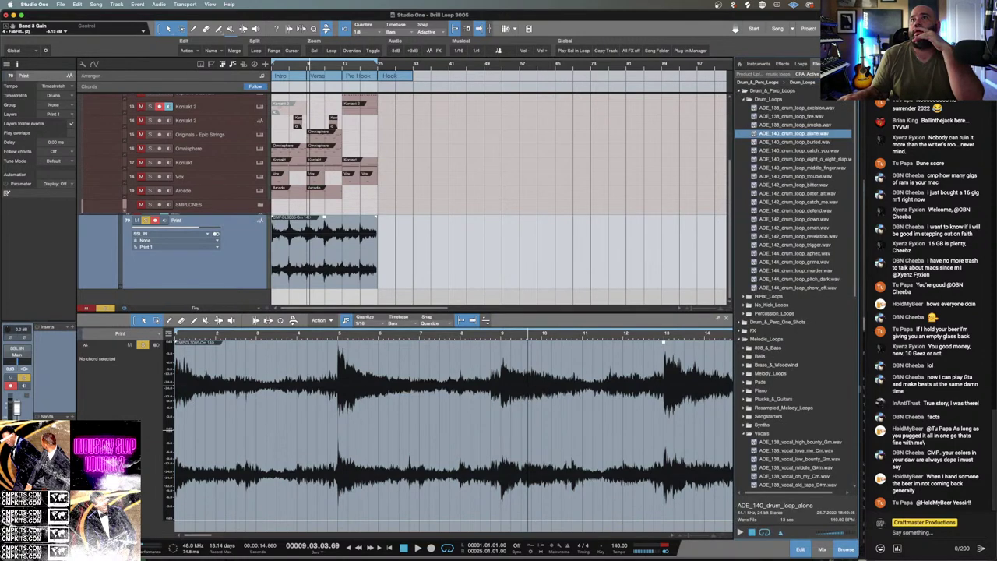
pyautogui.click(816, 73)
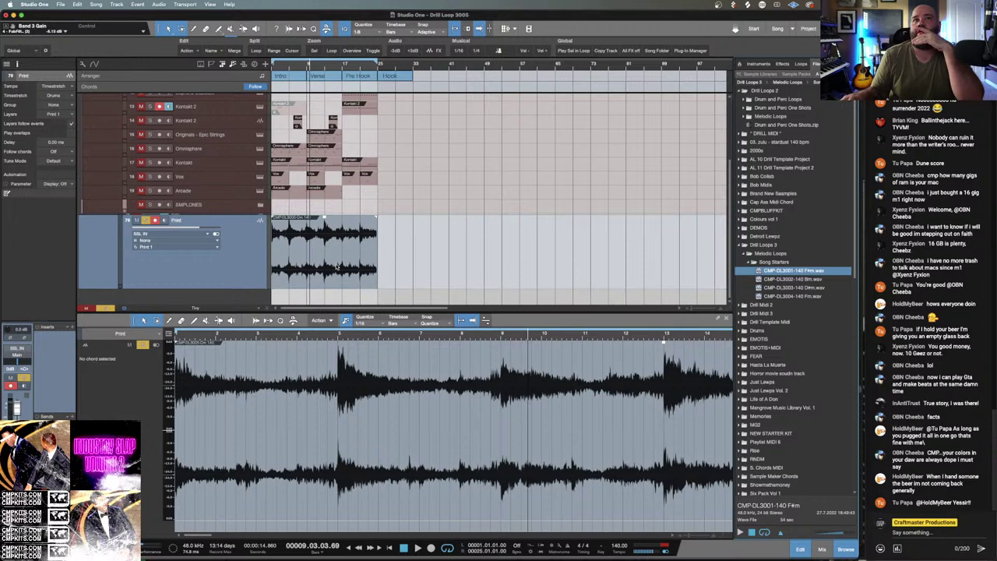
# Rename the printed event as CMP-DL3005-140 Cm and export it as a WAV file to the Song Starters folder.
pyautogui.click(337, 266)
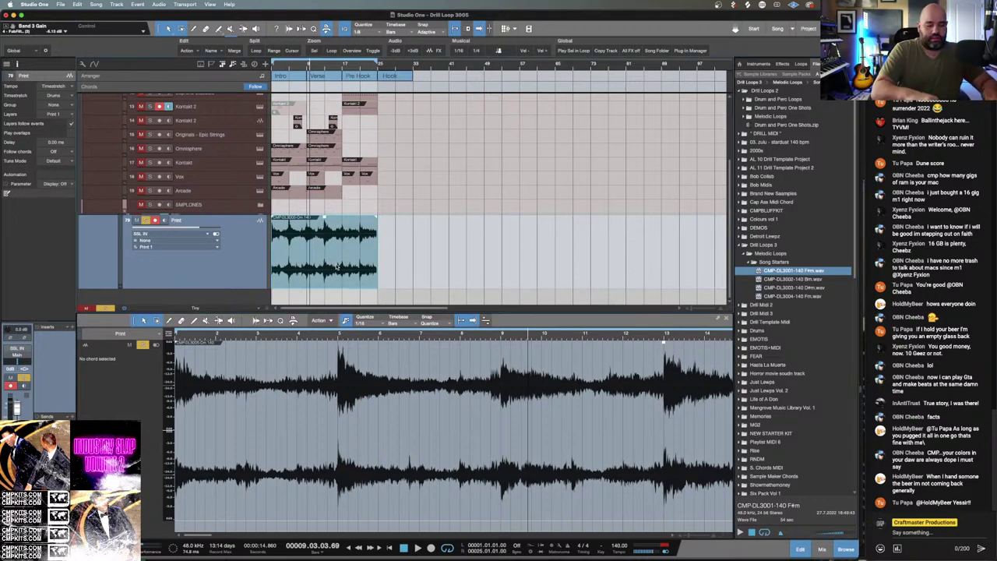
pyautogui.hotkey('shift', 'r')
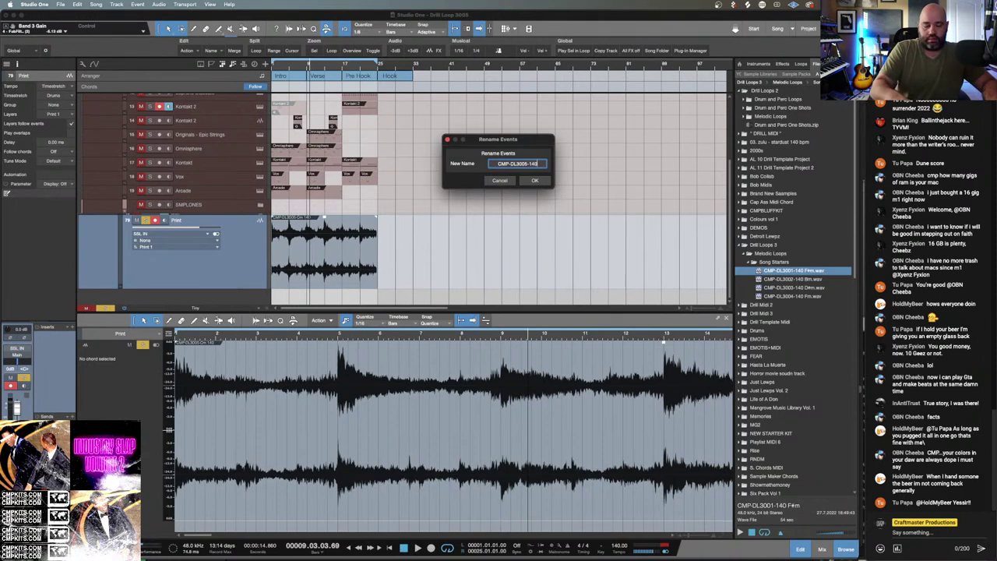
pyautogui.write('Cm')
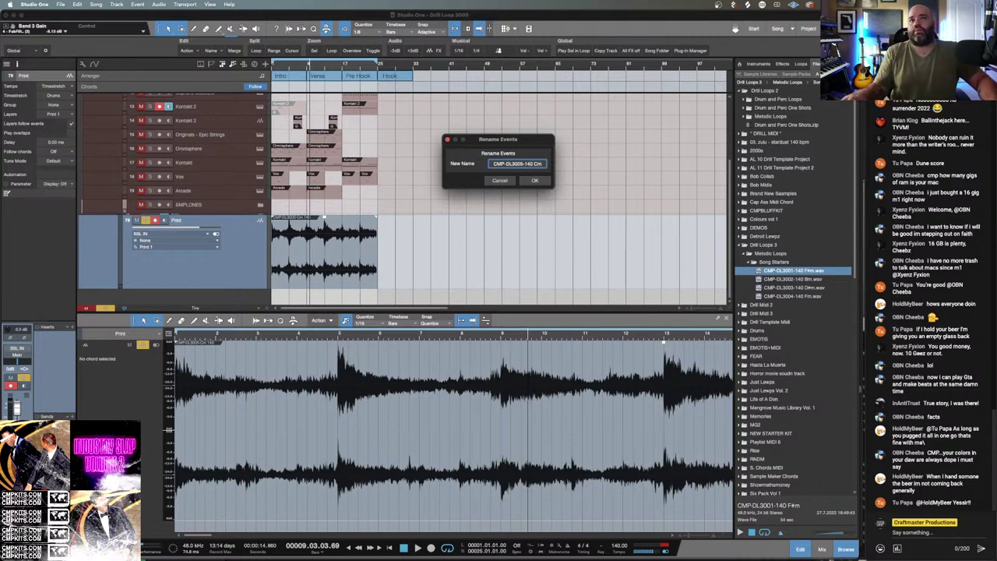
pyautogui.click(534, 179)
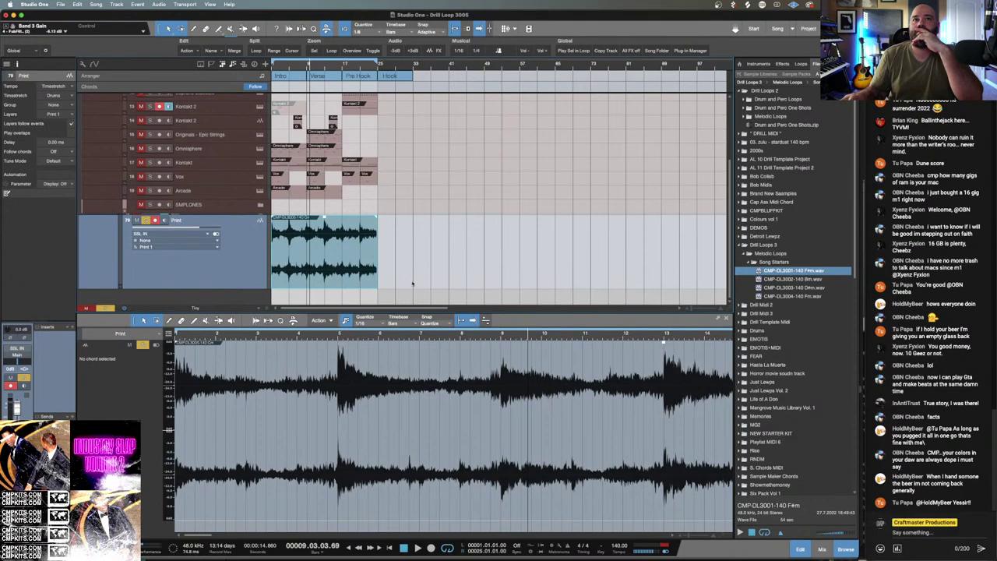
pyautogui.moveTo(327, 275); pyautogui.dragTo(767, 263)
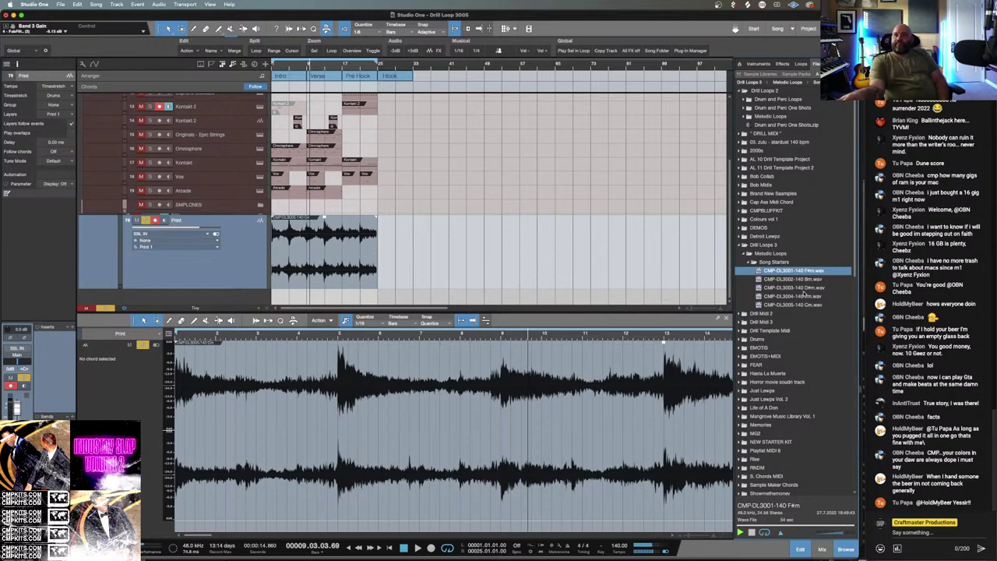
# Audition the song starters CMP-DL3003-140 D#m, CMP-DL3002-140 Bm and CMP-DL3004-140 Fm from the Song Starters folder.
pyautogui.click(803, 292)
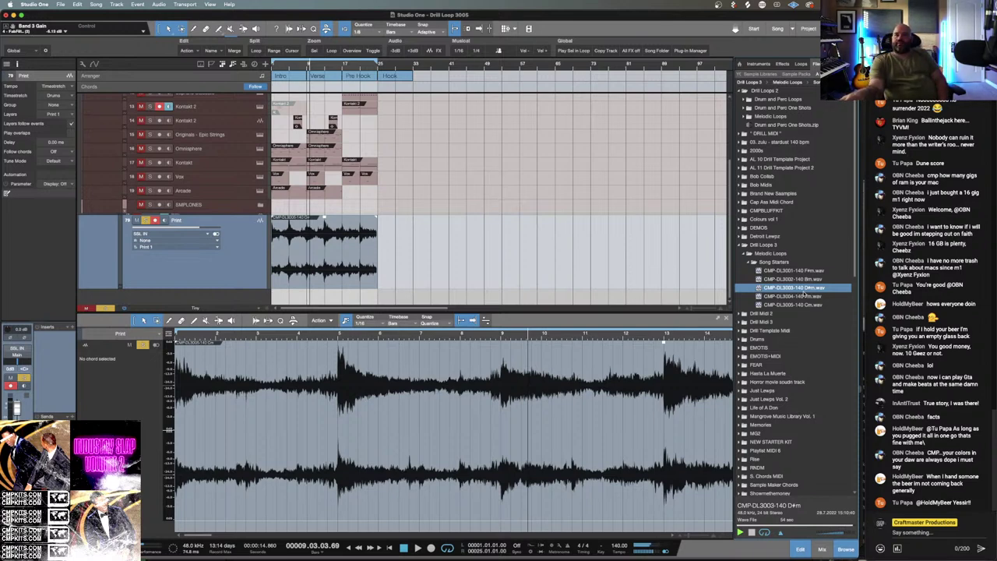
pyautogui.click(805, 280)
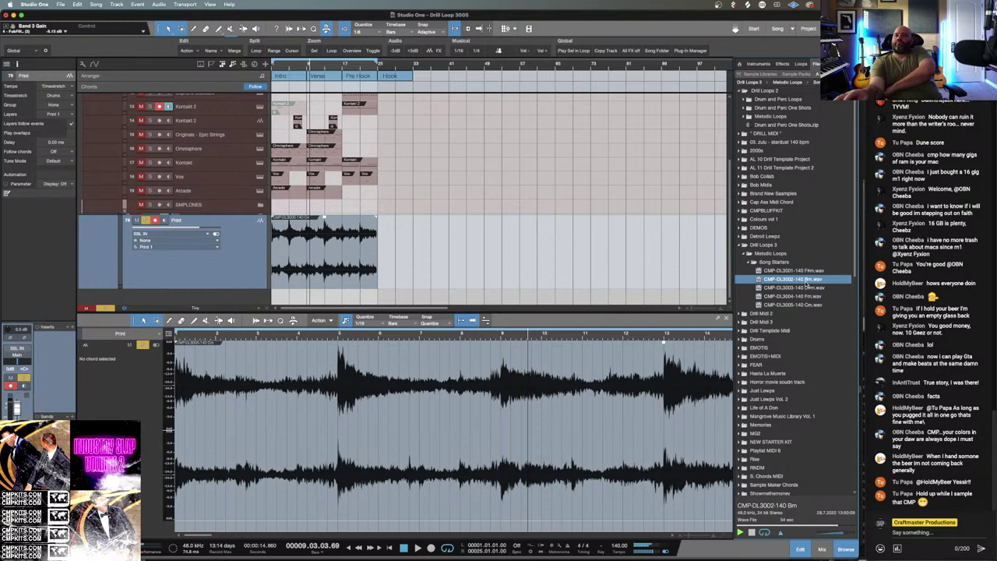
pyautogui.click(802, 298)
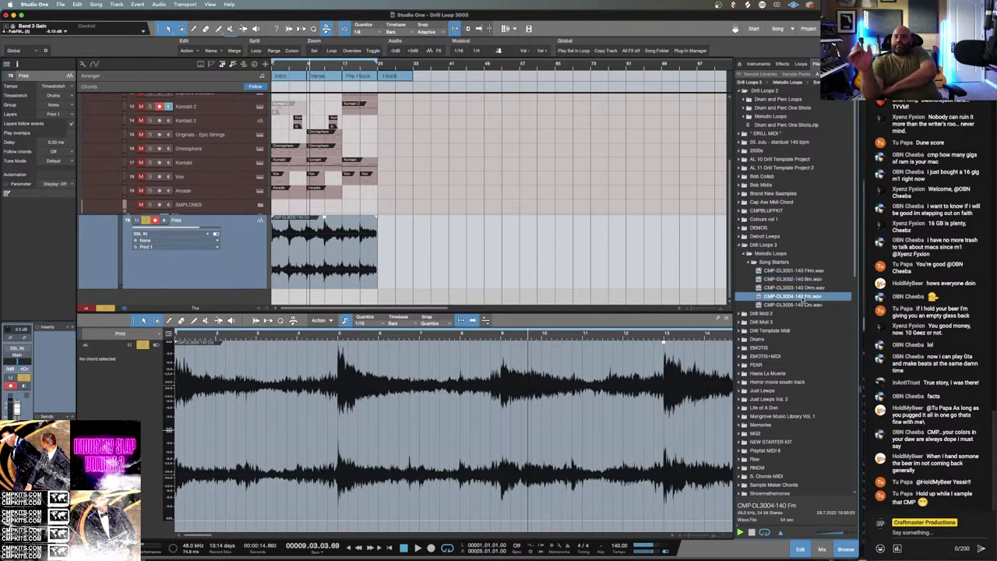